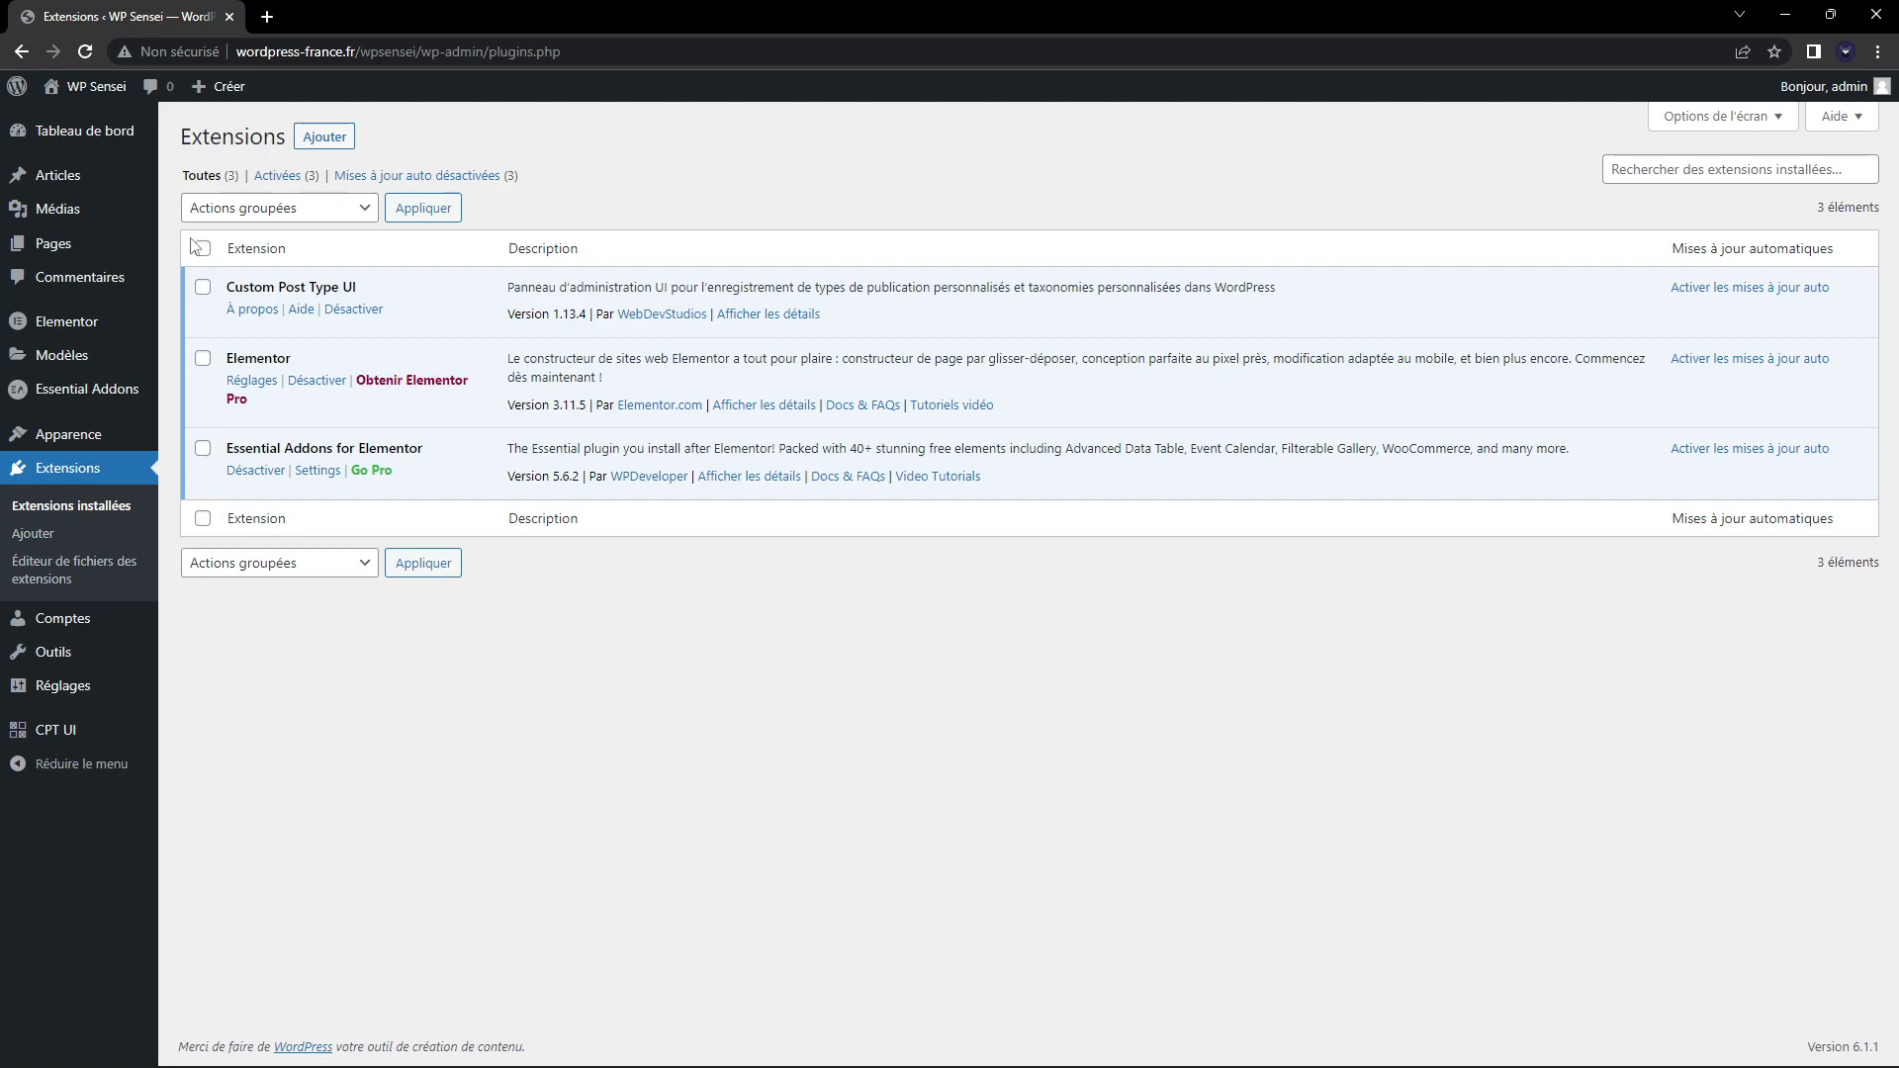
Review the installed extensions Essential Addons for Elementor and Custom Post Type UI
{"action": "mouse_move", "coordinate": [133, 371]}
{"action": "left_click_drag", "start_coordinate": [225, 448], "coordinate": [445, 456]}
{"action": "left_click", "coordinate": [447, 455]}
{"action": "left_click_drag", "start_coordinate": [225, 450], "coordinate": [450, 455]}
{"action": "left_click", "coordinate": [460, 453]}
{"action": "left_click_drag", "start_coordinate": [226, 287], "coordinate": [391, 297]}
{"action": "left_click", "coordinate": [391, 299]}
{"action": "left_click_drag", "start_coordinate": [262, 281], "coordinate": [408, 289]}
{"action": "left_click", "coordinate": [407, 289]}
{"action": "mouse_move", "coordinate": [104, 175]}
{"action": "left_click_drag", "start_coordinate": [223, 287], "coordinate": [384, 290]}
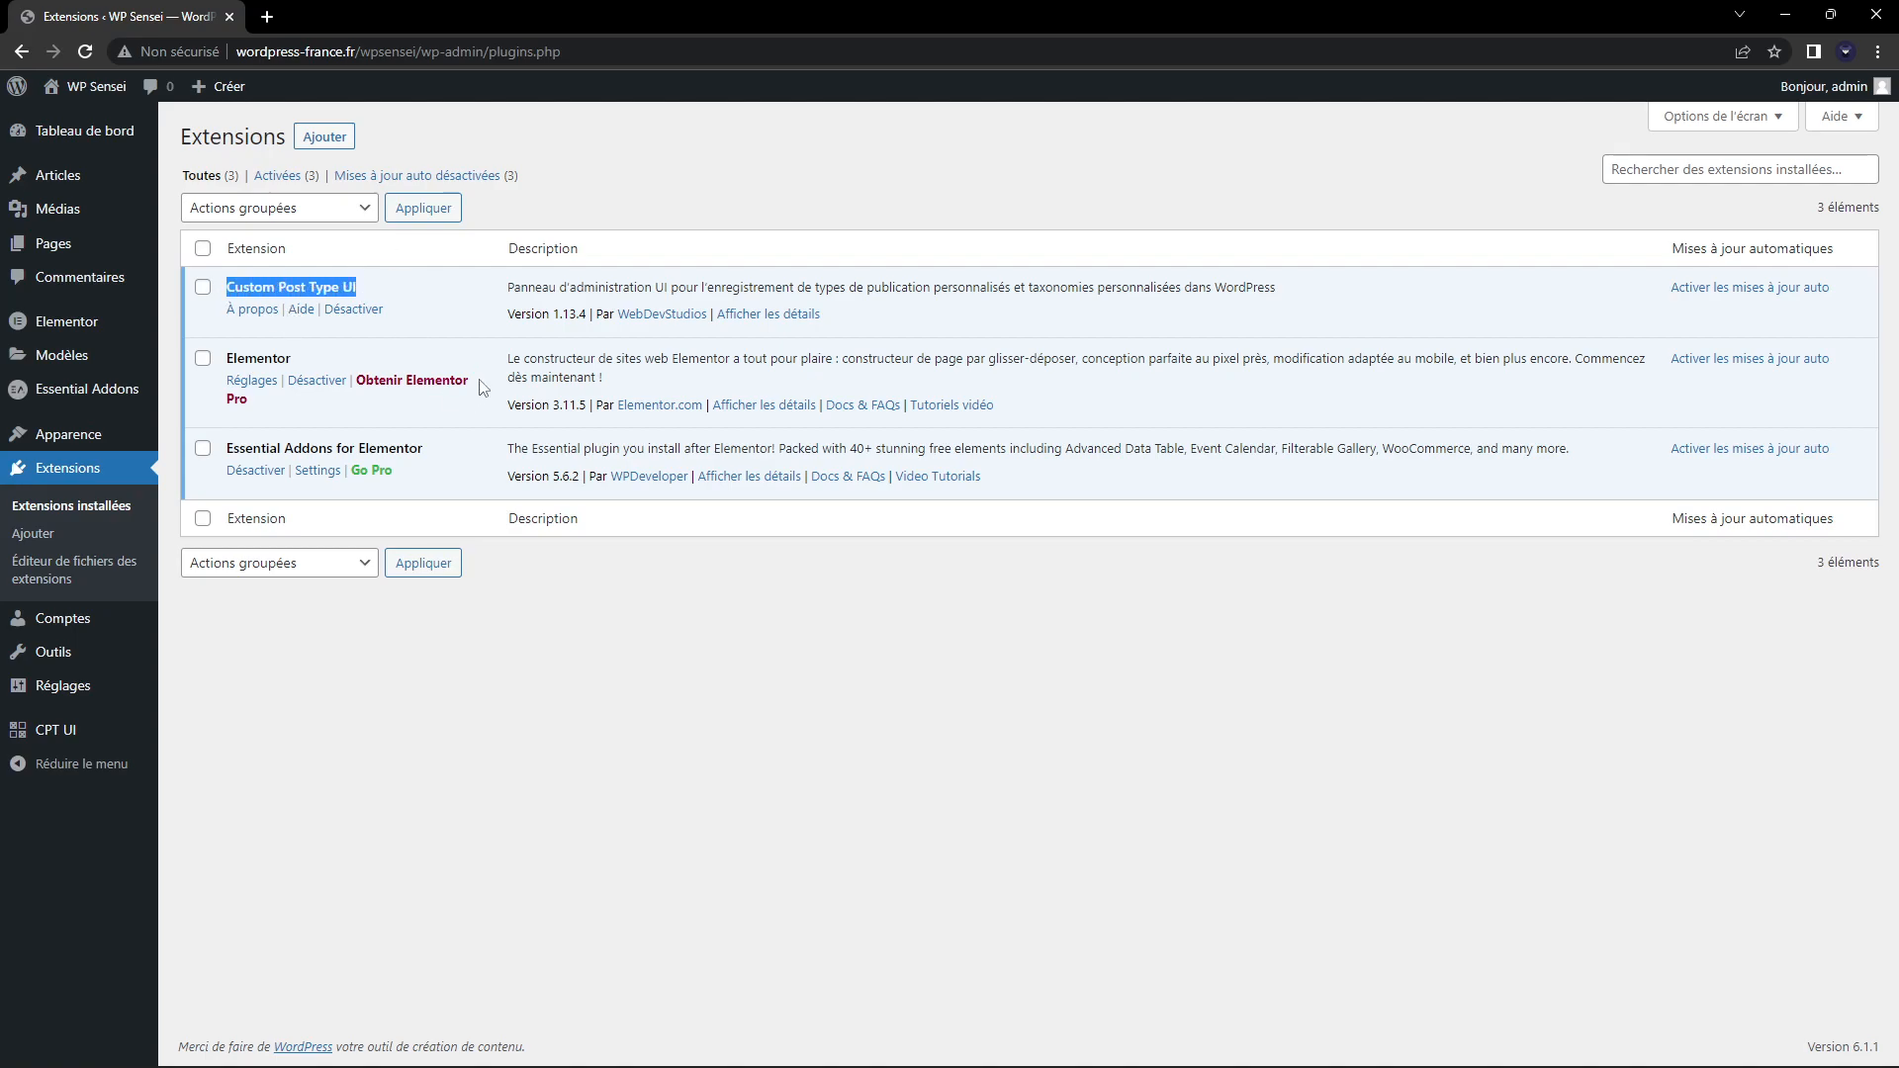
{"action": "left_click", "coordinate": [458, 289]}
Open the CPT UI form for adding a post type and set its slug to "portfolio"
{"action": "left_click", "coordinate": [87, 730]}
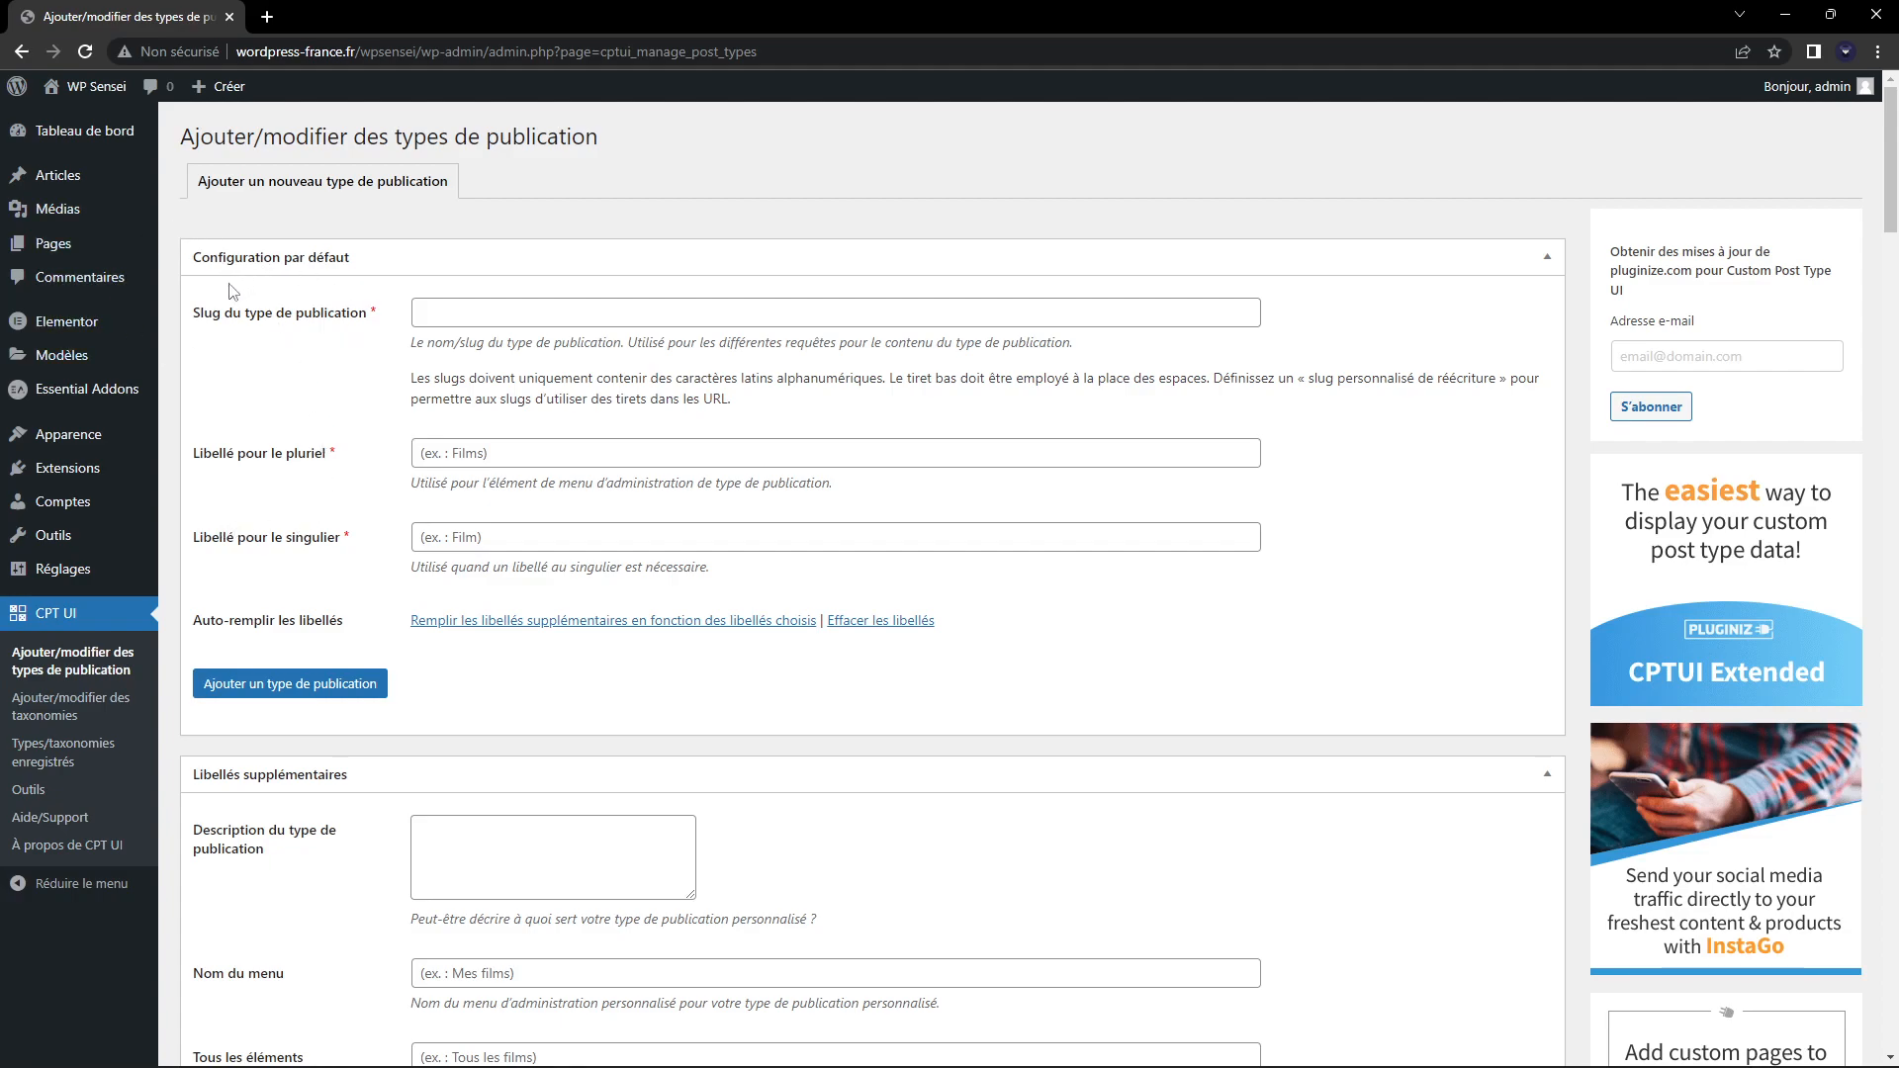
{"action": "mouse_move", "coordinate": [97, 259]}
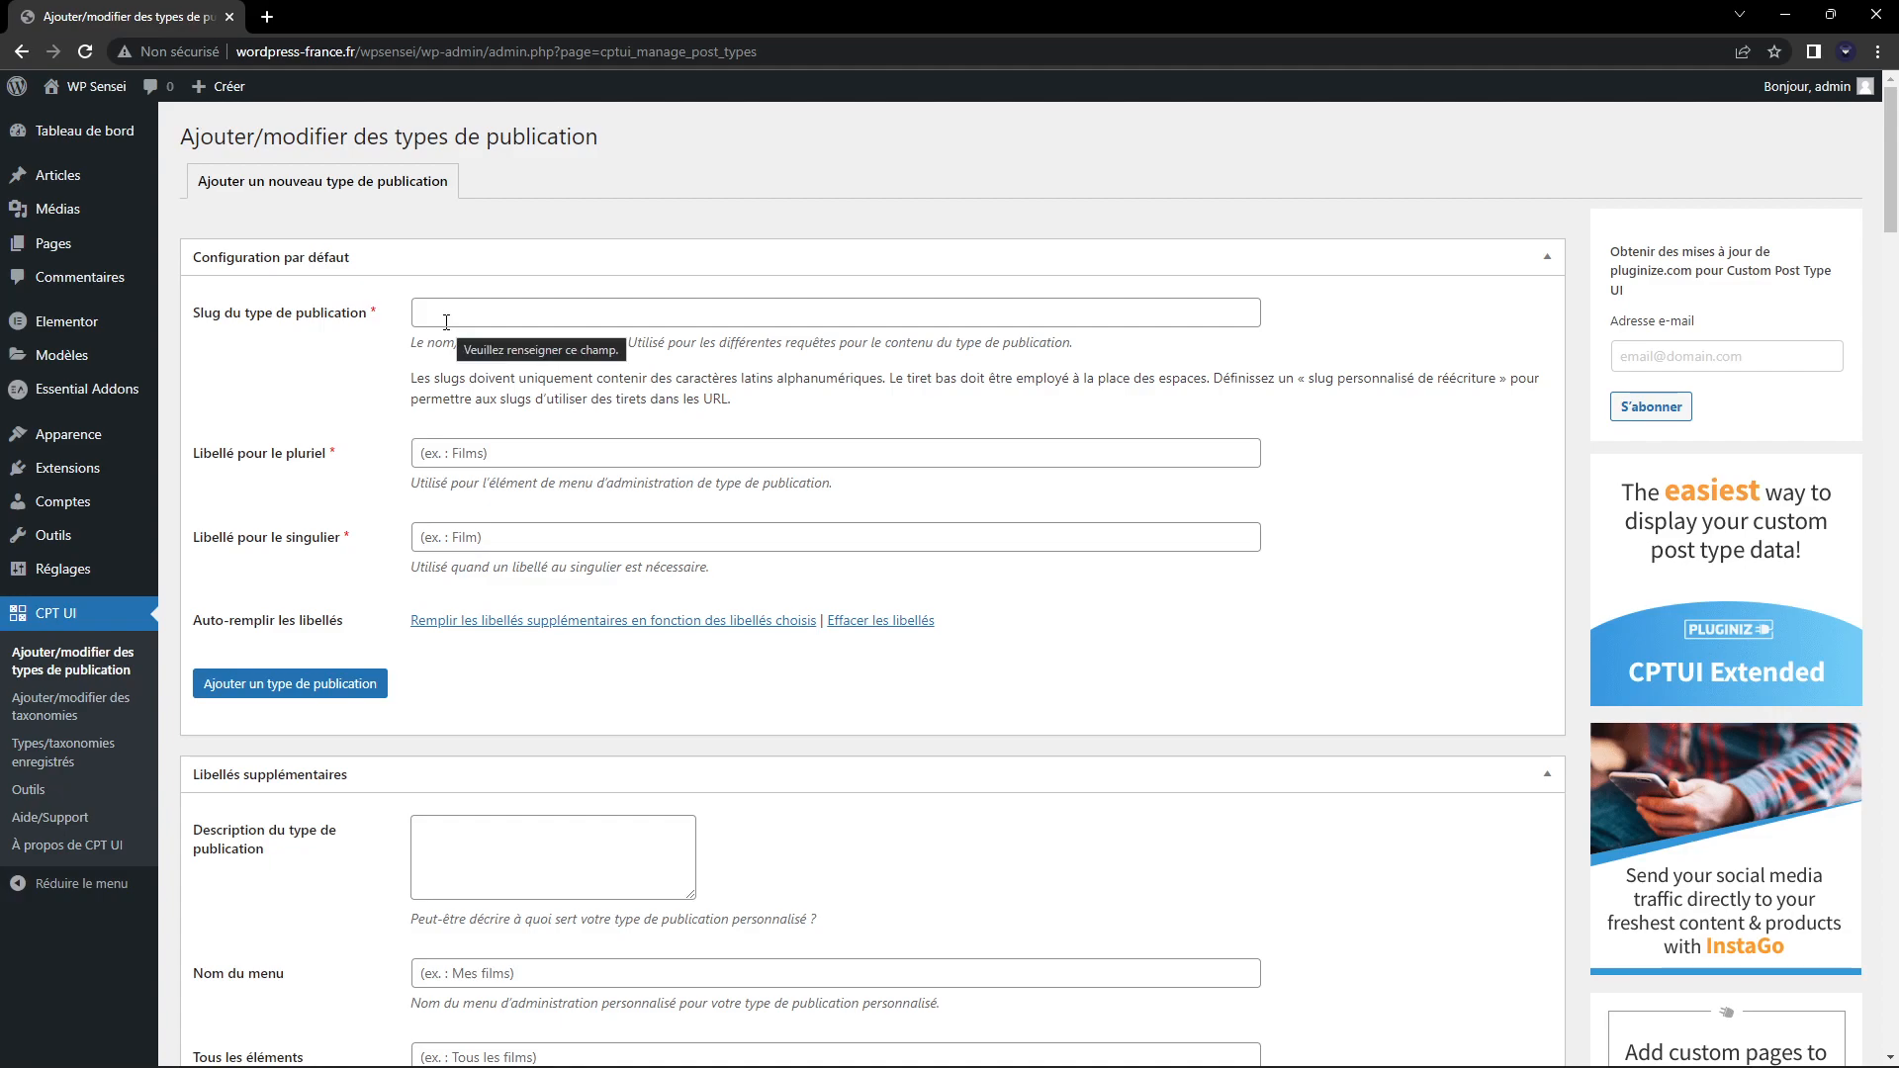
{"action": "left_click", "coordinate": [441, 318]}
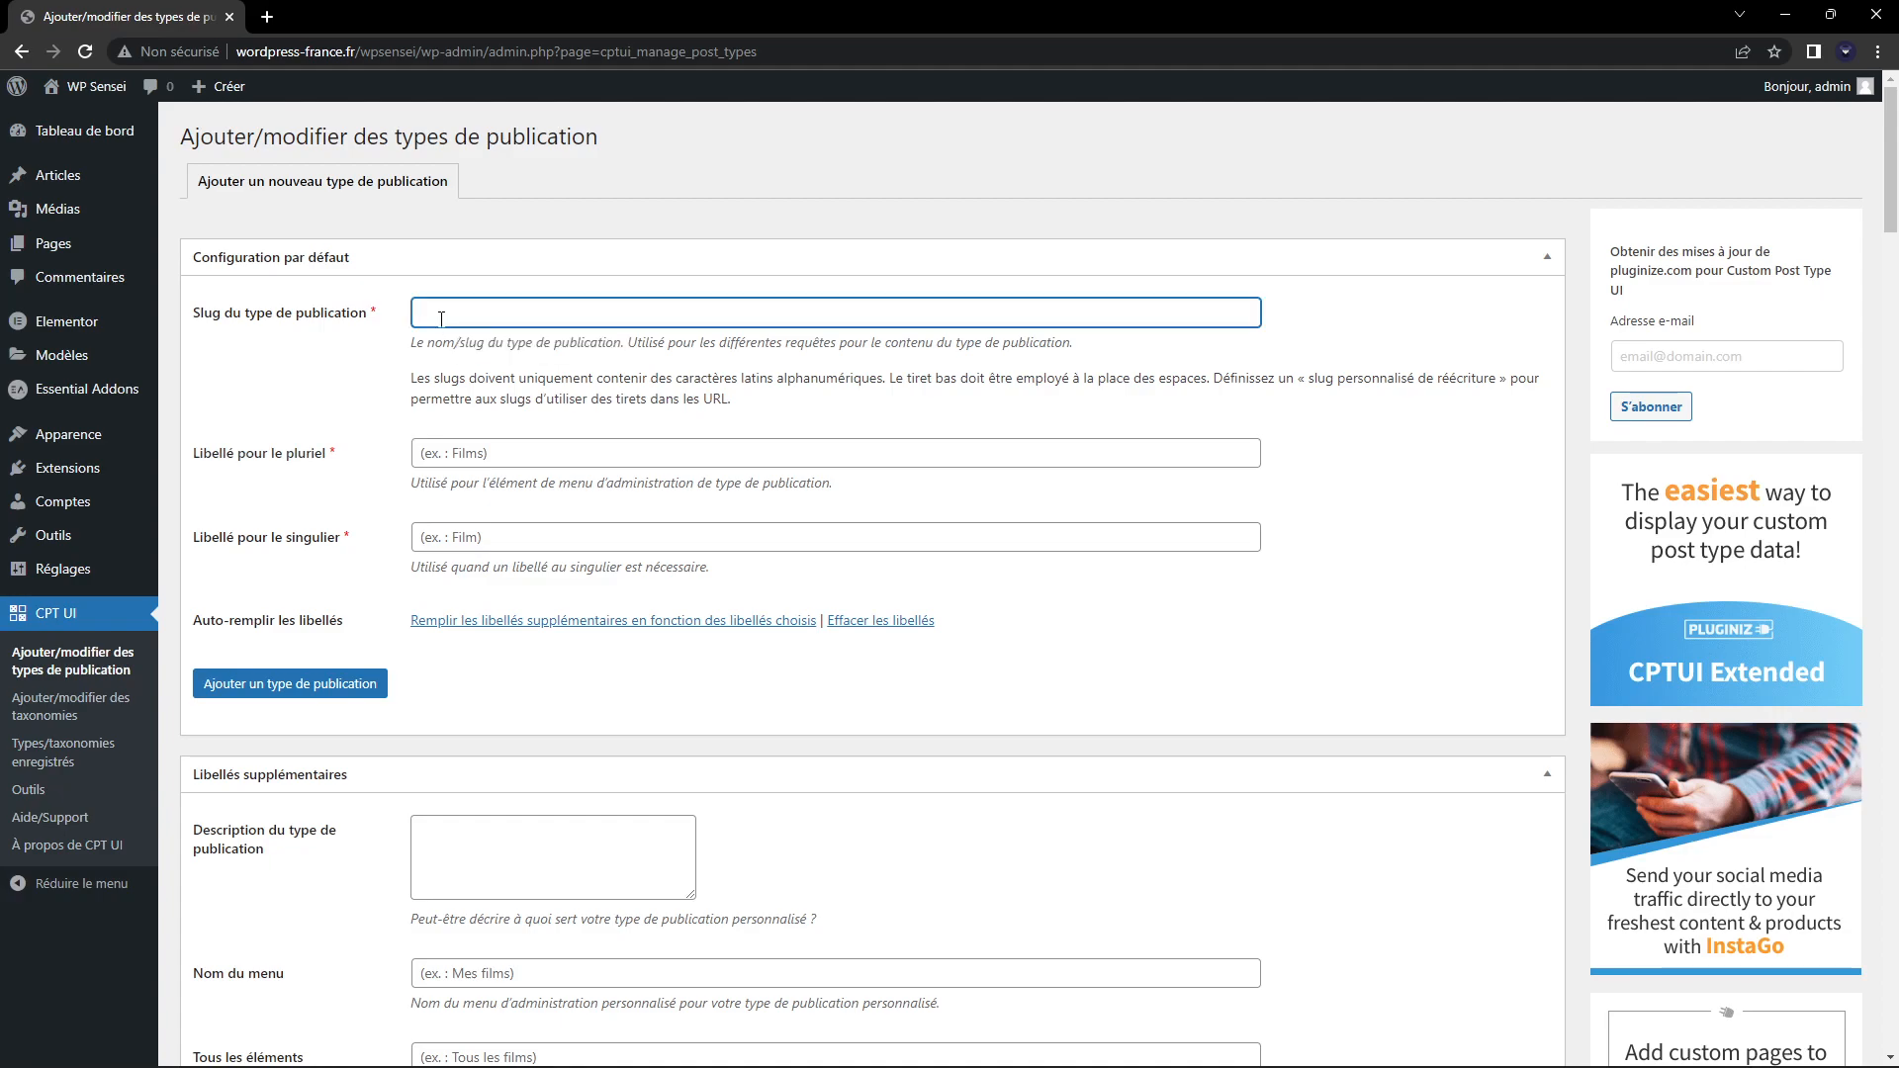
{"action": "type", "text": "portfol"}
{"action": "type", "text": "io"}
Set the plural label to "Portfolios" and the singular label to "Portfolio", and add the post type
{"action": "left_click", "coordinate": [449, 464]}
{"action": "type", "text": "P"}
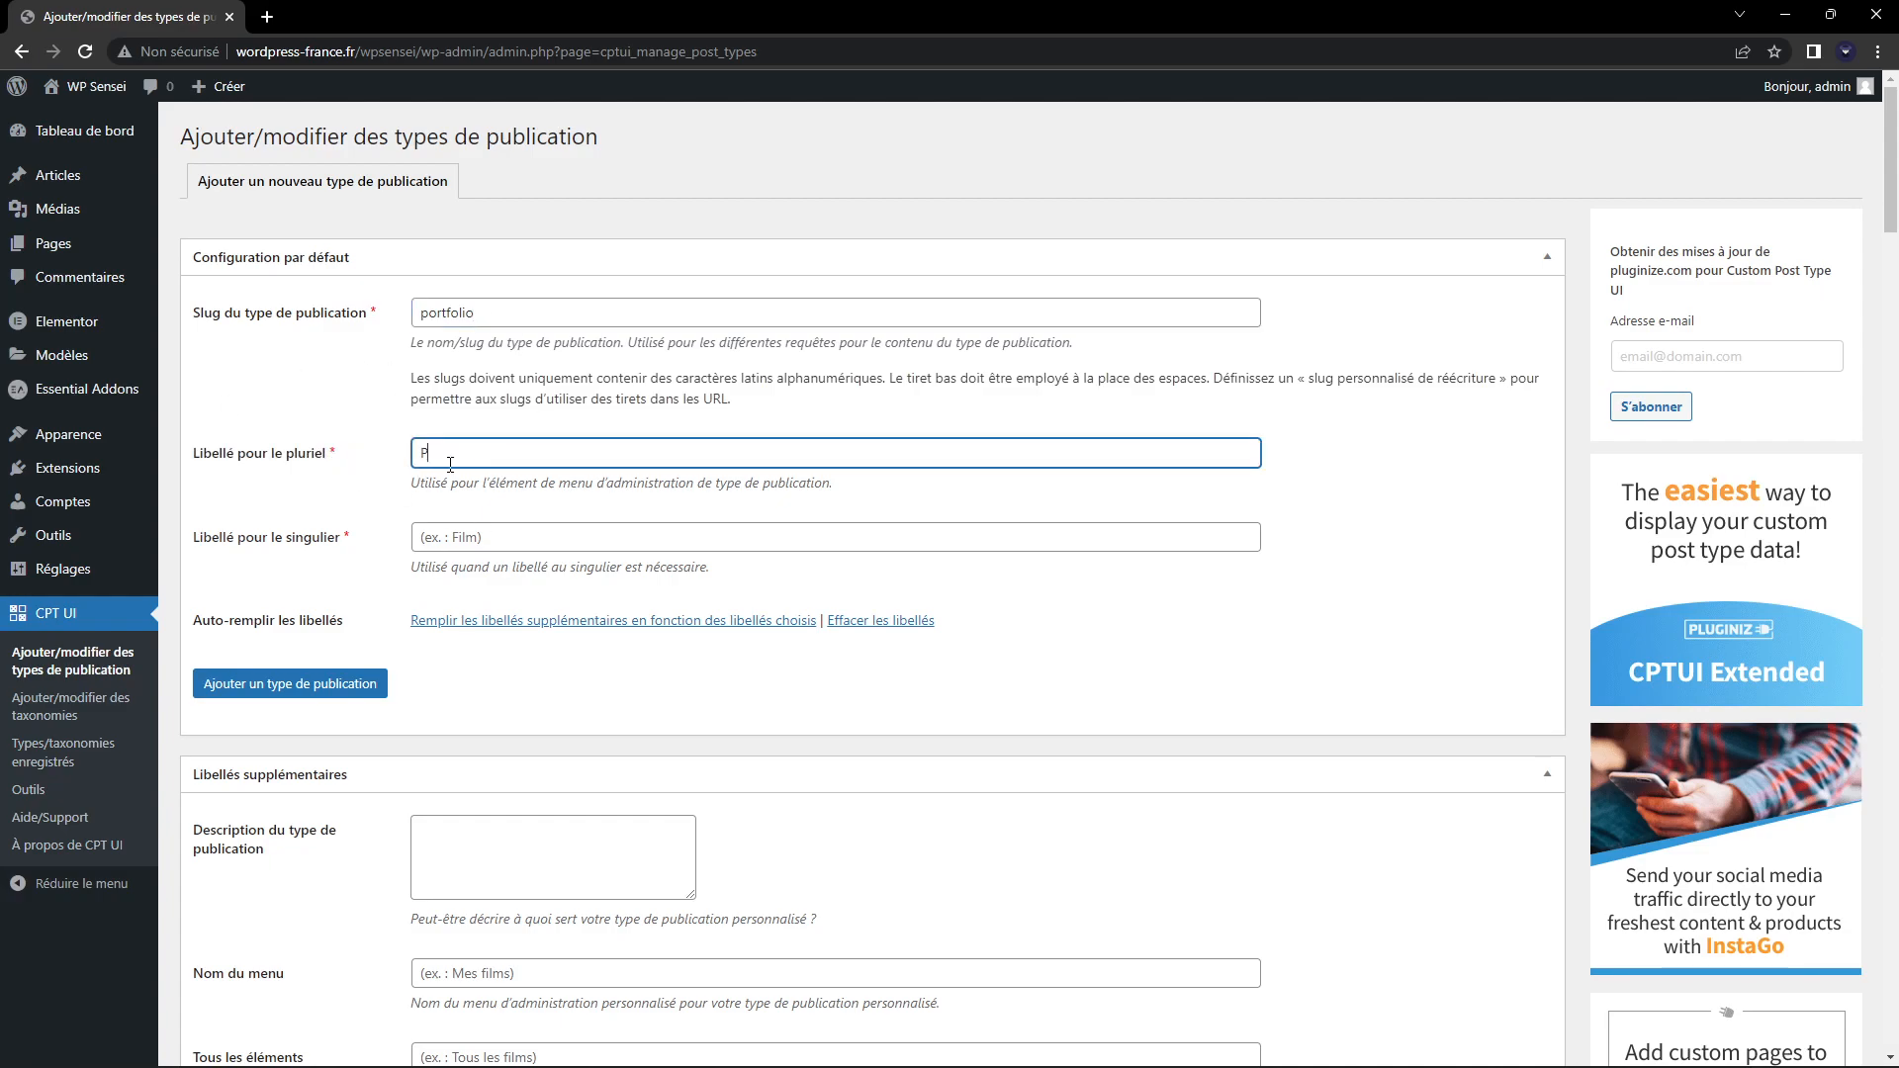
{"action": "type", "text": "ortfolios"}
{"action": "key", "text": "Tab"}
{"action": "type", "text": "Portfolio"}
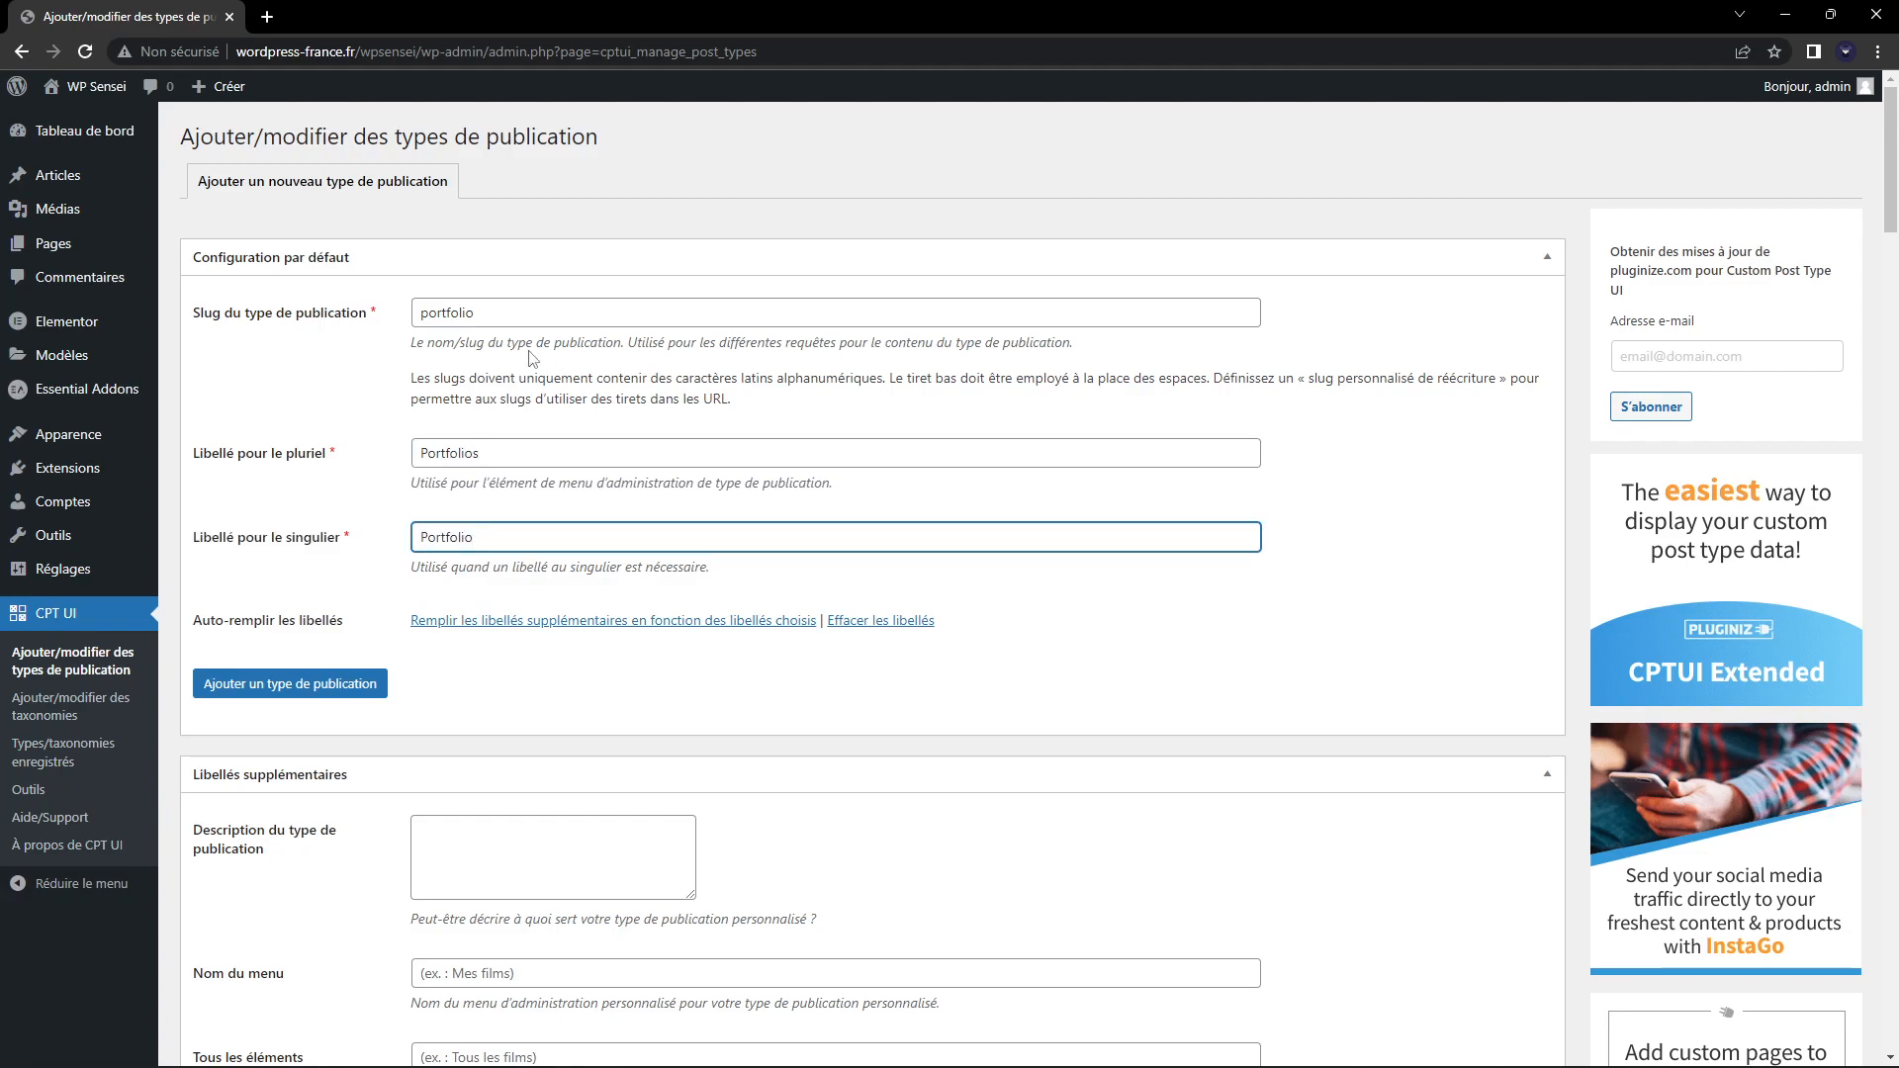
{"action": "left_click", "coordinate": [356, 685]}
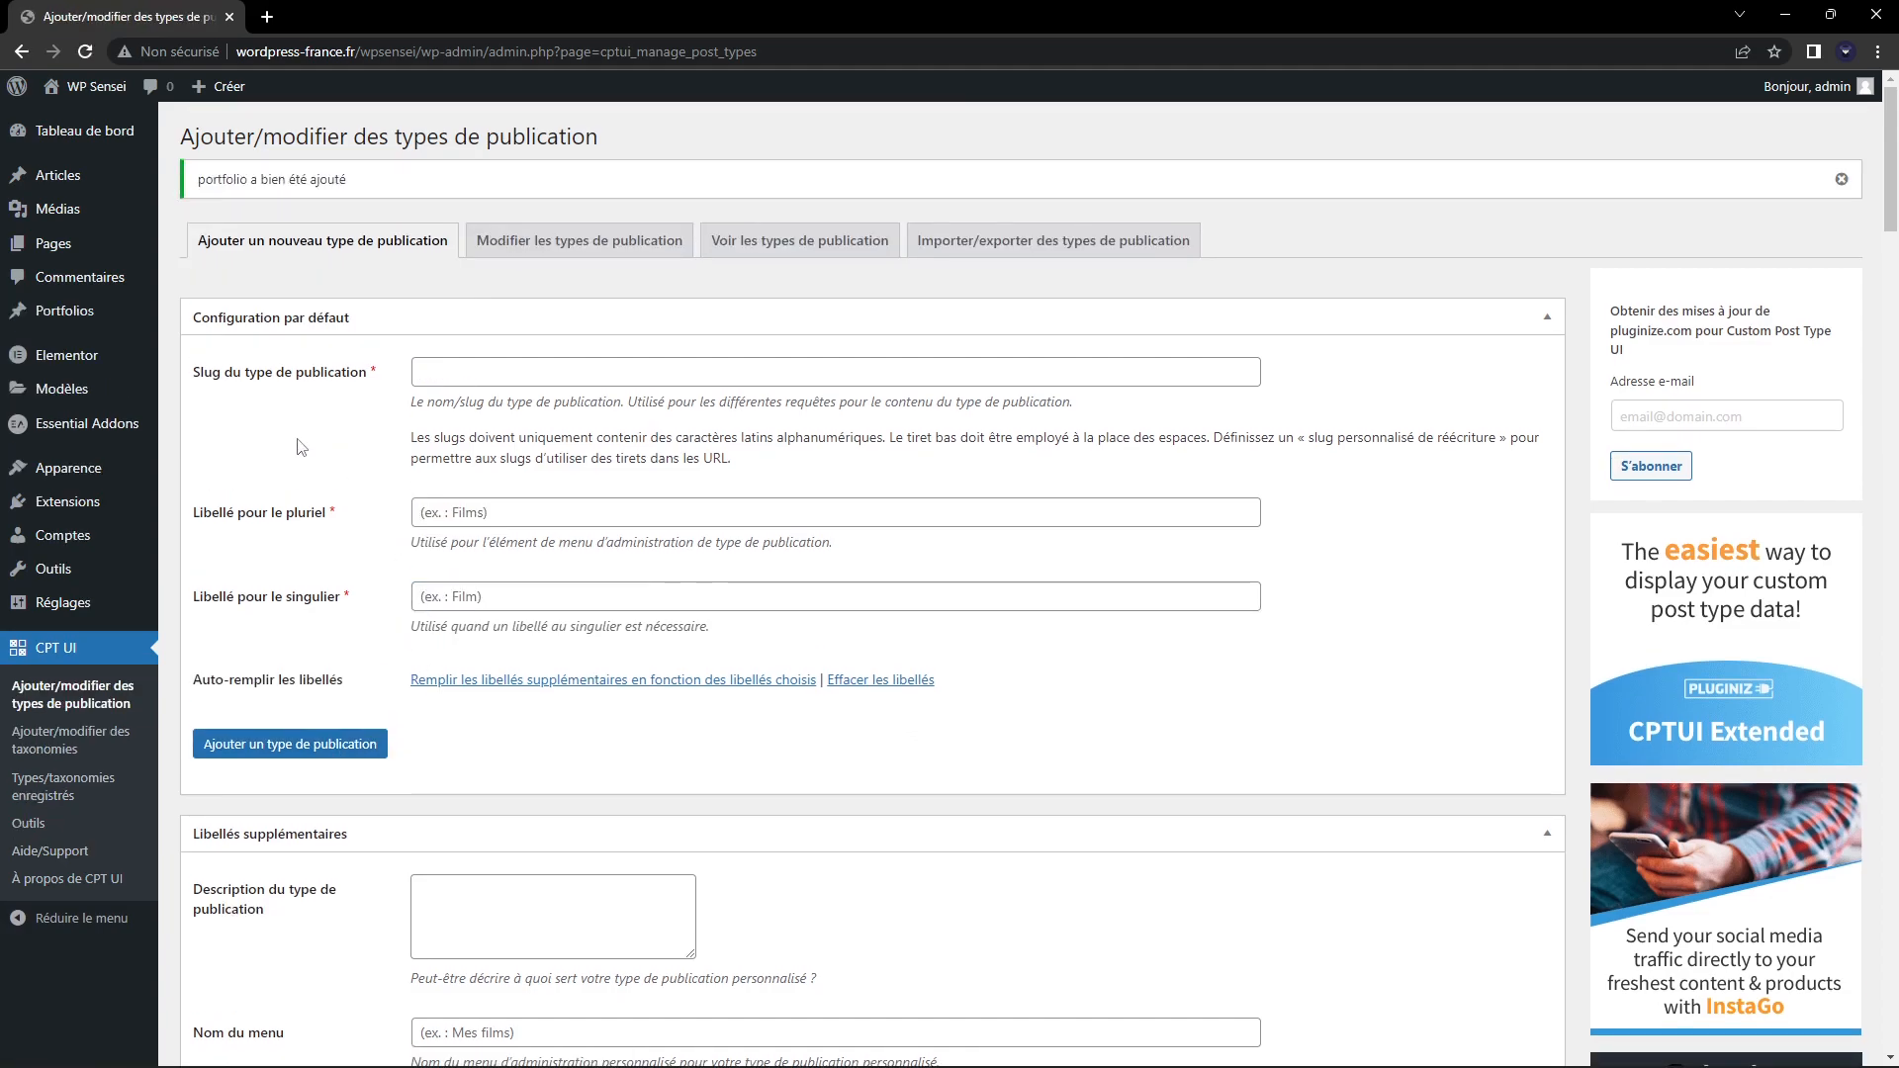
Look at the Portfolios list in the site admin and compare it with the Pages list
{"action": "mouse_move", "coordinate": [98, 318]}
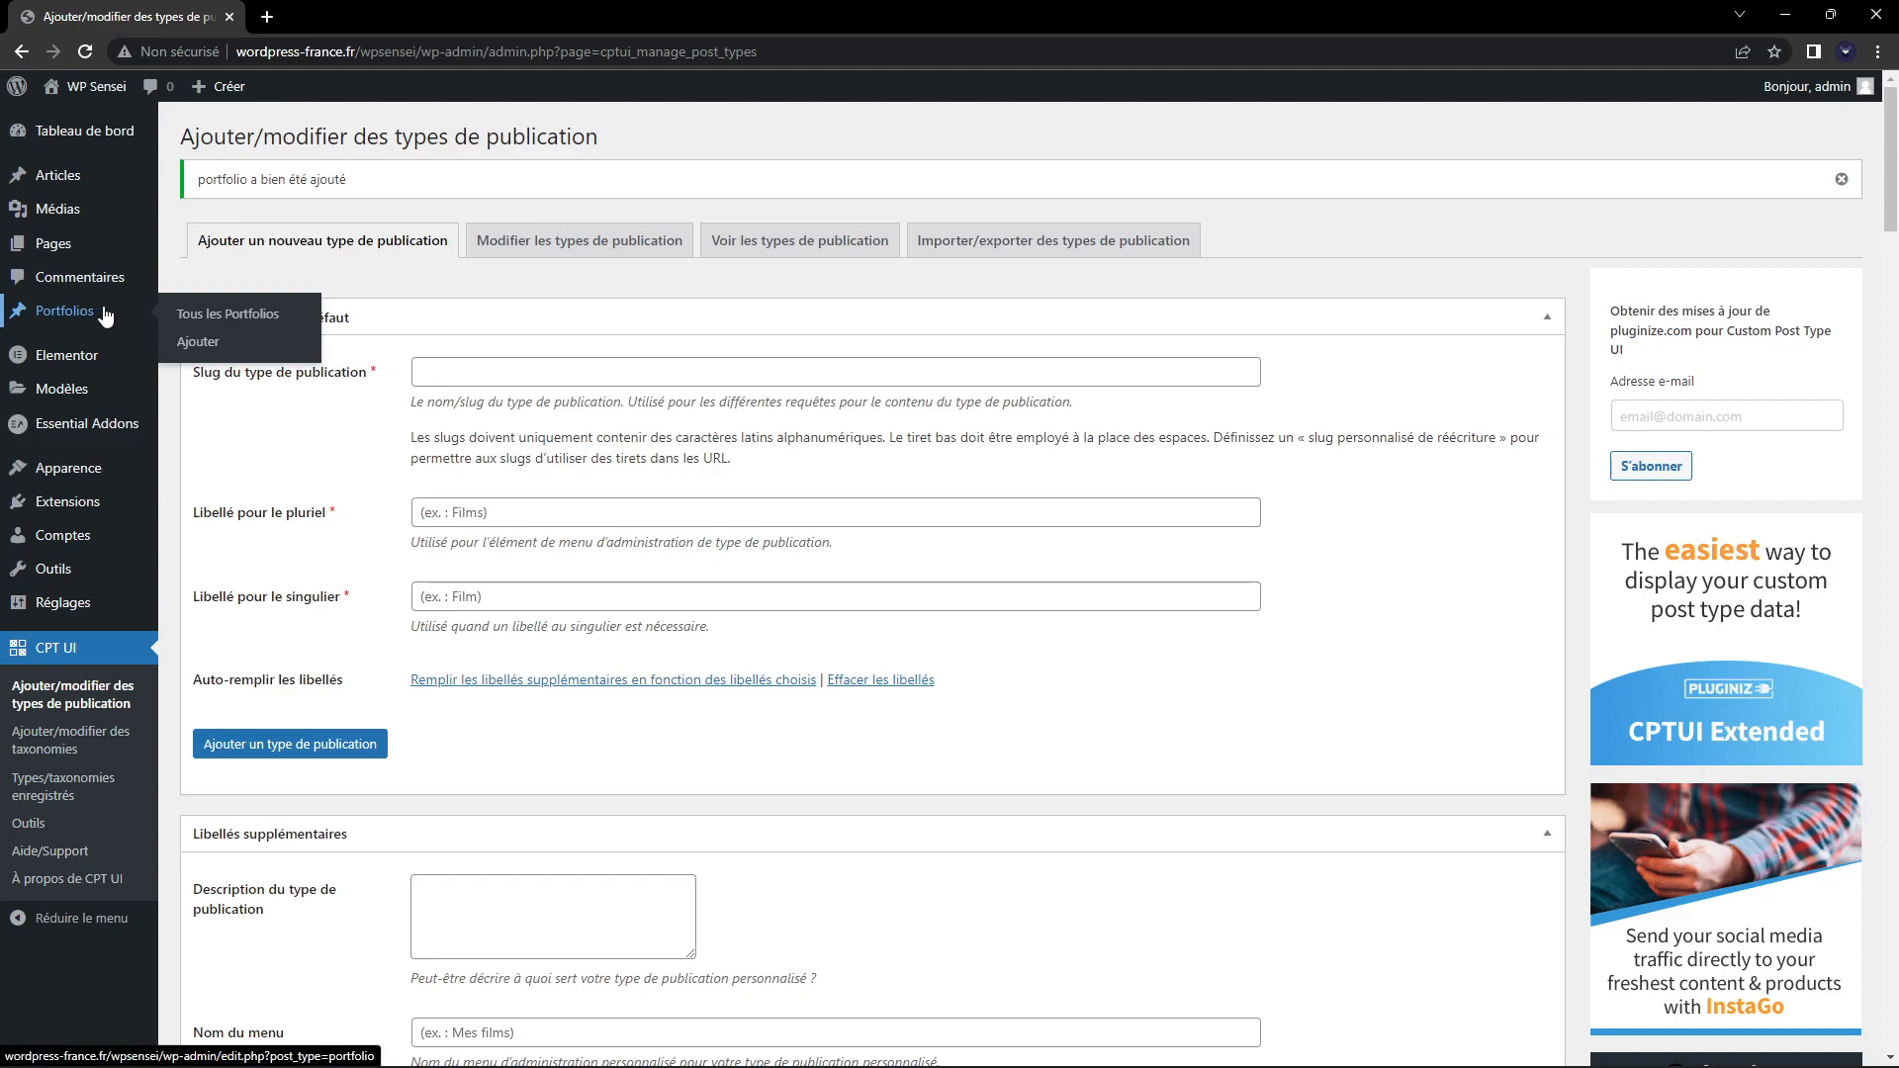
{"action": "left_click", "coordinate": [106, 317]}
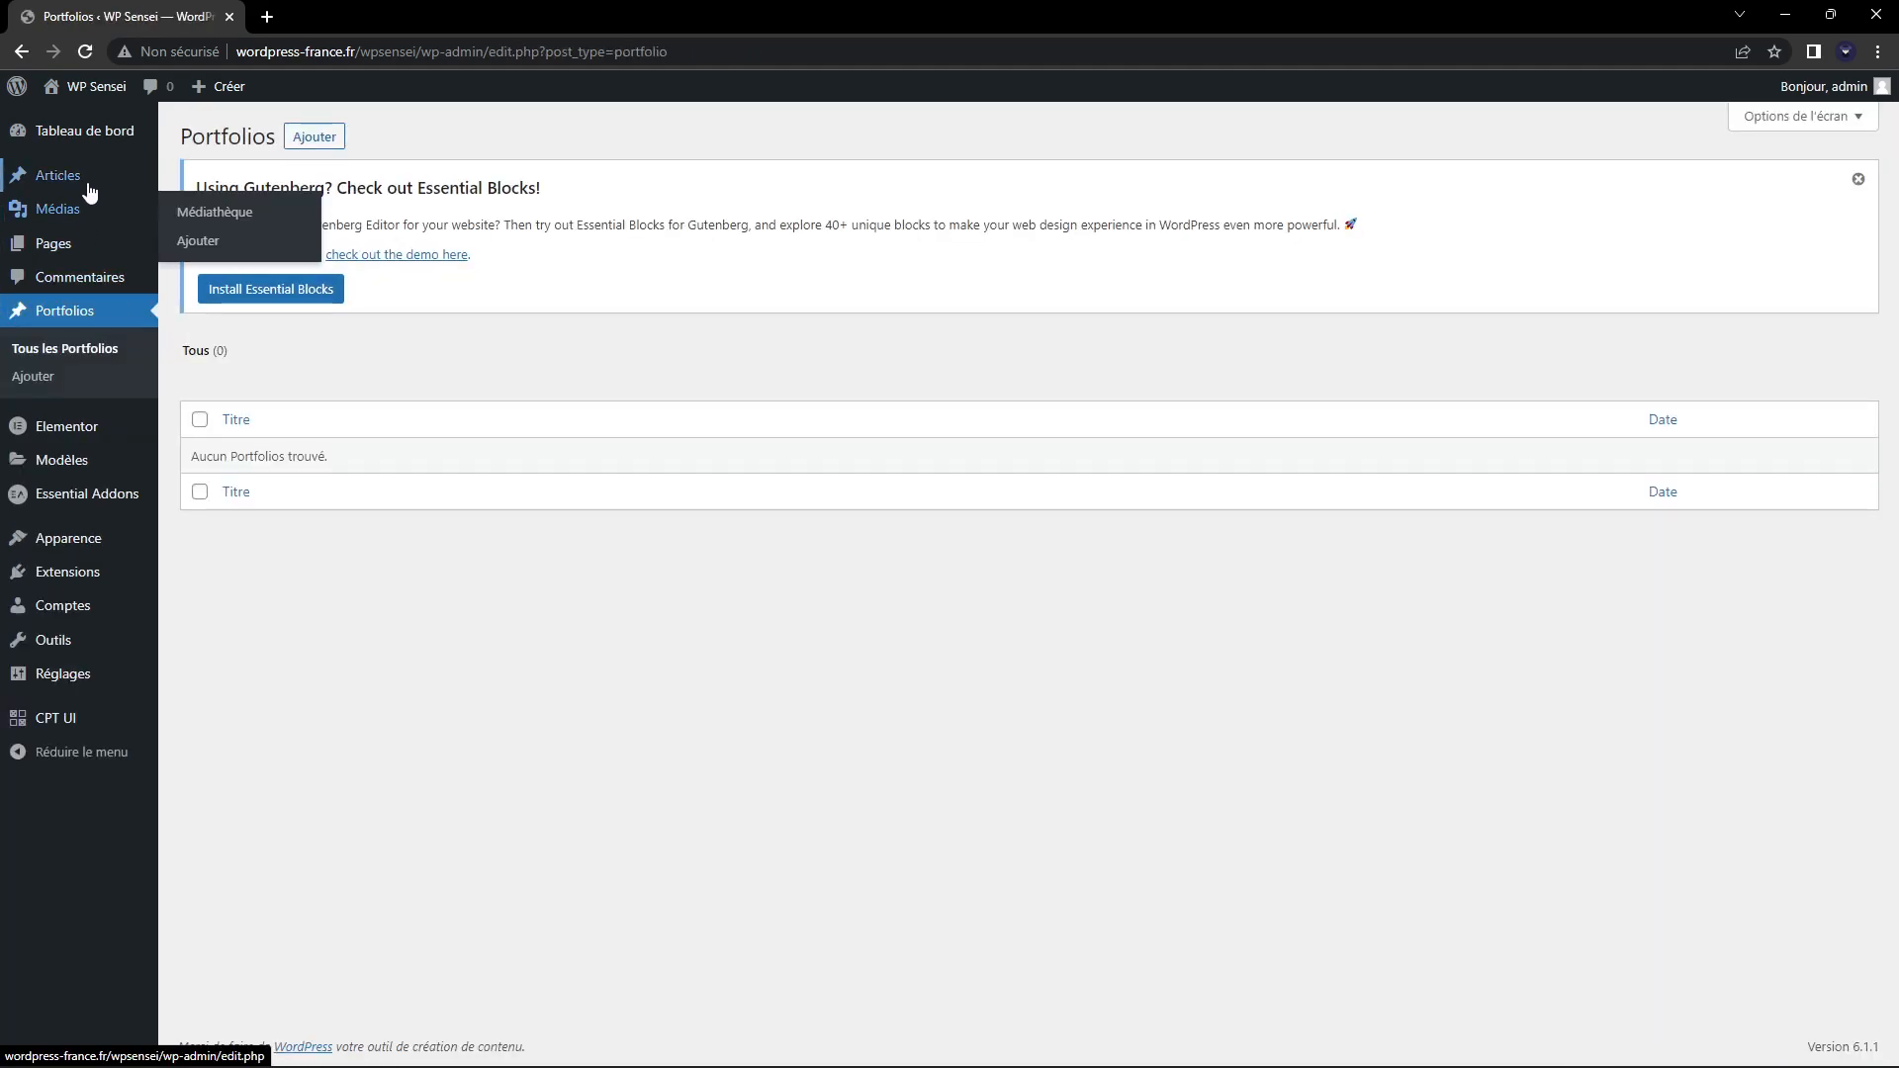
{"action": "left_click", "coordinate": [59, 175]}
{"action": "left_click", "coordinate": [53, 369]}
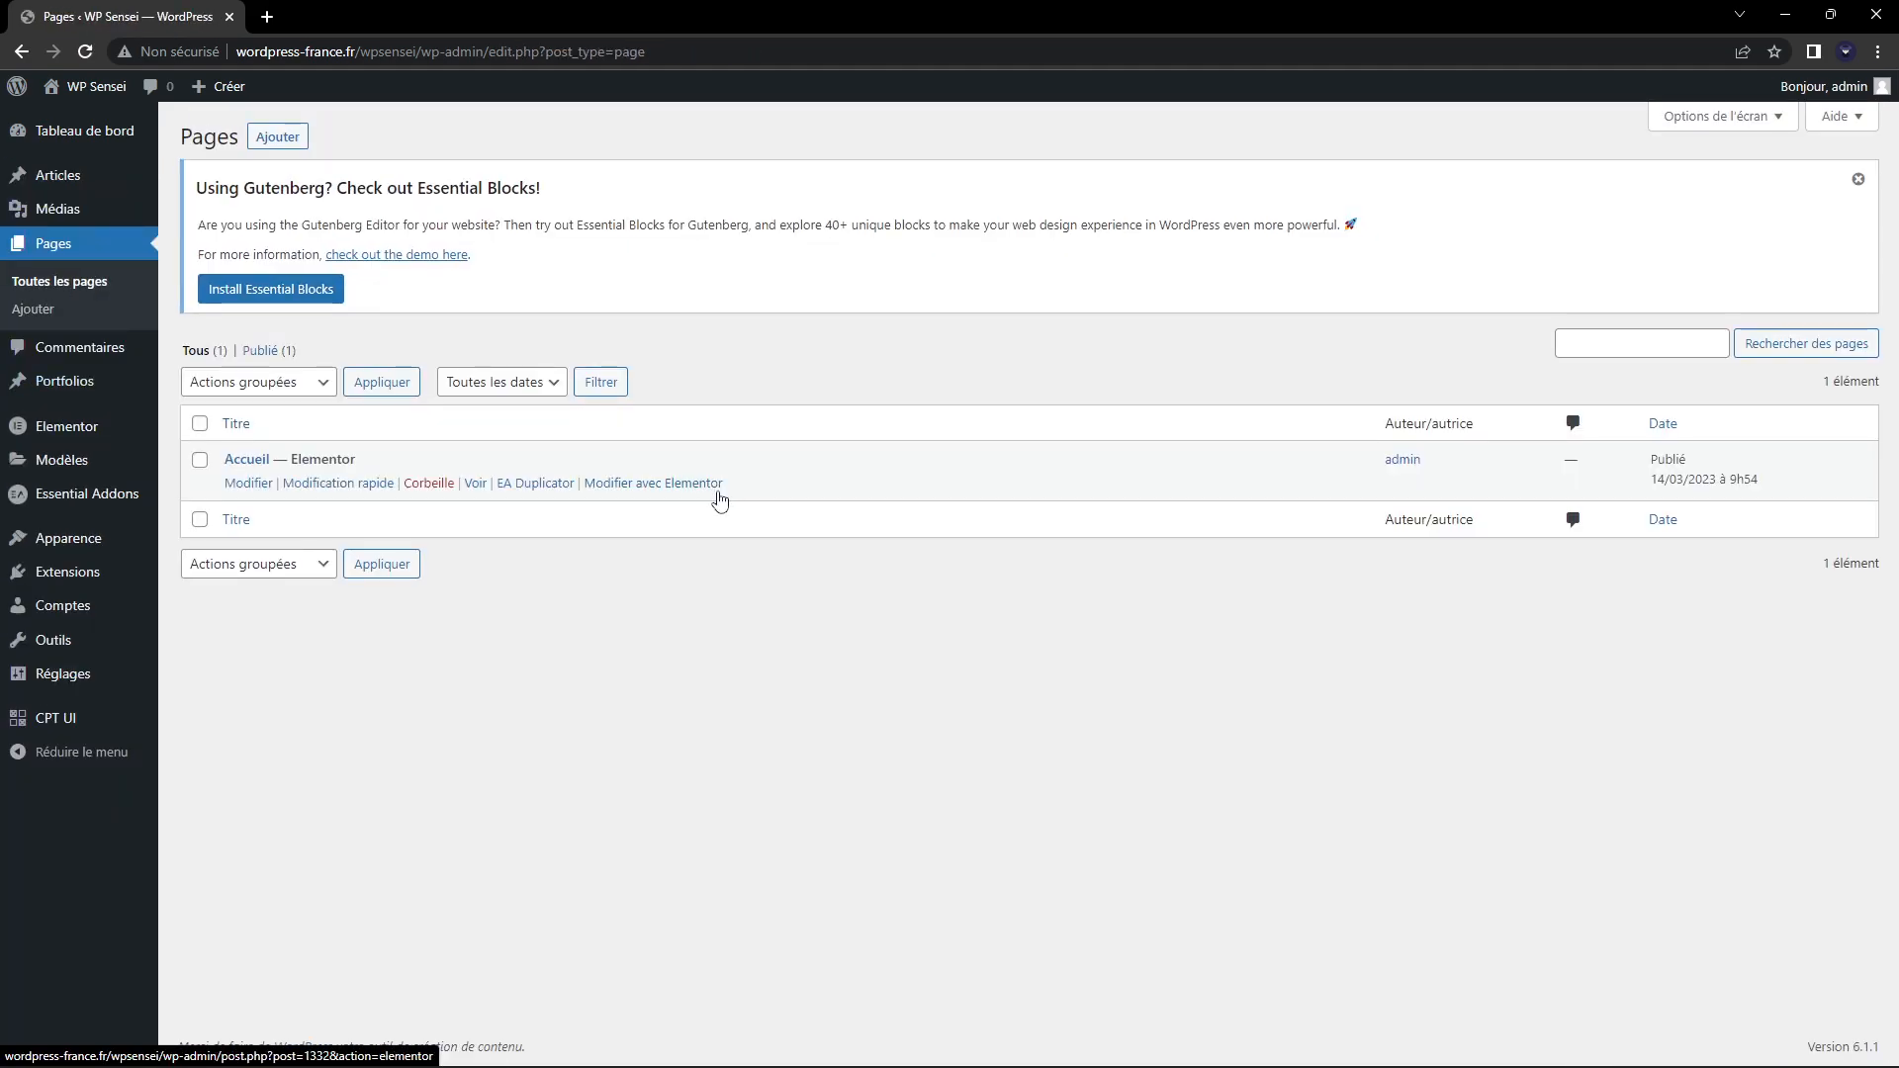
Open the Portfolios post type for editing in CPT UI and look through its additional labels
{"action": "left_click", "coordinate": [85, 730]}
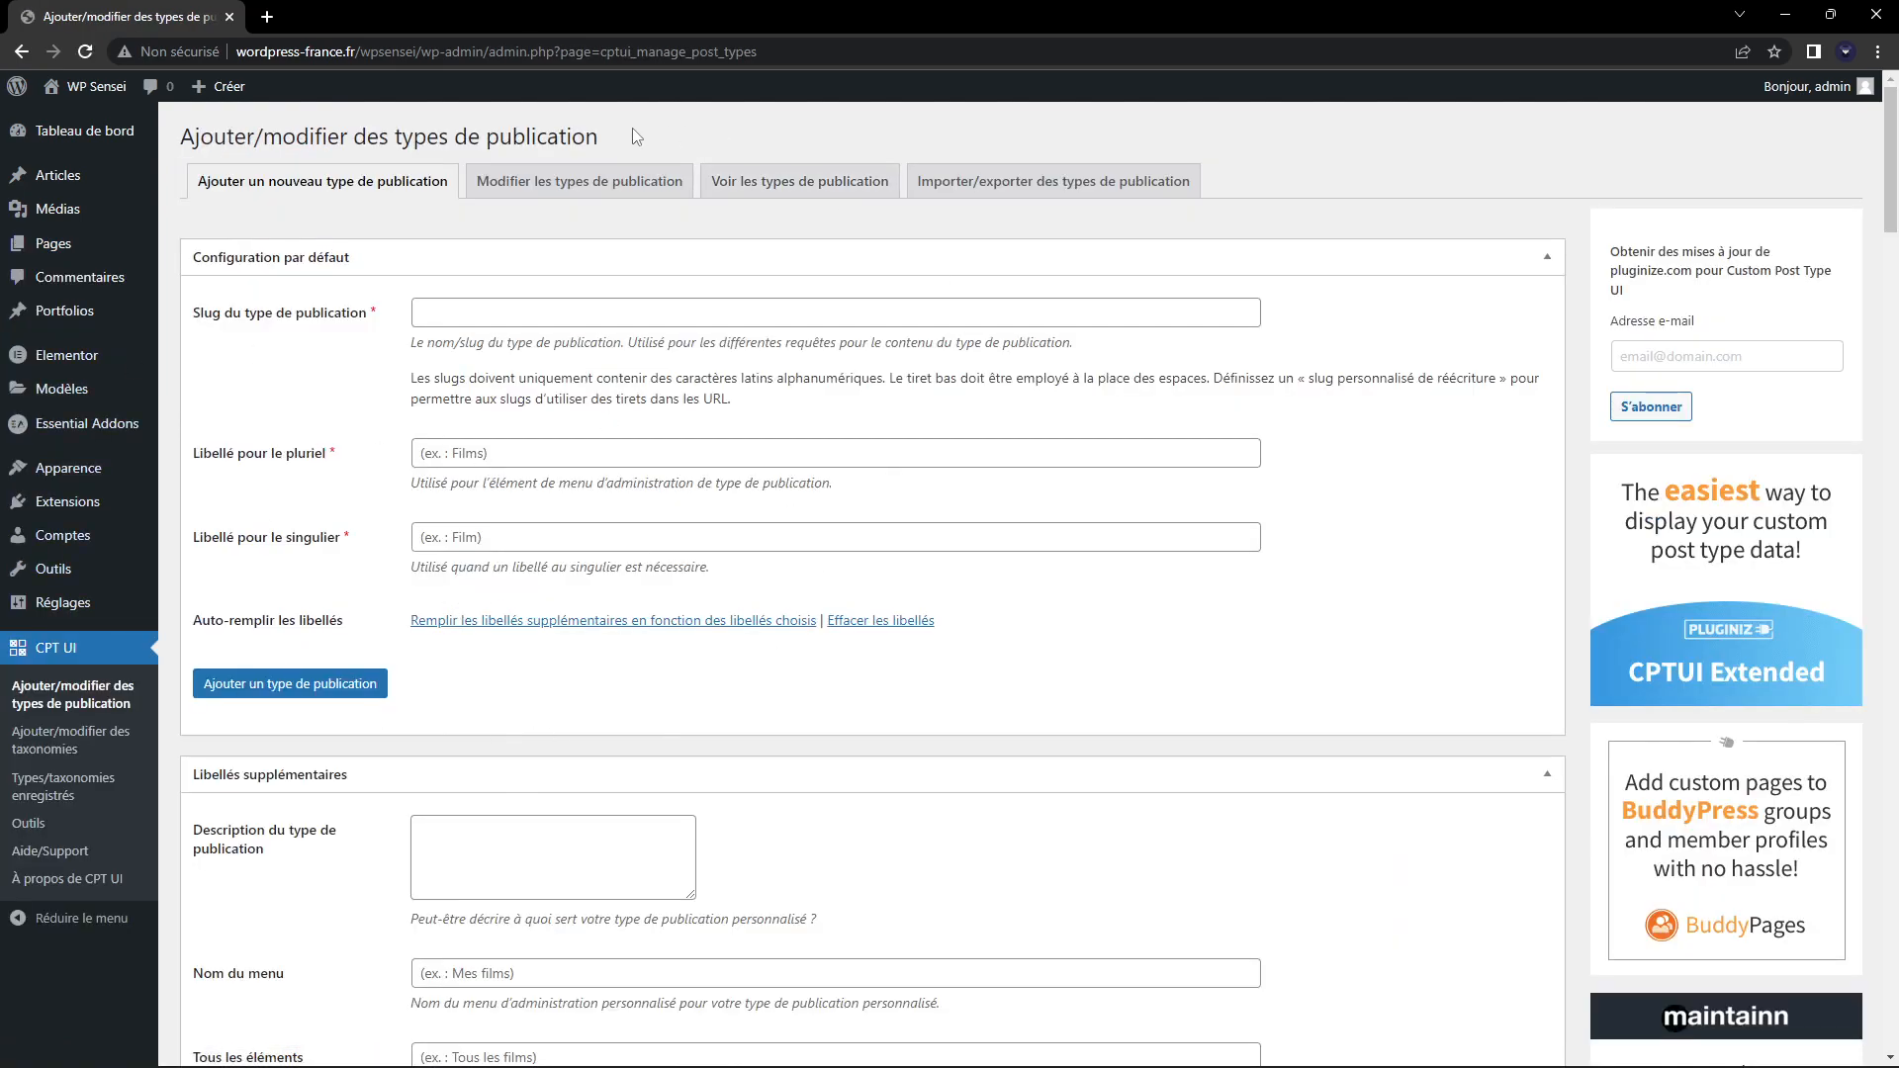
{"action": "left_click", "coordinate": [589, 181]}
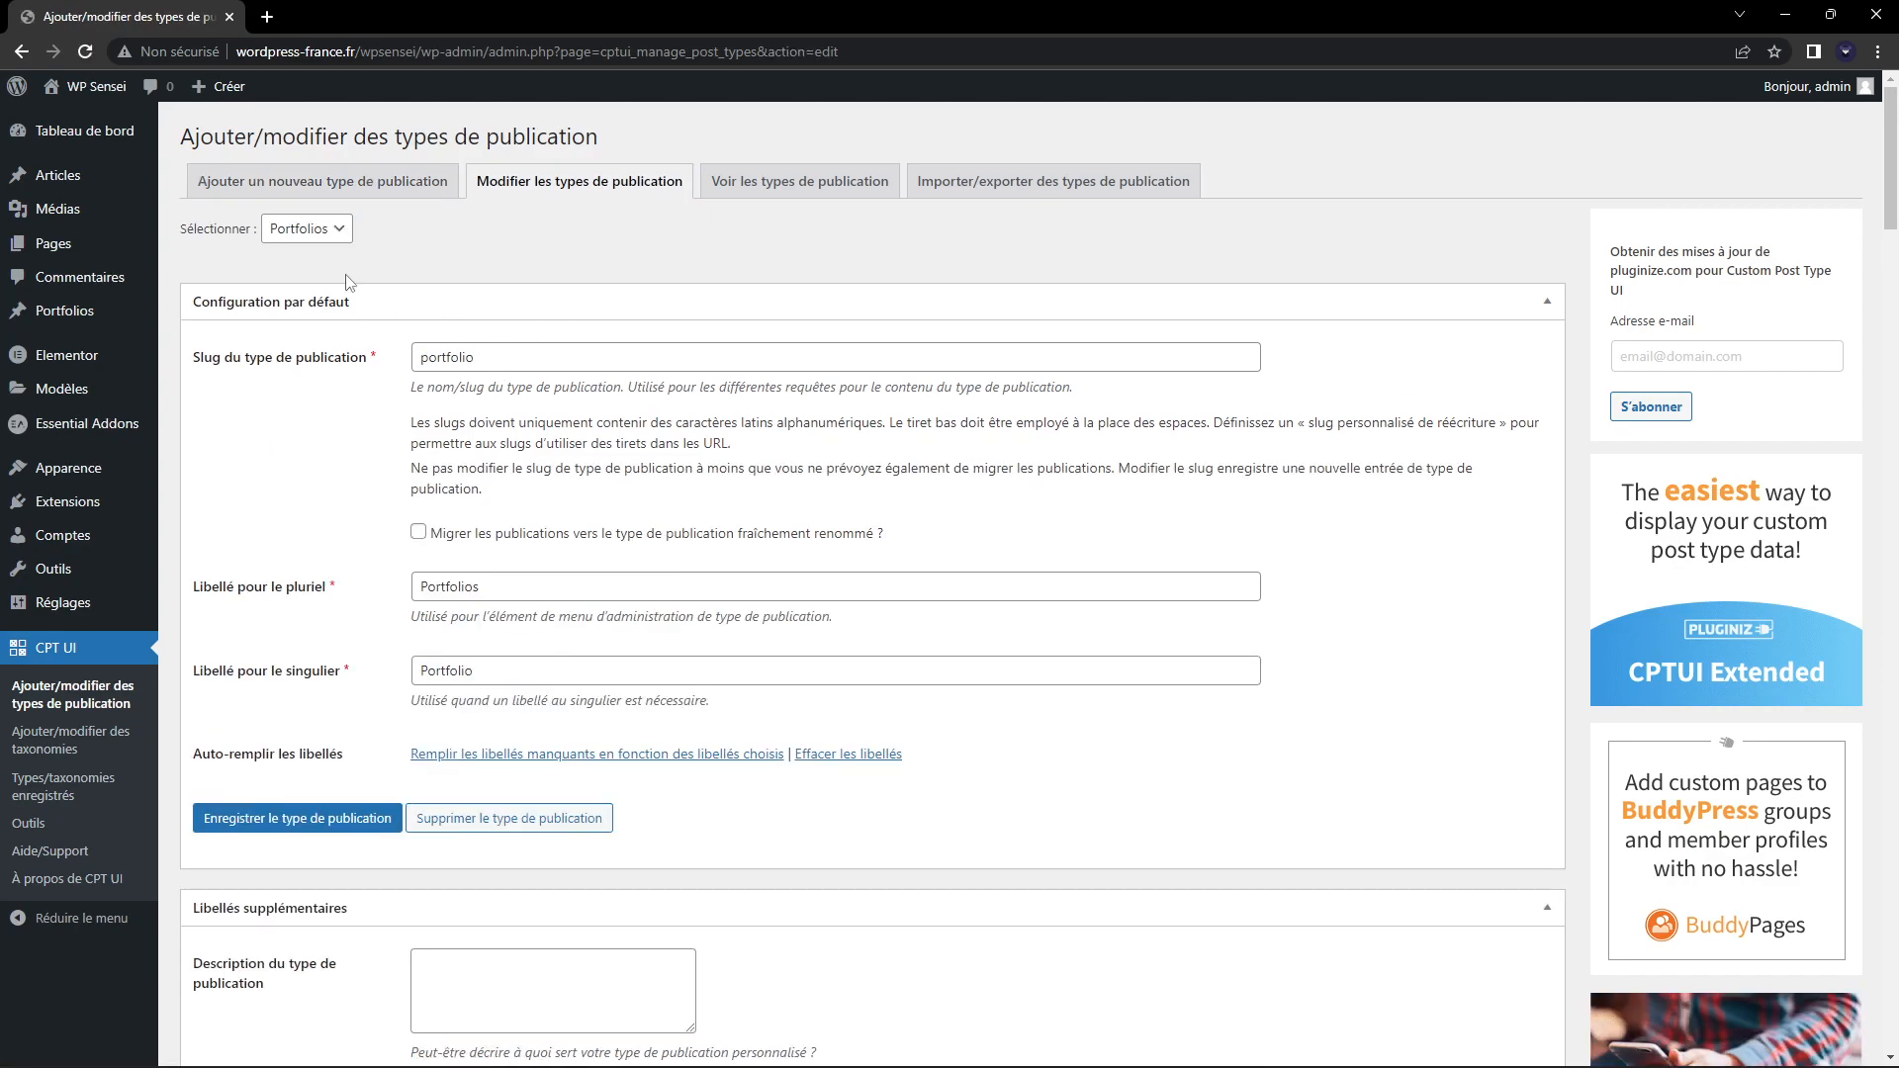
{"action": "left_click", "coordinate": [318, 228]}
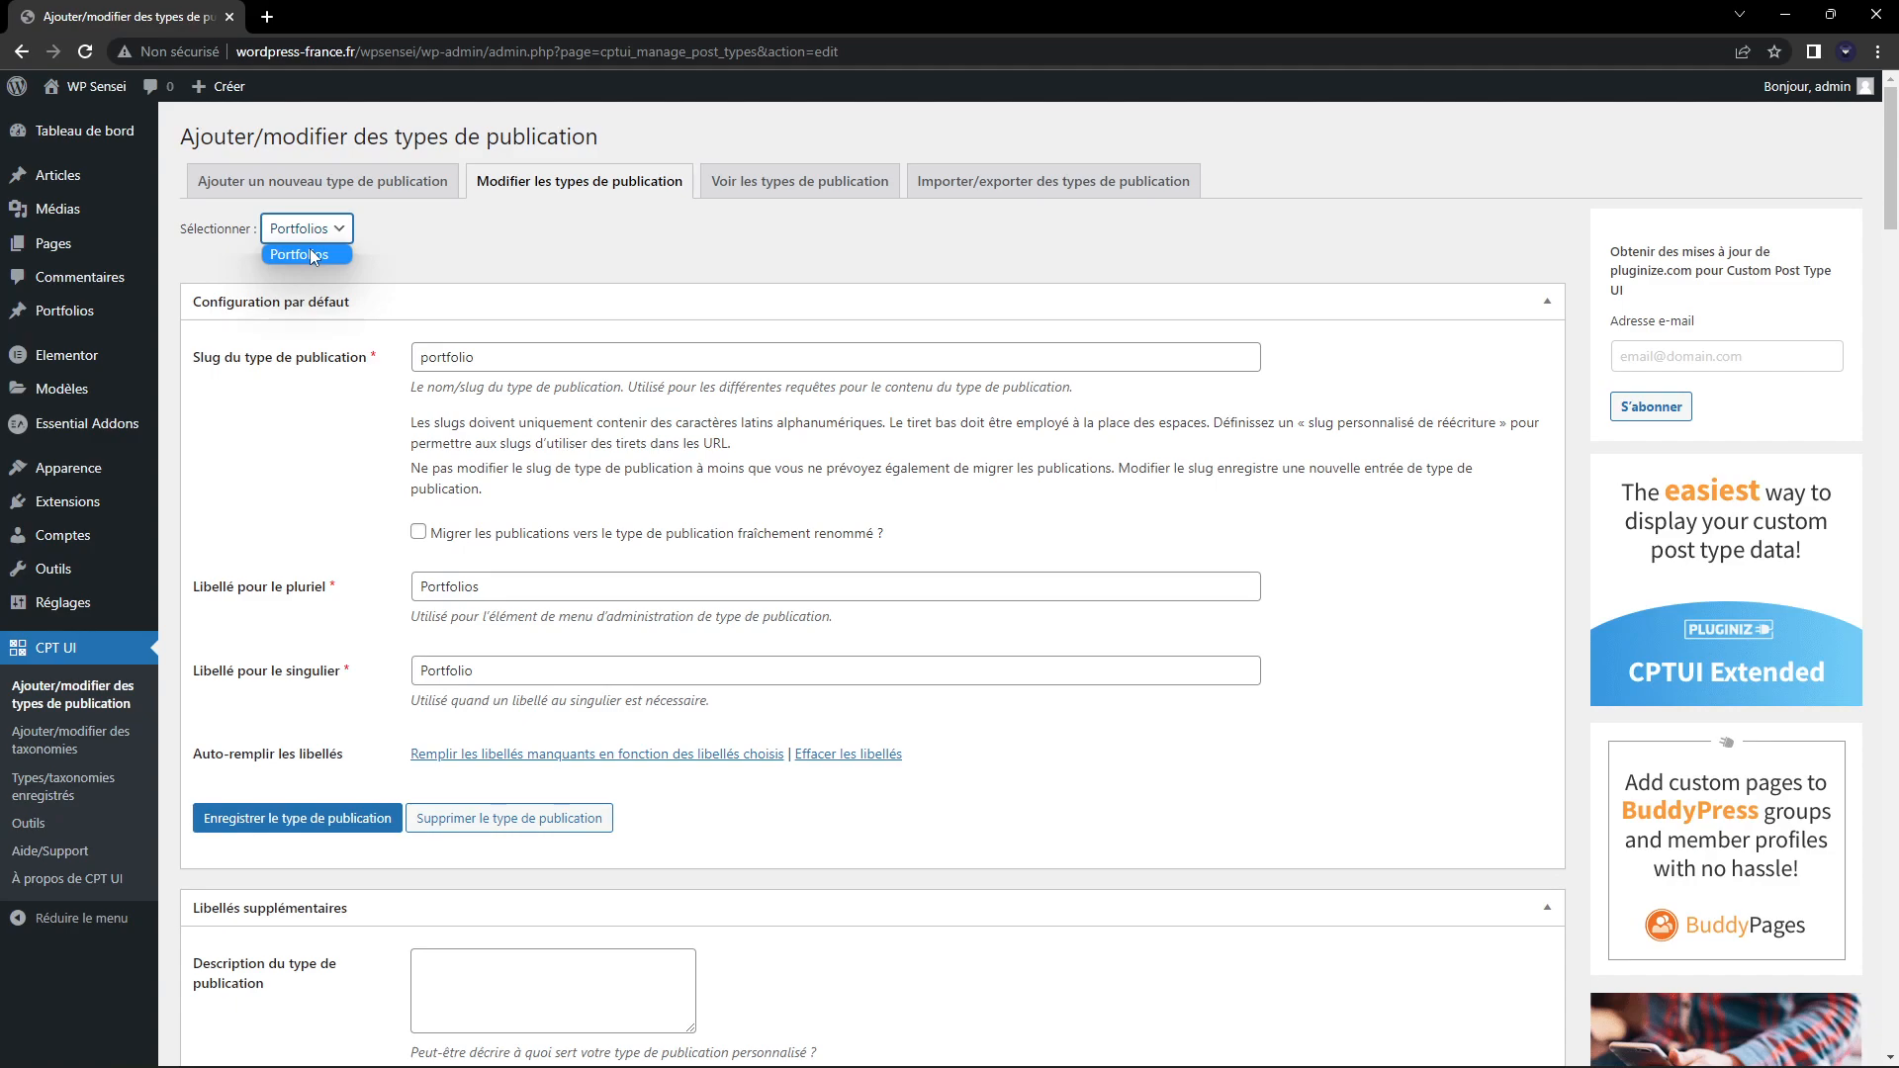
{"action": "left_click", "coordinate": [313, 256]}
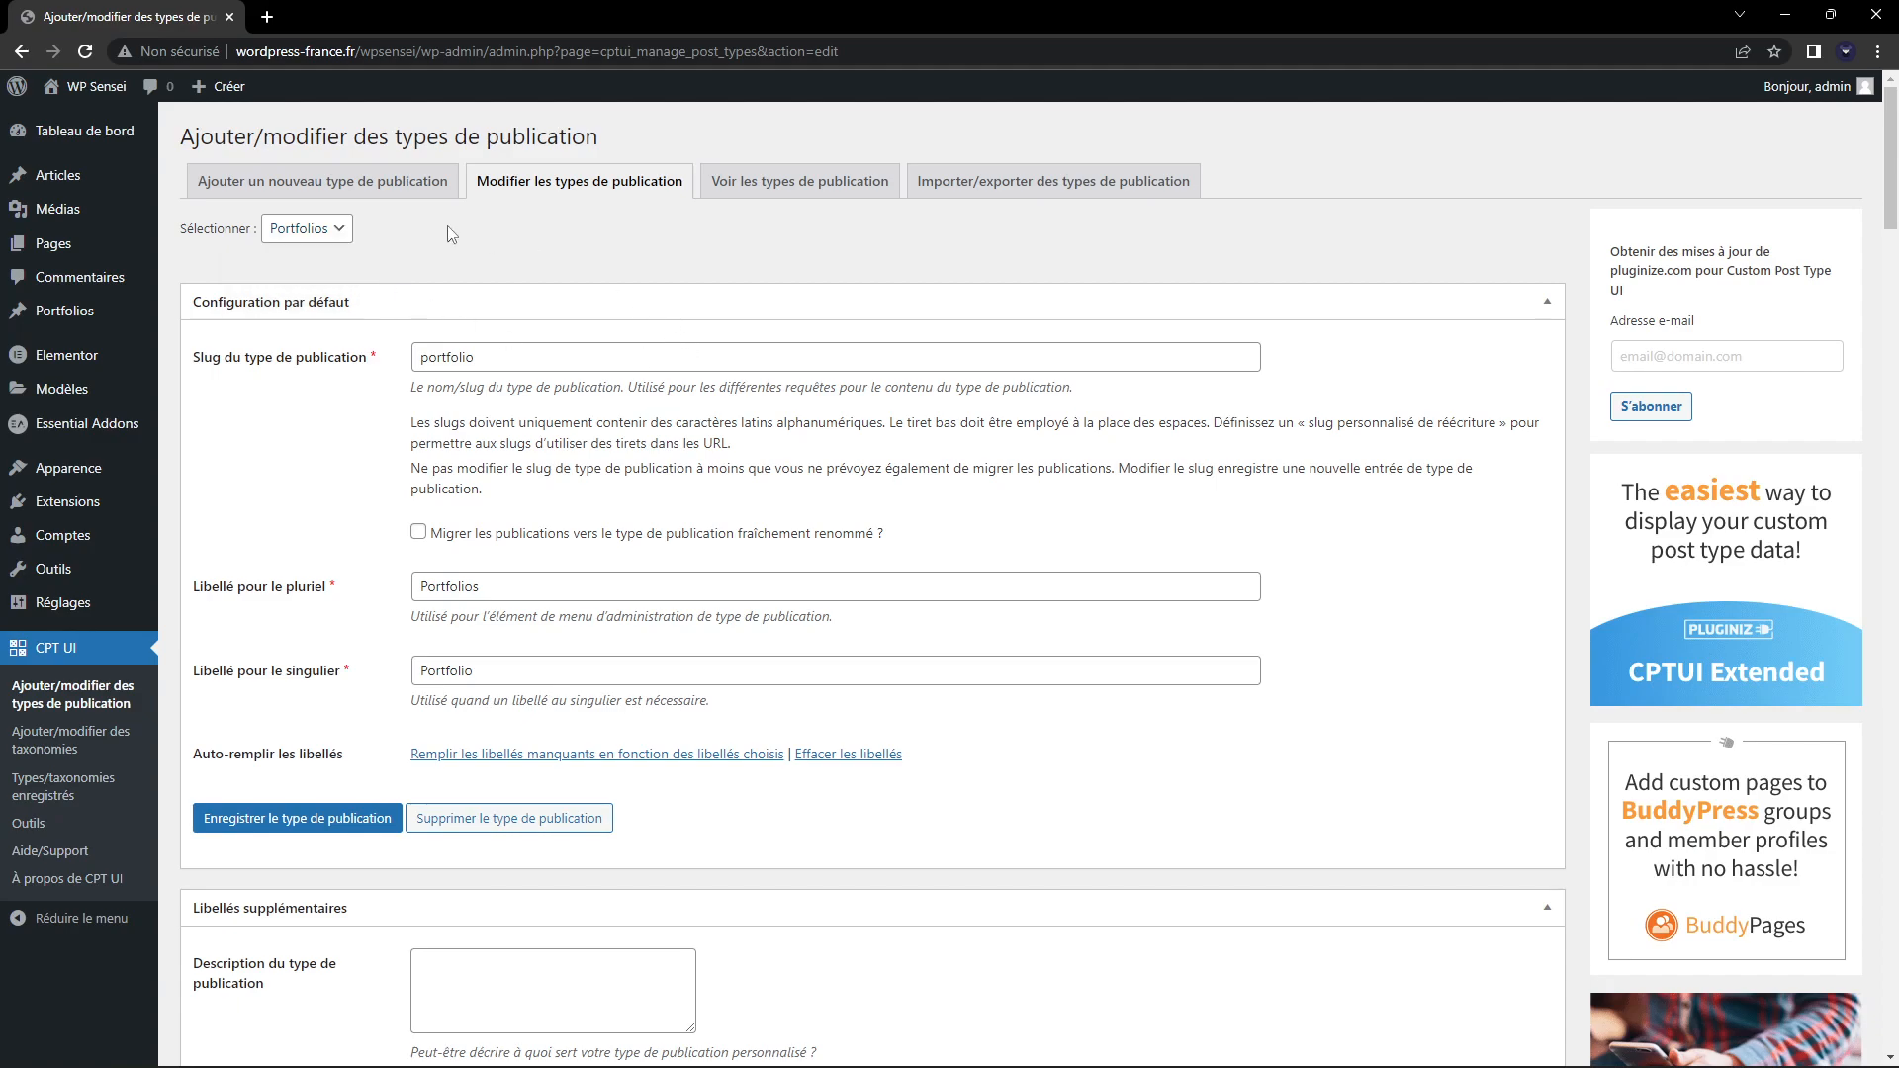
{"action": "scroll", "coordinate": [943, 228], "scroll_direction": "down", "scroll_amount": 4}
{"action": "scroll", "coordinate": [942, 229], "scroll_direction": "up", "scroll_amount": 3}
{"action": "scroll", "coordinate": [692, 263], "scroll_direction": "down", "scroll_amount": 9}
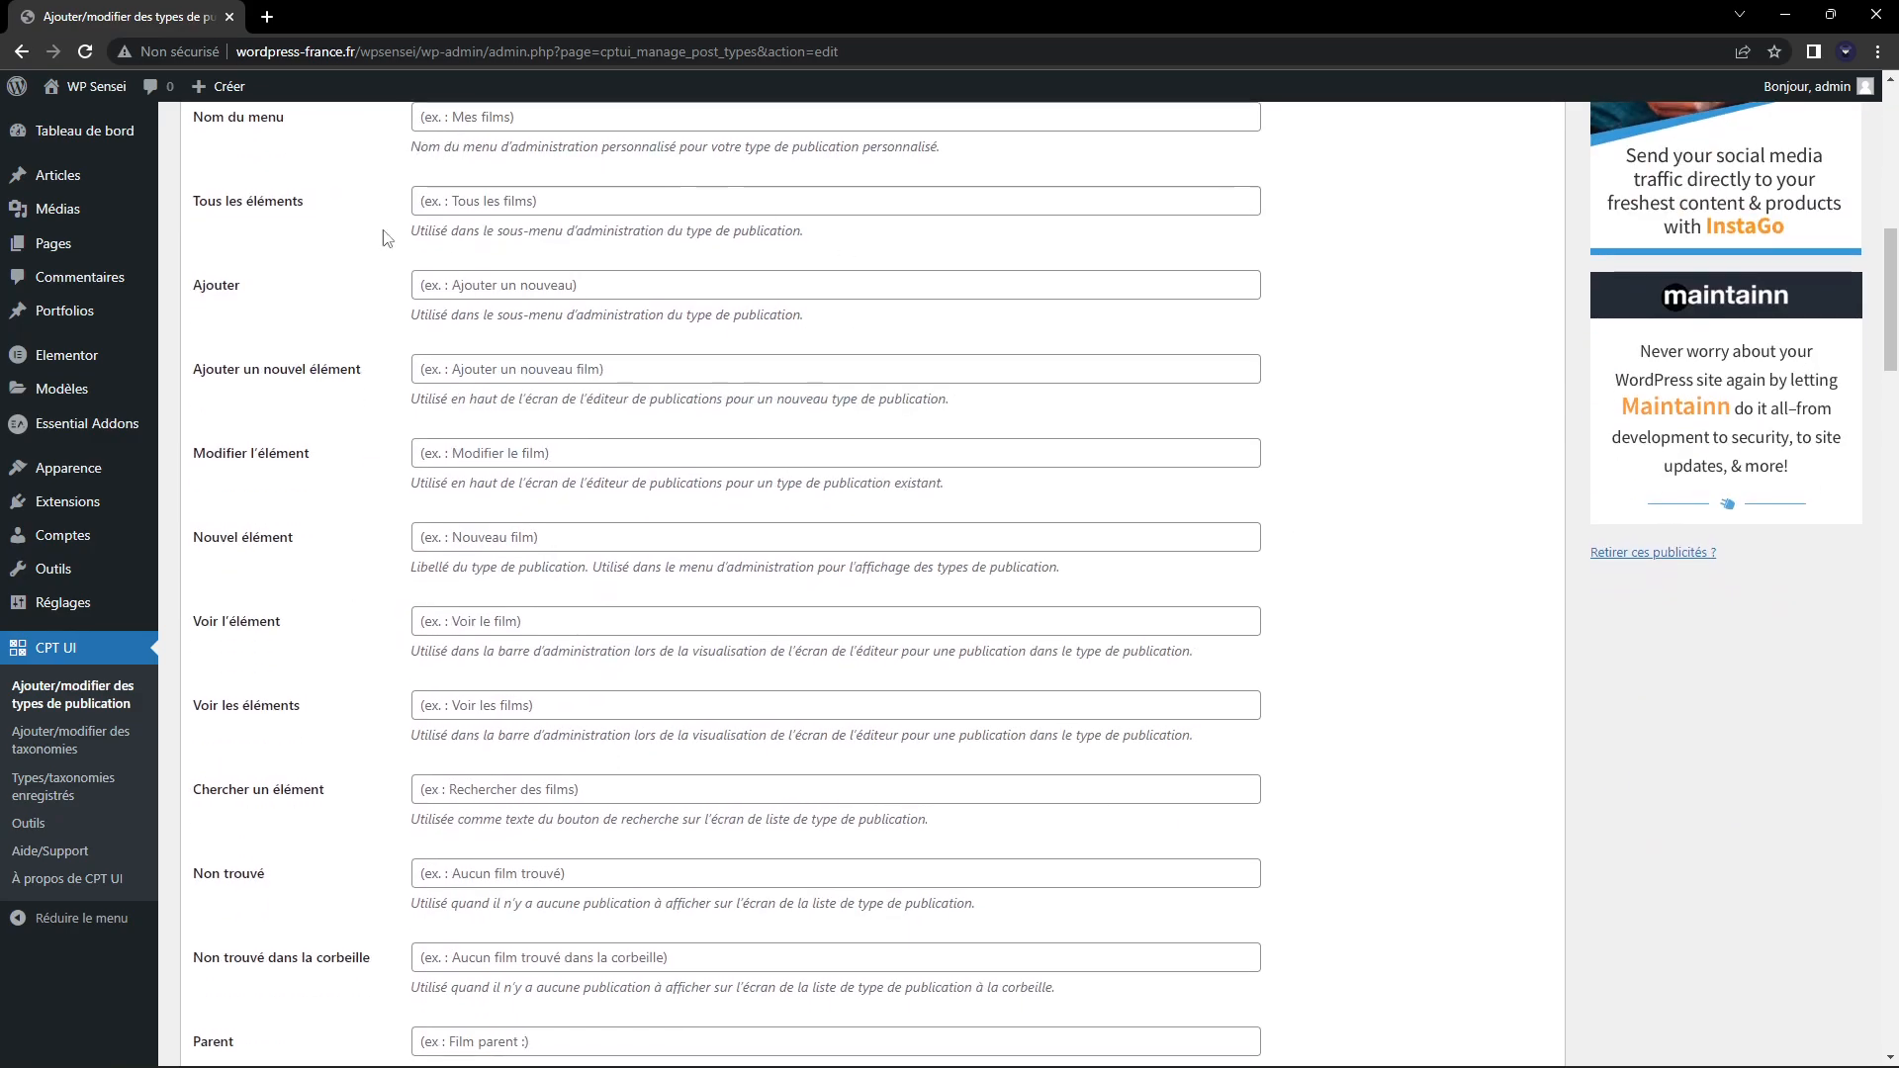
{"action": "scroll", "coordinate": [436, 295], "scroll_direction": "down", "scroll_amount": 4}
{"action": "scroll", "coordinate": [406, 297], "scroll_direction": "up", "scroll_amount": 5}
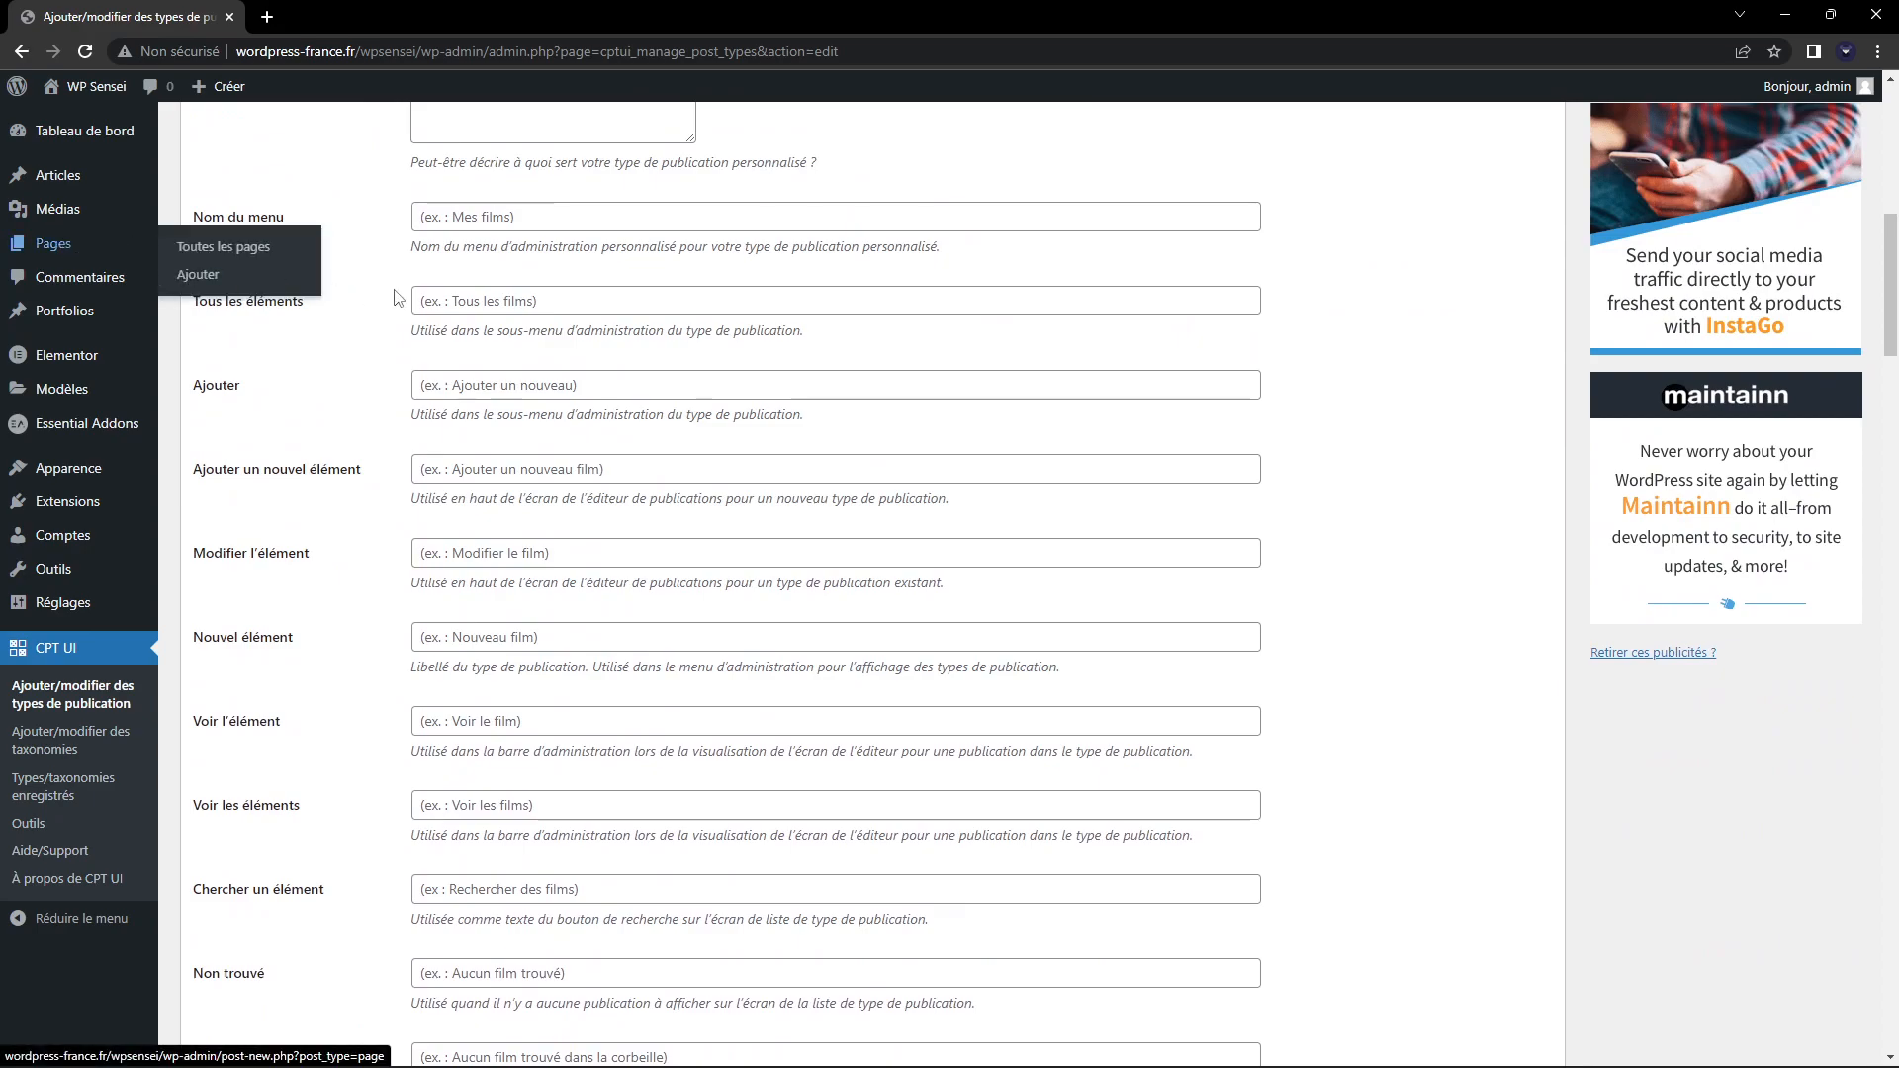
Check how the post type's labels are used in the list of all Portfolios
{"action": "mouse_move", "coordinate": [100, 322]}
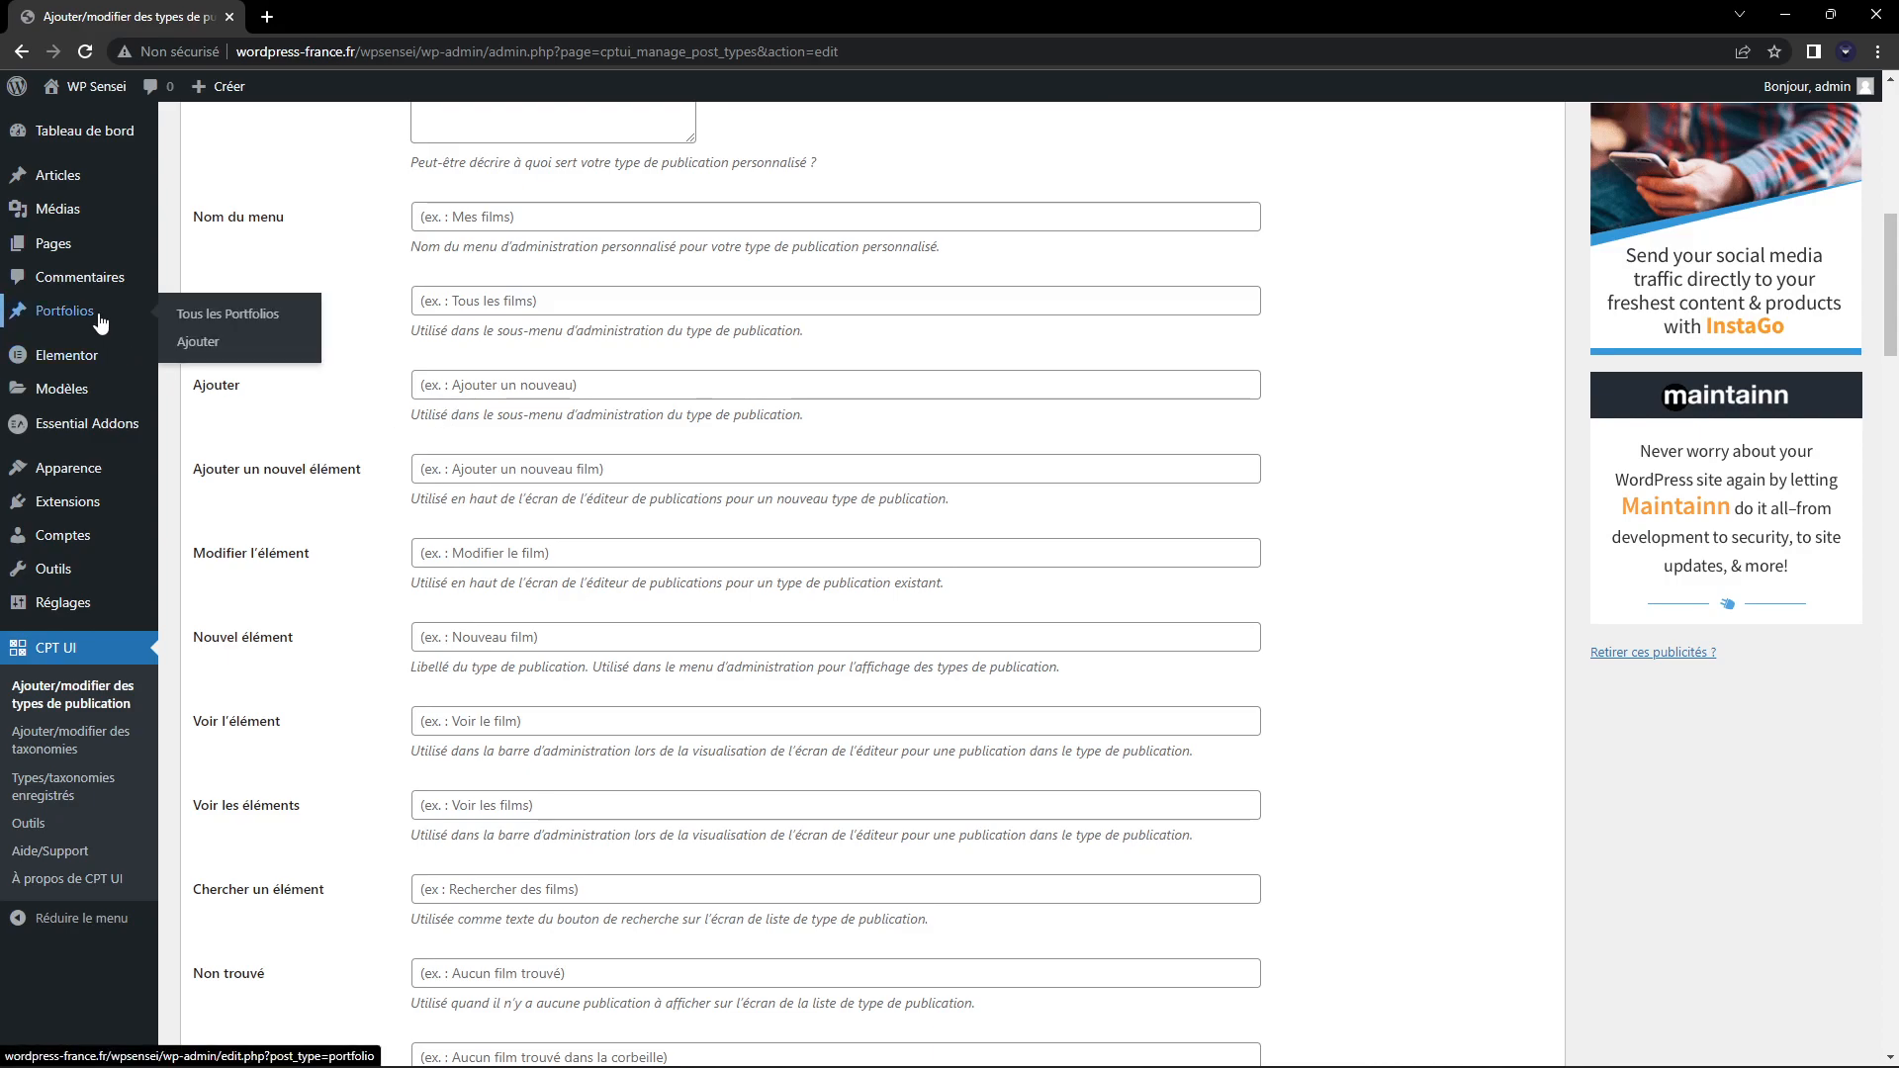
{"action": "left_click", "coordinate": [226, 316]}
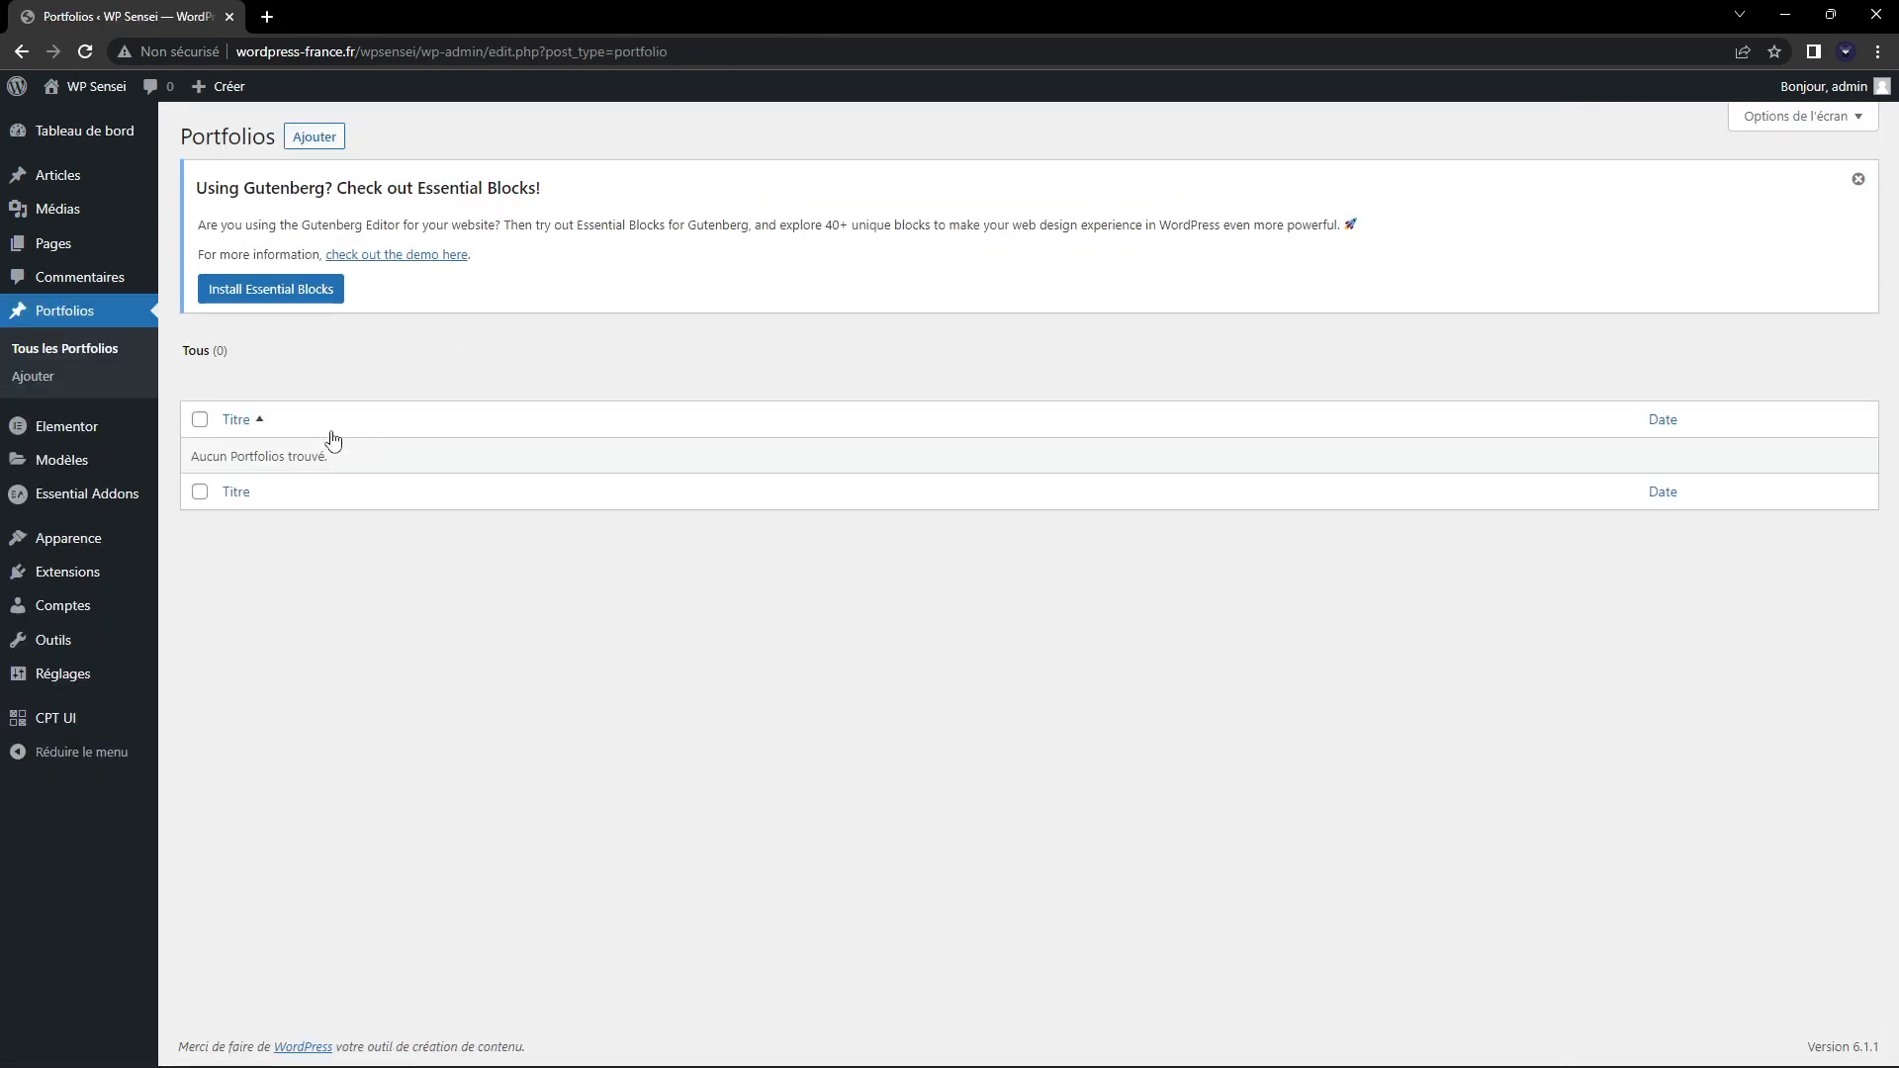
{"action": "left_click_drag", "start_coordinate": [188, 461], "coordinate": [380, 462]}
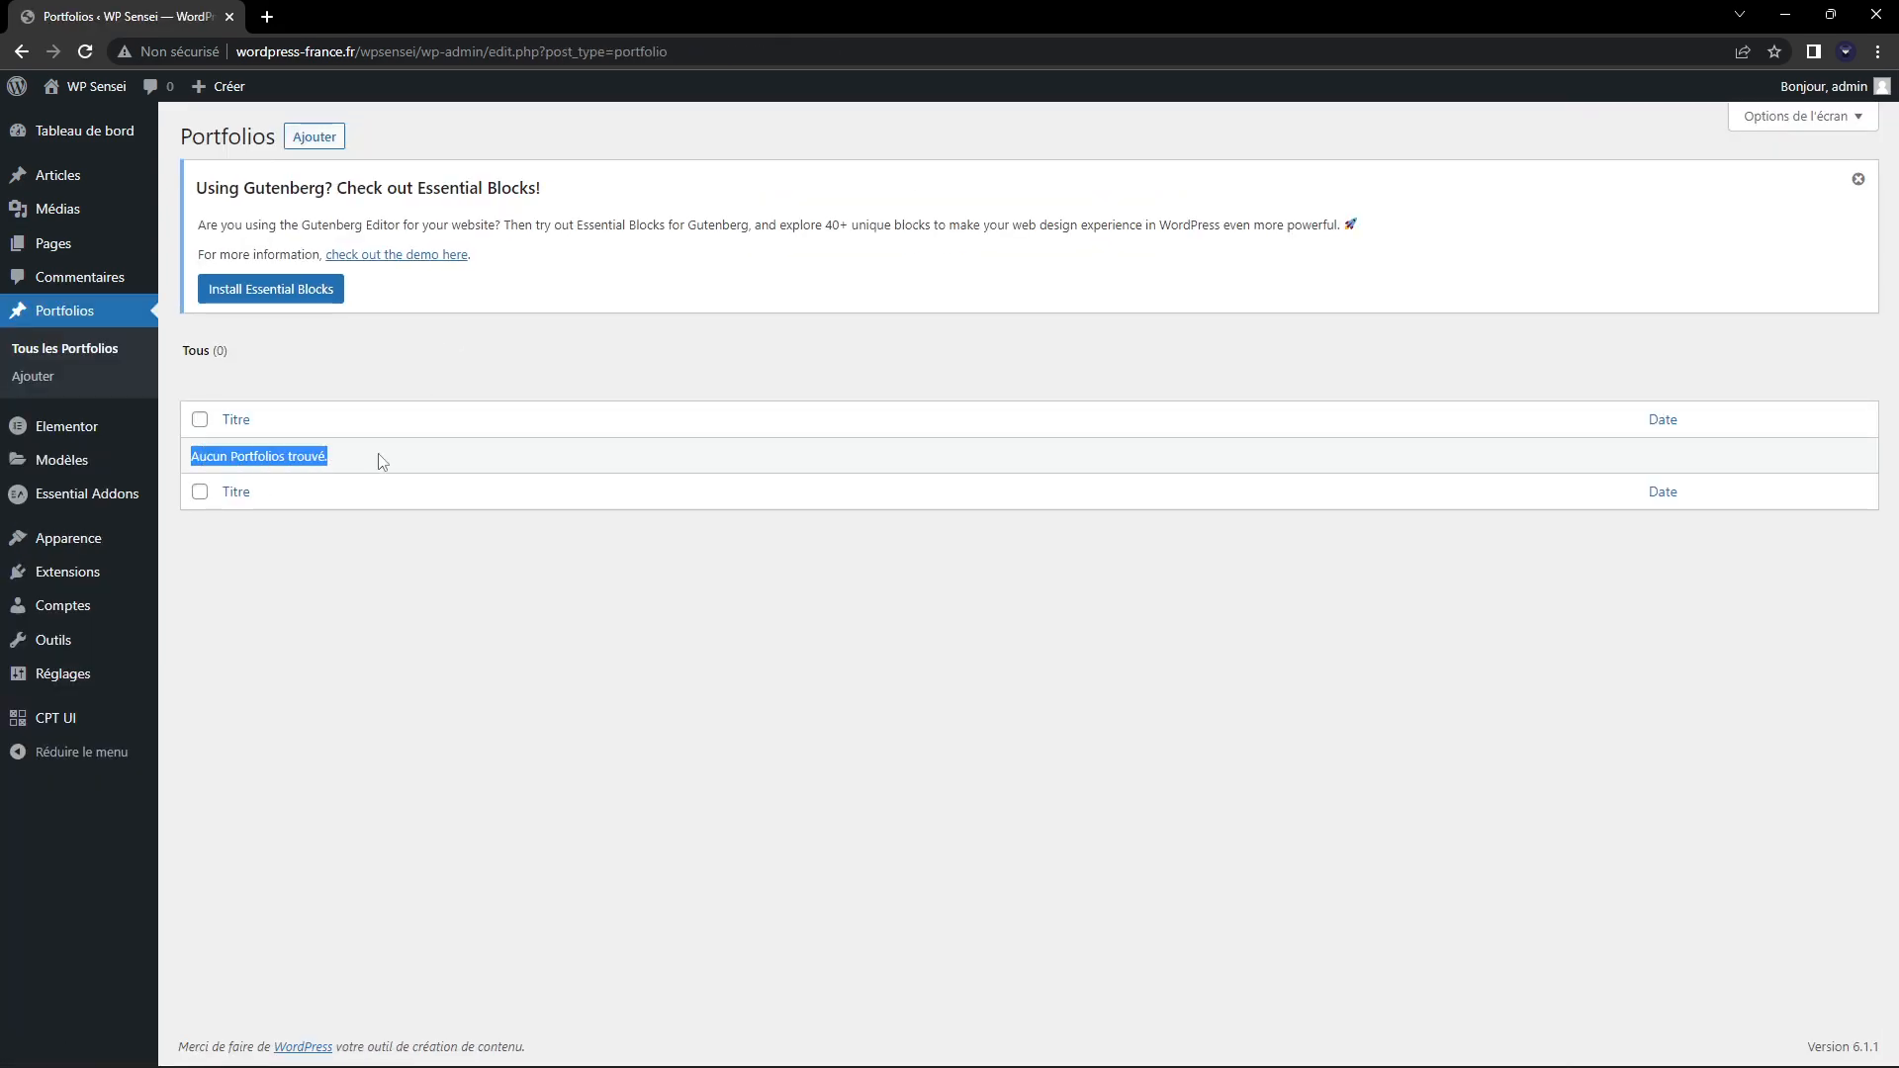
{"action": "left_click", "coordinate": [382, 462]}
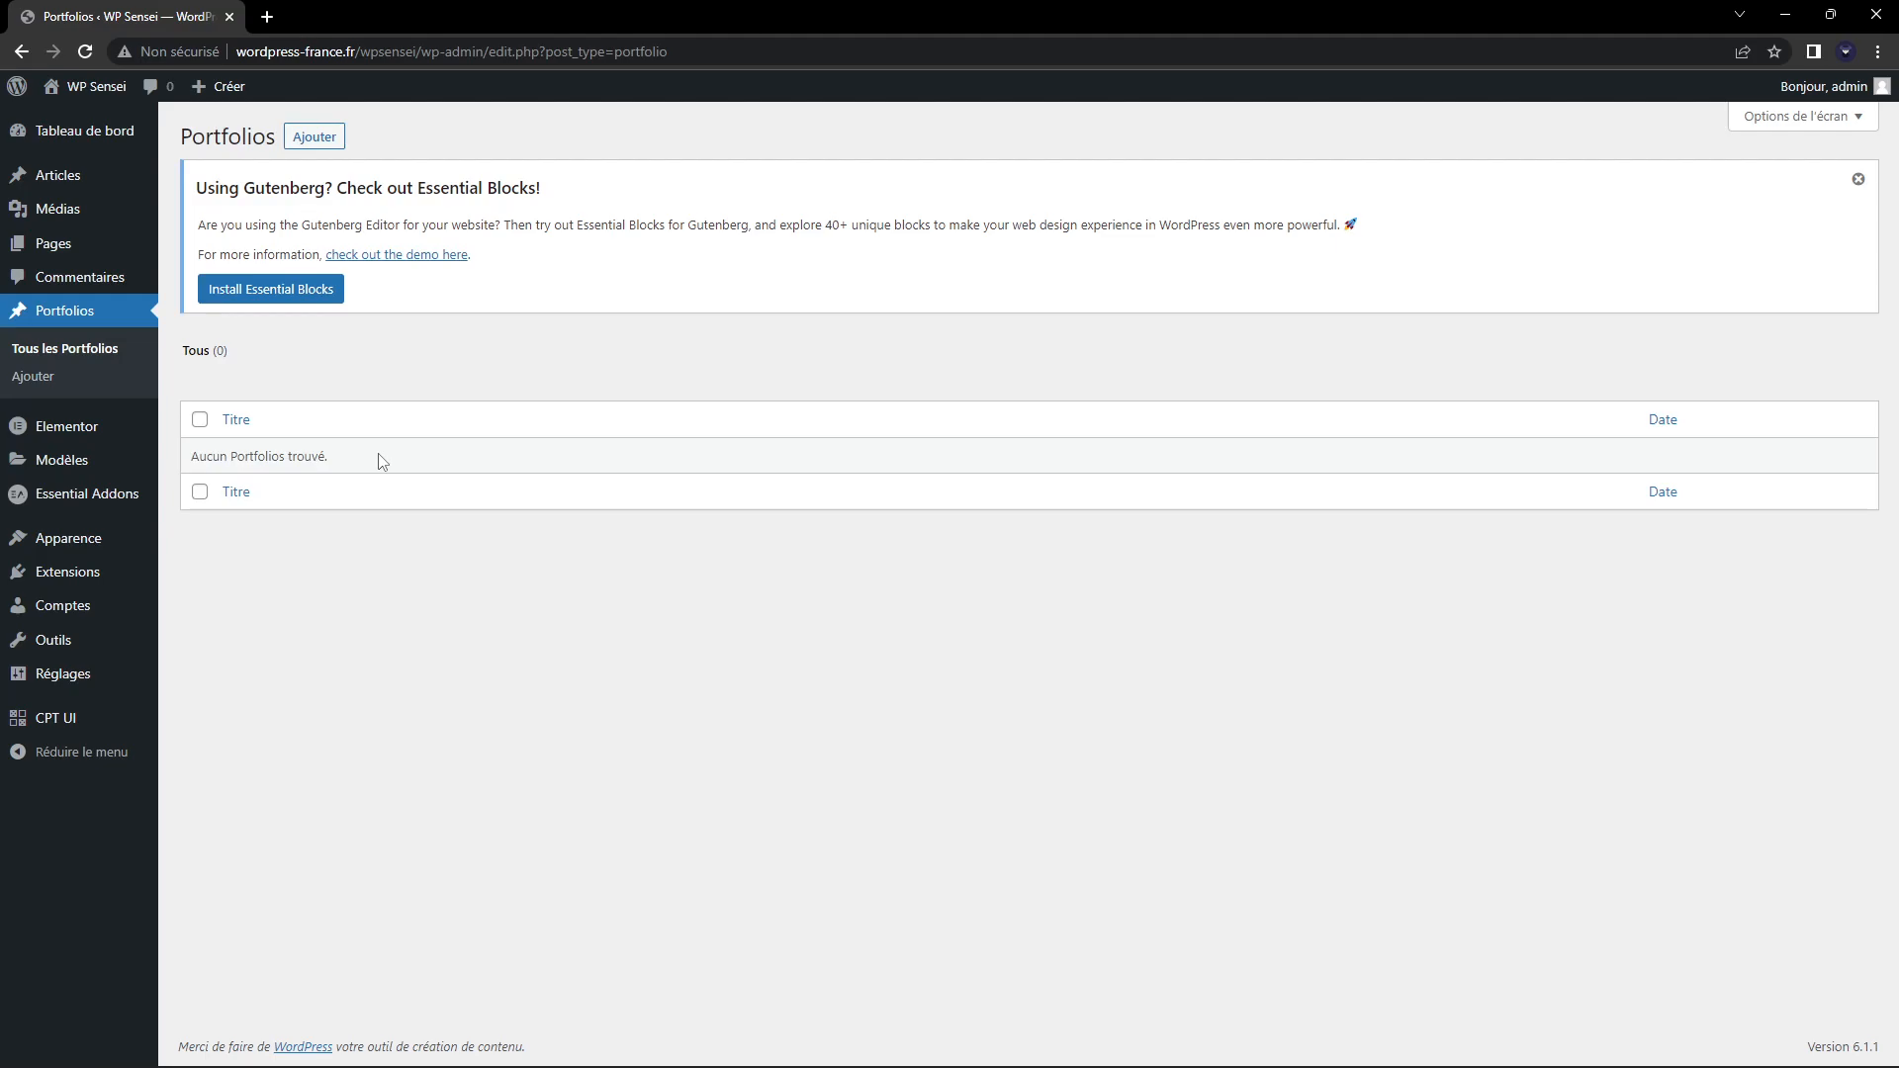
Return to editing the Portfolios post type and enable its support for Extrait
{"action": "key", "text": "alt+Left"}
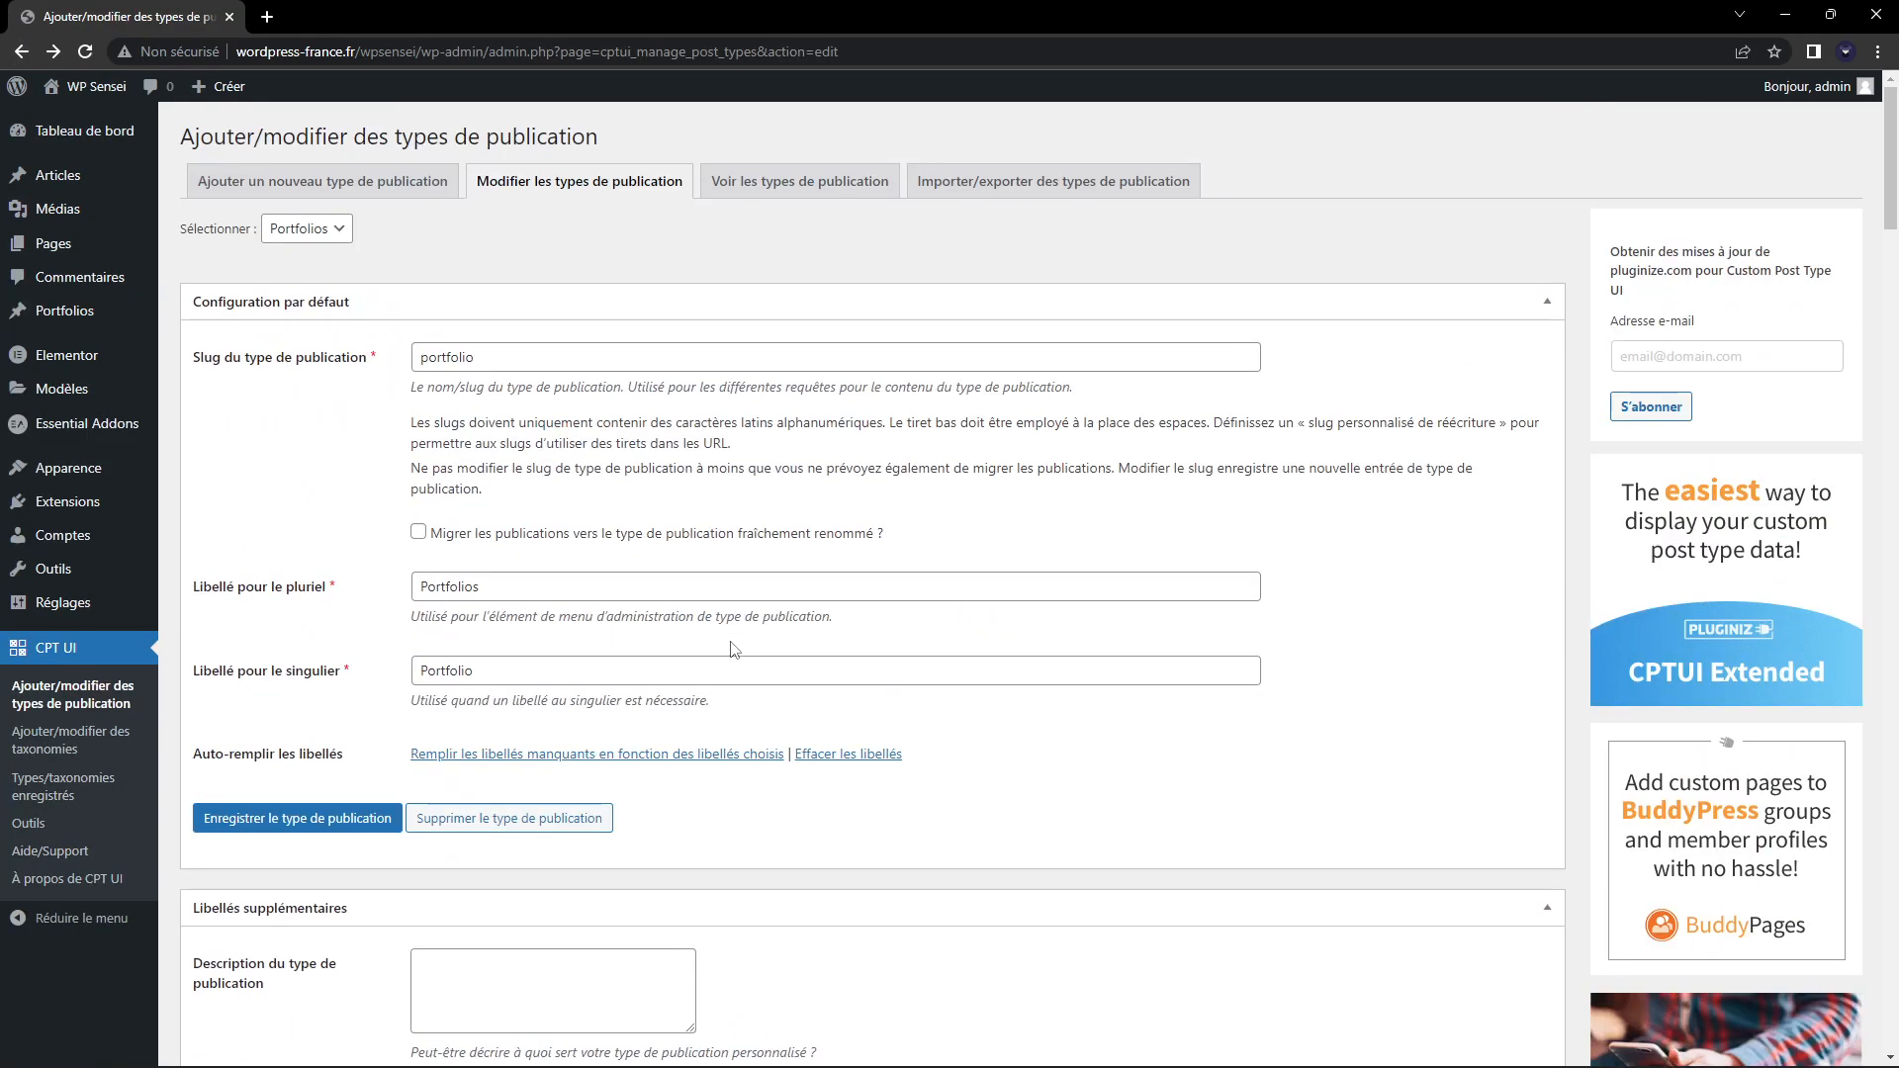
{"action": "scroll", "coordinate": [673, 603], "scroll_direction": "down", "scroll_amount": 20}
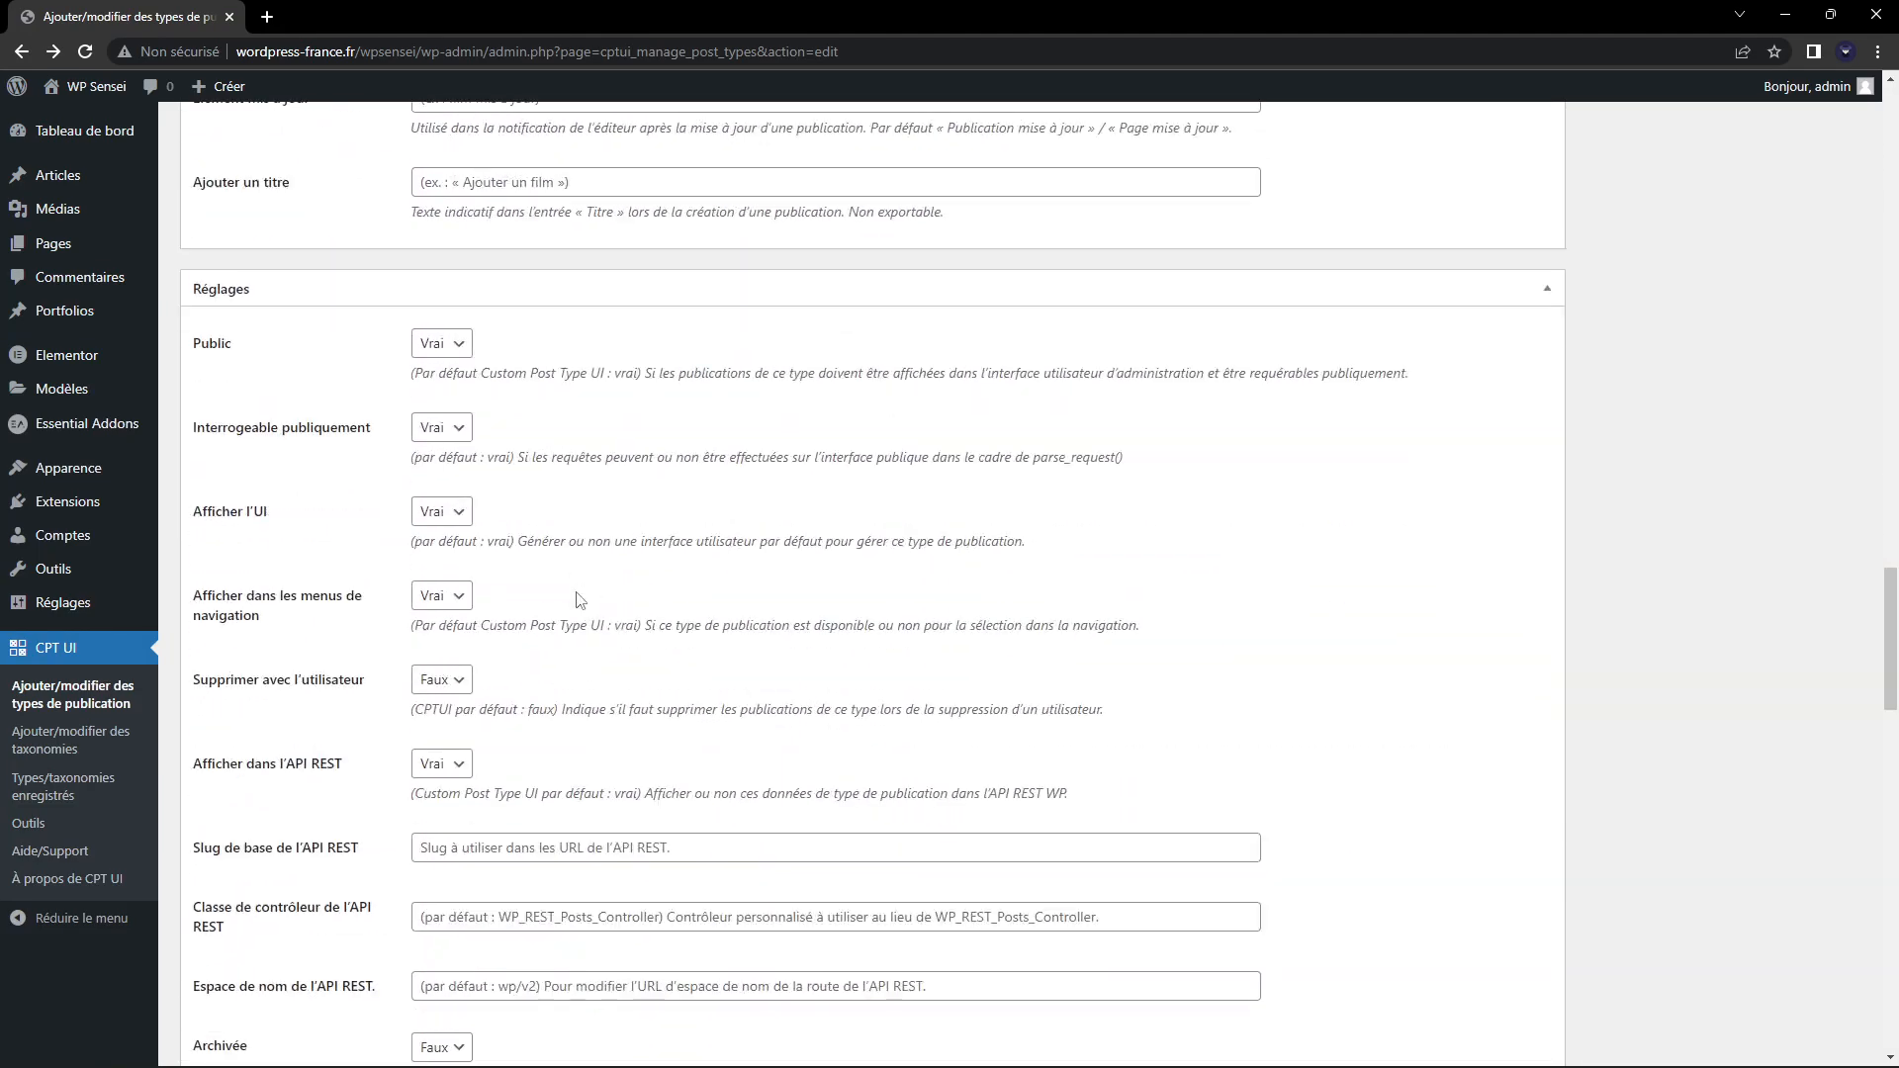
{"action": "scroll", "coordinate": [578, 599], "scroll_direction": "down", "scroll_amount": 7}
{"action": "scroll", "coordinate": [445, 524], "scroll_direction": "up", "scroll_amount": 6}
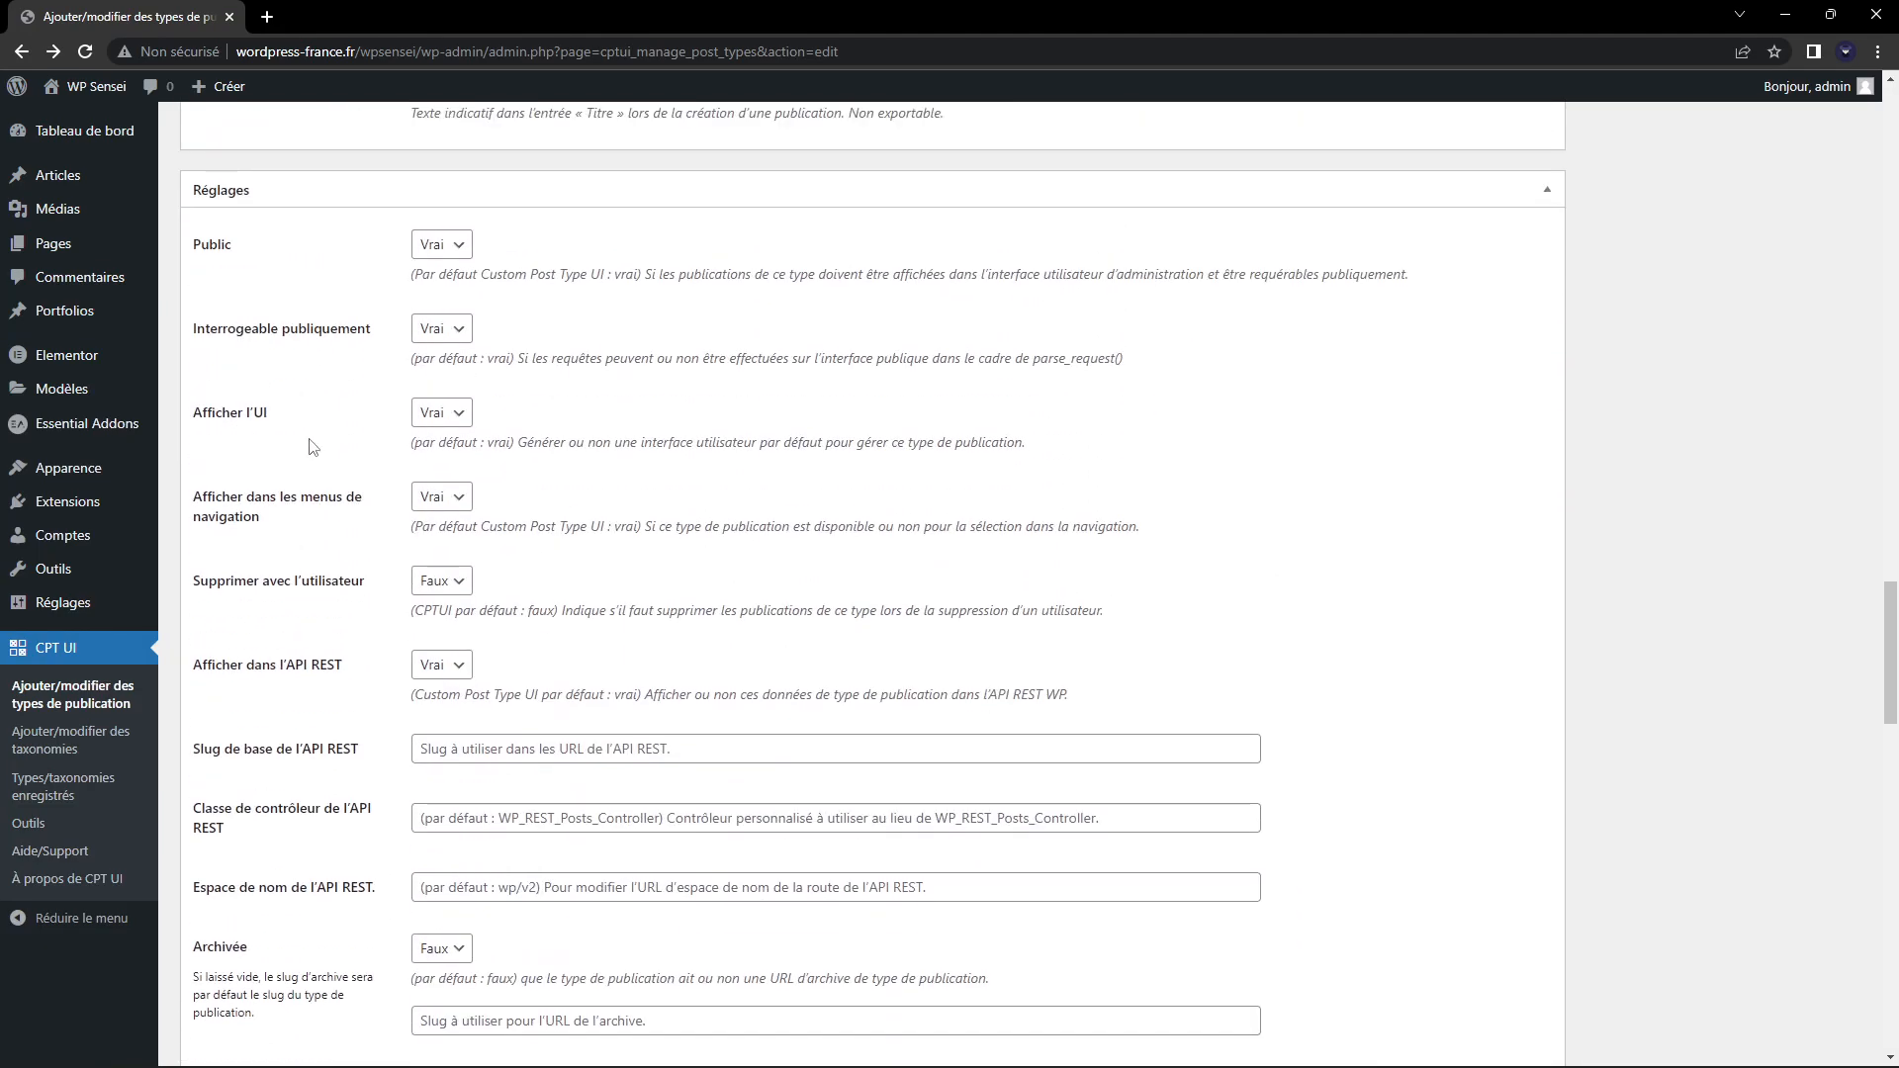
{"action": "scroll", "coordinate": [310, 447], "scroll_direction": "down", "scroll_amount": 18}
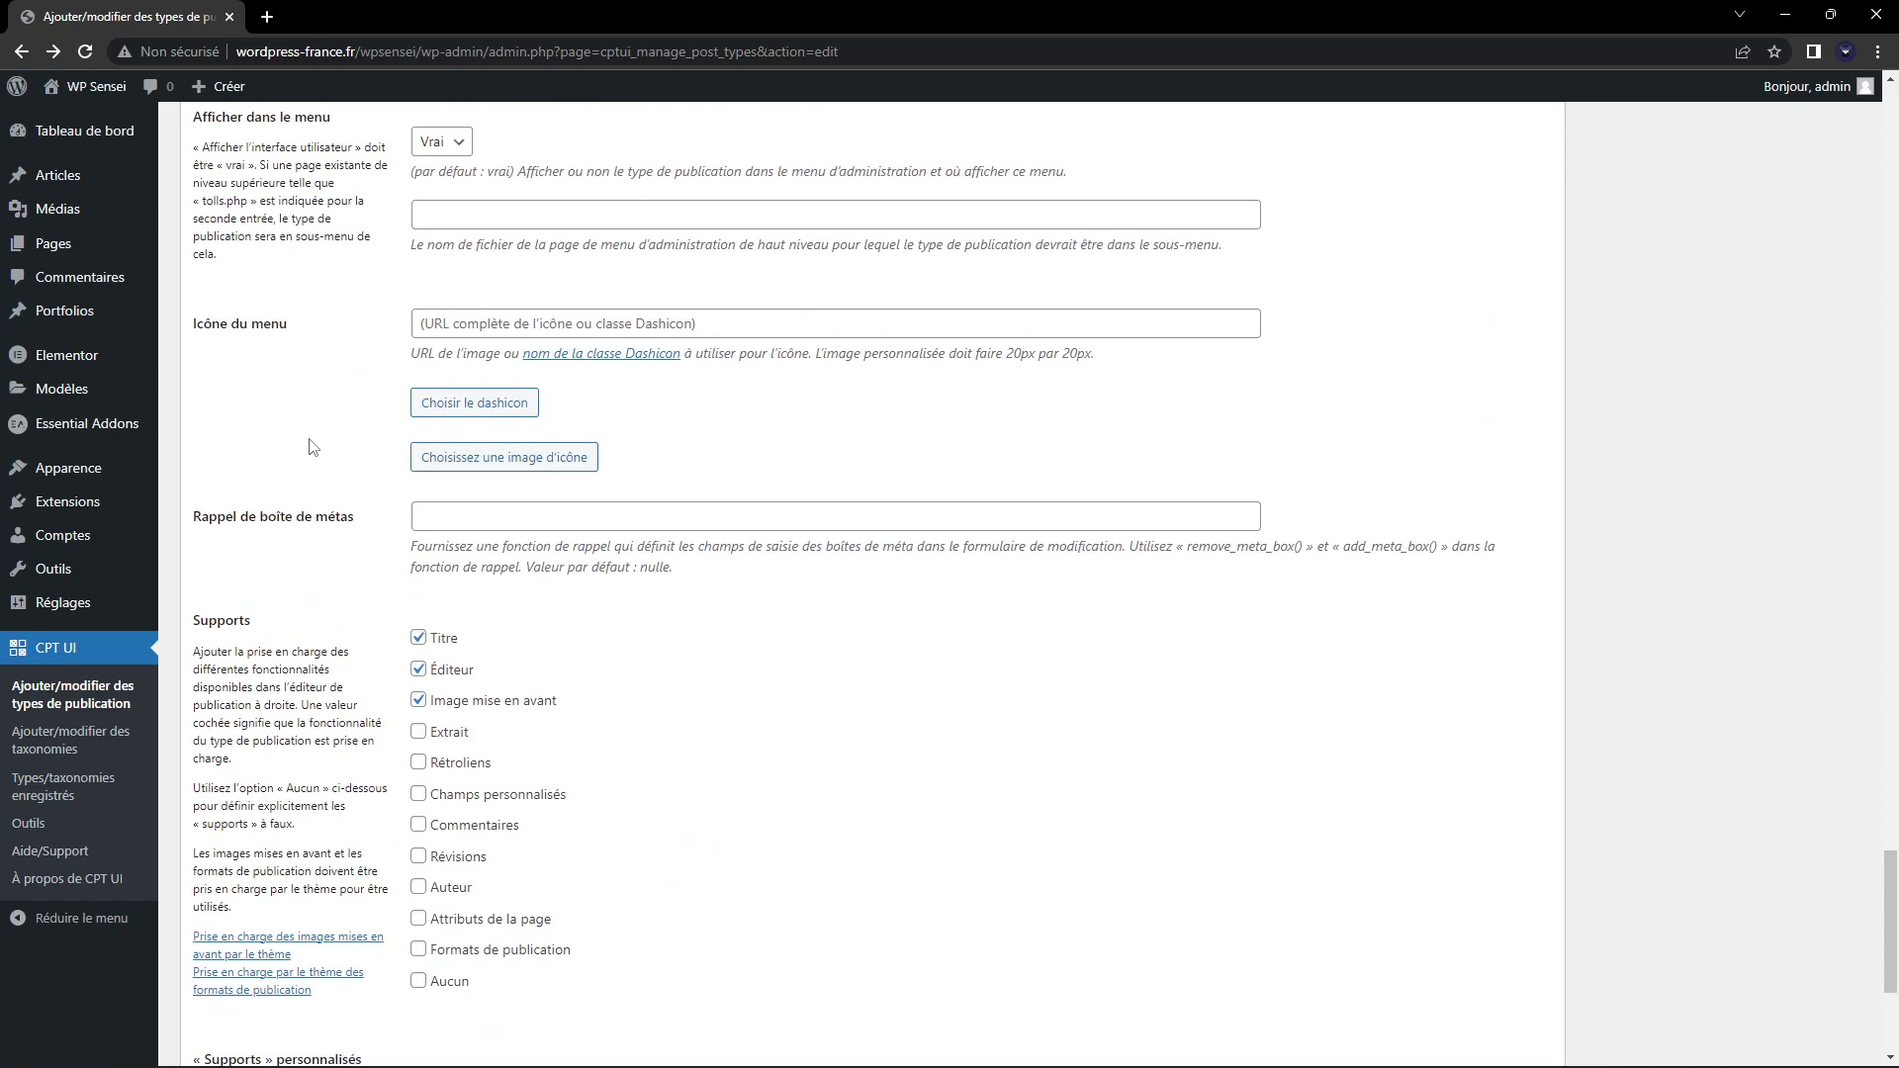
{"action": "scroll", "coordinate": [306, 465], "scroll_direction": "down", "scroll_amount": 1}
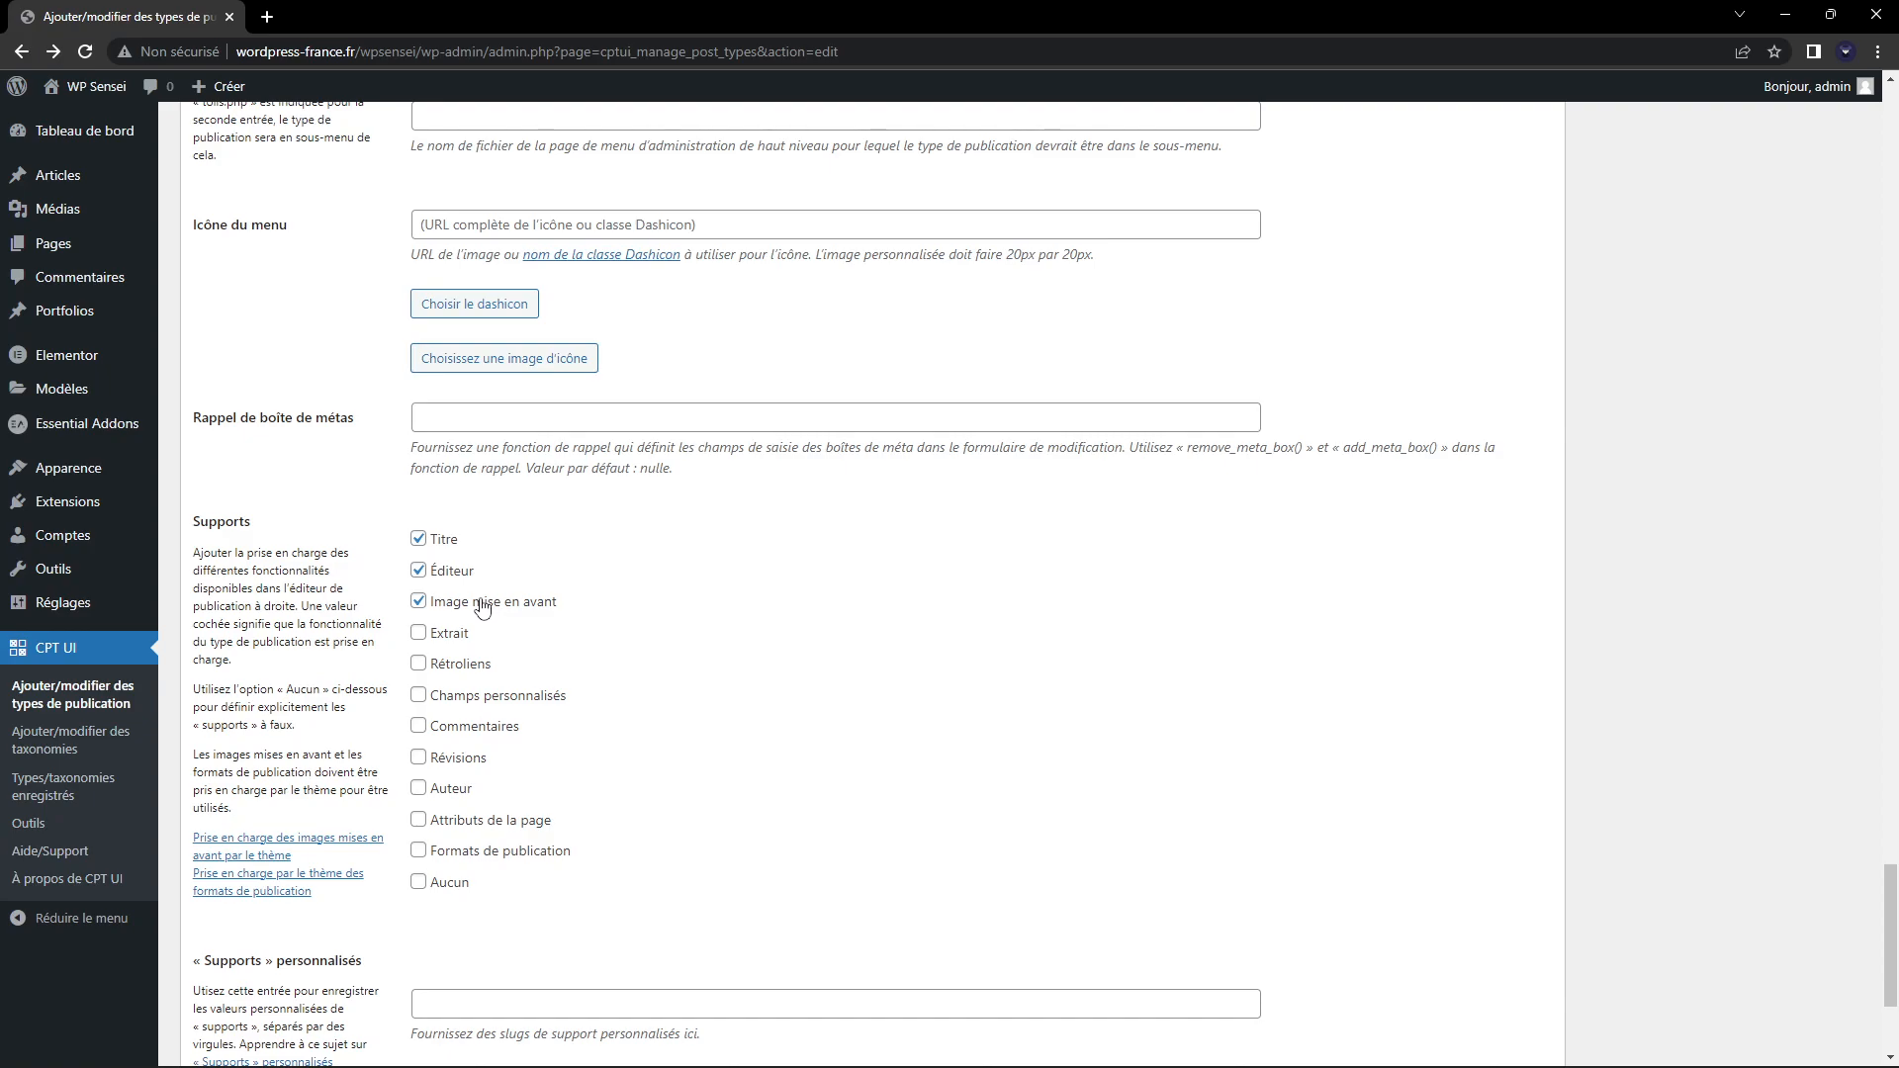
{"action": "left_click", "coordinate": [445, 634]}
Set the post type's menu icon to the dashicon dashicons-admin-media
{"action": "scroll", "coordinate": [692, 707], "scroll_direction": "up", "scroll_amount": 2}
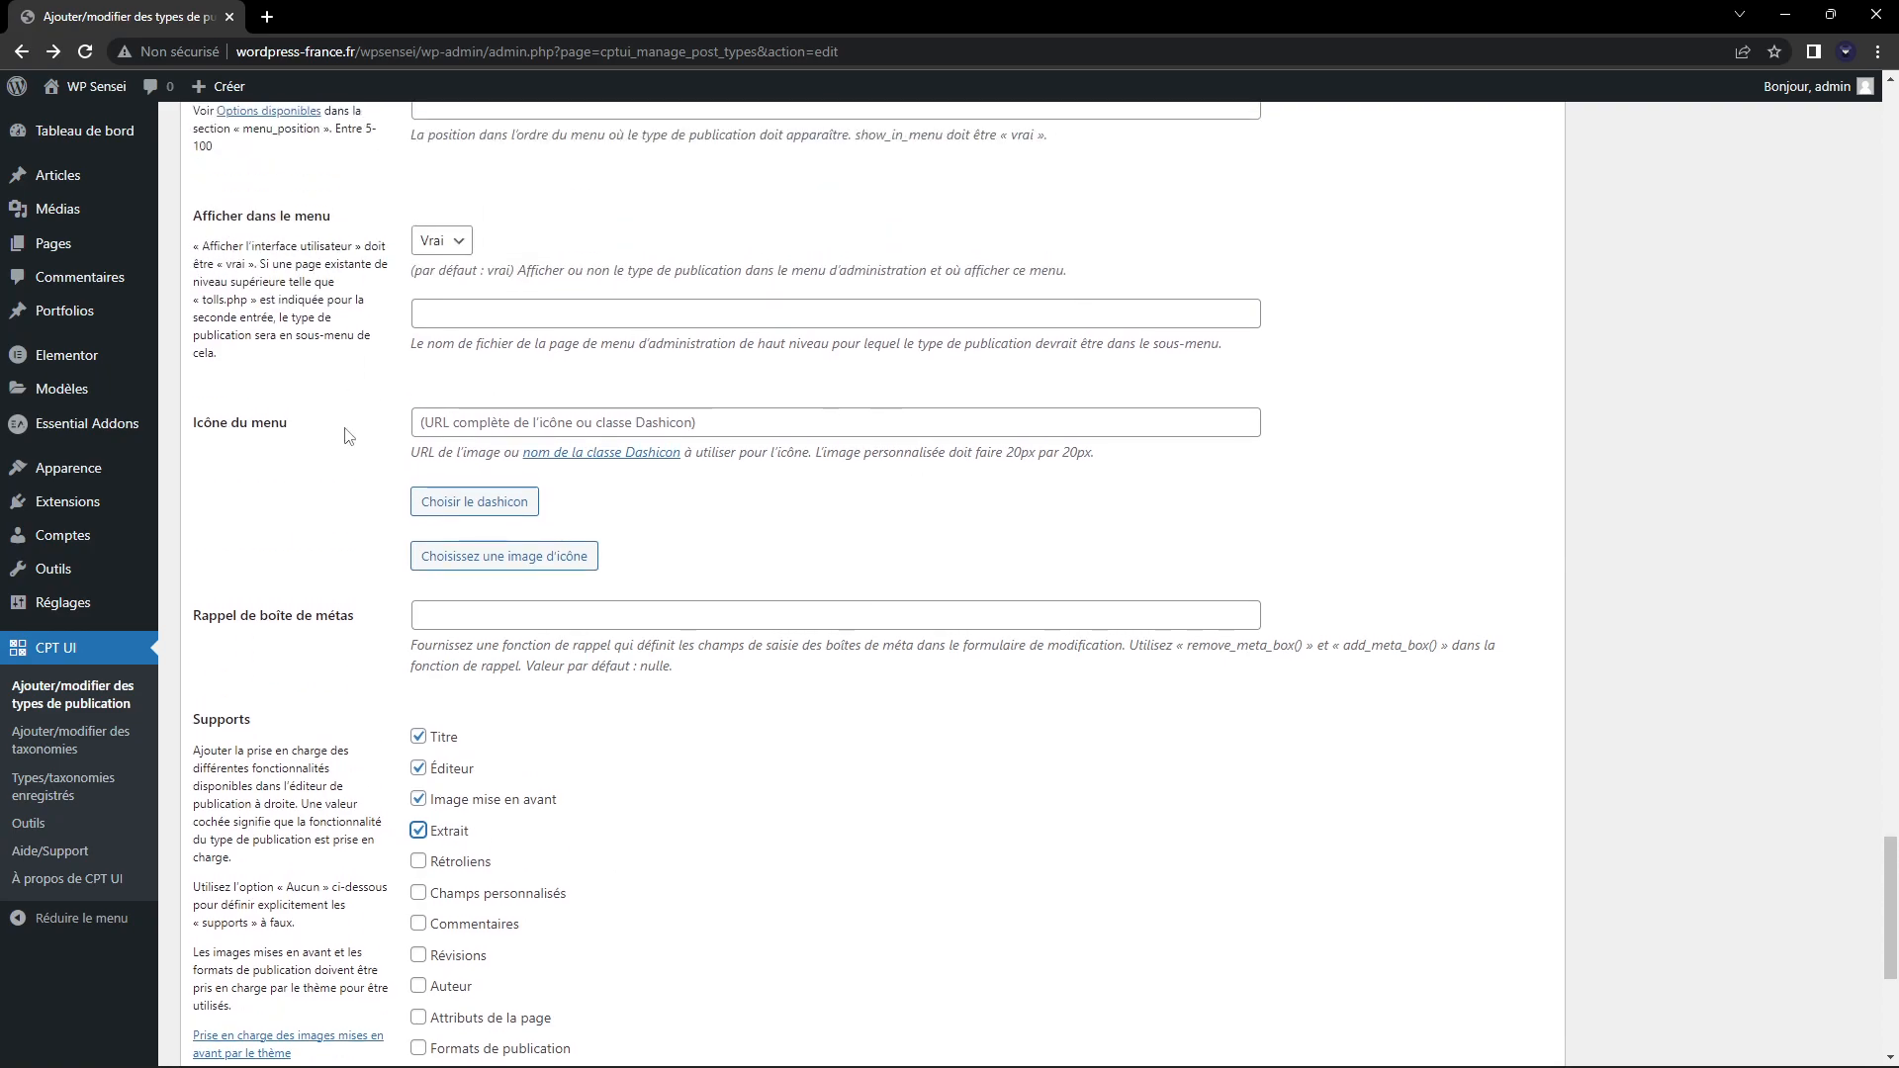
{"action": "mouse_move", "coordinate": [51, 327]}
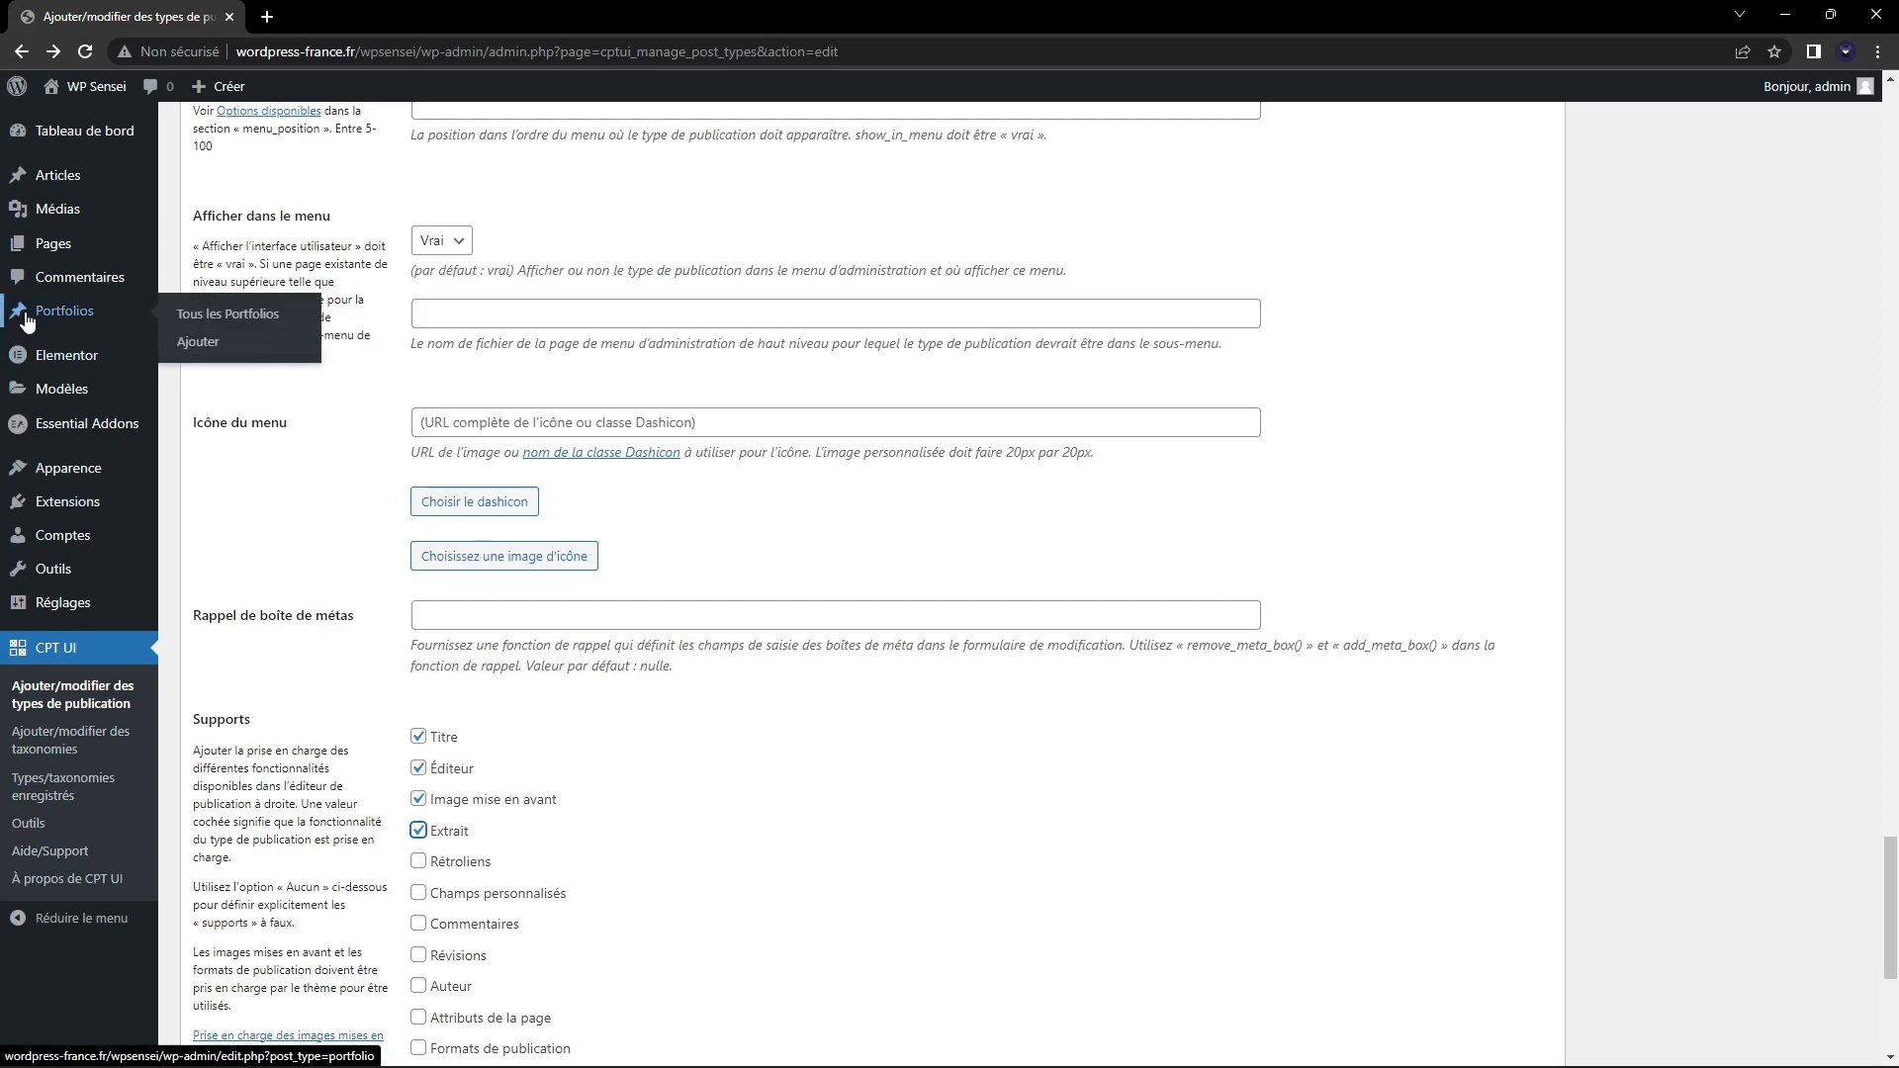
{"action": "left_click", "coordinate": [474, 505]}
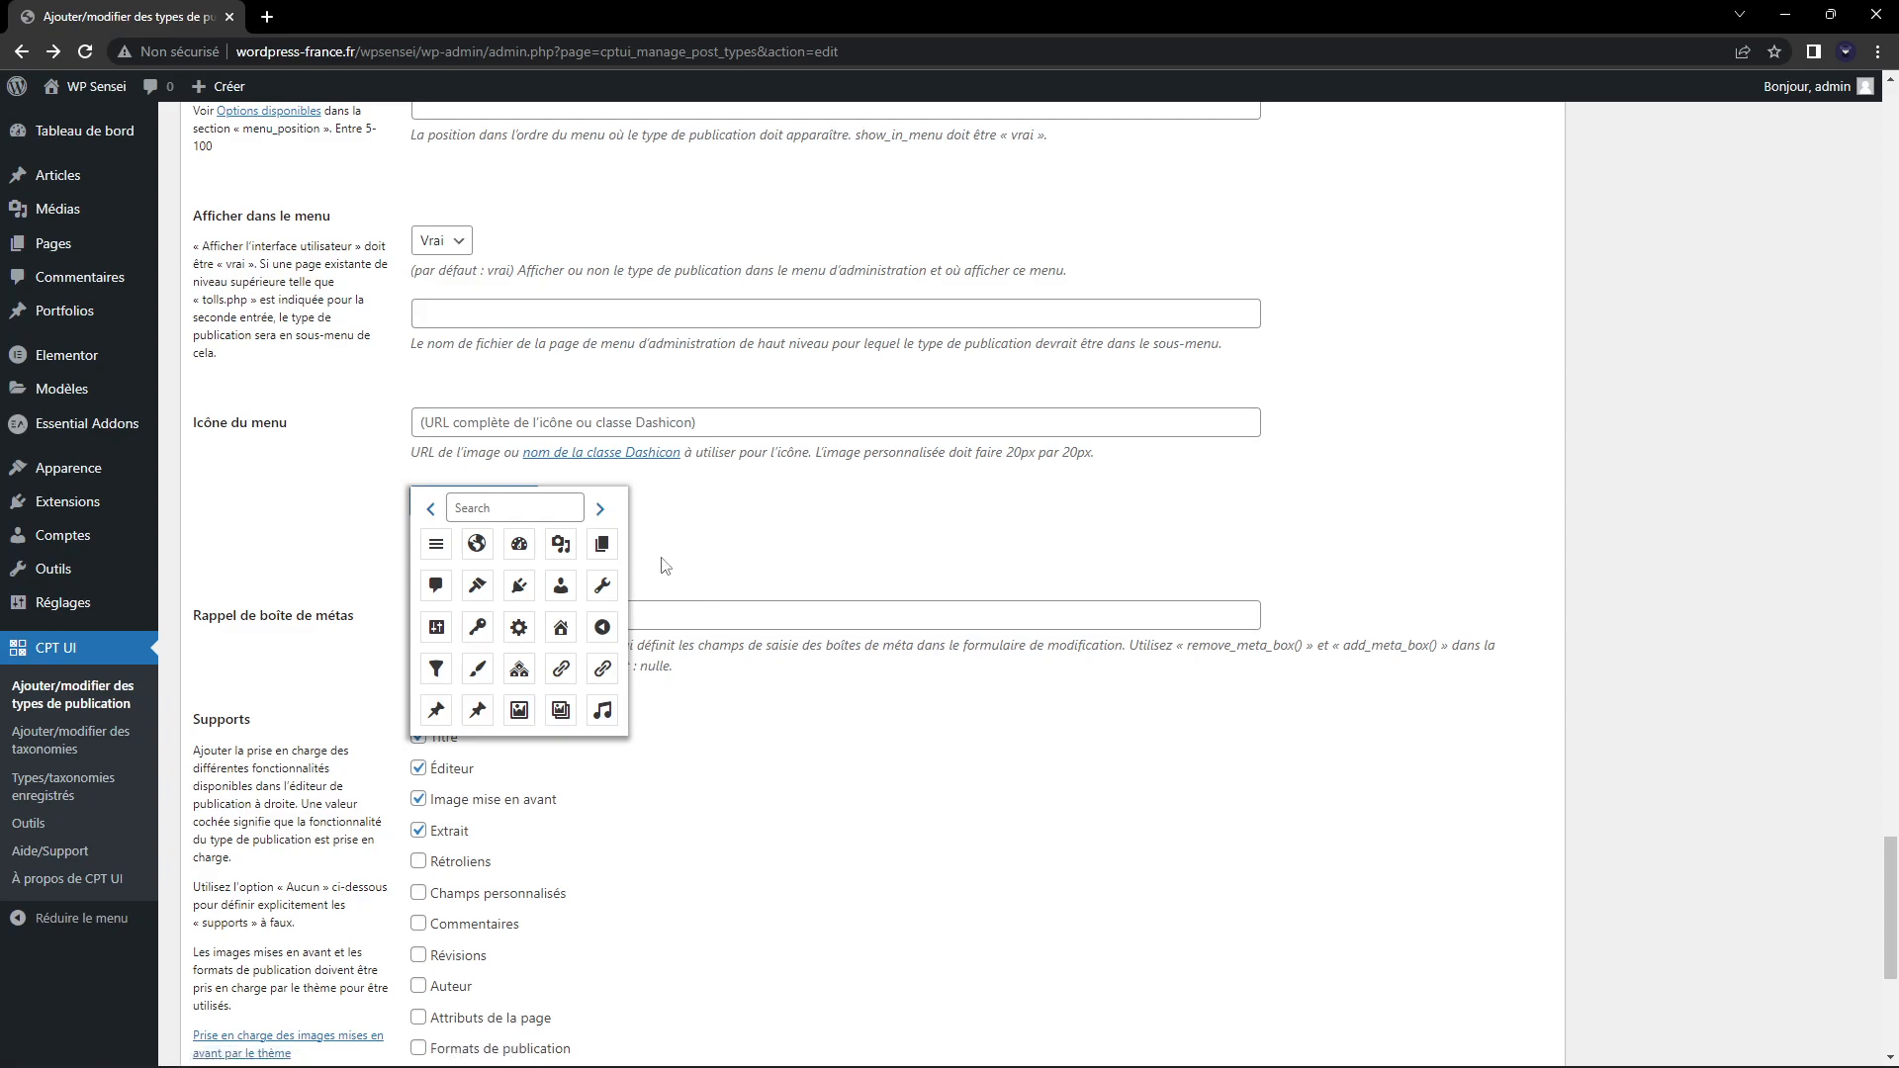
{"action": "left_click", "coordinate": [561, 544]}
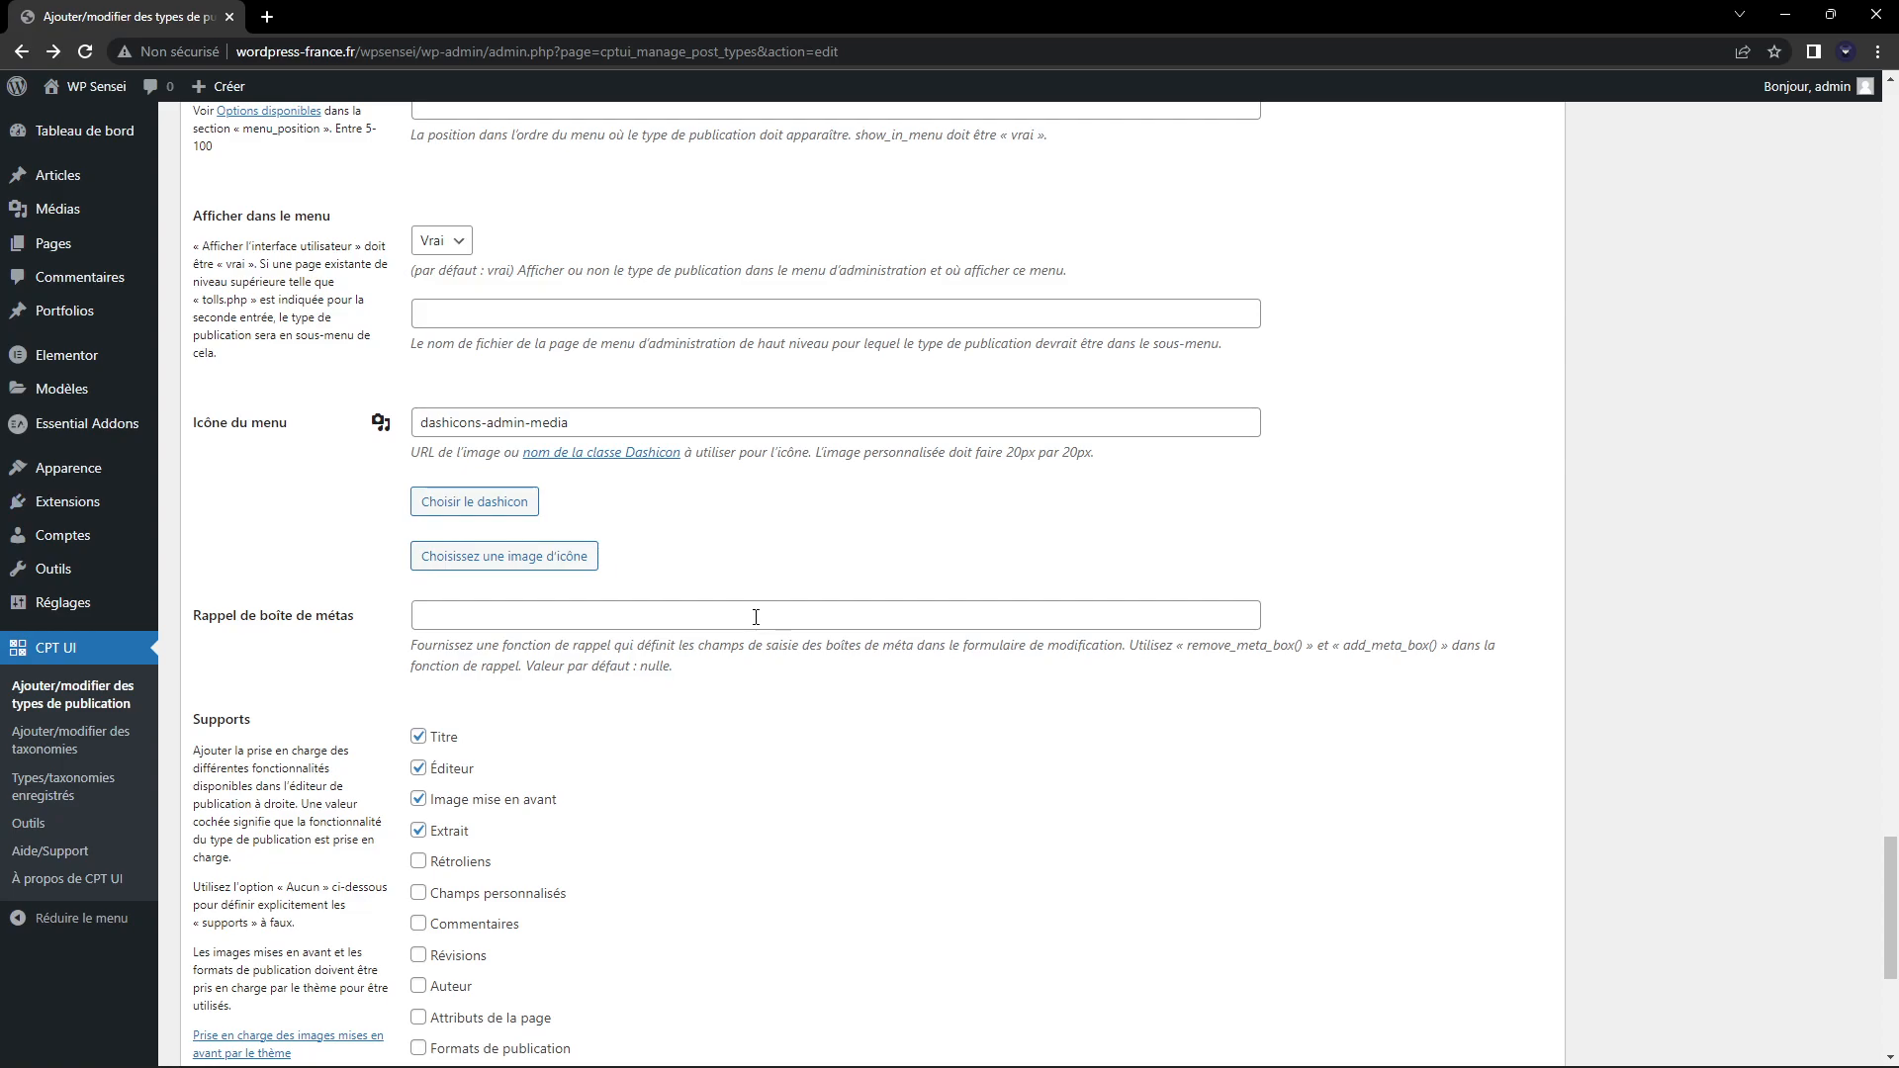
Enable the Catégories (WP Core) and Étiquettes (WP Core) taxonomies for the post type and save it
{"action": "scroll", "coordinate": [759, 617], "scroll_direction": "down", "scroll_amount": 5}
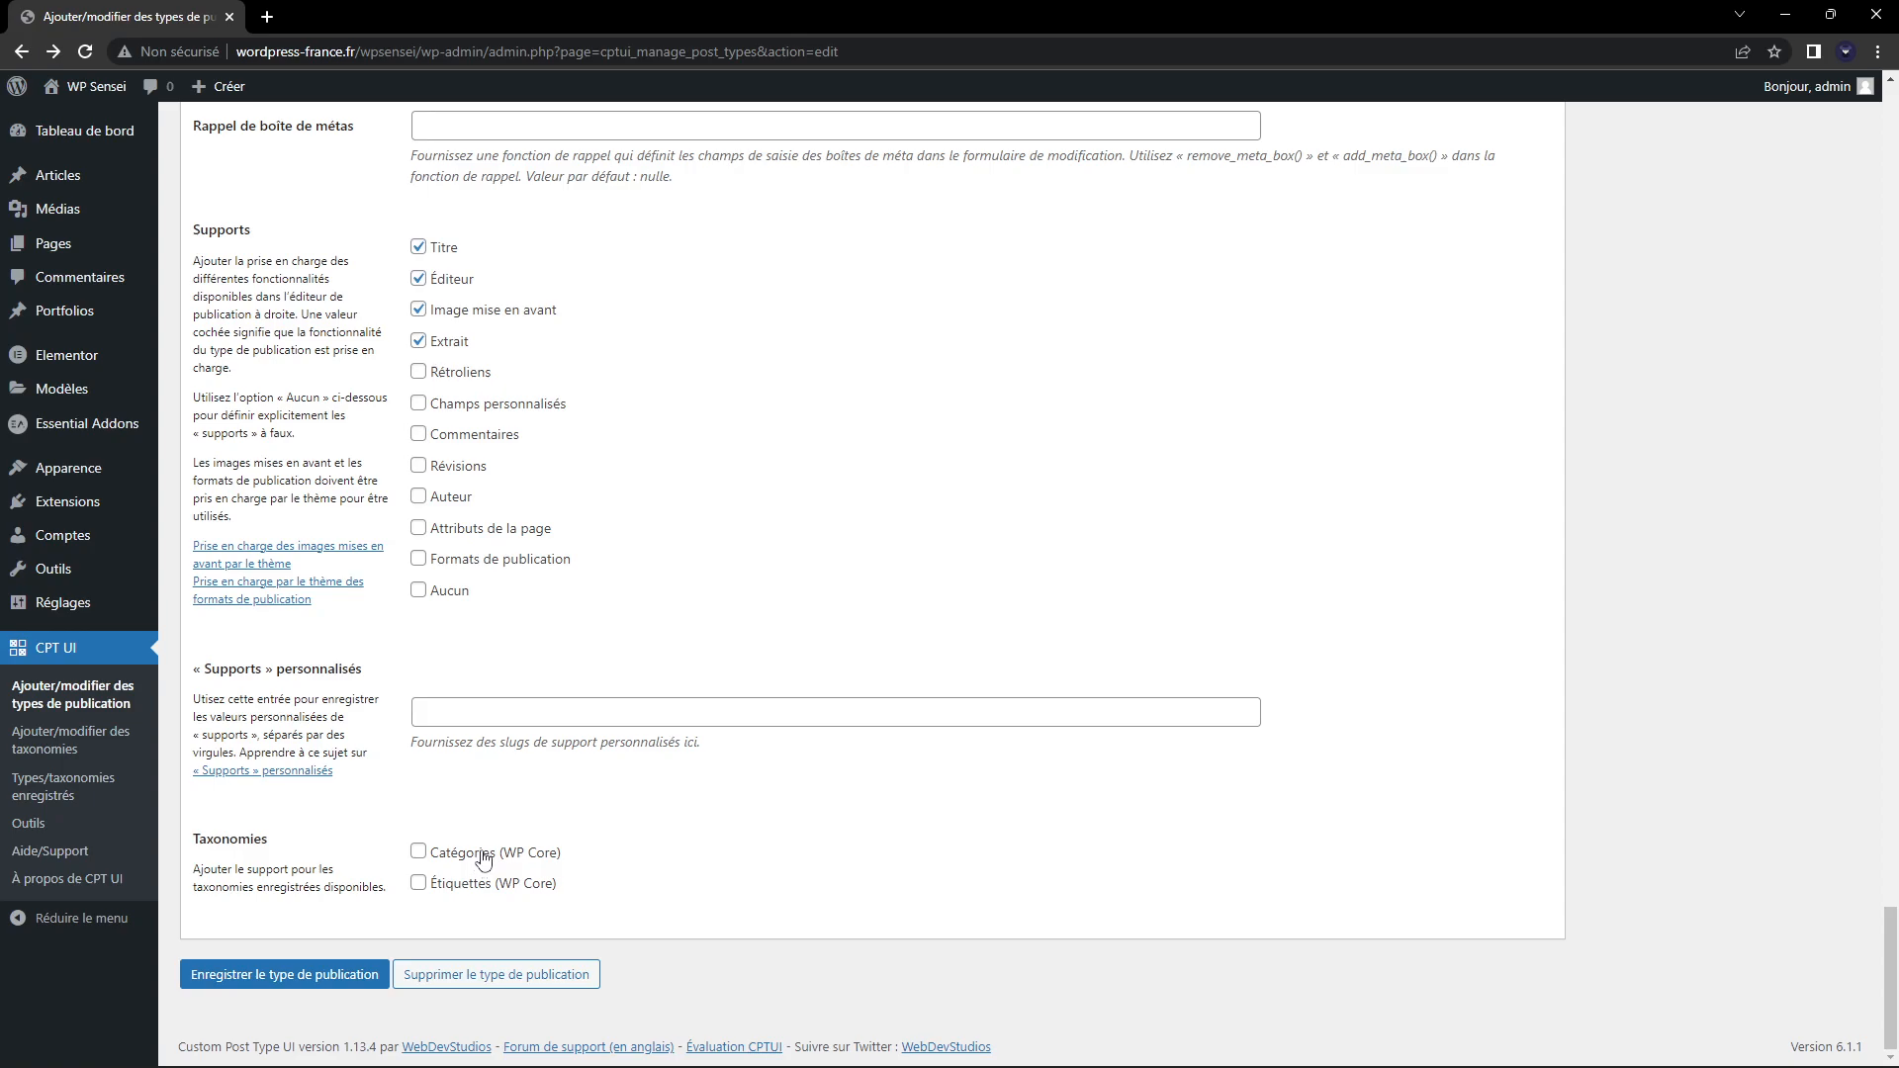
{"action": "left_click_drag", "start_coordinate": [185, 852], "coordinate": [265, 835]}
{"action": "left_click", "coordinate": [277, 843]}
{"action": "left_click", "coordinate": [465, 854]}
{"action": "left_click", "coordinate": [441, 884]}
{"action": "left_click", "coordinate": [297, 974]}
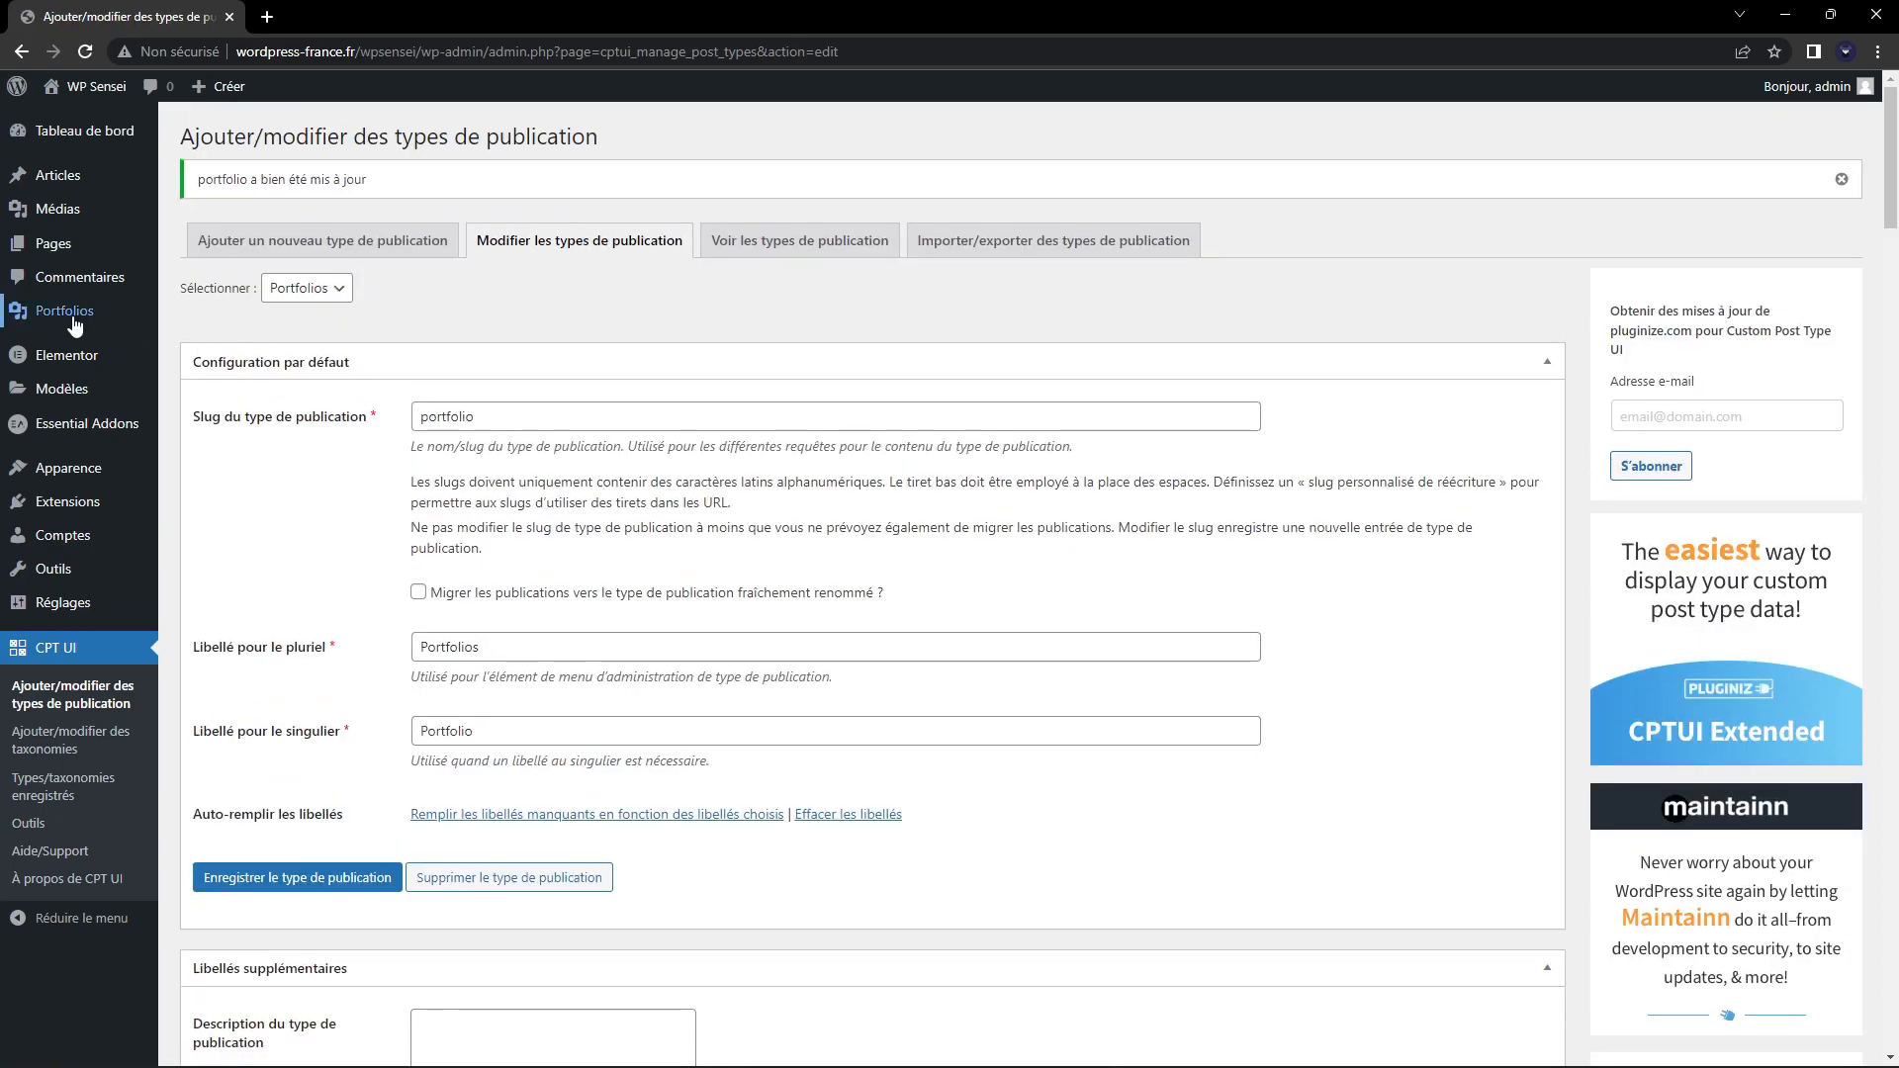
Add a new item to the Portfolios list and title it "Projet 1"
{"action": "mouse_move", "coordinate": [74, 324]}
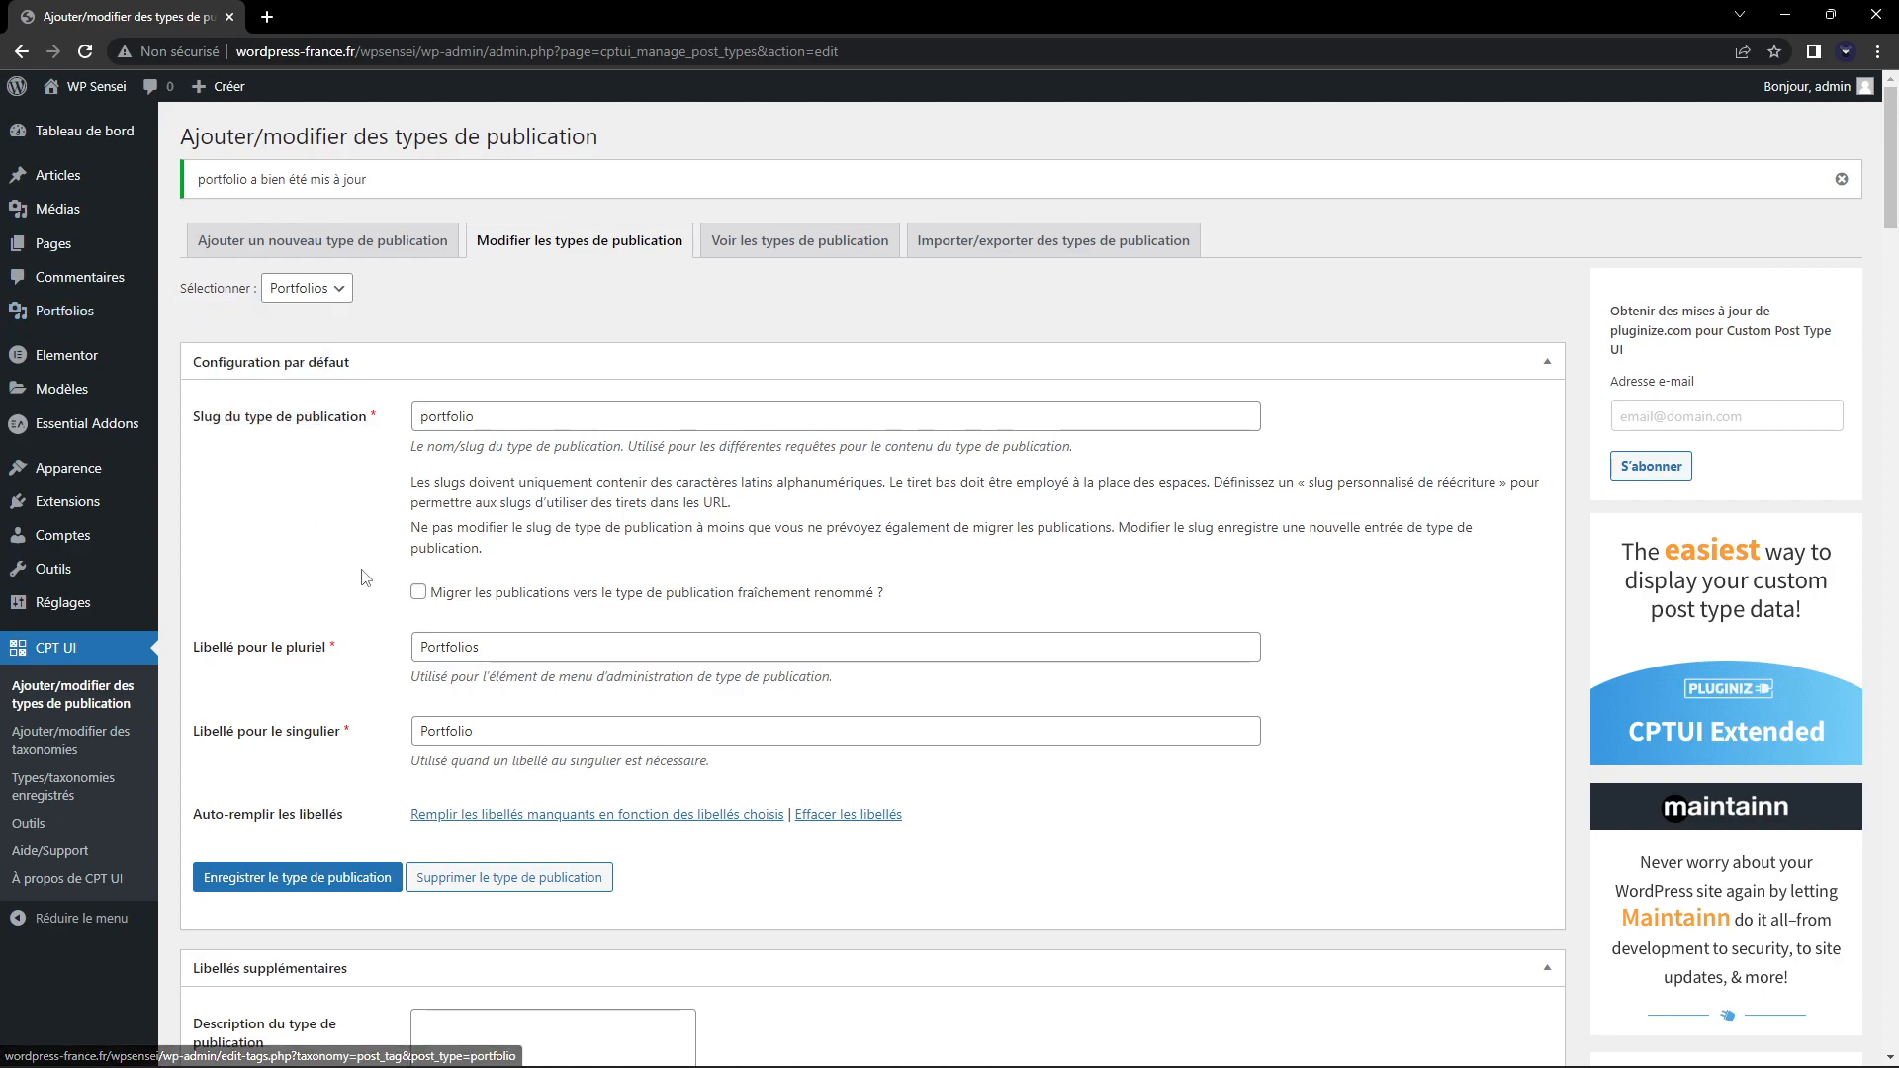
{"action": "left_click", "coordinate": [81, 313]}
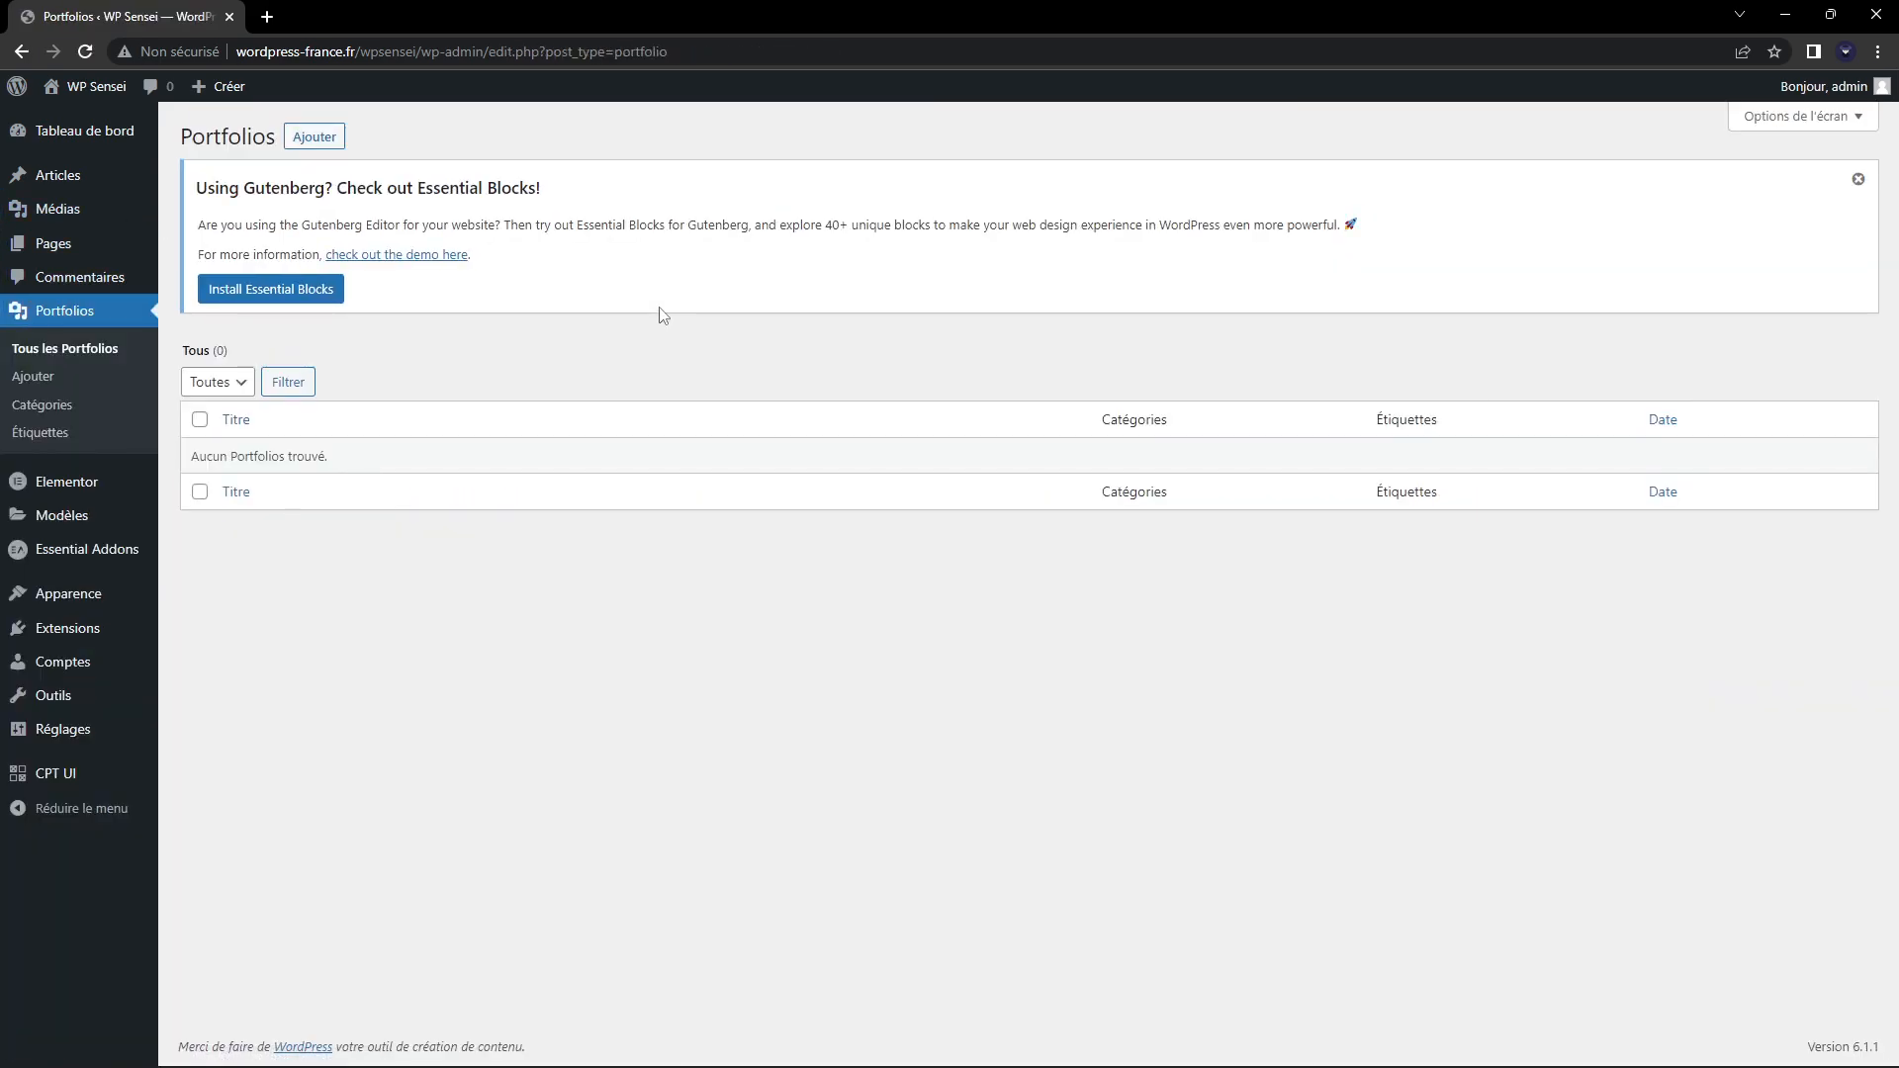
{"action": "left_click", "coordinate": [314, 137]}
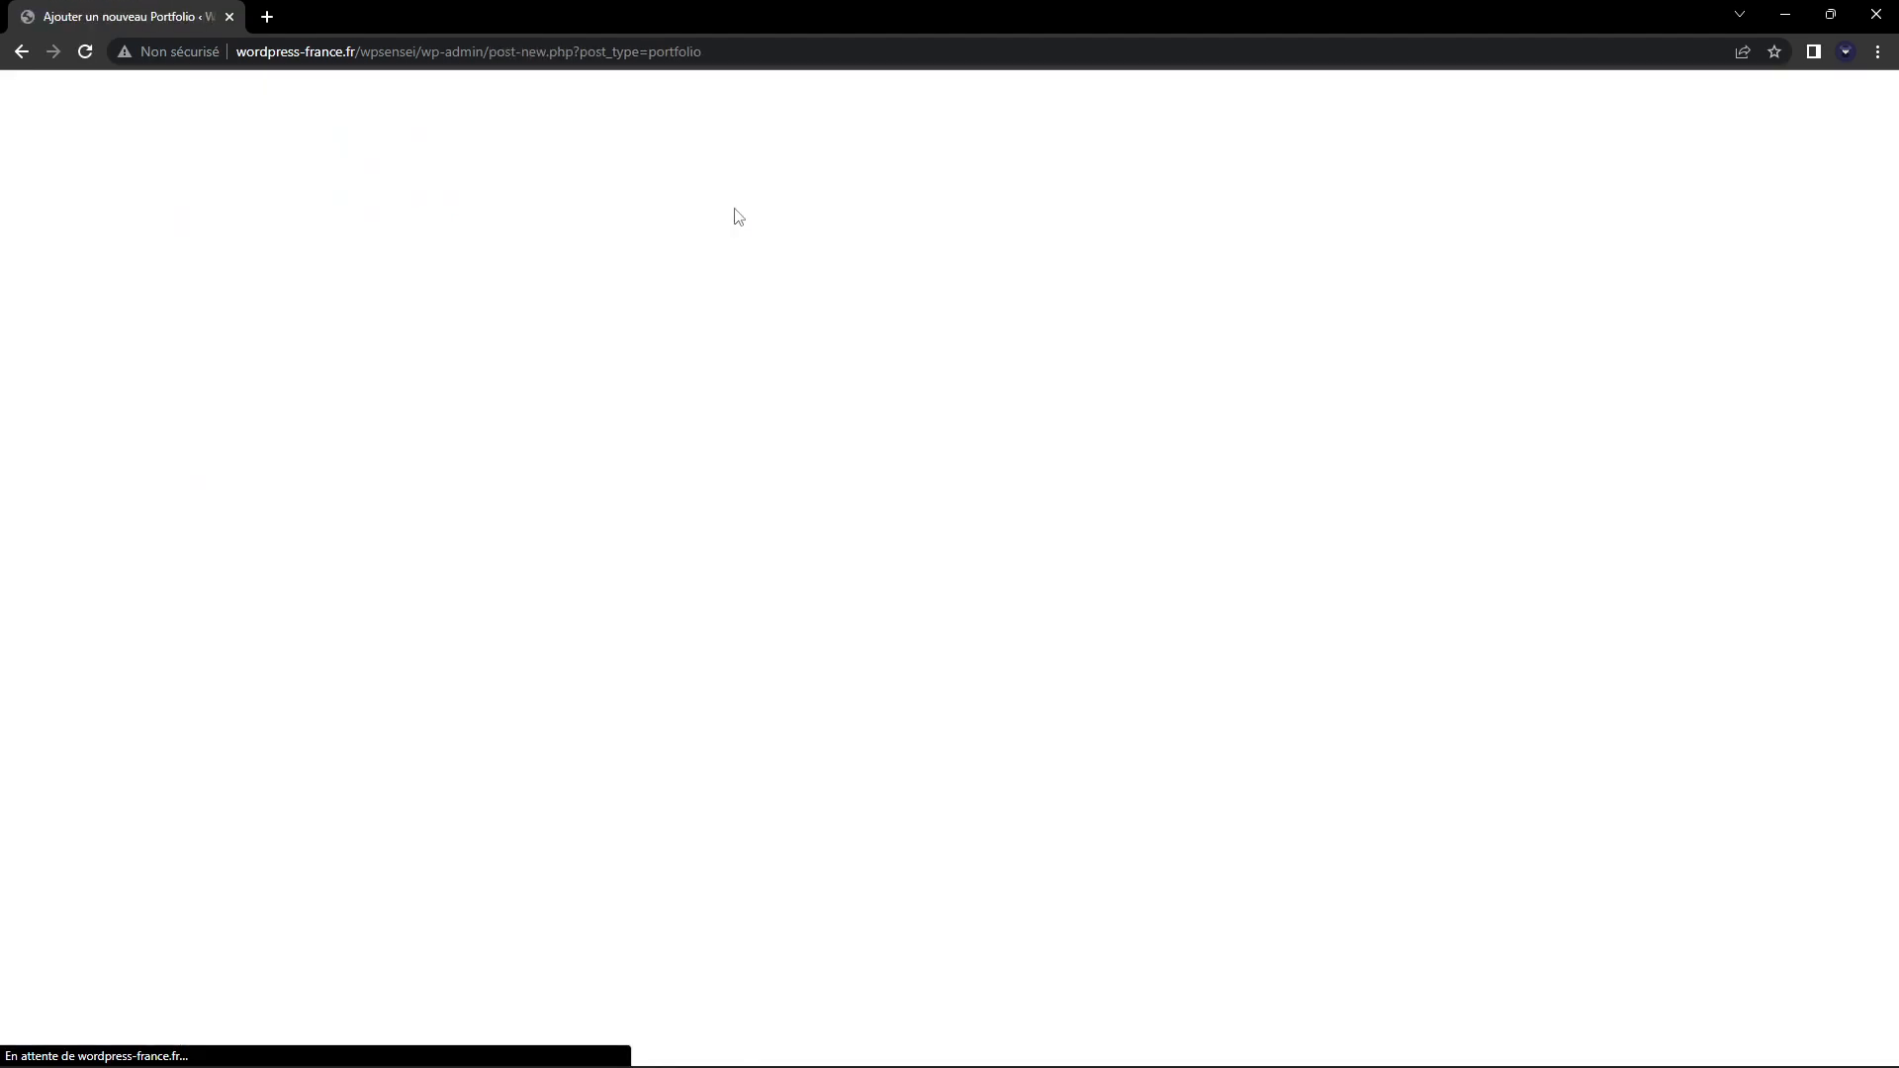
{"action": "type", "text": "Projet 1"}
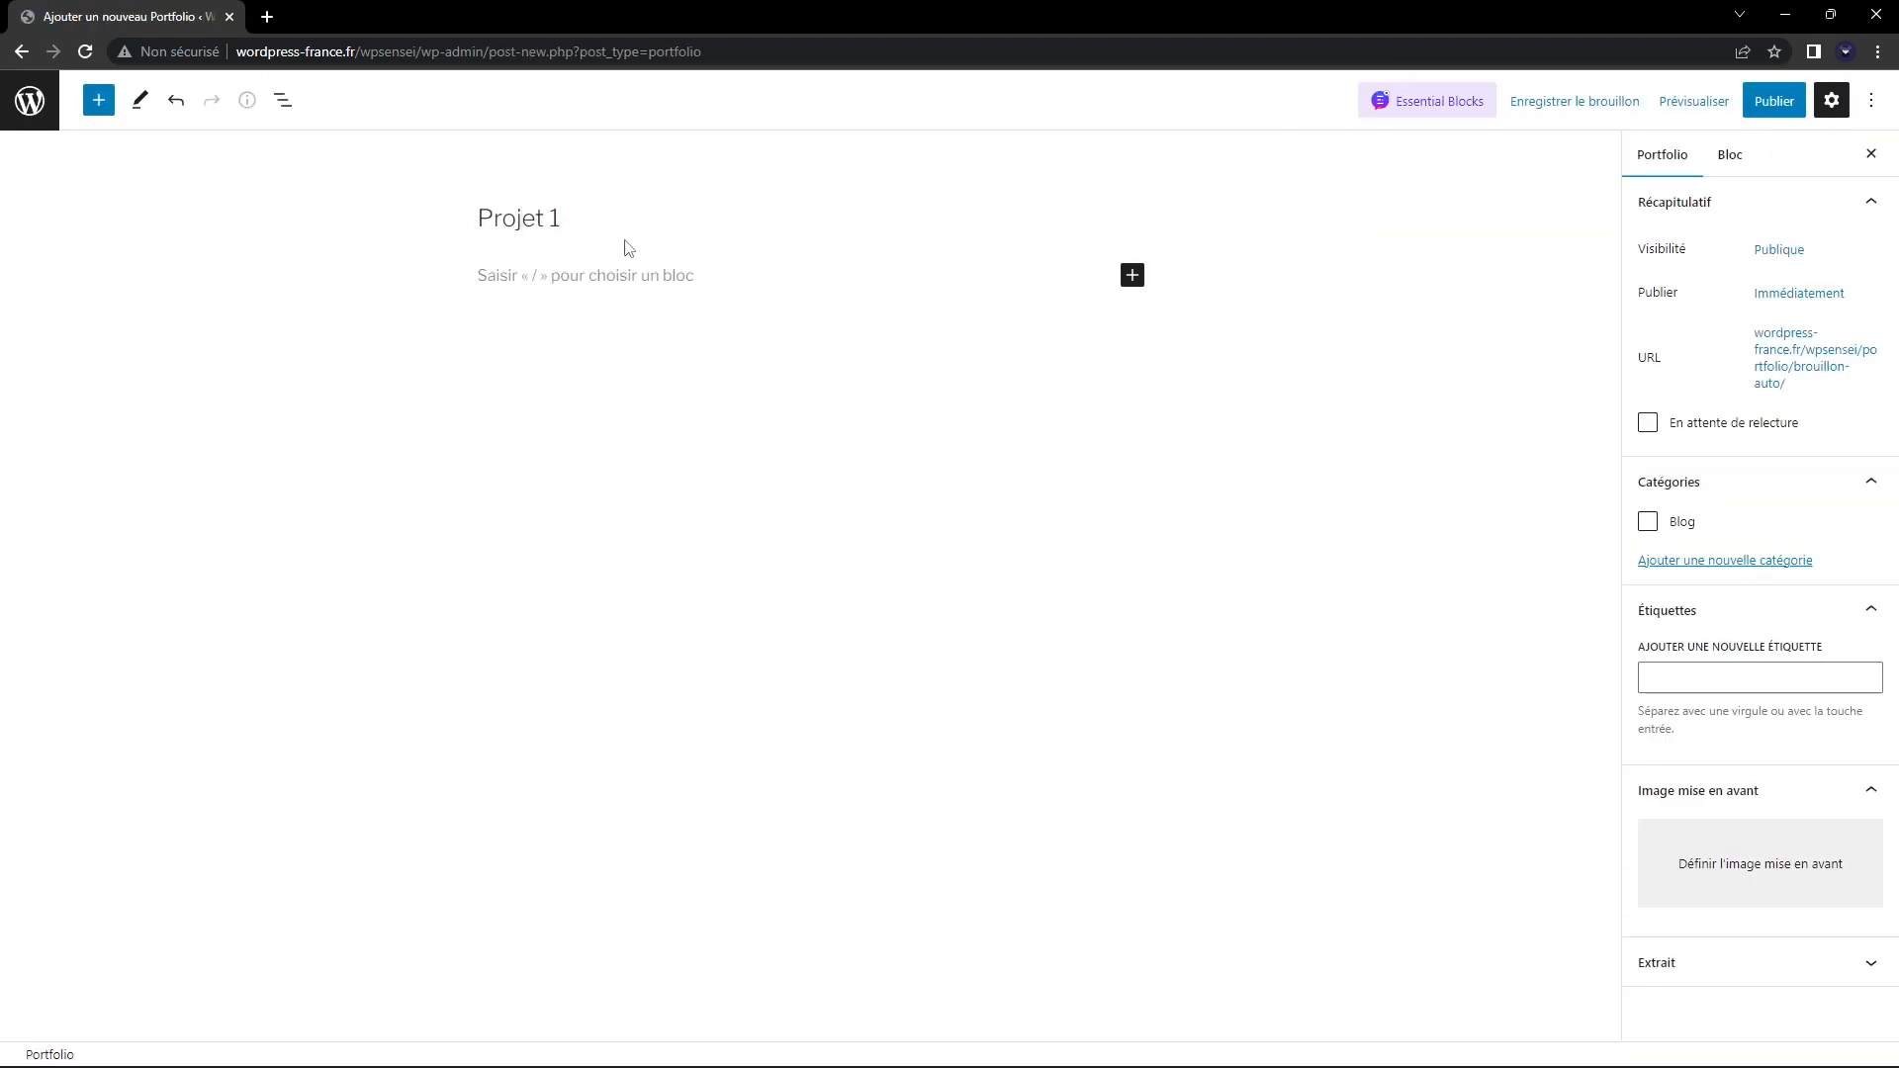
Create a new category named "Musique" for the Projet 1 item
{"action": "left_click", "coordinate": [1724, 561]}
{"action": "left_click", "coordinate": [1708, 608]}
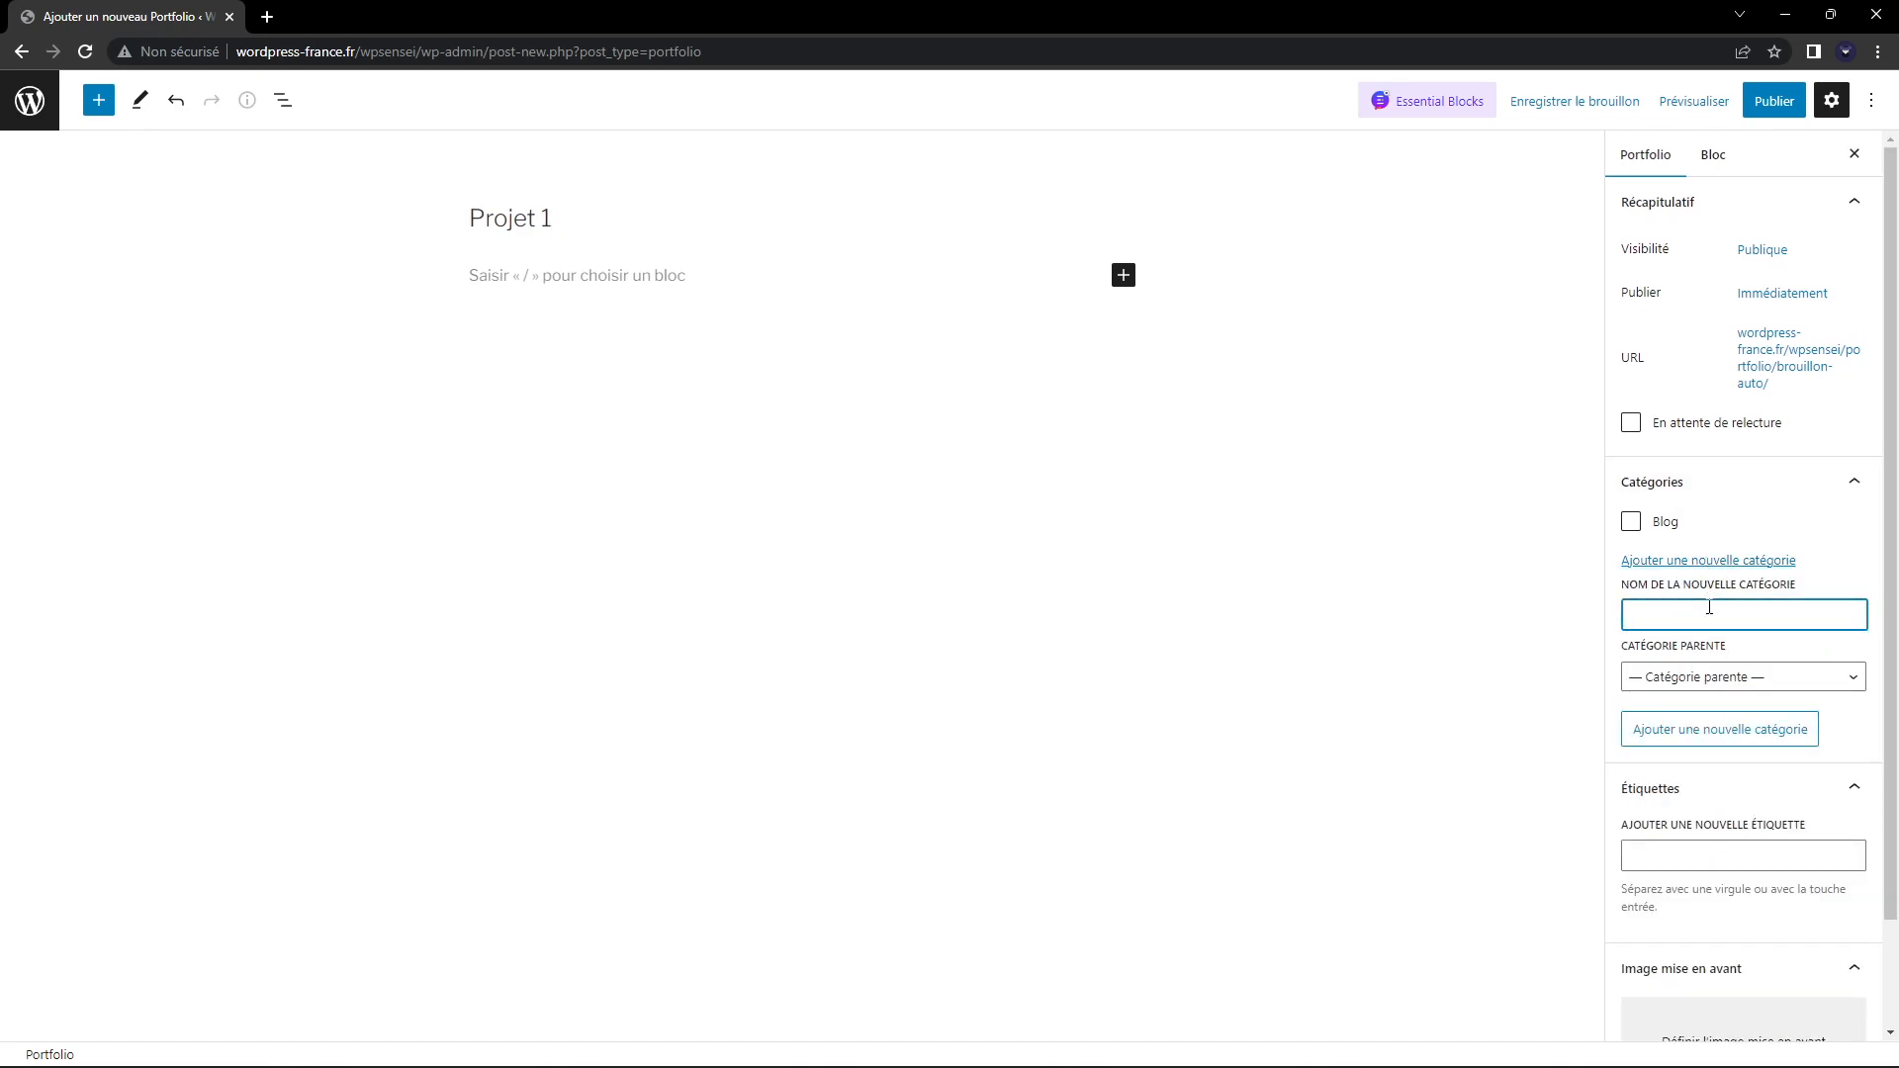
{"action": "type", "text": "Musique"}
{"action": "key", "text": "Return"}
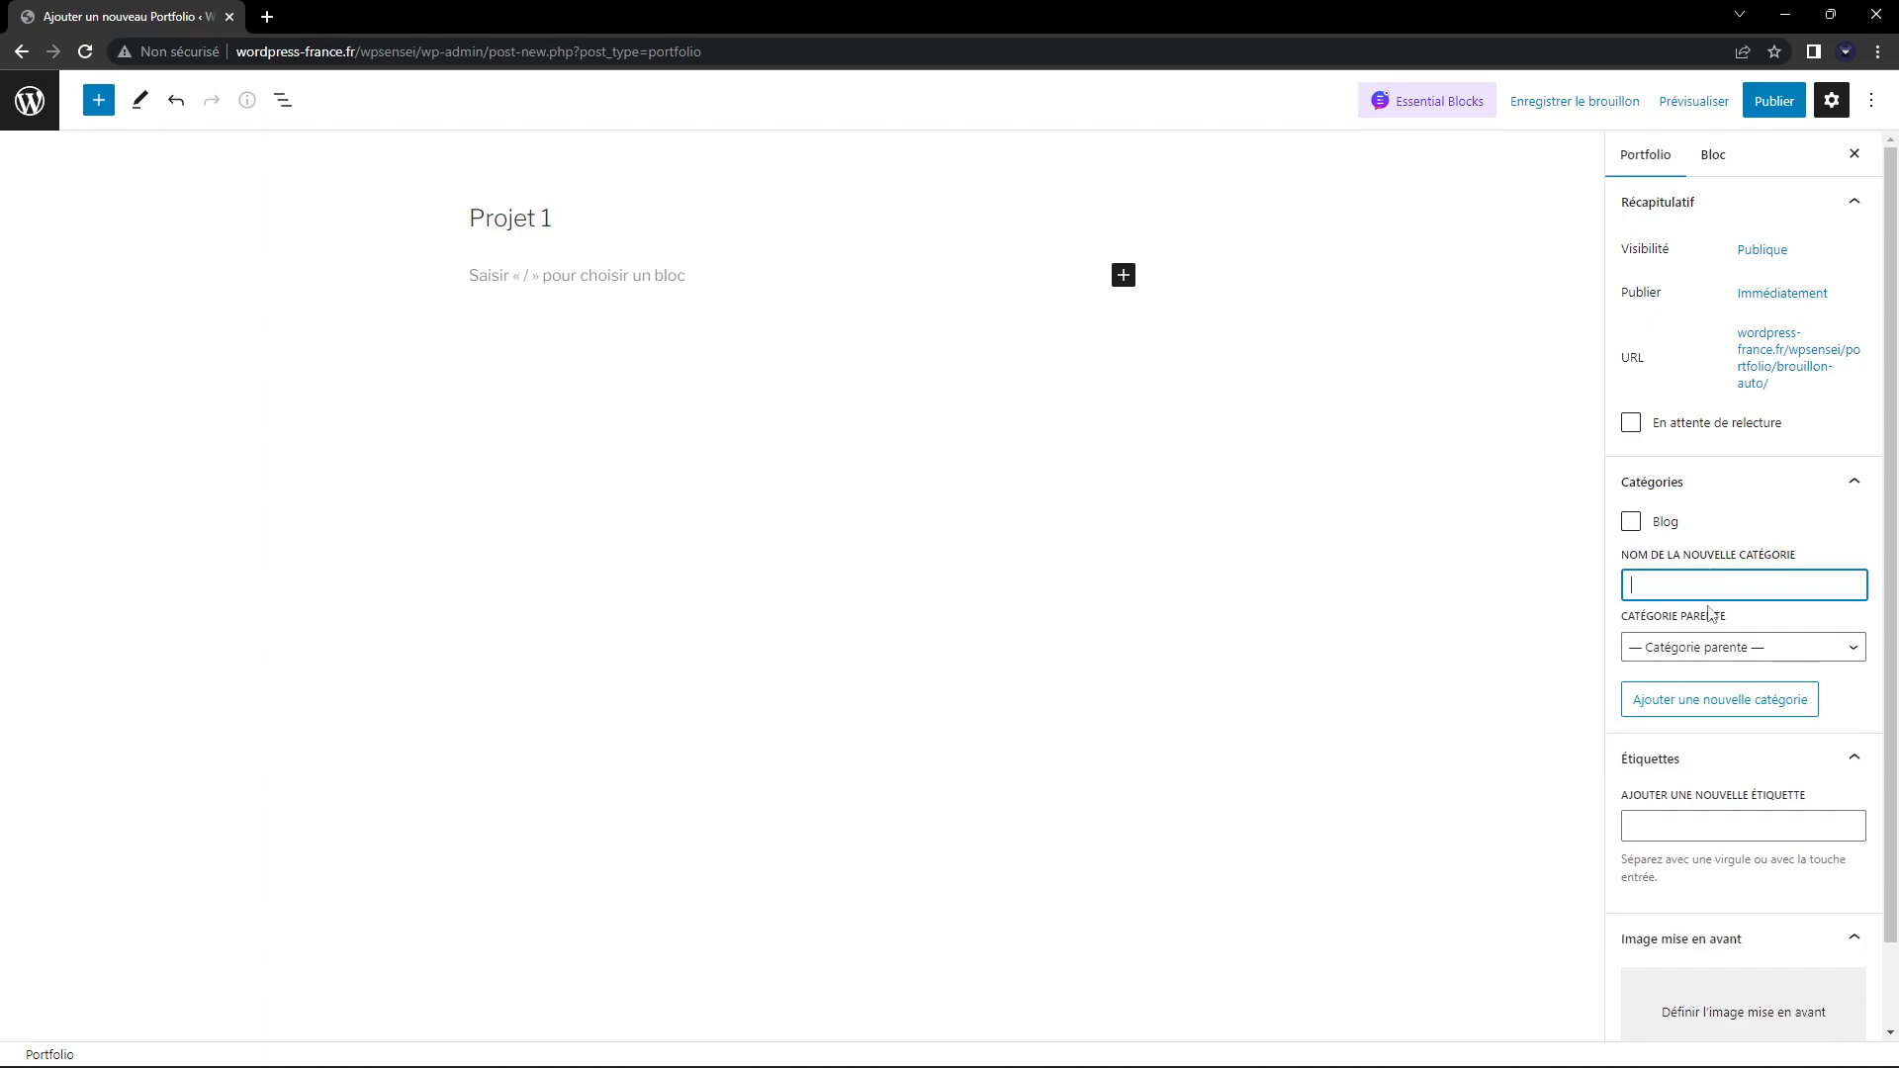
{"action": "scroll", "coordinate": [1717, 567], "scroll_direction": "down", "scroll_amount": 1}
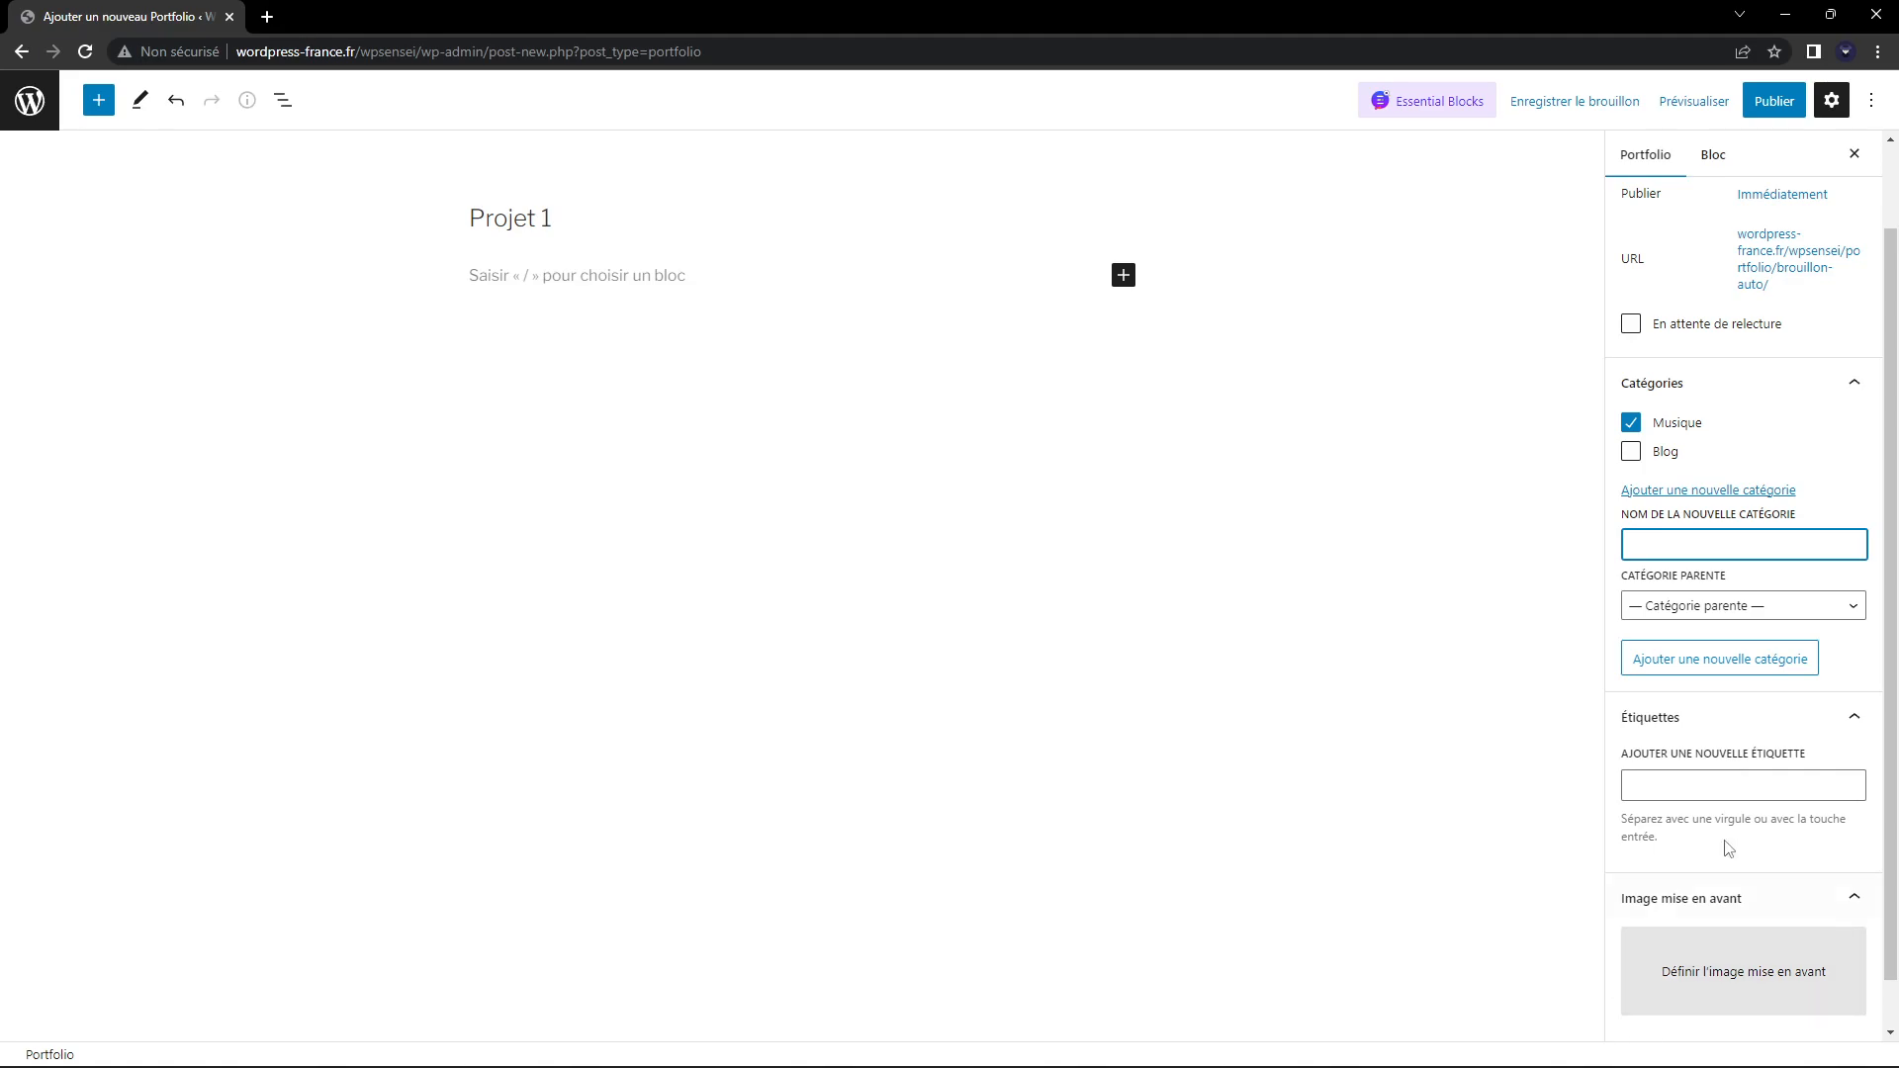
Open the Pexels site in a new browser tab and search its free photos for "musique"
{"action": "left_click", "coordinate": [269, 17]}
{"action": "type", "text": "pexel"}
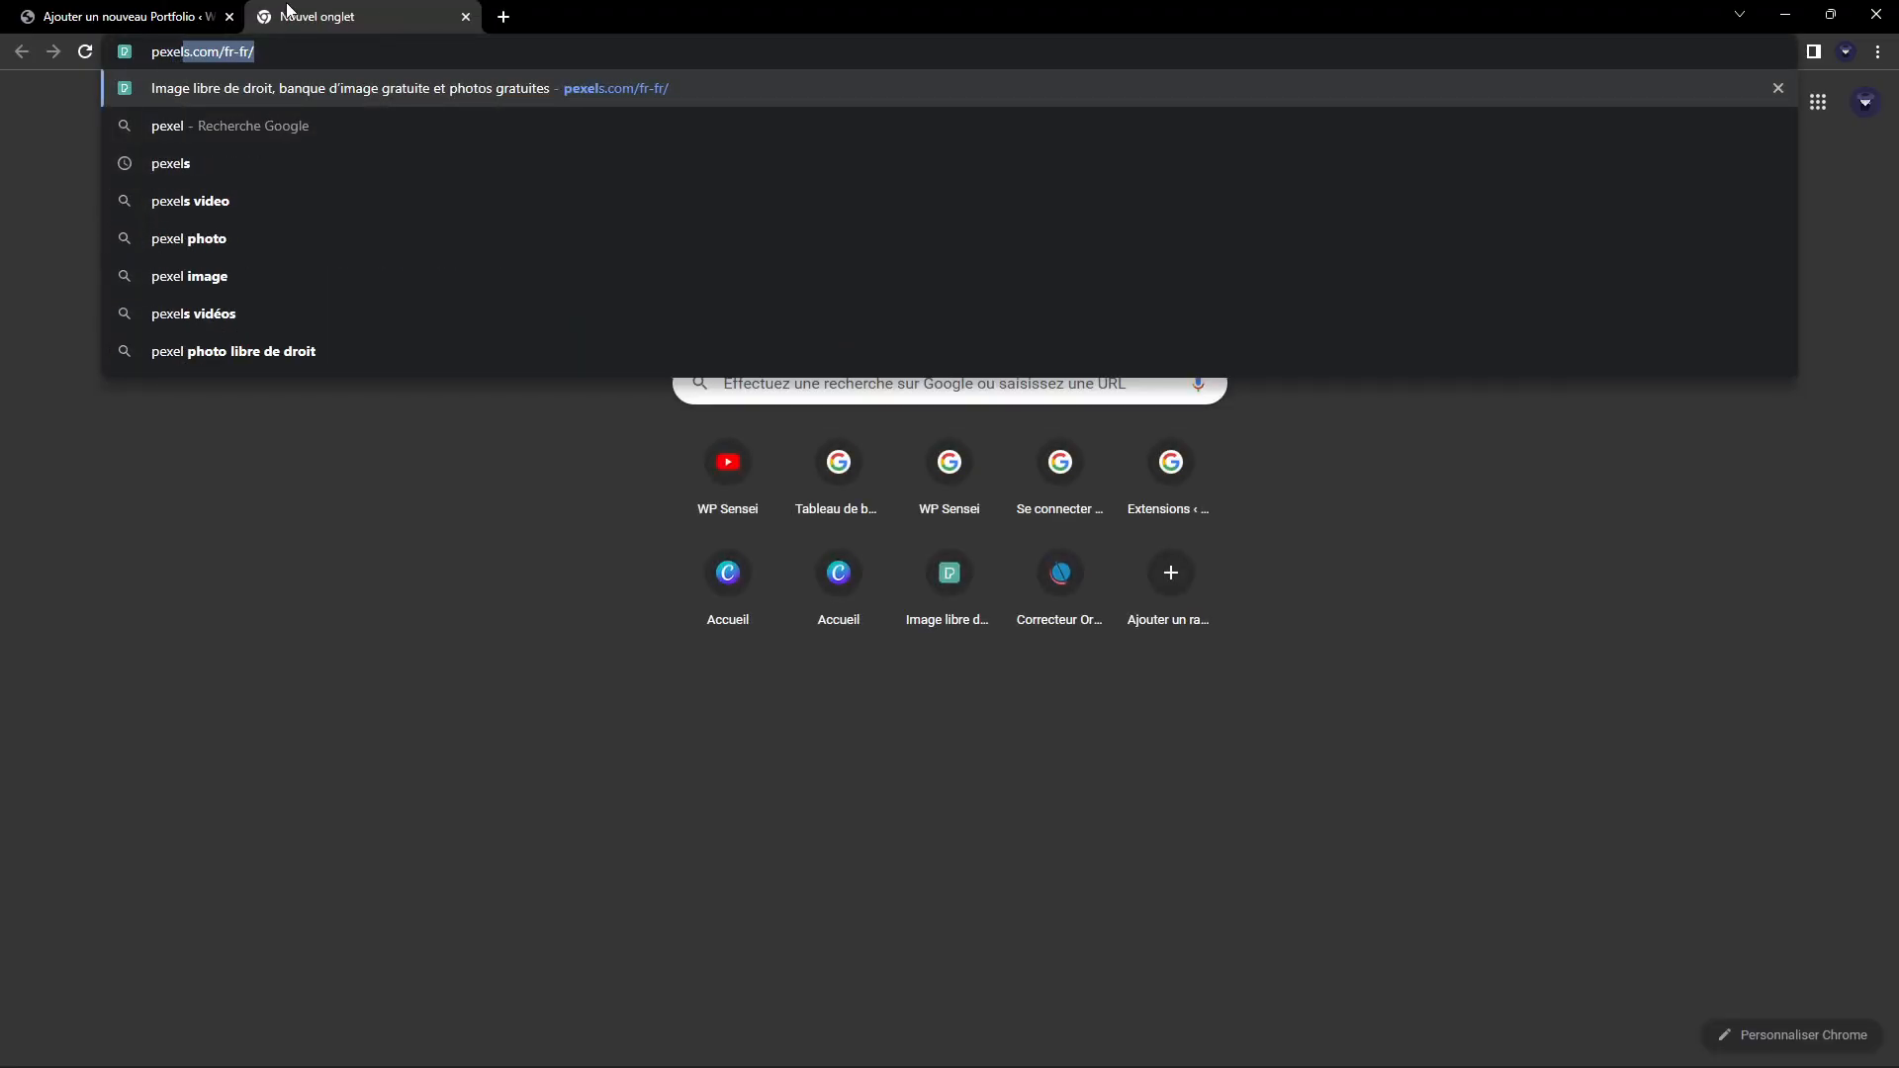
{"action": "key", "text": "Return"}
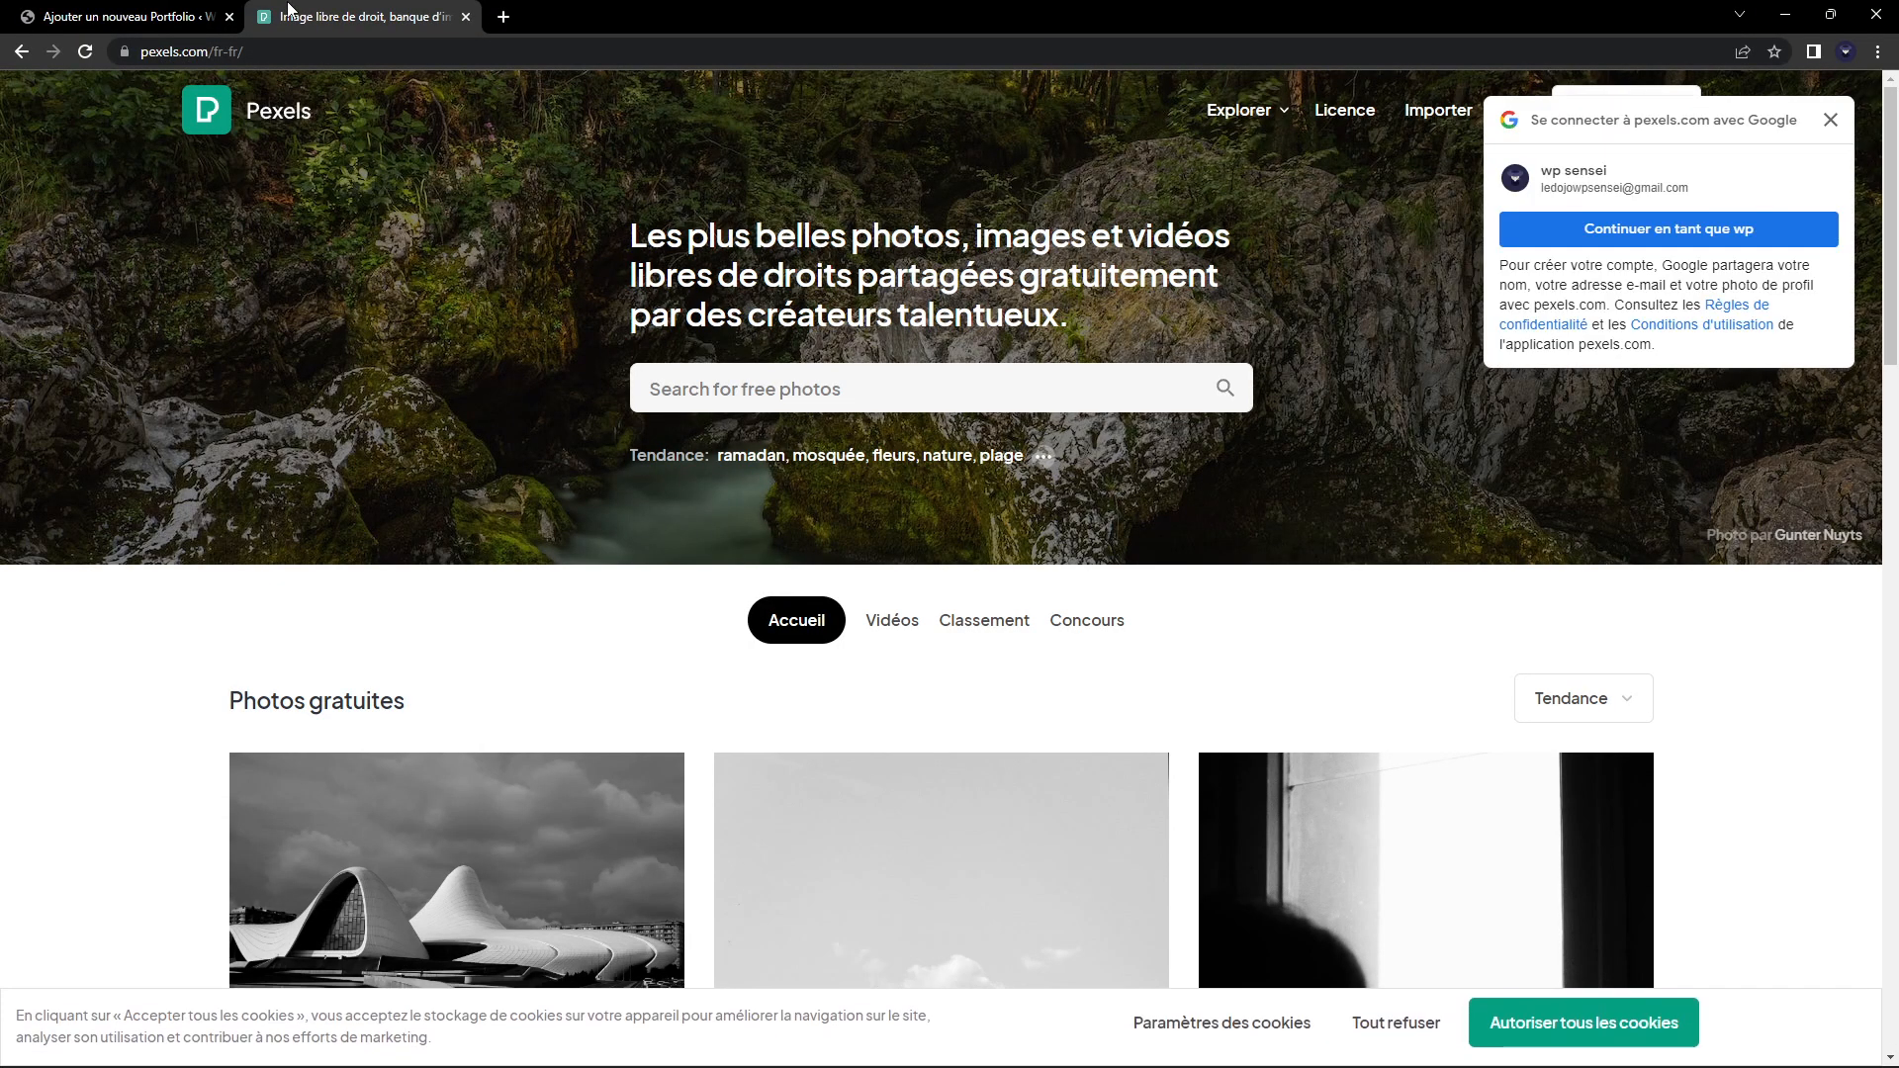
{"action": "left_click", "coordinate": [1842, 117]}
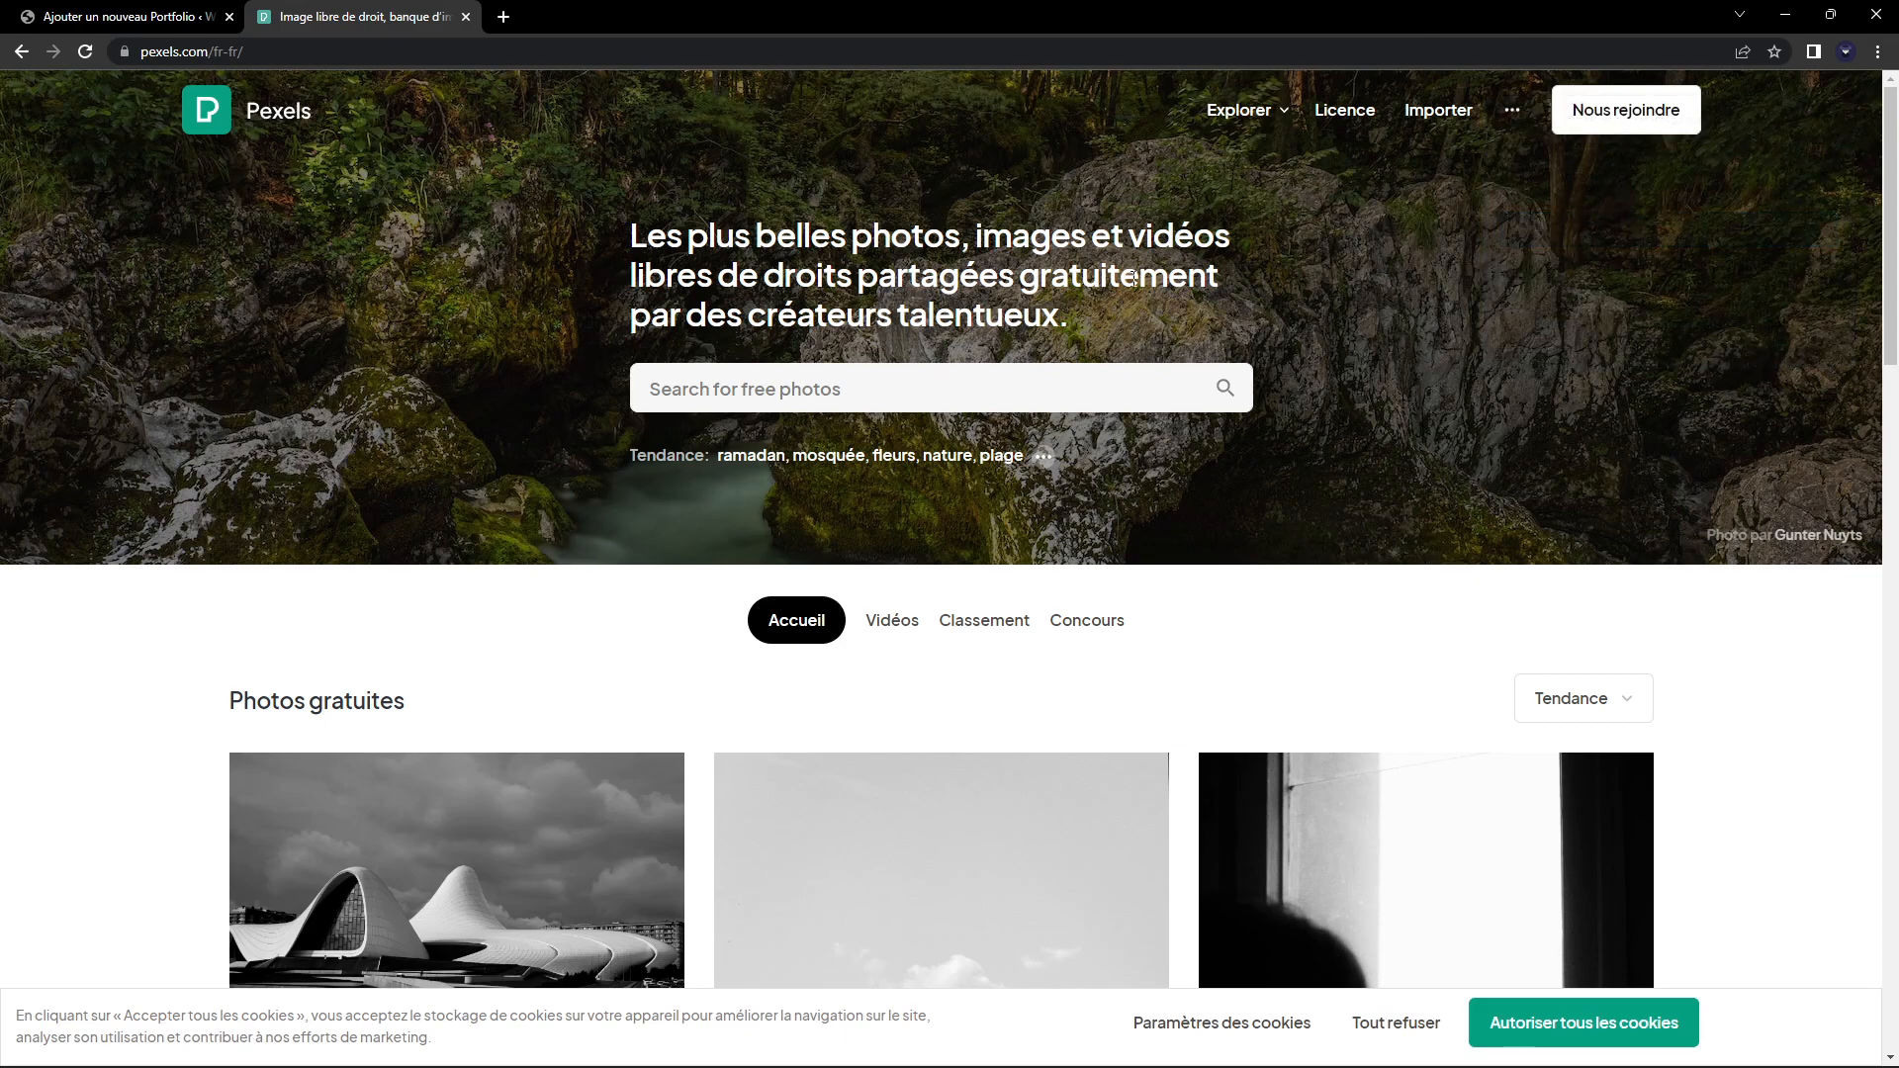
{"action": "left_click", "coordinate": [737, 389]}
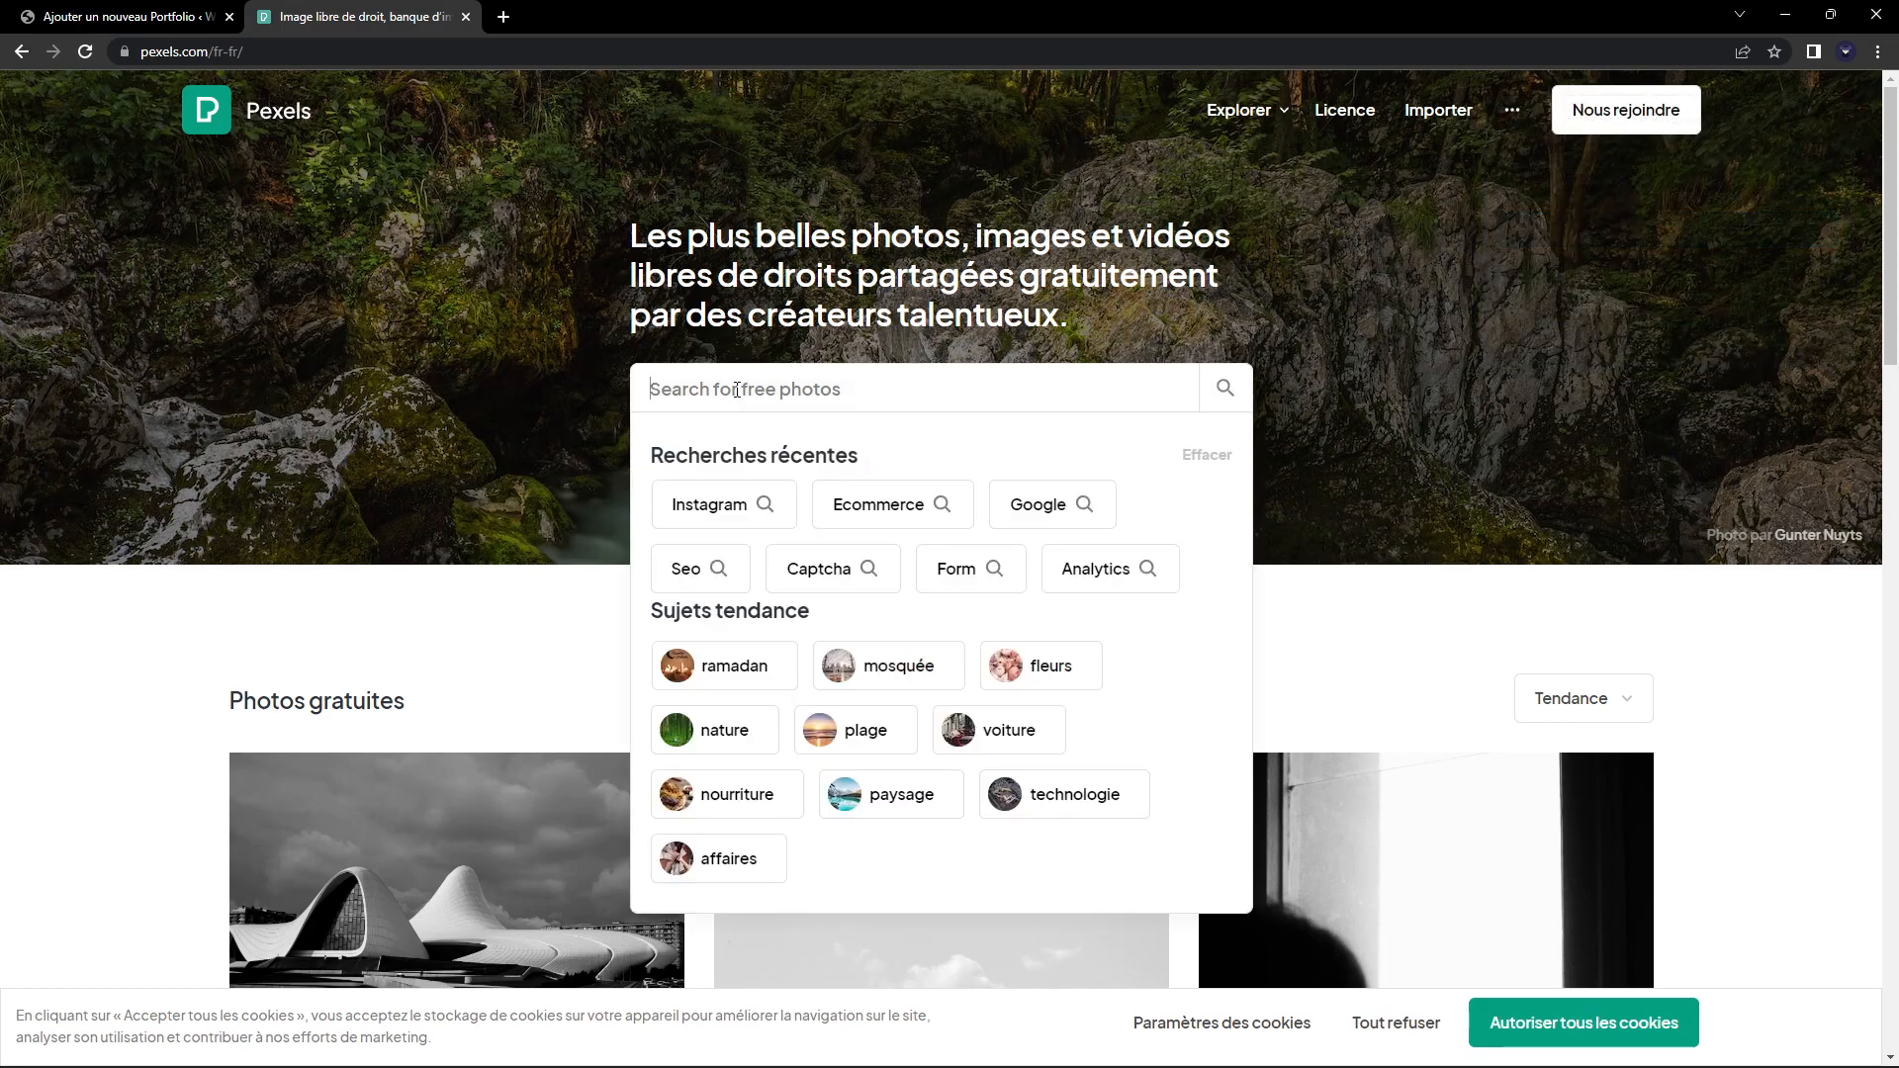
{"action": "type", "text": "musiqu"}
{"action": "type", "text": "e"}
{"action": "key", "text": "Return"}
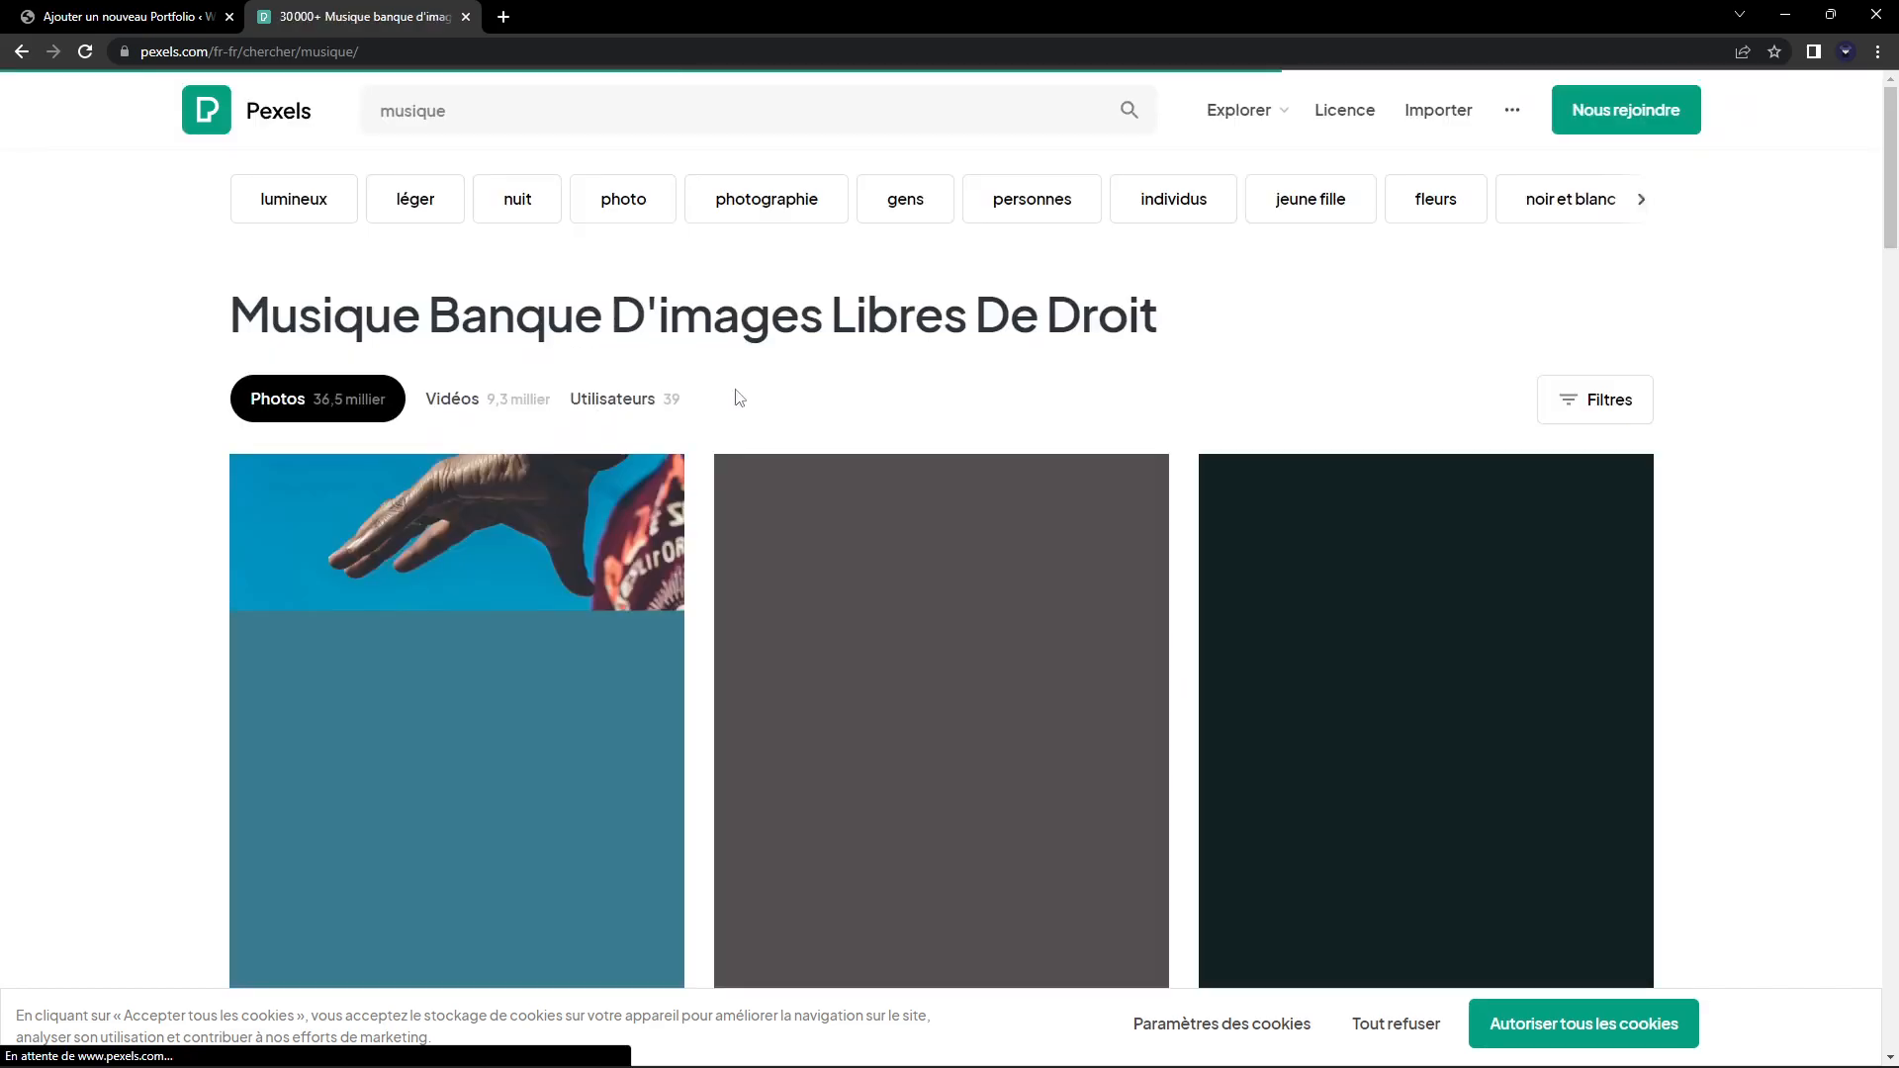
Browse the musique photos and view the picture of hands holding a vinyl record with its similar media
{"action": "scroll", "coordinate": [313, 287], "scroll_direction": "down", "scroll_amount": 5}
{"action": "scroll", "coordinate": [313, 287], "scroll_direction": "down", "scroll_amount": 8}
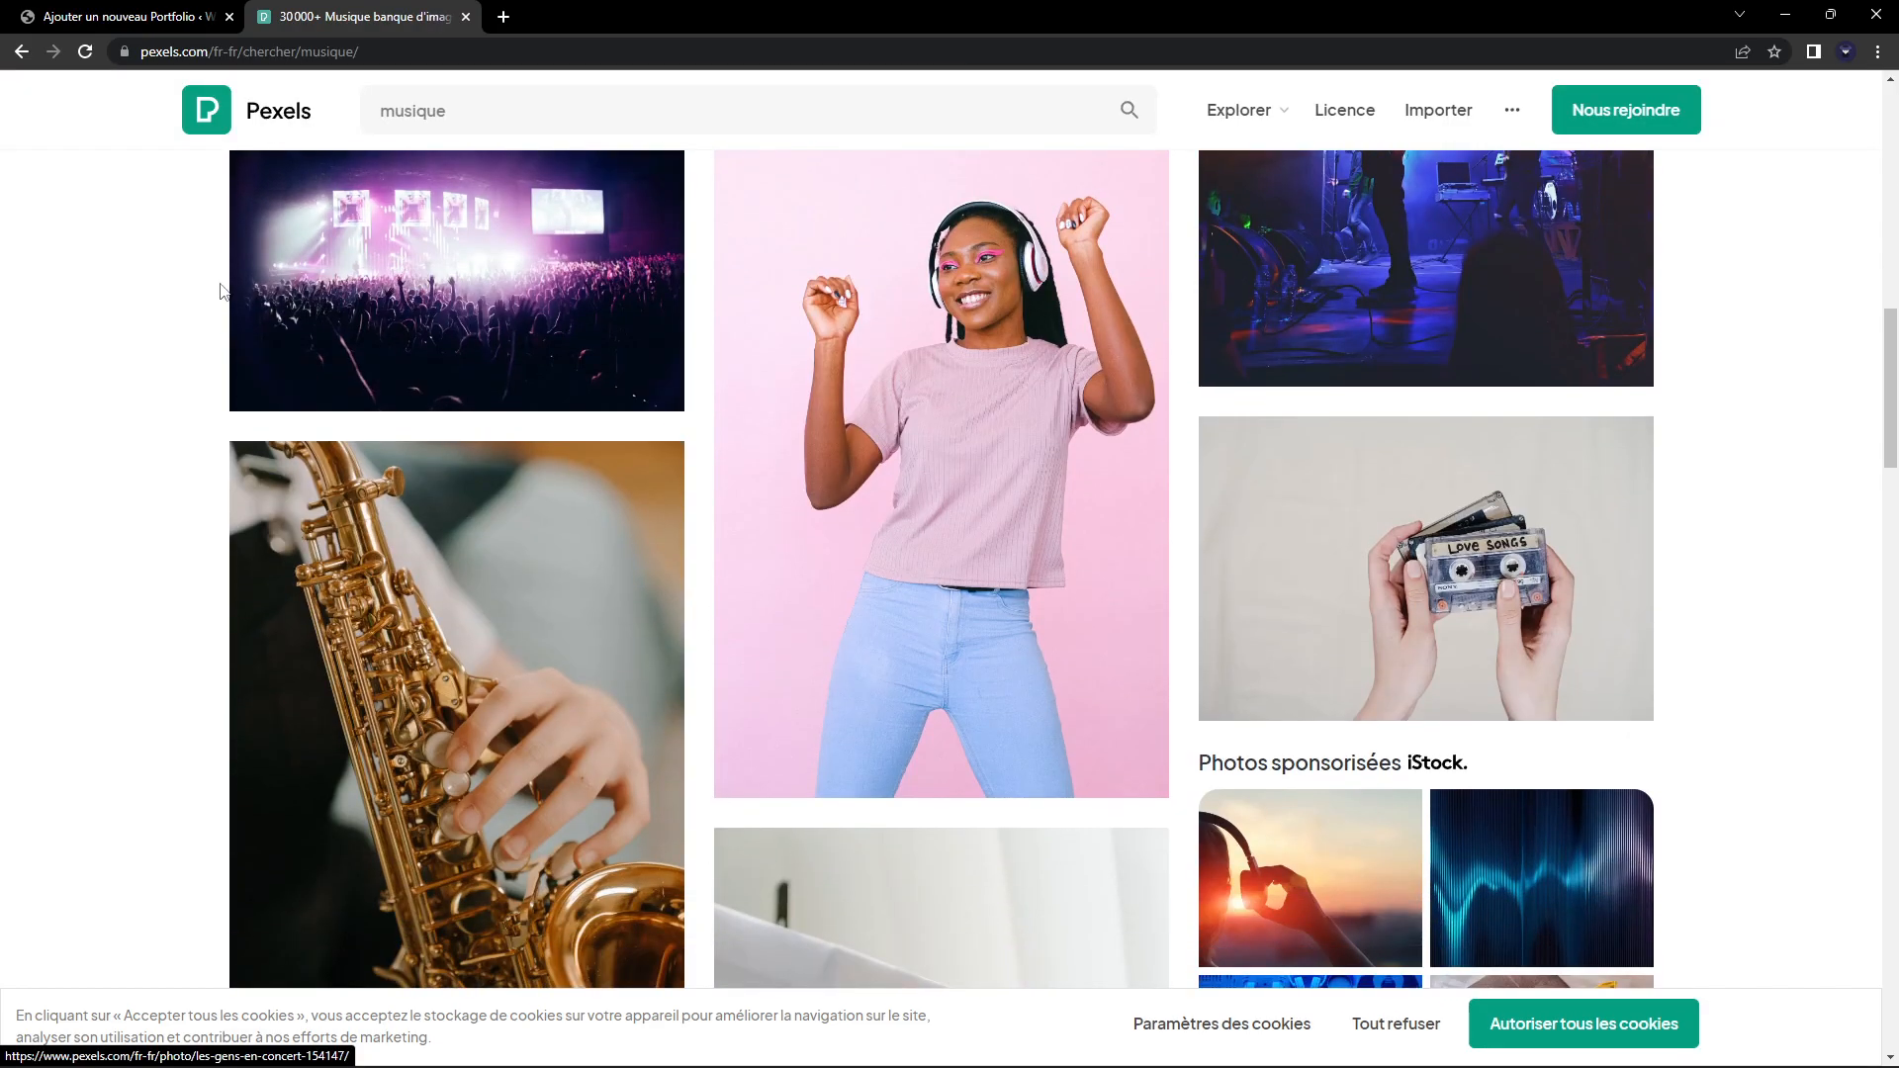
{"action": "scroll", "coordinate": [135, 309], "scroll_direction": "up", "scroll_amount": 10}
{"action": "scroll", "coordinate": [135, 309], "scroll_direction": "down", "scroll_amount": 15}
{"action": "scroll", "coordinate": [142, 302], "scroll_direction": "down", "scroll_amount": 8}
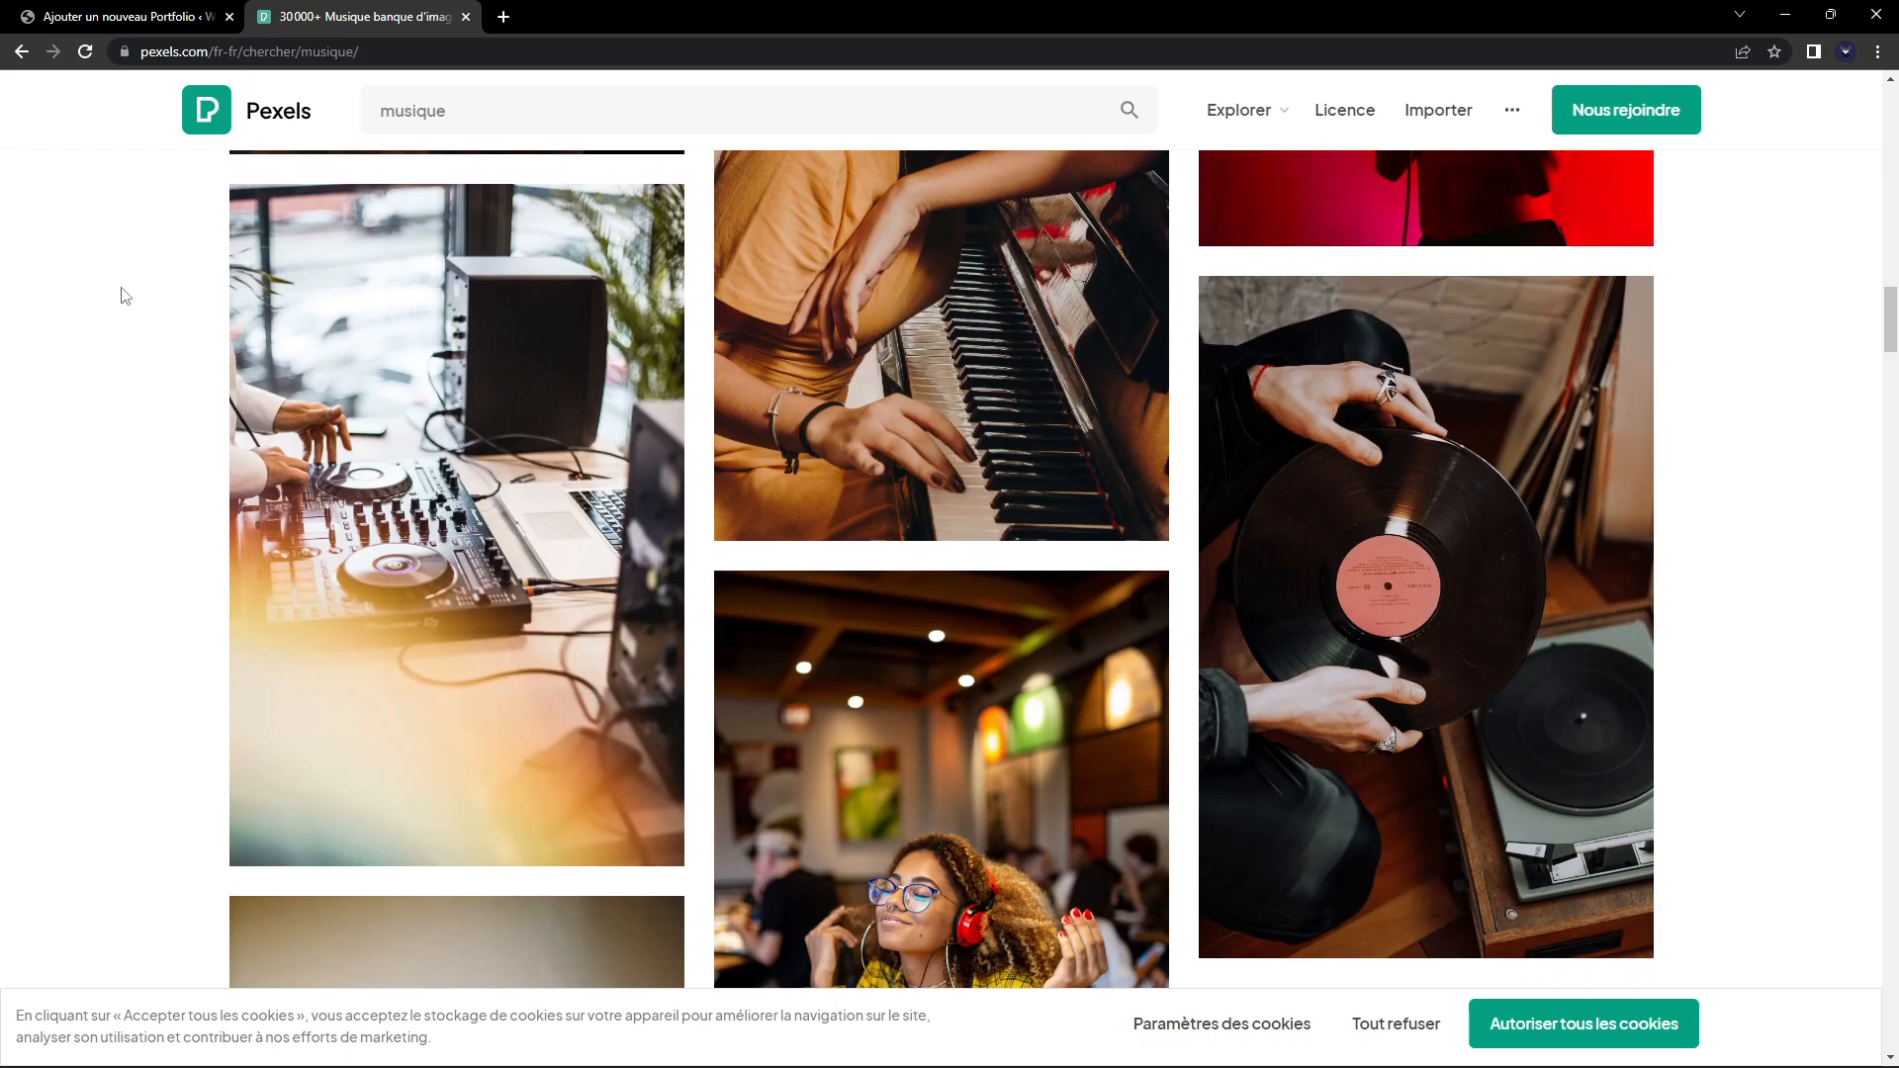
{"action": "scroll", "coordinate": [123, 295], "scroll_direction": "down", "scroll_amount": 6}
{"action": "scroll", "coordinate": [115, 293], "scroll_direction": "up", "scroll_amount": 6}
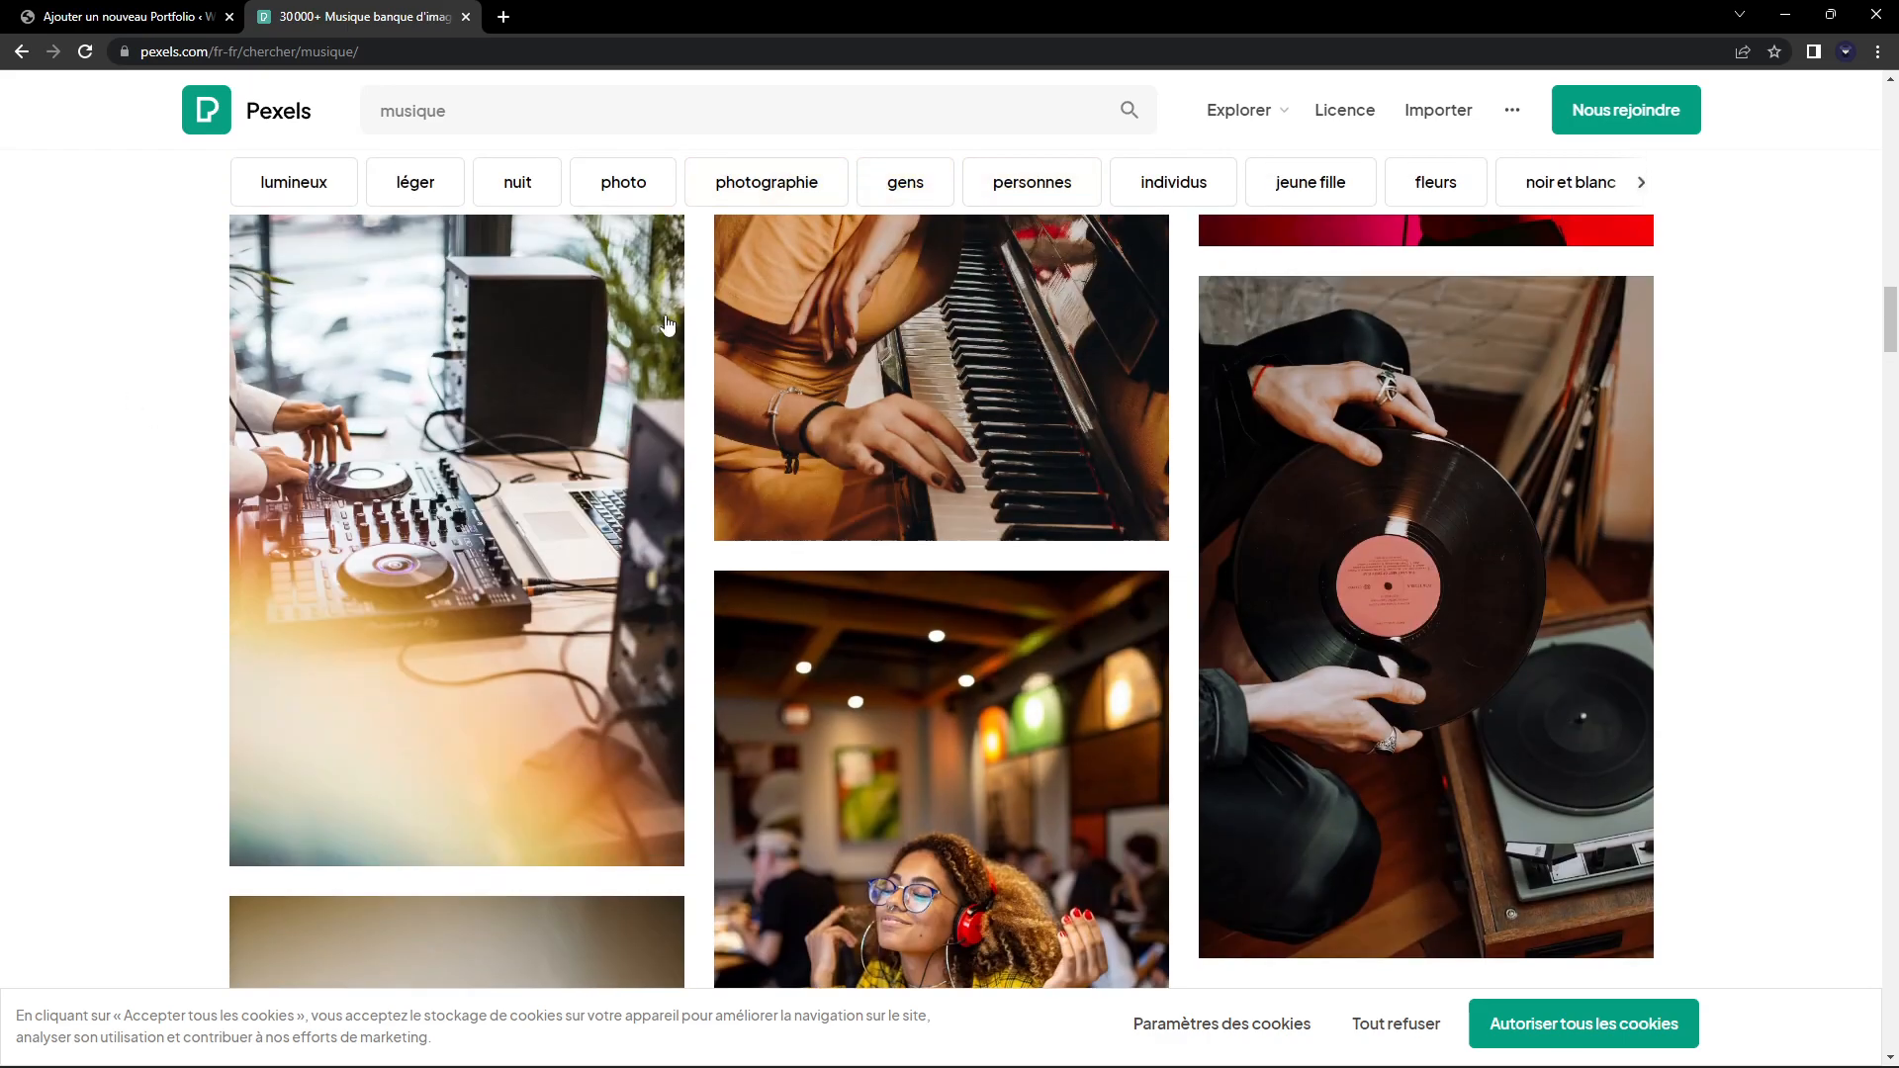
{"action": "left_click", "coordinate": [1503, 626]}
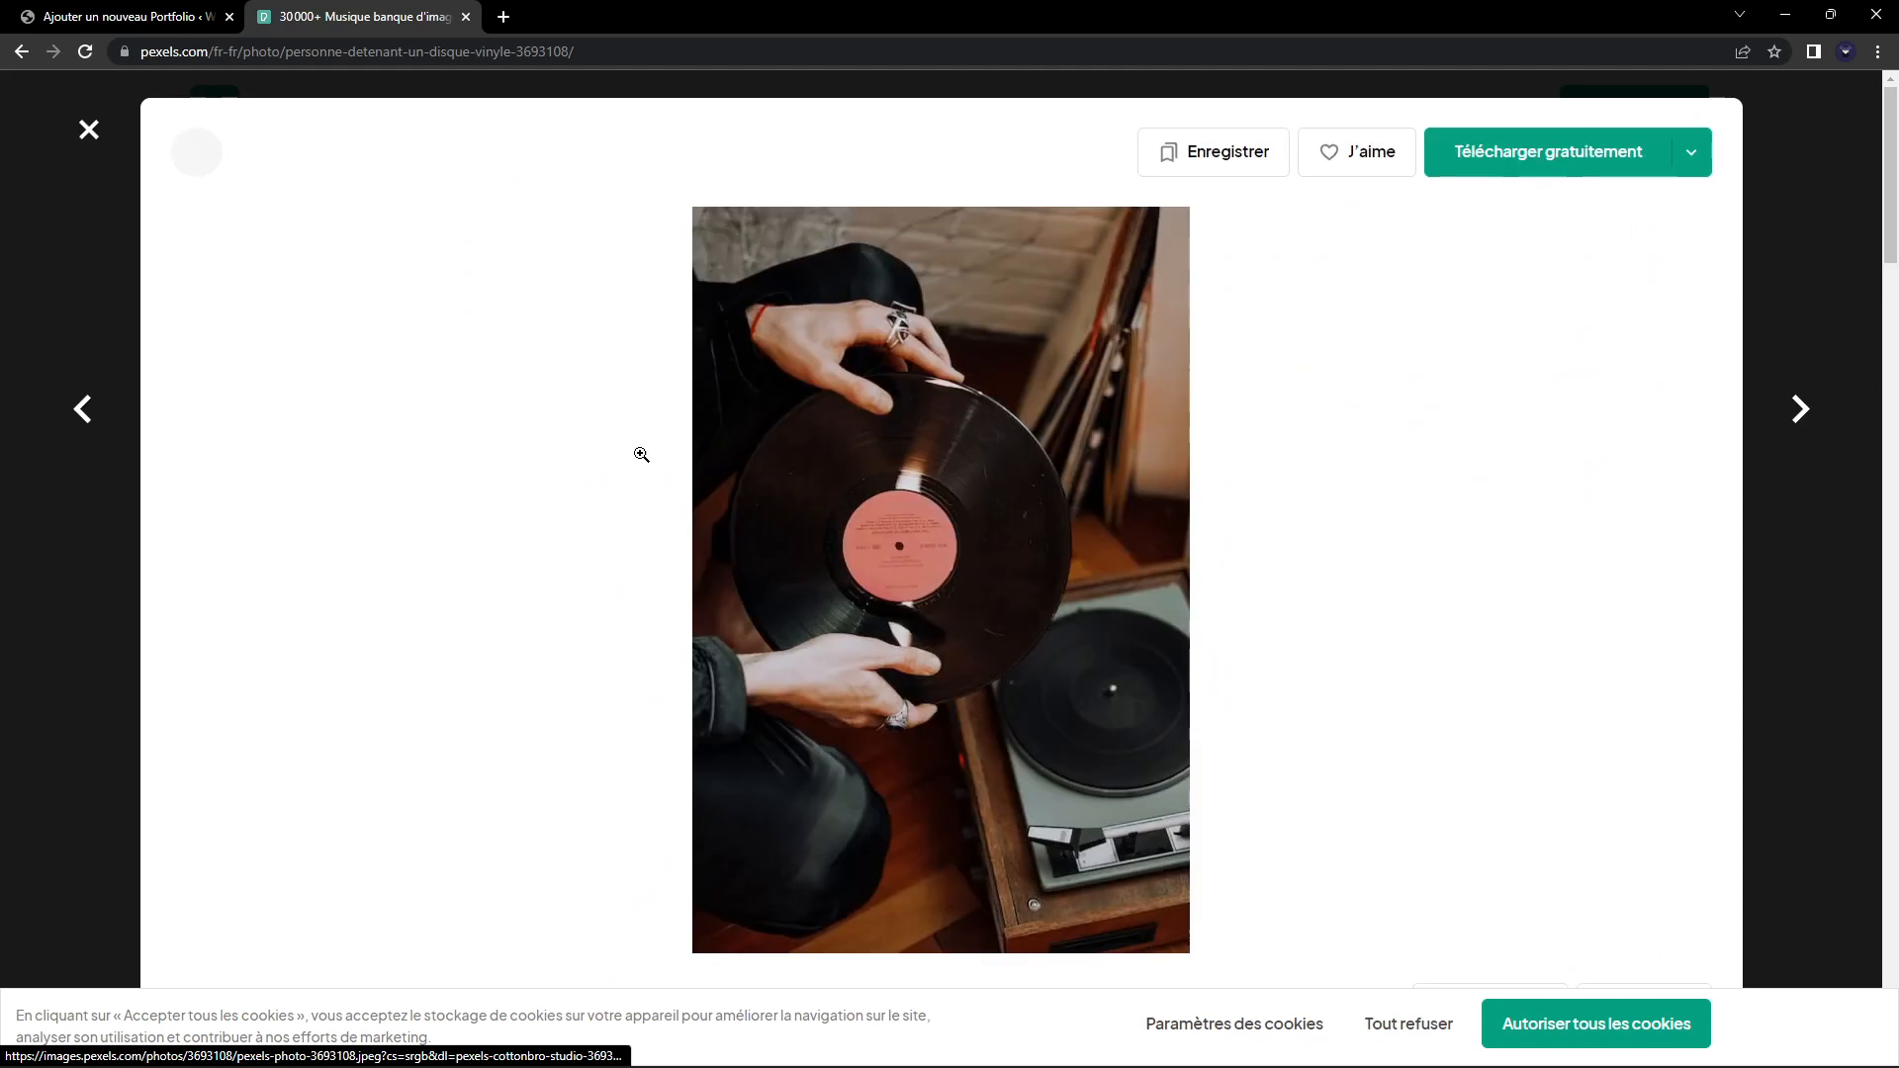
{"action": "scroll", "coordinate": [1304, 473], "scroll_direction": "down", "scroll_amount": 8}
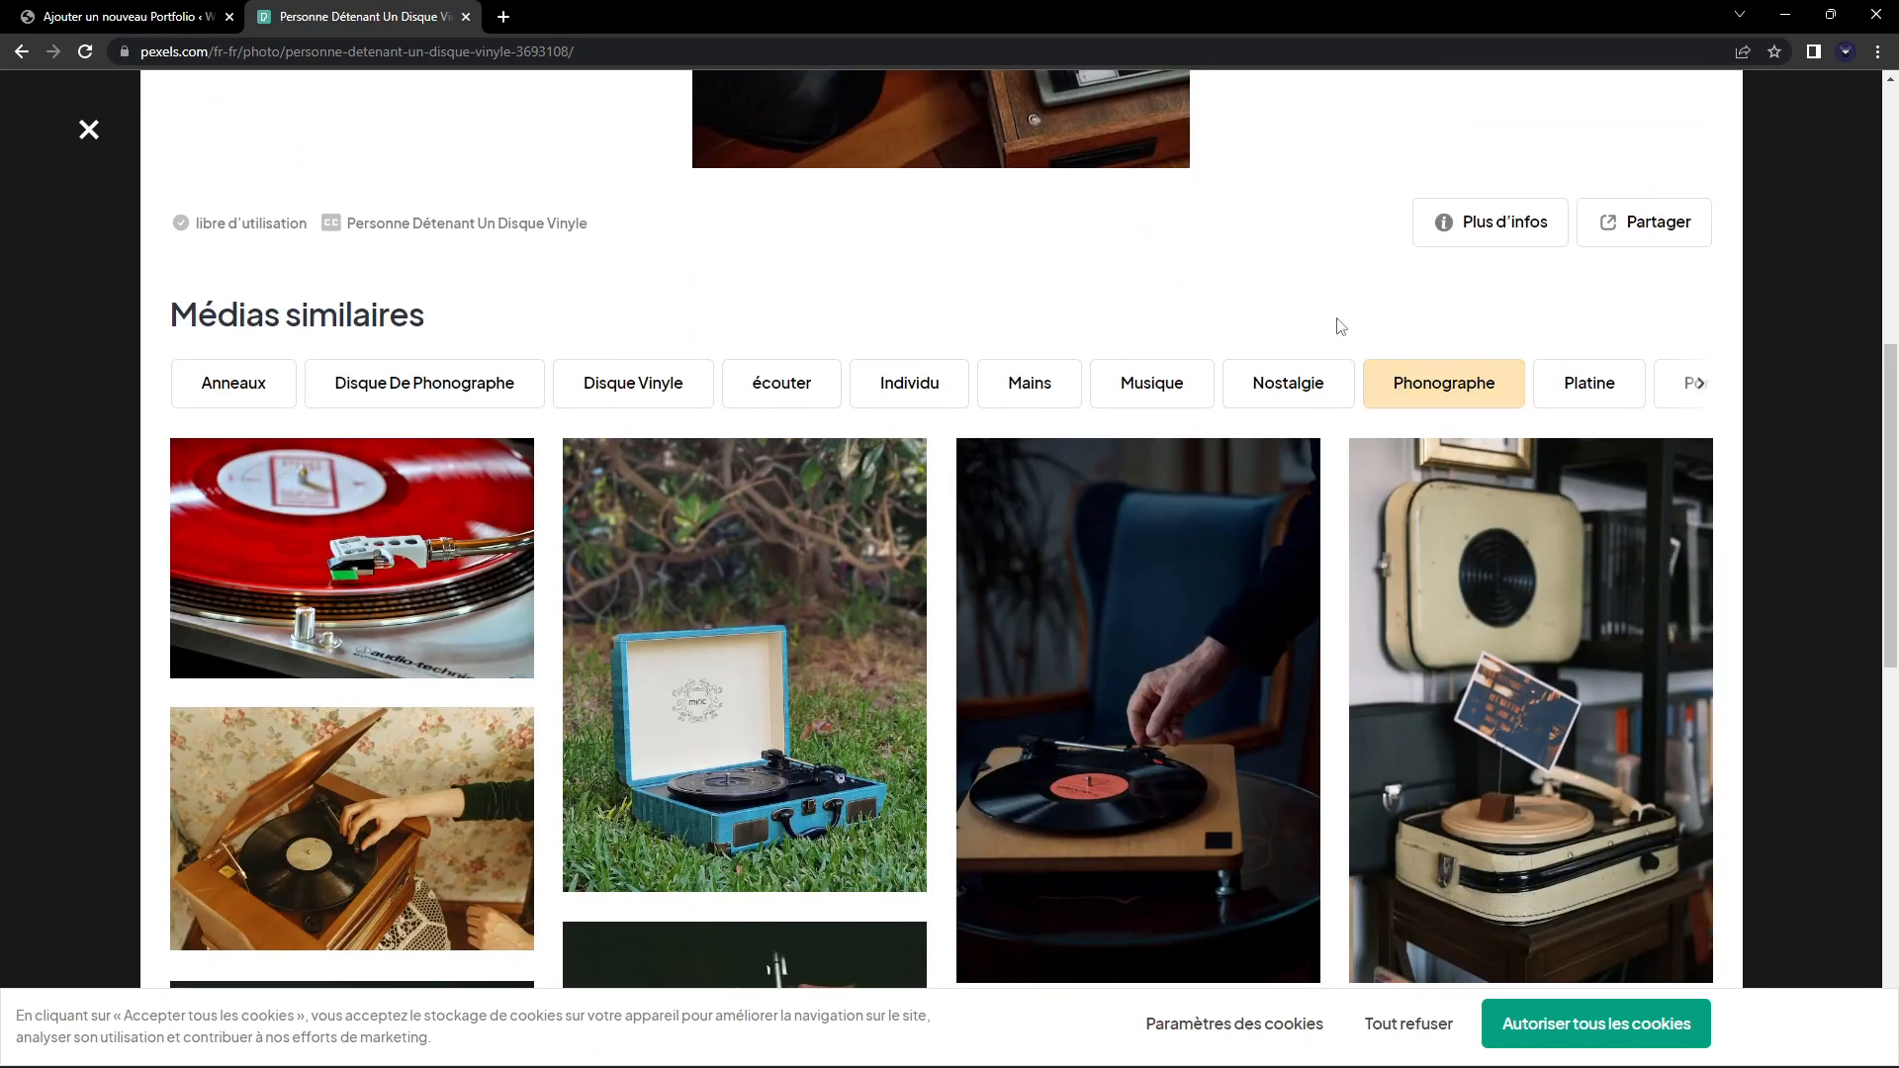
{"action": "scroll", "coordinate": [1365, 337], "scroll_direction": "down", "scroll_amount": 5}
{"action": "left_click", "coordinate": [1810, 415]}
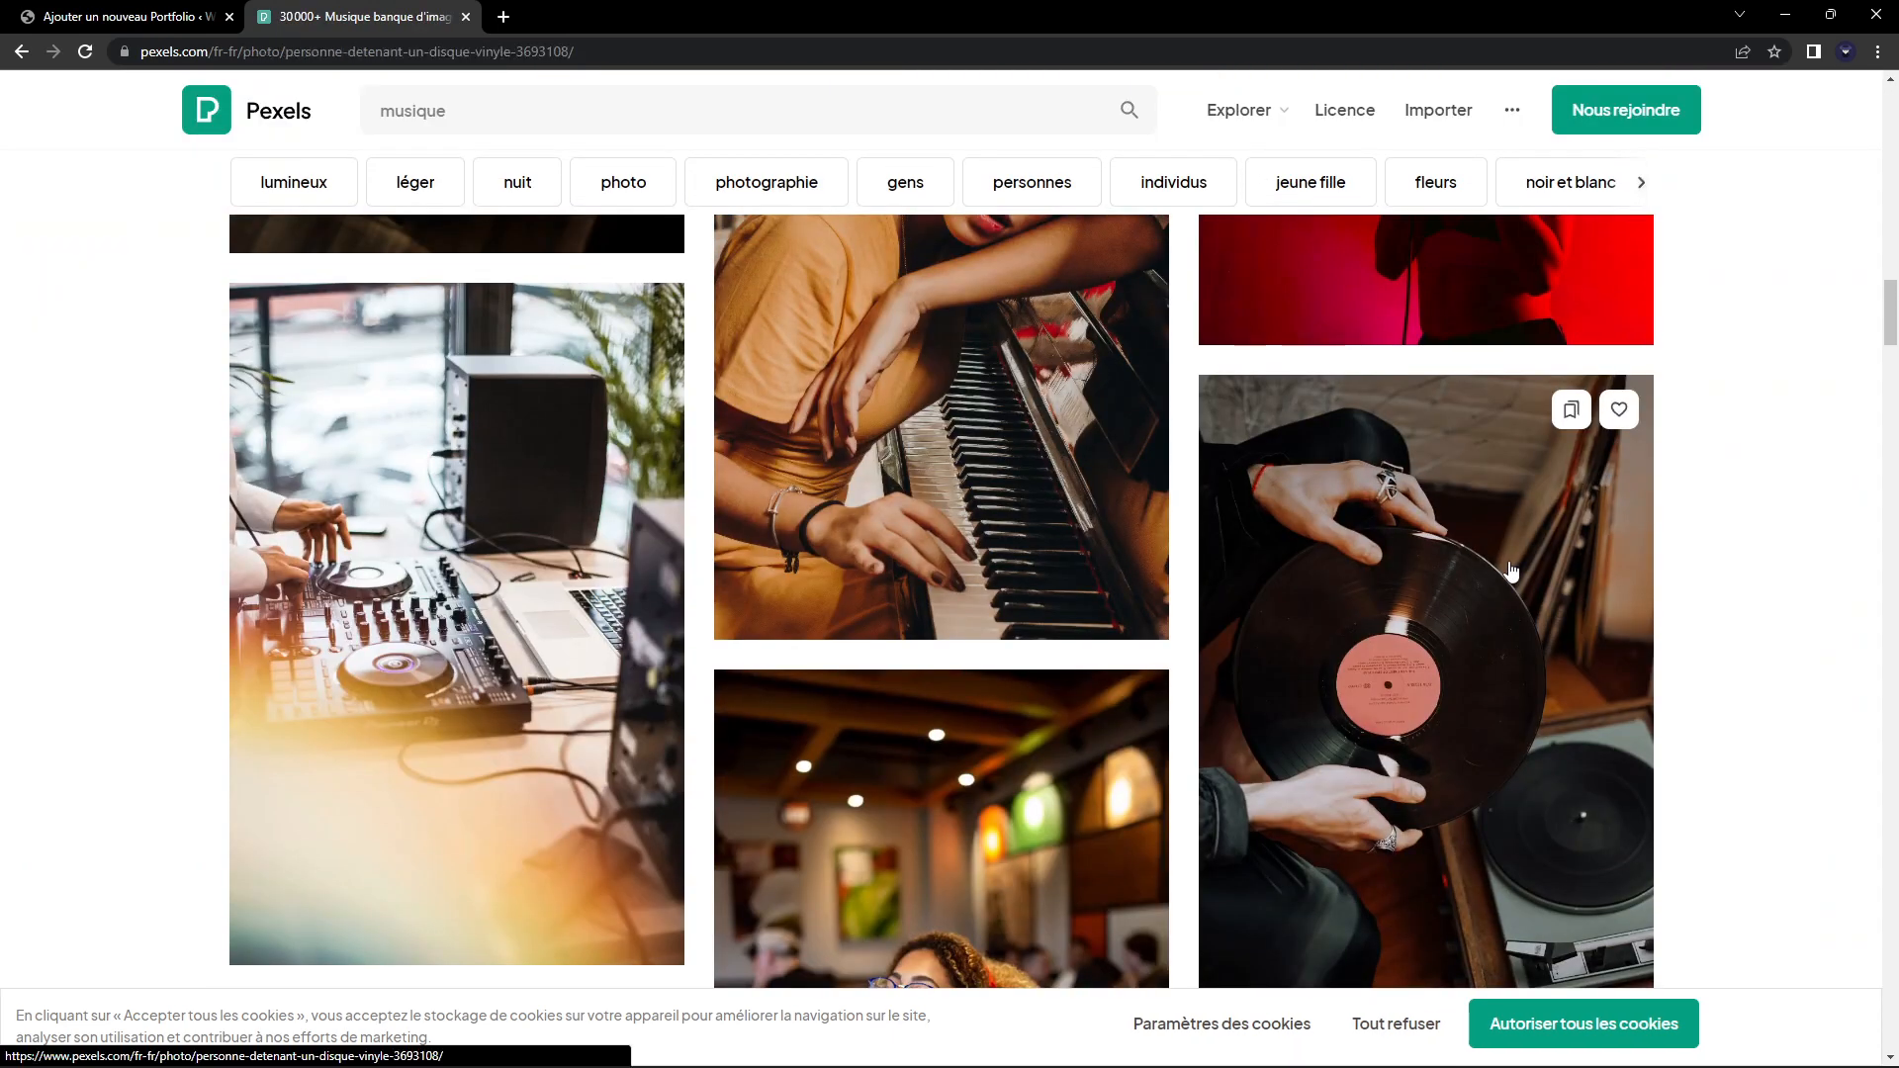
From the held vinyl record photo's similar media, open the dark turntable picture with the white record label and download it
{"action": "left_click", "coordinate": [1510, 572]}
{"action": "scroll", "coordinate": [1191, 484], "scroll_direction": "down", "scroll_amount": 5}
{"action": "left_click", "coordinate": [1544, 396]}
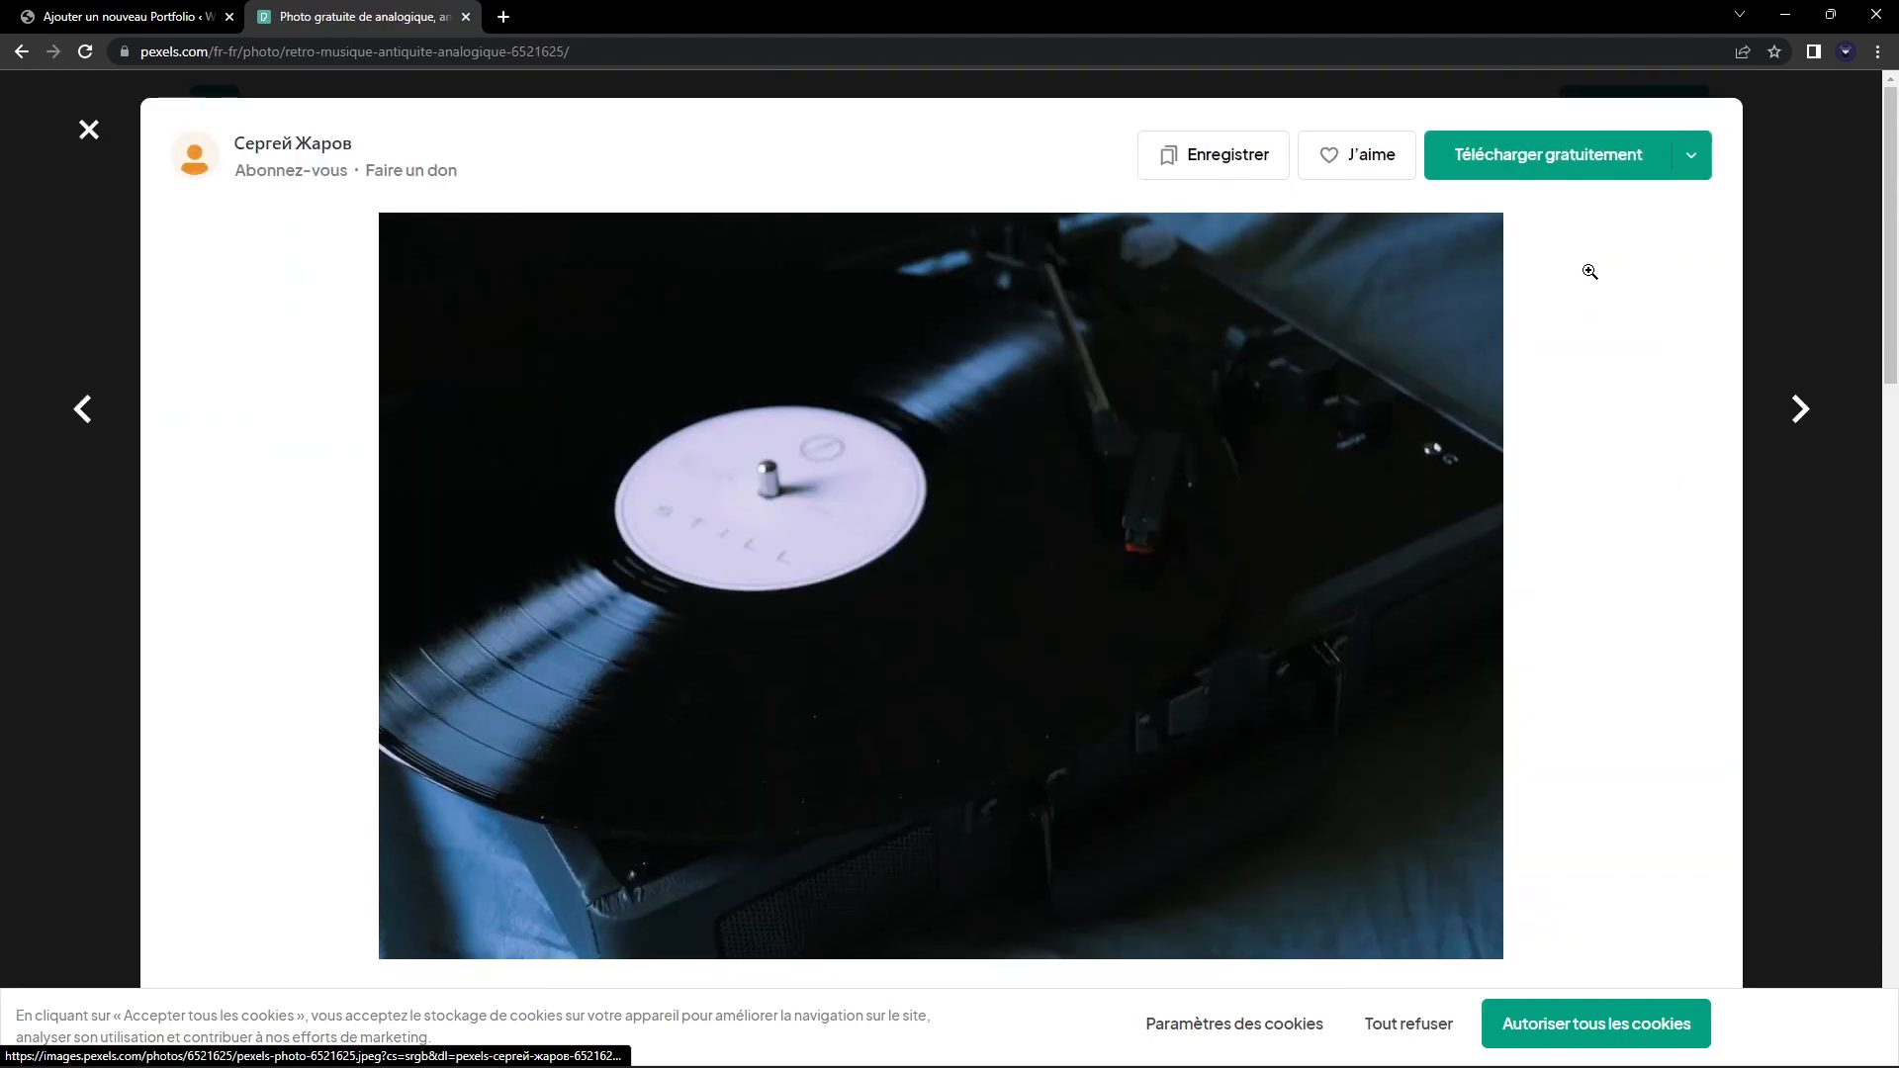
{"action": "left_click", "coordinate": [1692, 155]}
{"action": "left_click", "coordinate": [1478, 331]}
{"action": "left_click", "coordinate": [1539, 606]}
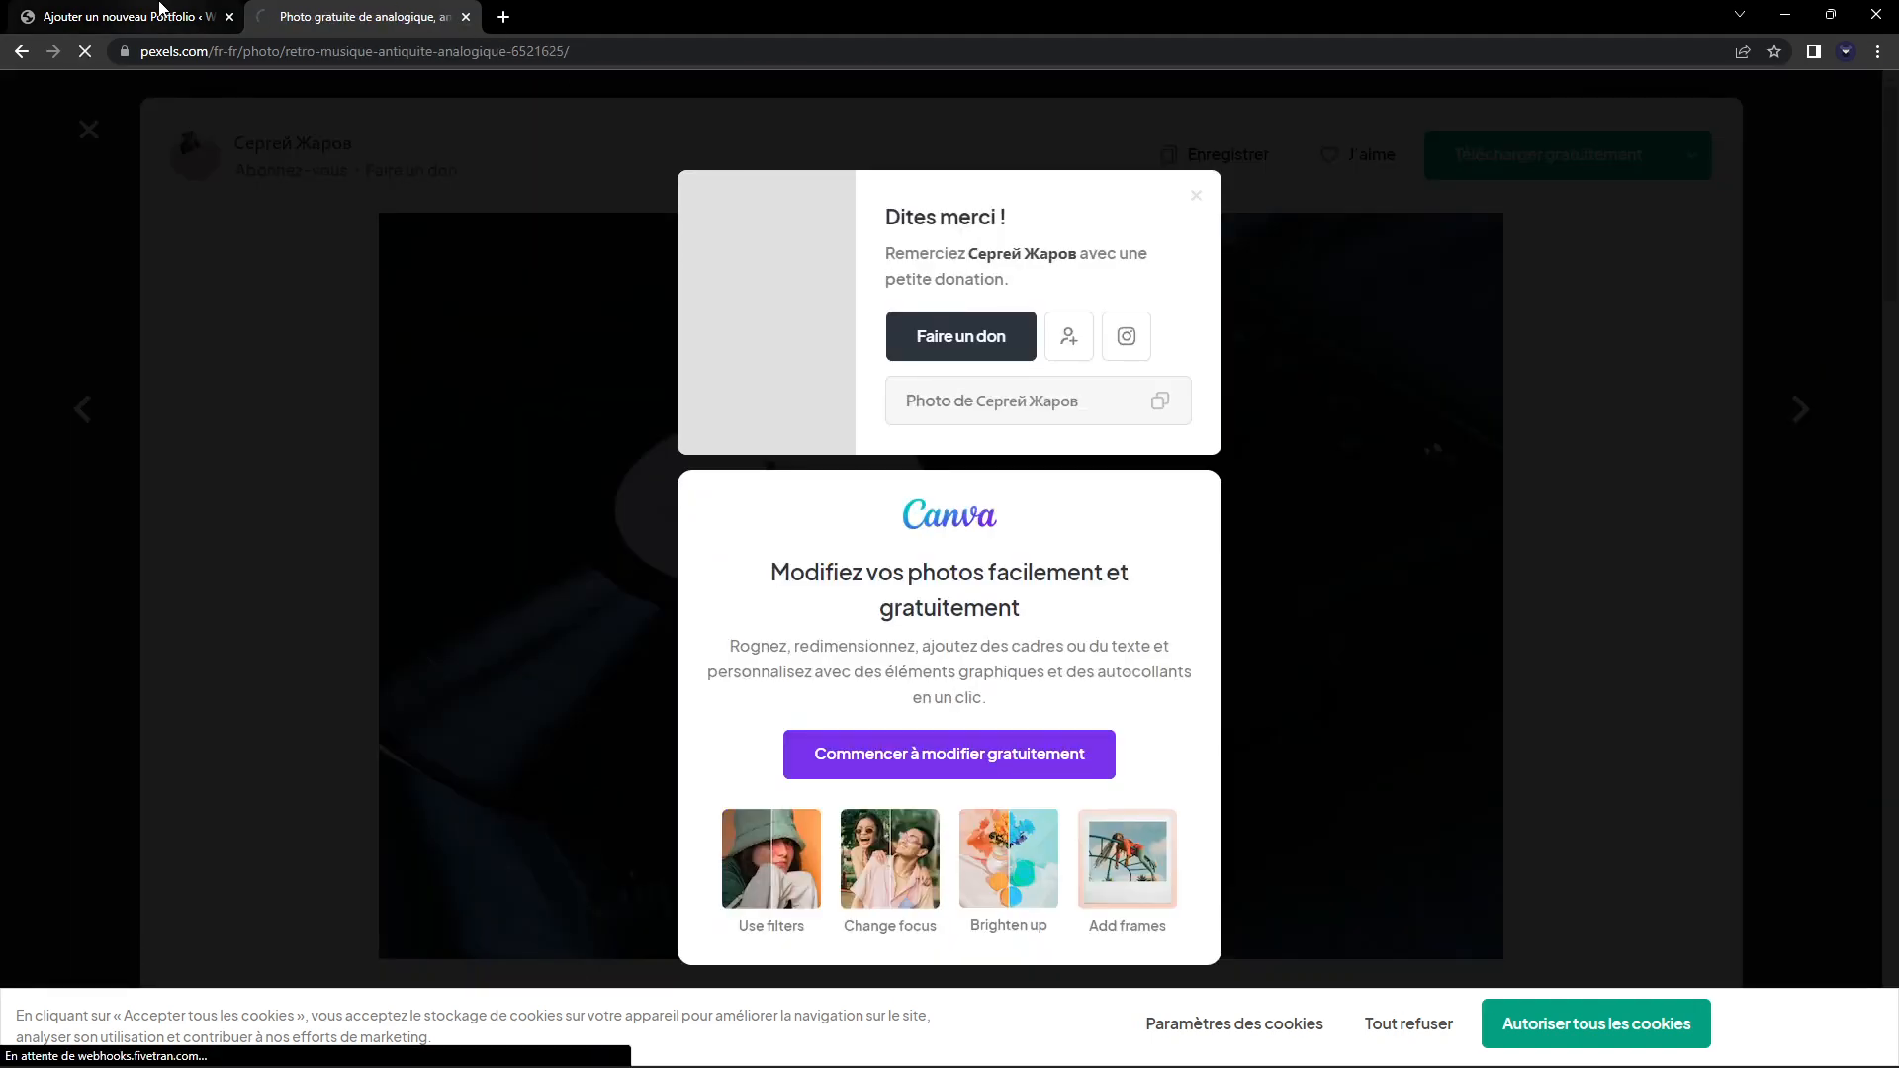
Return to the Projet 1 editor, upload the downloaded turntable photo and set it as the featured image
{"action": "left_click", "coordinate": [161, 12]}
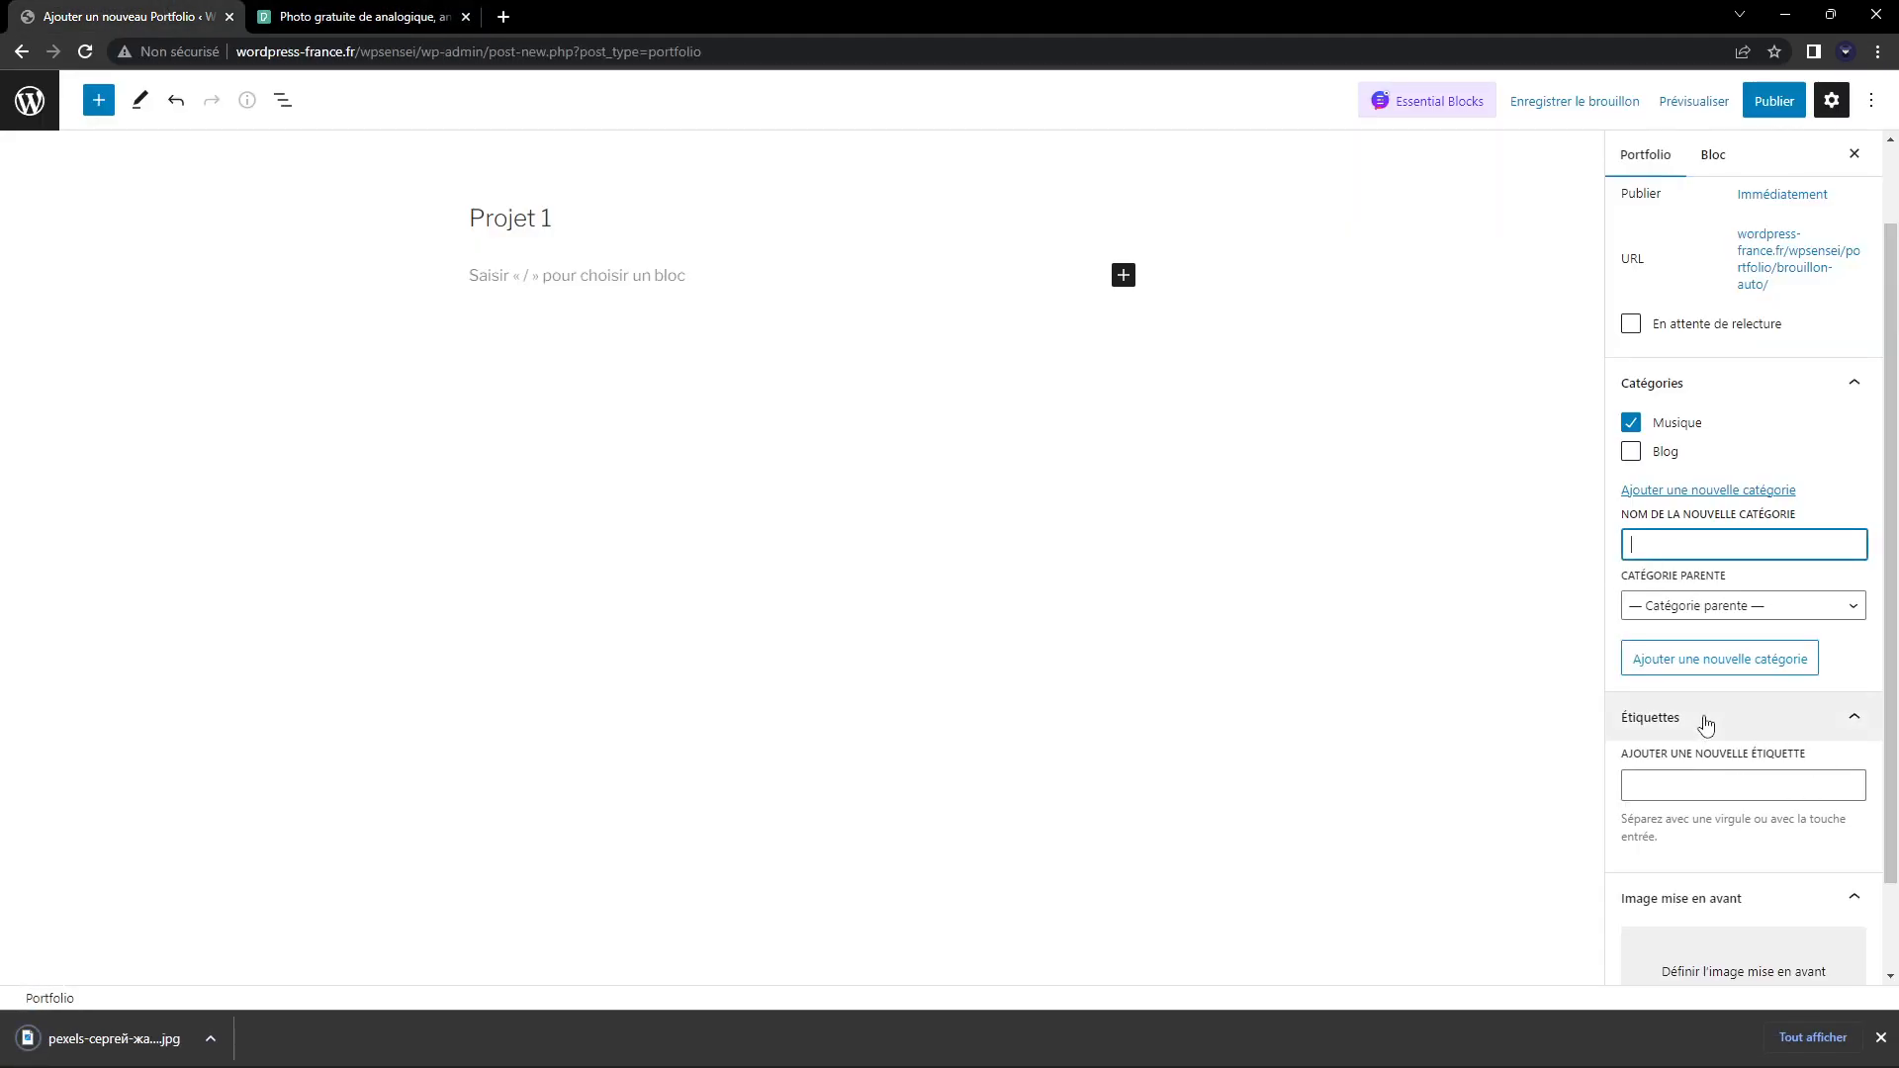
{"action": "scroll", "coordinate": [1741, 791], "scroll_direction": "down", "scroll_amount": 2}
{"action": "left_click", "coordinate": [1766, 870]}
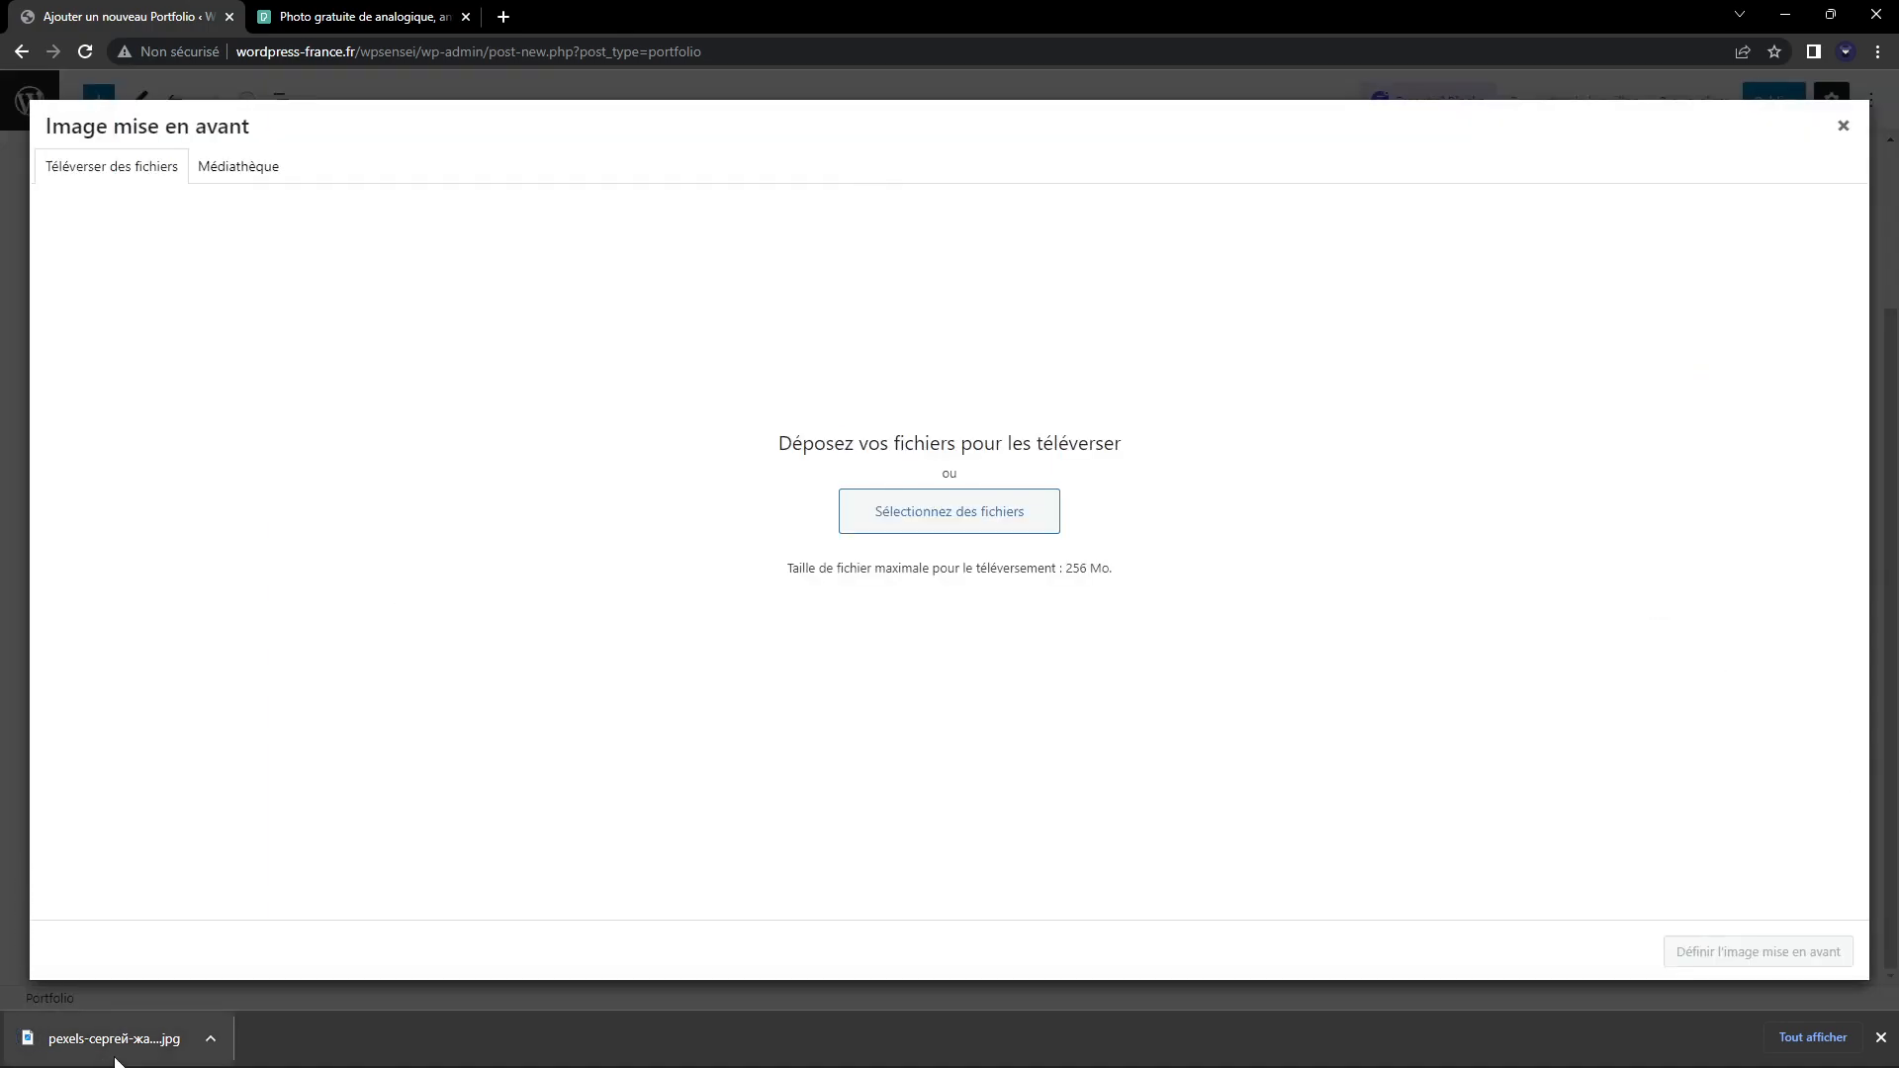
{"action": "left_click_drag", "start_coordinate": [119, 1052], "coordinate": [644, 621]}
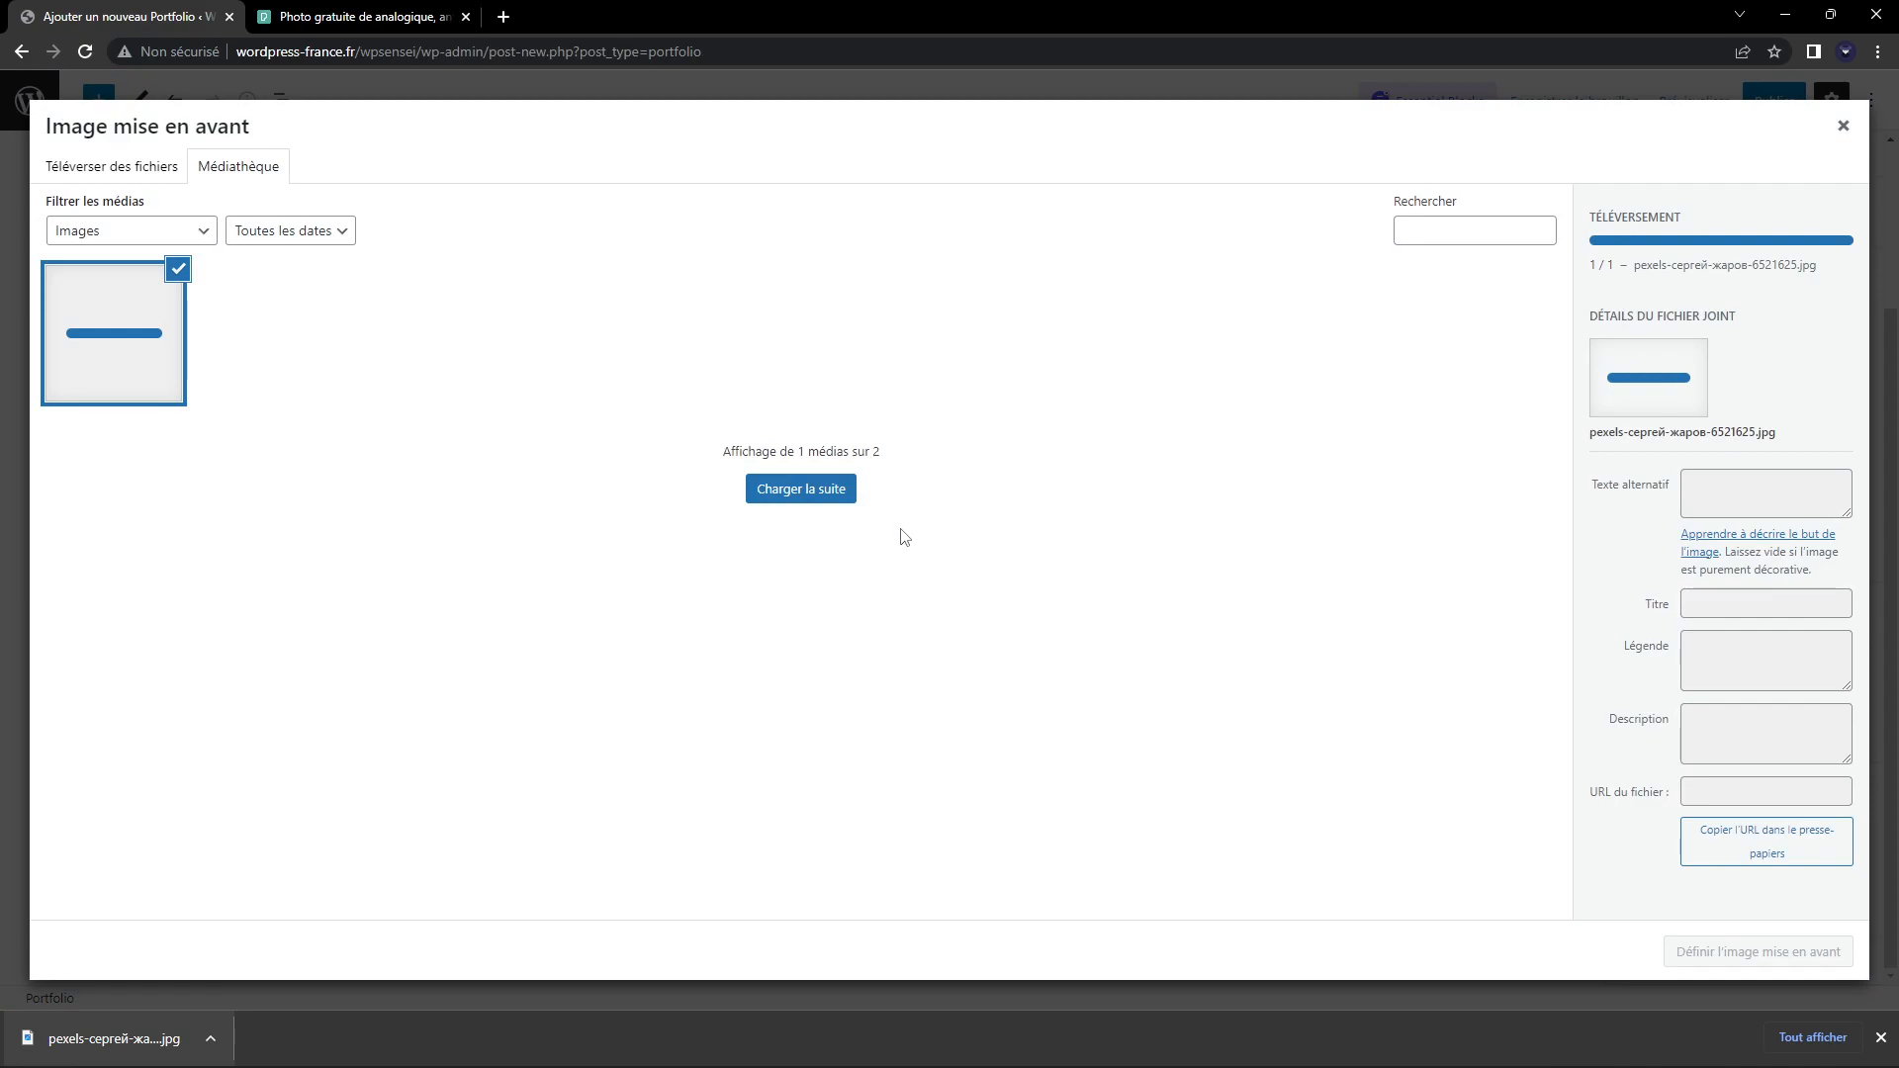
{"action": "left_click", "coordinate": [1734, 947]}
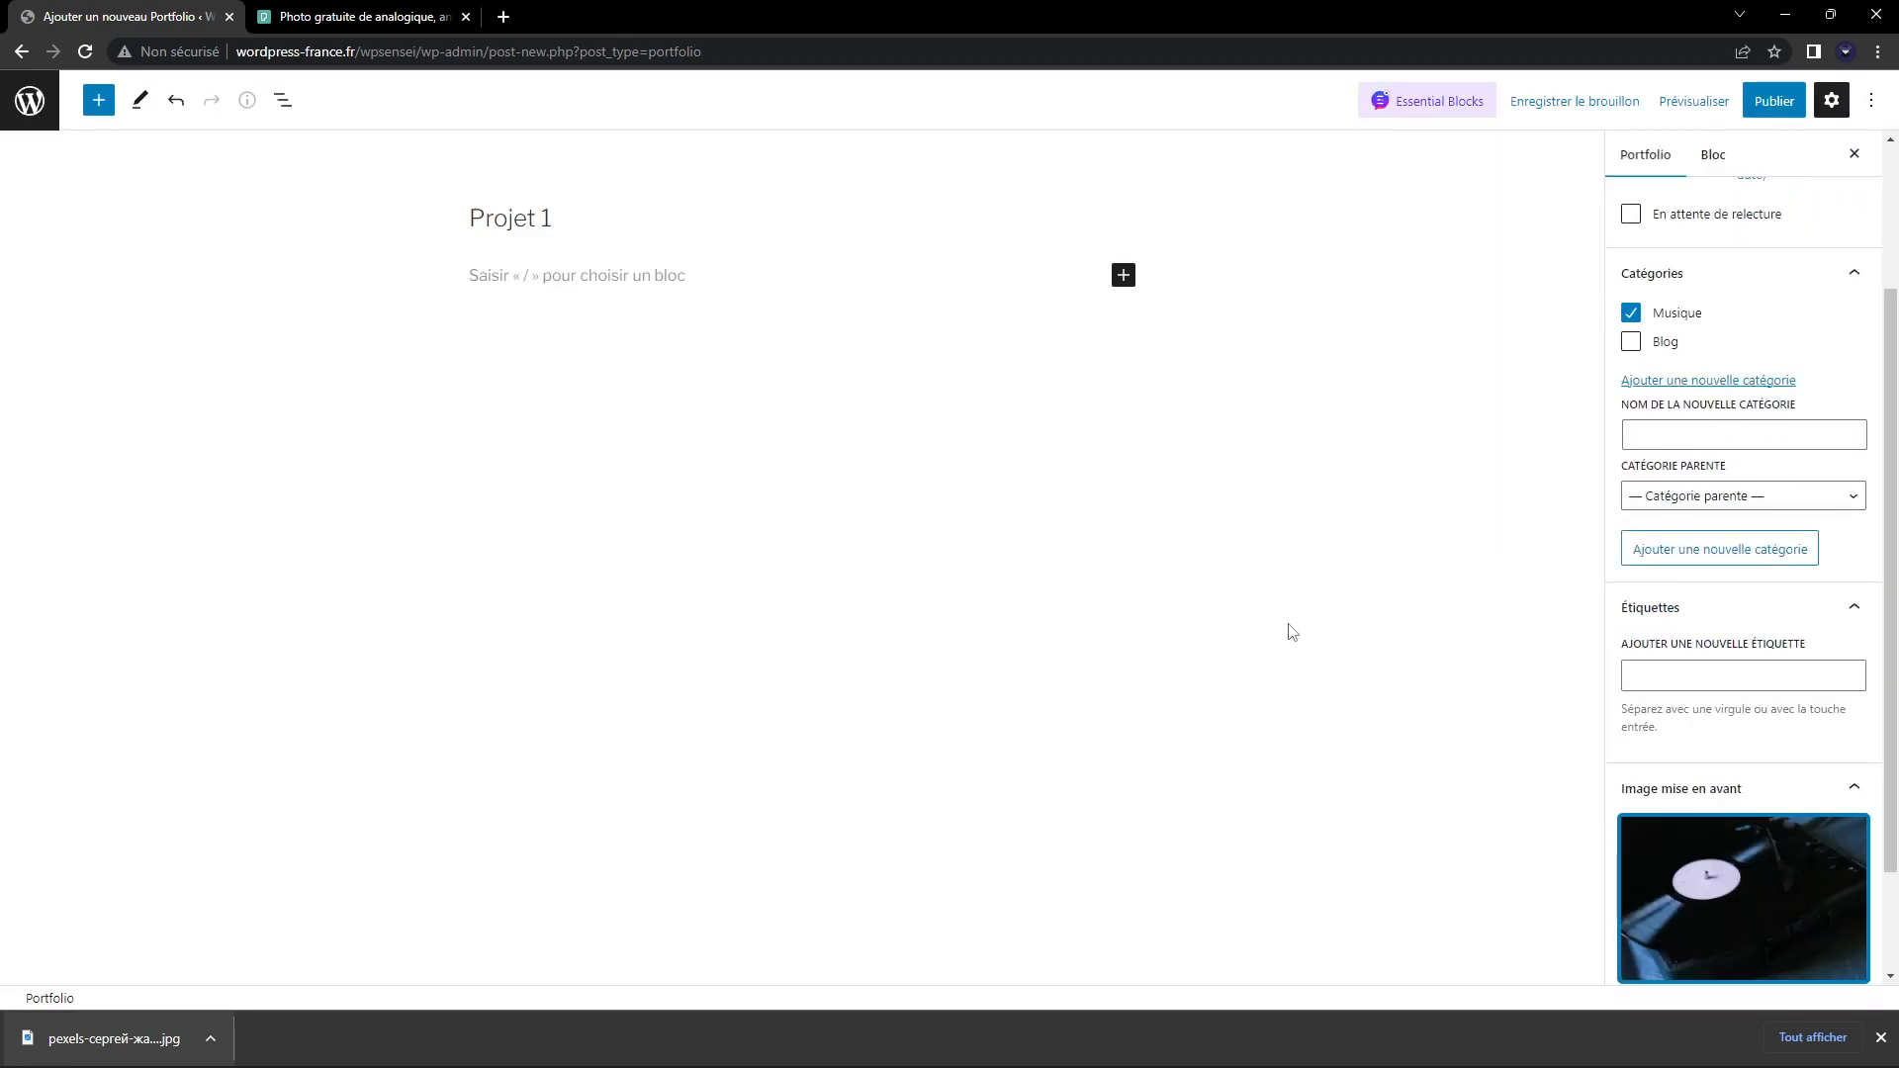
Search for lorem ipsum in a new browser tab, open lipsum.com and generate placeholder paragraphs
{"action": "left_click", "coordinate": [504, 17]}
{"action": "type", "text": "lorem ipsuim"}
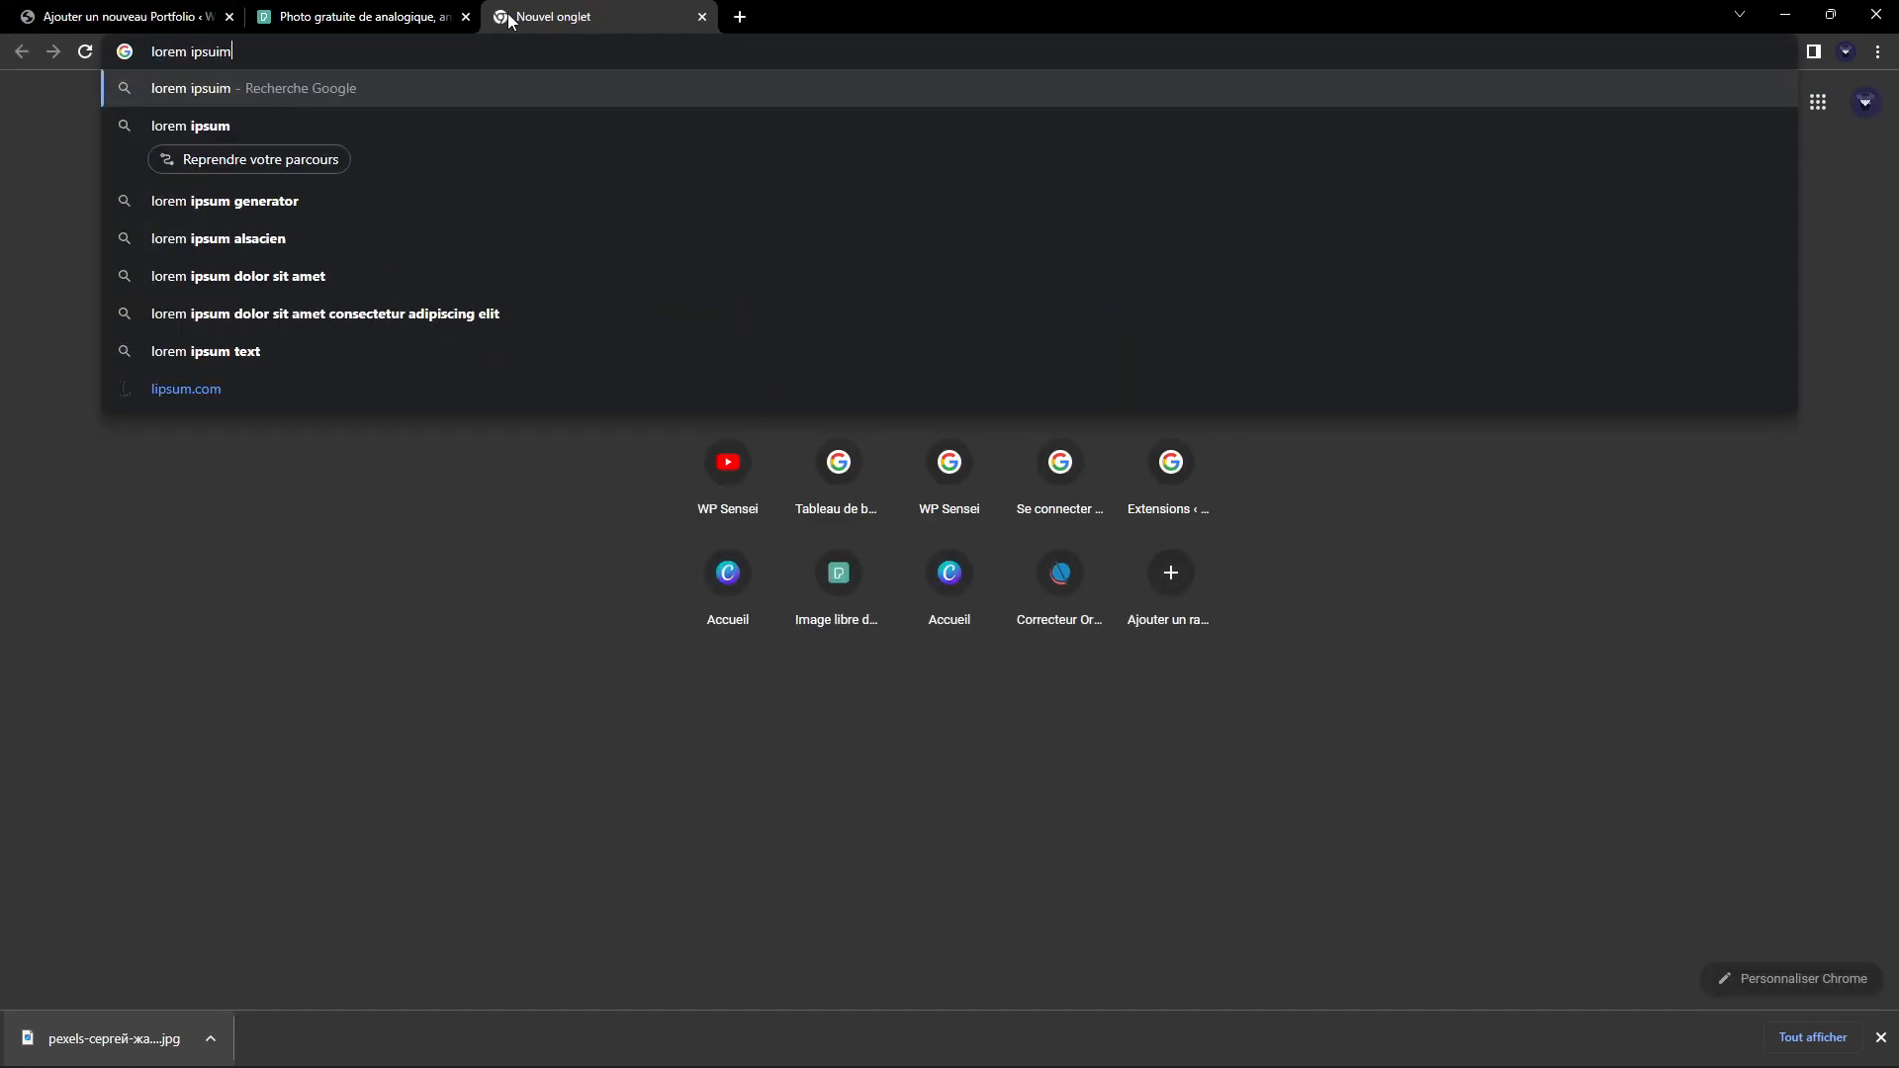
{"action": "key", "text": "Return"}
{"action": "left_click", "coordinate": [475, 313]}
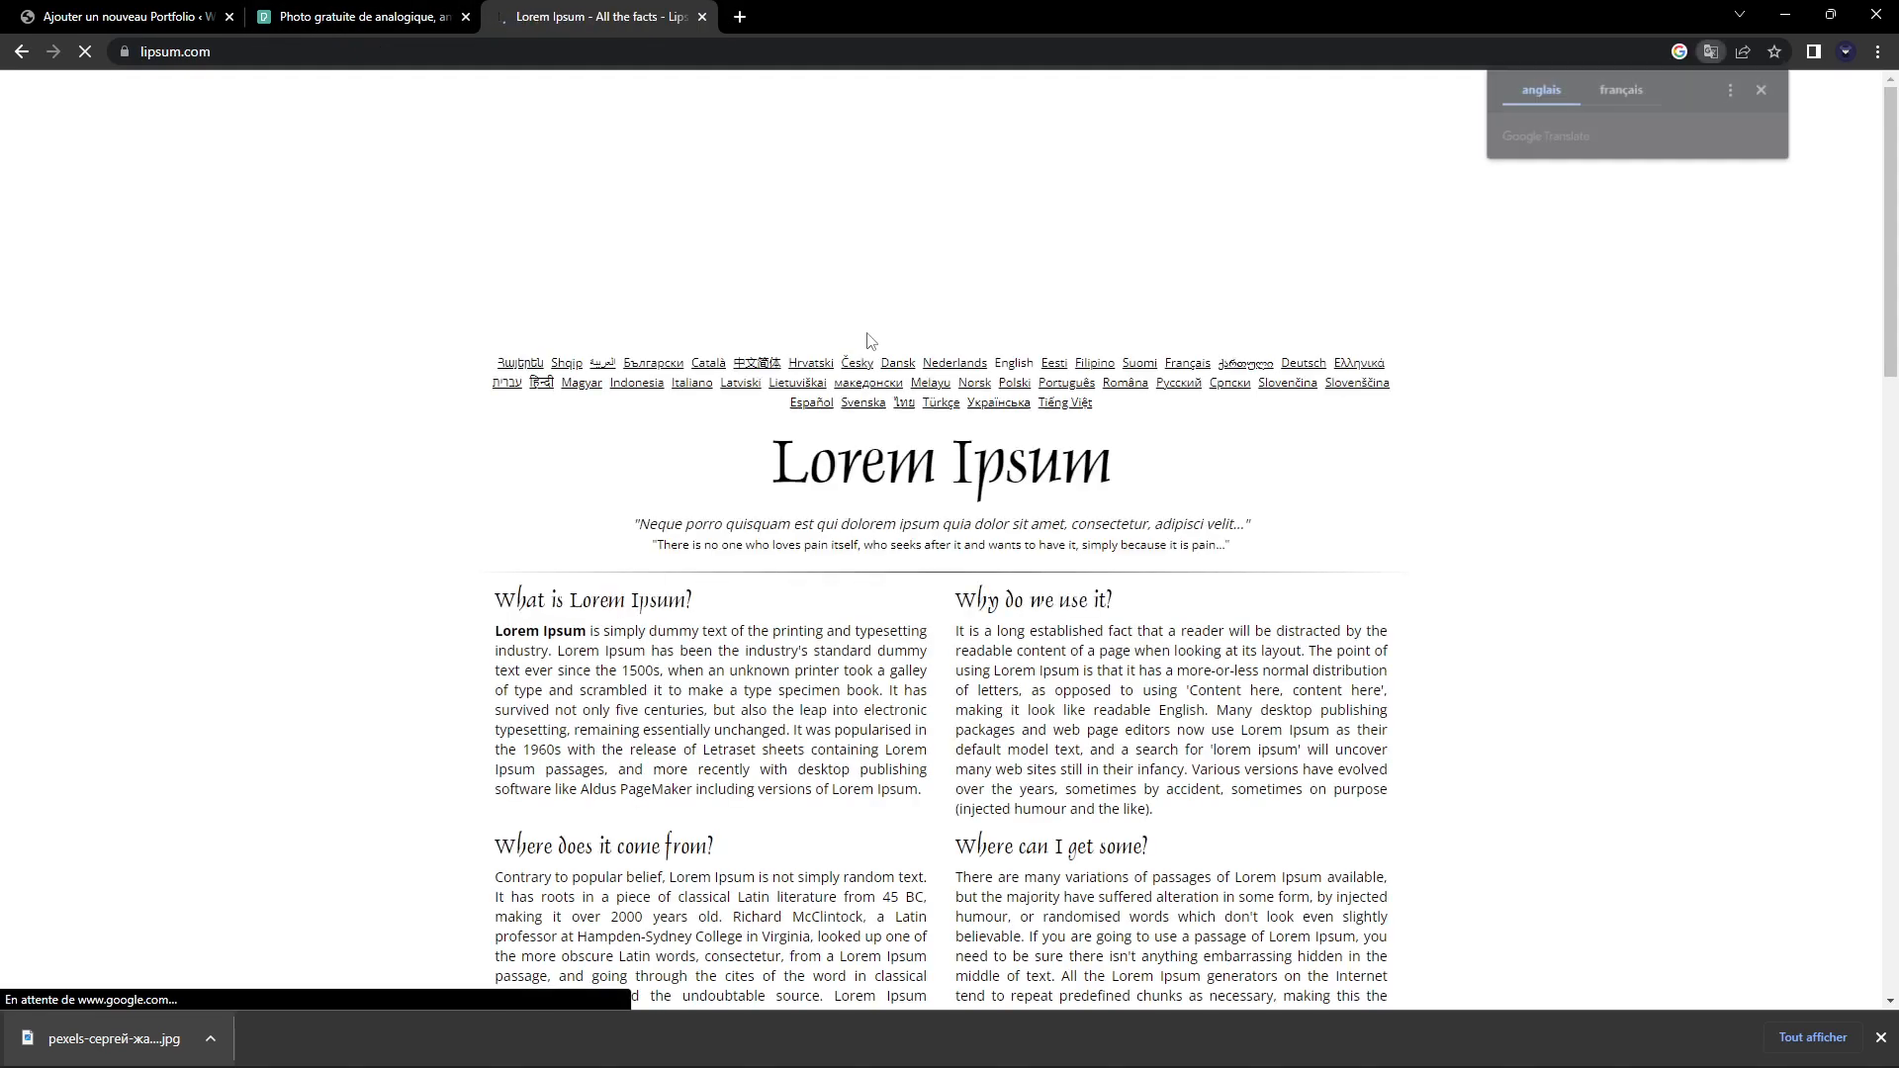
{"action": "scroll", "coordinate": [870, 340], "scroll_direction": "down", "scroll_amount": 7}
{"action": "left_click", "coordinate": [1260, 491]}
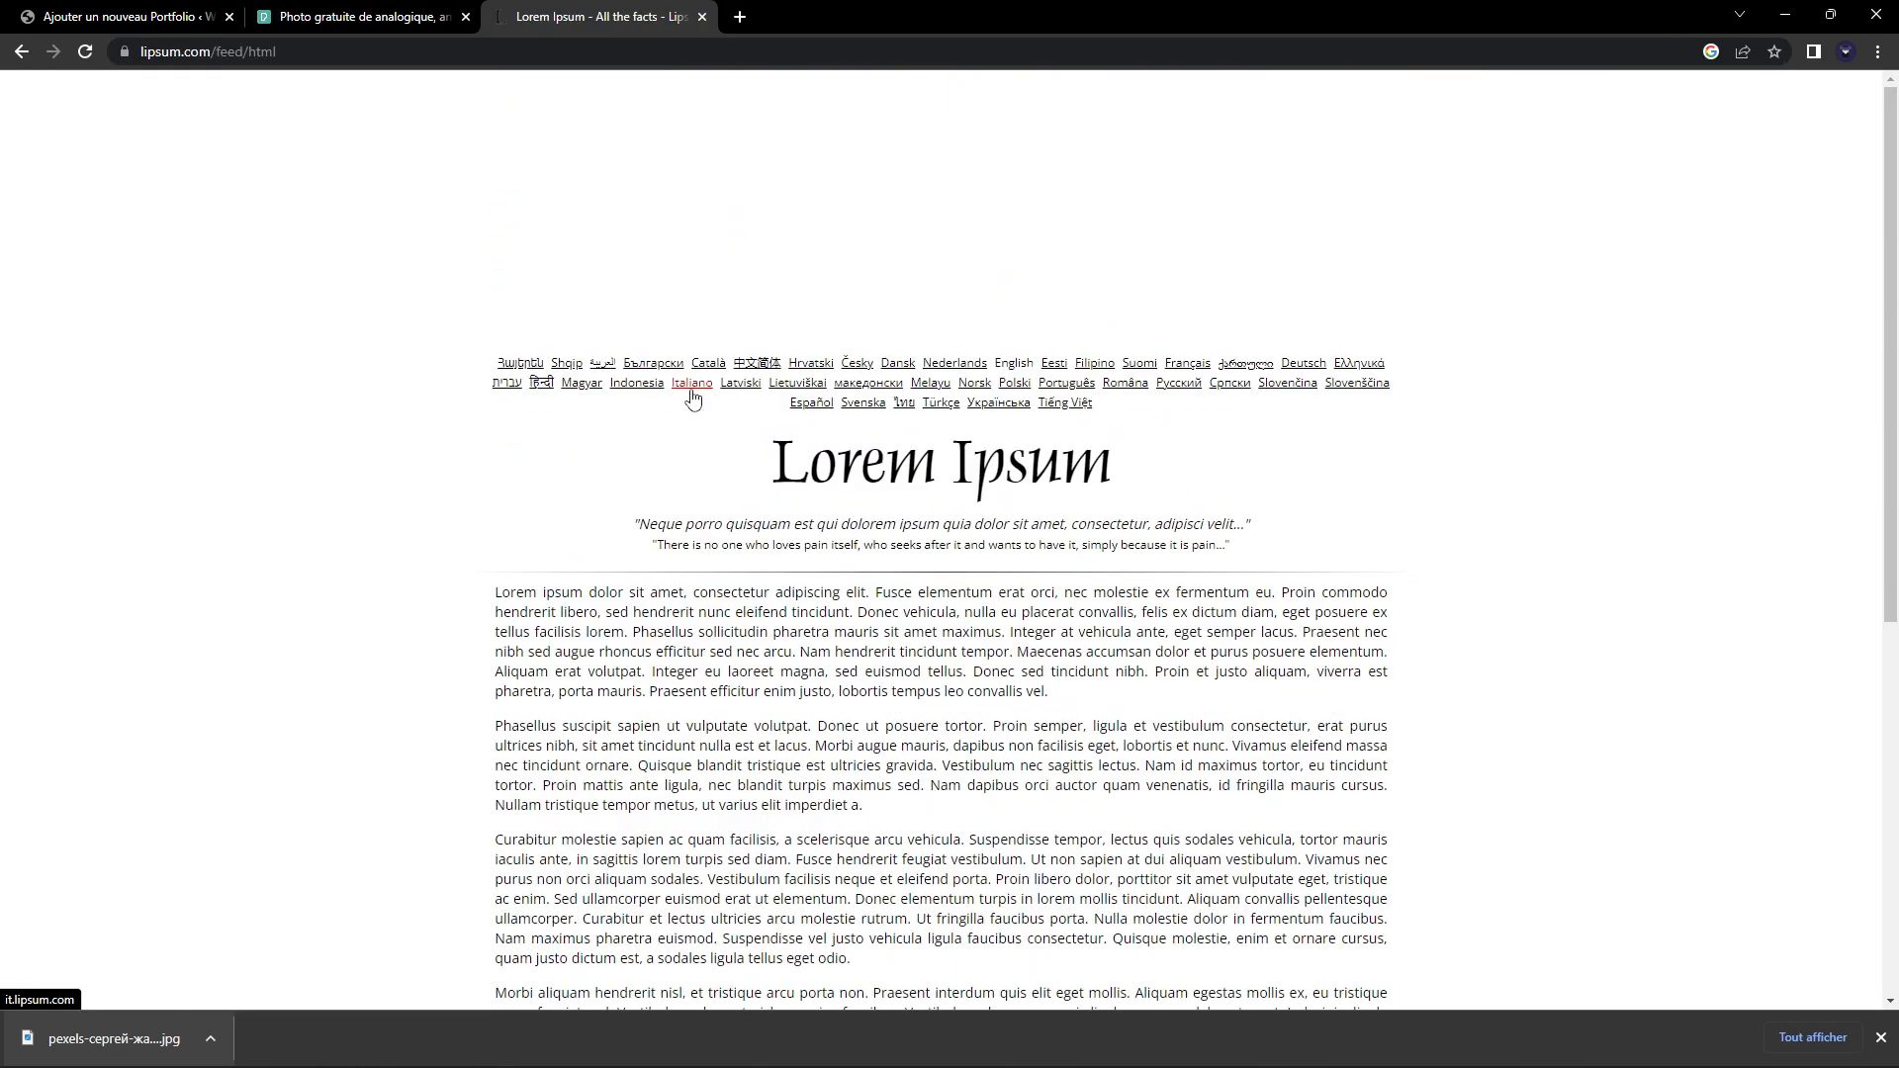
Copy the first two generated lorem ipsum paragraphs into the body of Projet 1
{"action": "left_click_drag", "start_coordinate": [491, 591], "coordinate": [974, 811]}
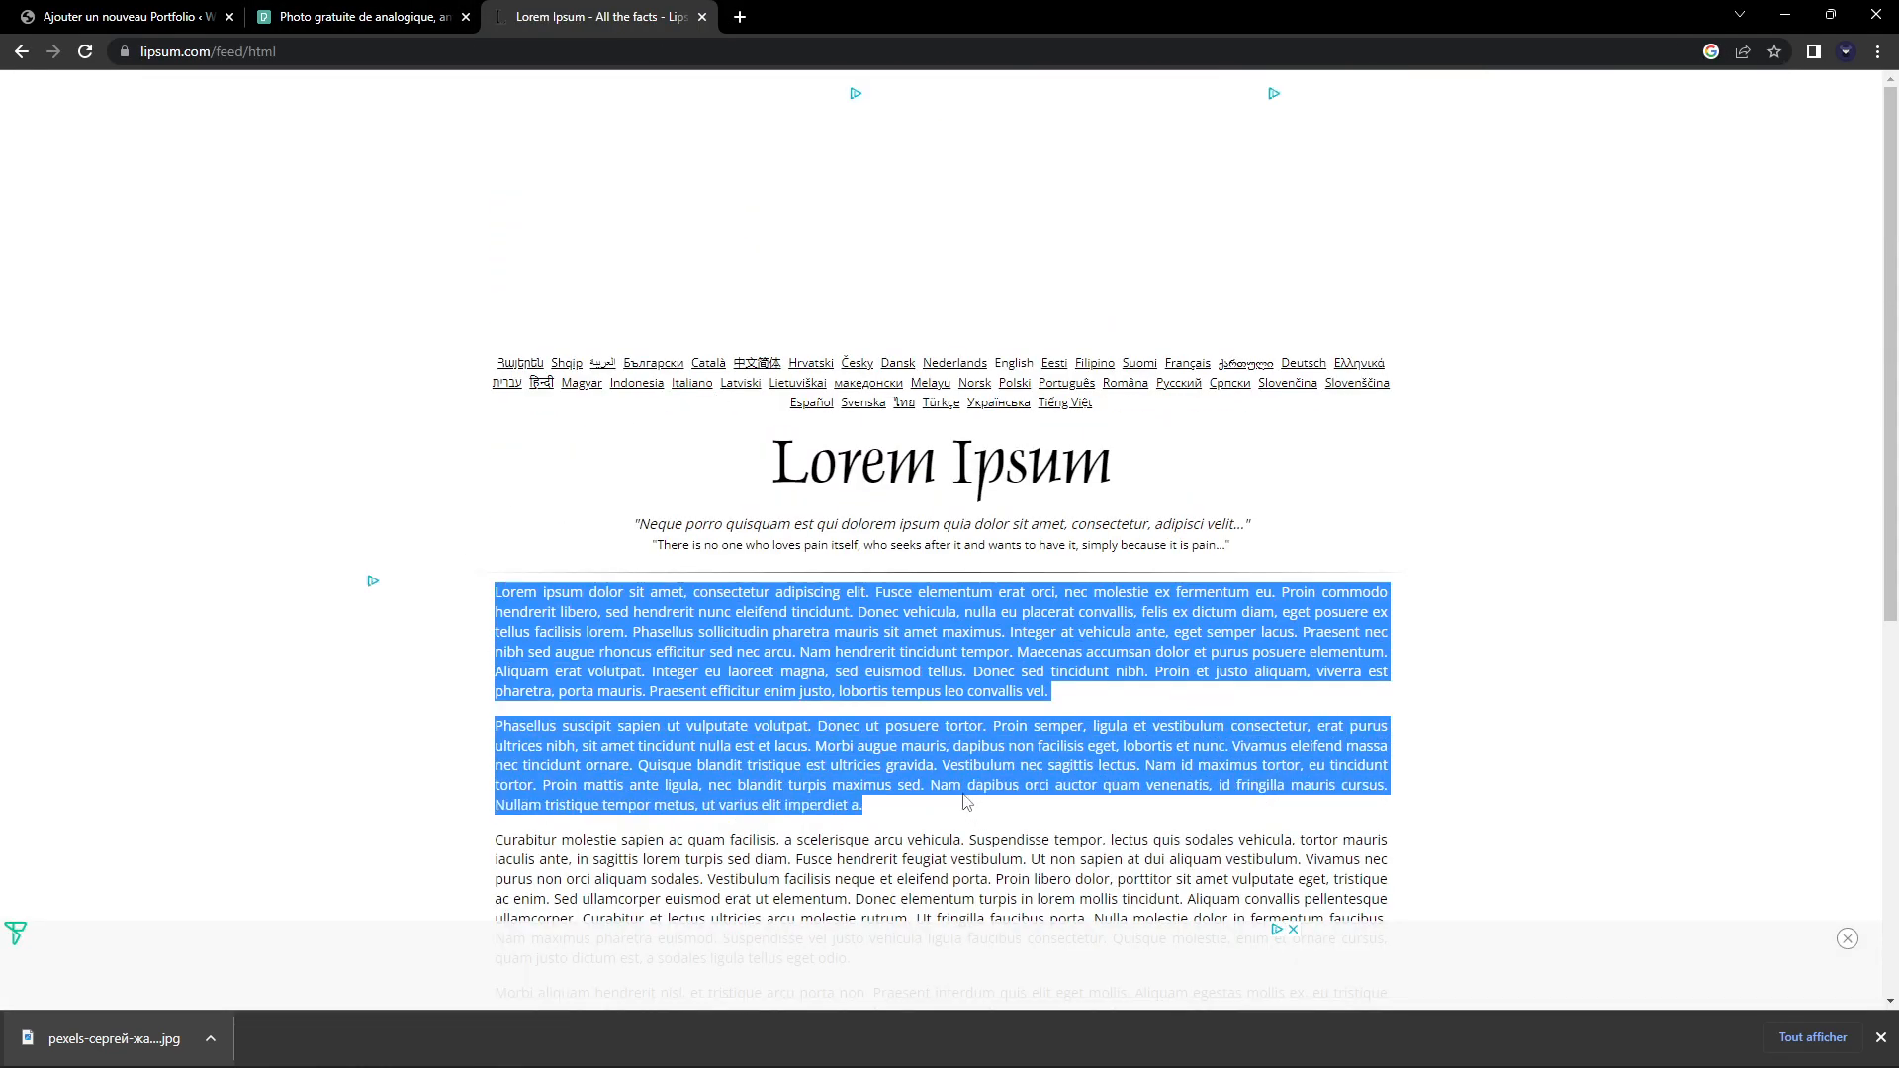
{"action": "key", "text": "ctrl+c"}
{"action": "key", "text": "ctrl+1"}
{"action": "left_click", "coordinate": [624, 270]}
{"action": "key", "text": "ctrl+v"}
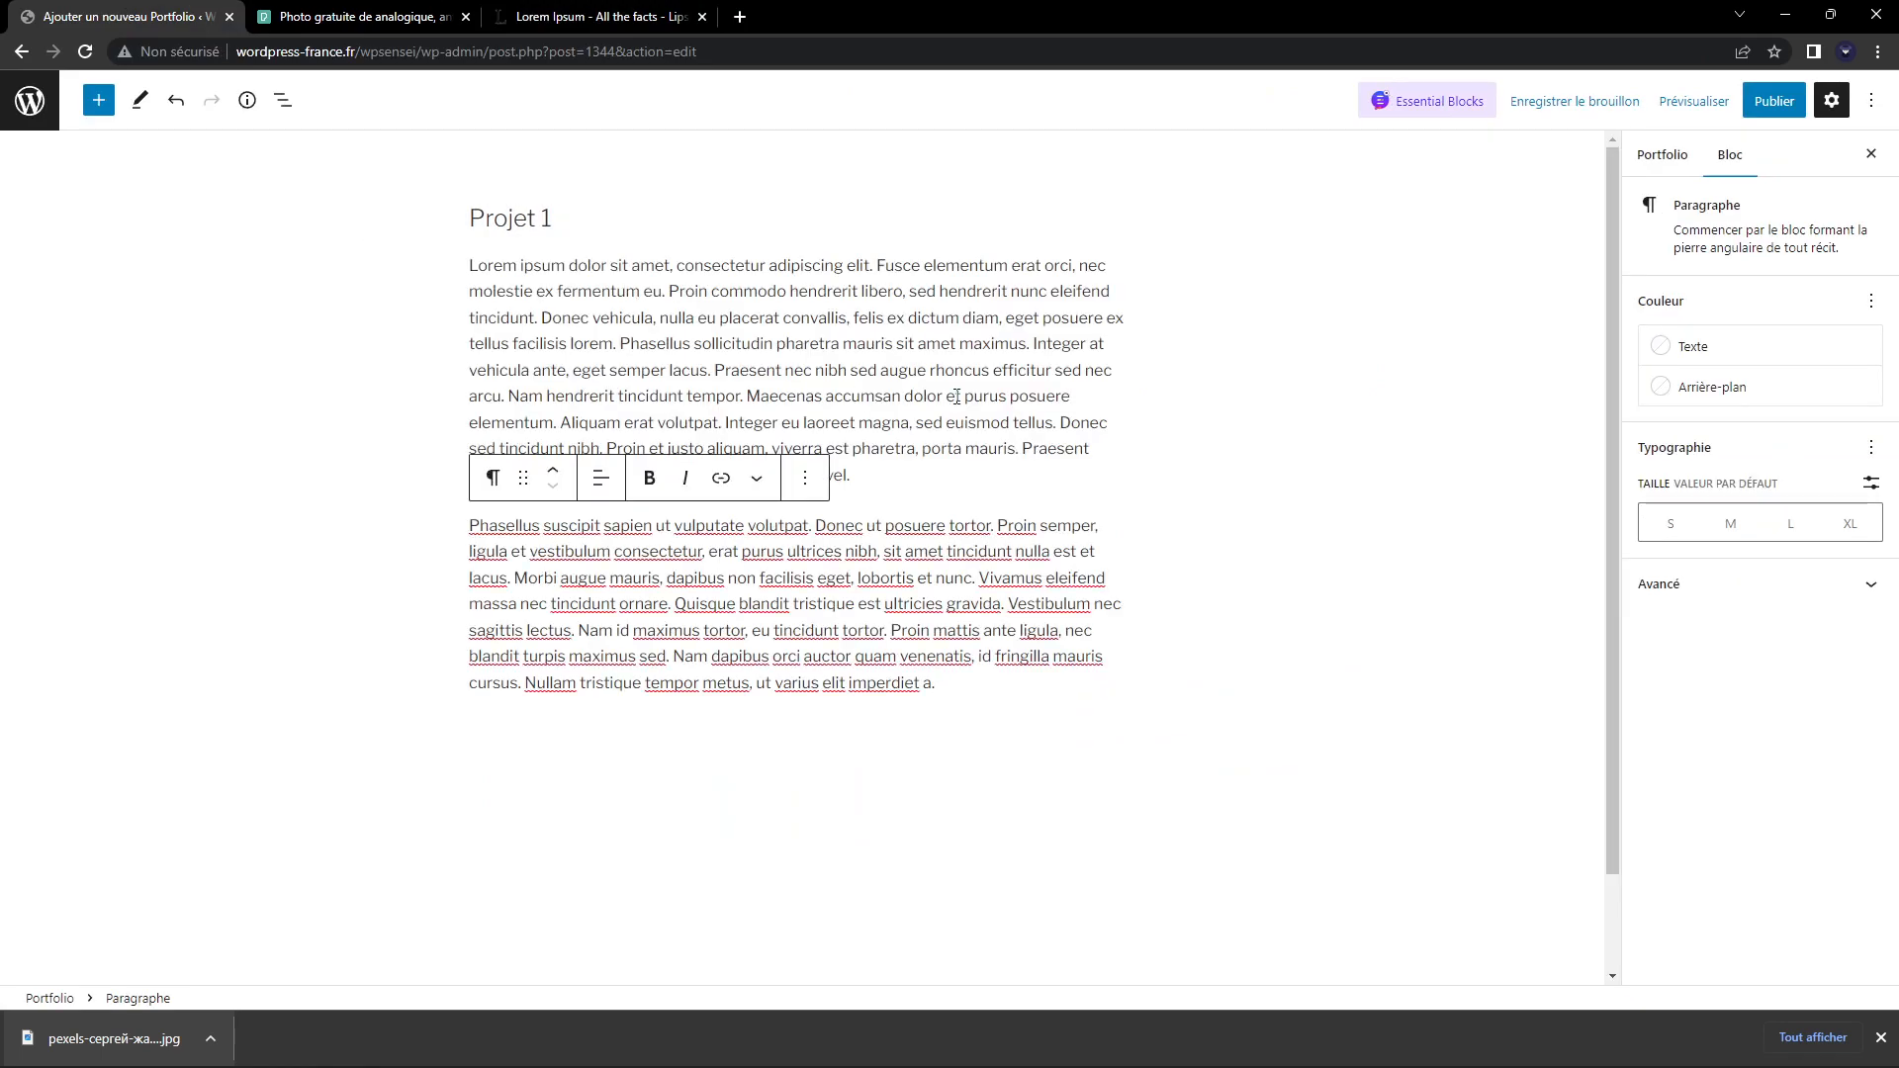
Publish the Projet 1 portfolio item
{"action": "left_click", "coordinate": [911, 397]}
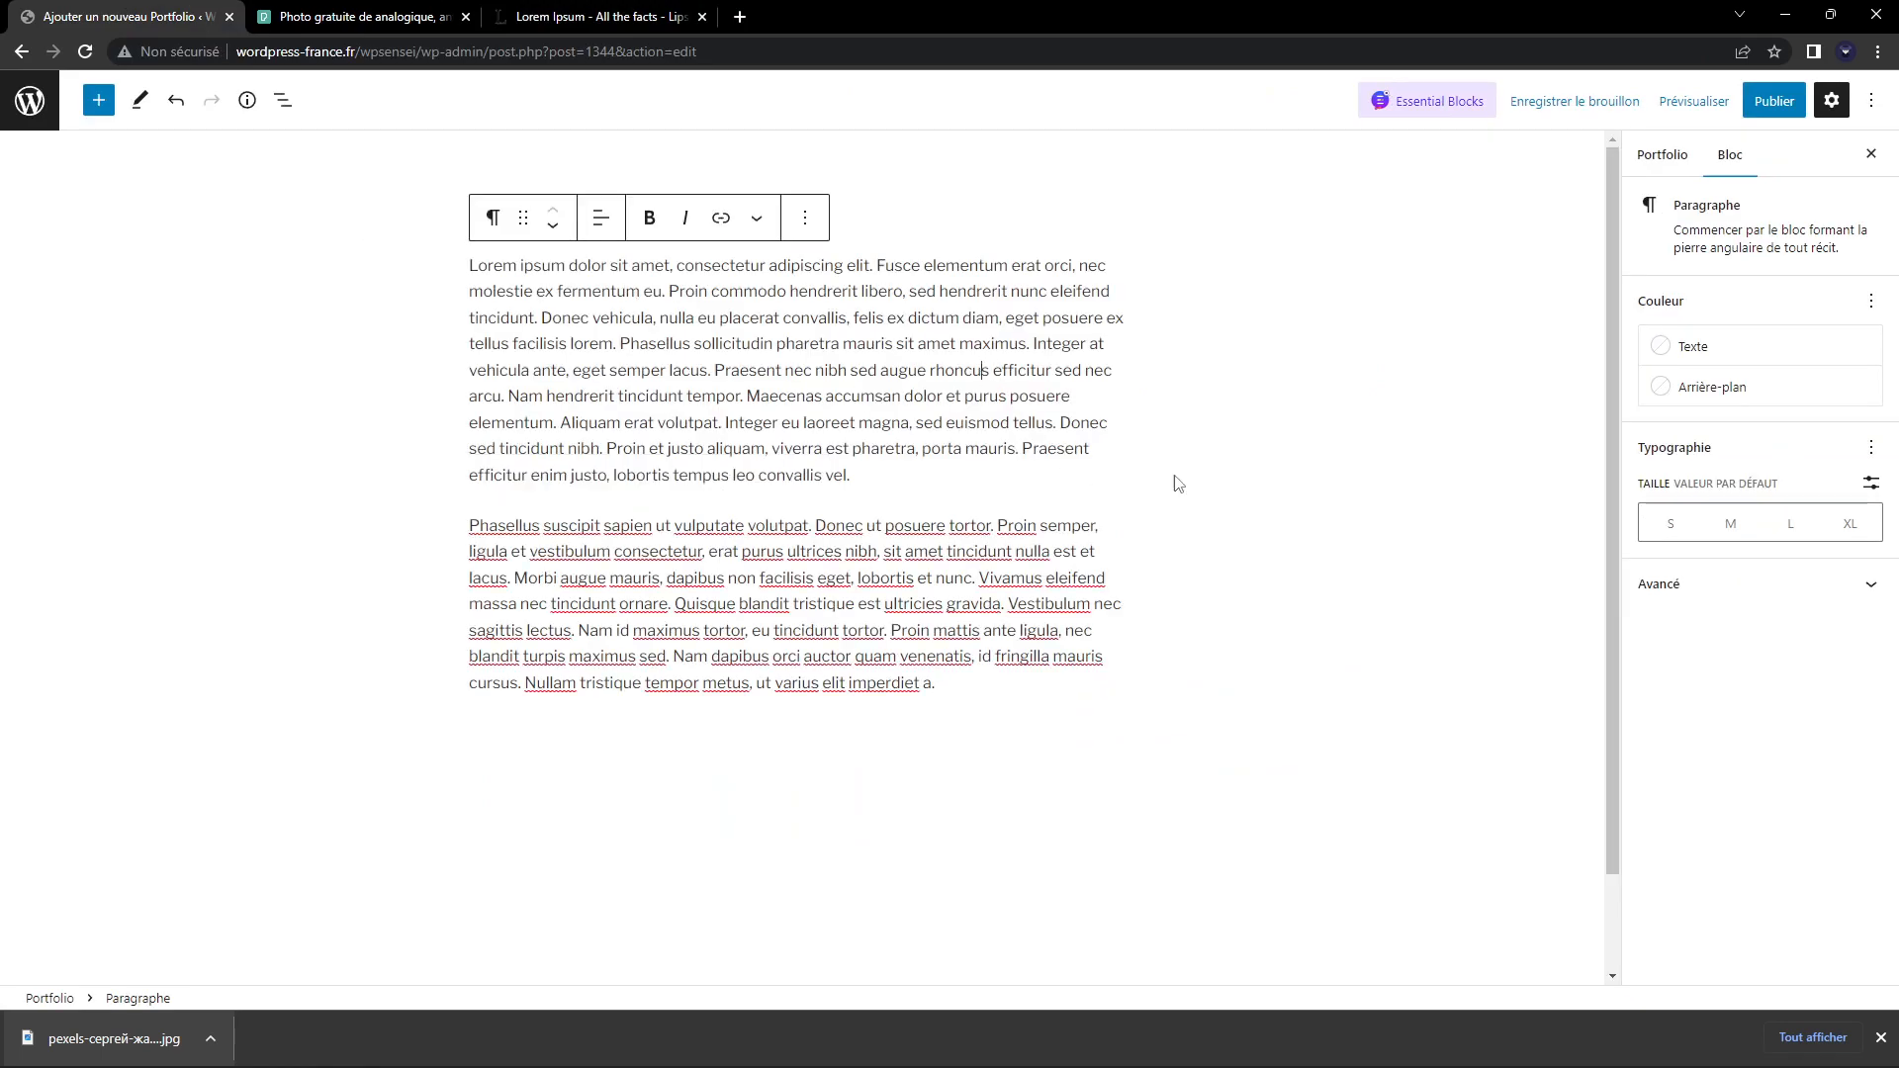
{"action": "left_click", "coordinate": [1774, 100]}
{"action": "left_click", "coordinate": [1697, 100]}
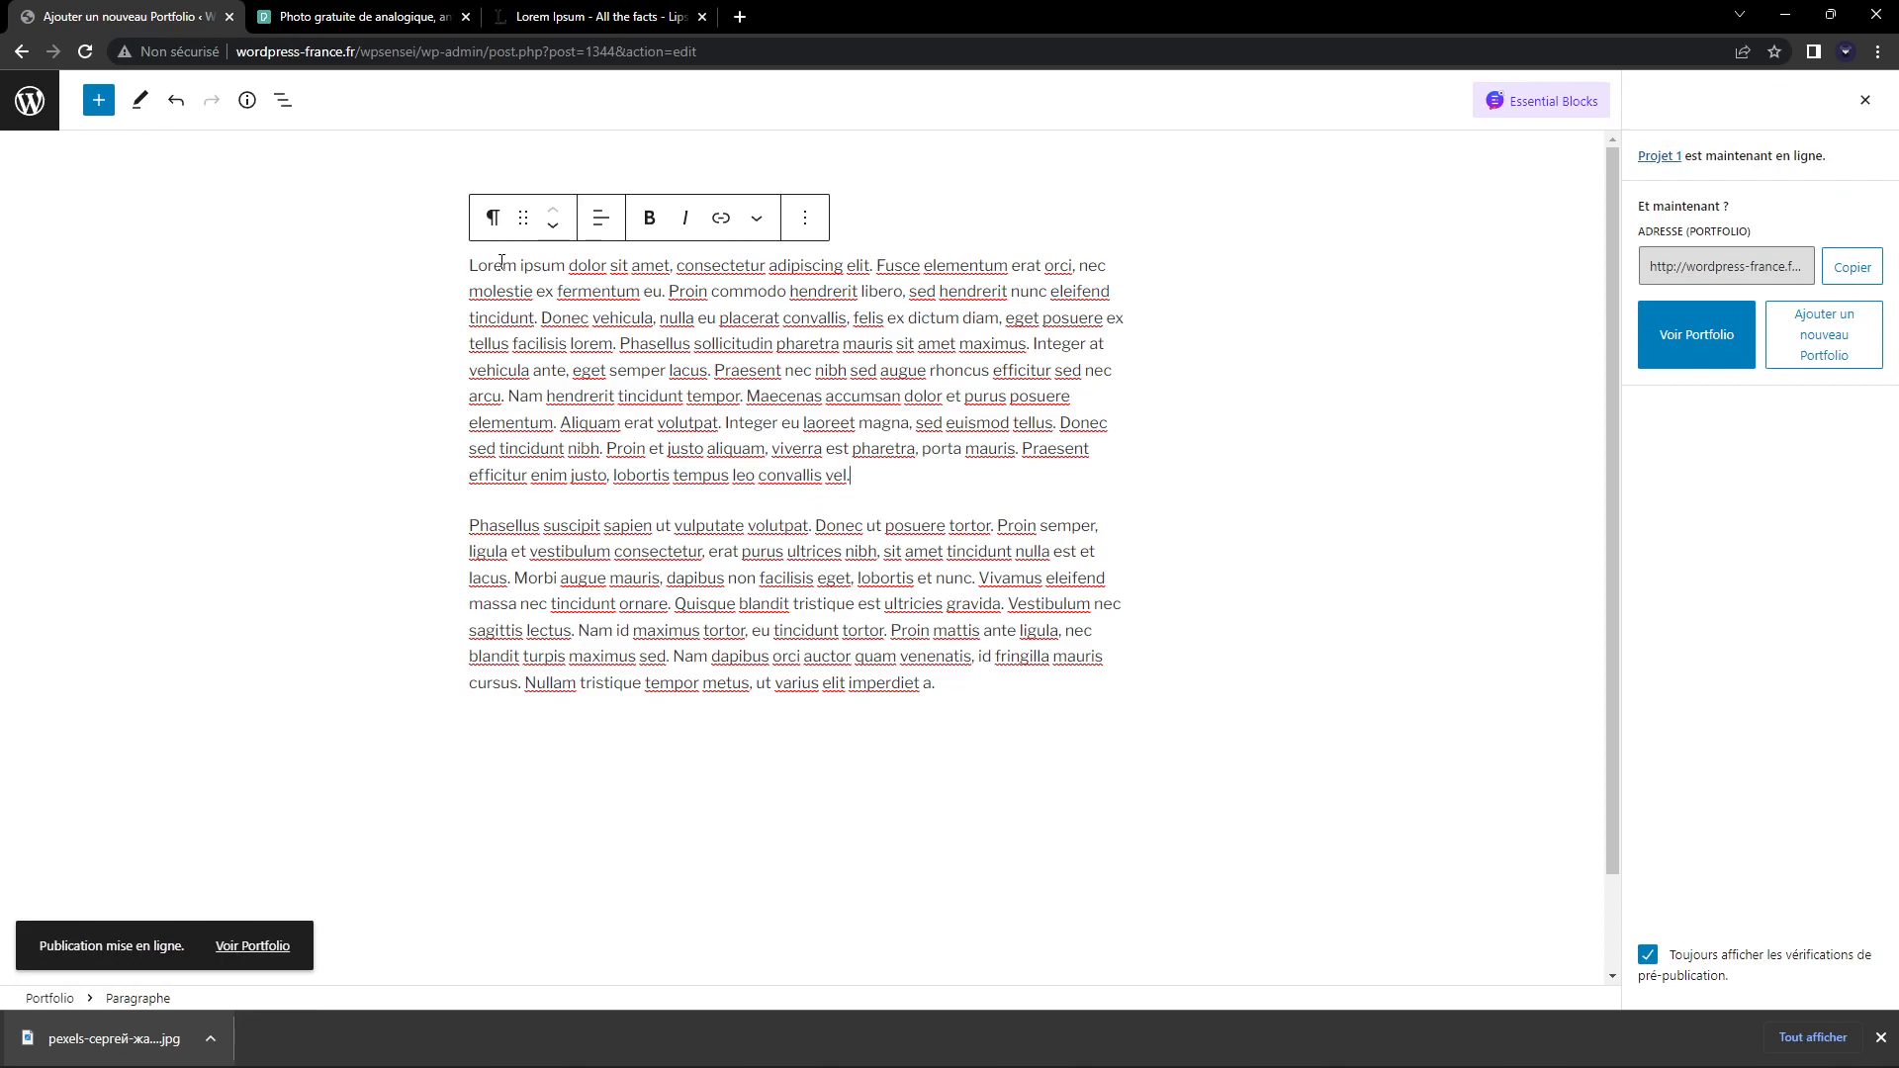
Copy the body's opening text from "Lorem ipsum" through "molestie ex fermentum" and expand the project's Extrait settings
{"action": "left_click_drag", "start_coordinate": [645, 293], "coordinate": [472, 269]}
{"action": "key", "text": "ctrl+c"}
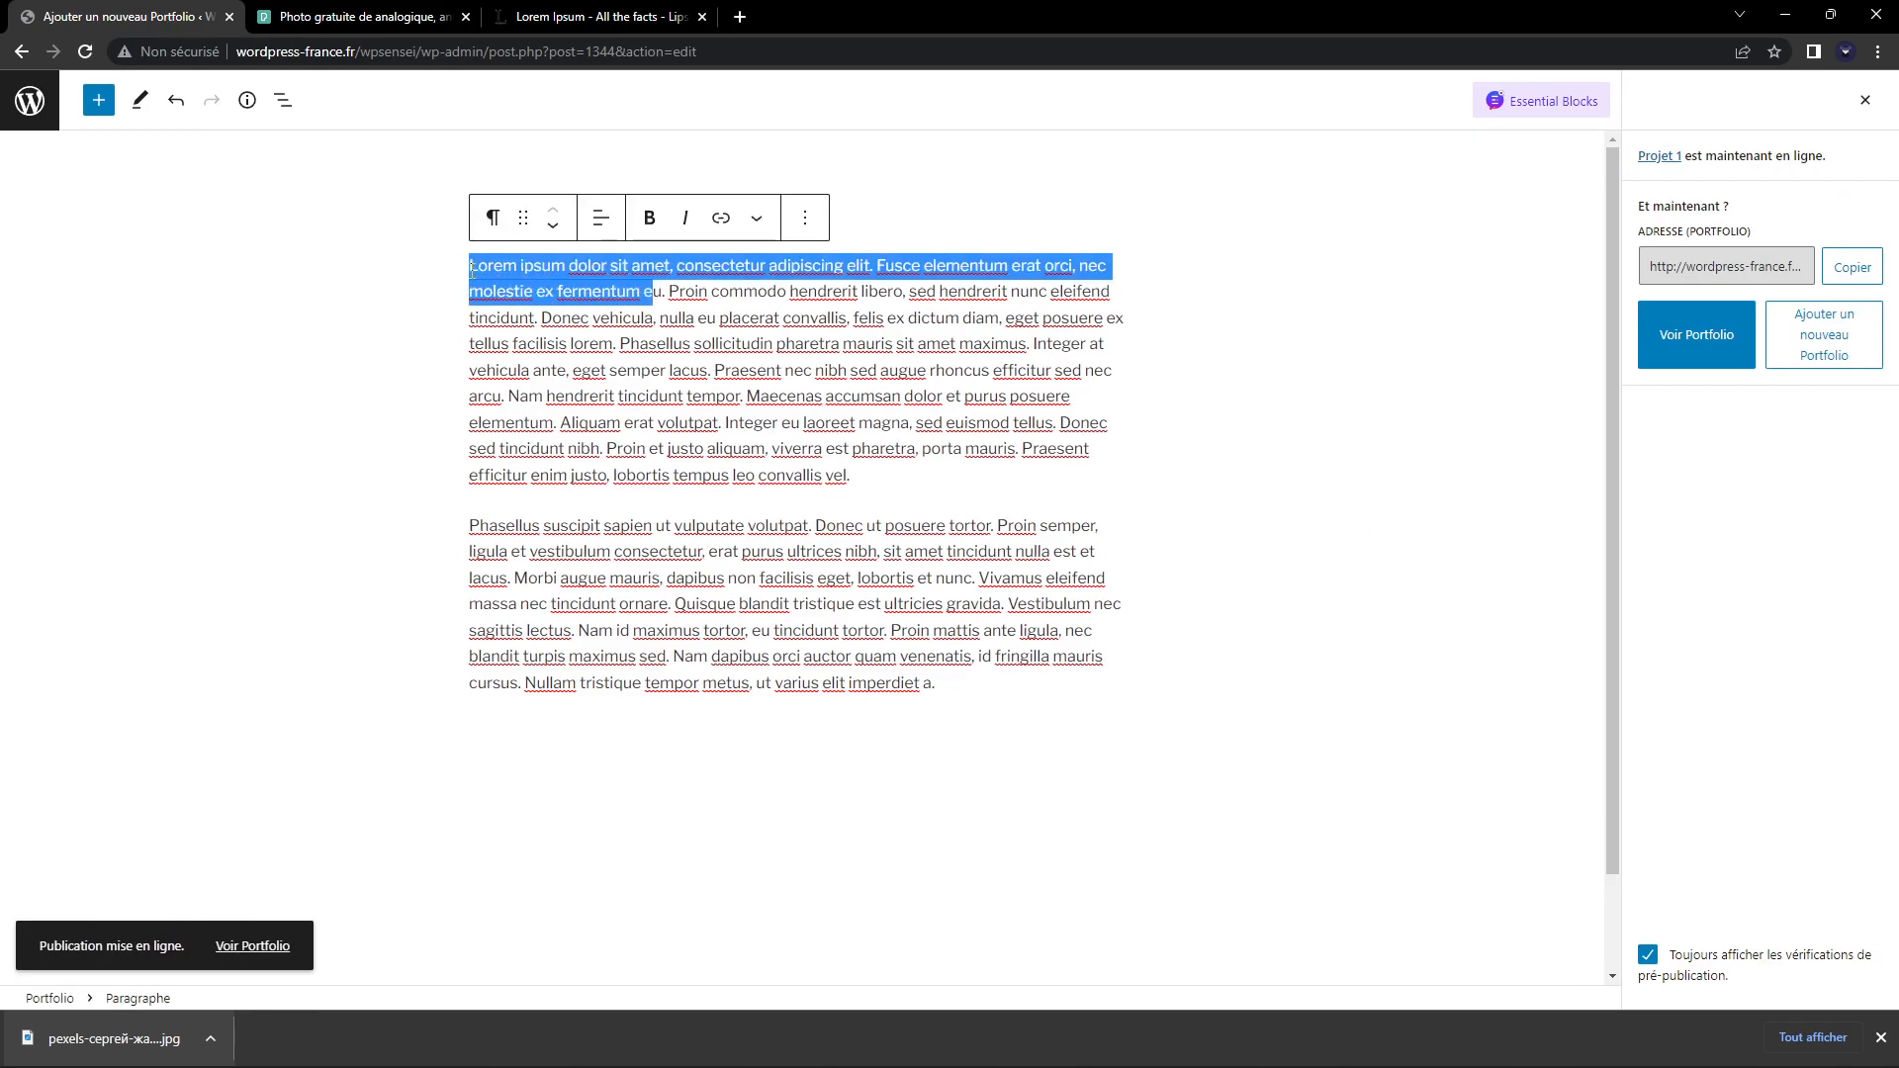
{"action": "left_click", "coordinate": [1866, 100]}
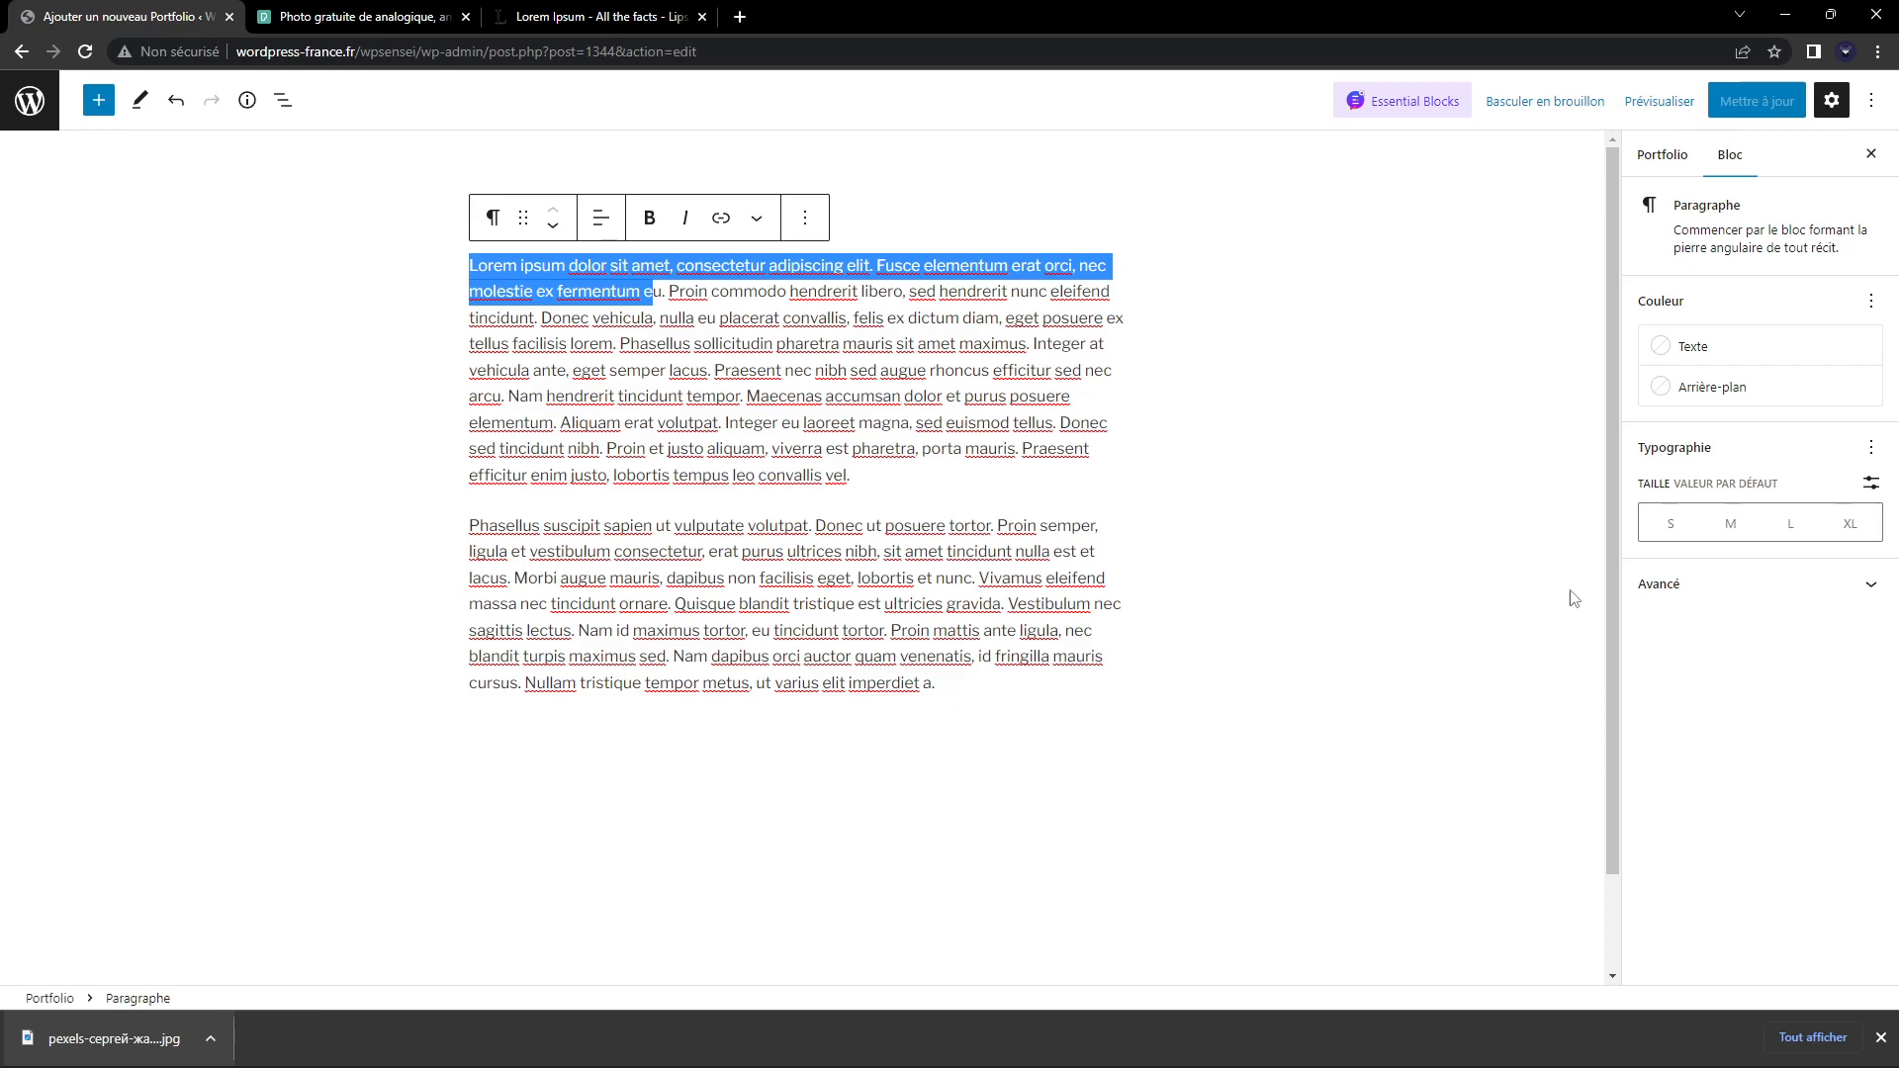
{"action": "left_click", "coordinate": [1667, 158]}
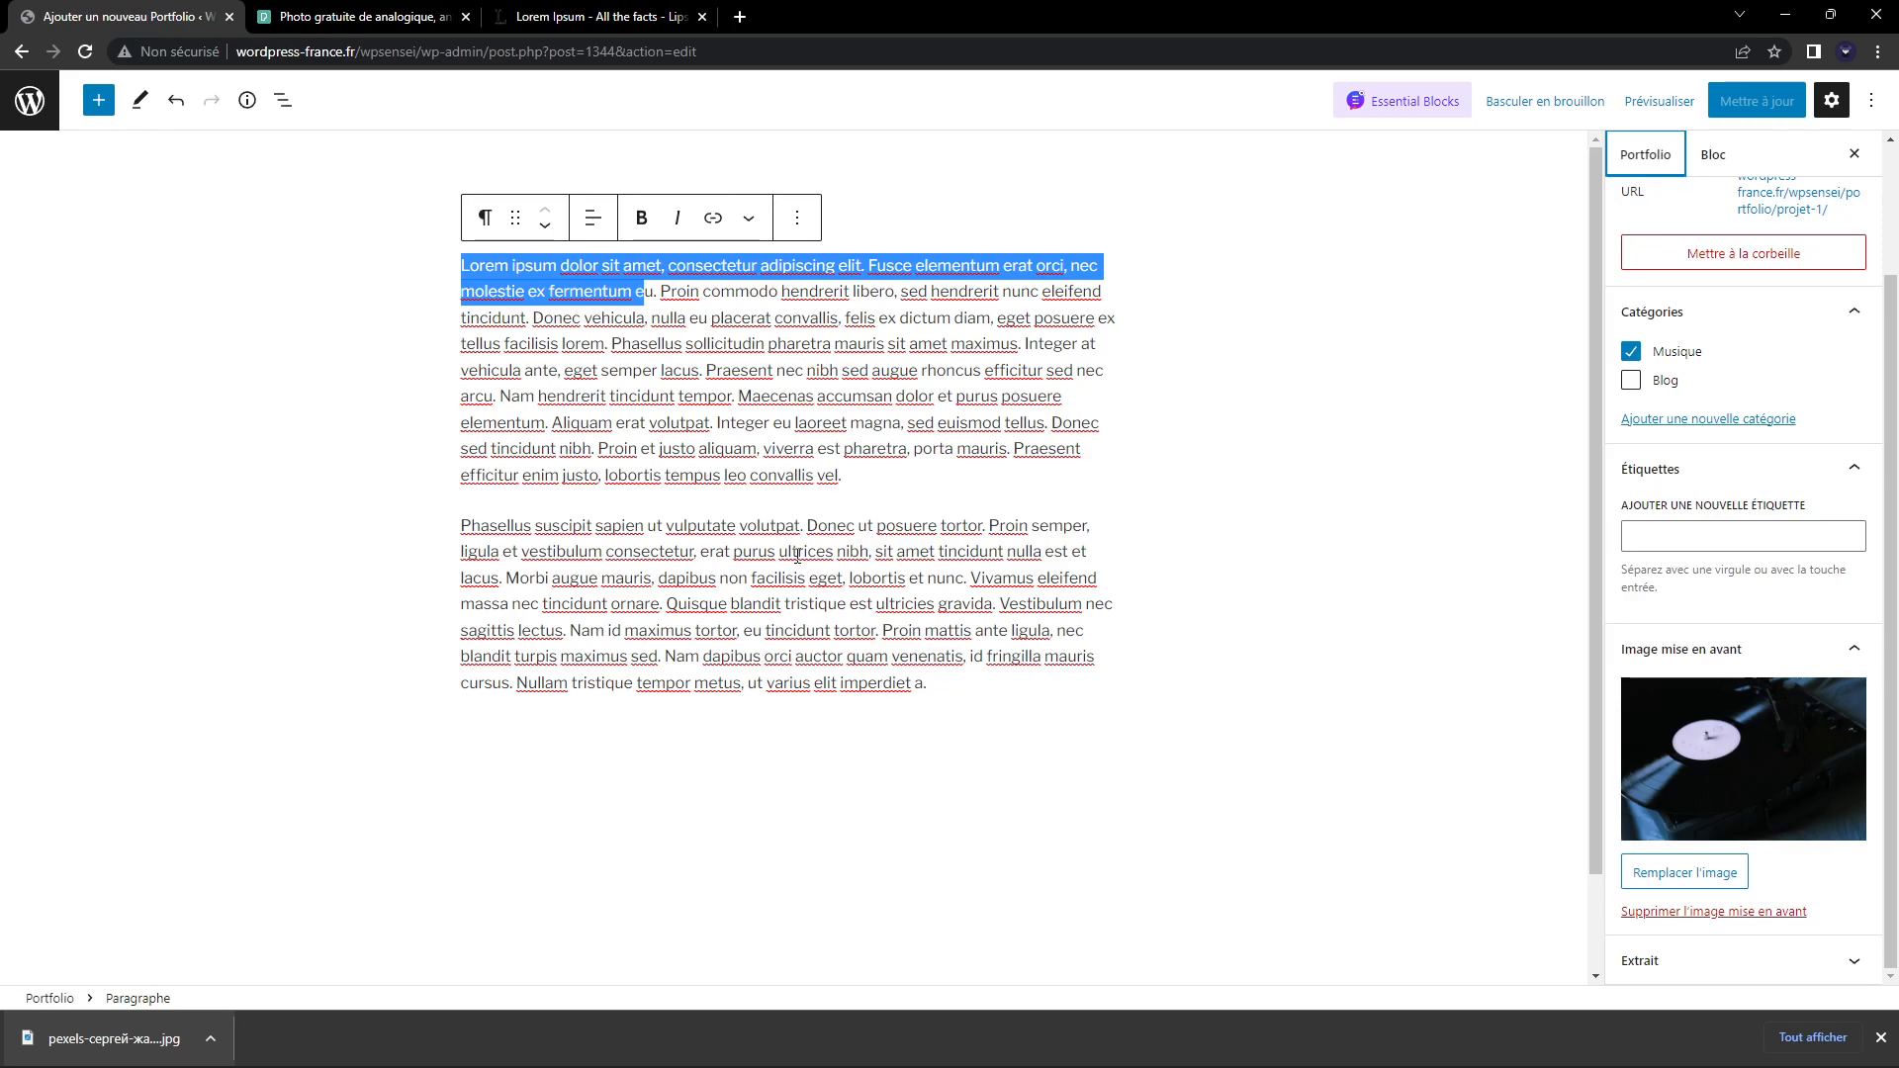
{"action": "left_click", "coordinate": [1691, 965]}
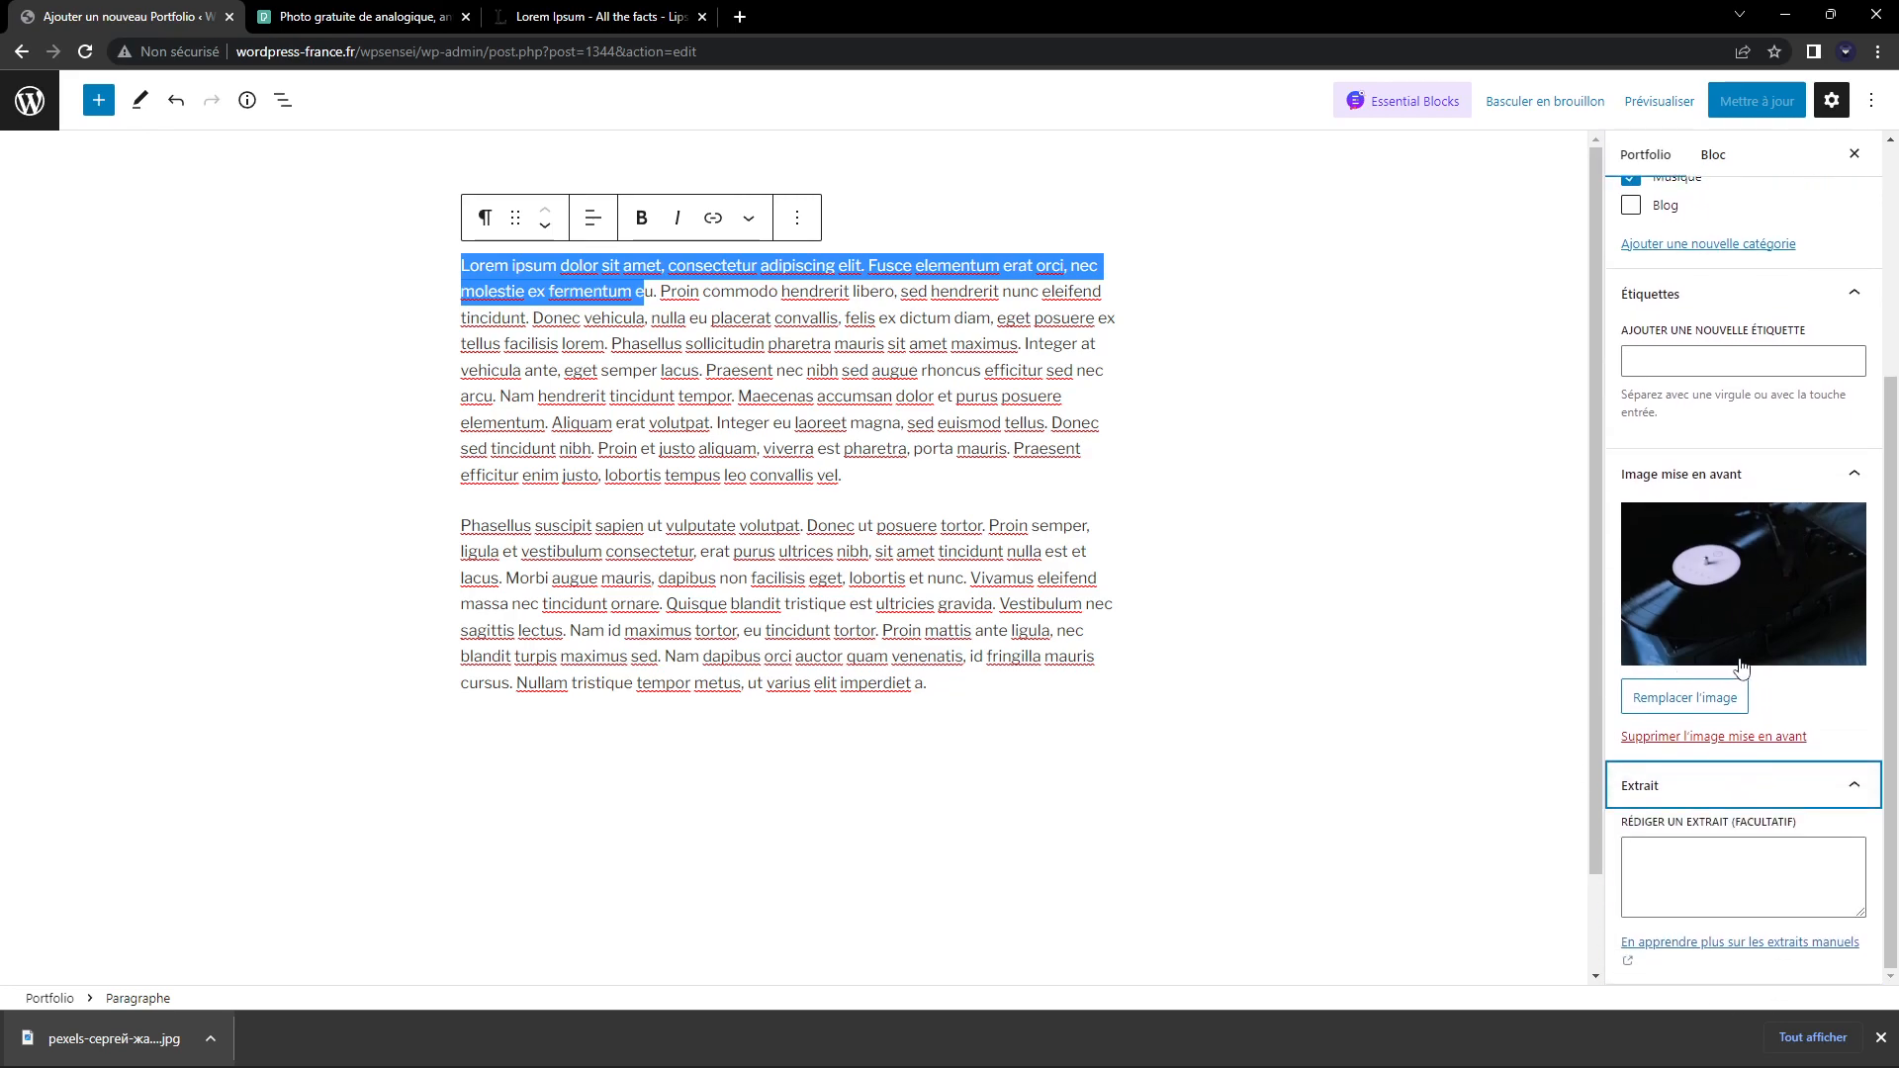
Paste the copied text as the project's excerpt, make it end with "fermentum." and update the published item
{"action": "left_click", "coordinate": [1698, 885]}
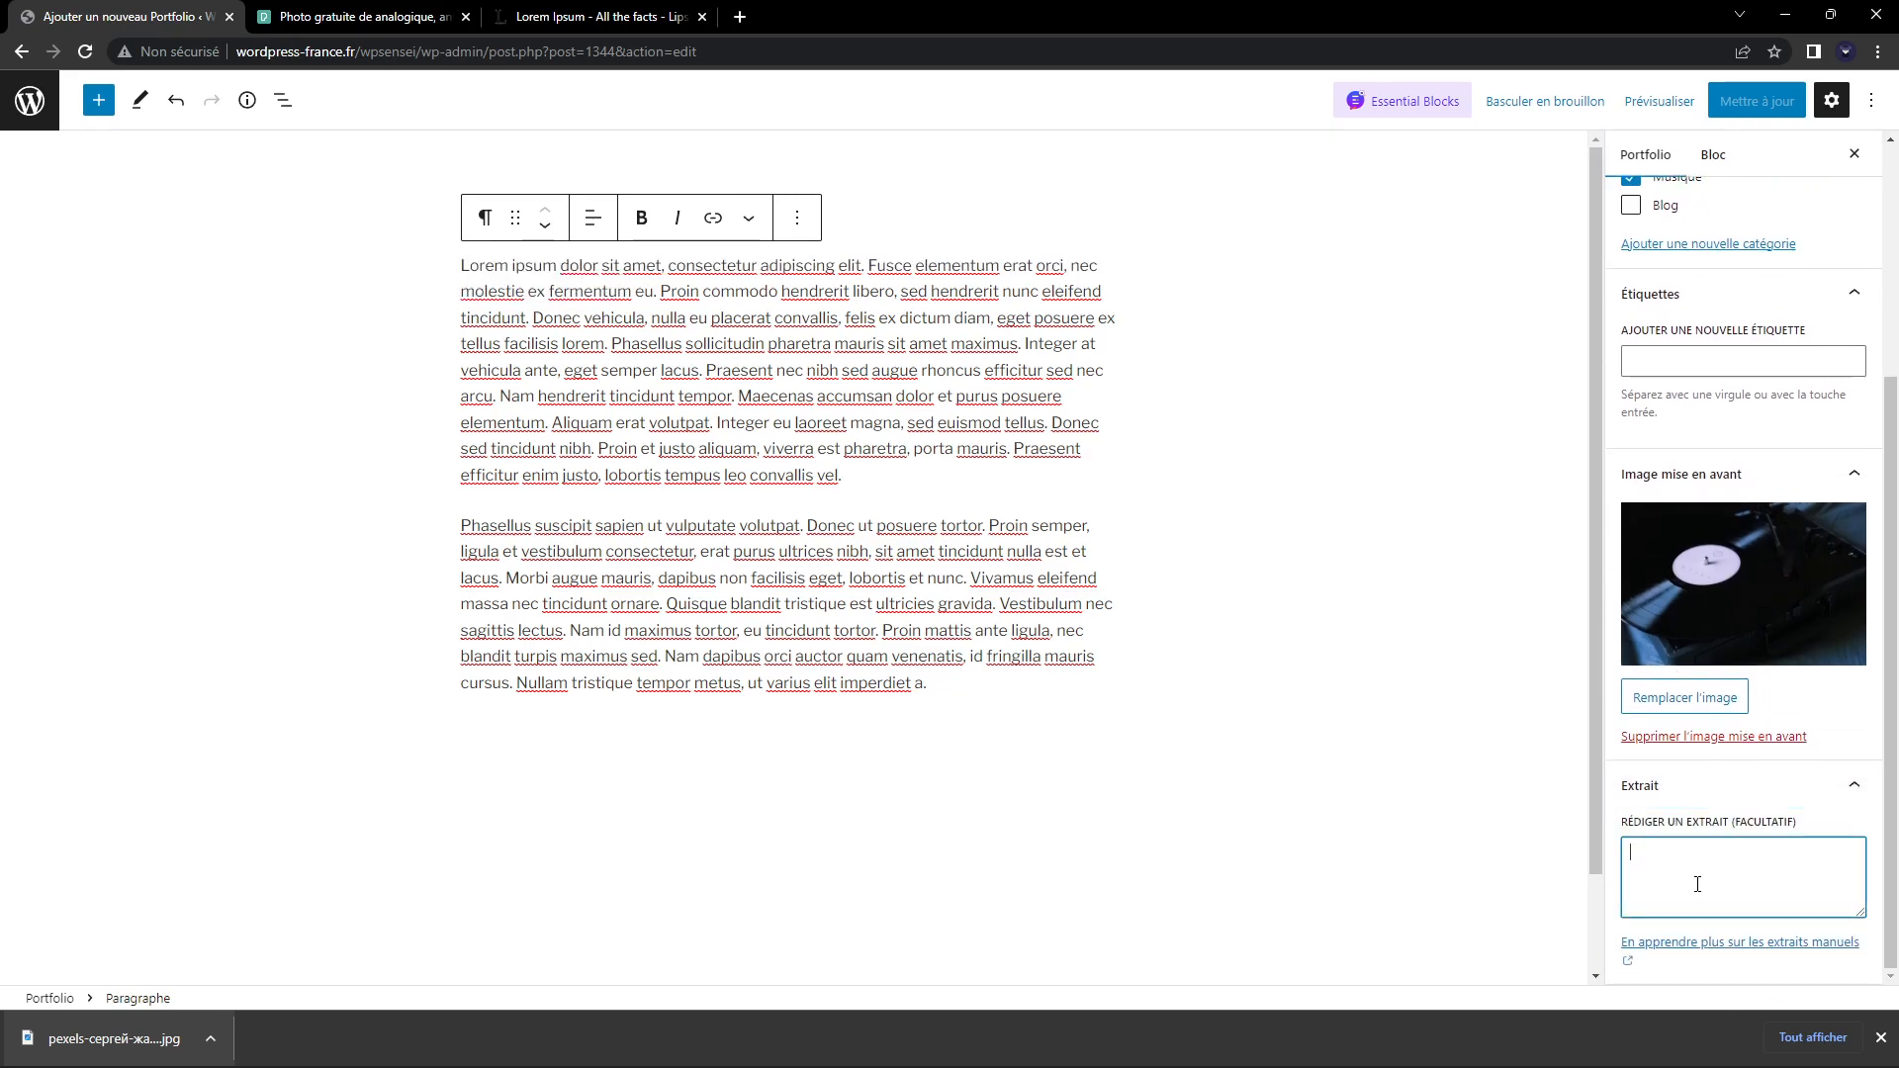
{"action": "key", "text": "ctrl+v"}
{"action": "key", "text": "ctrl+a"}
{"action": "left_click", "coordinate": [1727, 904]}
{"action": "key", "text": "Return"}
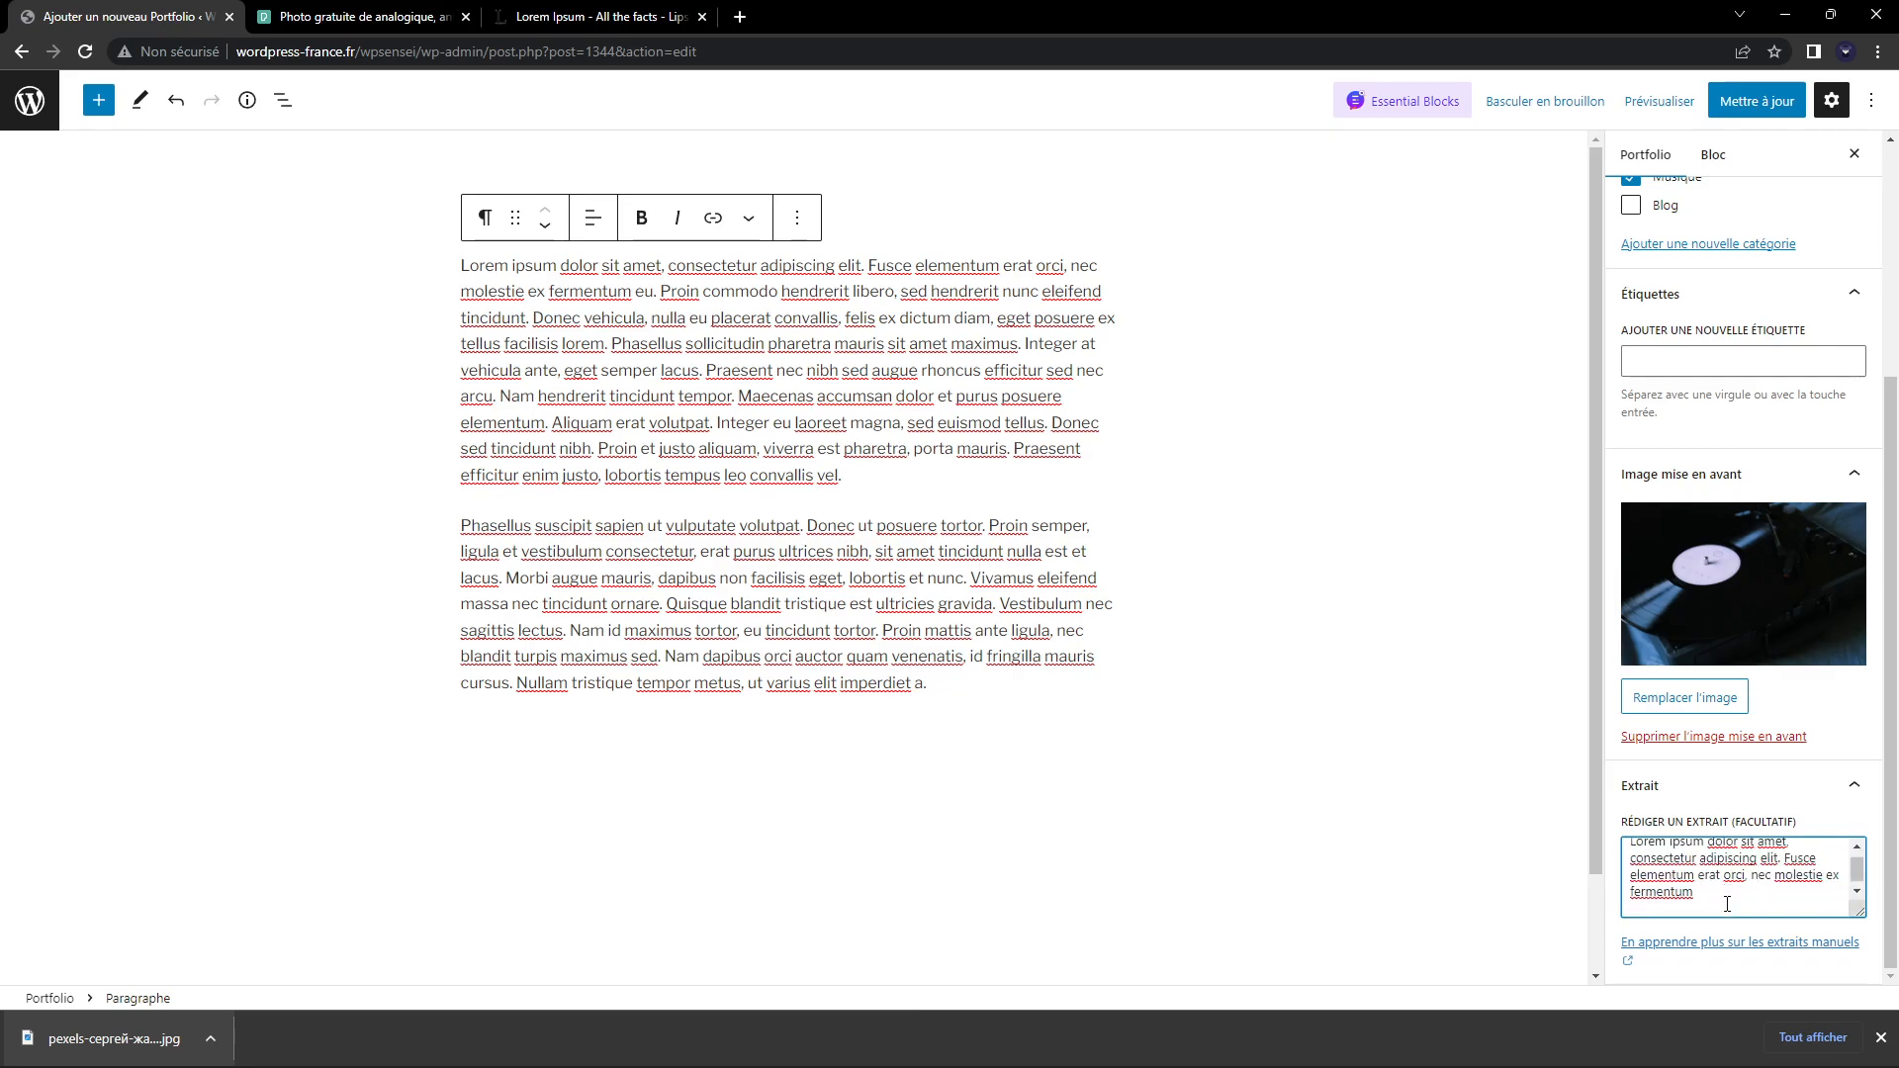
{"action": "key", "text": "BackSpace"}
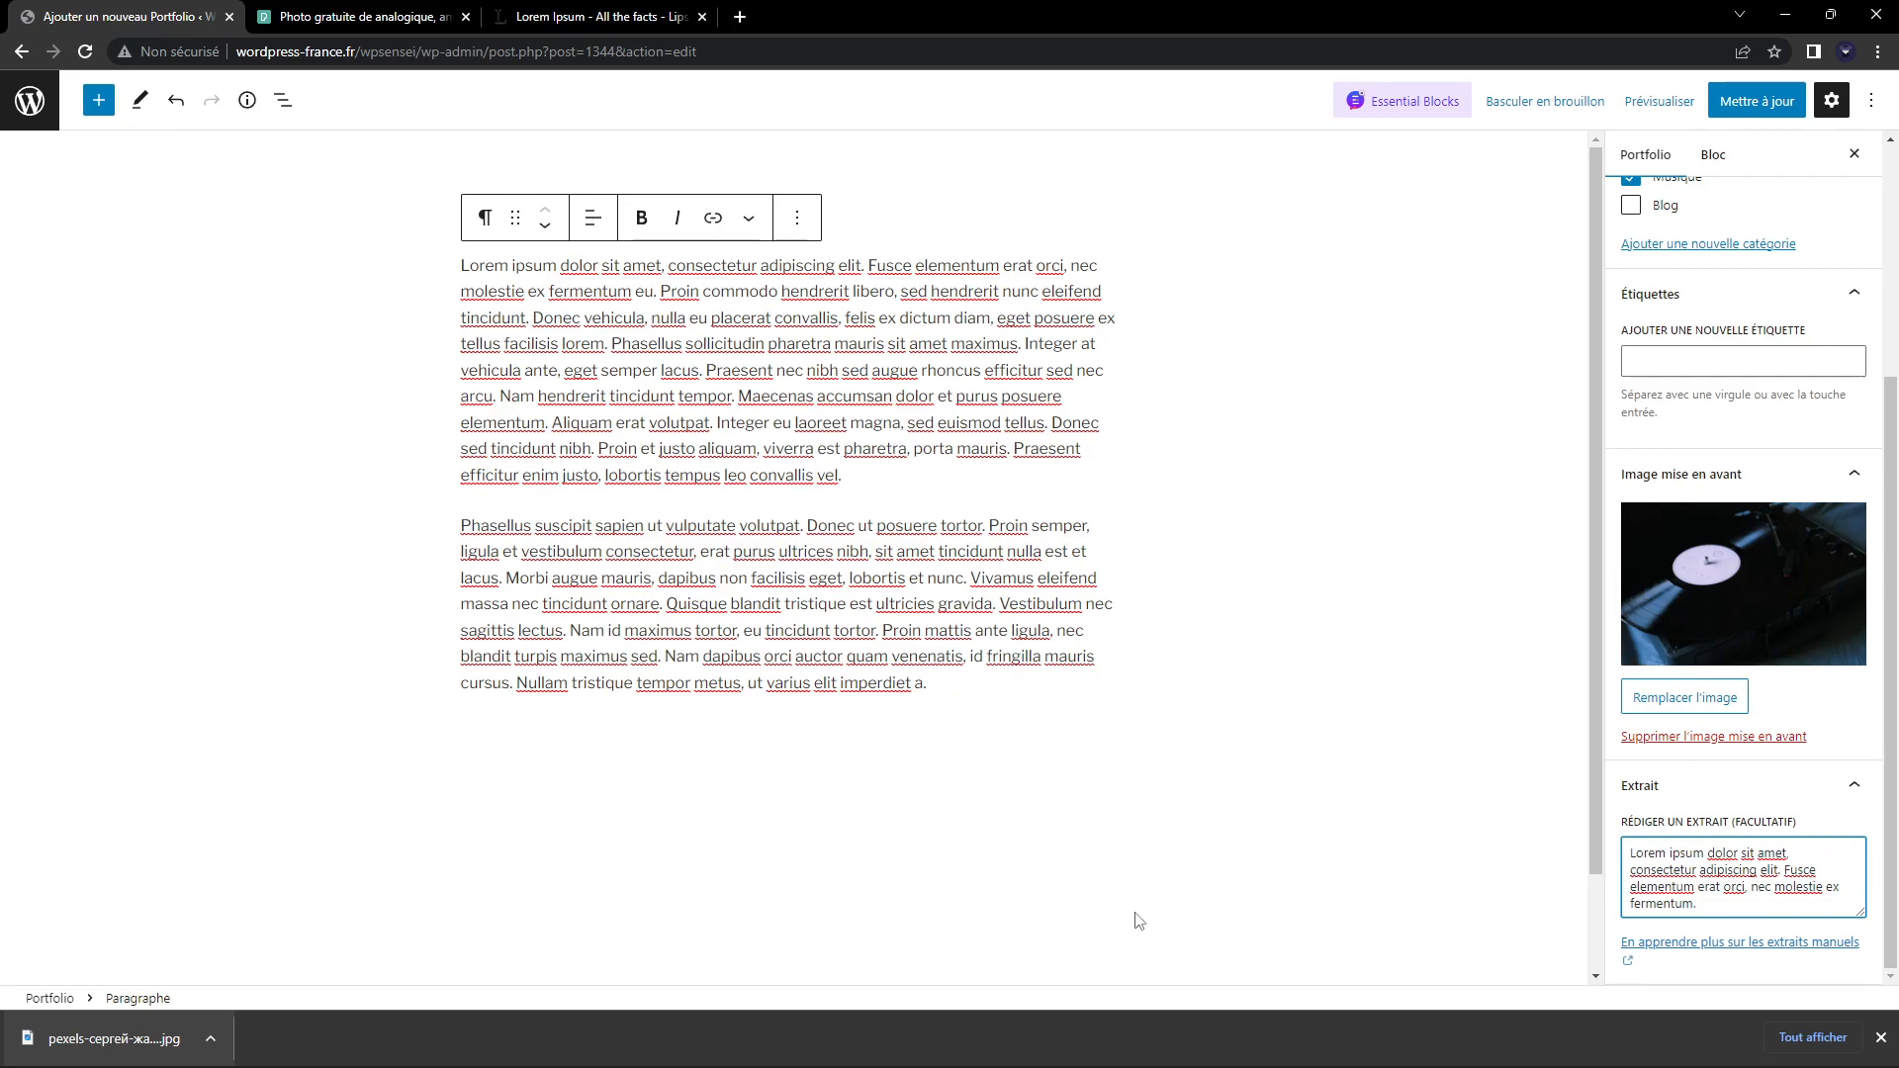
{"action": "left_click", "coordinate": [1753, 99]}
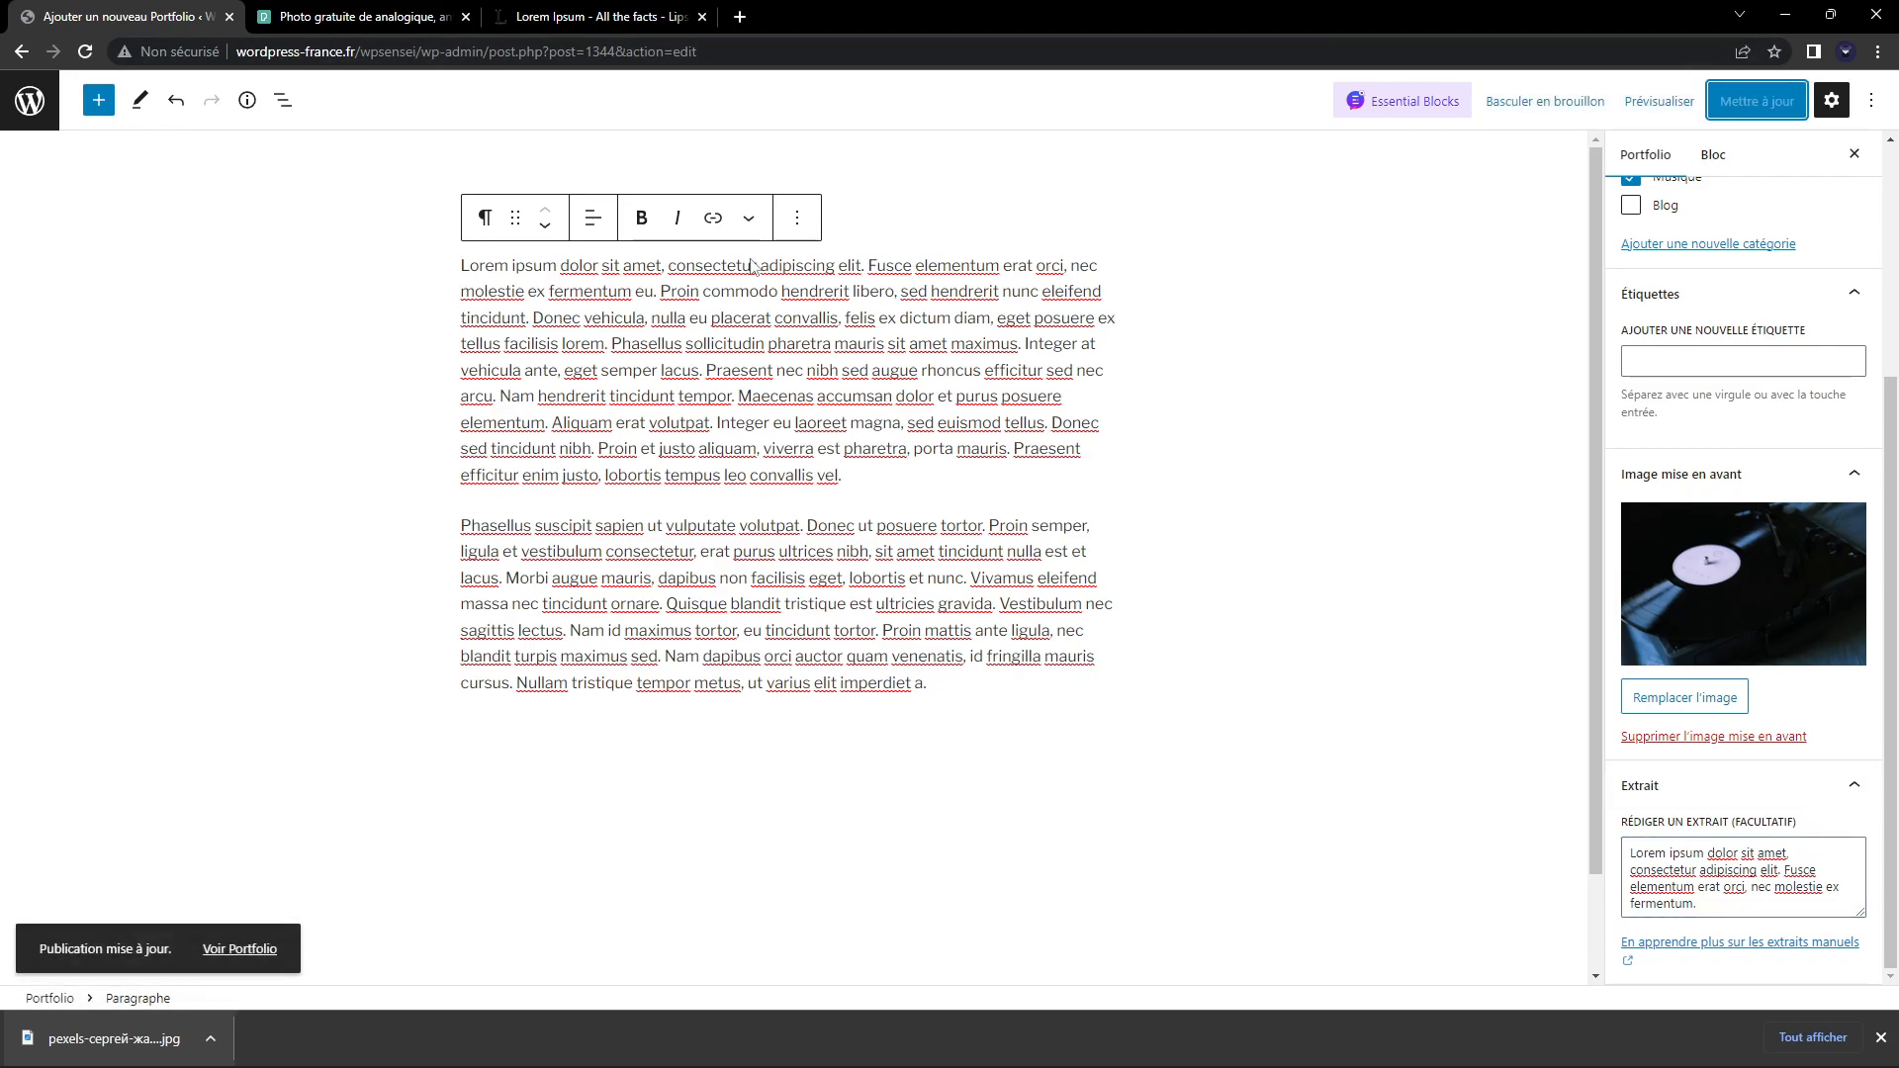
Reopen Projet 1 from the portfolio list and copy both of its body paragraphs
{"action": "left_click", "coordinate": [29, 99]}
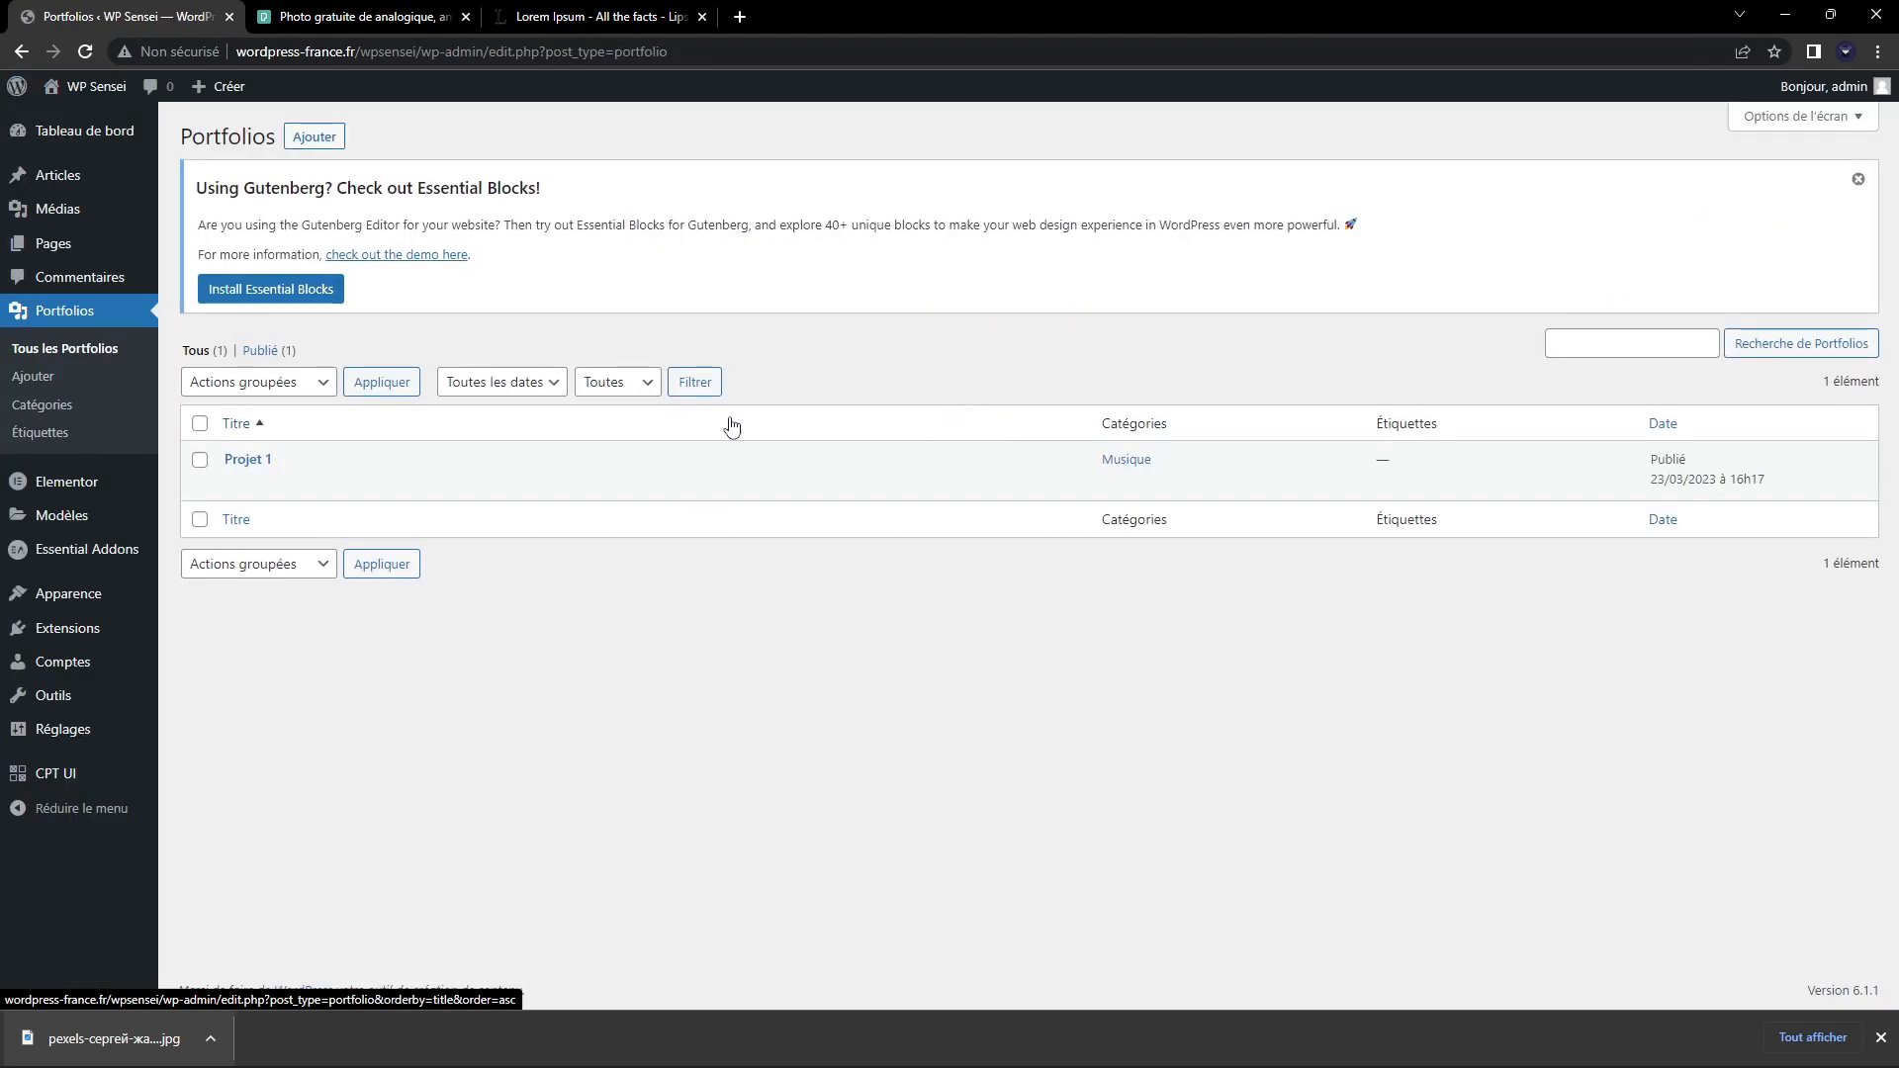
{"action": "left_click", "coordinate": [247, 458]}
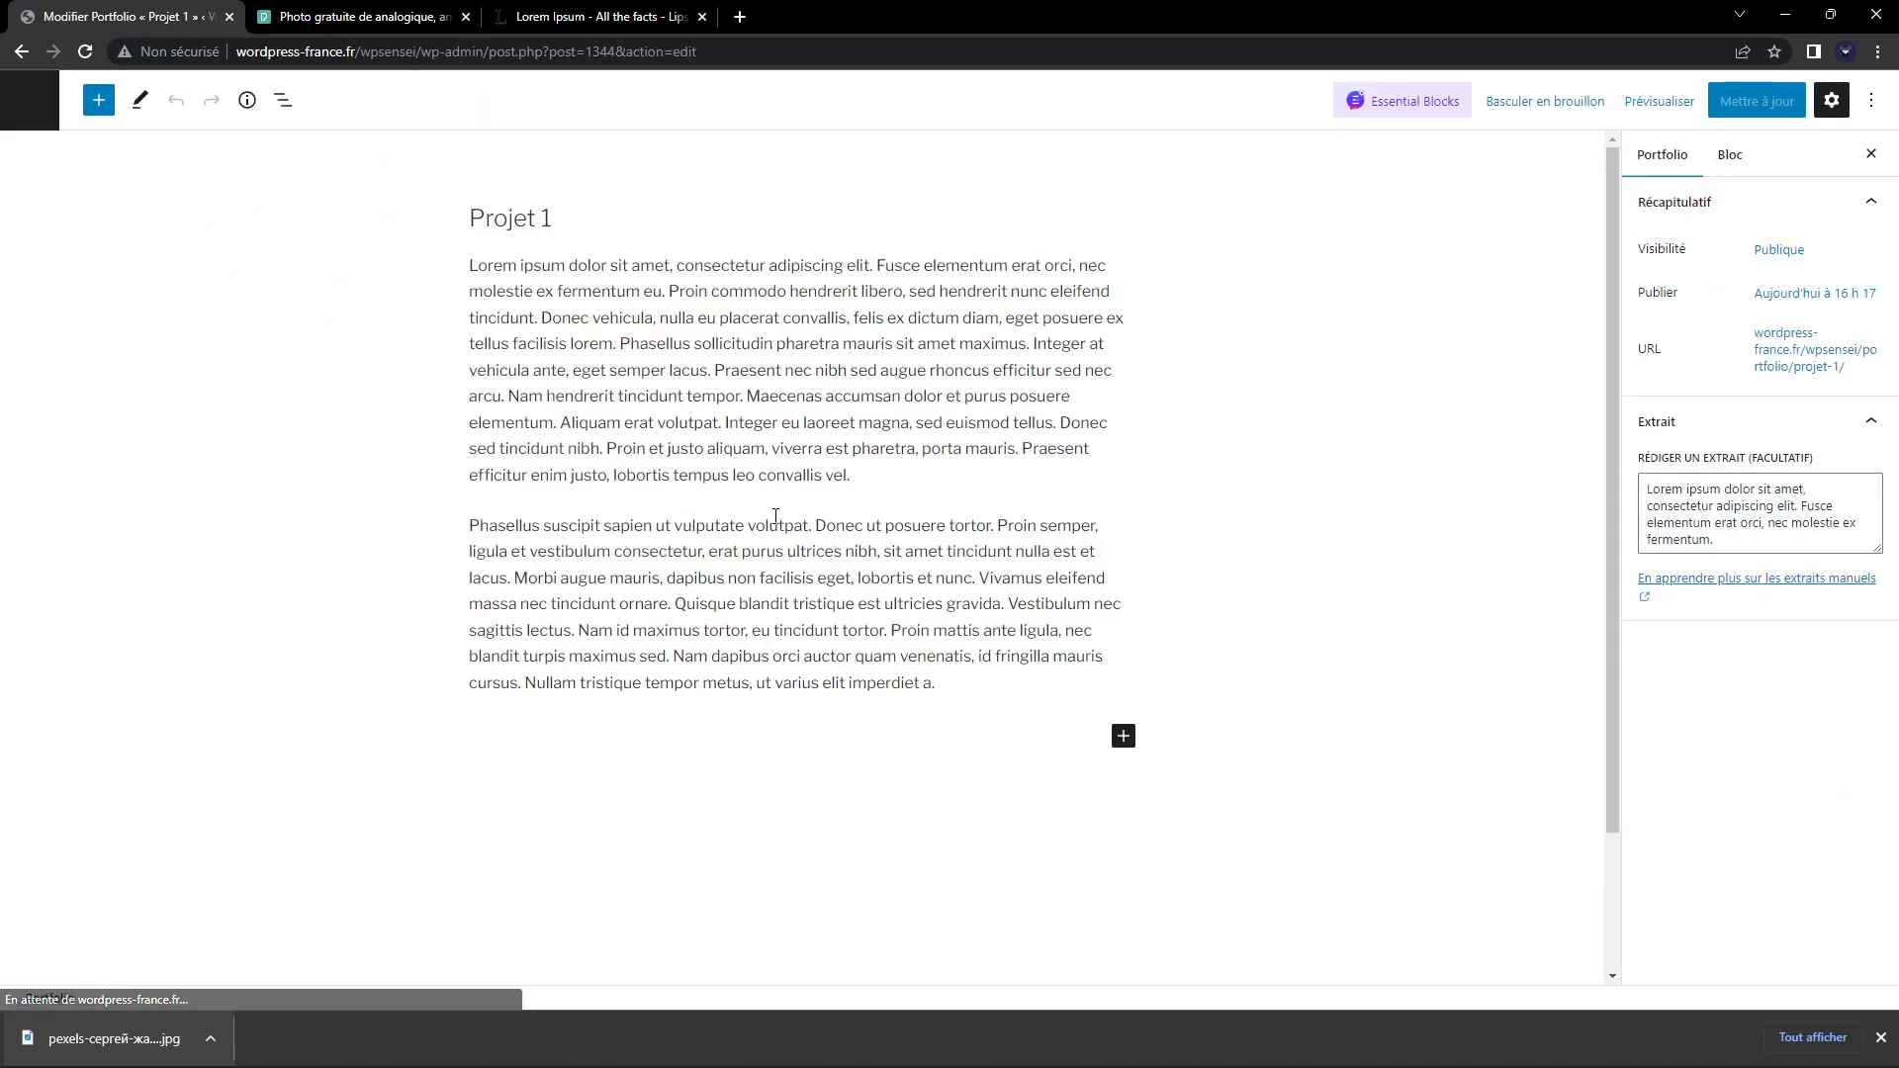
{"action": "left_click_drag", "start_coordinate": [964, 693], "coordinate": [463, 265]}
{"action": "key", "text": "ctrl+c"}
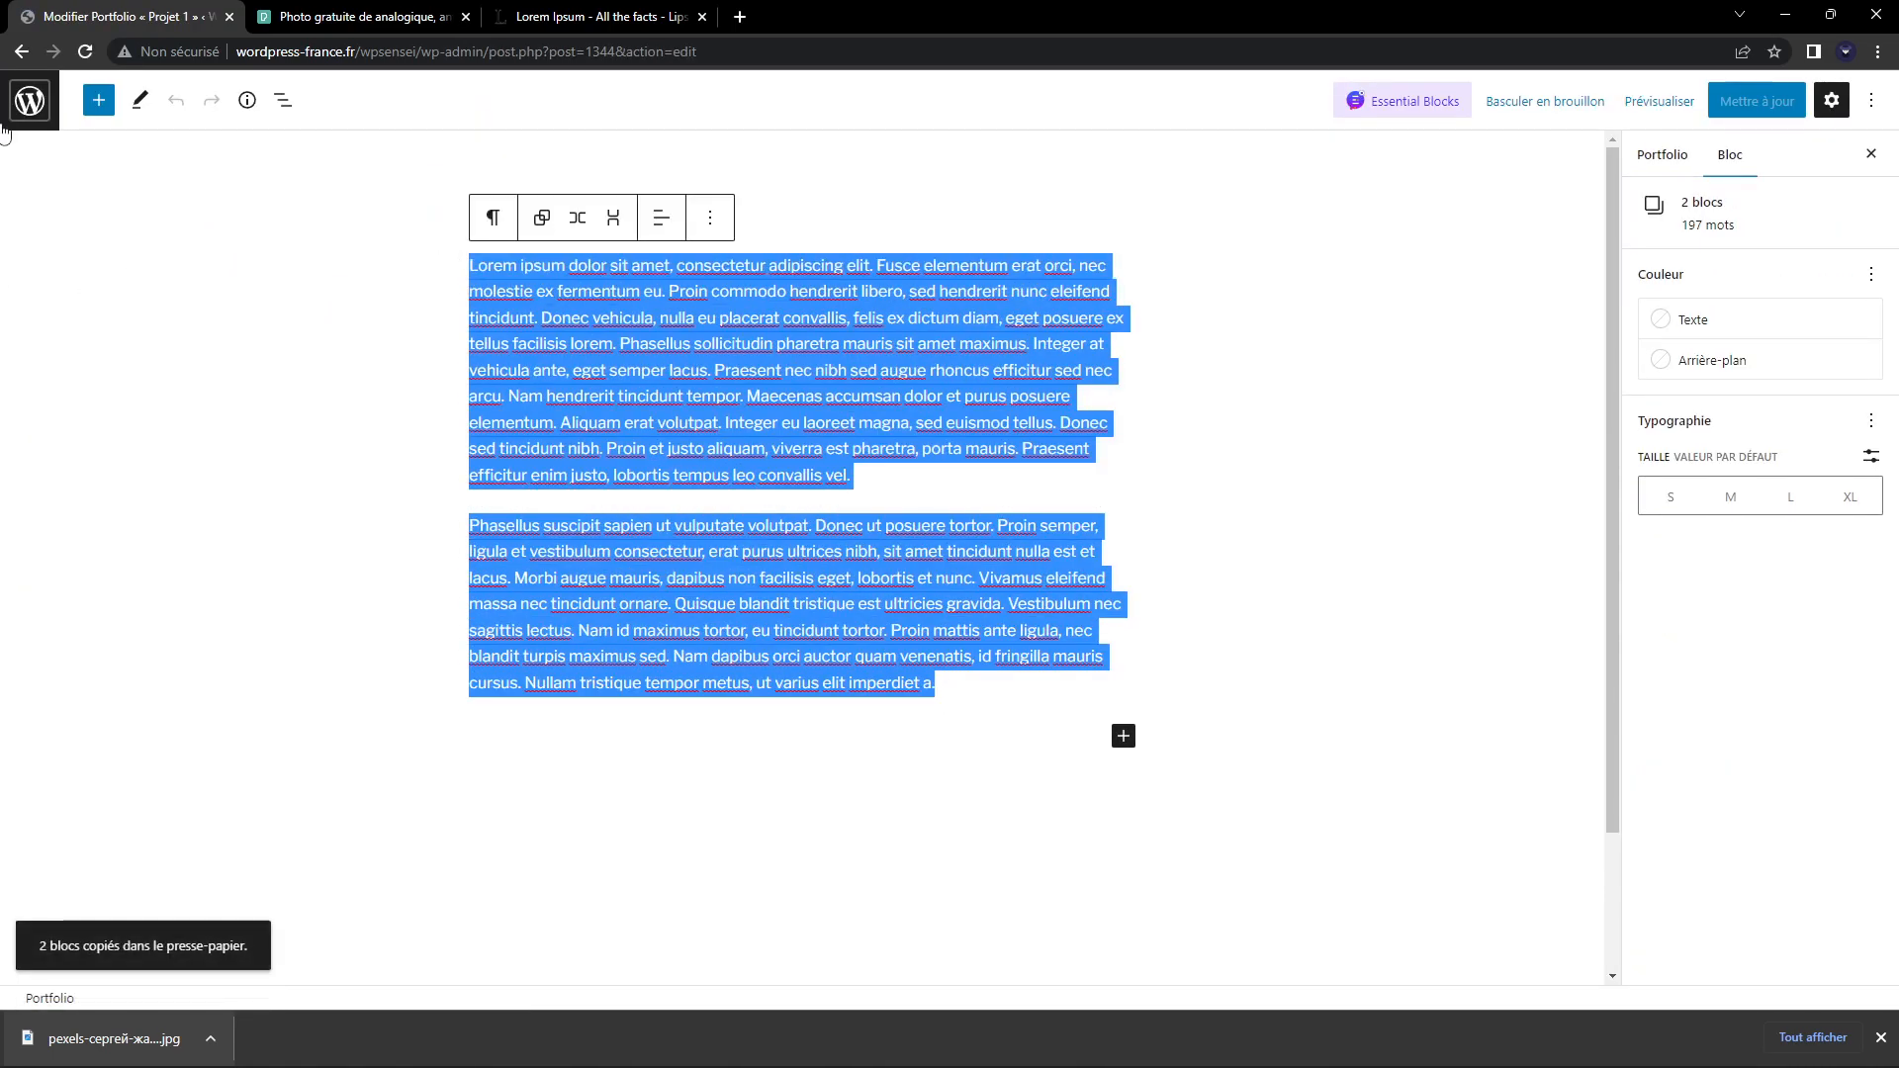
Create a new portfolio item titled "Projet 2" and paste the two copied paragraphs into its body
{"action": "left_click", "coordinate": [30, 99]}
{"action": "left_click", "coordinate": [314, 136]}
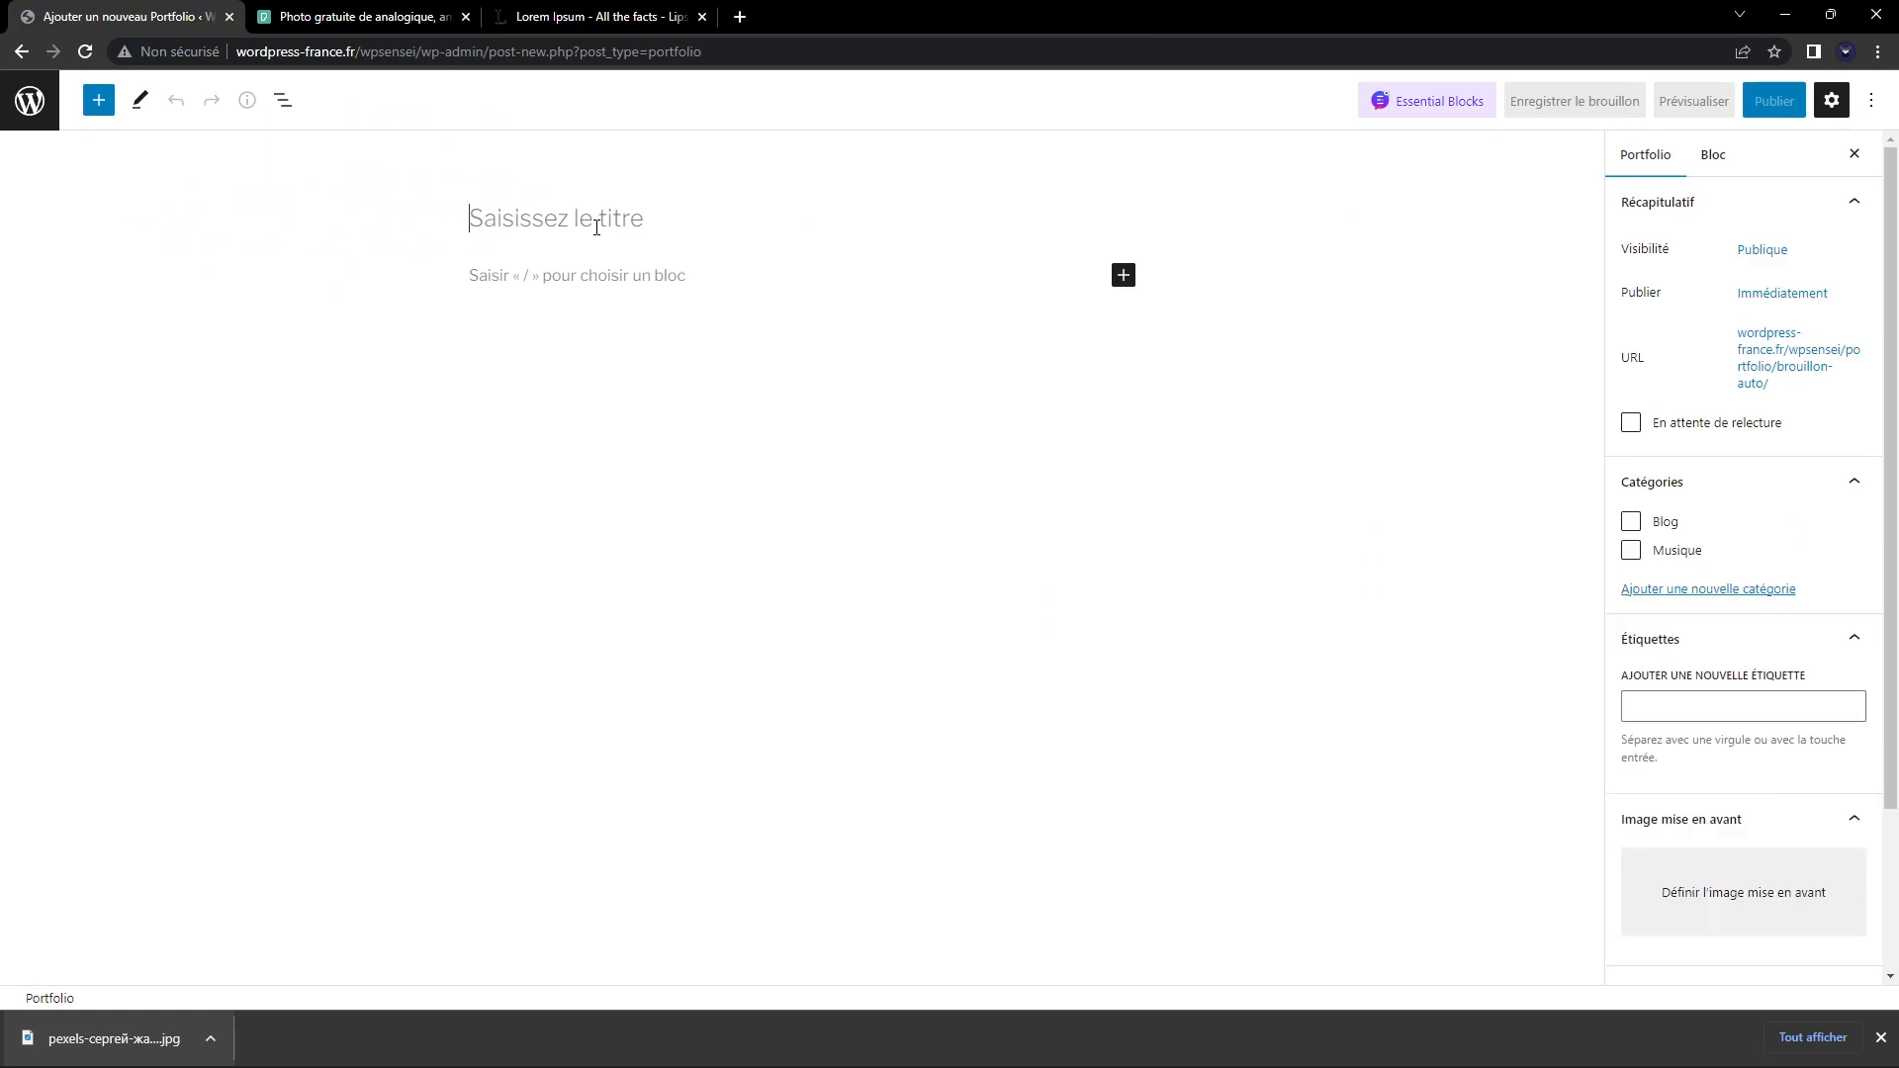
{"action": "left_click", "coordinate": [597, 228]}
{"action": "type", "text": "Projet 2"}
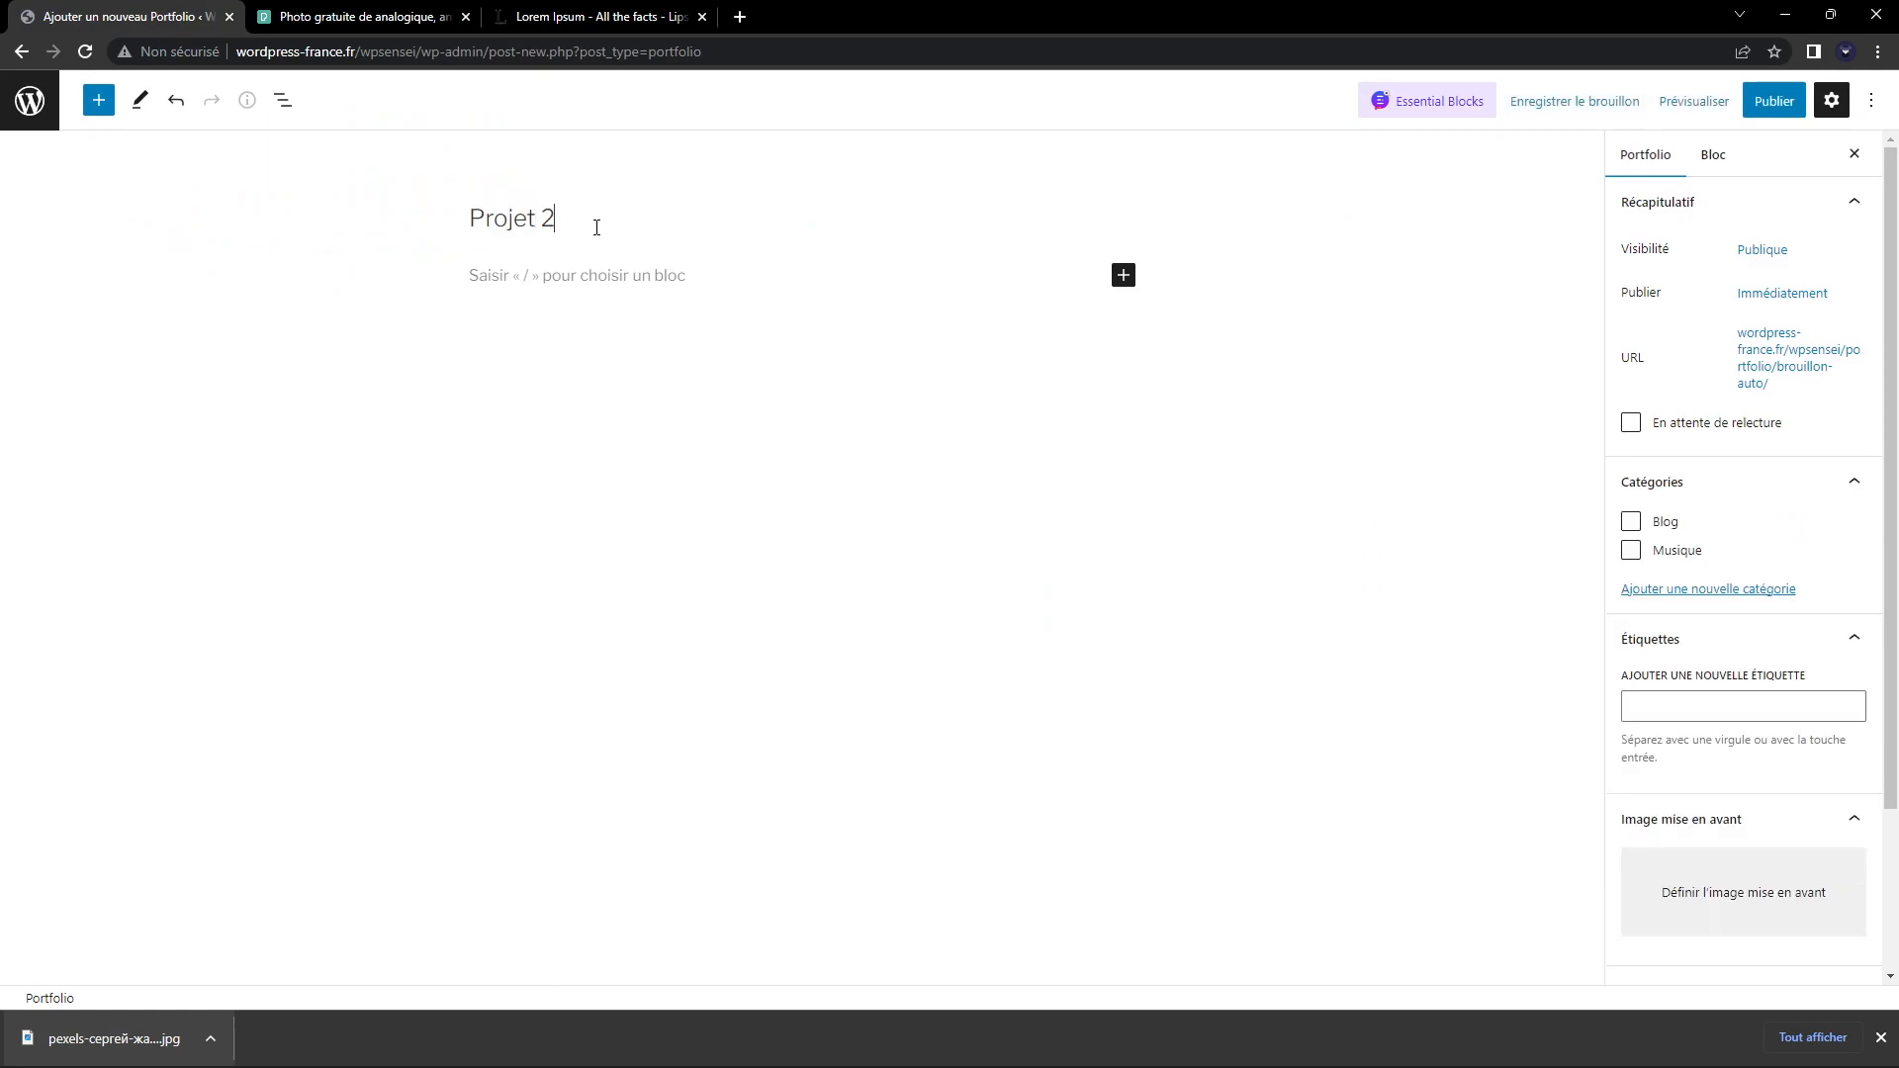
{"action": "left_click", "coordinate": [679, 277]}
{"action": "key", "text": "ctrl+v"}
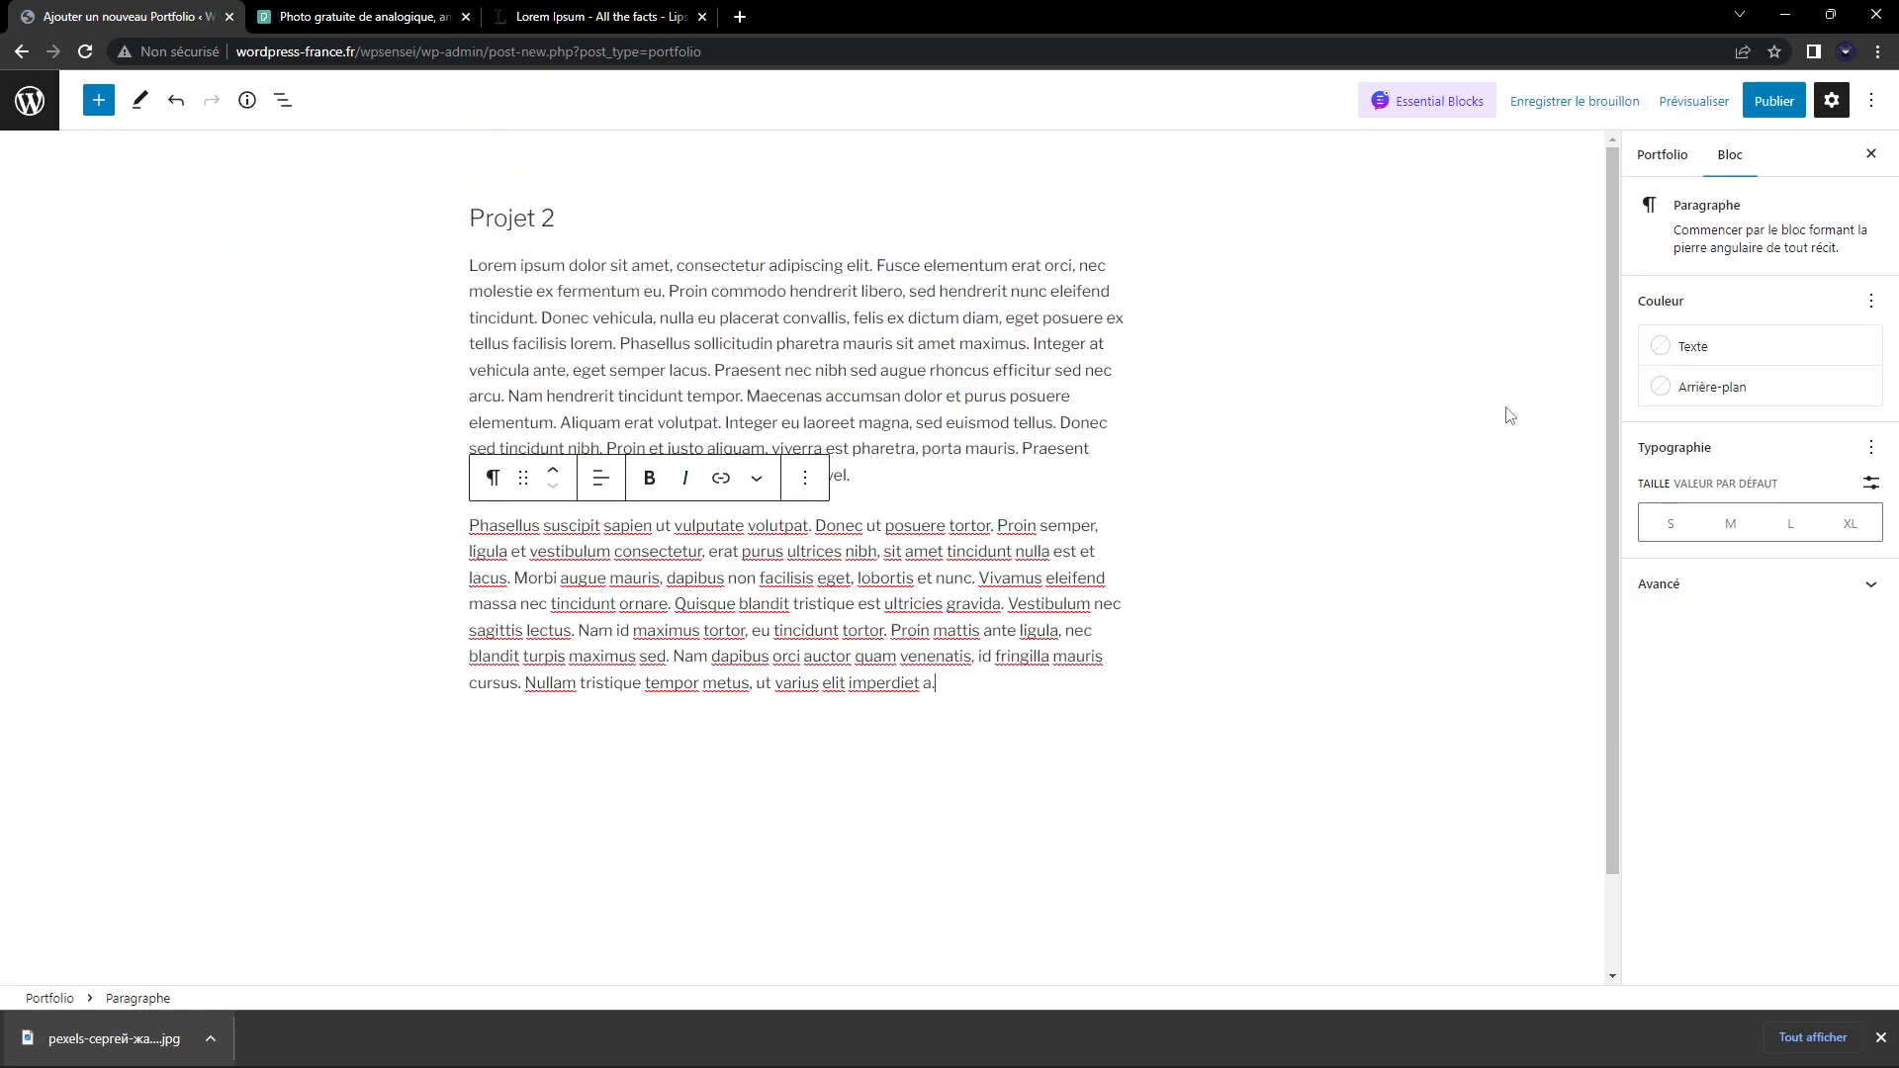
Copy the body's opening text from "Lorem ipsum" through "molestie ex fermentum" and paste it as the excerpt of Projet 2
{"action": "left_click", "coordinate": [665, 291]}
{"action": "left_click_drag", "start_coordinate": [665, 291], "coordinate": [471, 262]}
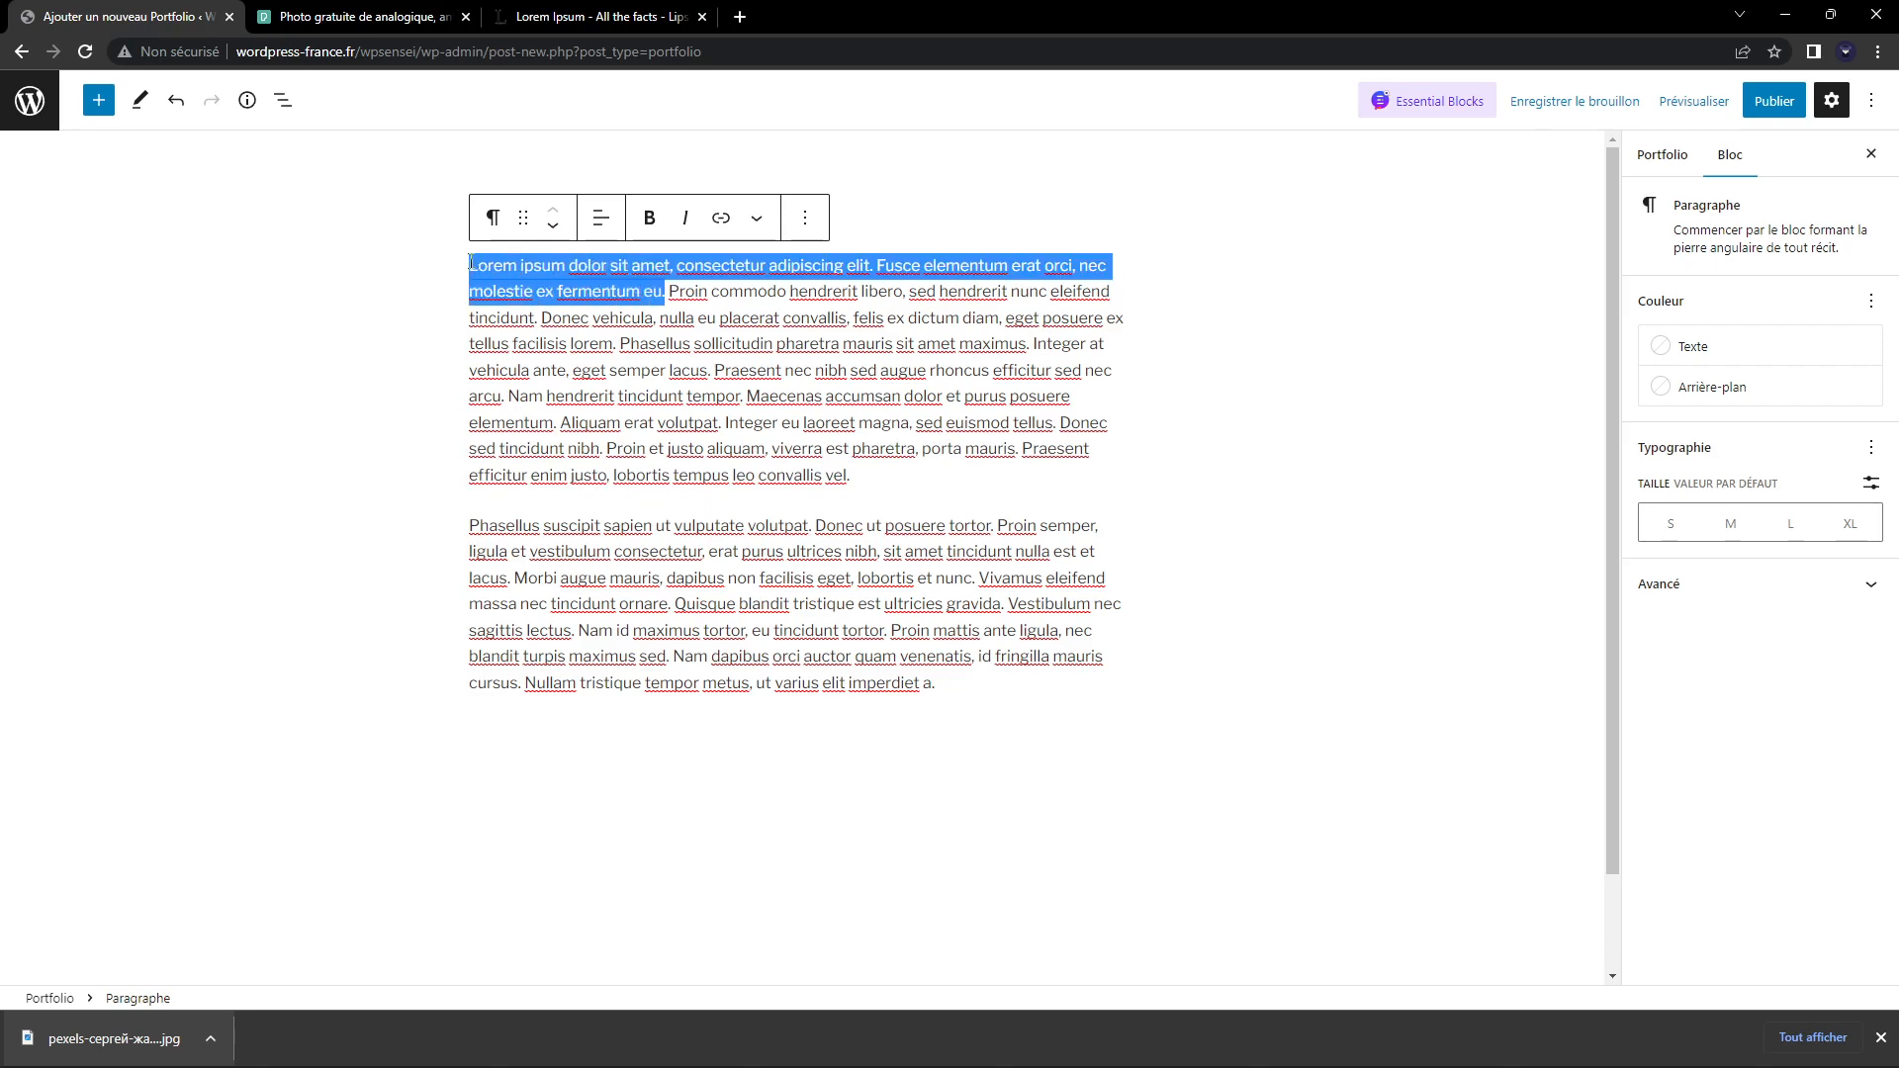
{"action": "left_click", "coordinate": [551, 265]}
{"action": "left_click_drag", "start_coordinate": [639, 290], "coordinate": [469, 263]}
{"action": "key", "text": "ctrl+c"}
{"action": "left_click", "coordinate": [1671, 584]}
{"action": "left_click", "coordinate": [1685, 152]}
{"action": "scroll", "coordinate": [1741, 594], "scroll_direction": "down", "scroll_amount": 5}
{"action": "left_click", "coordinate": [1745, 876]}
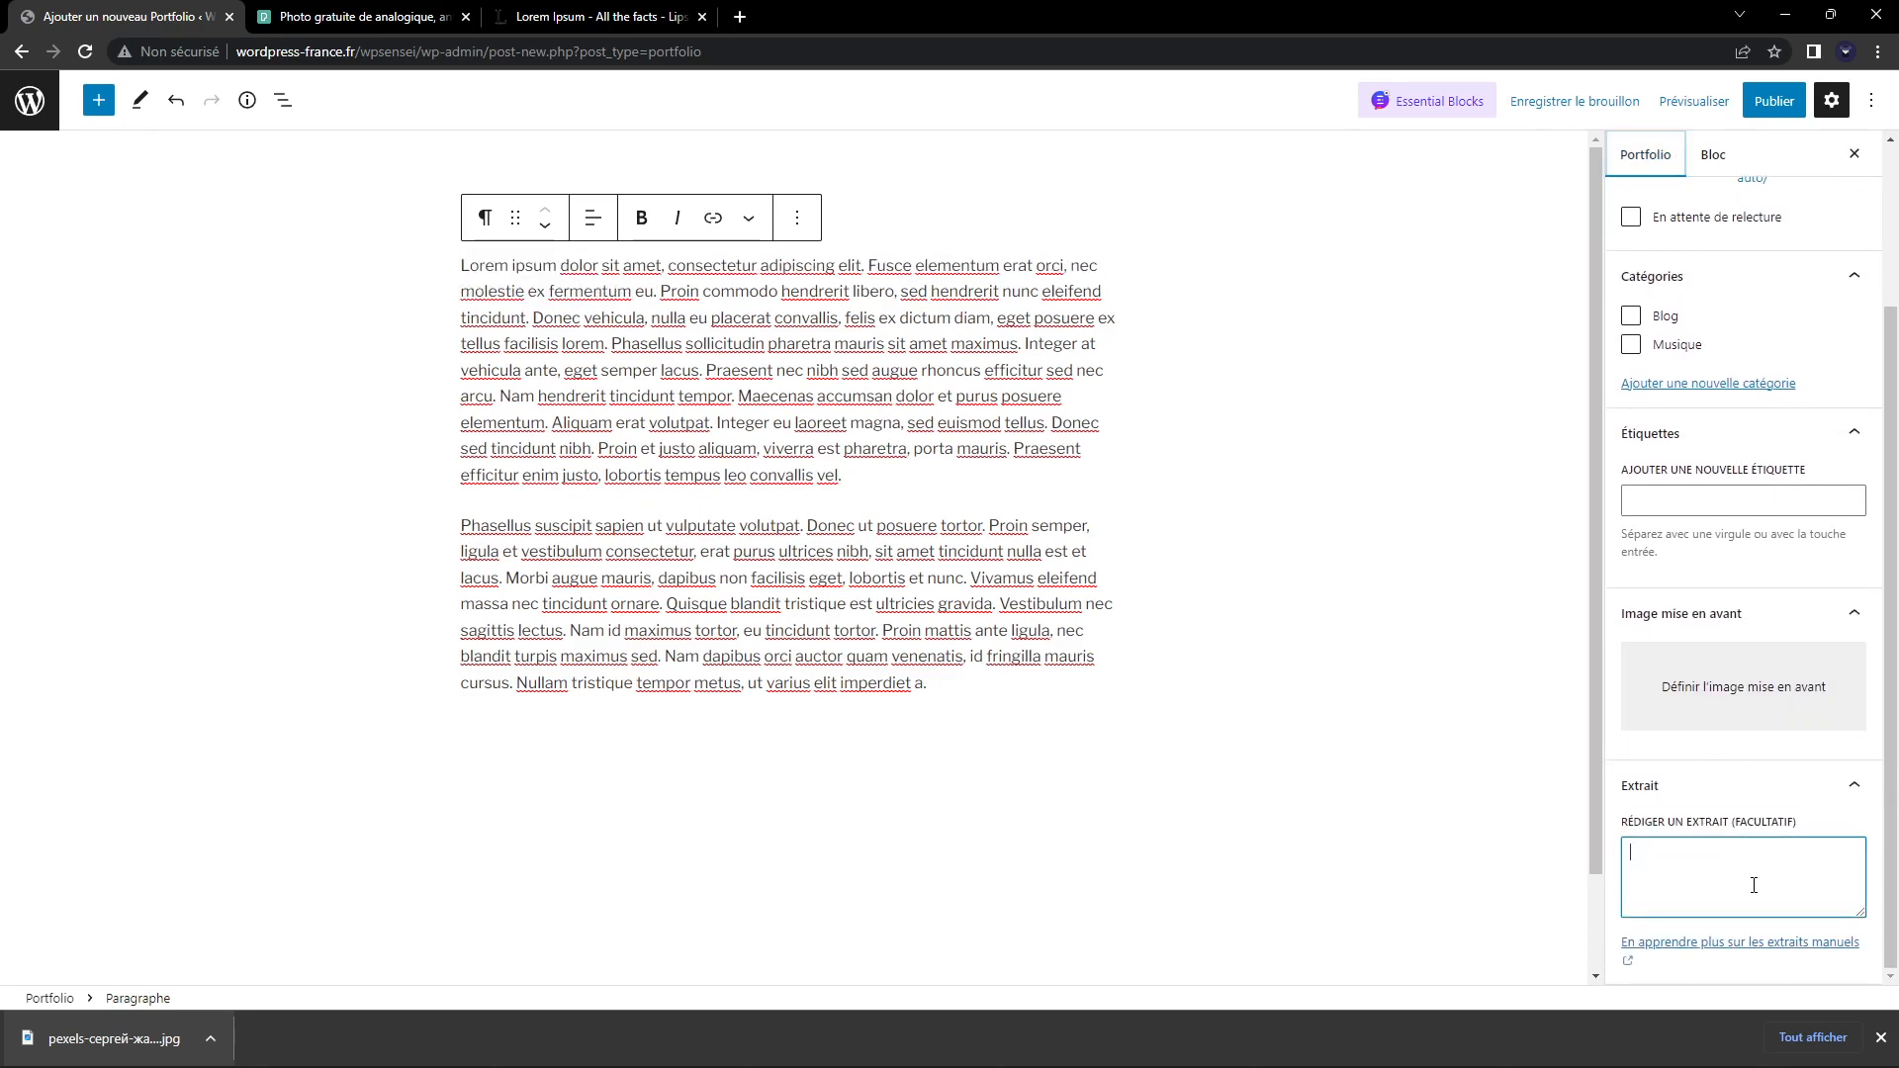
{"action": "key", "text": "ctrl+v"}
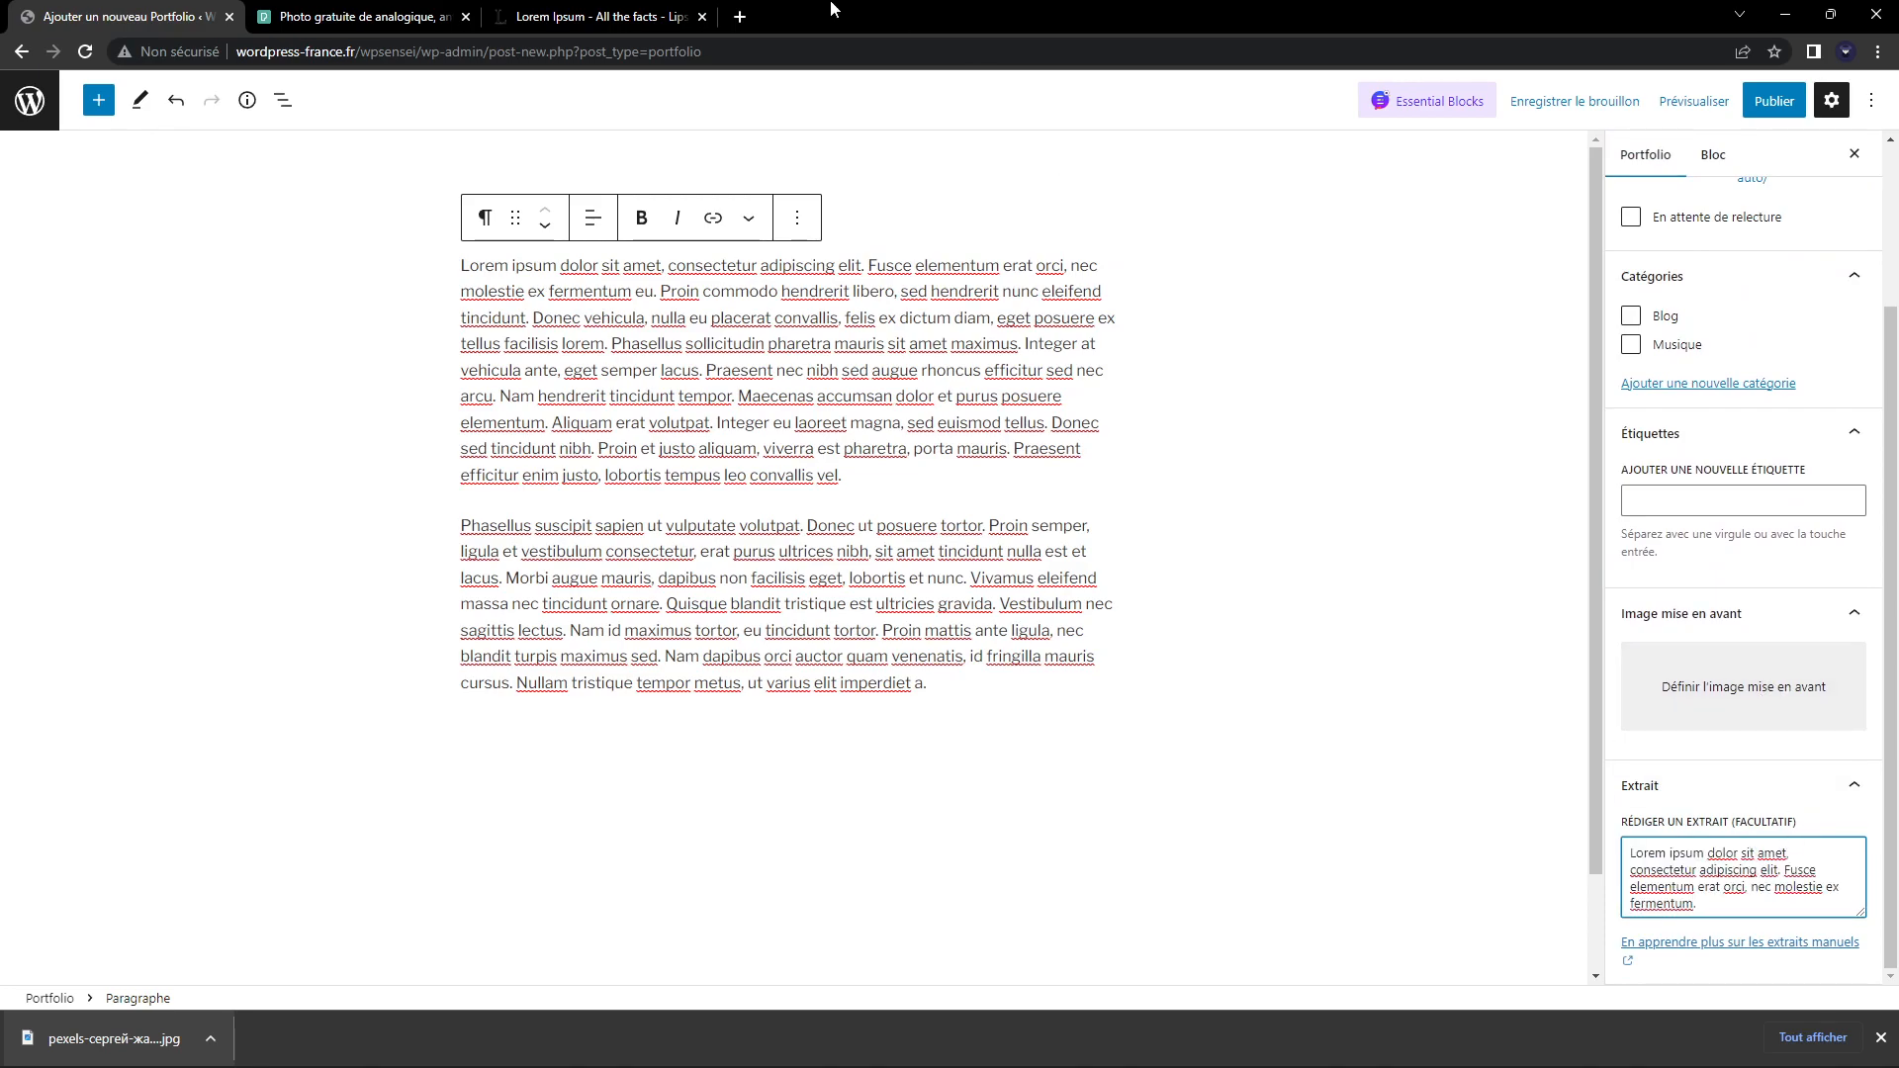
Switch to Pexels, leave the opened photo and search for "video"
{"action": "left_click", "coordinate": [356, 15]}
{"action": "left_click", "coordinate": [466, 187]}
{"action": "left_click", "coordinate": [87, 129]}
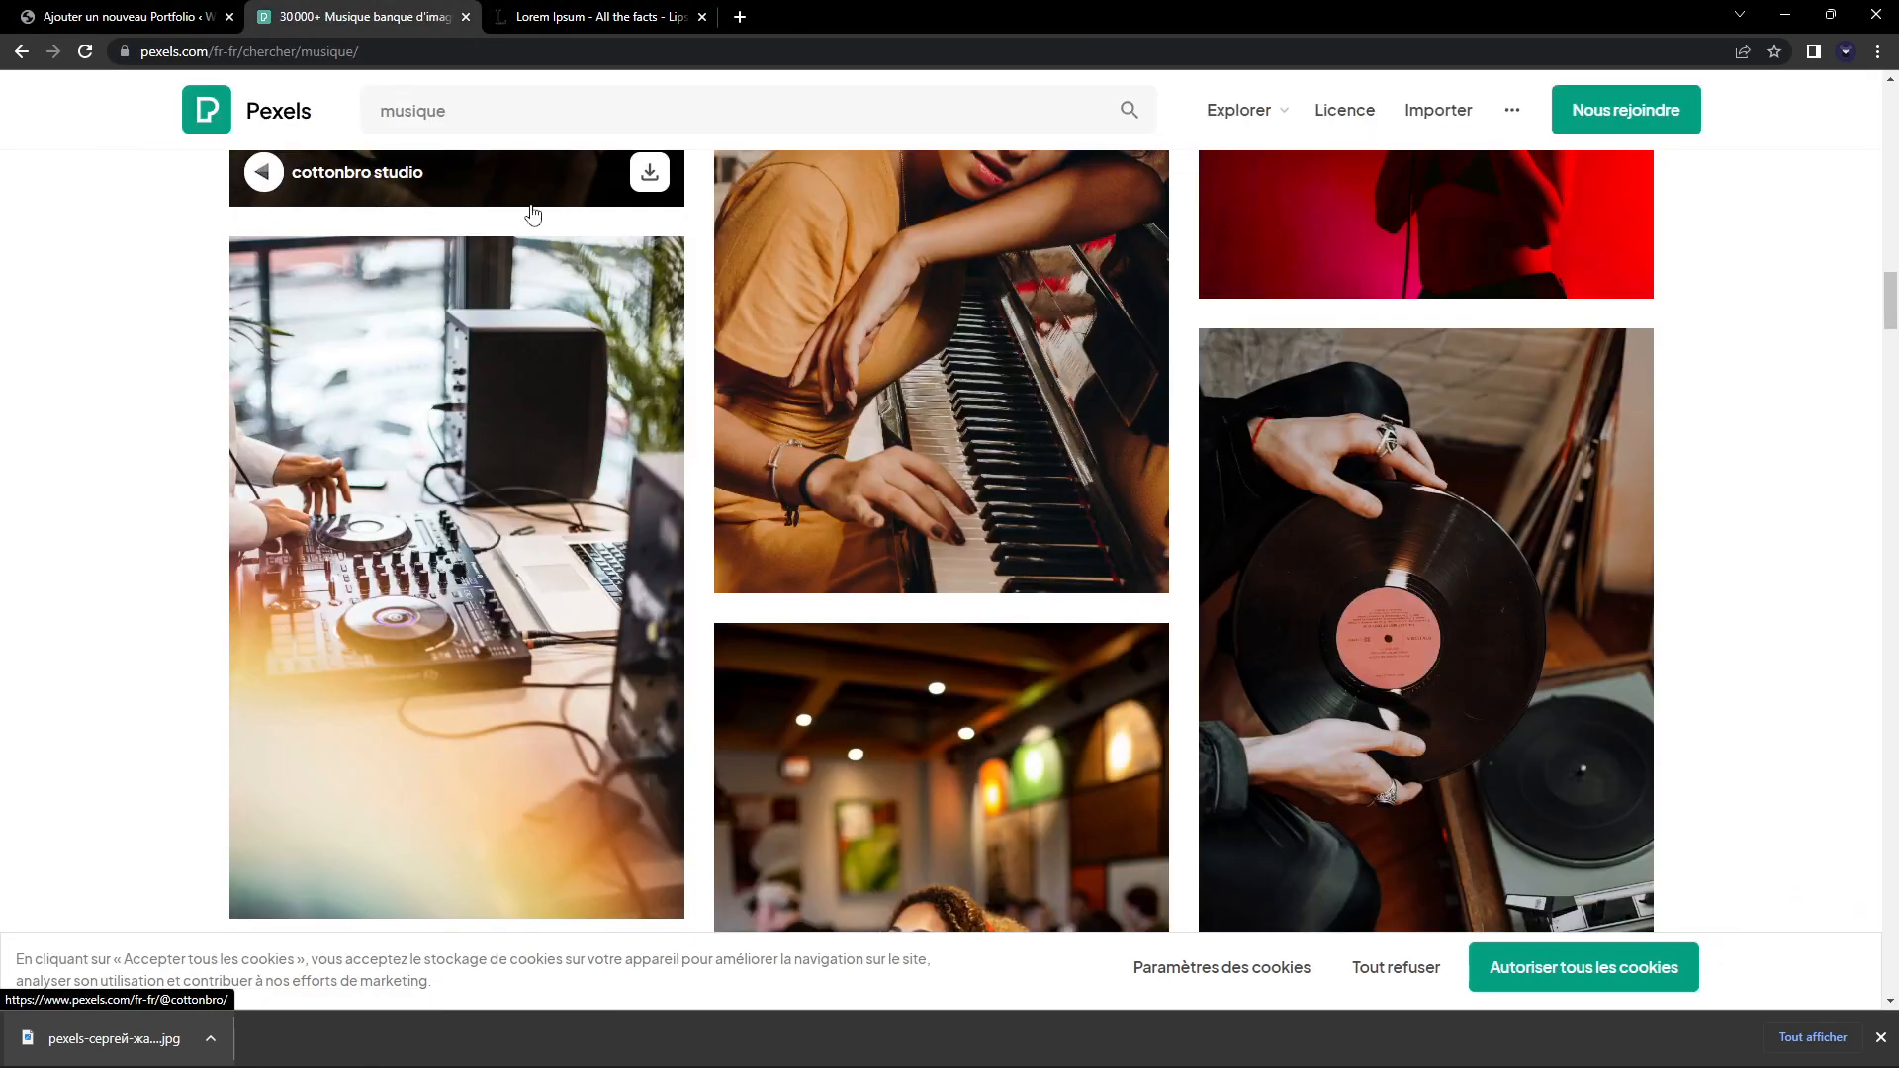
{"action": "left_click", "coordinate": [541, 108]}
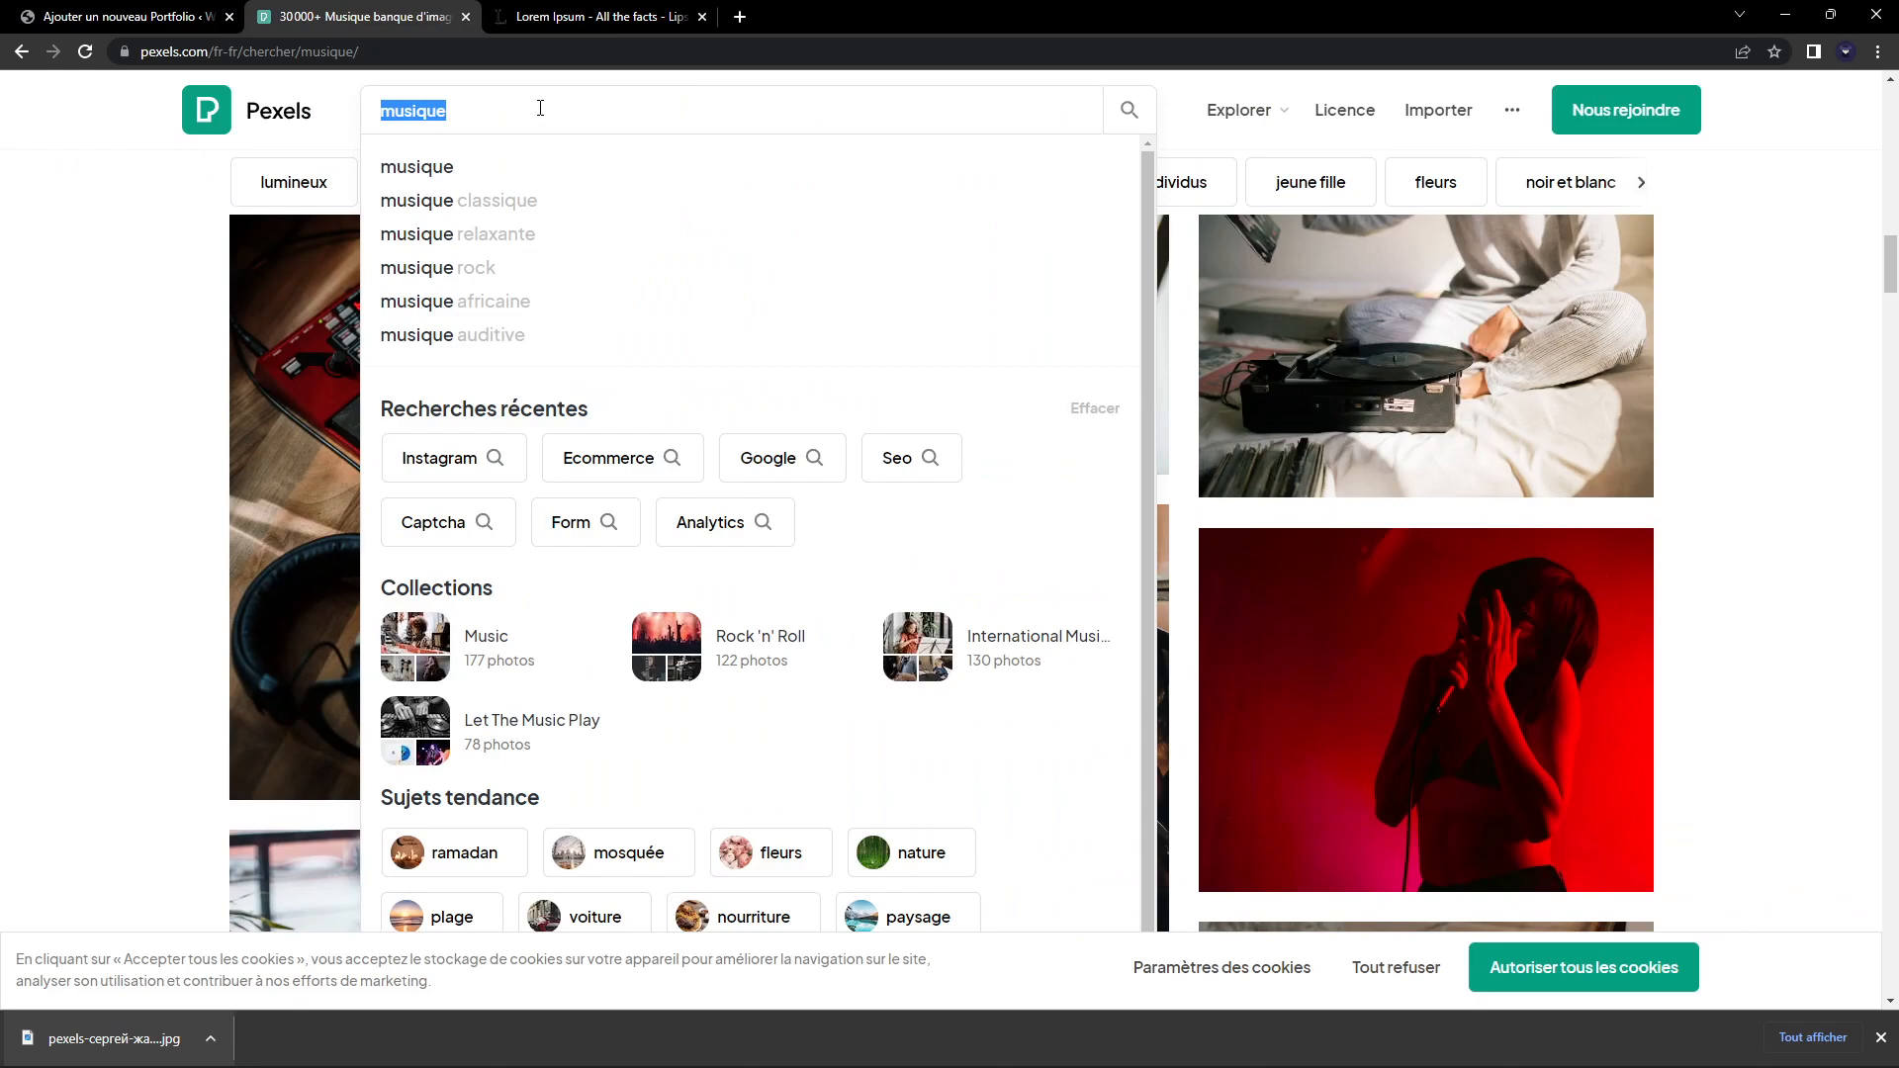
{"action": "type", "text": "video"}
{"action": "key", "text": "Return"}
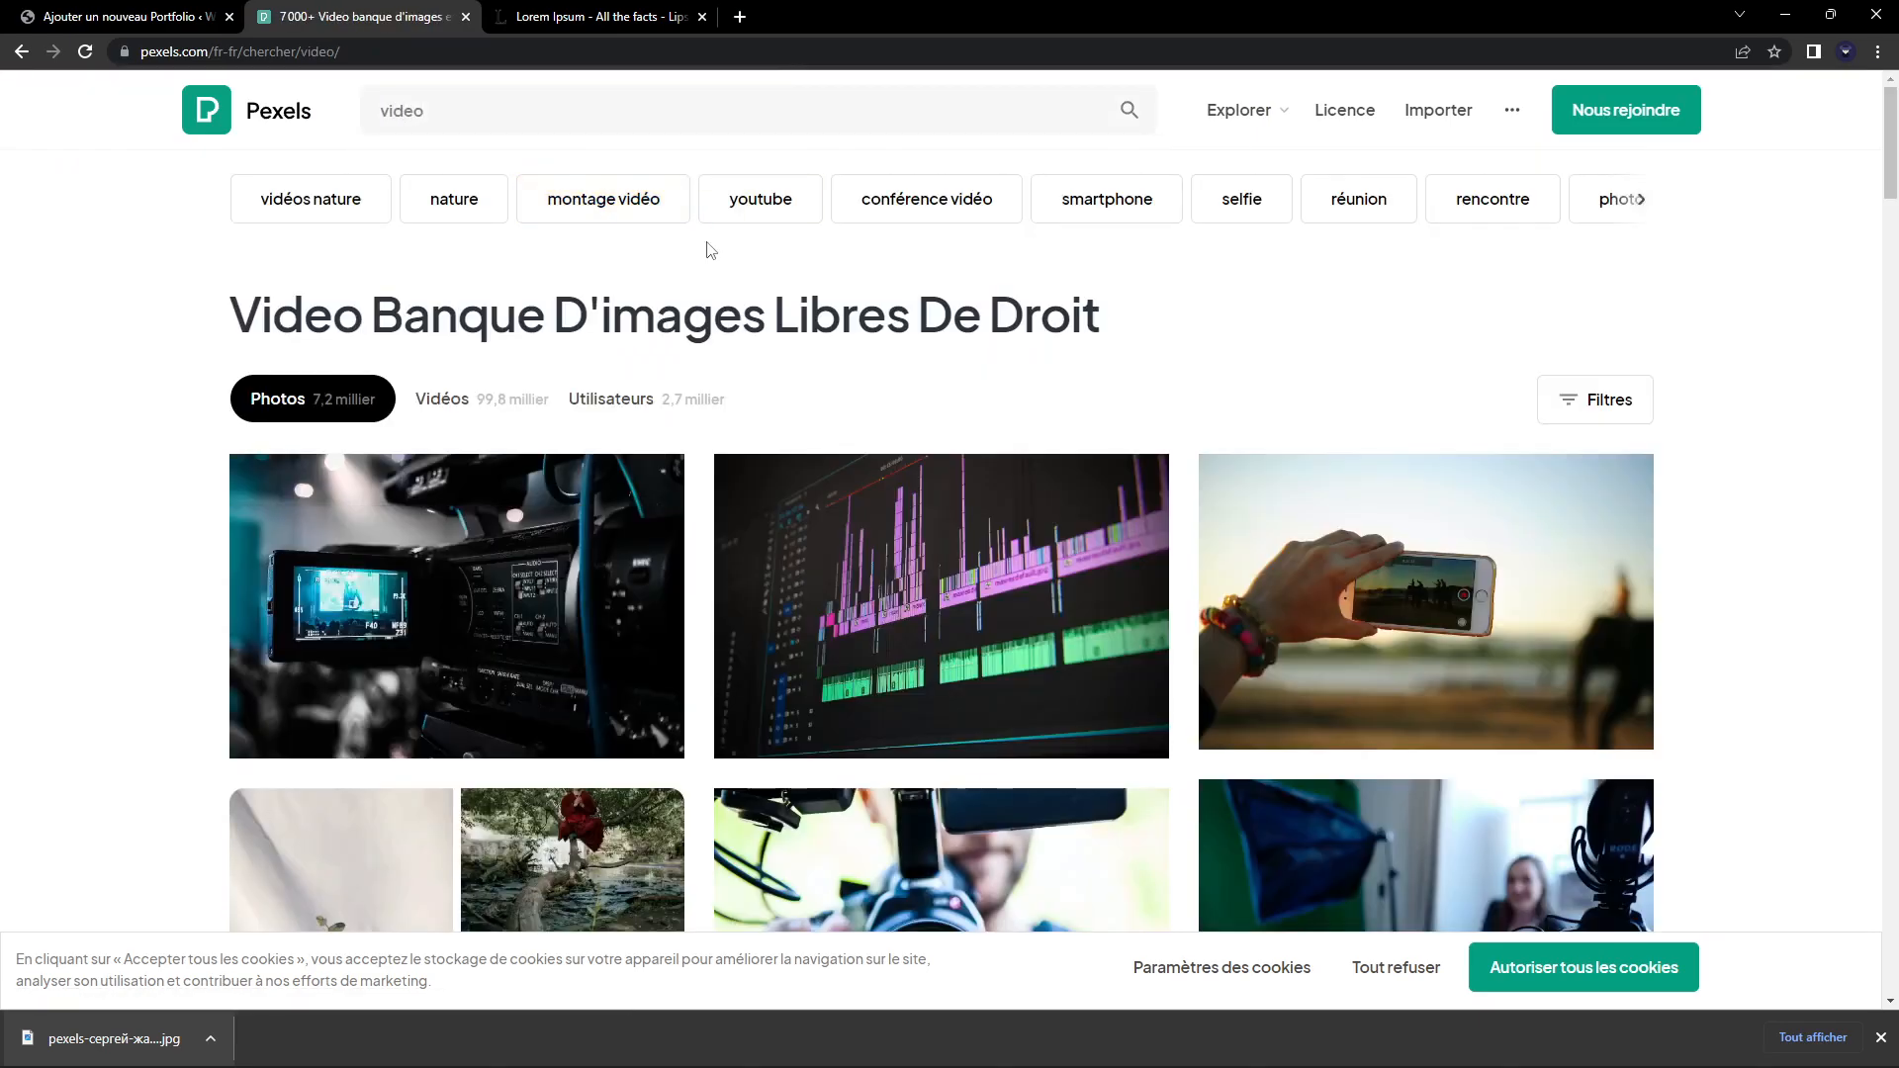
Download the photo of the black video camera with the lit blue screen in a chosen size
{"action": "scroll", "coordinate": [730, 252], "scroll_direction": "down", "scroll_amount": 6}
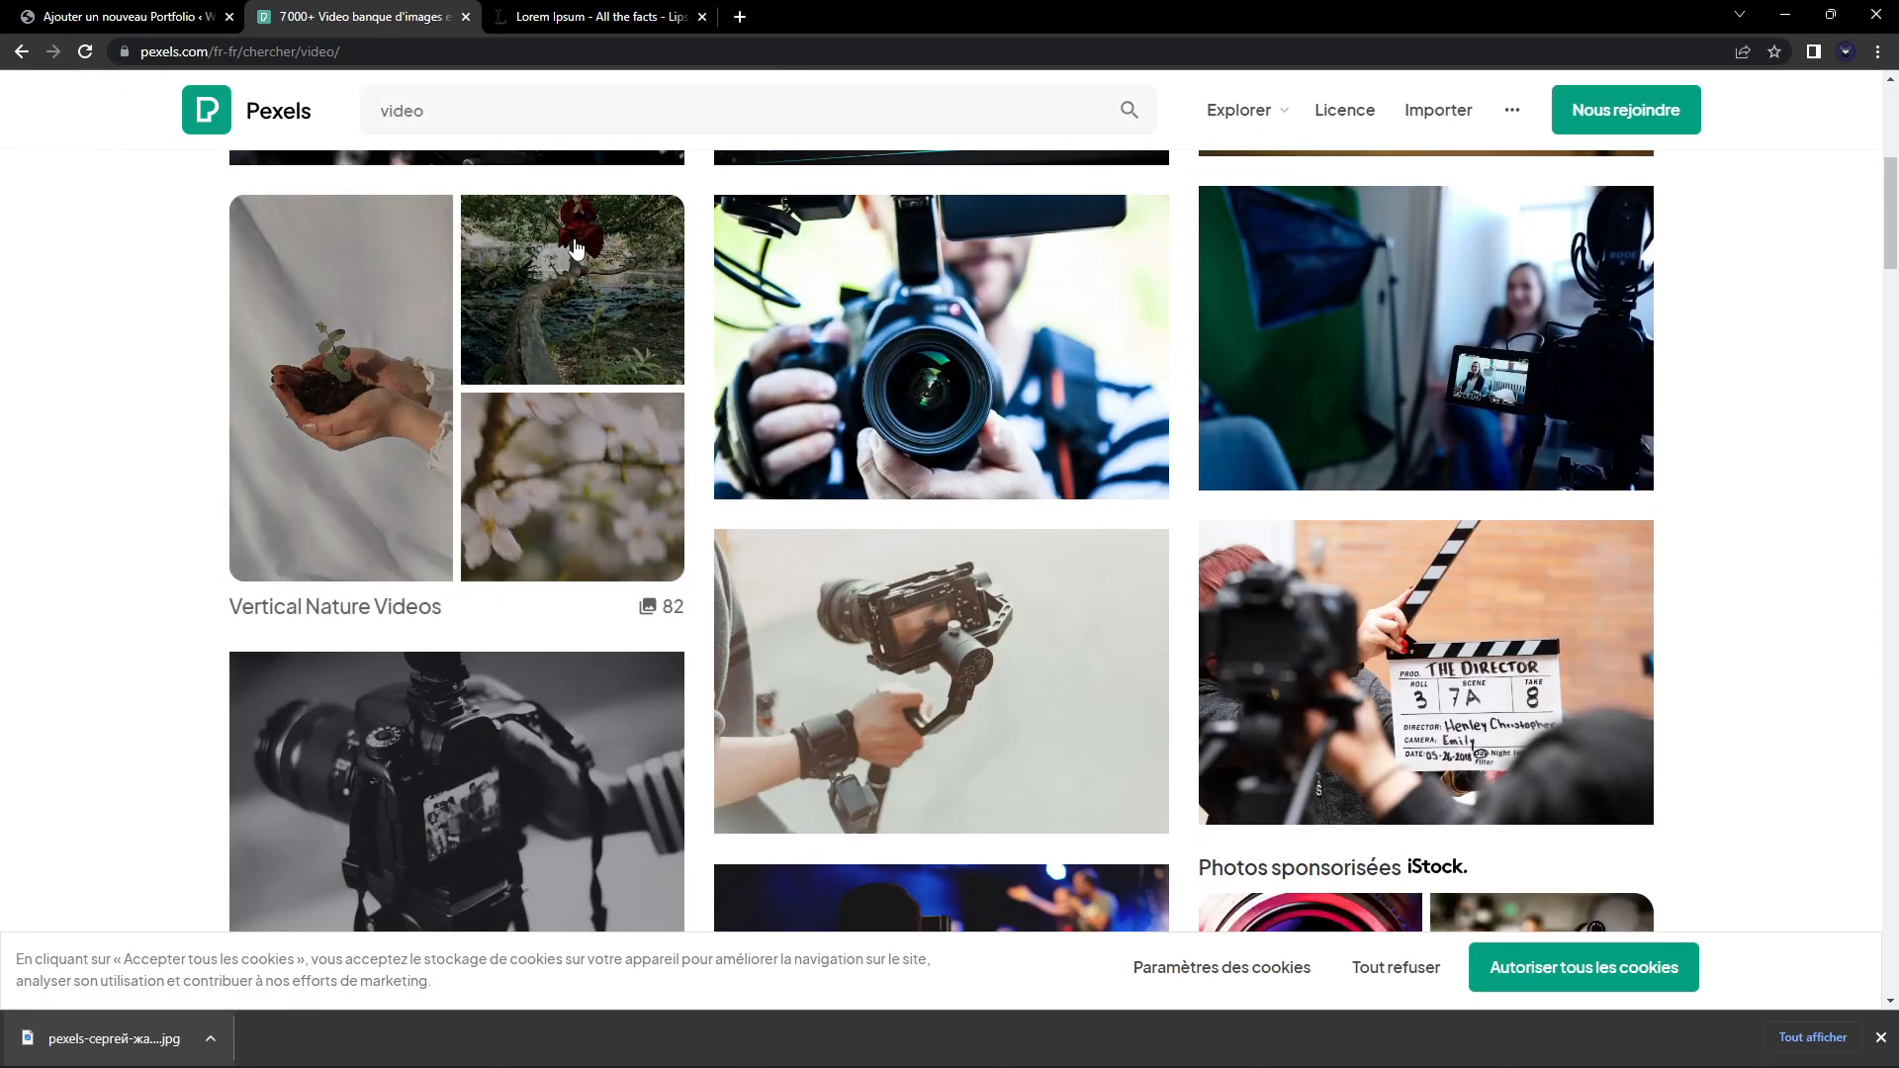
{"action": "scroll", "coordinate": [509, 352], "scroll_direction": "up", "scroll_amount": 6}
{"action": "scroll", "coordinate": [513, 348], "scroll_direction": "down", "scroll_amount": 1}
{"action": "left_click", "coordinate": [515, 395]}
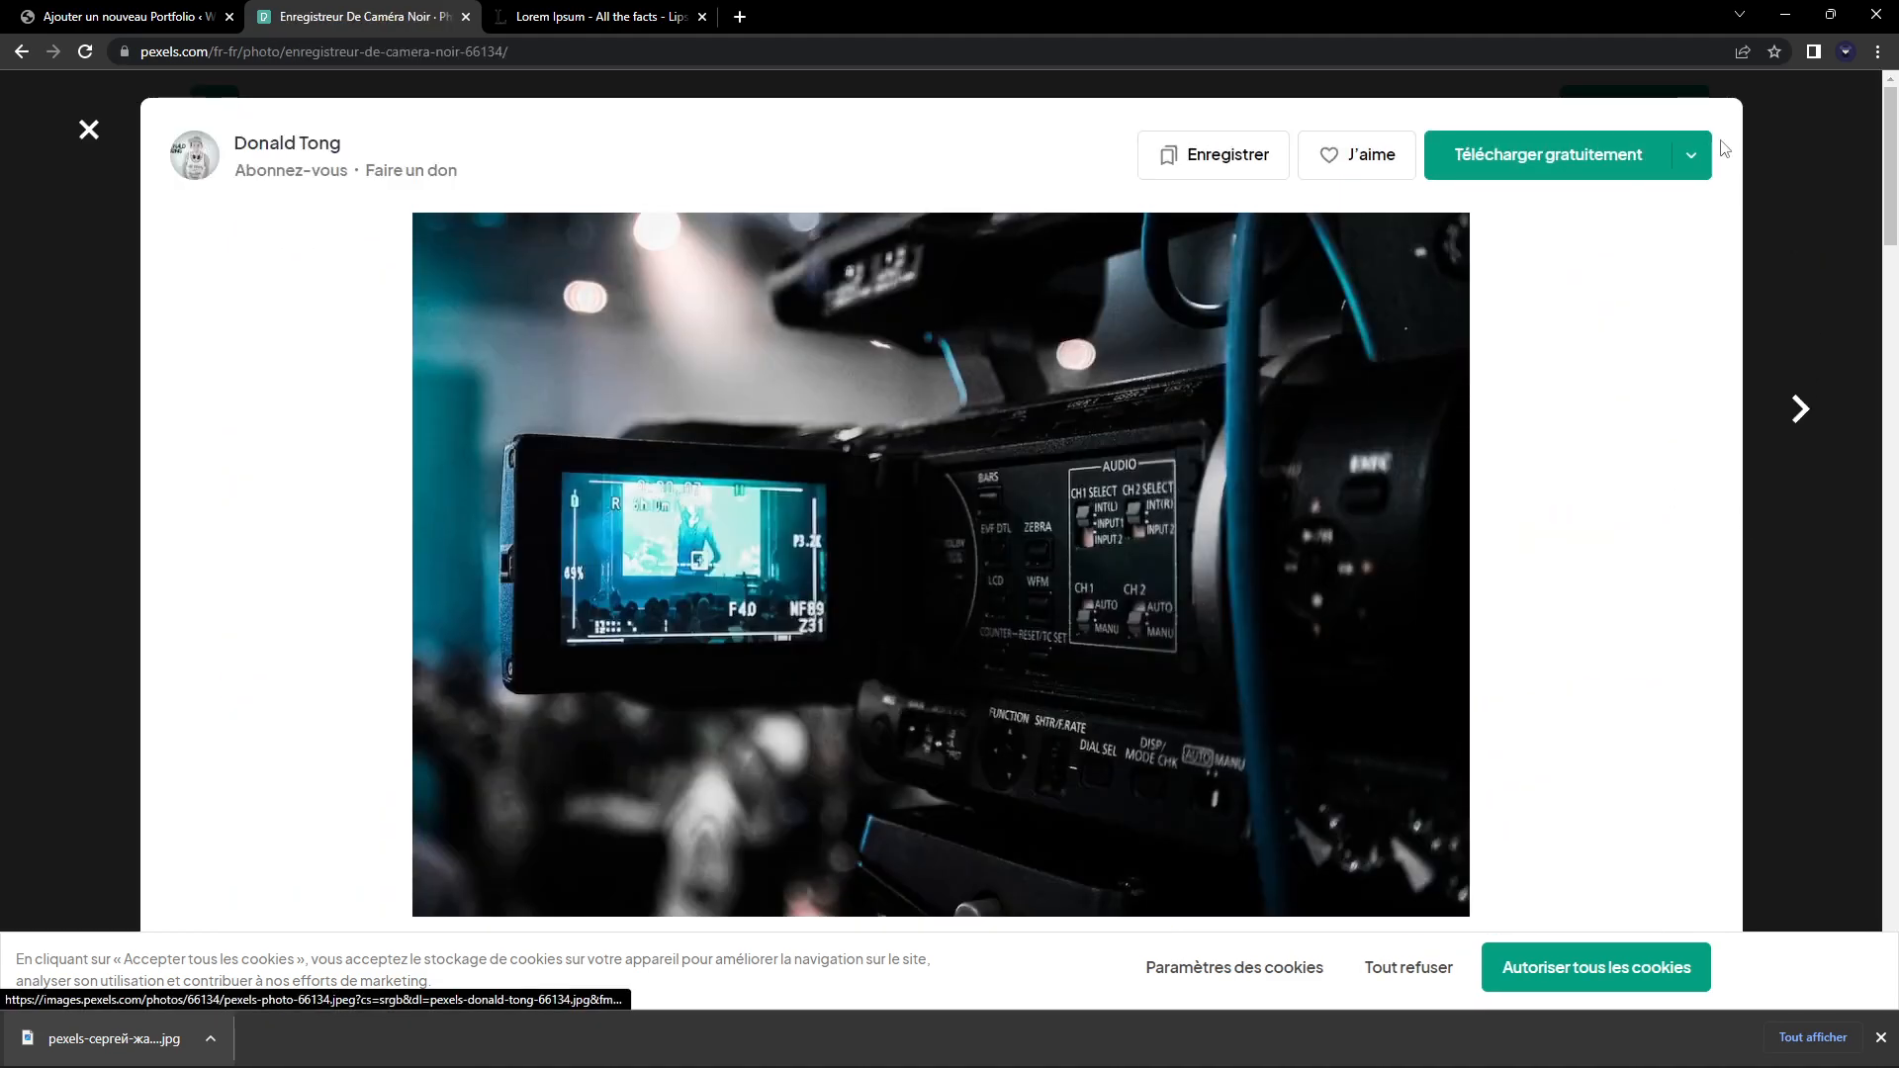
{"action": "left_click", "coordinate": [1692, 156]}
{"action": "left_click", "coordinate": [1568, 329]}
{"action": "left_click", "coordinate": [1540, 606]}
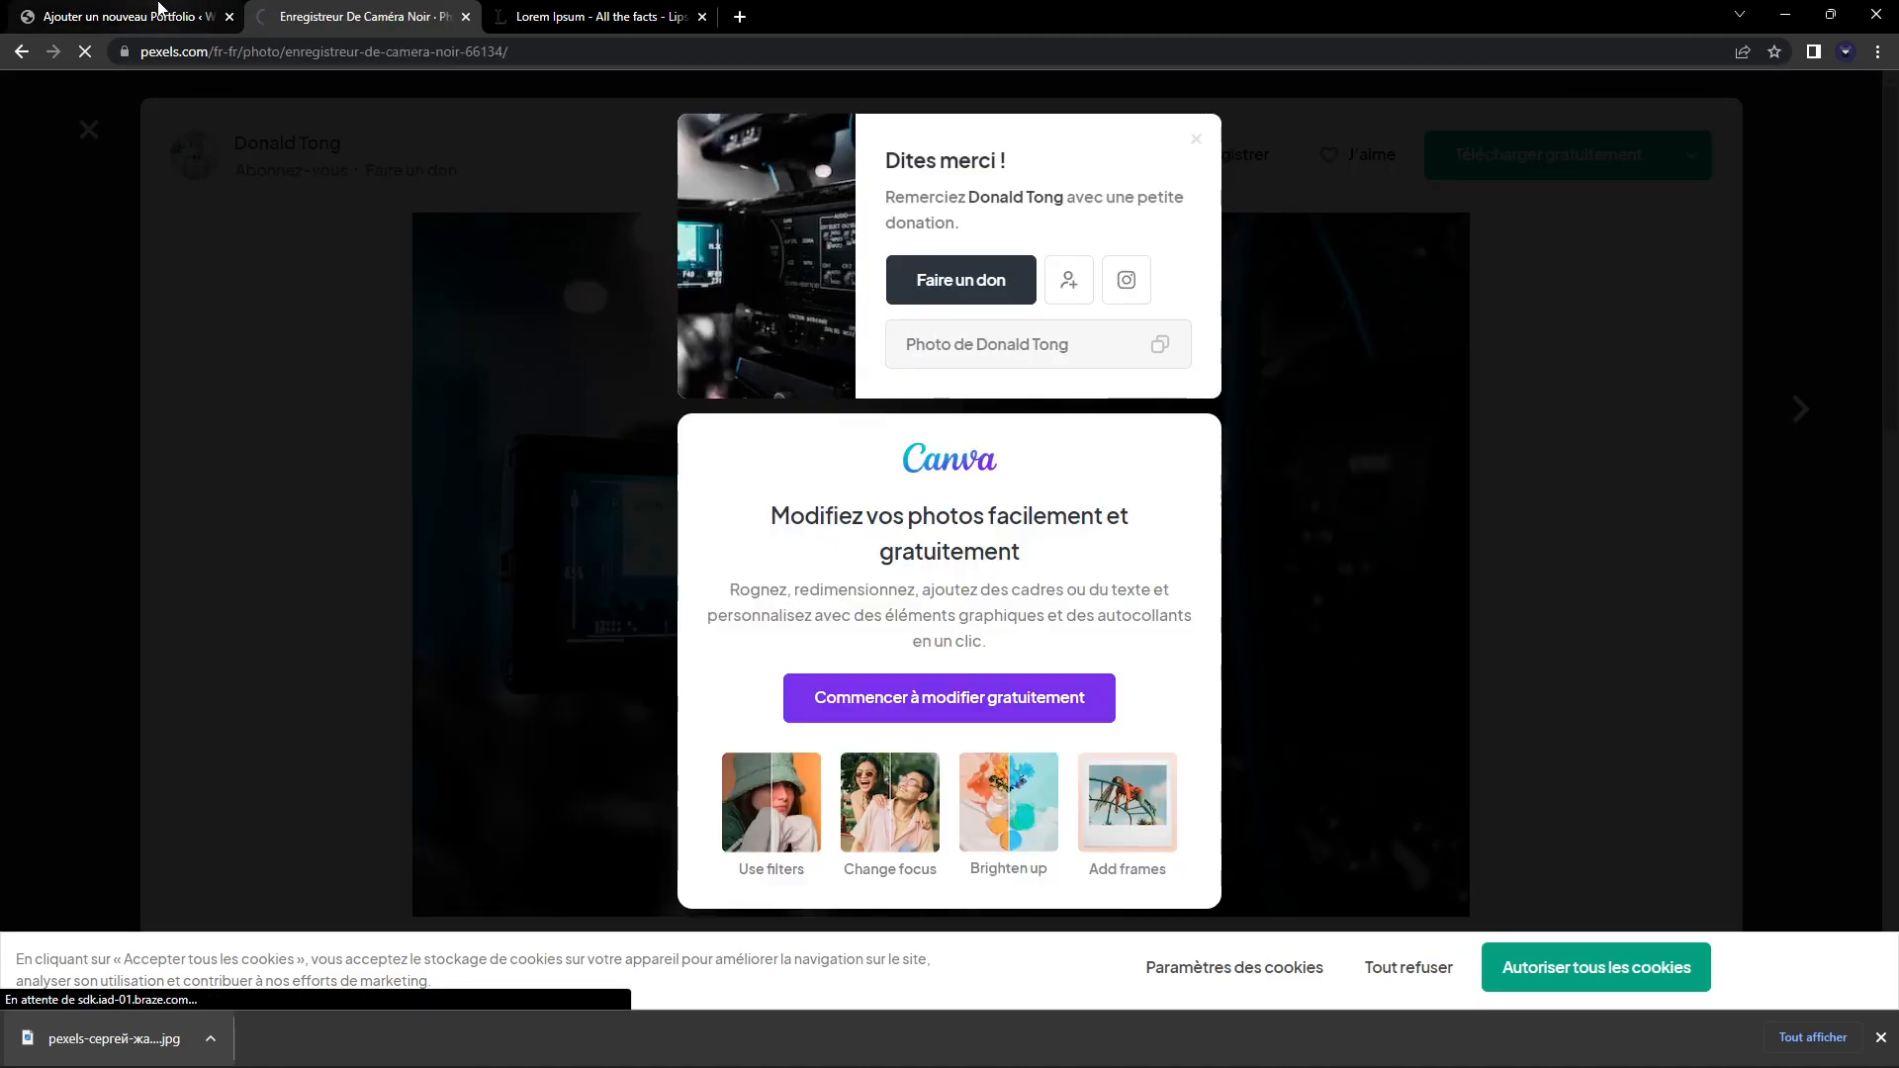
Return to the WordPress editor, upload the downloaded camera photo and set it as the featured image of Projet 2
{"action": "left_click", "coordinate": [212, 18]}
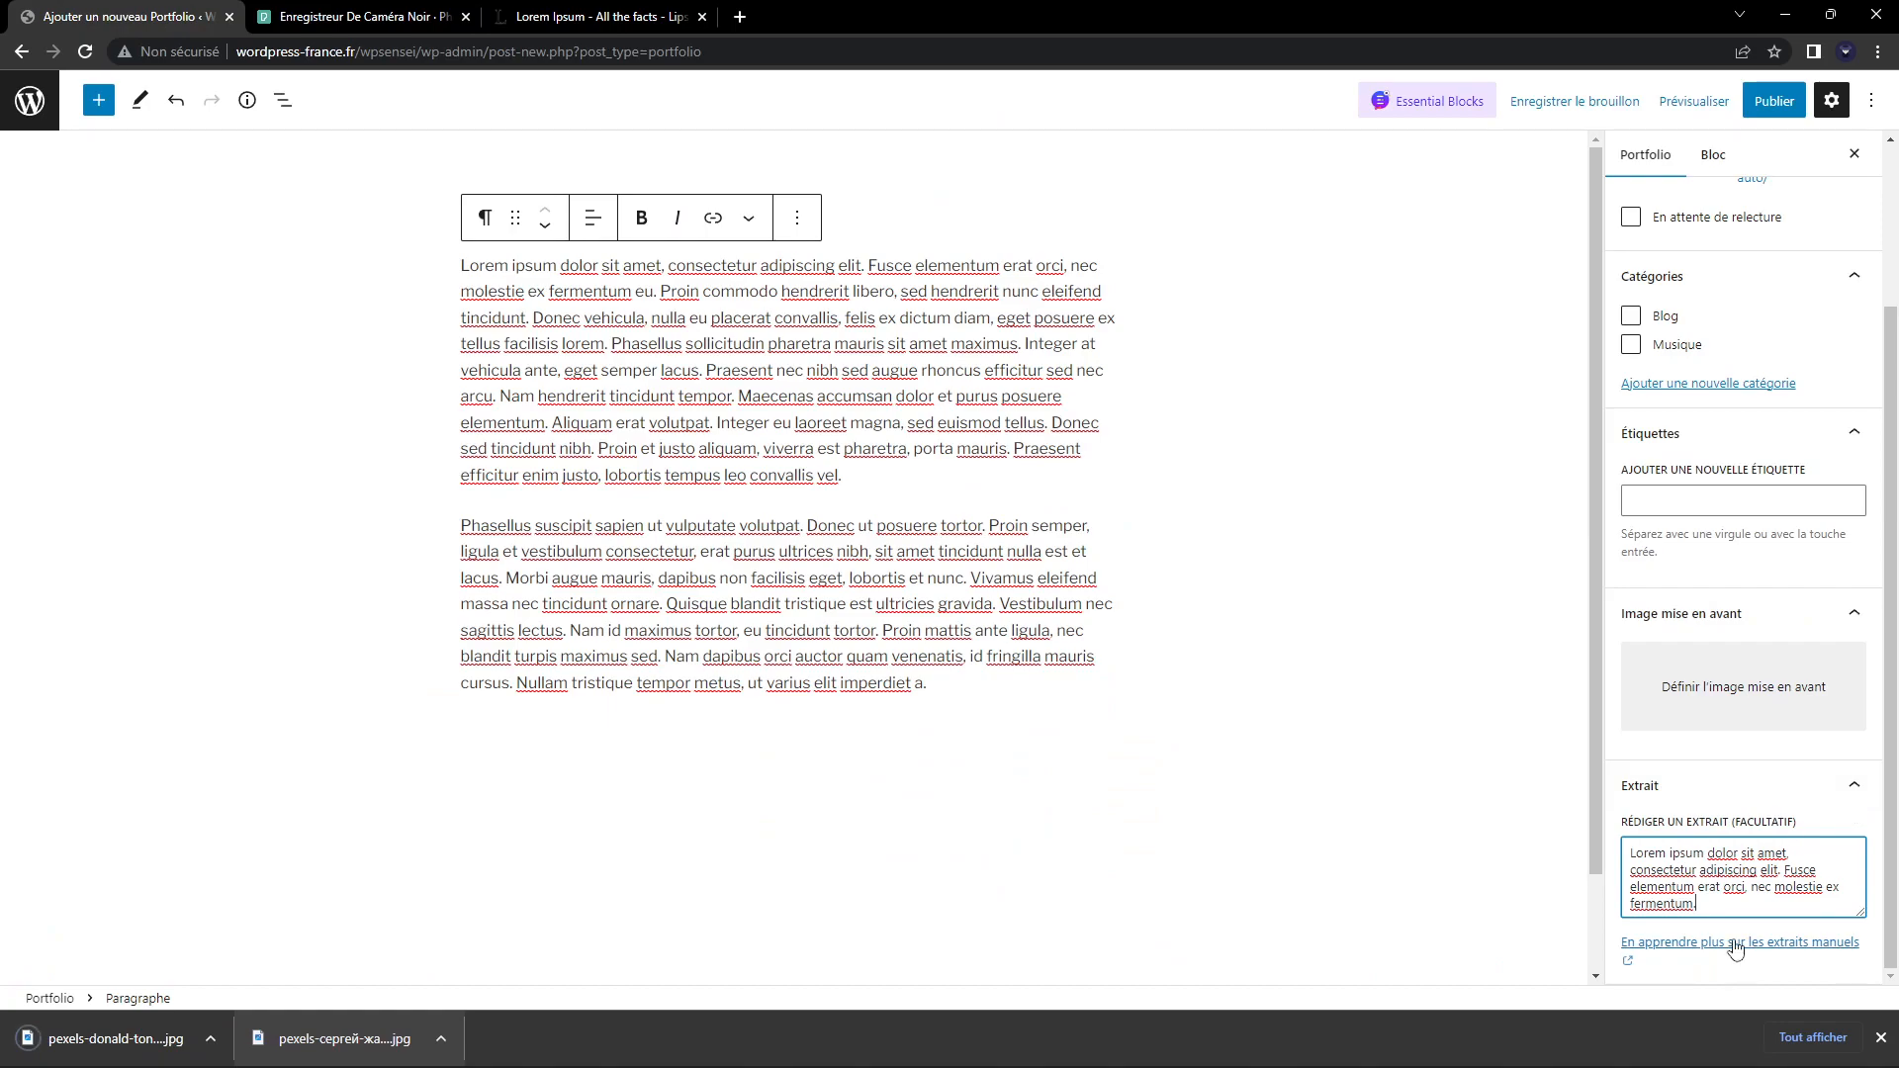
{"action": "left_click", "coordinate": [1785, 693]}
{"action": "left_click_drag", "start_coordinate": [118, 1037], "coordinate": [319, 661]}
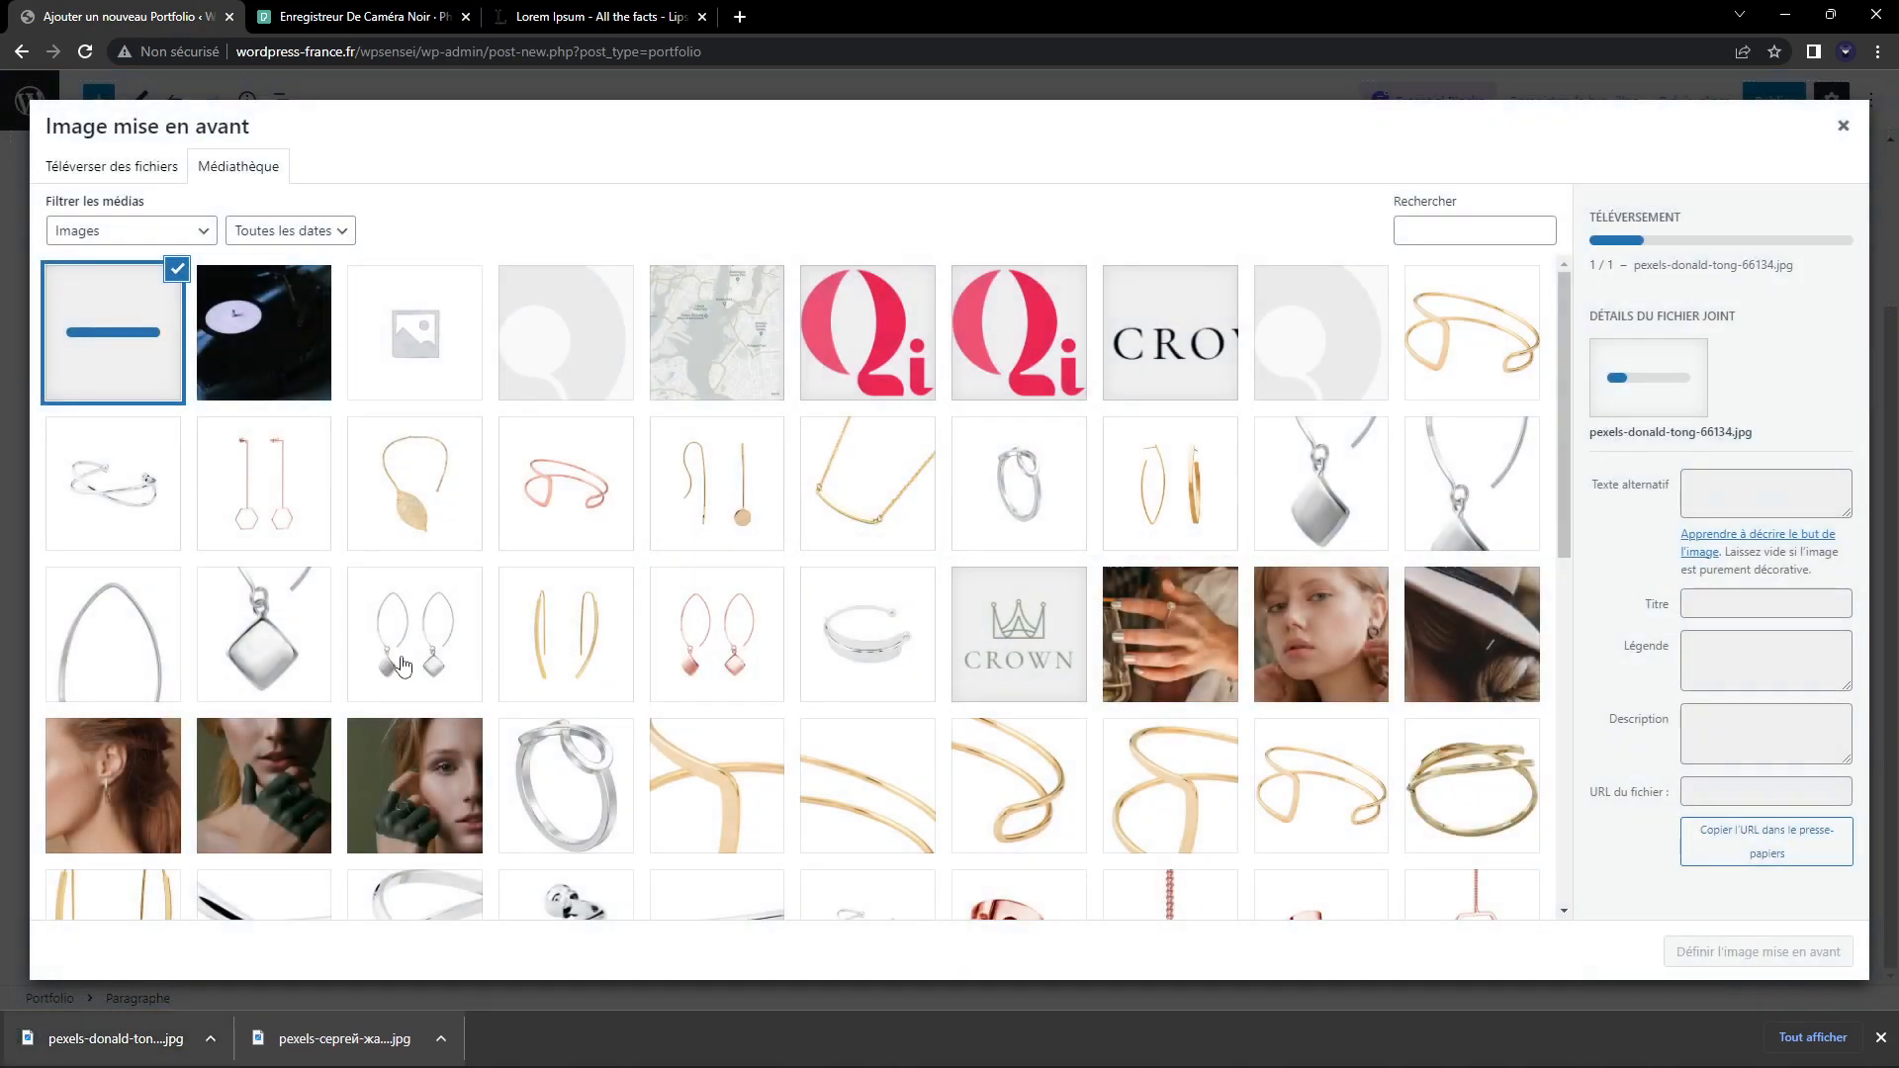
{"action": "left_click", "coordinate": [1756, 954]}
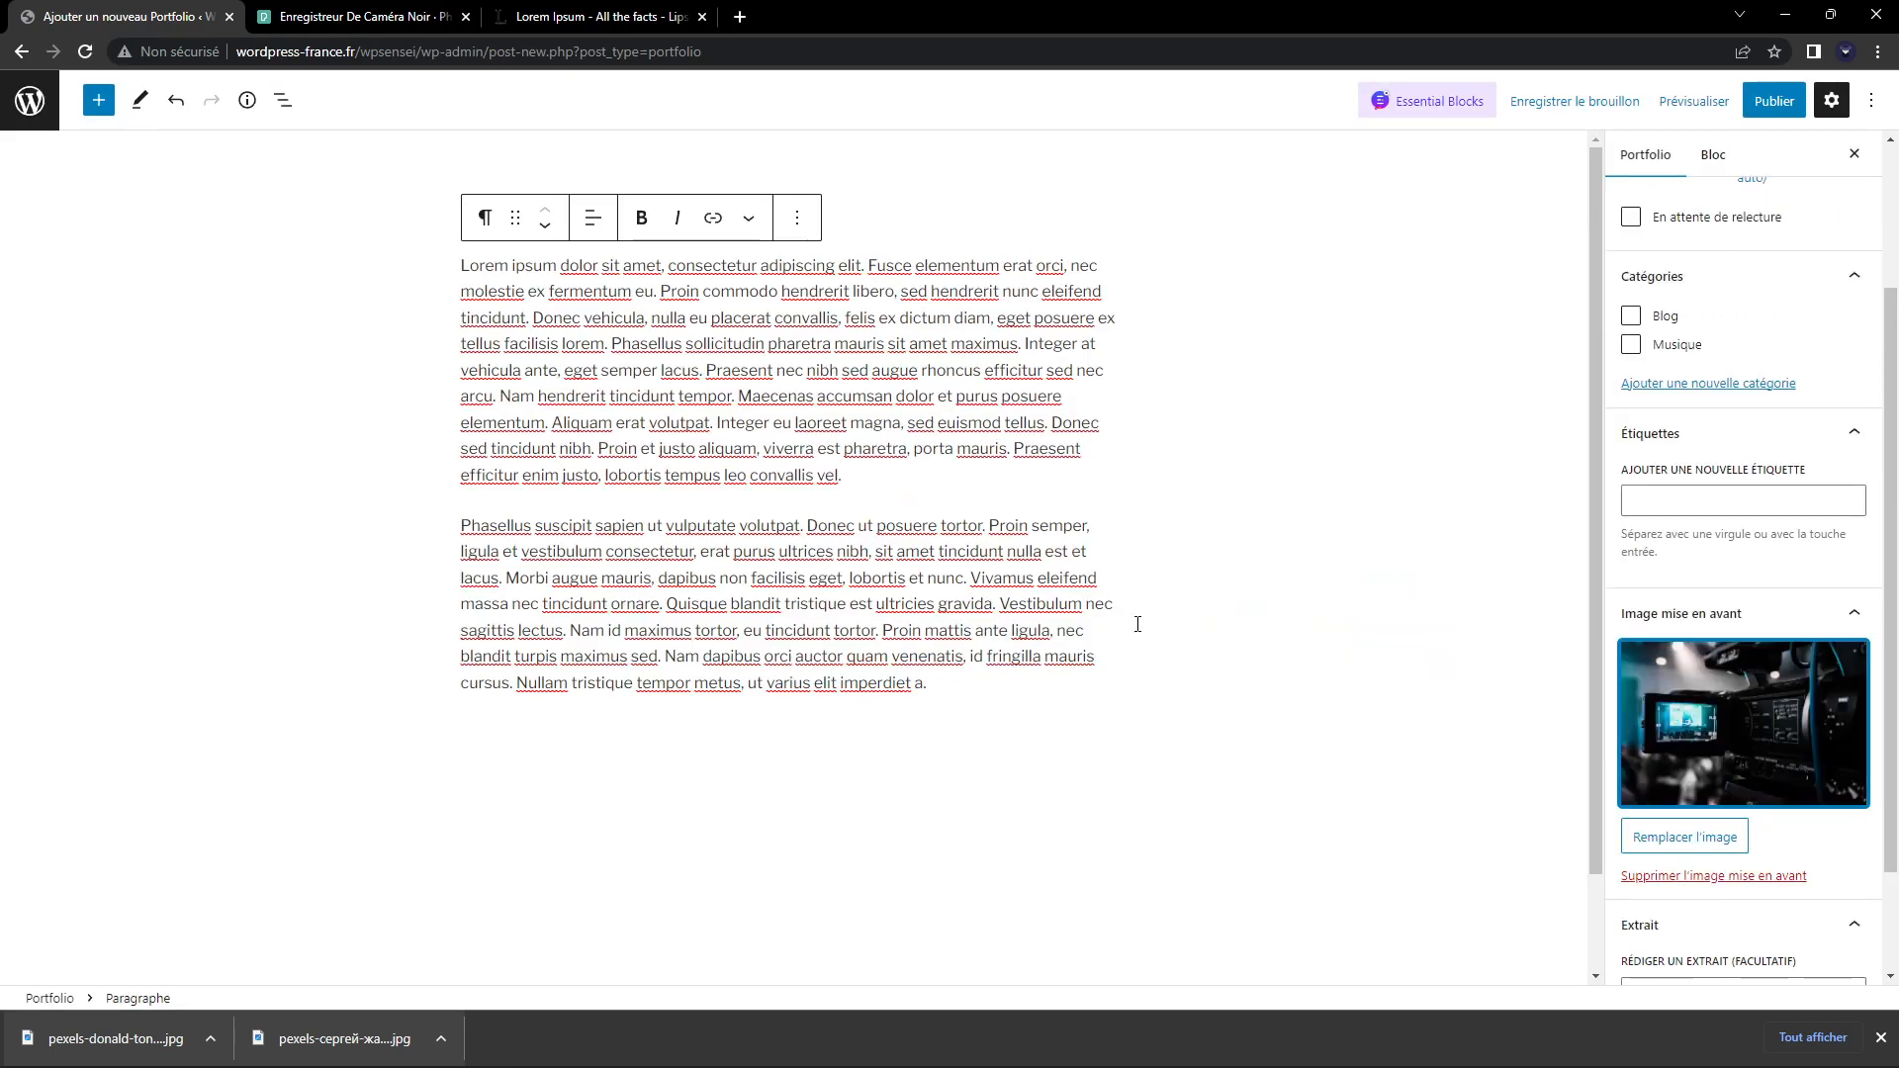
Publish the Projet 2 portfolio item and return to the portfolio list
{"action": "left_click", "coordinate": [1774, 101]}
{"action": "left_click", "coordinate": [1695, 102]}
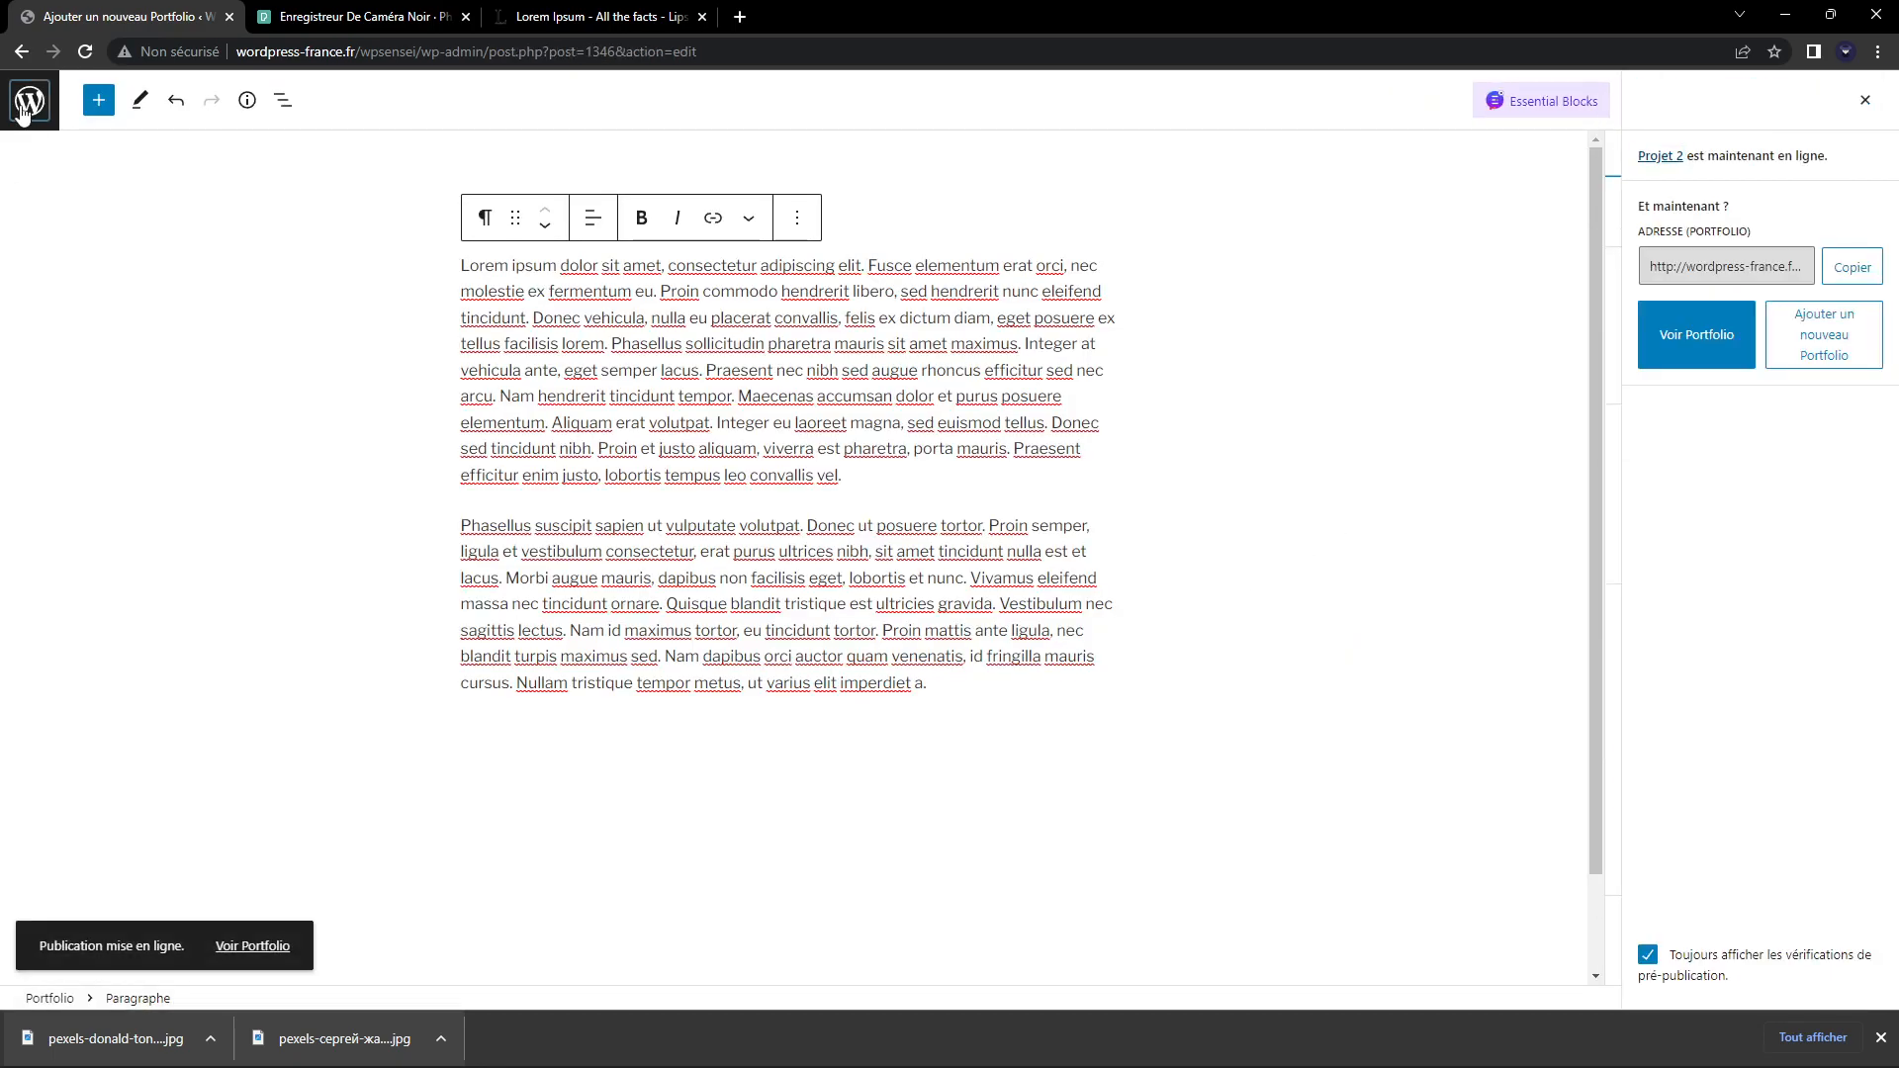
{"action": "left_click", "coordinate": [29, 100]}
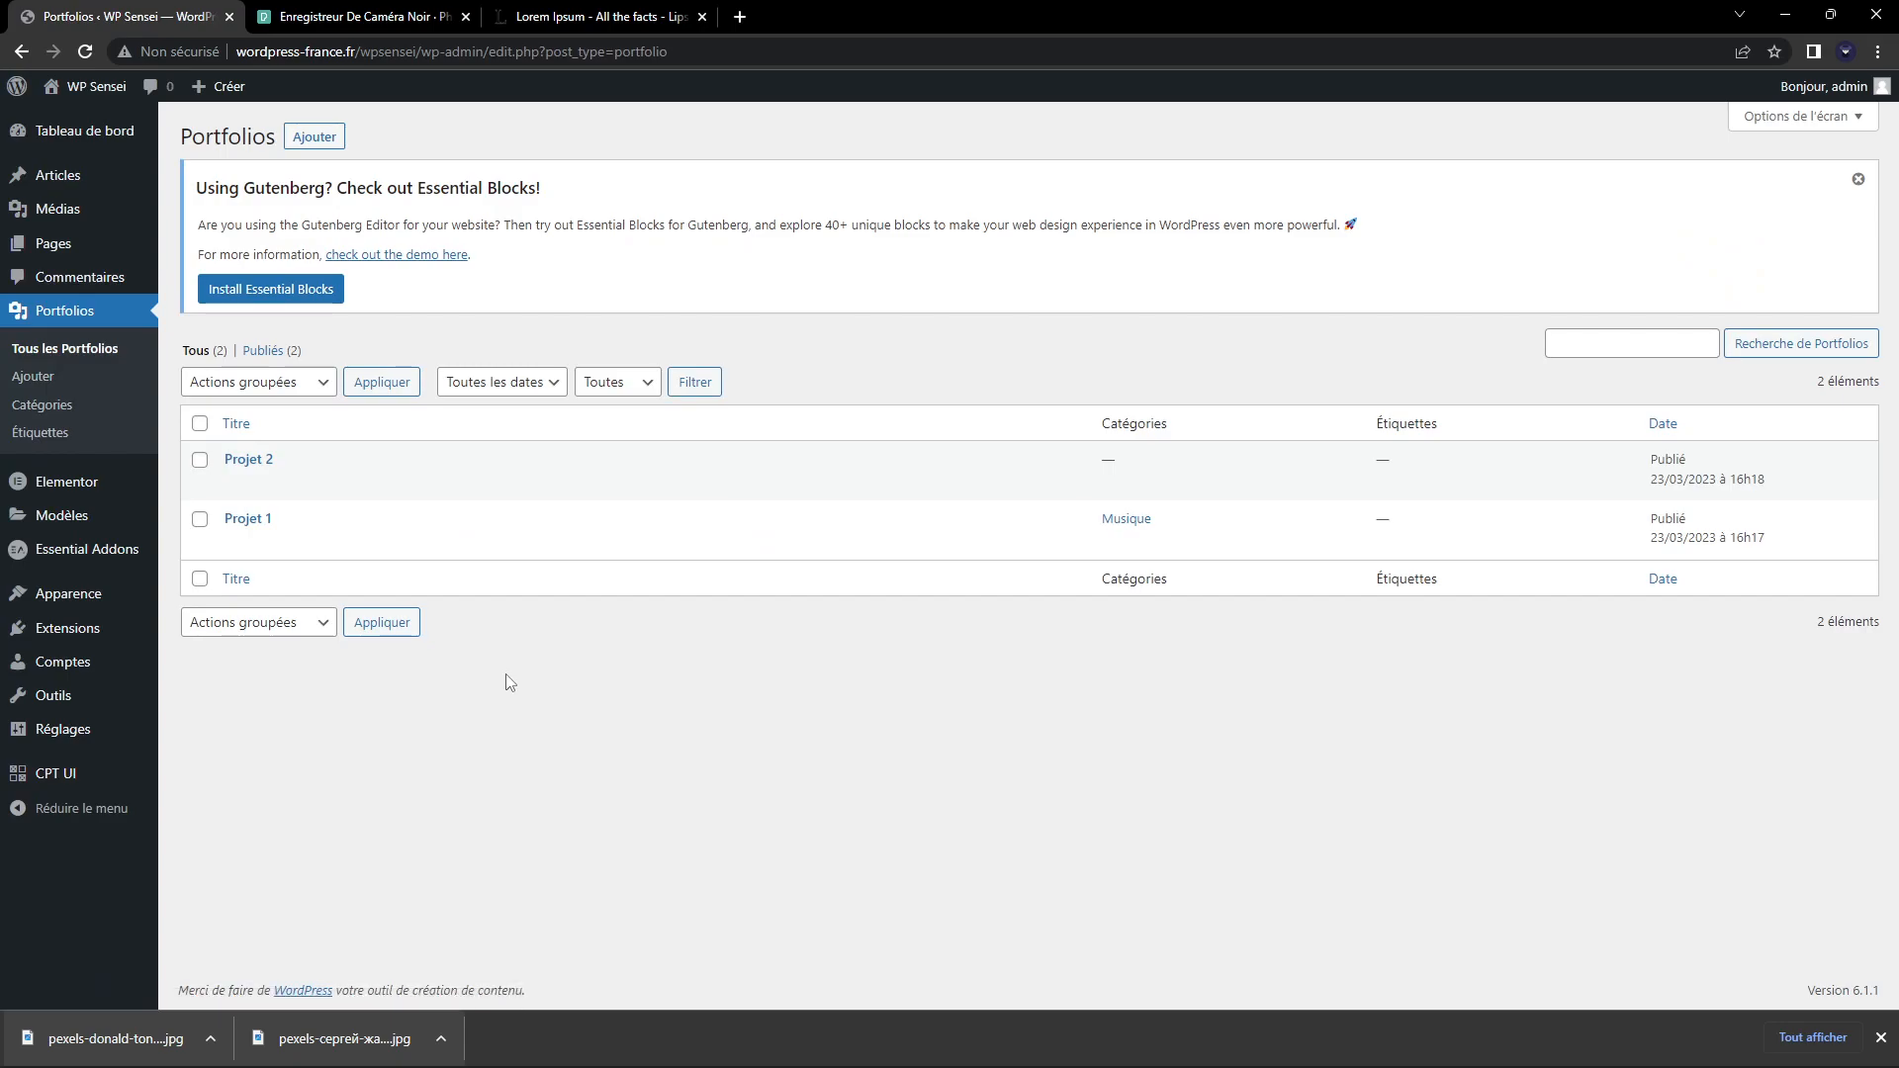
Reopen Projet 2, assign it a new category named "Vidéo", update the item and return to the portfolio list
{"action": "left_click", "coordinate": [250, 459]}
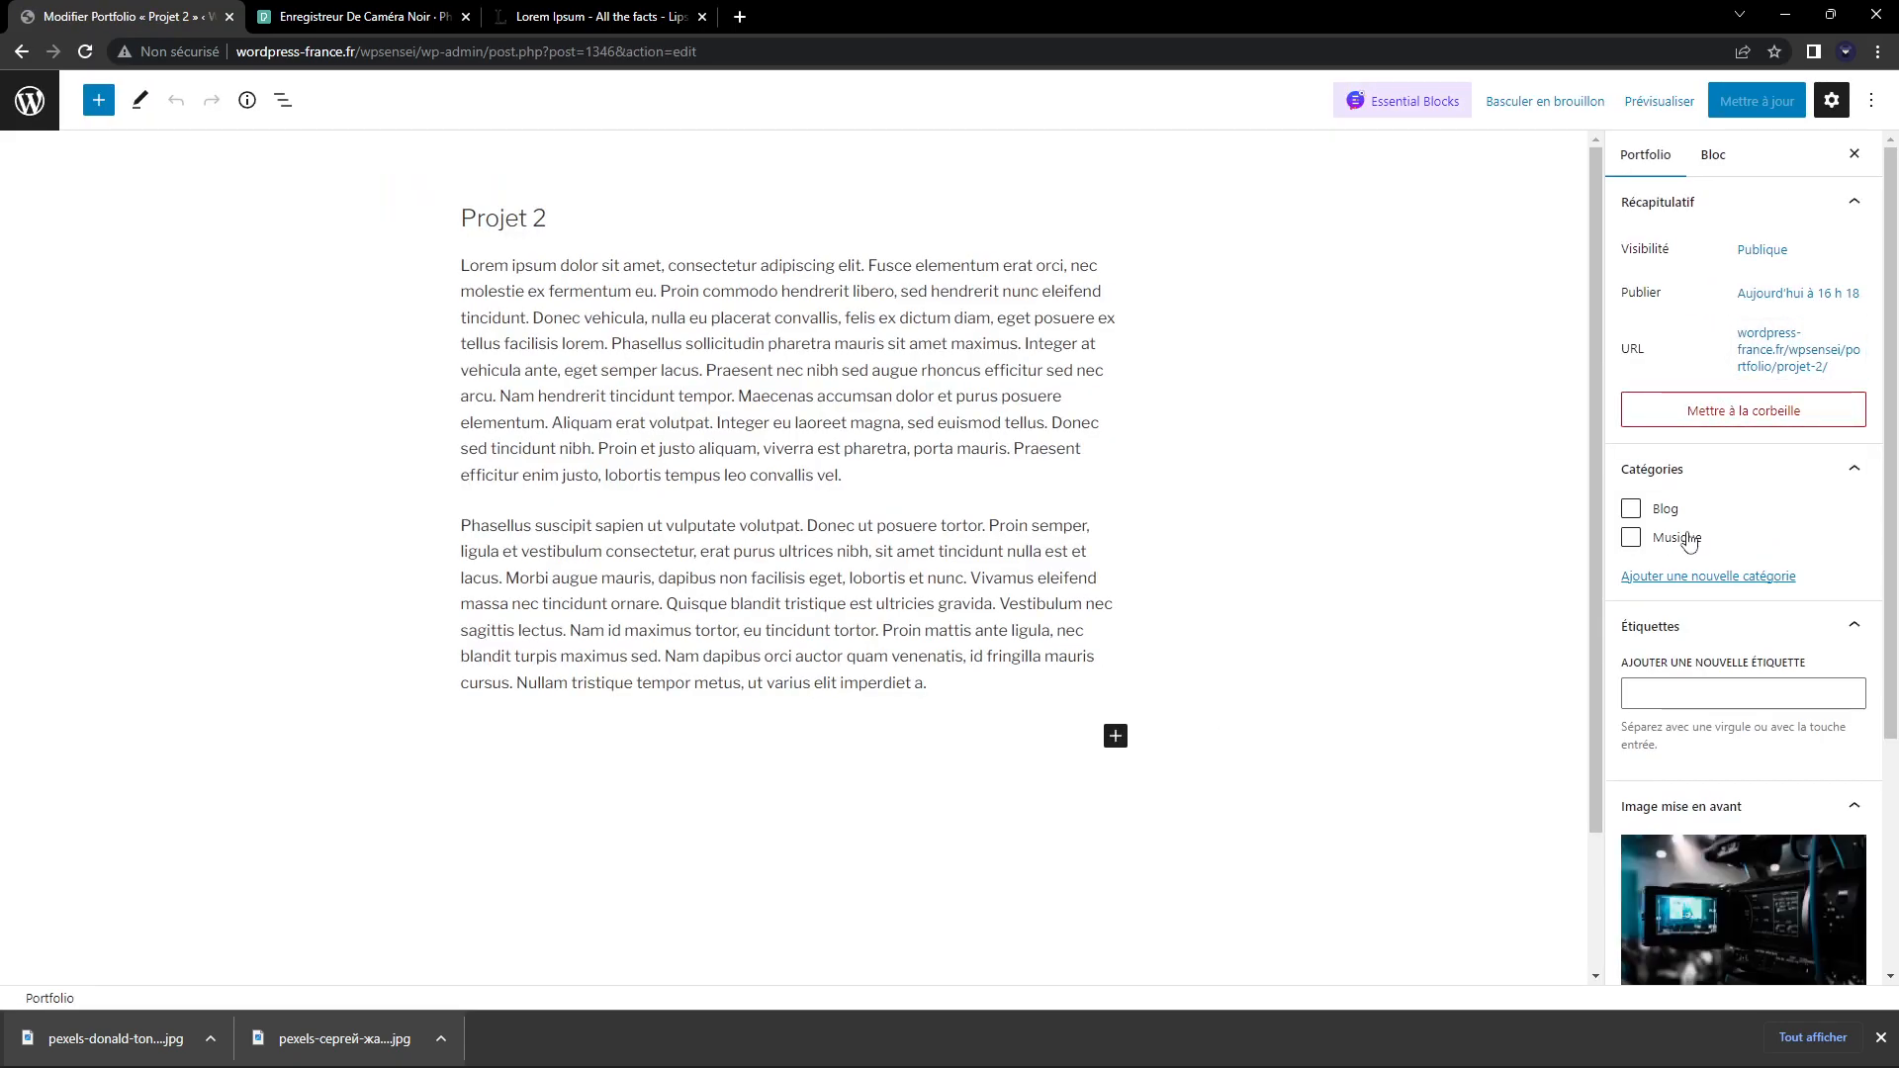
{"action": "left_click", "coordinate": [1708, 575]}
{"action": "left_click", "coordinate": [1713, 626]}
{"action": "type", "text": "Vidéo"}
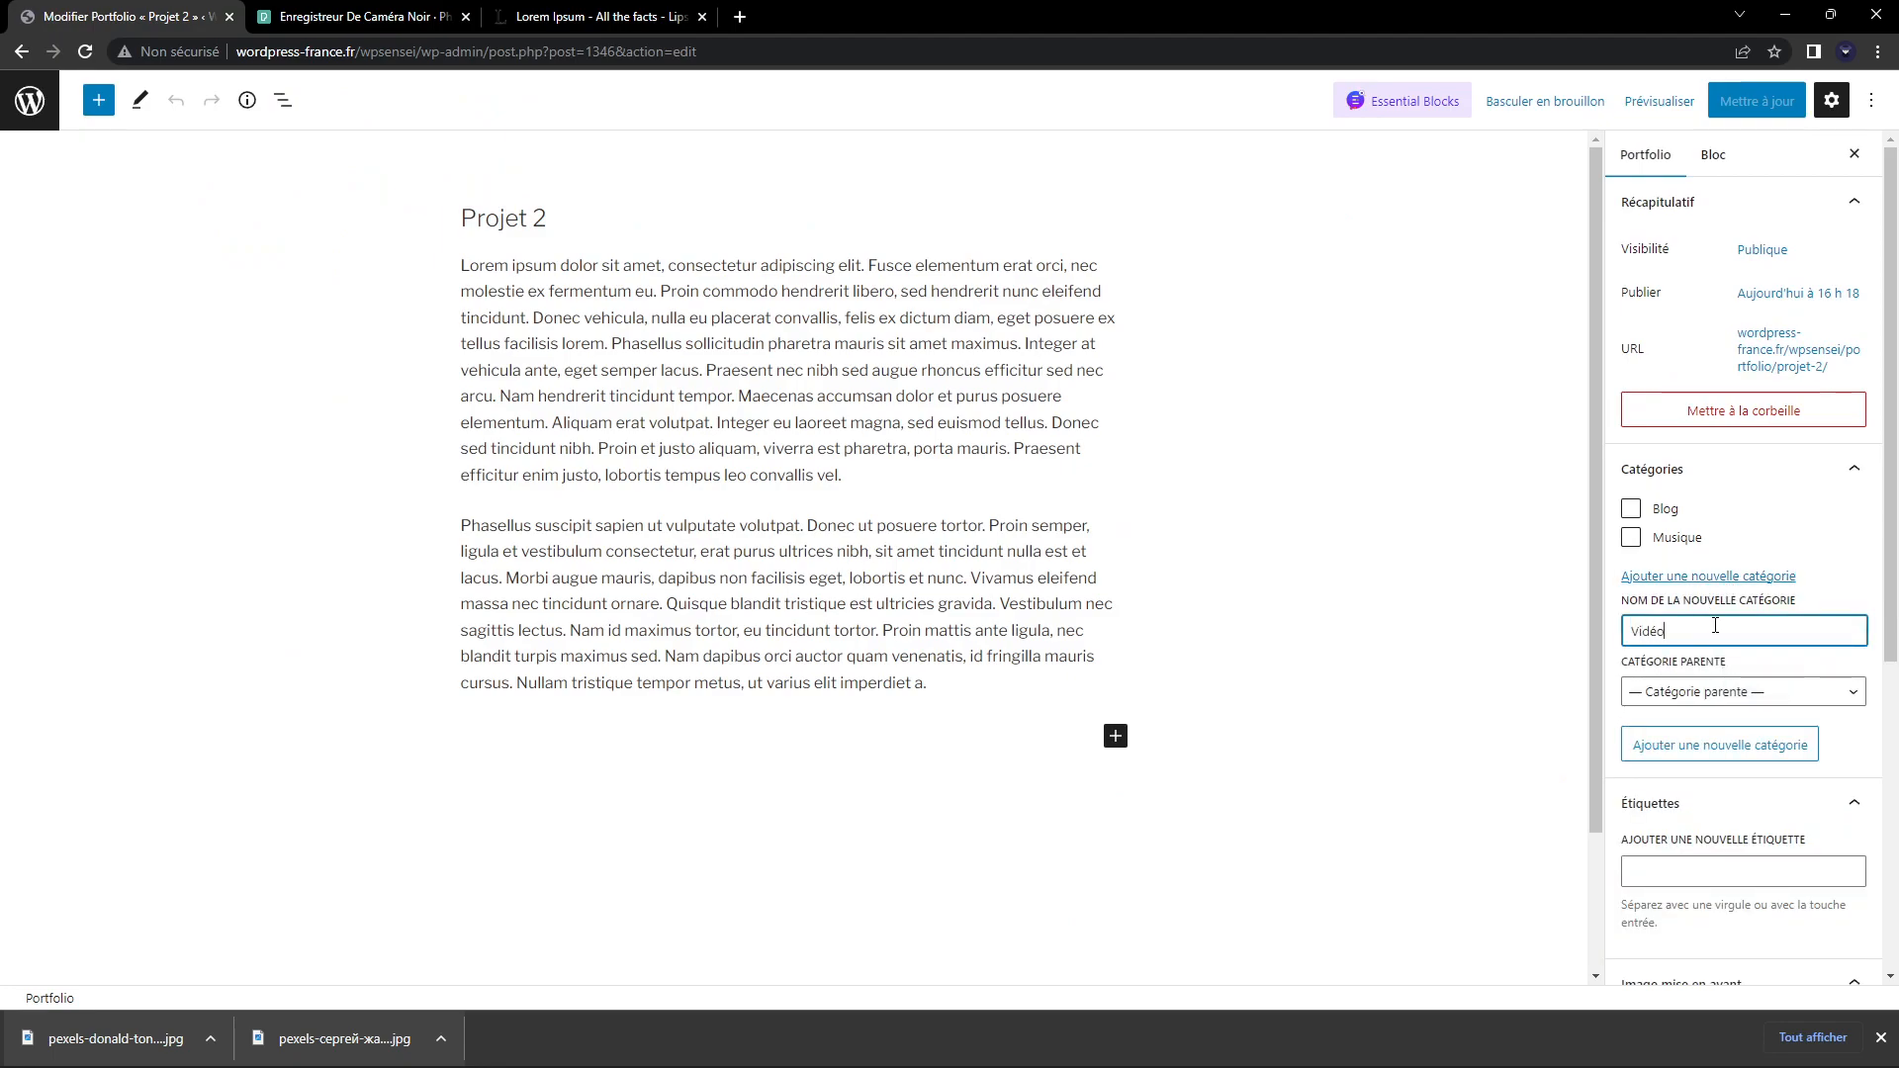
{"action": "key", "text": "Return"}
{"action": "left_click", "coordinate": [1754, 103]}
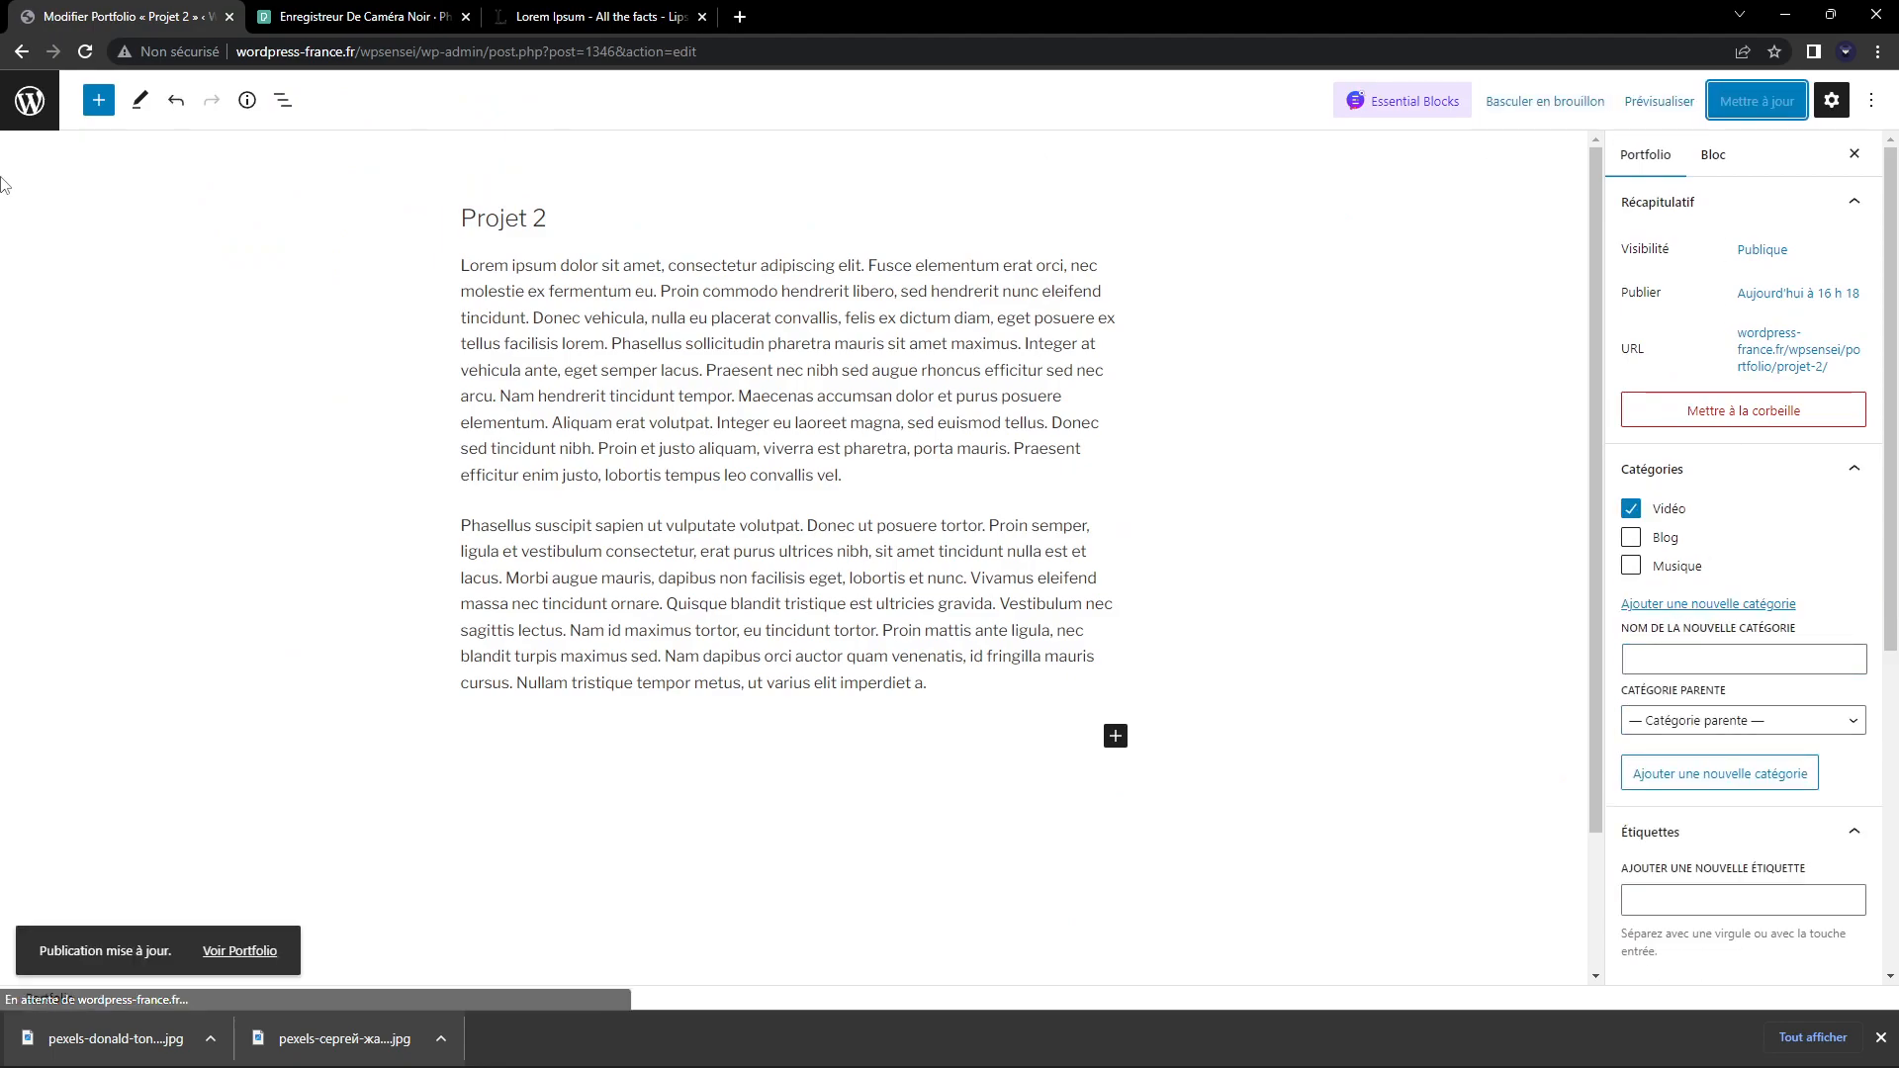
{"action": "left_click", "coordinate": [28, 103]}
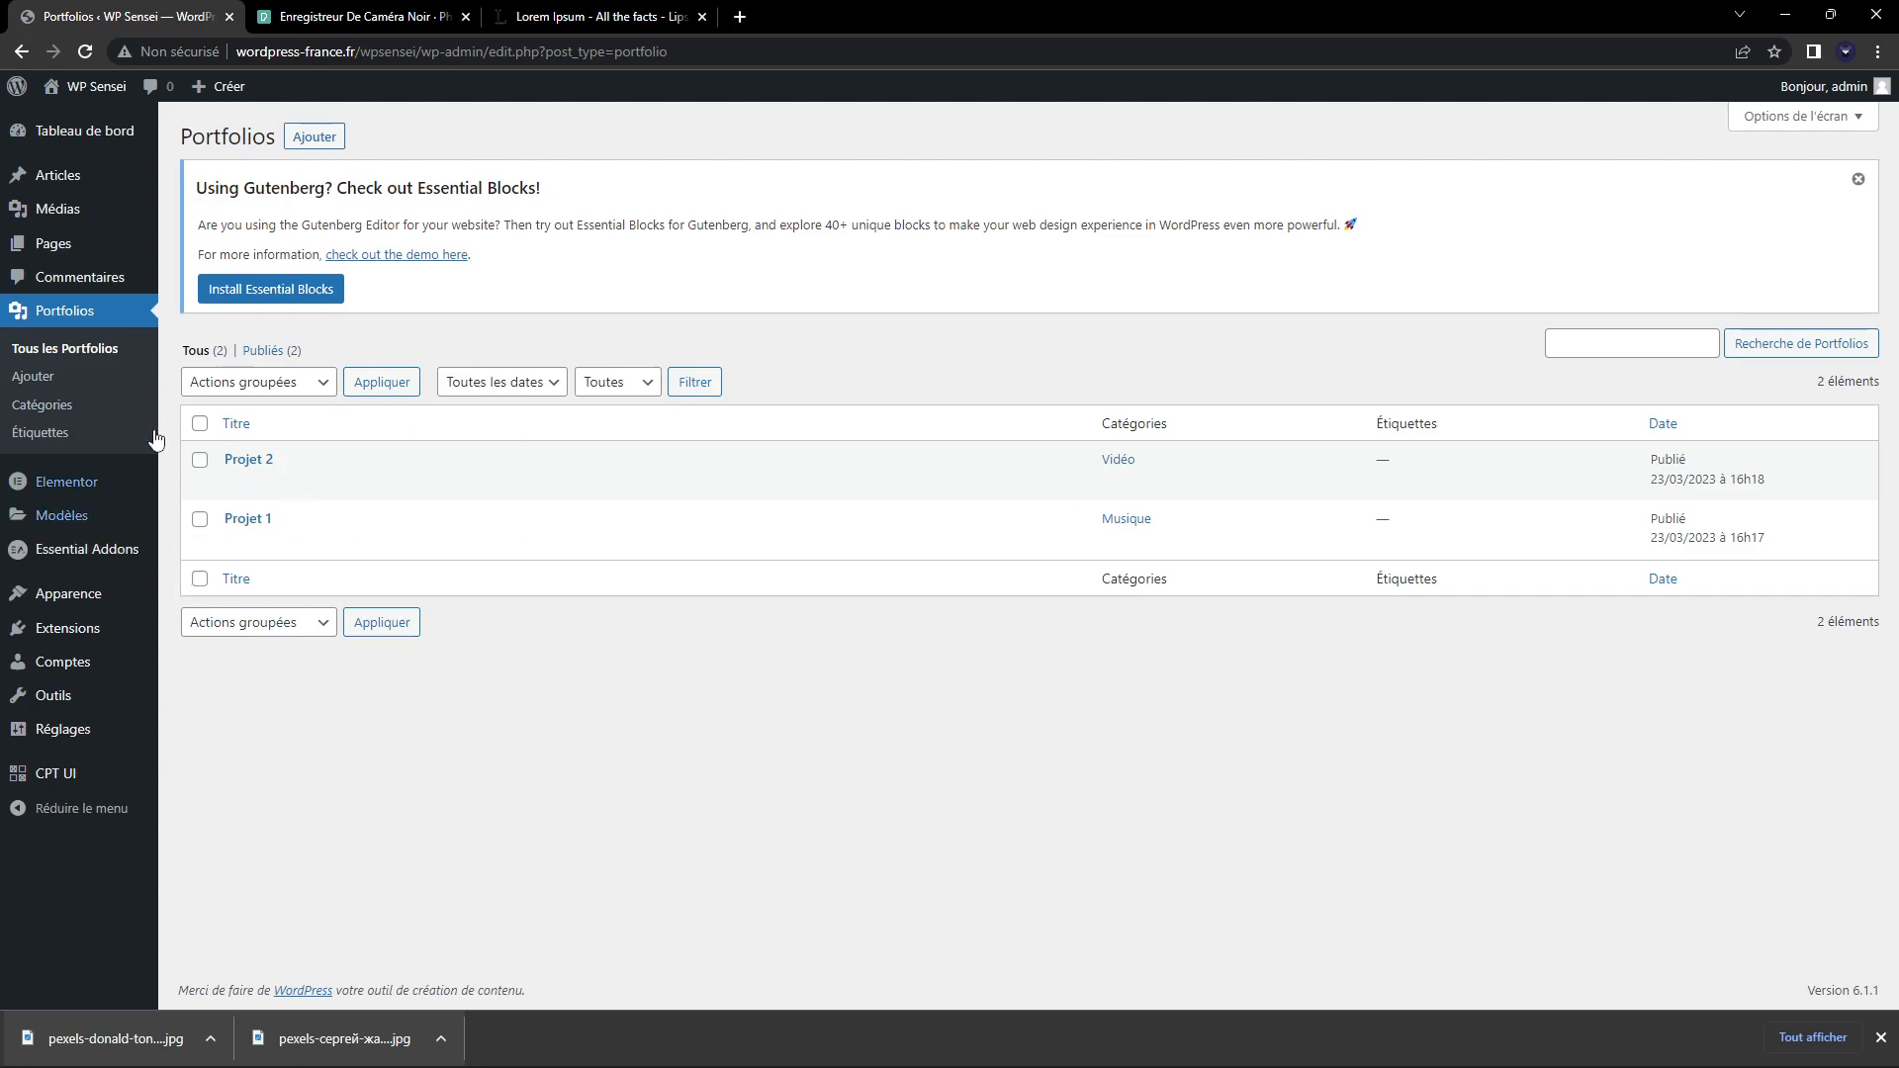
Create a new page titled "Portfolio" and publish it
{"action": "left_click", "coordinate": [60, 245]}
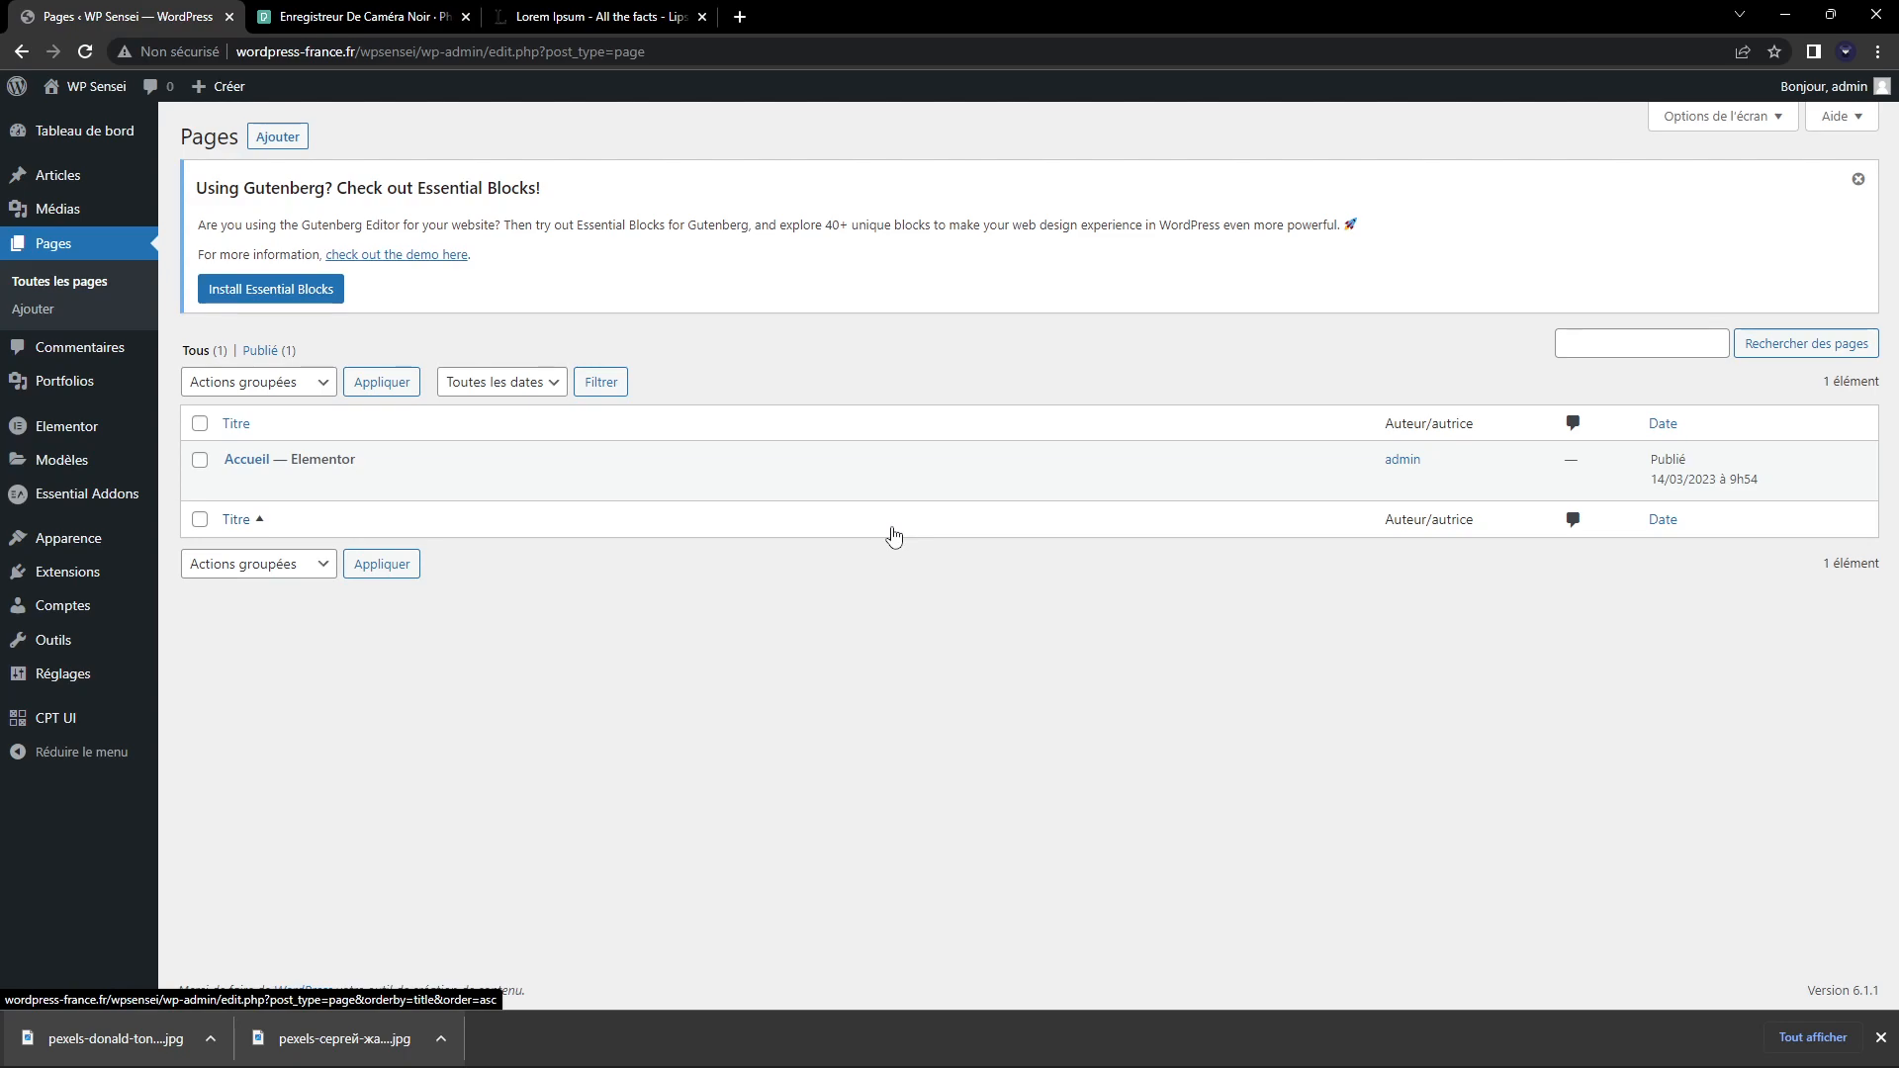
{"action": "left_click", "coordinate": [1880, 1037]}
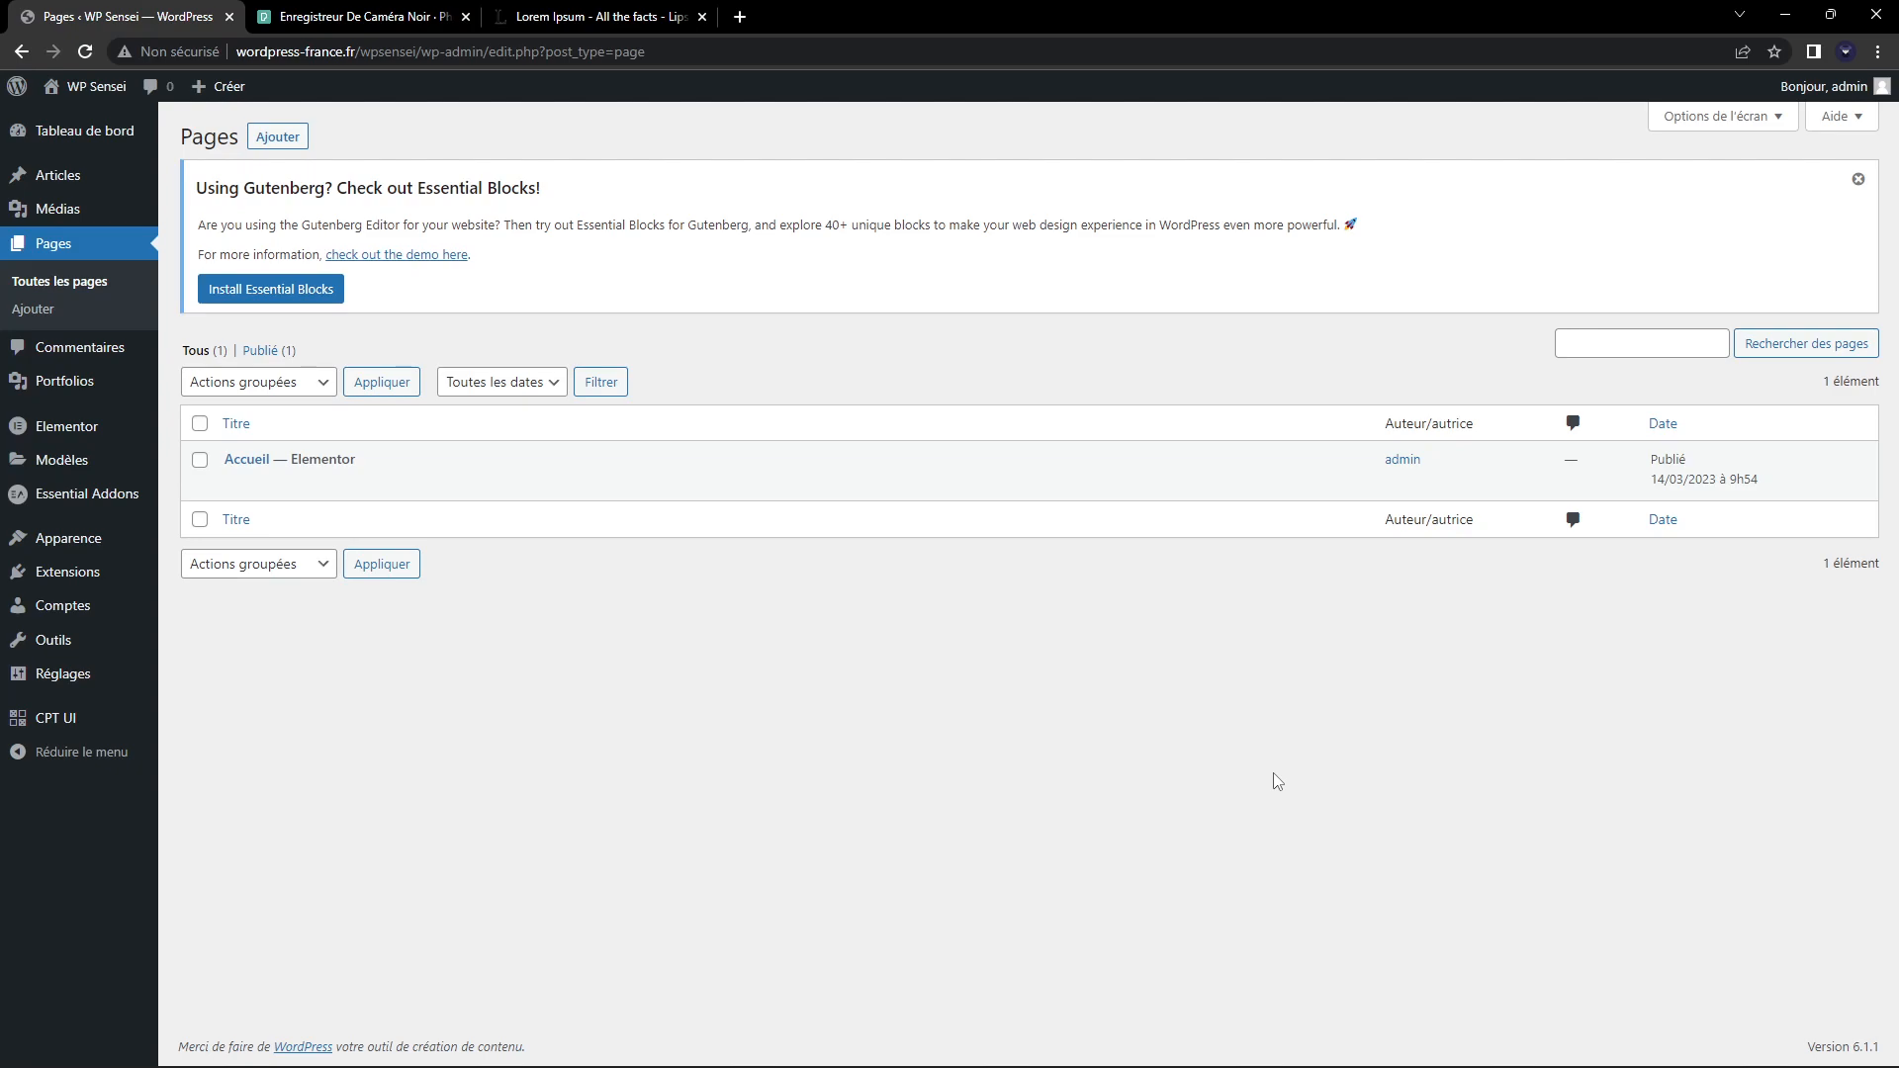
{"action": "left_click", "coordinate": [282, 140]}
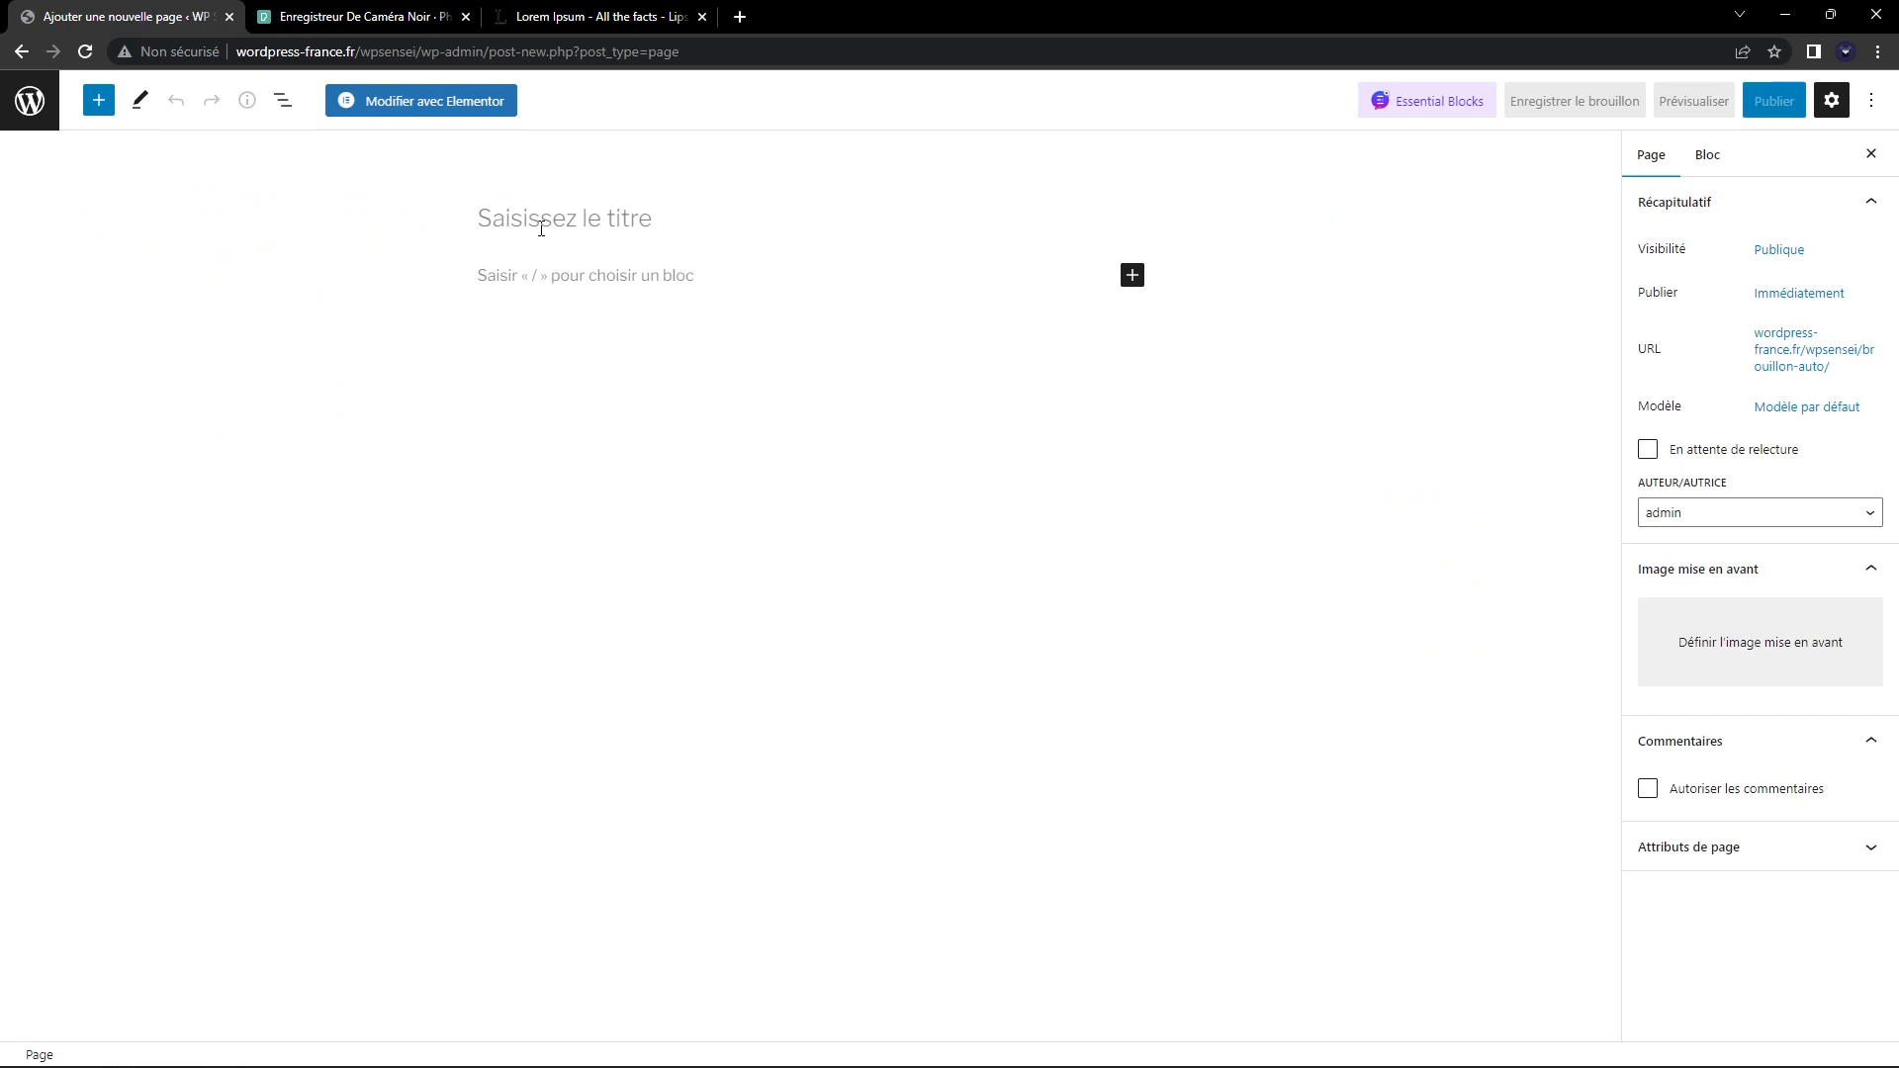
{"action": "type", "text": "Por"}
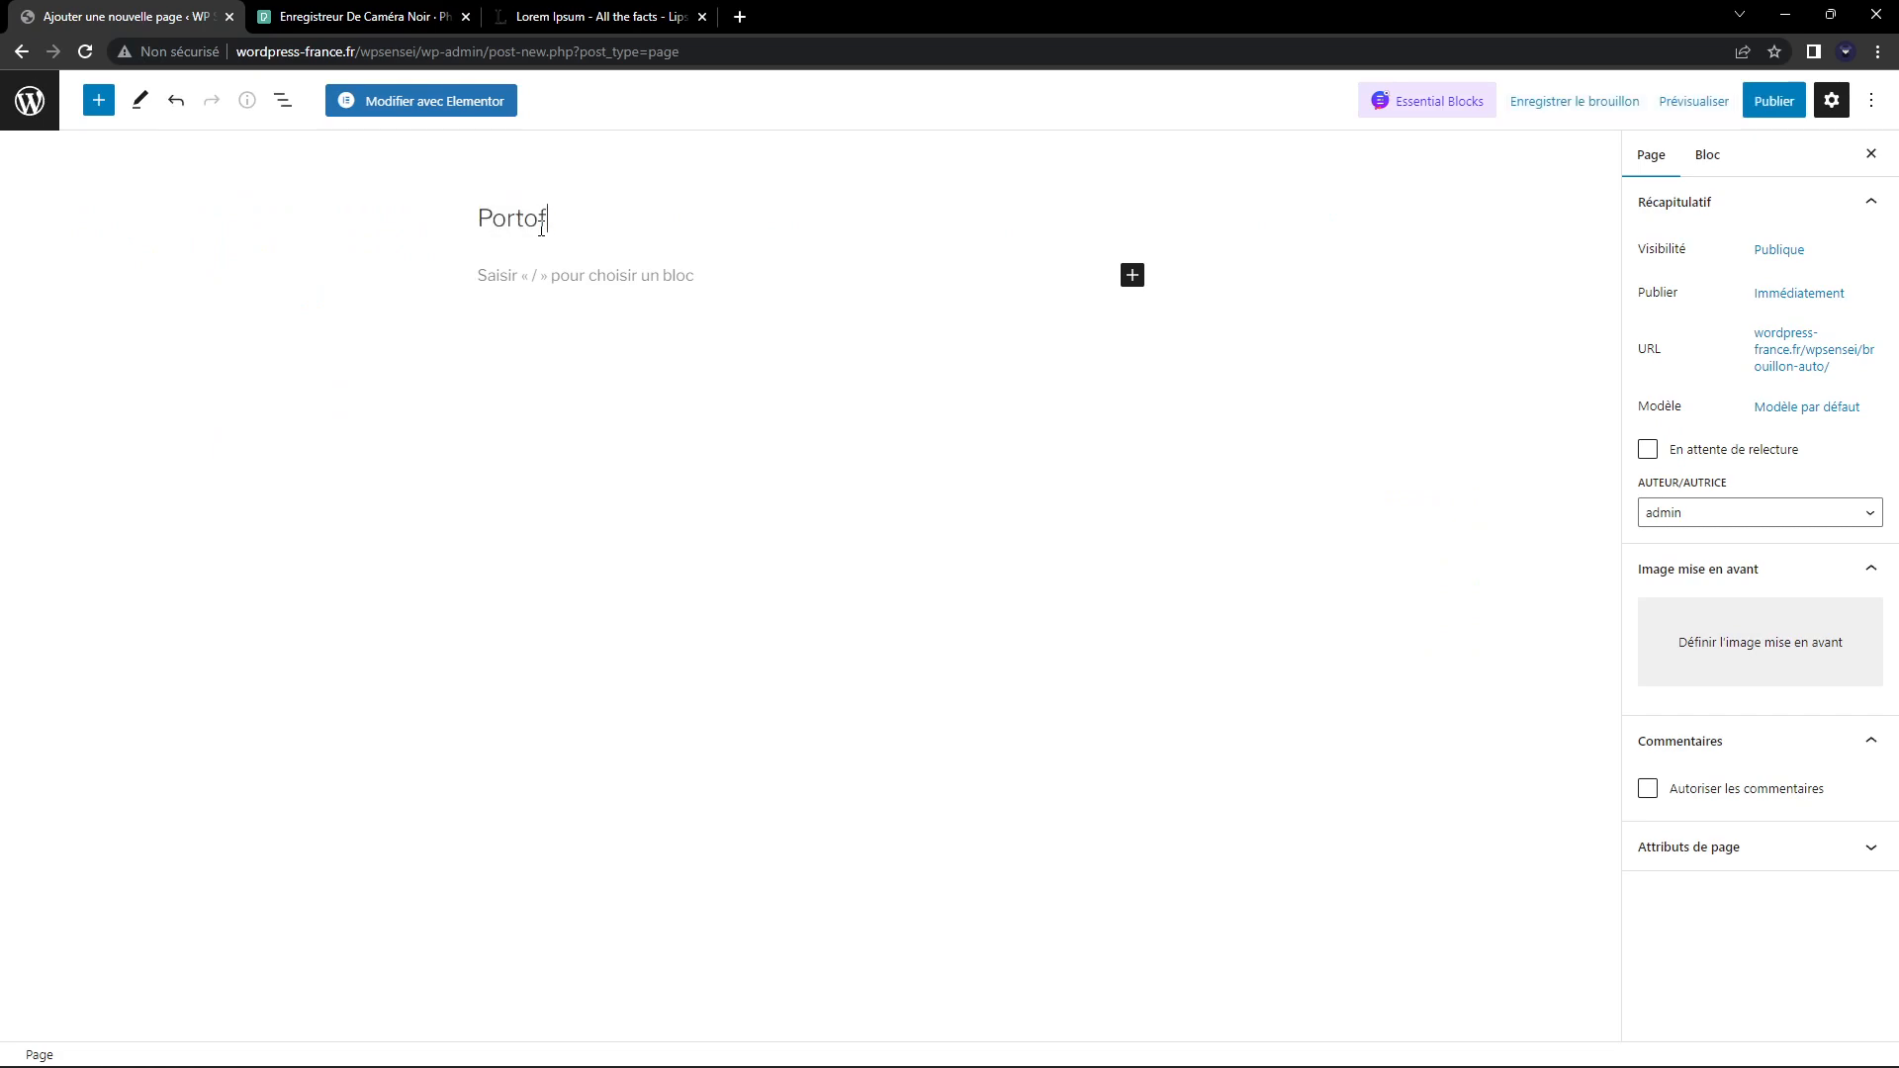
{"action": "type", "text": "tfolio"}
{"action": "left_click", "coordinate": [1774, 100]}
{"action": "left_click", "coordinate": [1733, 100]}
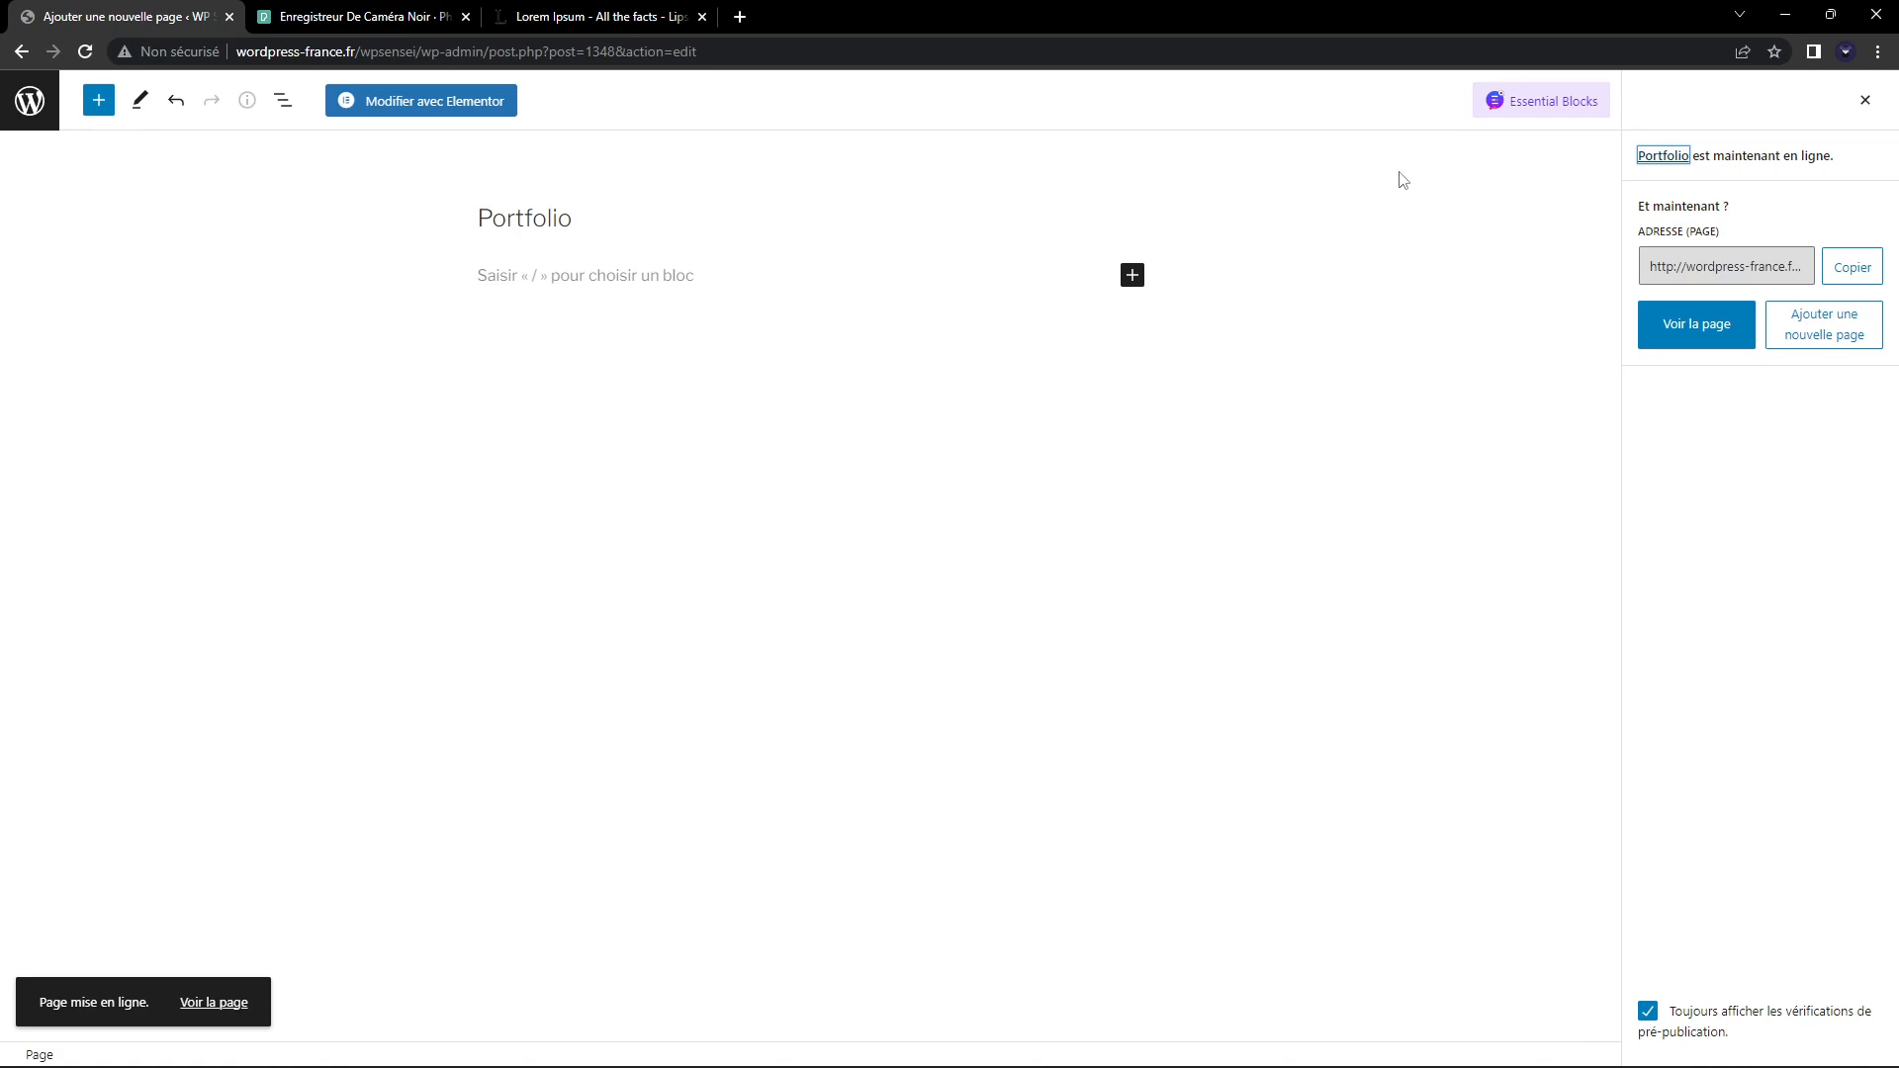
Set the Portfolio page's template to "Elementor pleine largeur" and update the page
{"action": "left_click", "coordinate": [1867, 102]}
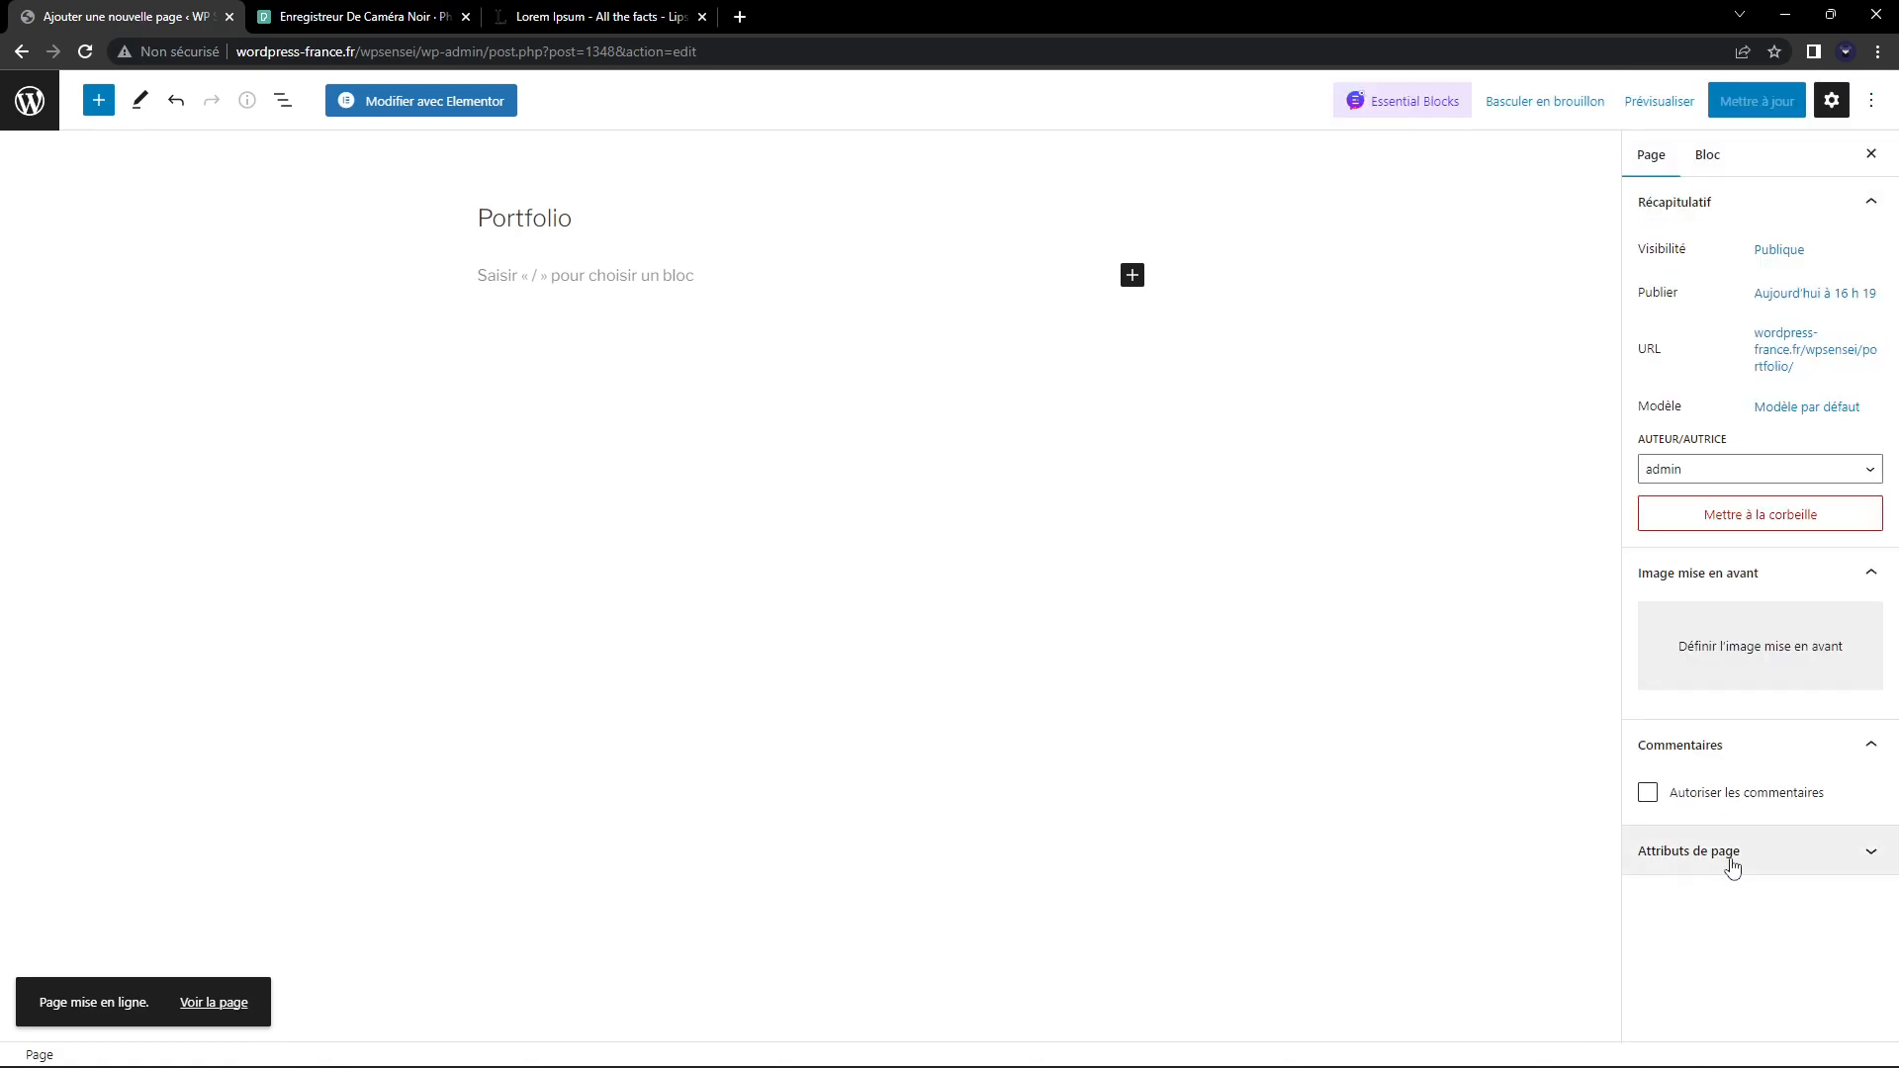
{"action": "left_click", "coordinate": [1810, 407]}
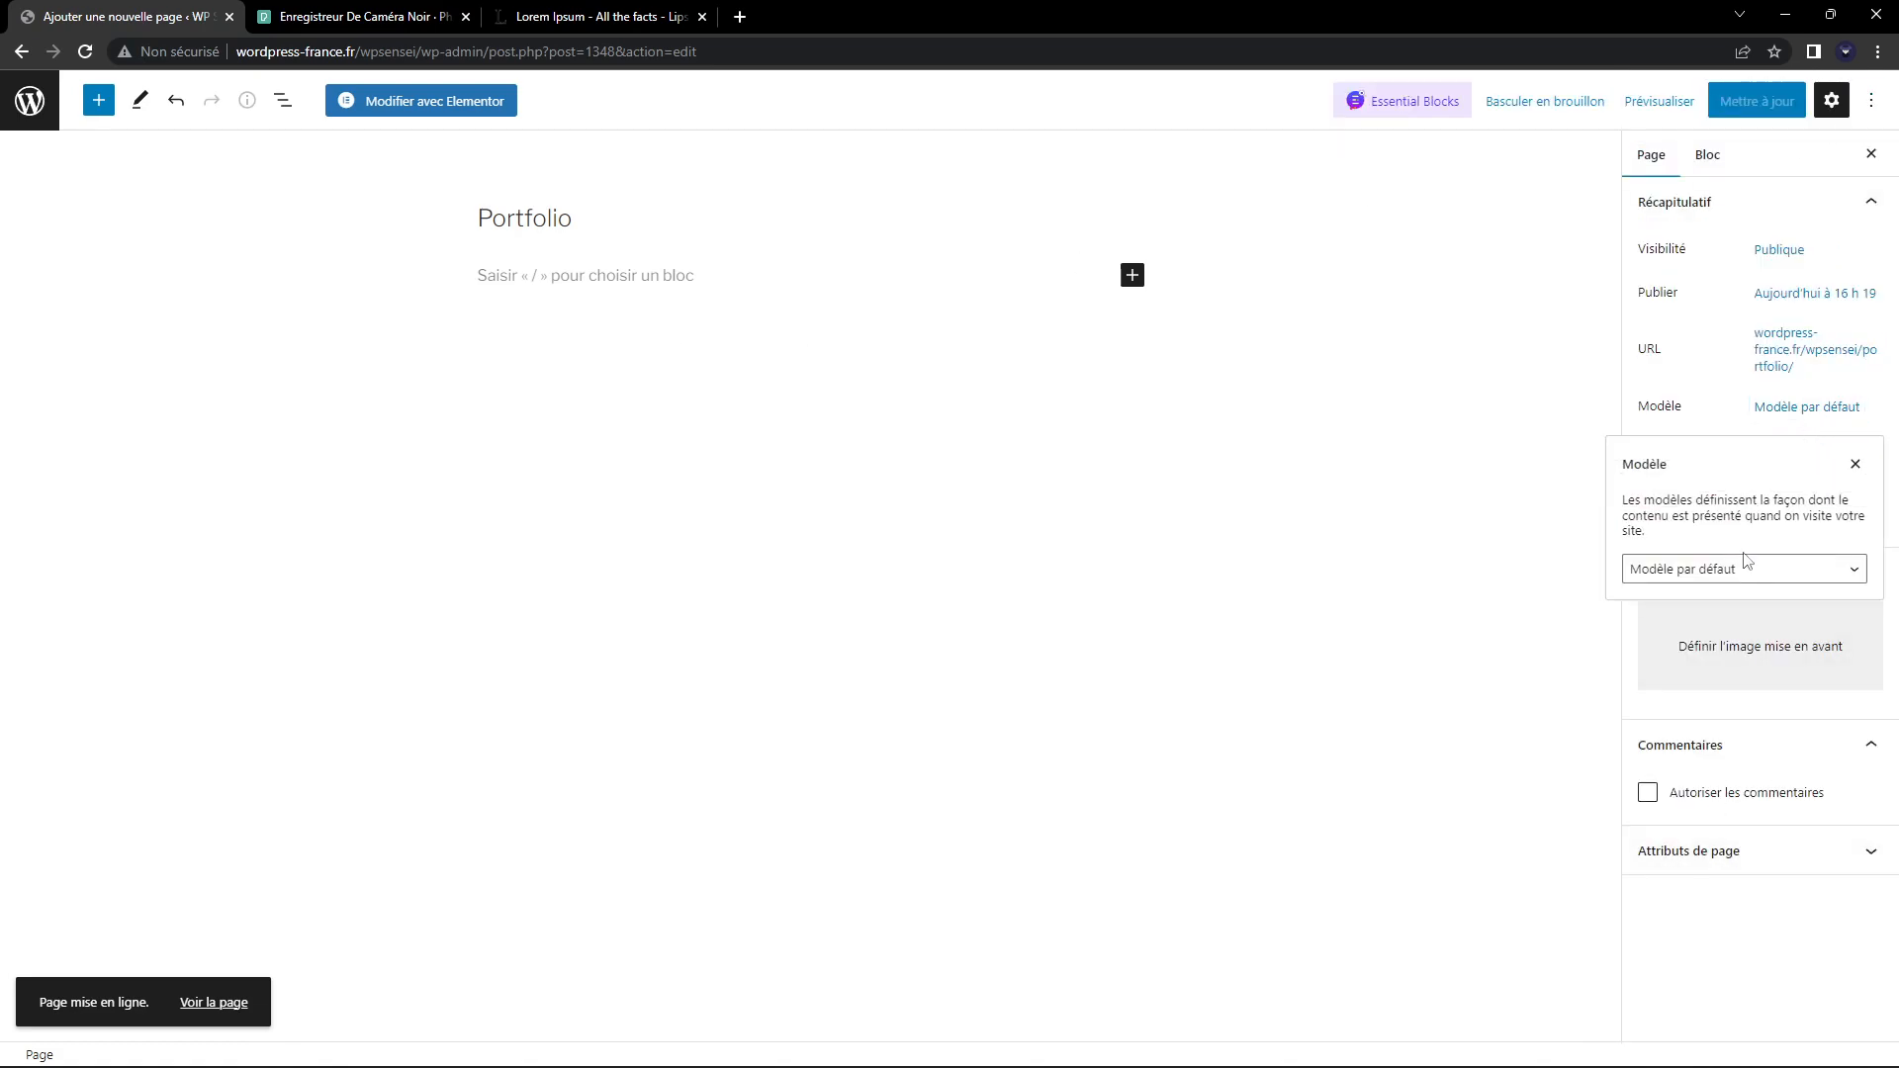
{"action": "left_click", "coordinate": [1742, 570]}
{"action": "left_click", "coordinate": [1746, 630]}
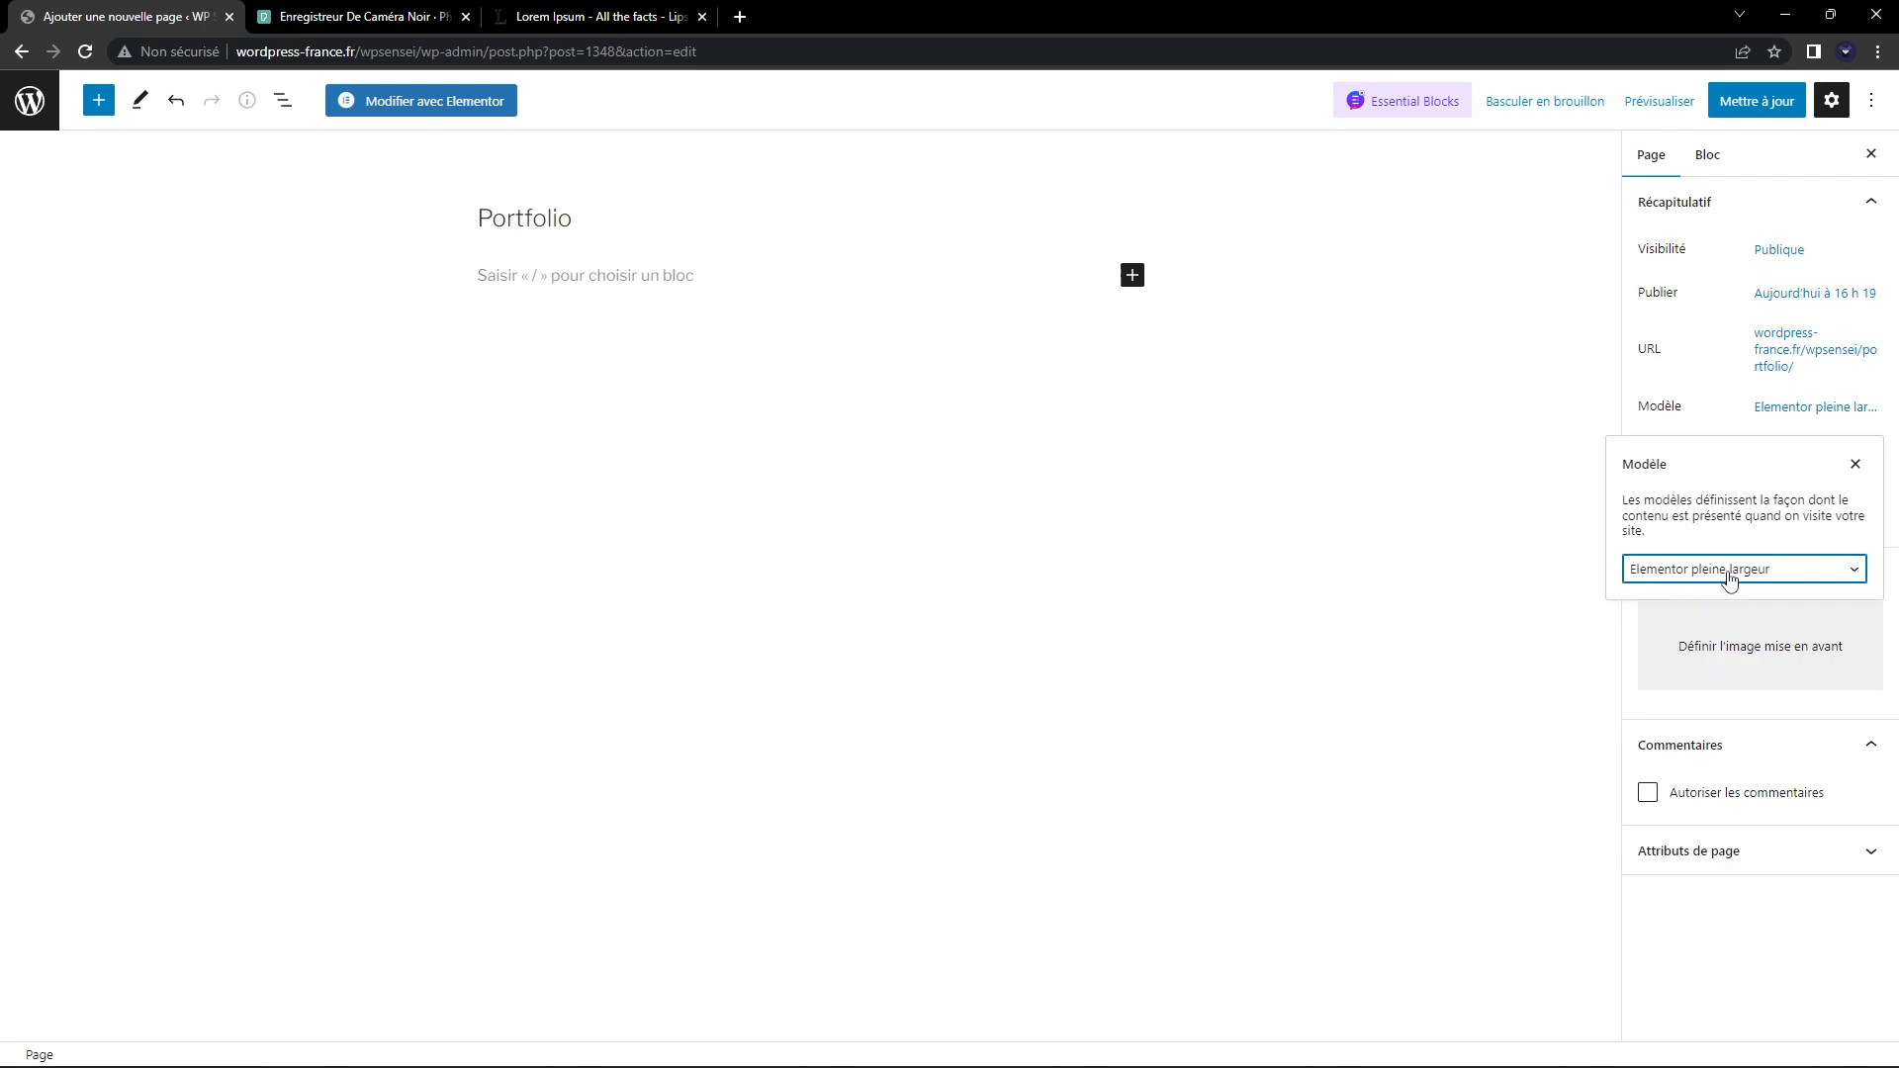
{"action": "left_click", "coordinate": [1855, 464]}
{"action": "left_click", "coordinate": [1752, 103]}
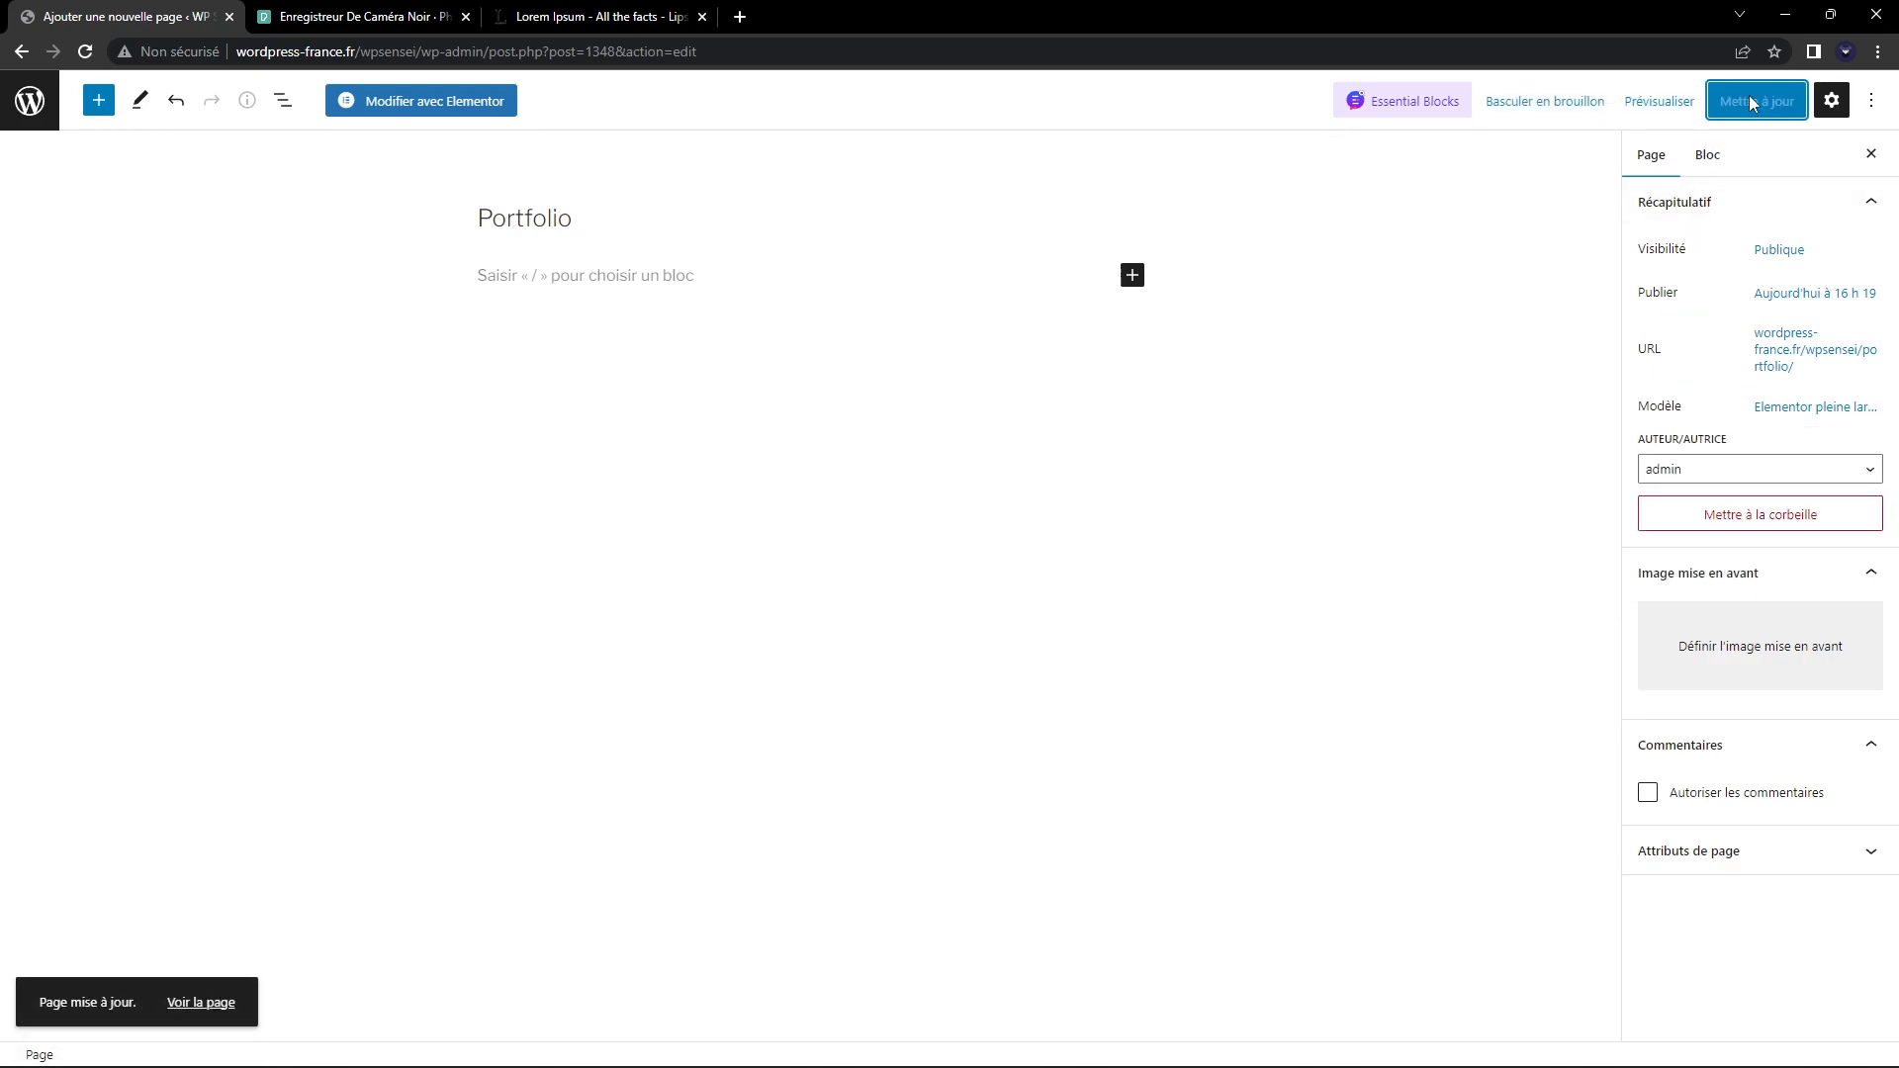
Open the Portfolio page for editing in Elementor and close the Navigateur window
{"action": "left_click", "coordinate": [458, 104]}
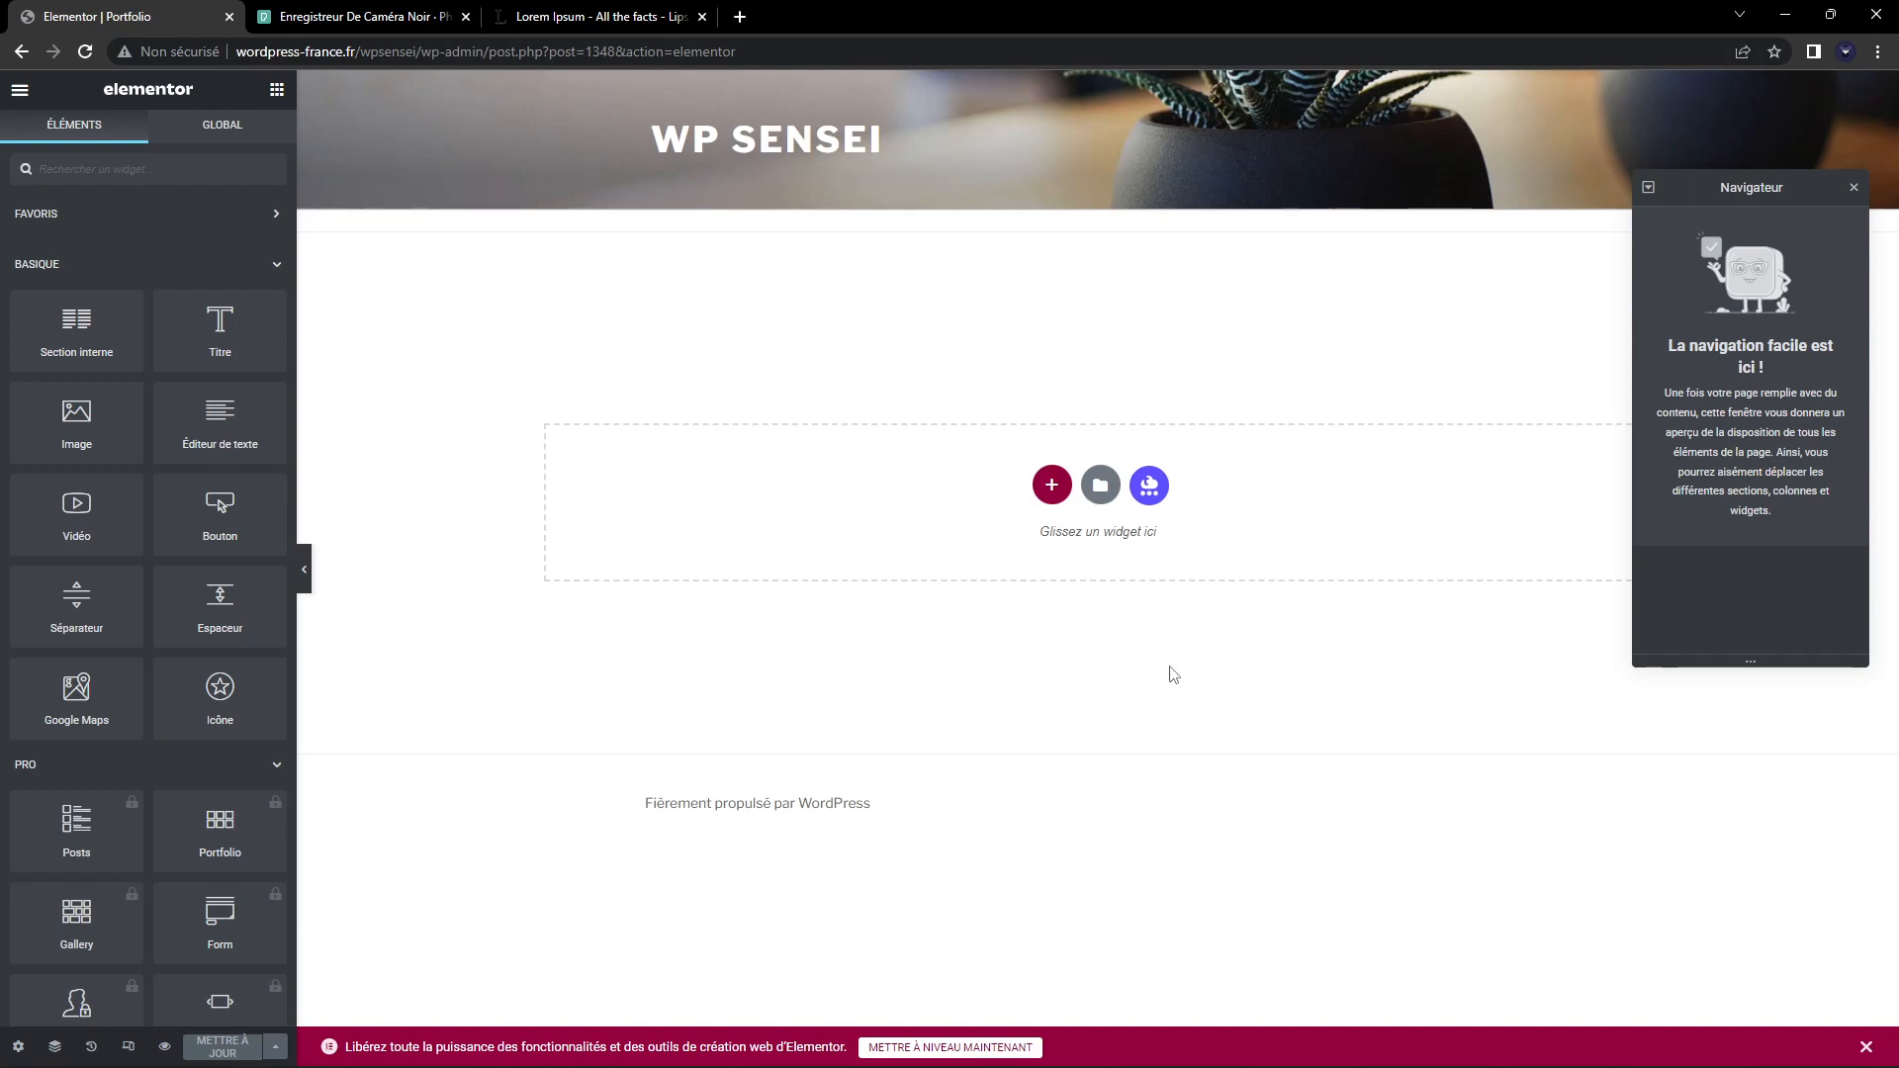
{"action": "left_click", "coordinate": [1853, 187]}
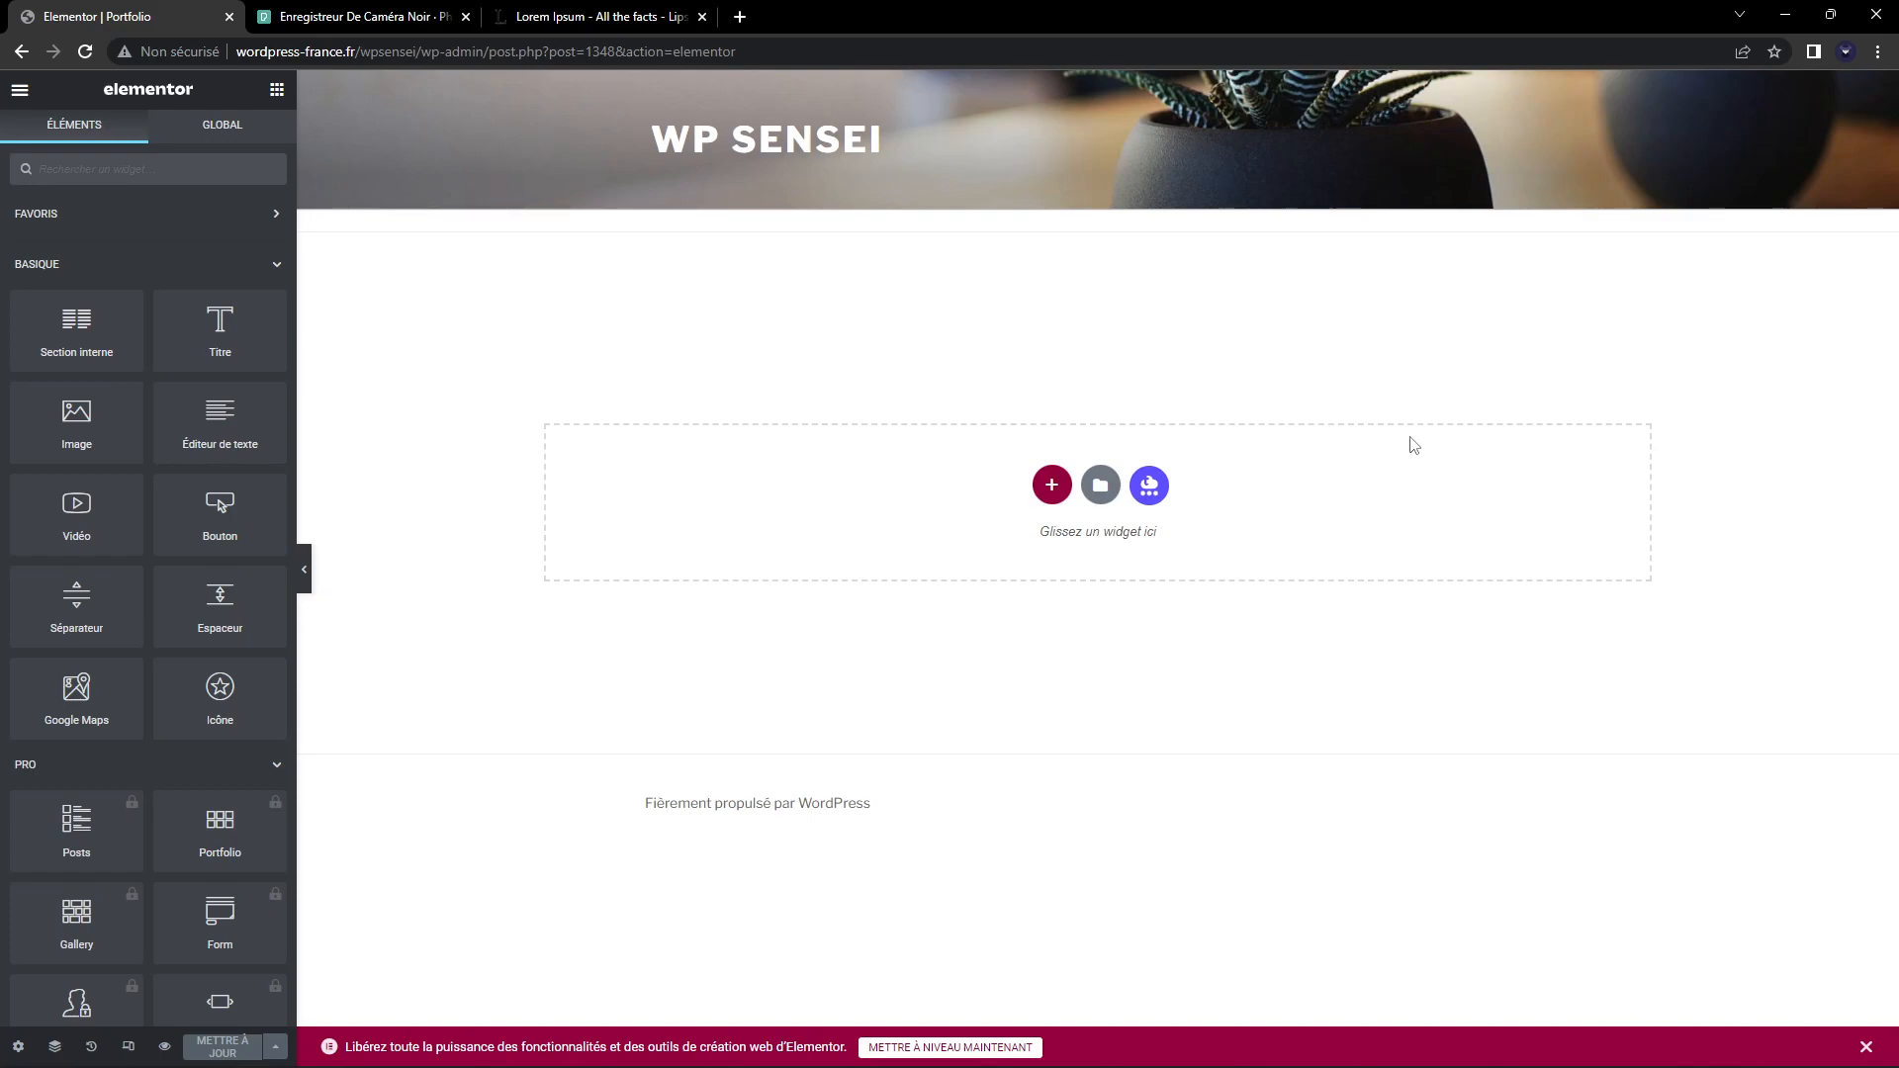
Add a new single-column section to the Portfolio page and bring up the widgets for its empty column
{"action": "left_click", "coordinate": [1051, 485]}
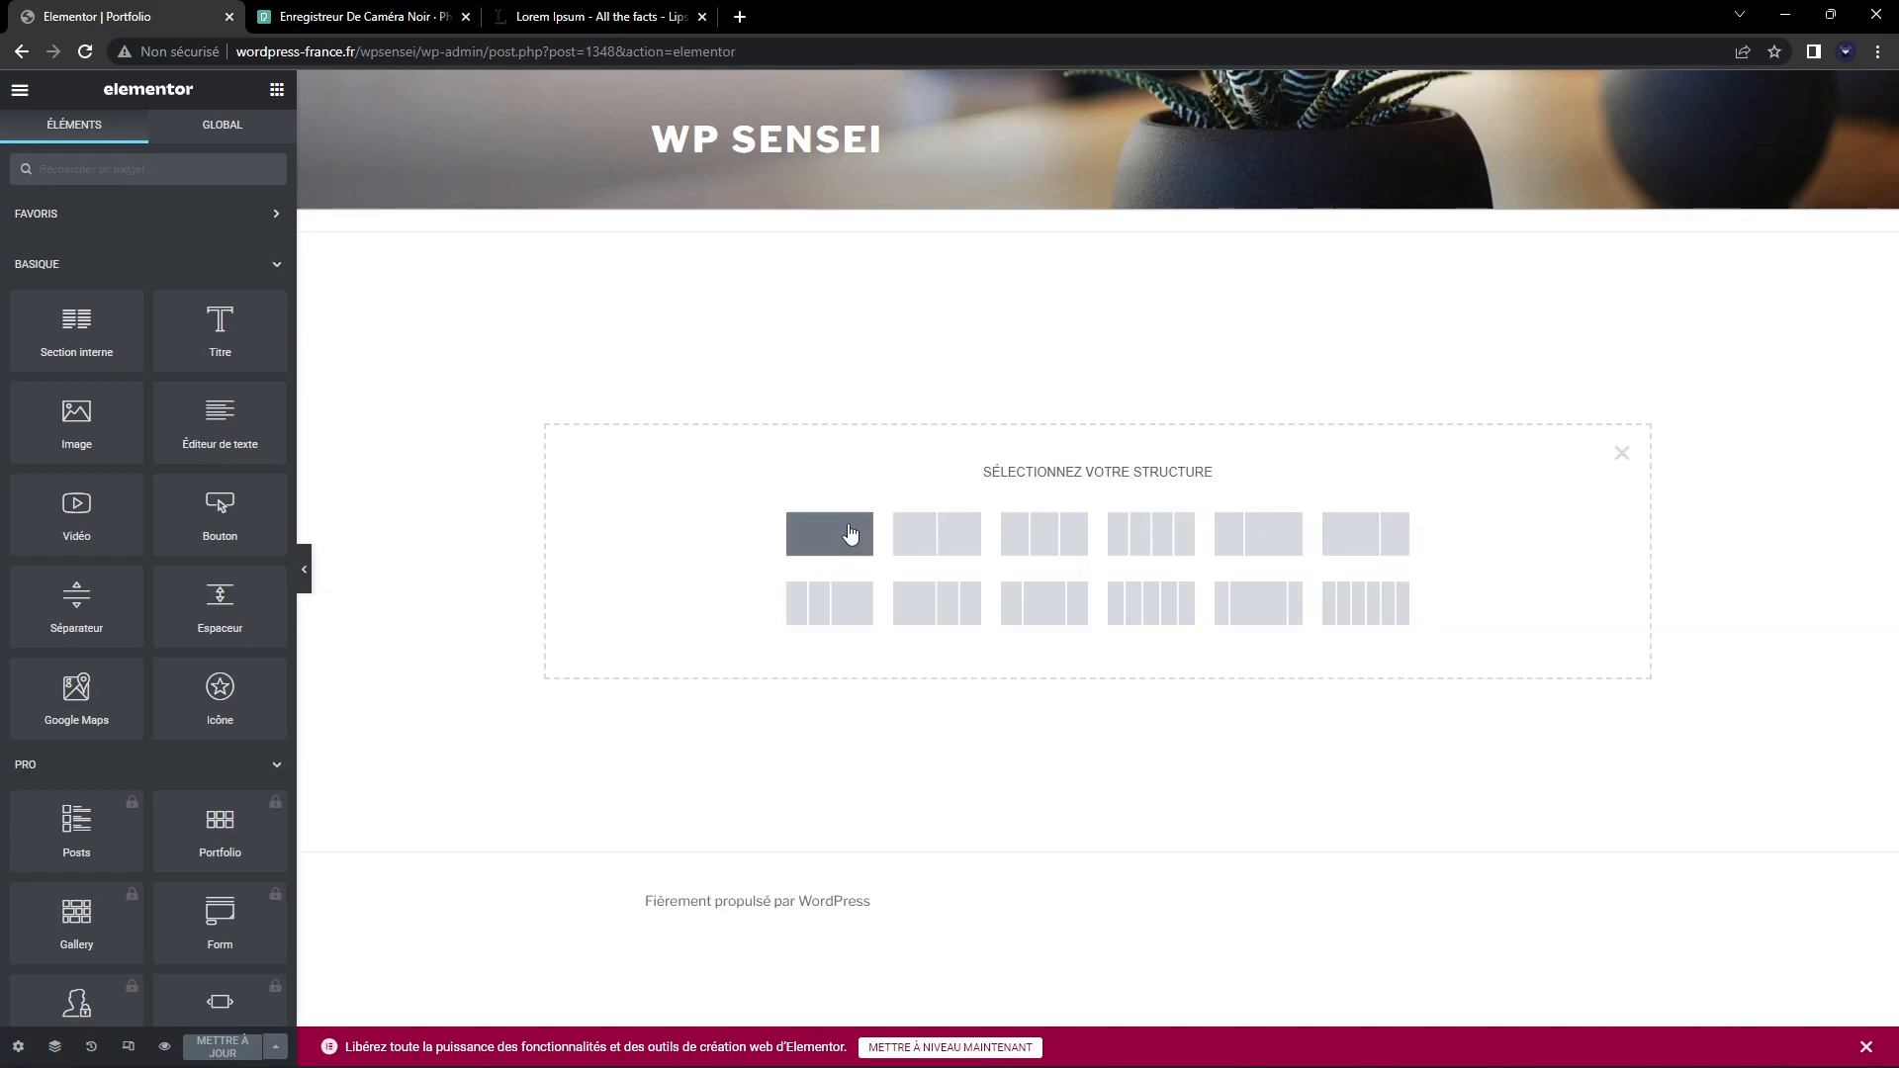
{"action": "left_click", "coordinate": [821, 534]}
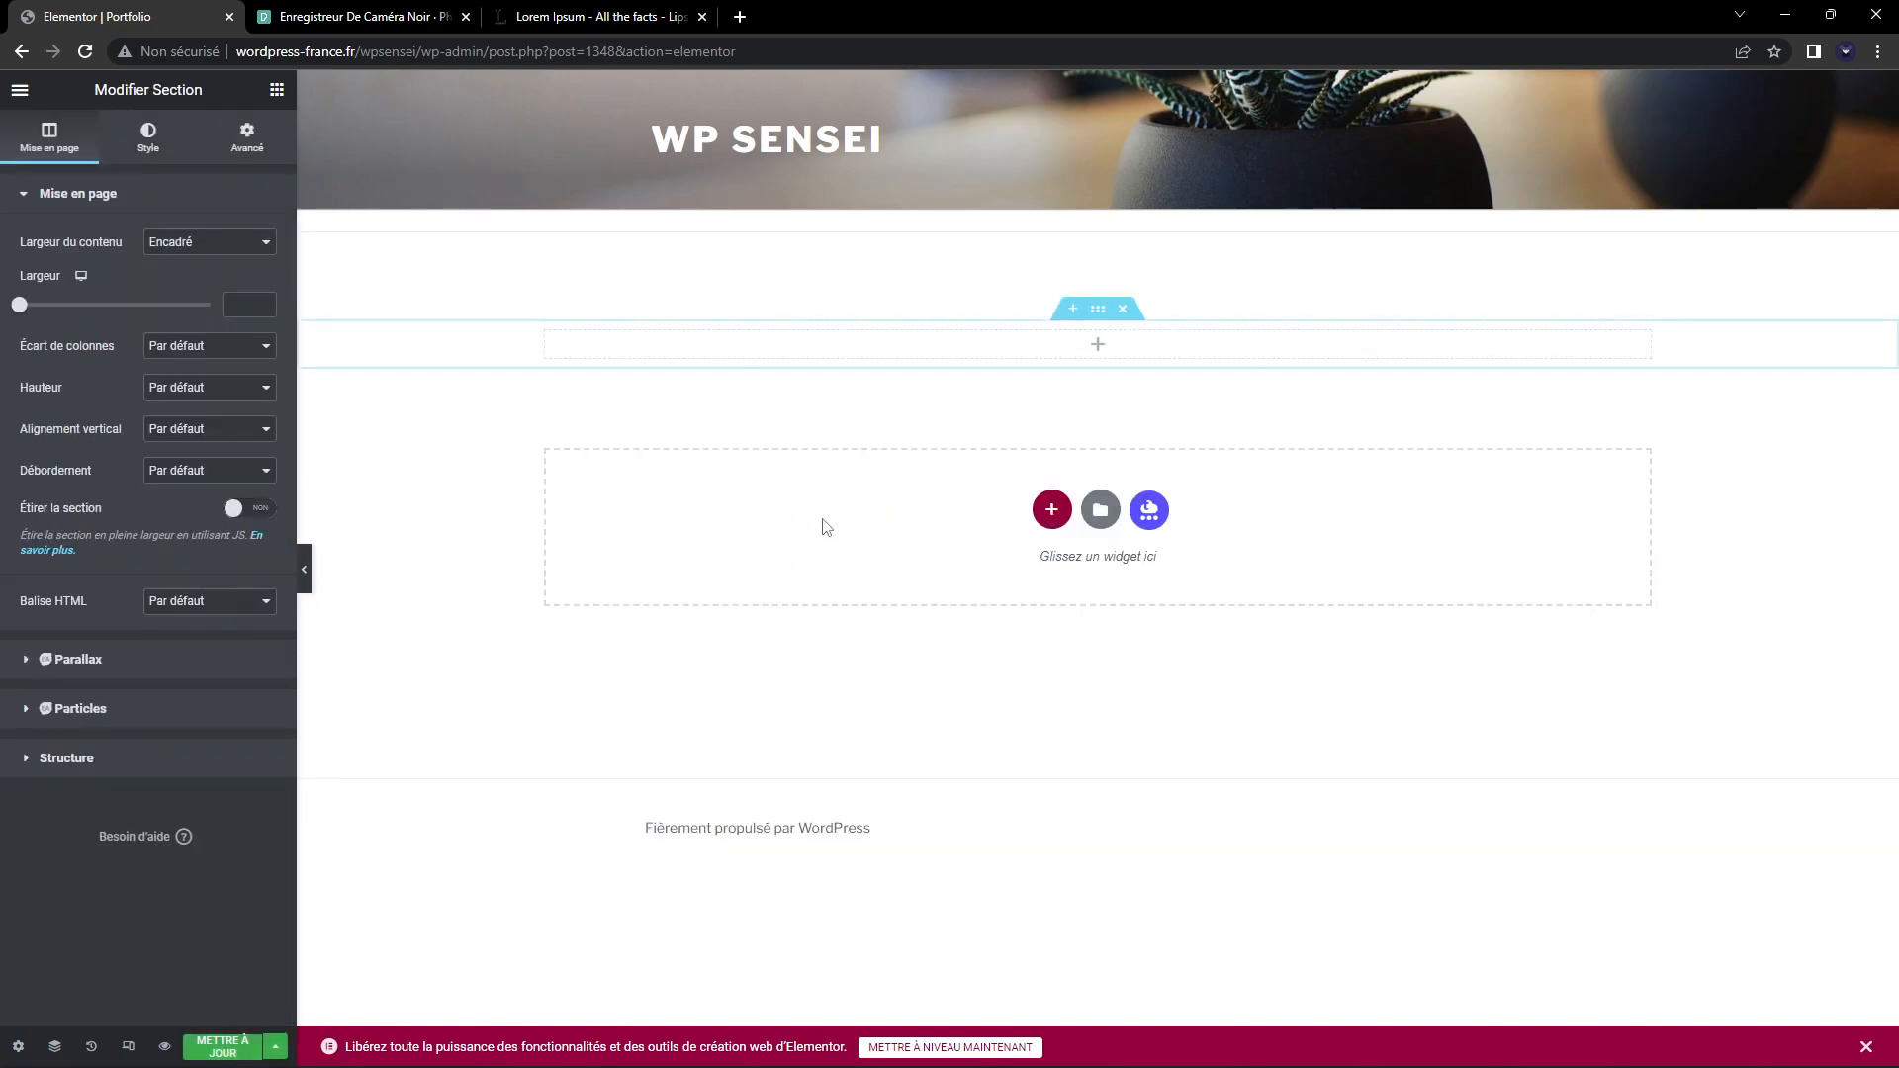
{"action": "left_click", "coordinate": [1011, 346]}
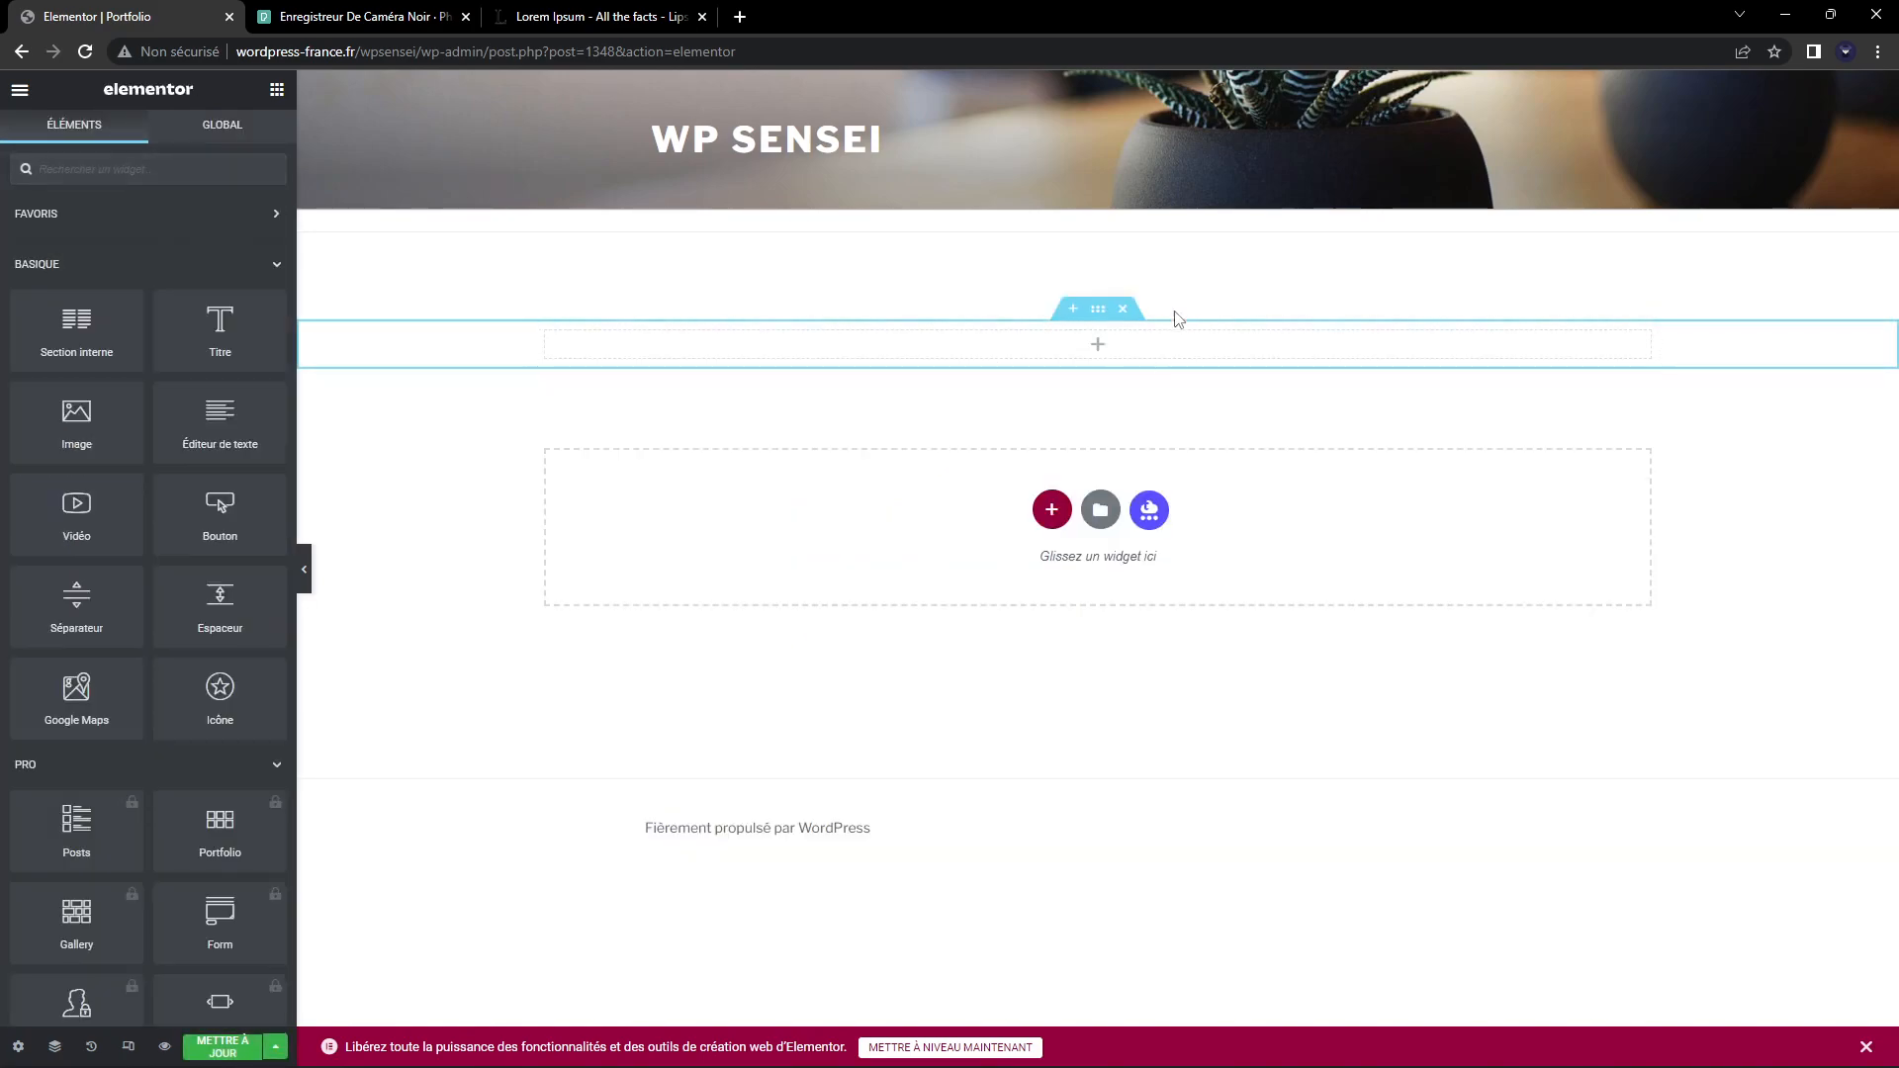
Look through the available widgets, including the Essential Addons group, for one that can display the portfolio projects
{"action": "scroll", "coordinate": [145, 278], "scroll_direction": "down", "scroll_amount": 10}
{"action": "scroll", "coordinate": [144, 278], "scroll_direction": "down", "scroll_amount": 1}
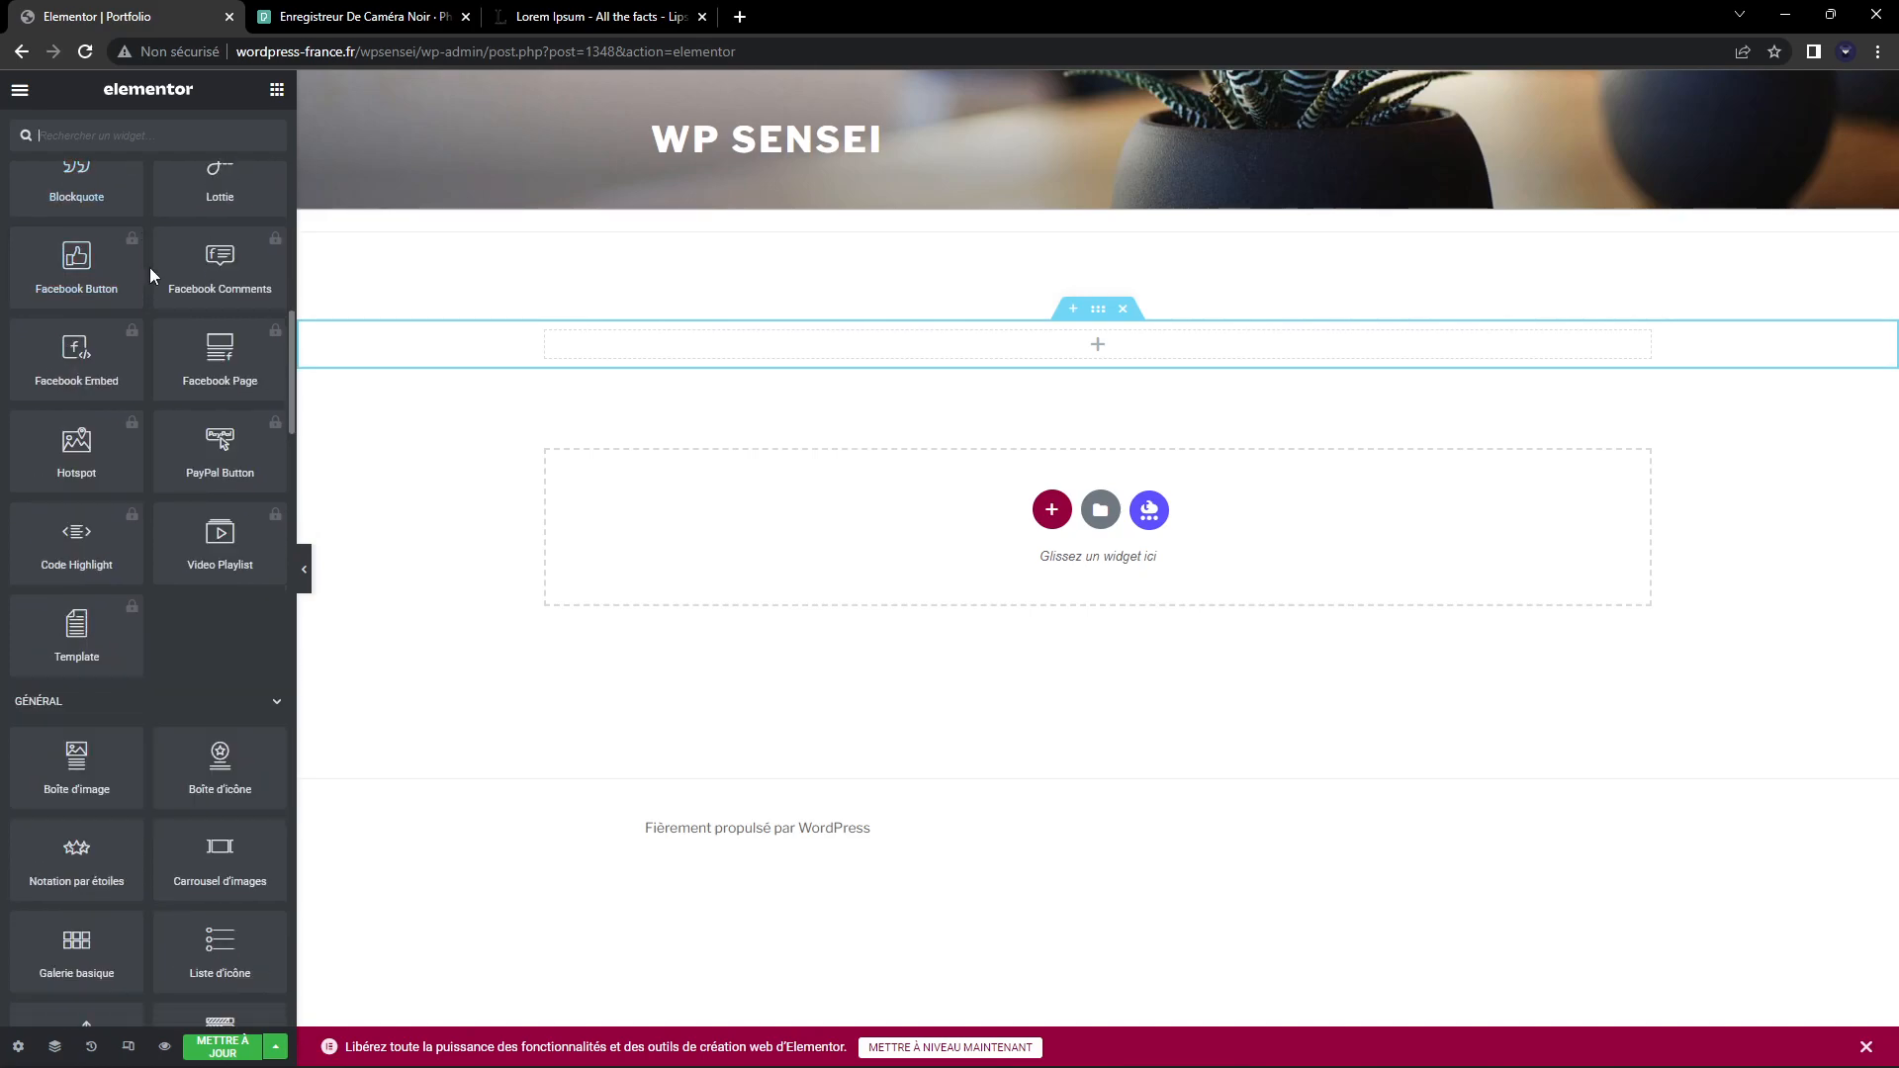
{"action": "scroll", "coordinate": [151, 267], "scroll_direction": "down", "scroll_amount": 14}
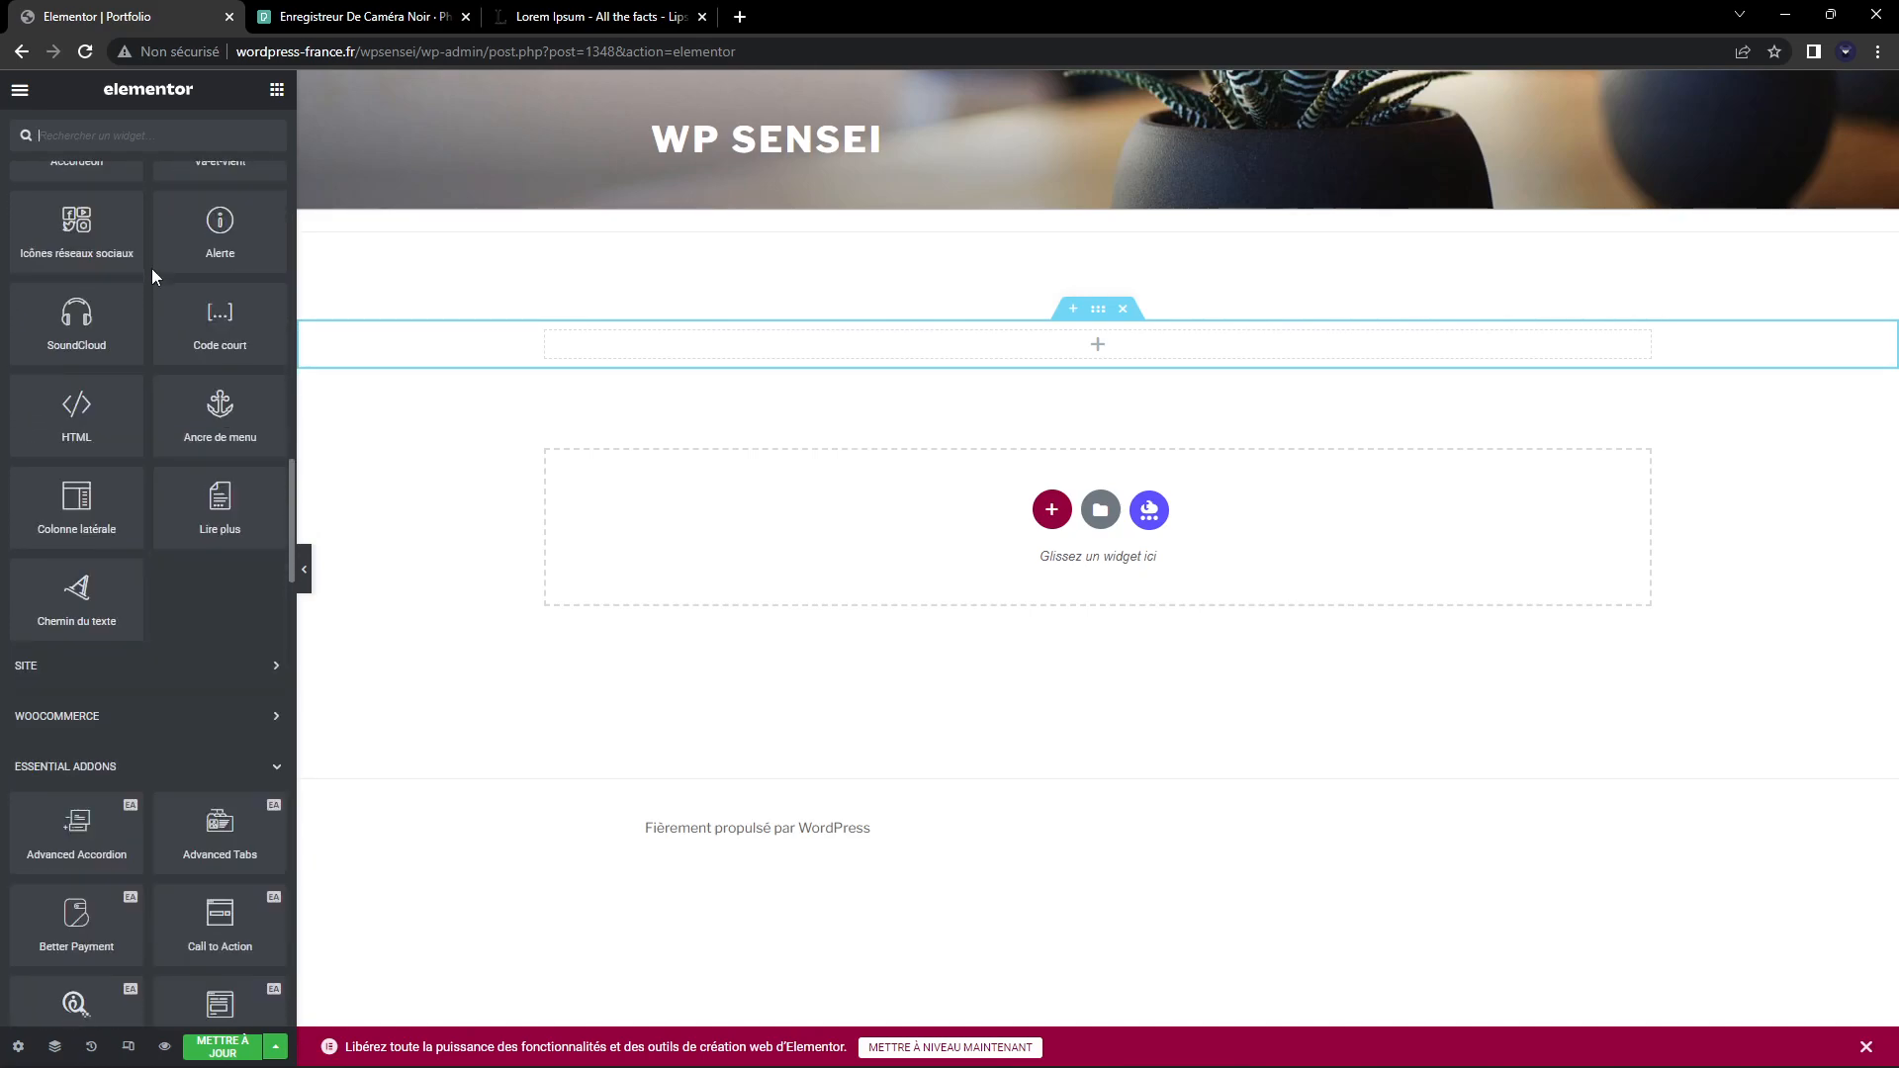
{"action": "scroll", "coordinate": [153, 277], "scroll_direction": "down", "scroll_amount": 2}
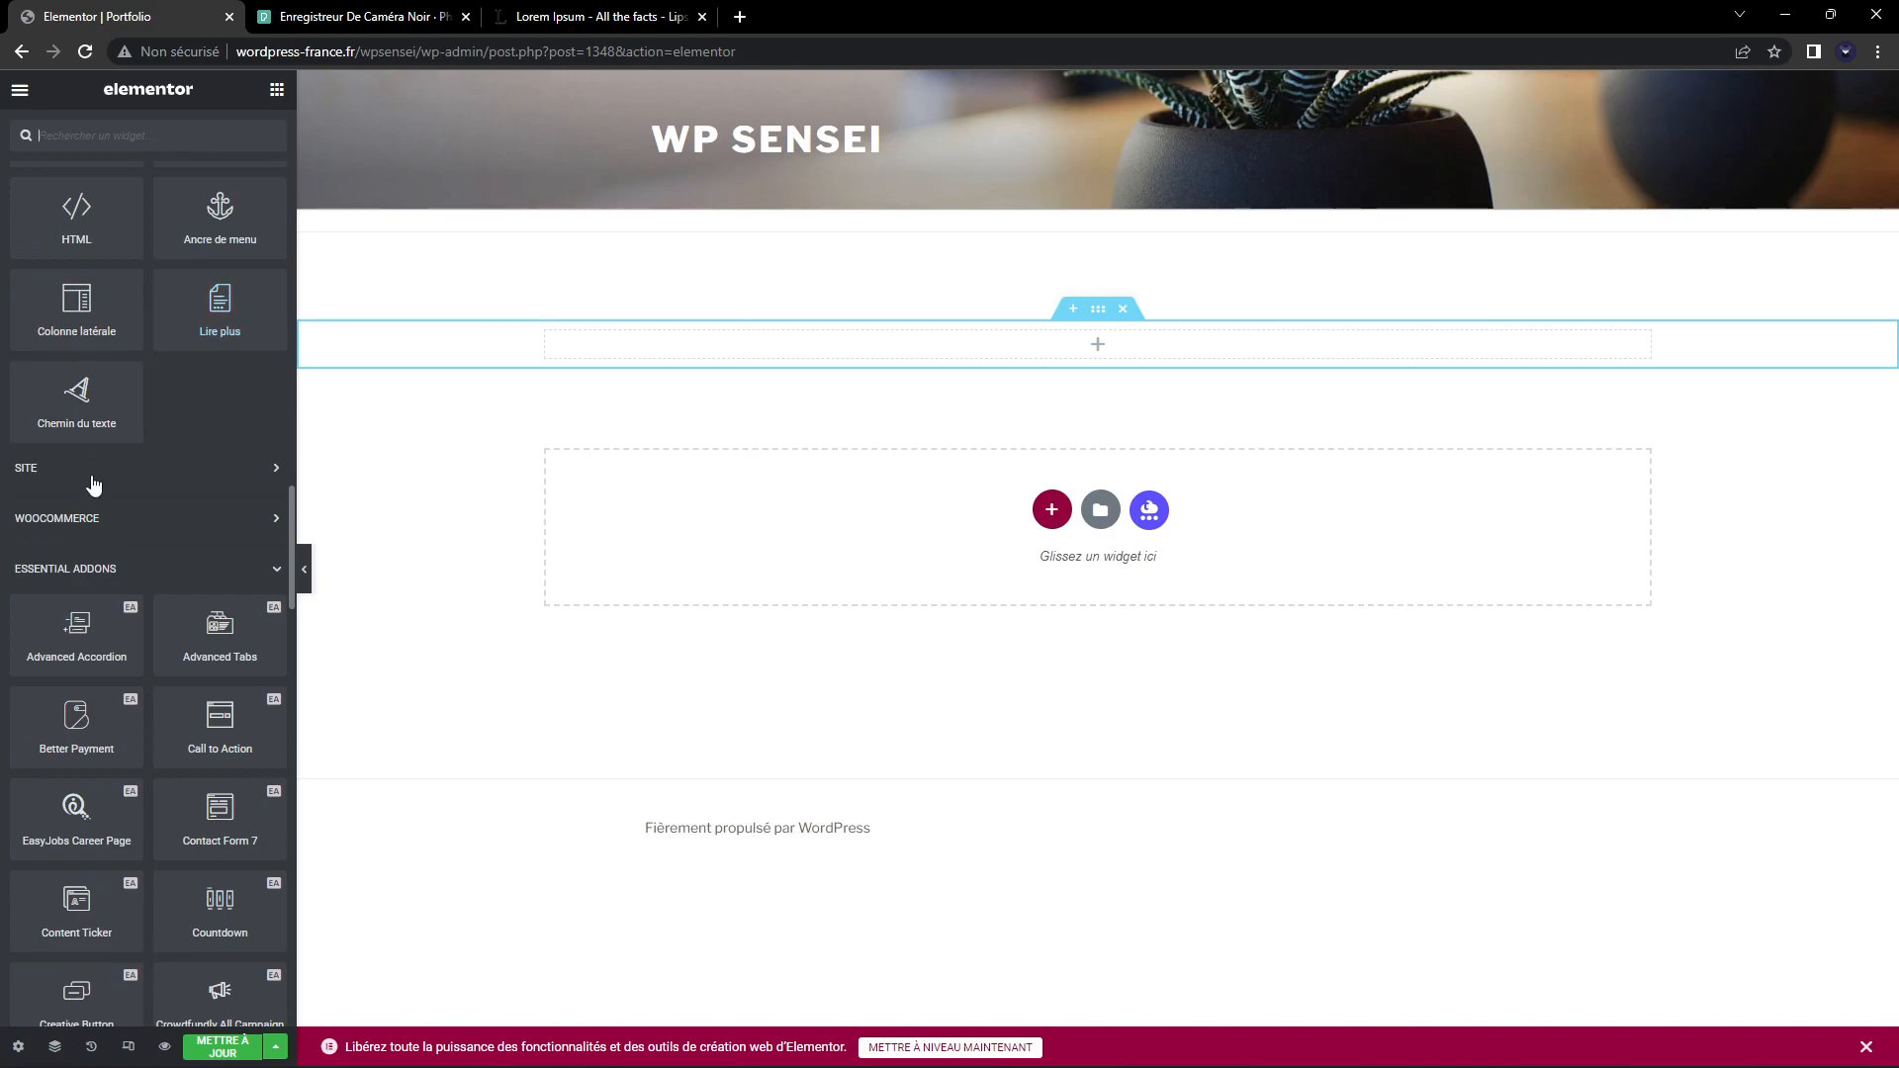
{"action": "scroll", "coordinate": [100, 551], "scroll_direction": "down", "scroll_amount": 1}
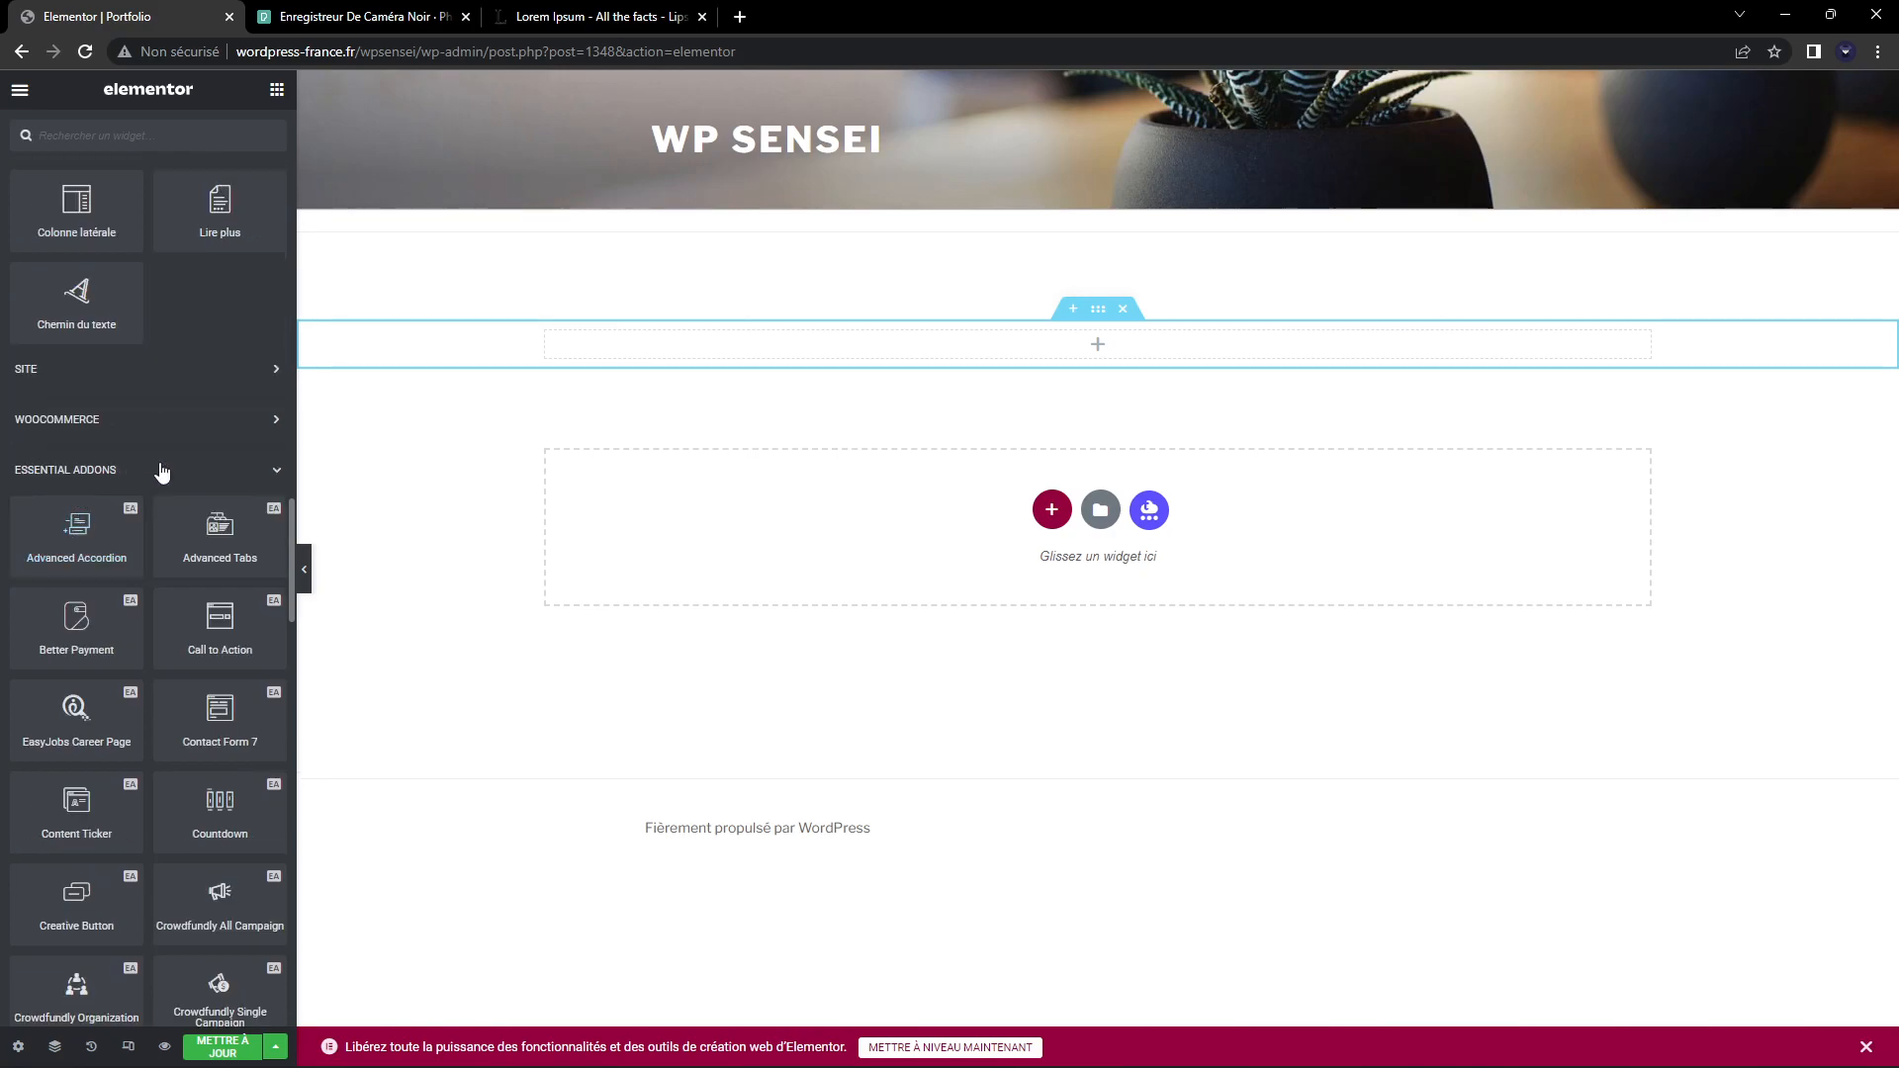
{"action": "scroll", "coordinate": [162, 471], "scroll_direction": "down", "scroll_amount": 1}
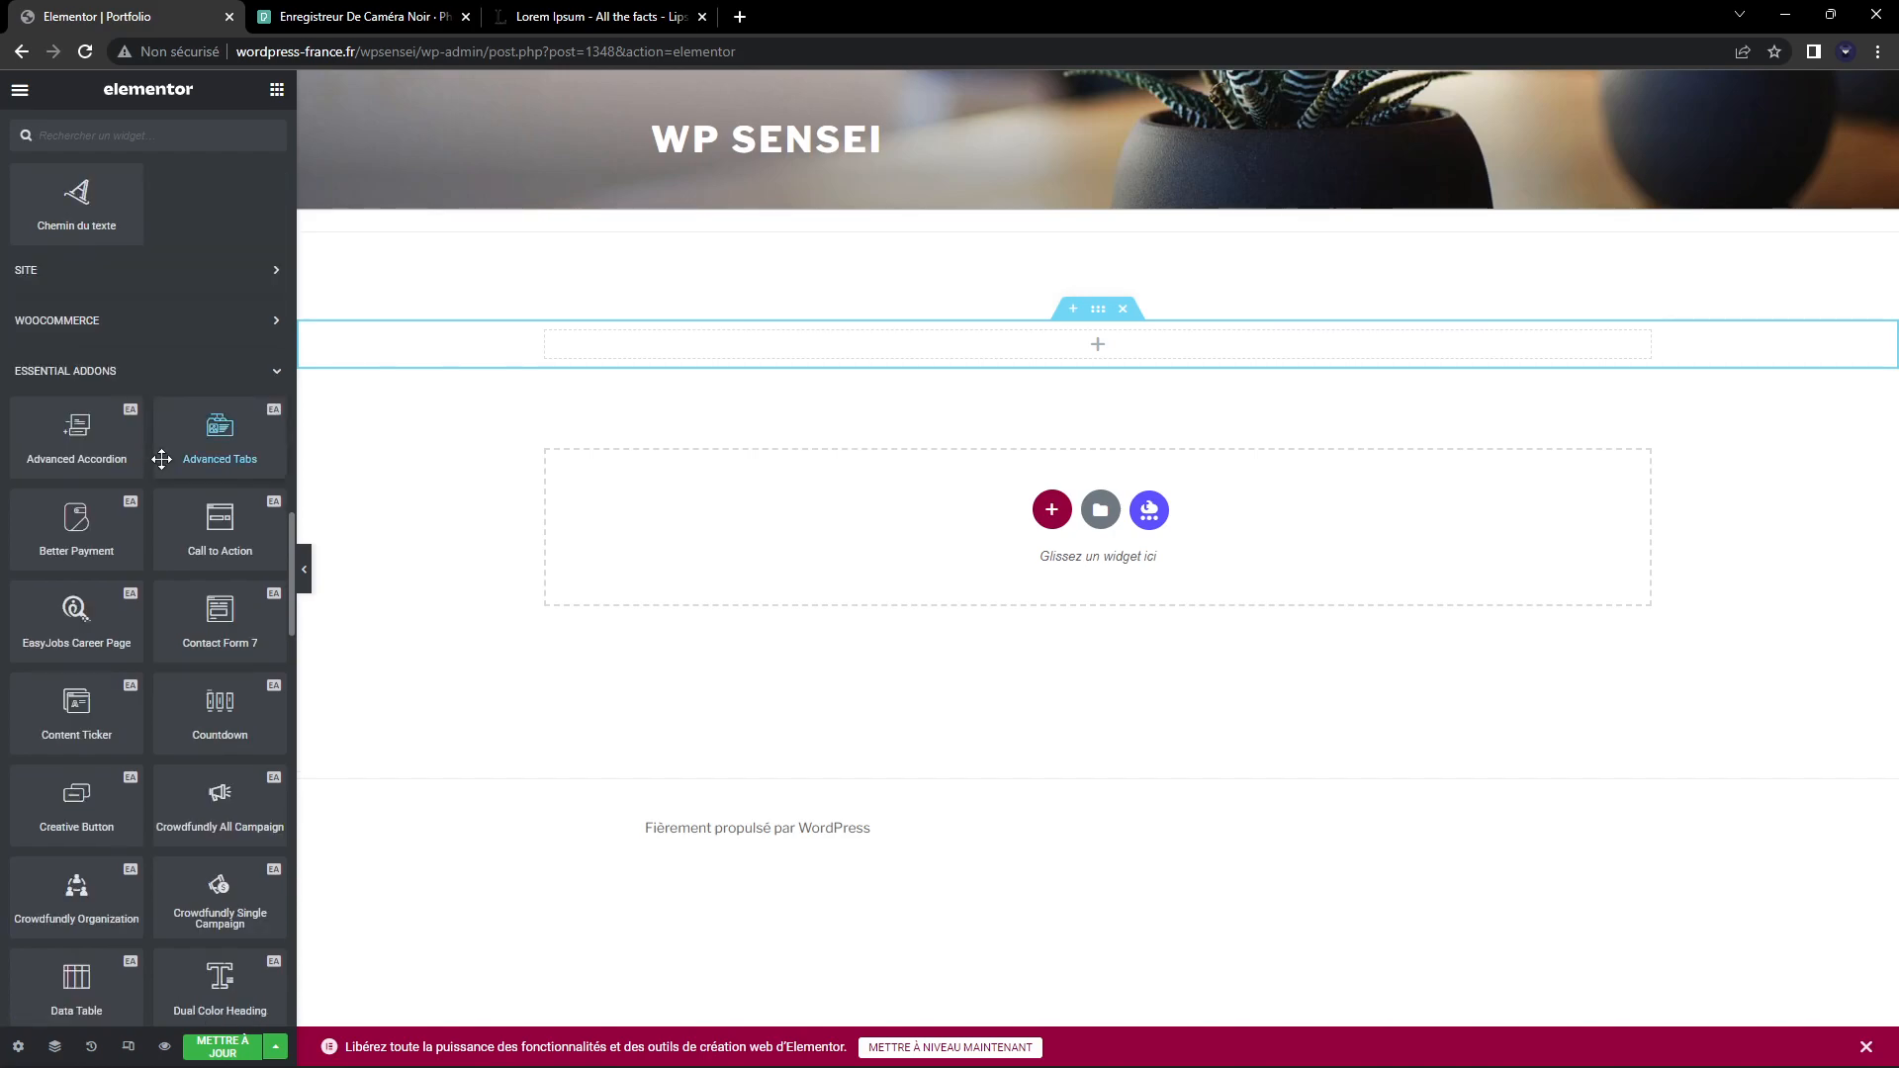
{"action": "scroll", "coordinate": [161, 459], "scroll_direction": "down", "scroll_amount": 1}
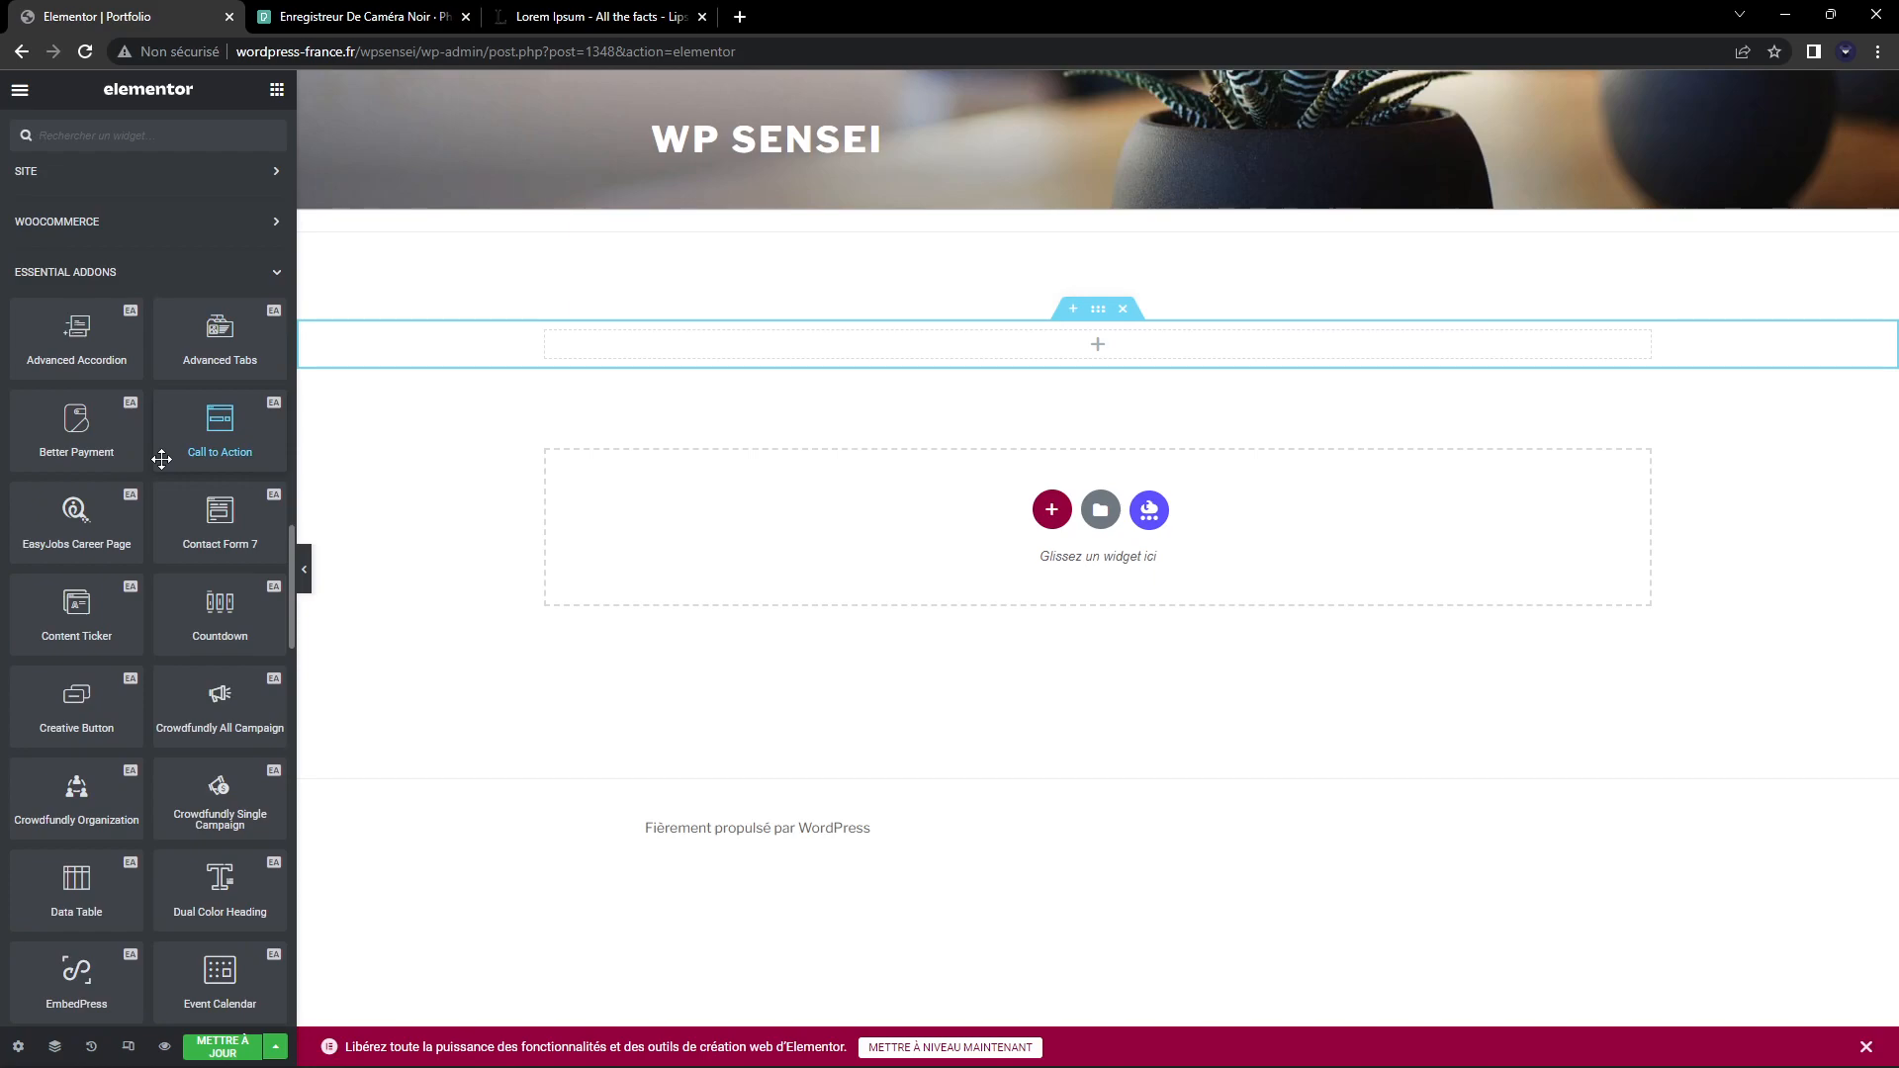
{"action": "scroll", "coordinate": [162, 459], "scroll_direction": "down", "scroll_amount": 1}
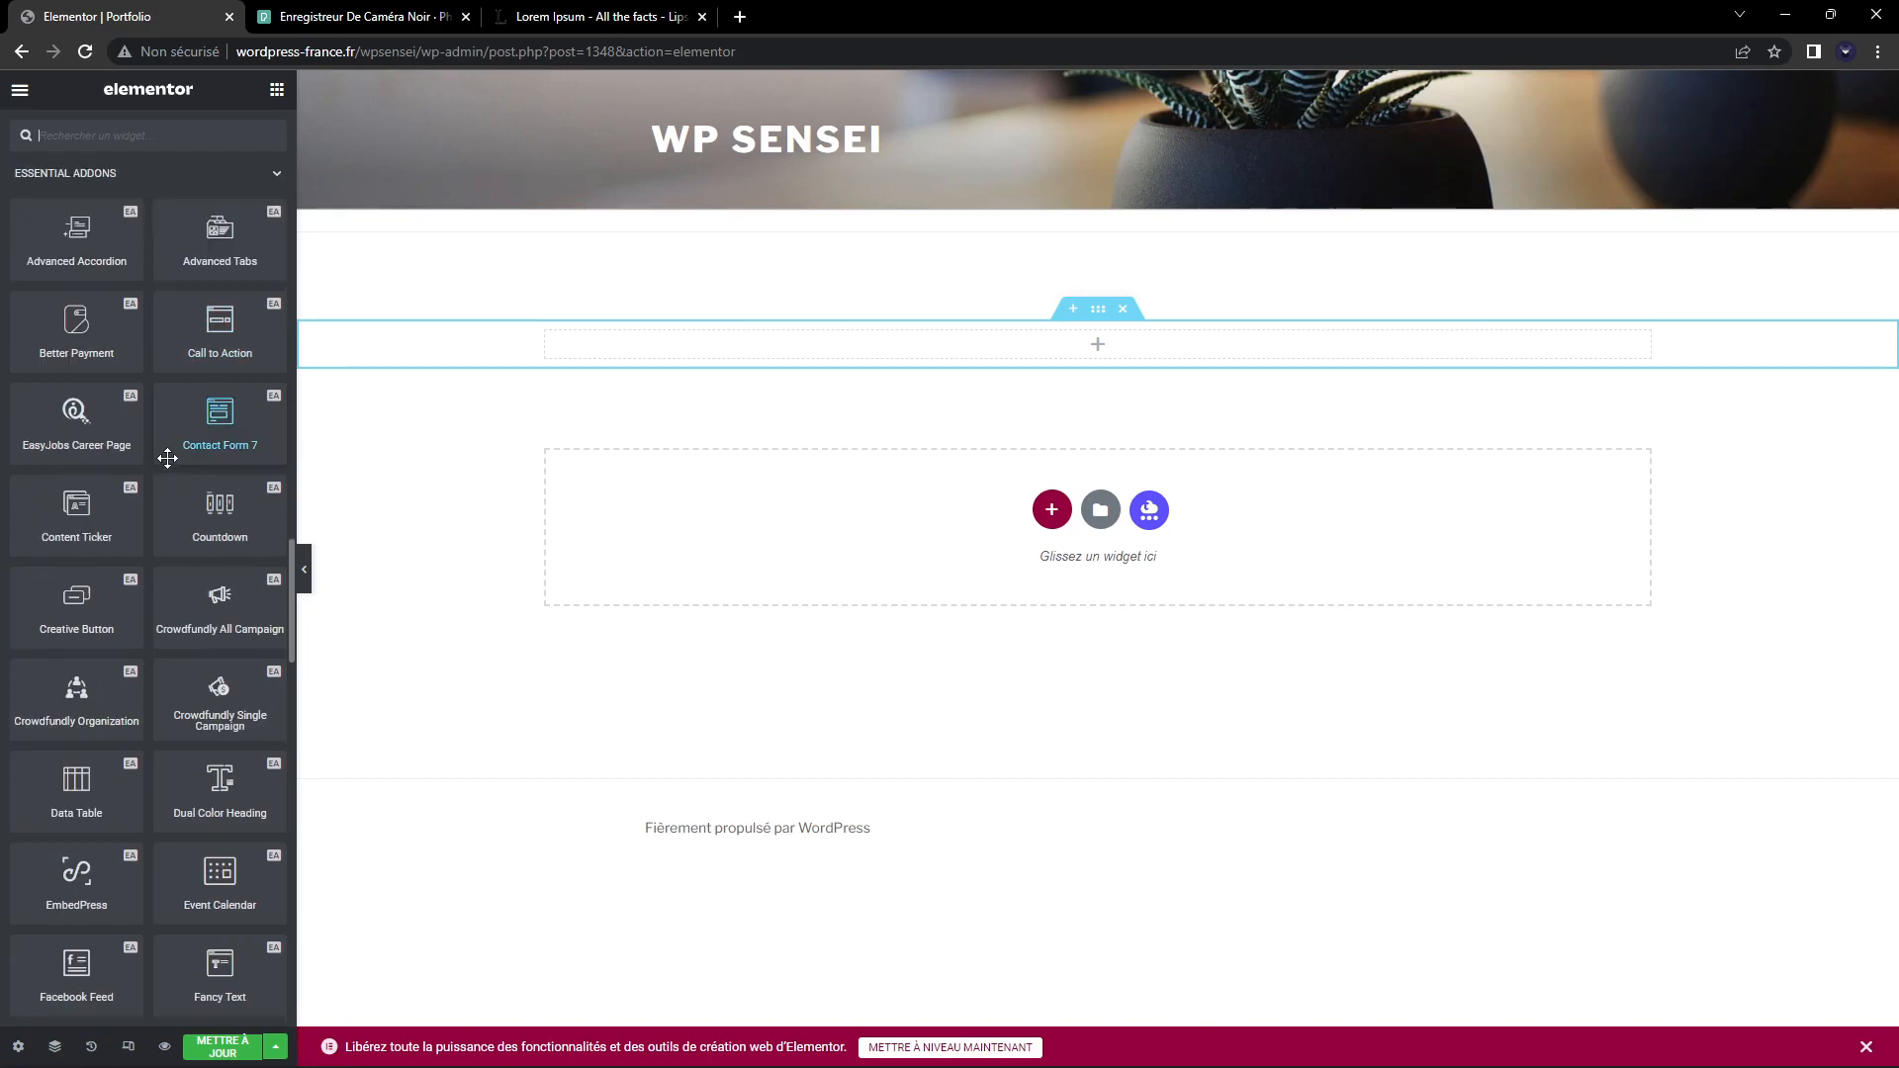
{"action": "scroll", "coordinate": [169, 458], "scroll_direction": "down", "scroll_amount": 3}
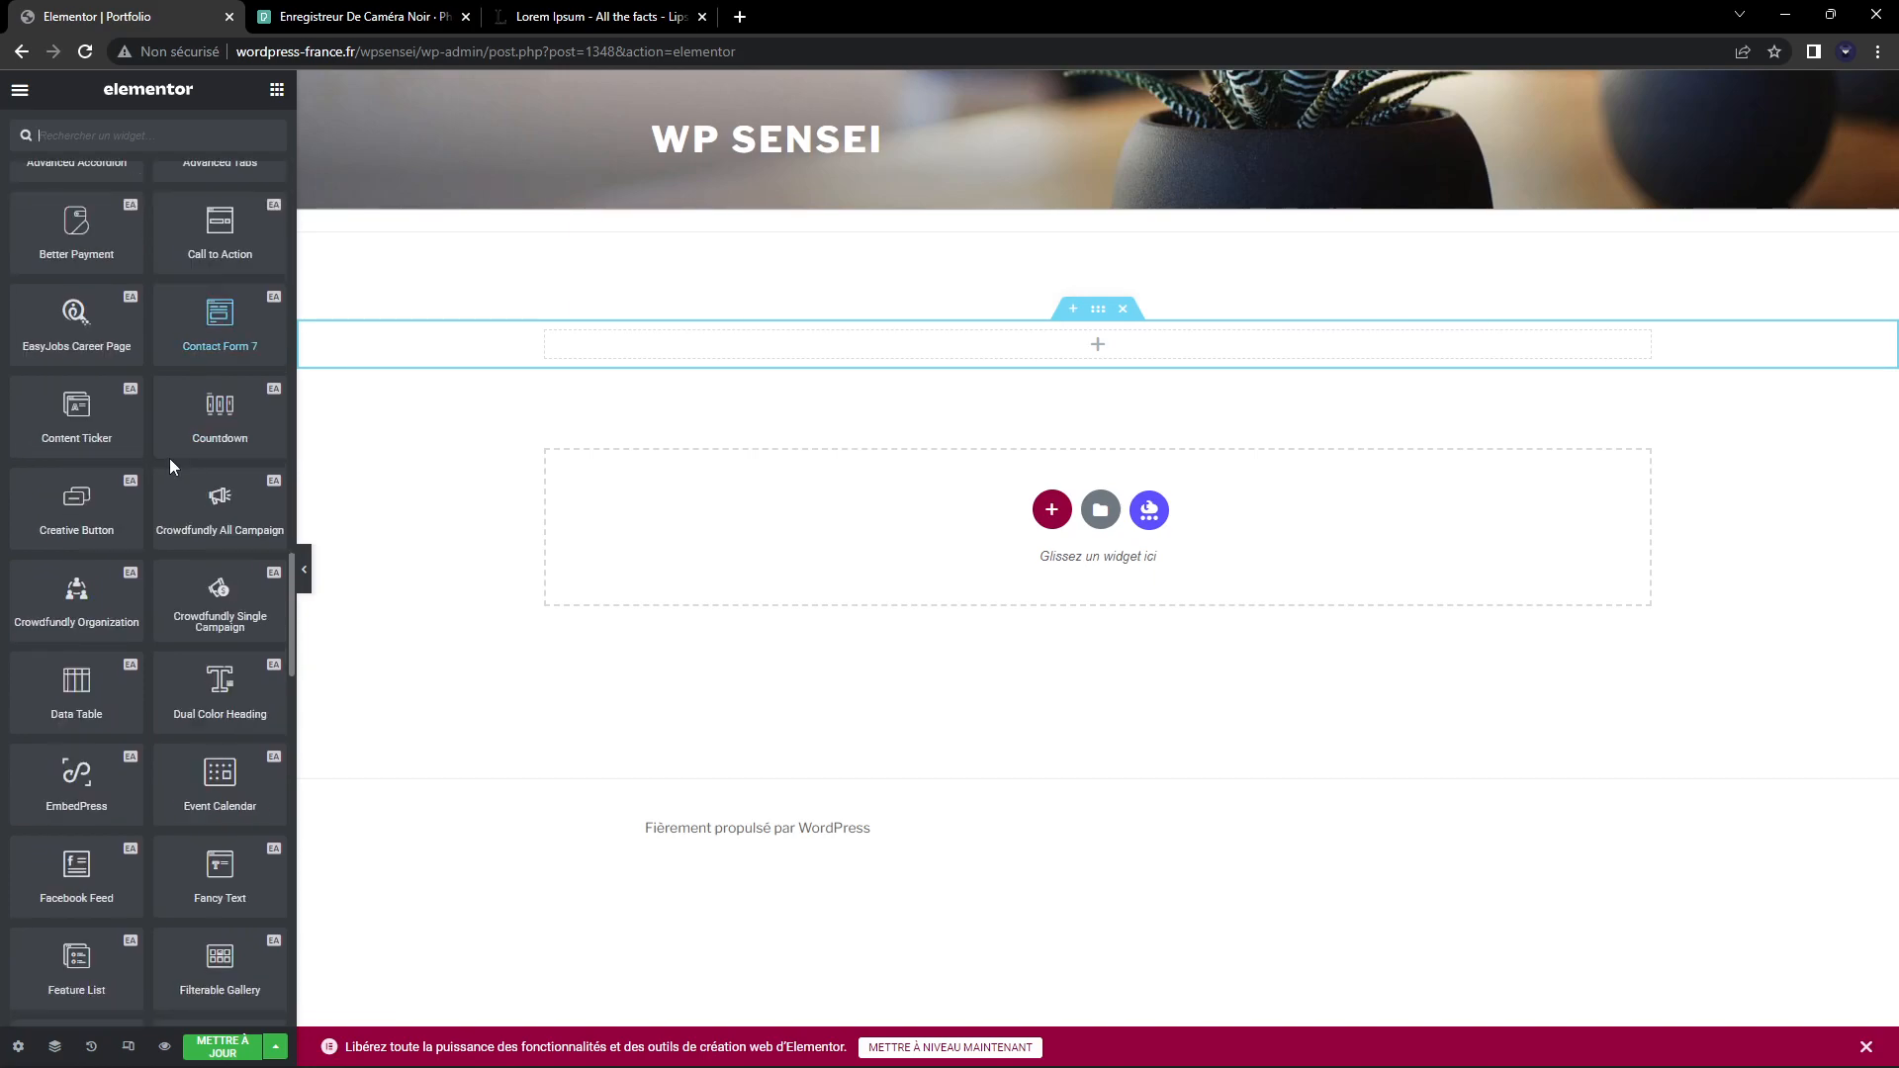
{"action": "scroll", "coordinate": [169, 458], "scroll_direction": "down", "scroll_amount": 5}
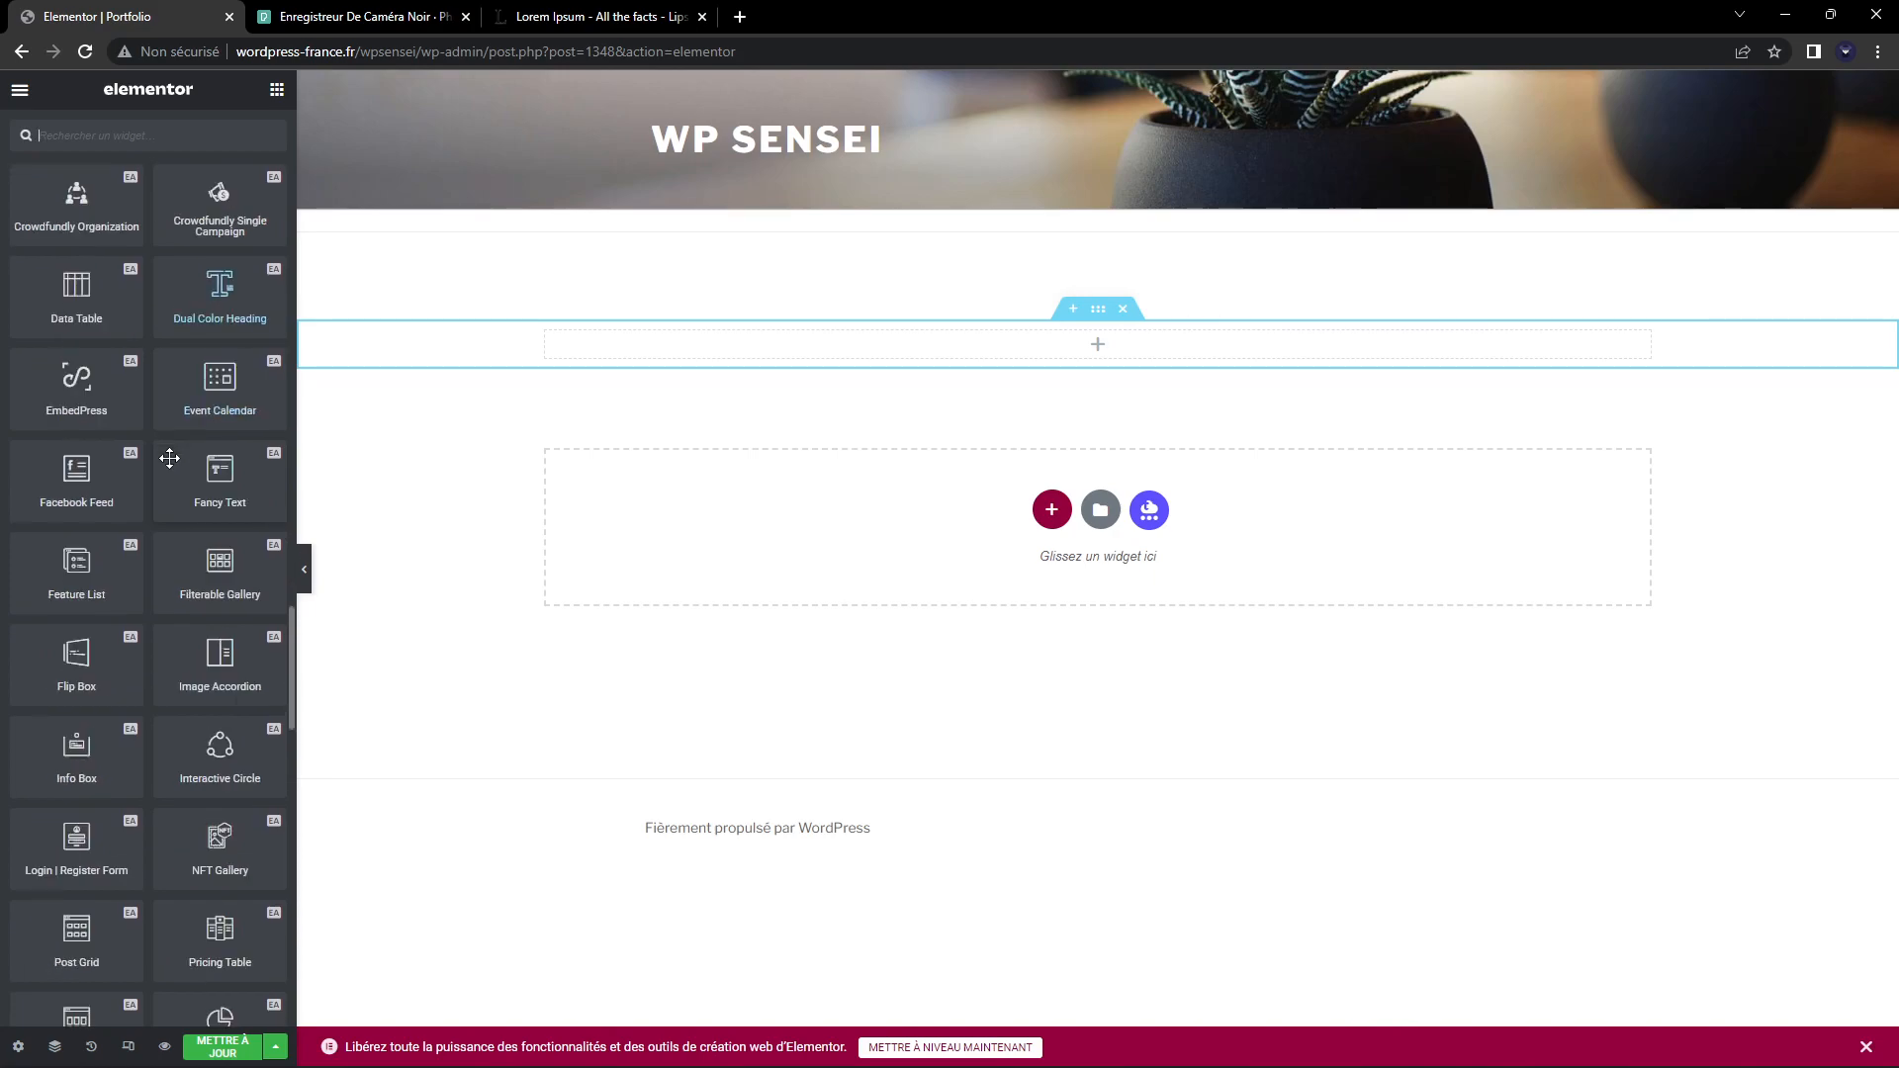
{"action": "scroll", "coordinate": [169, 458], "scroll_direction": "down", "scroll_amount": 5}
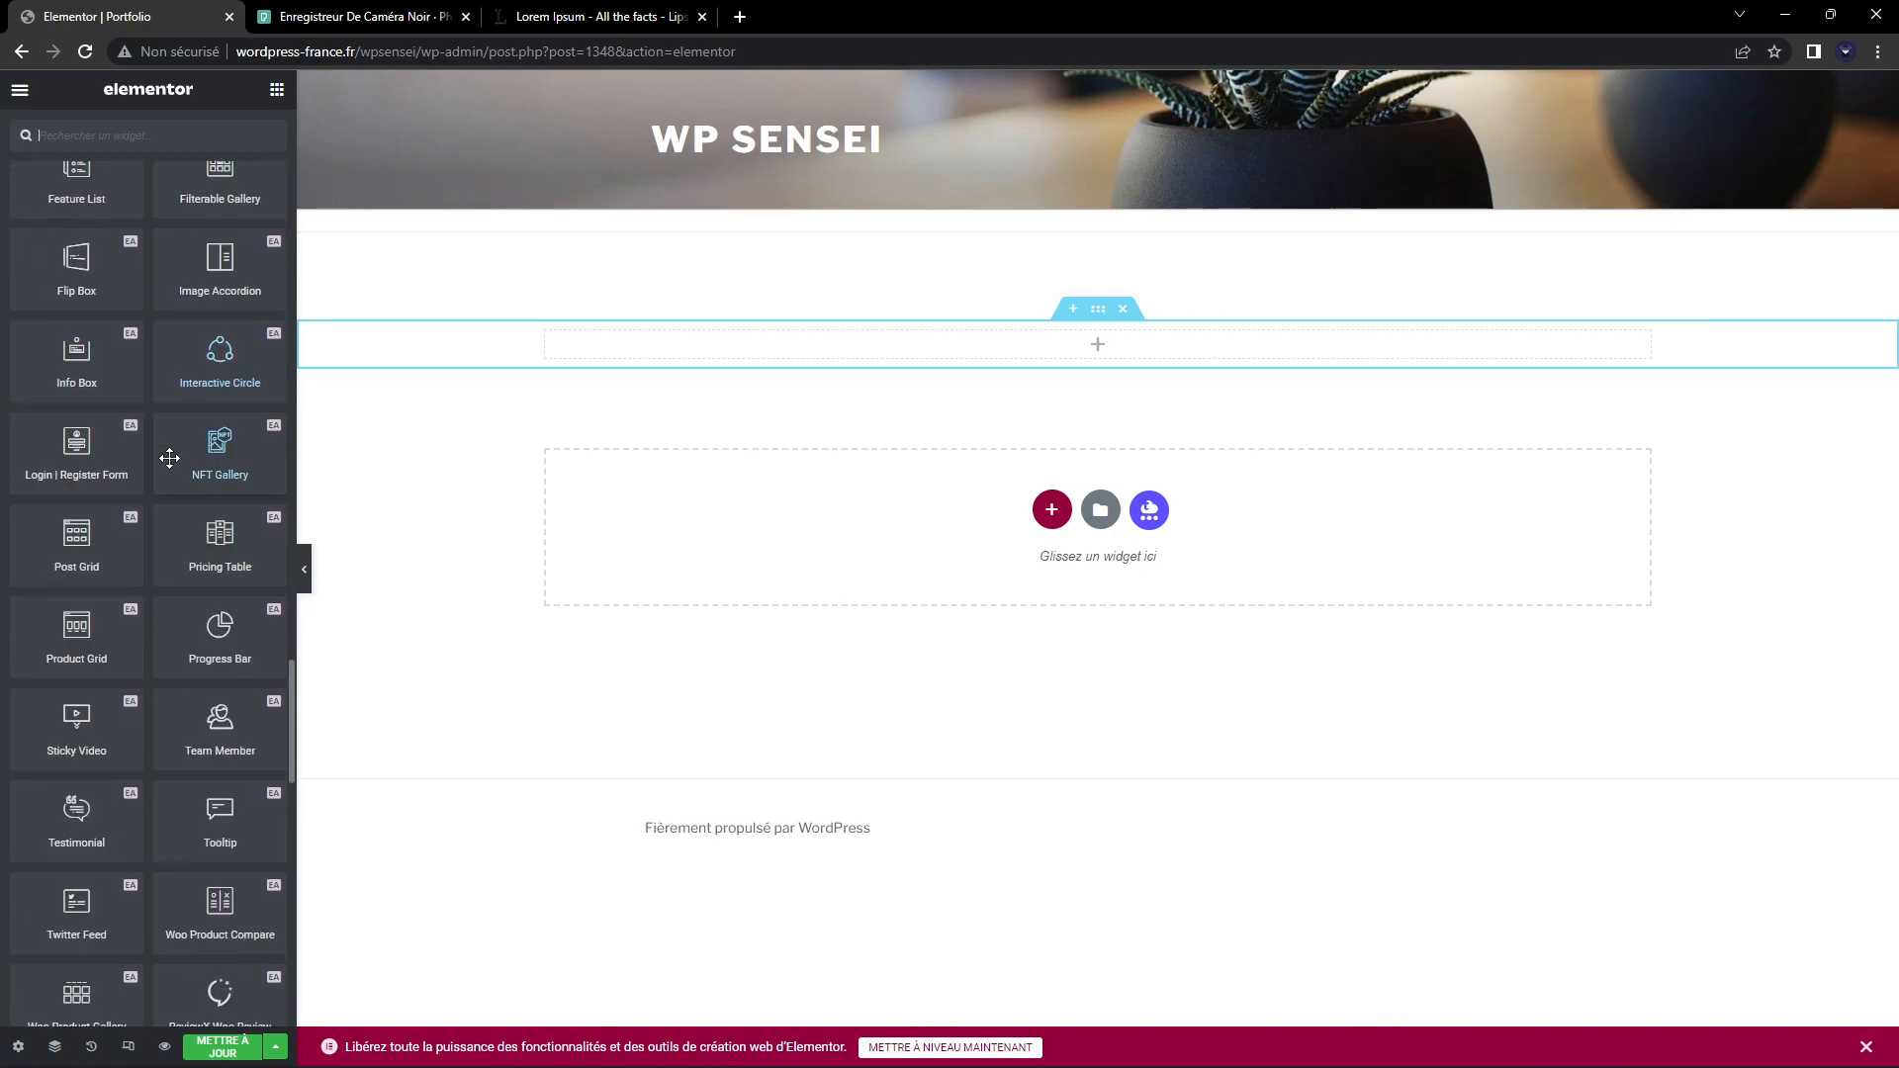
{"action": "scroll", "coordinate": [169, 458], "scroll_direction": "down", "scroll_amount": 4}
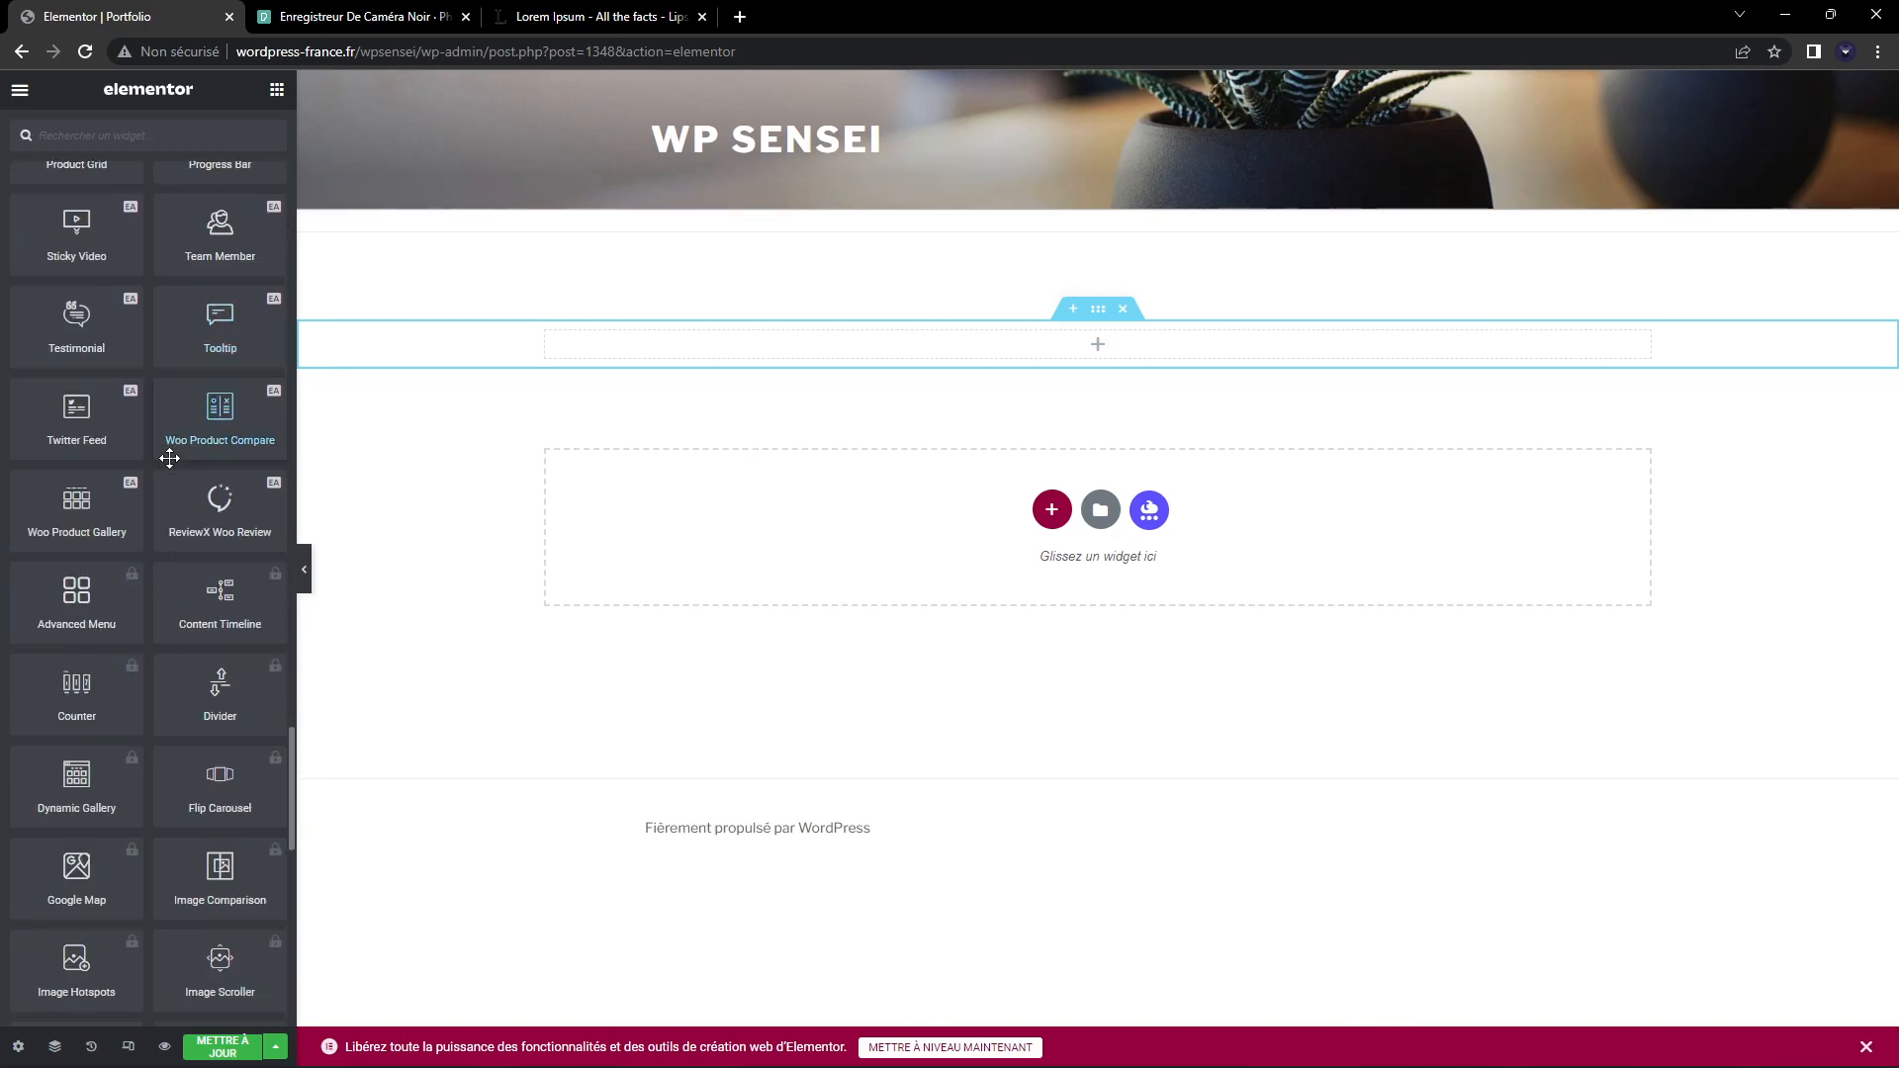
{"action": "scroll", "coordinate": [171, 467], "scroll_direction": "down", "scroll_amount": 9}
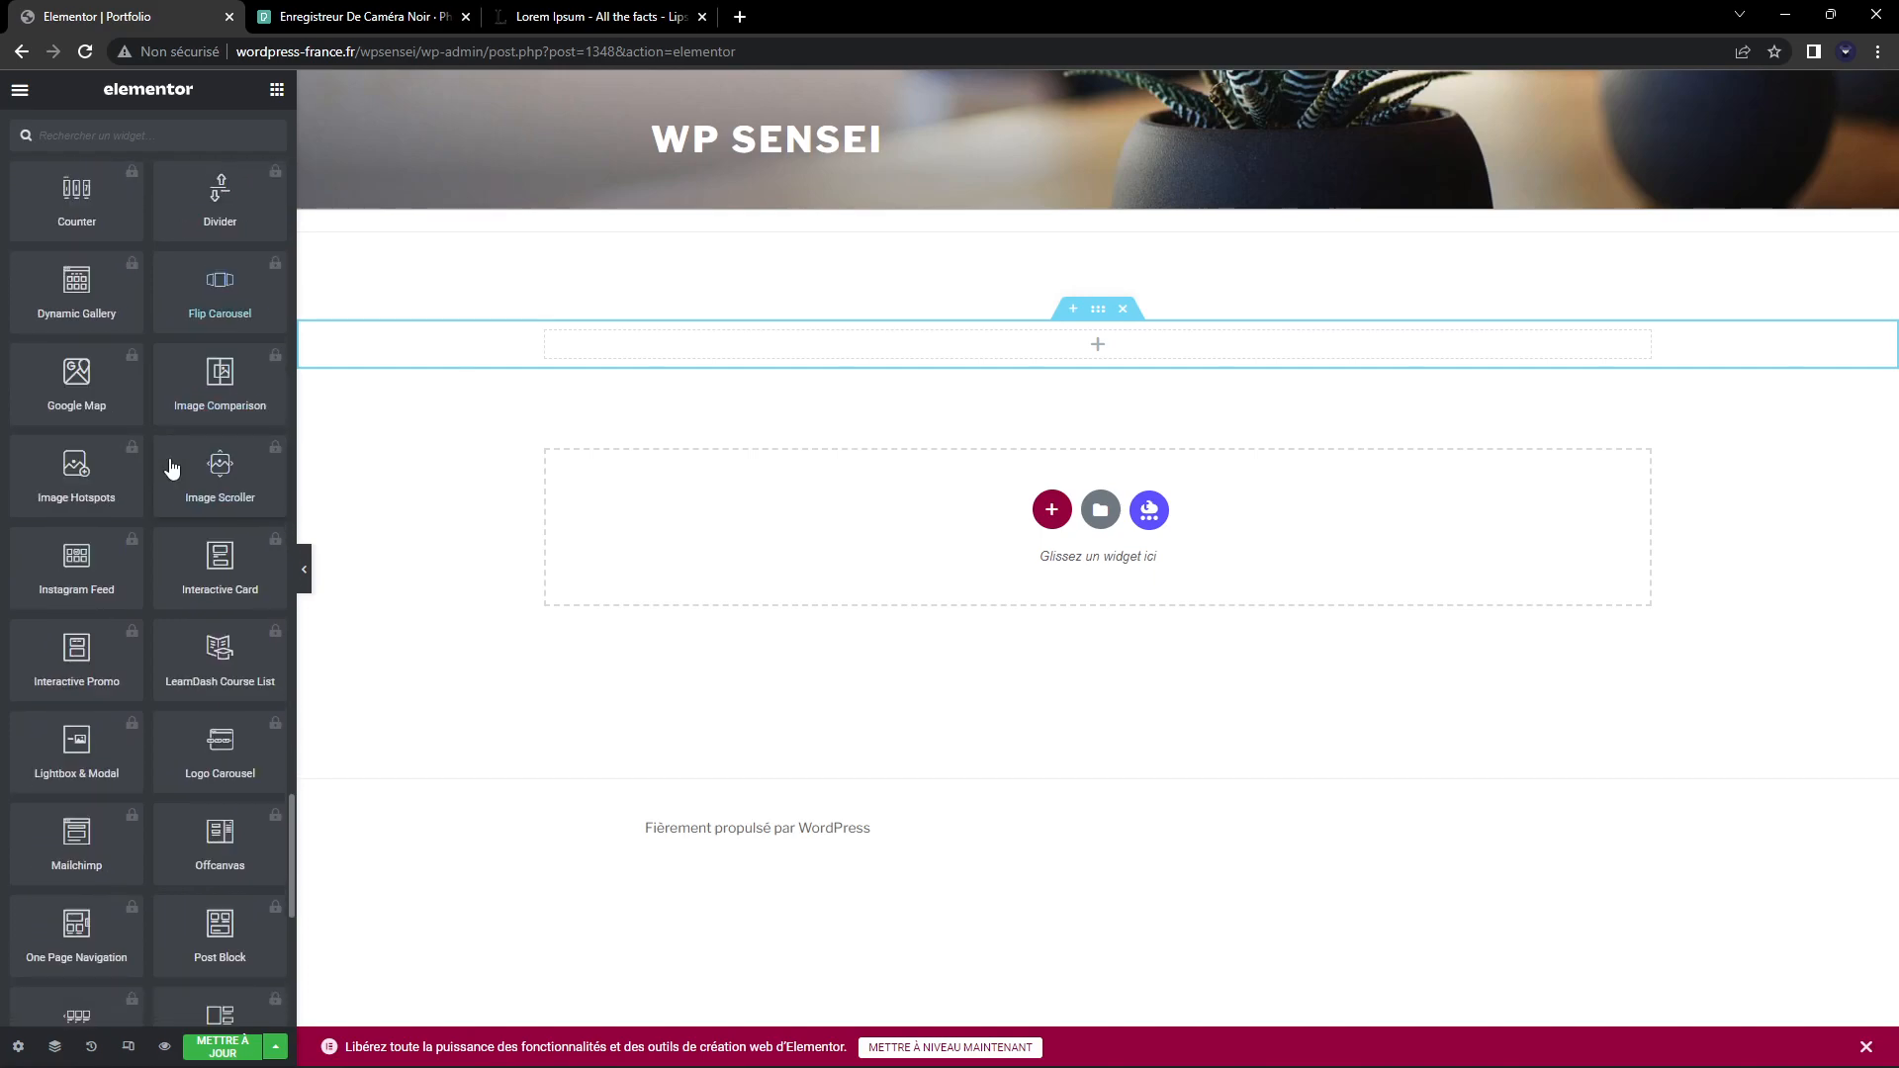
{"action": "scroll", "coordinate": [169, 485], "scroll_direction": "up", "scroll_amount": 6}
{"action": "scroll", "coordinate": [167, 509], "scroll_direction": "up", "scroll_amount": 8}
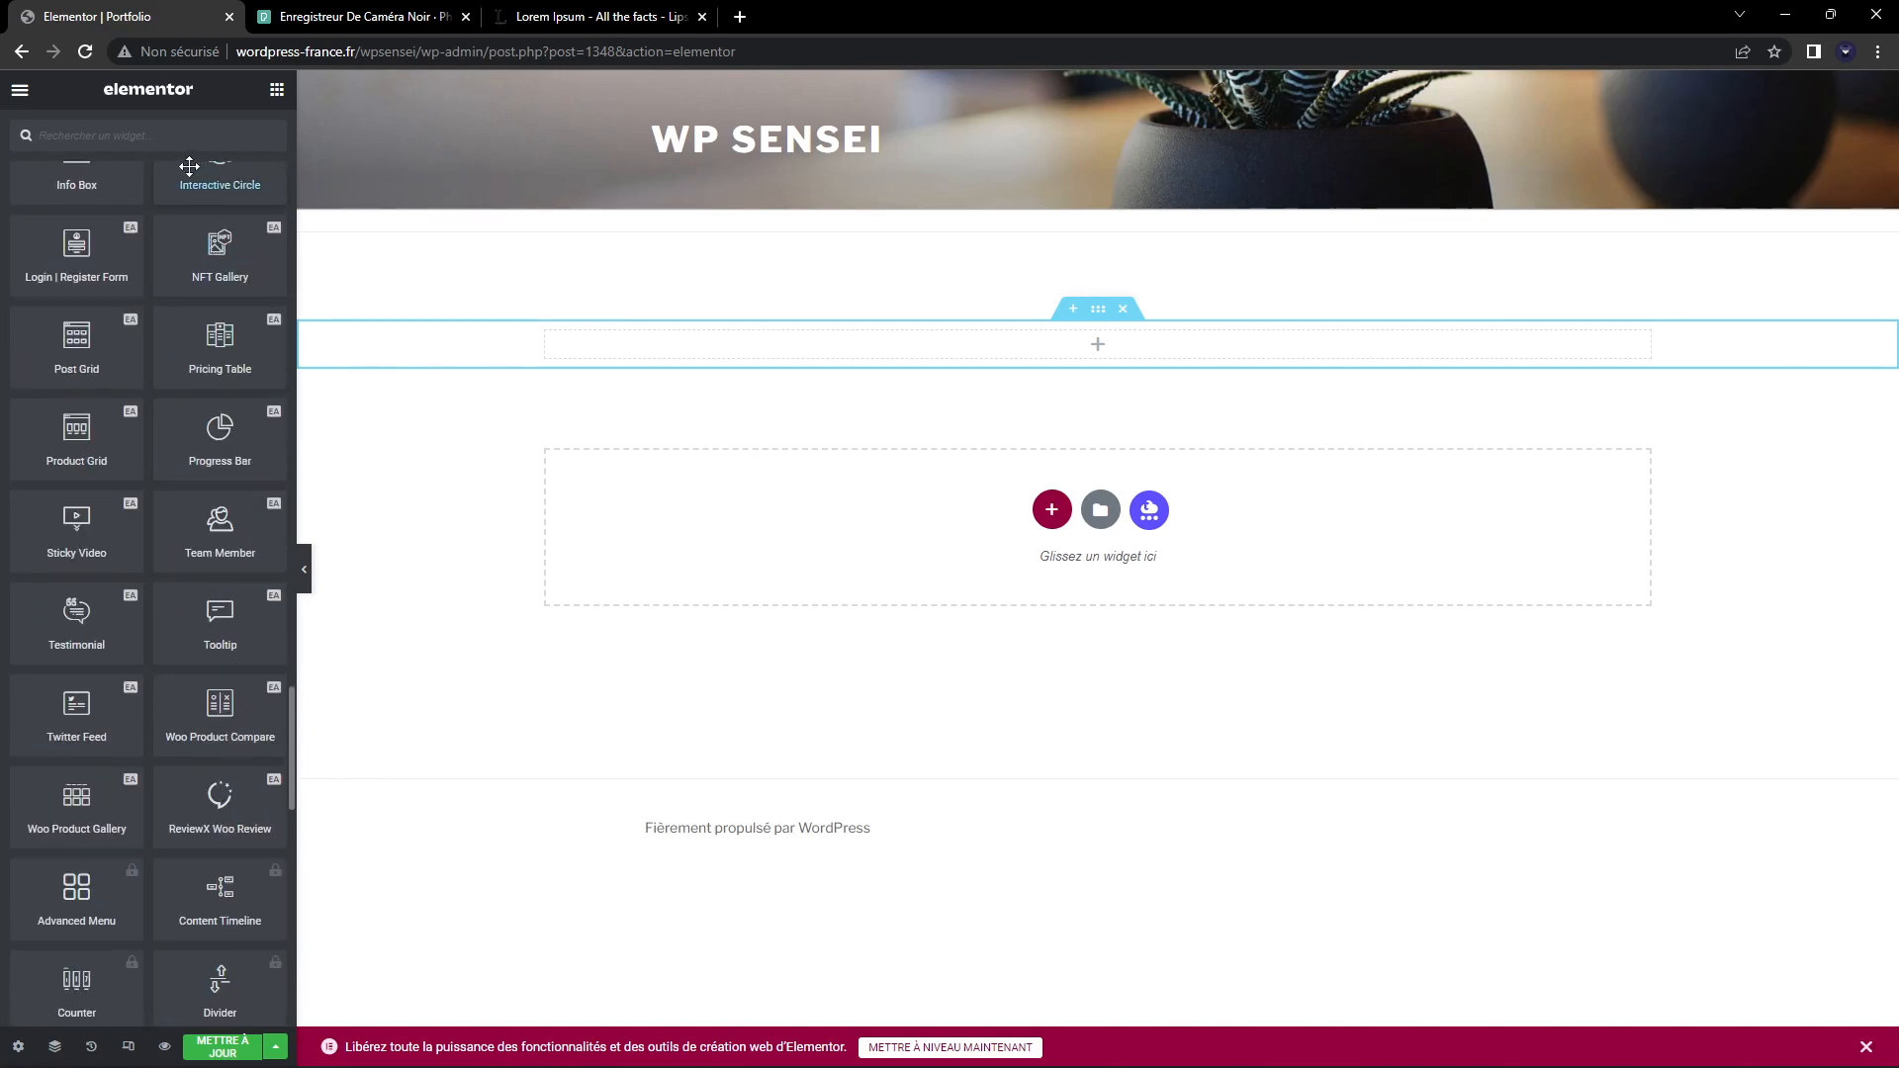
{"action": "left_click", "coordinate": [171, 138]}
{"action": "type", "text": "archive"}
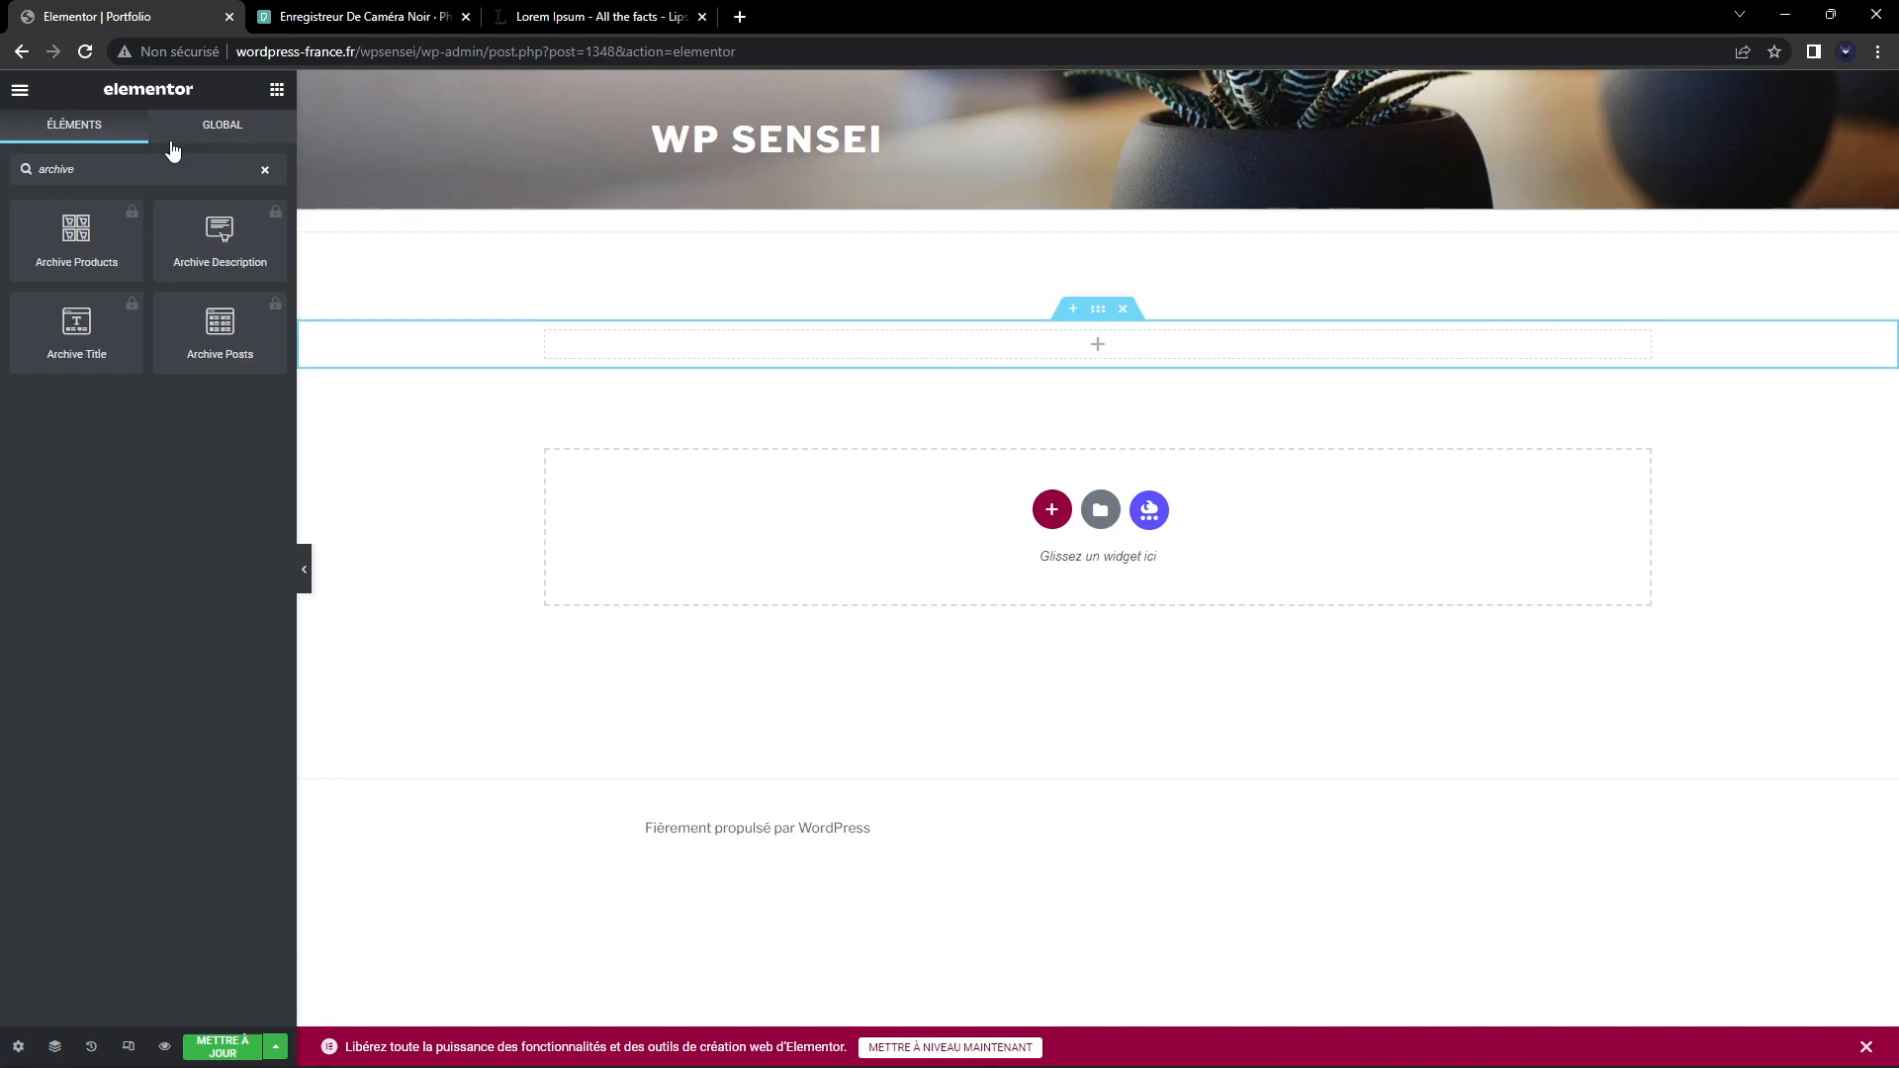
{"action": "left_click_drag", "start_coordinate": [146, 156], "coordinate": [36, 158]}
{"action": "key", "text": "BackSpace"}
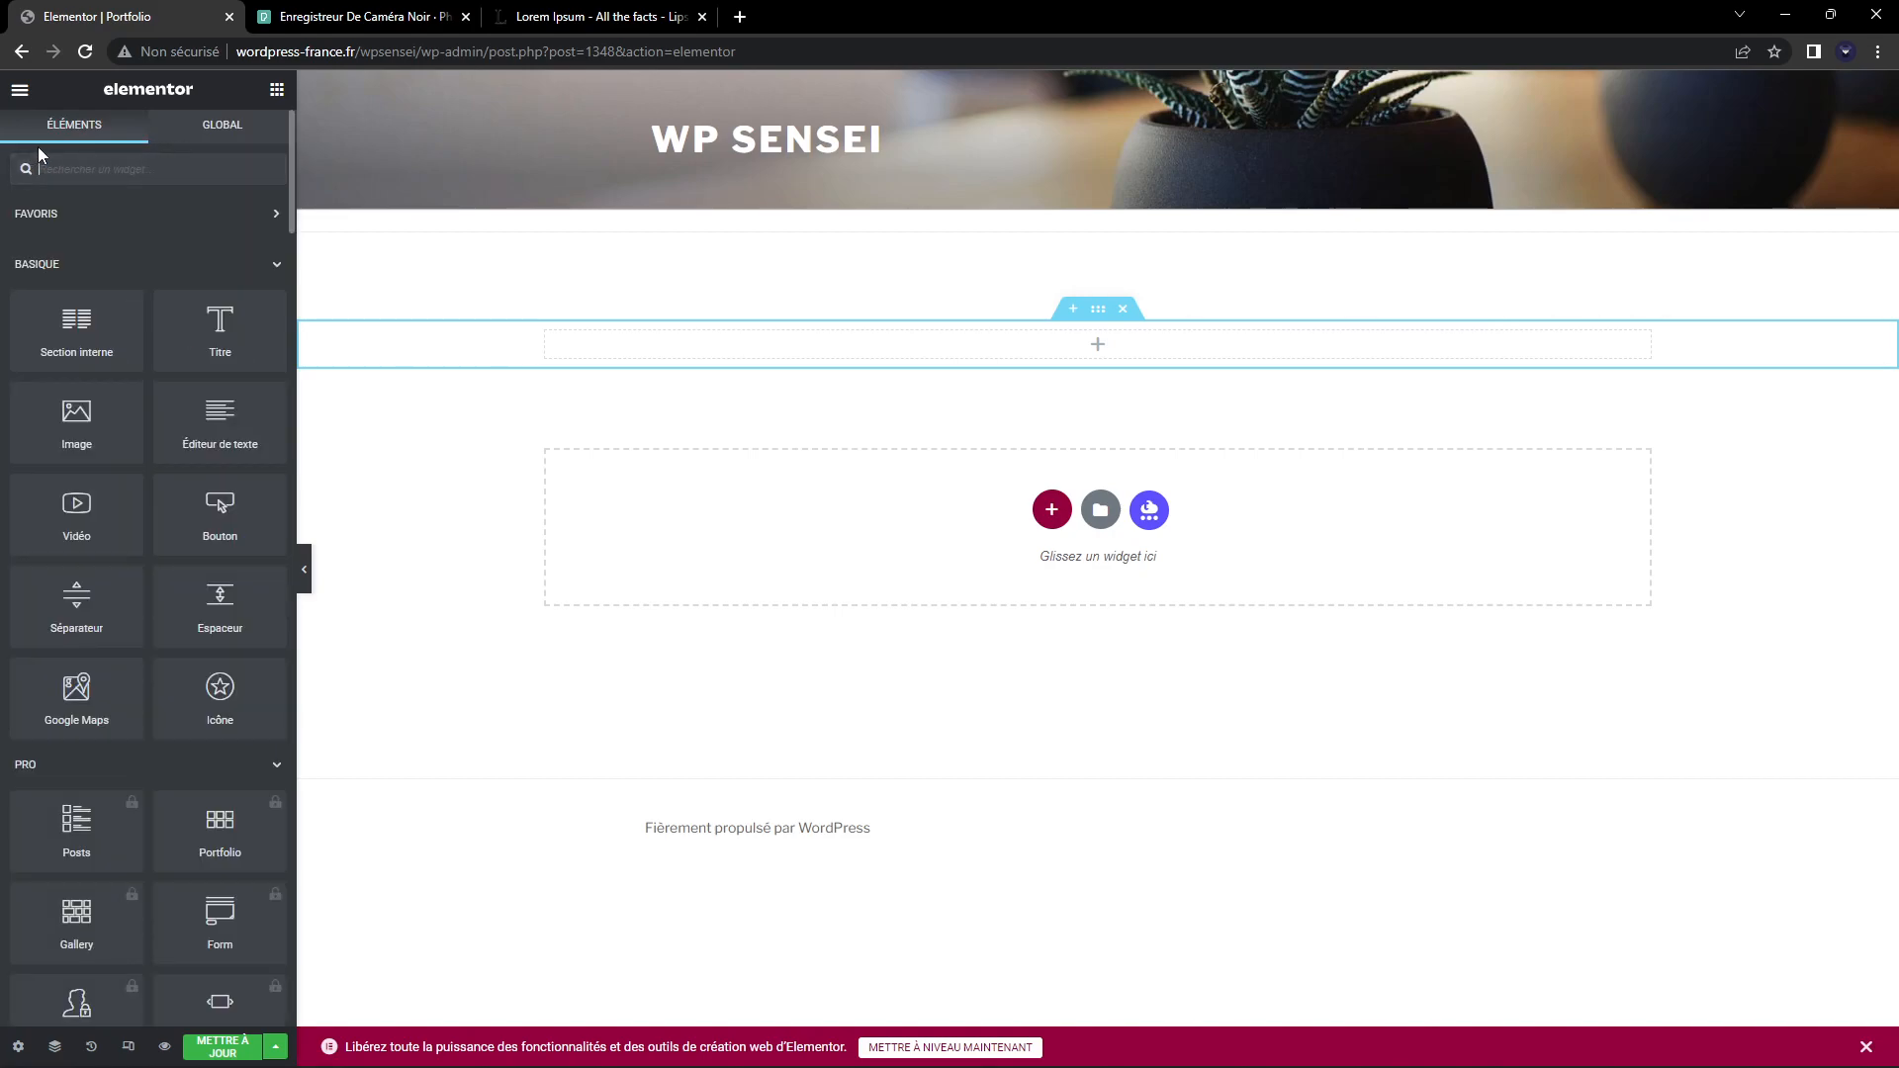
Search the widgets for "post" and place the Post Grid widget in the empty section
{"action": "type", "text": "post"}
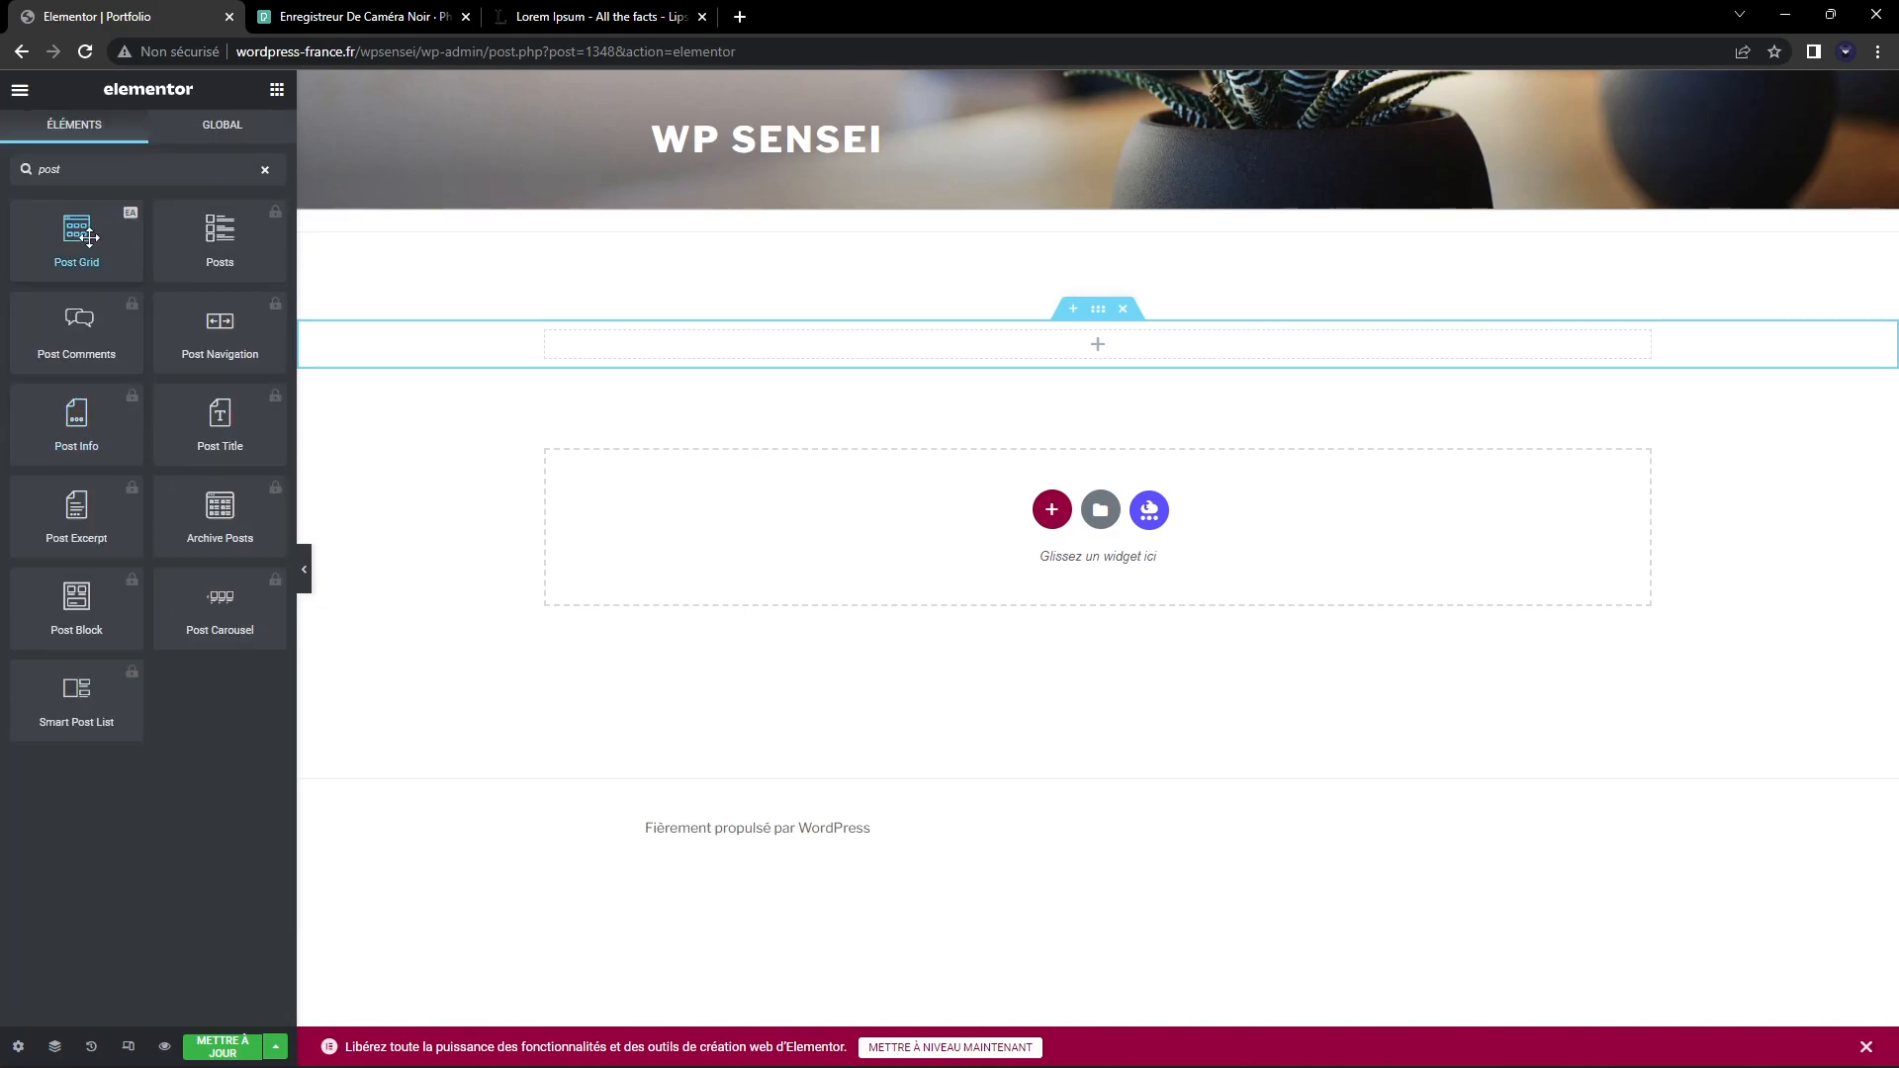
{"action": "left_click_drag", "start_coordinate": [67, 229], "coordinate": [1227, 341]}
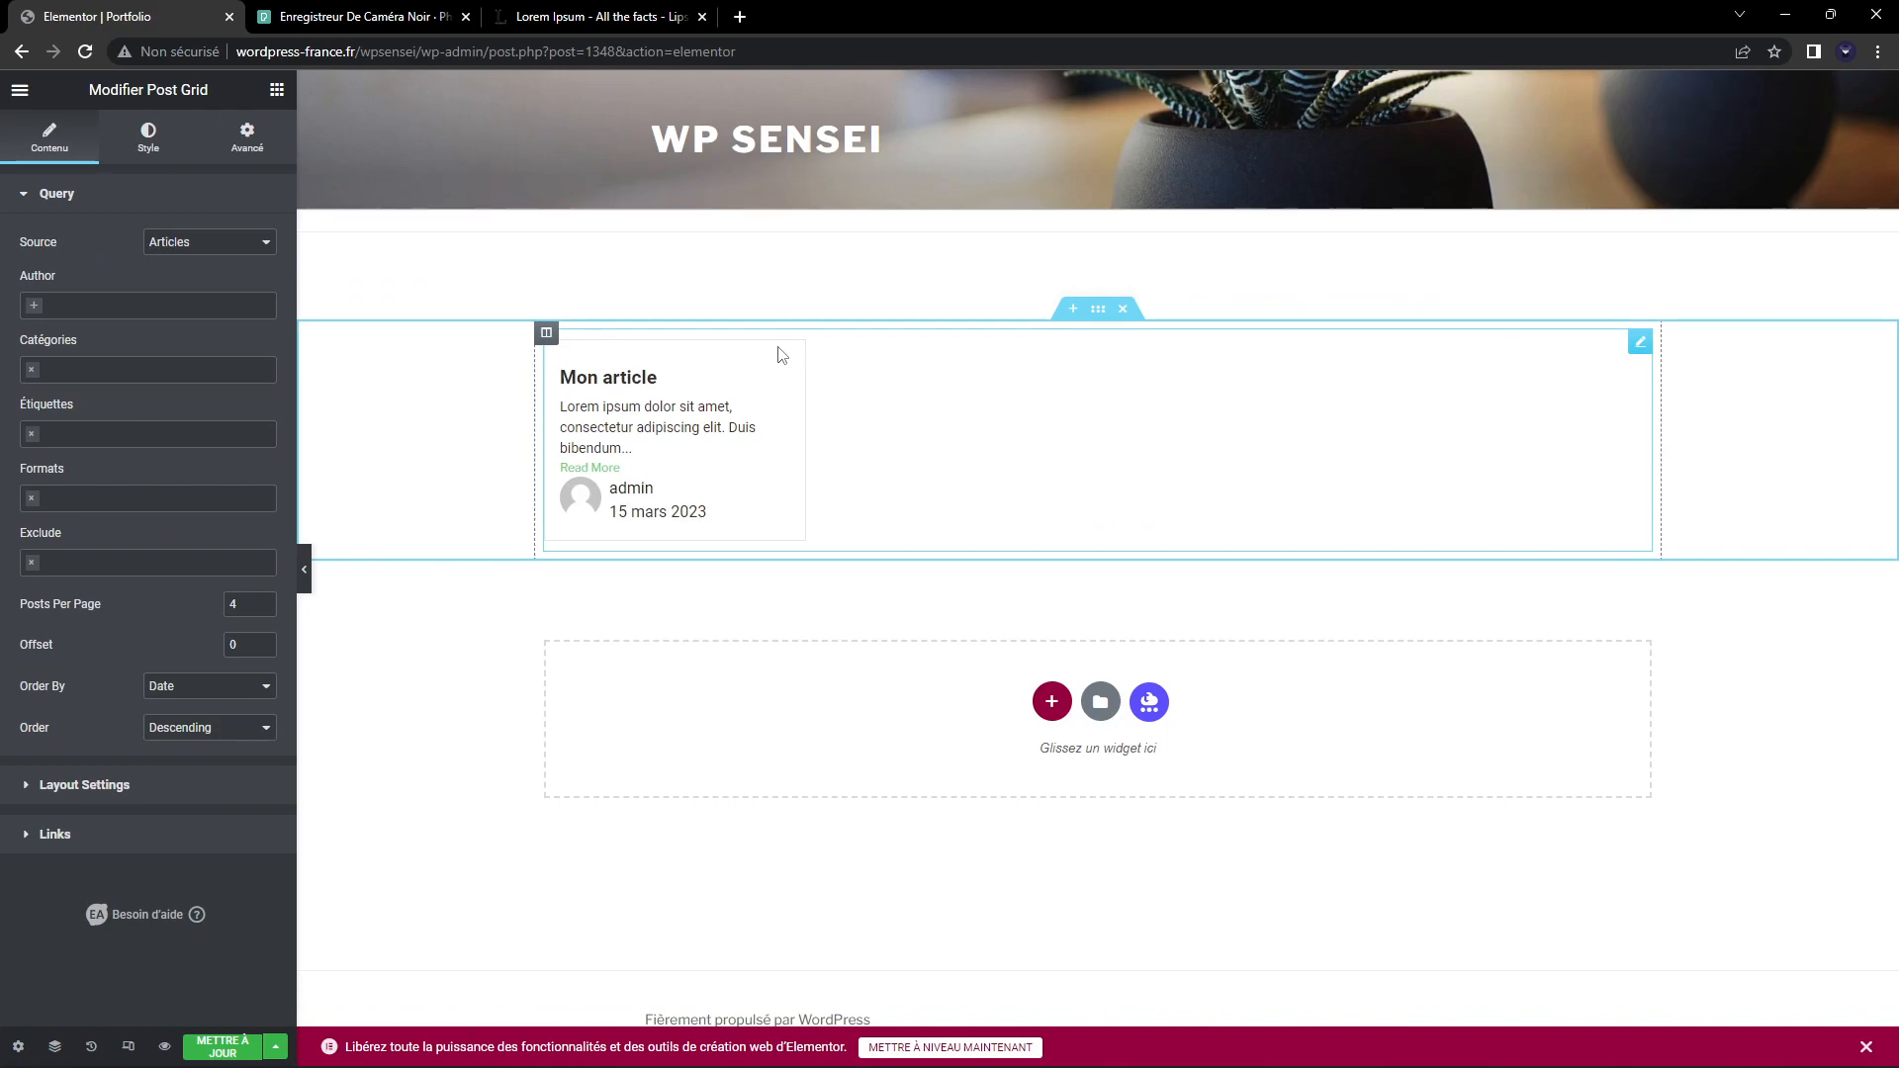
Try Pages as the Post Grid's query source
{"action": "left_click", "coordinate": [193, 244]}
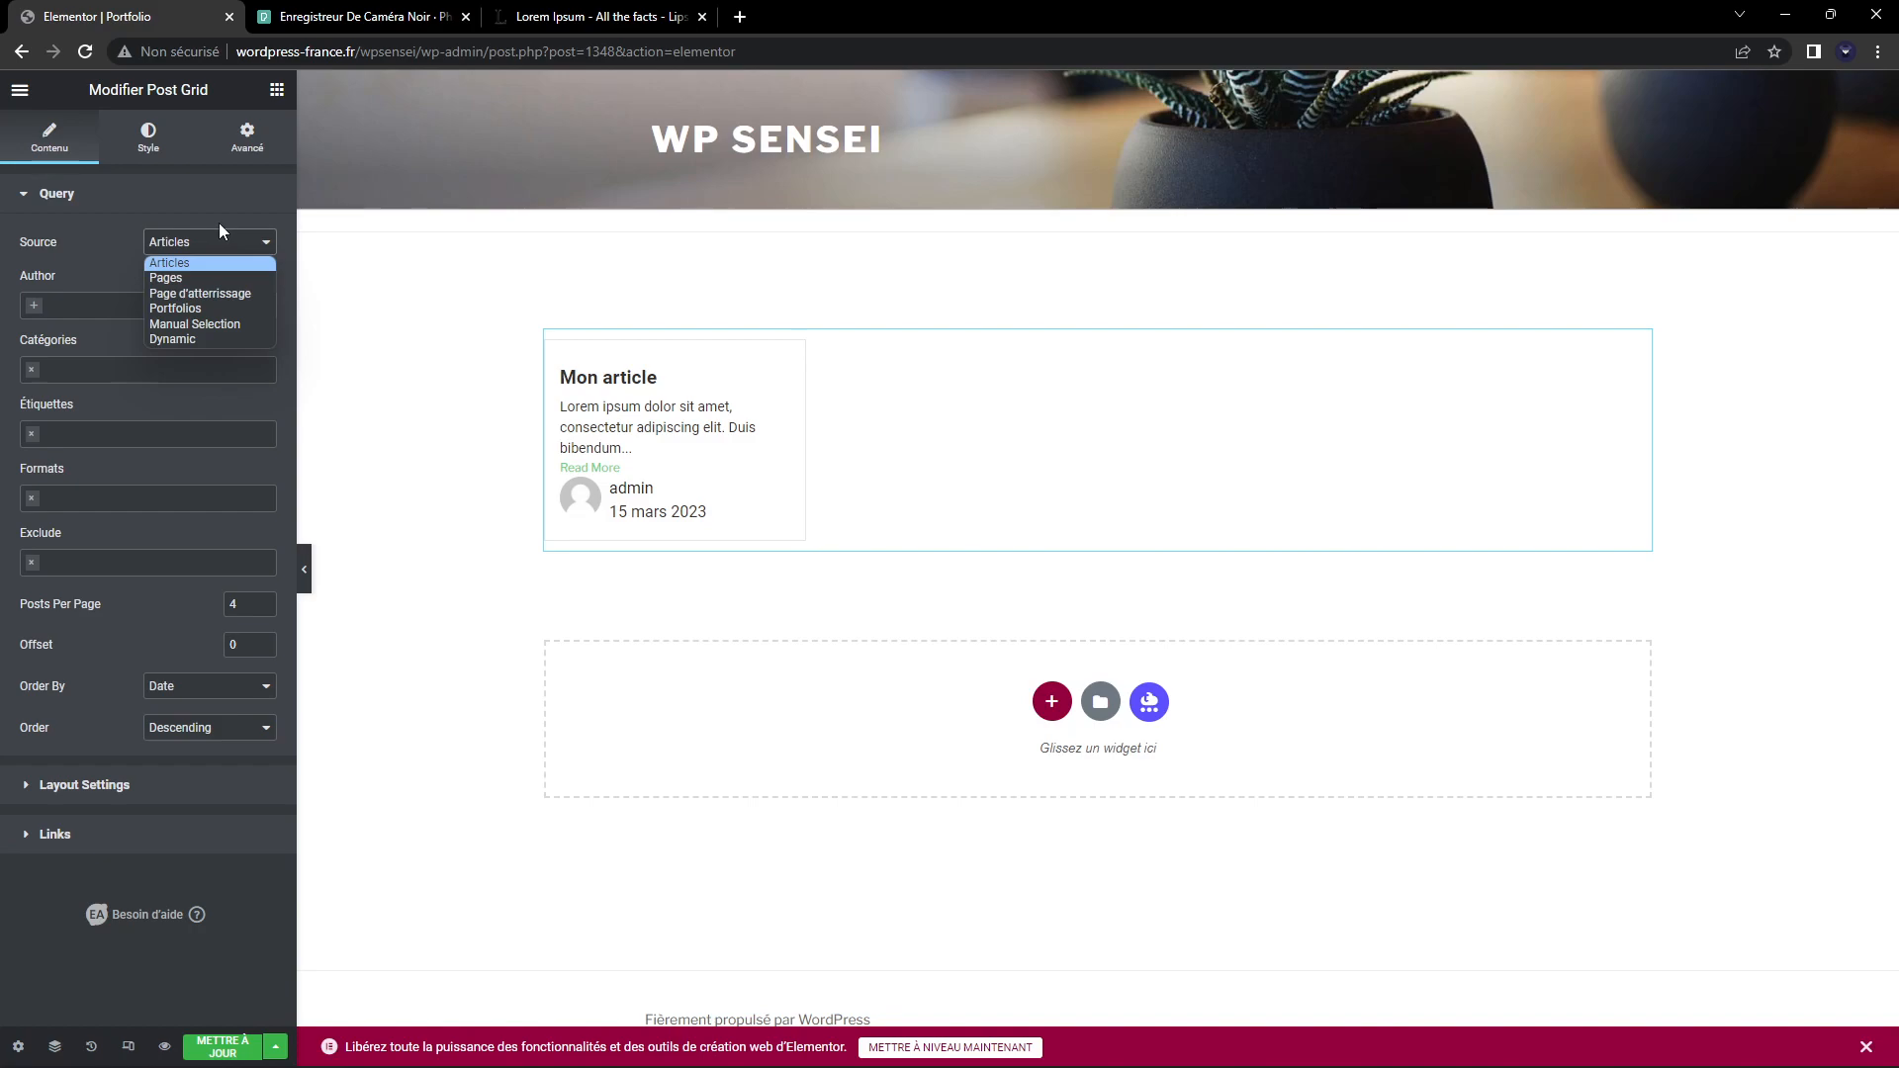
{"action": "left_click", "coordinate": [53, 242]}
{"action": "left_click", "coordinate": [173, 248]}
{"action": "left_click", "coordinate": [192, 276]}
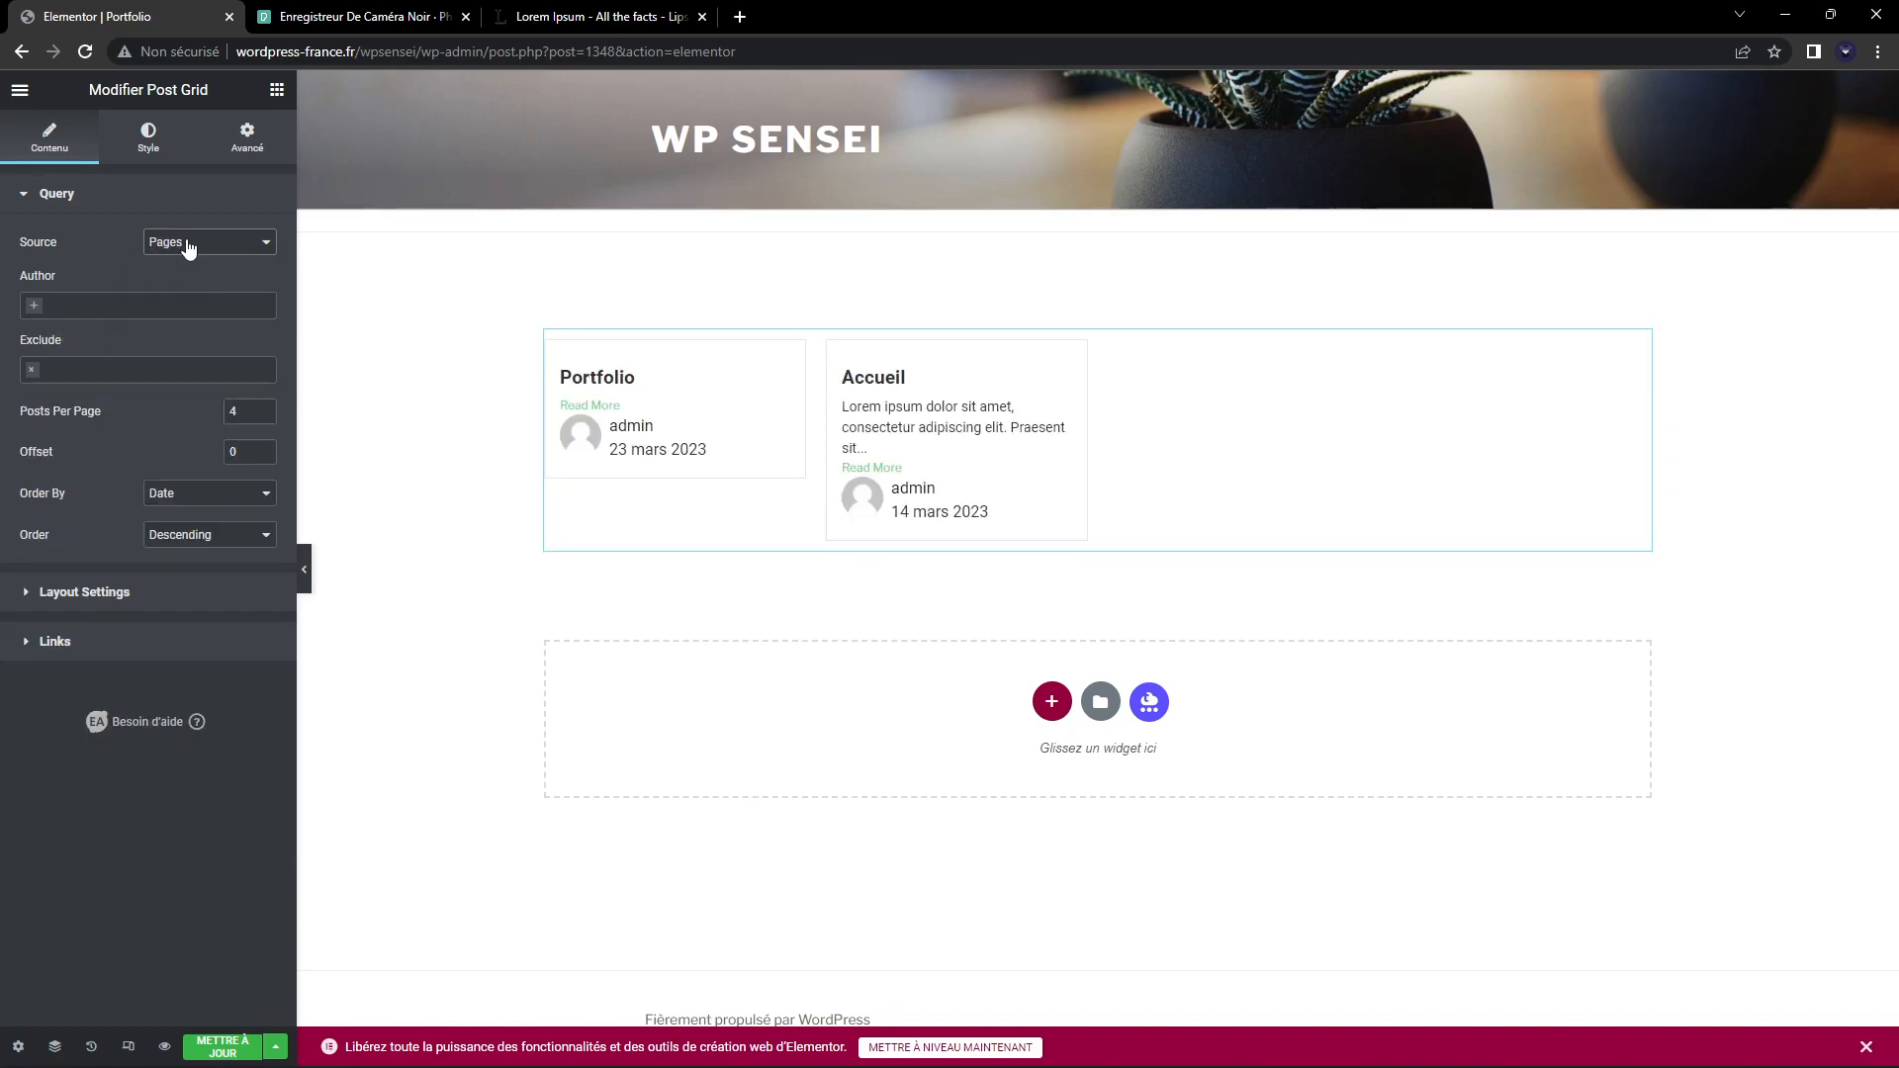
Set the Post Grid's query source to Portfolios
{"action": "left_click", "coordinate": [189, 246]}
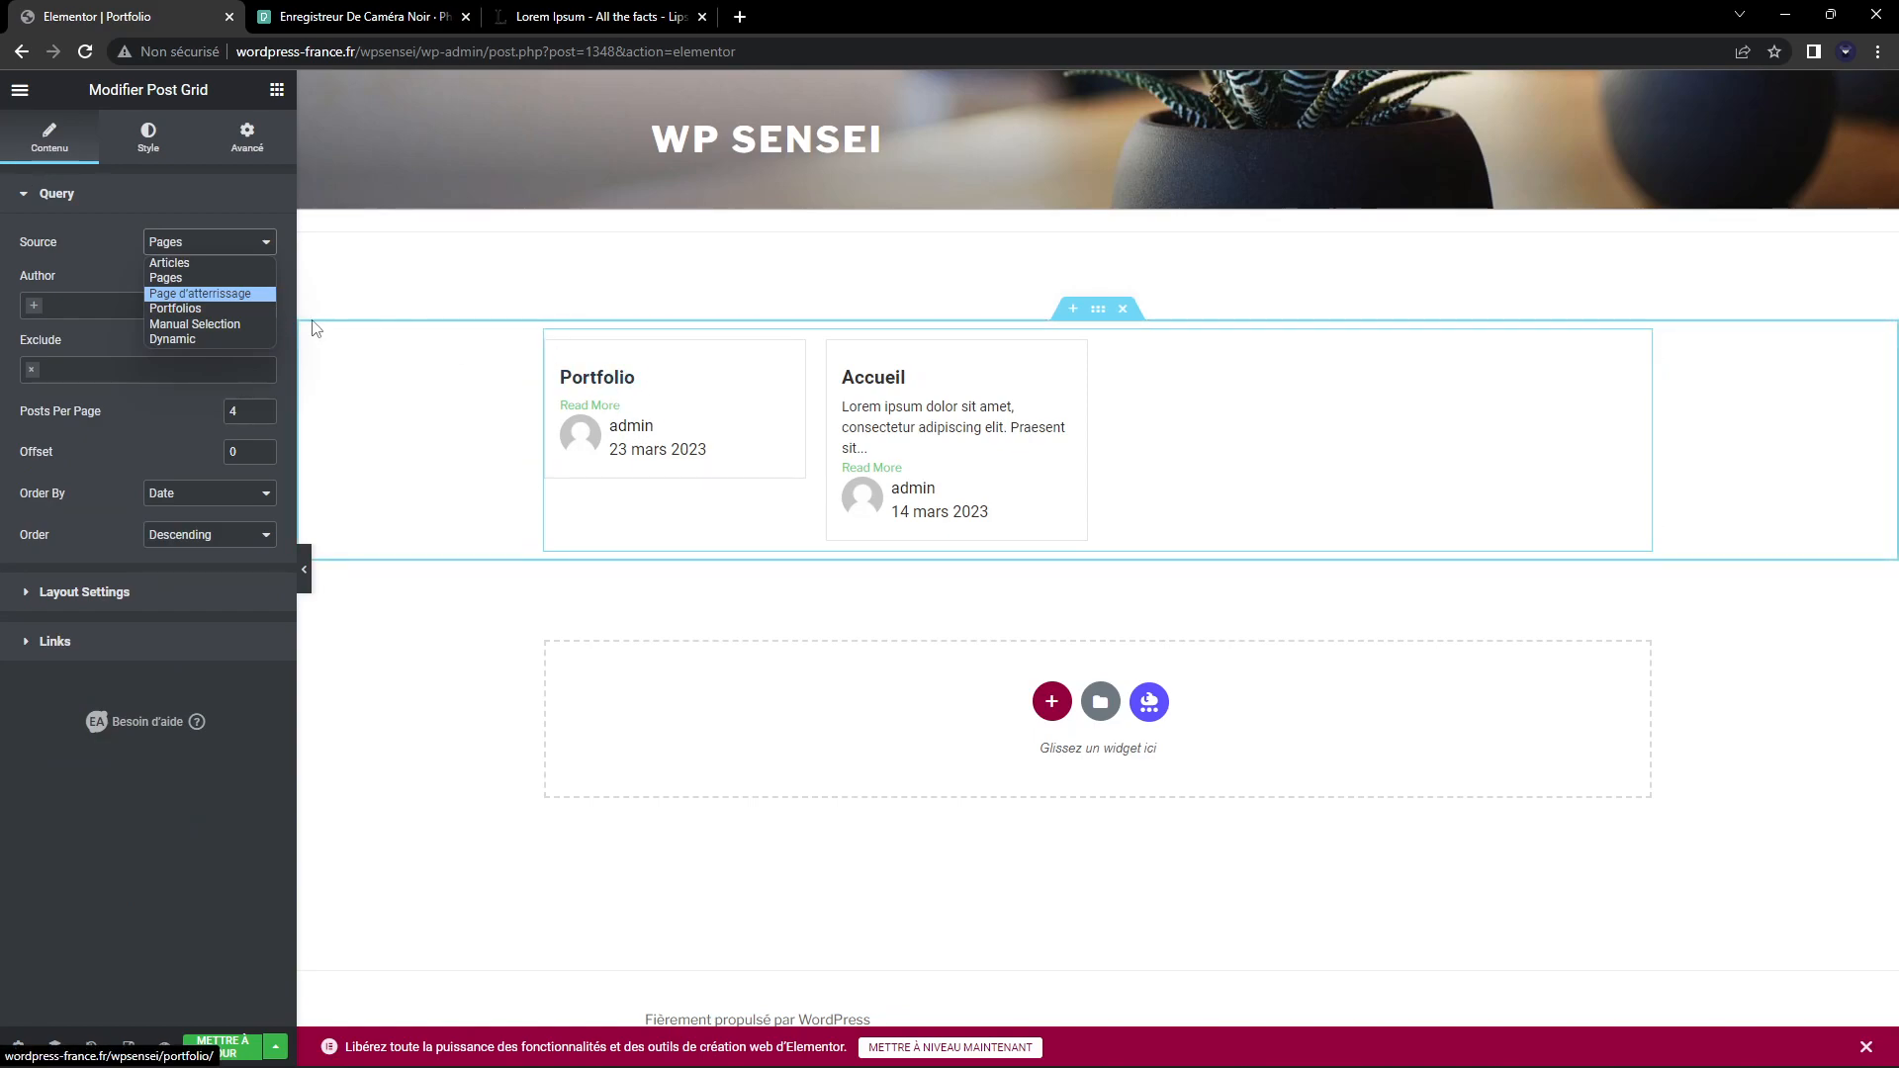
{"action": "left_click", "coordinate": [217, 307]}
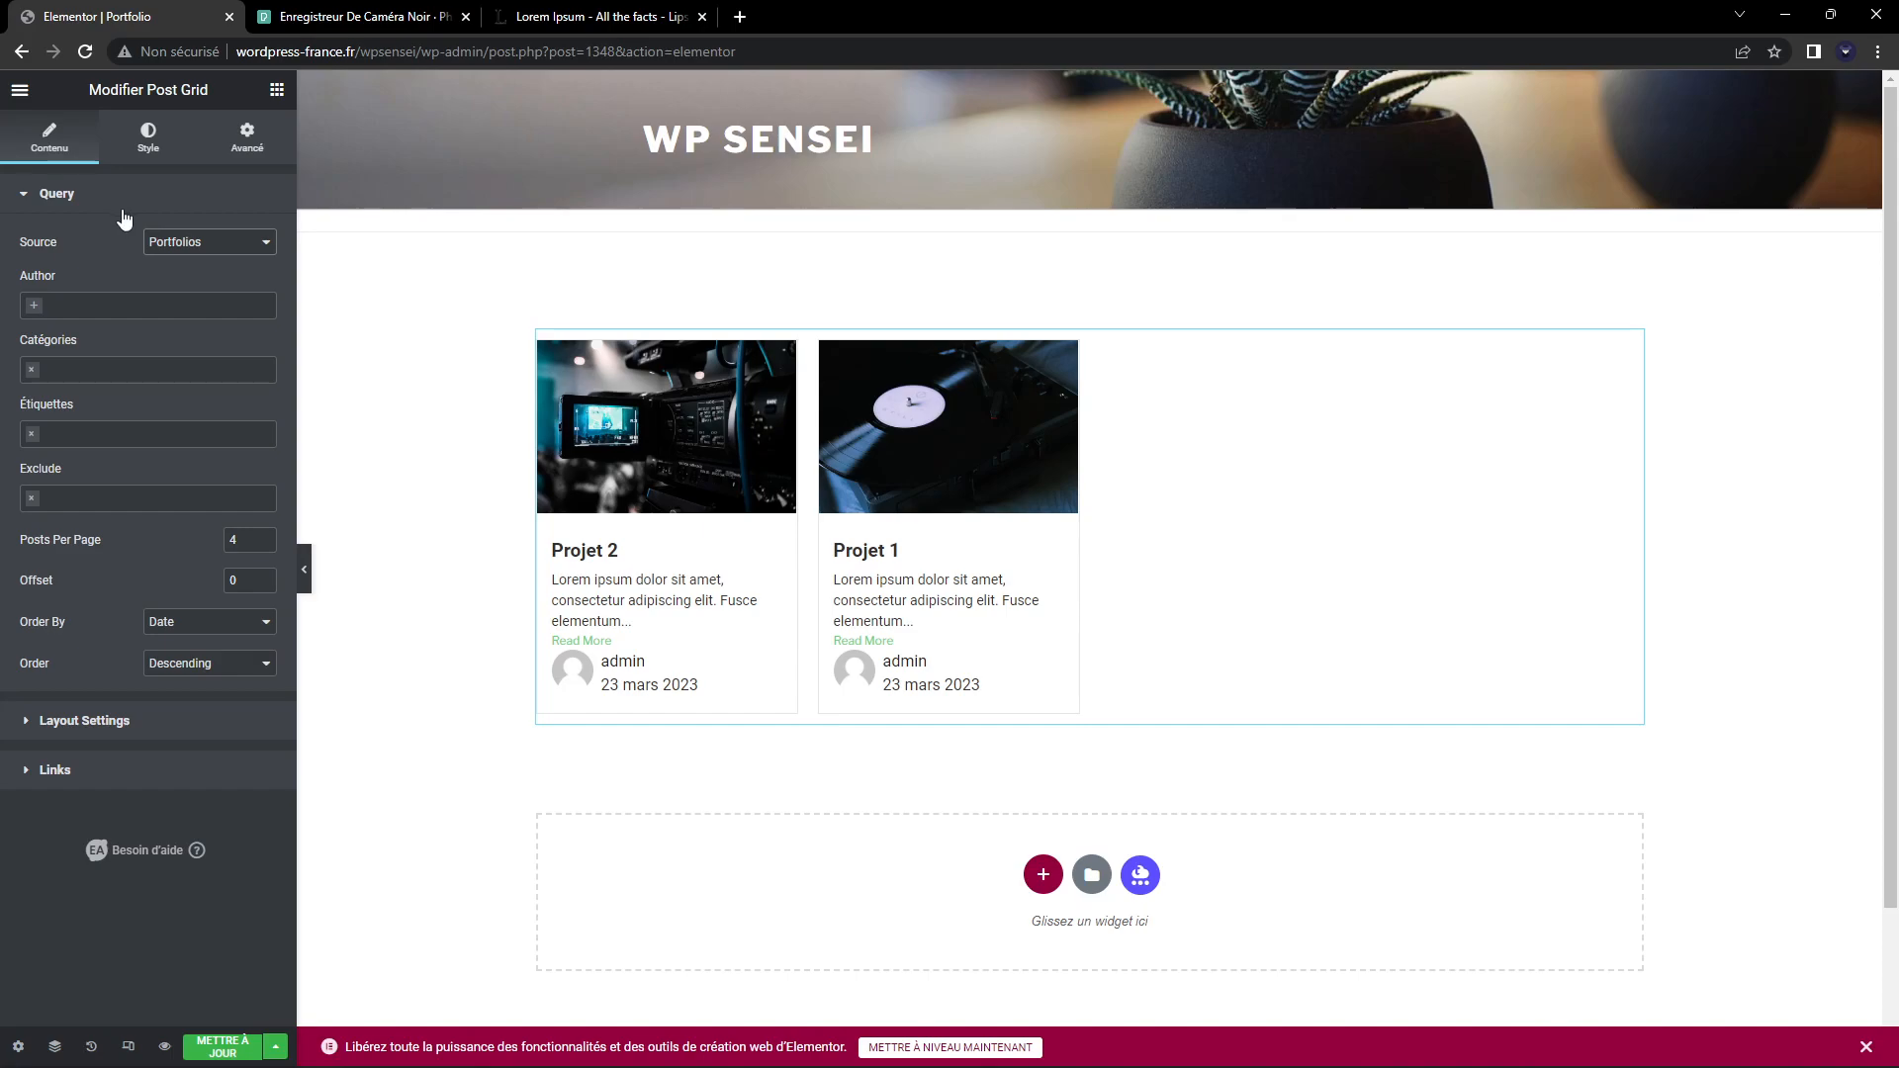
{"action": "left_click", "coordinate": [184, 241]}
{"action": "left_click", "coordinate": [168, 304]}
Try filtering the Post Grid by the category "Musique", and remove that category filter again
{"action": "left_click", "coordinate": [128, 367]}
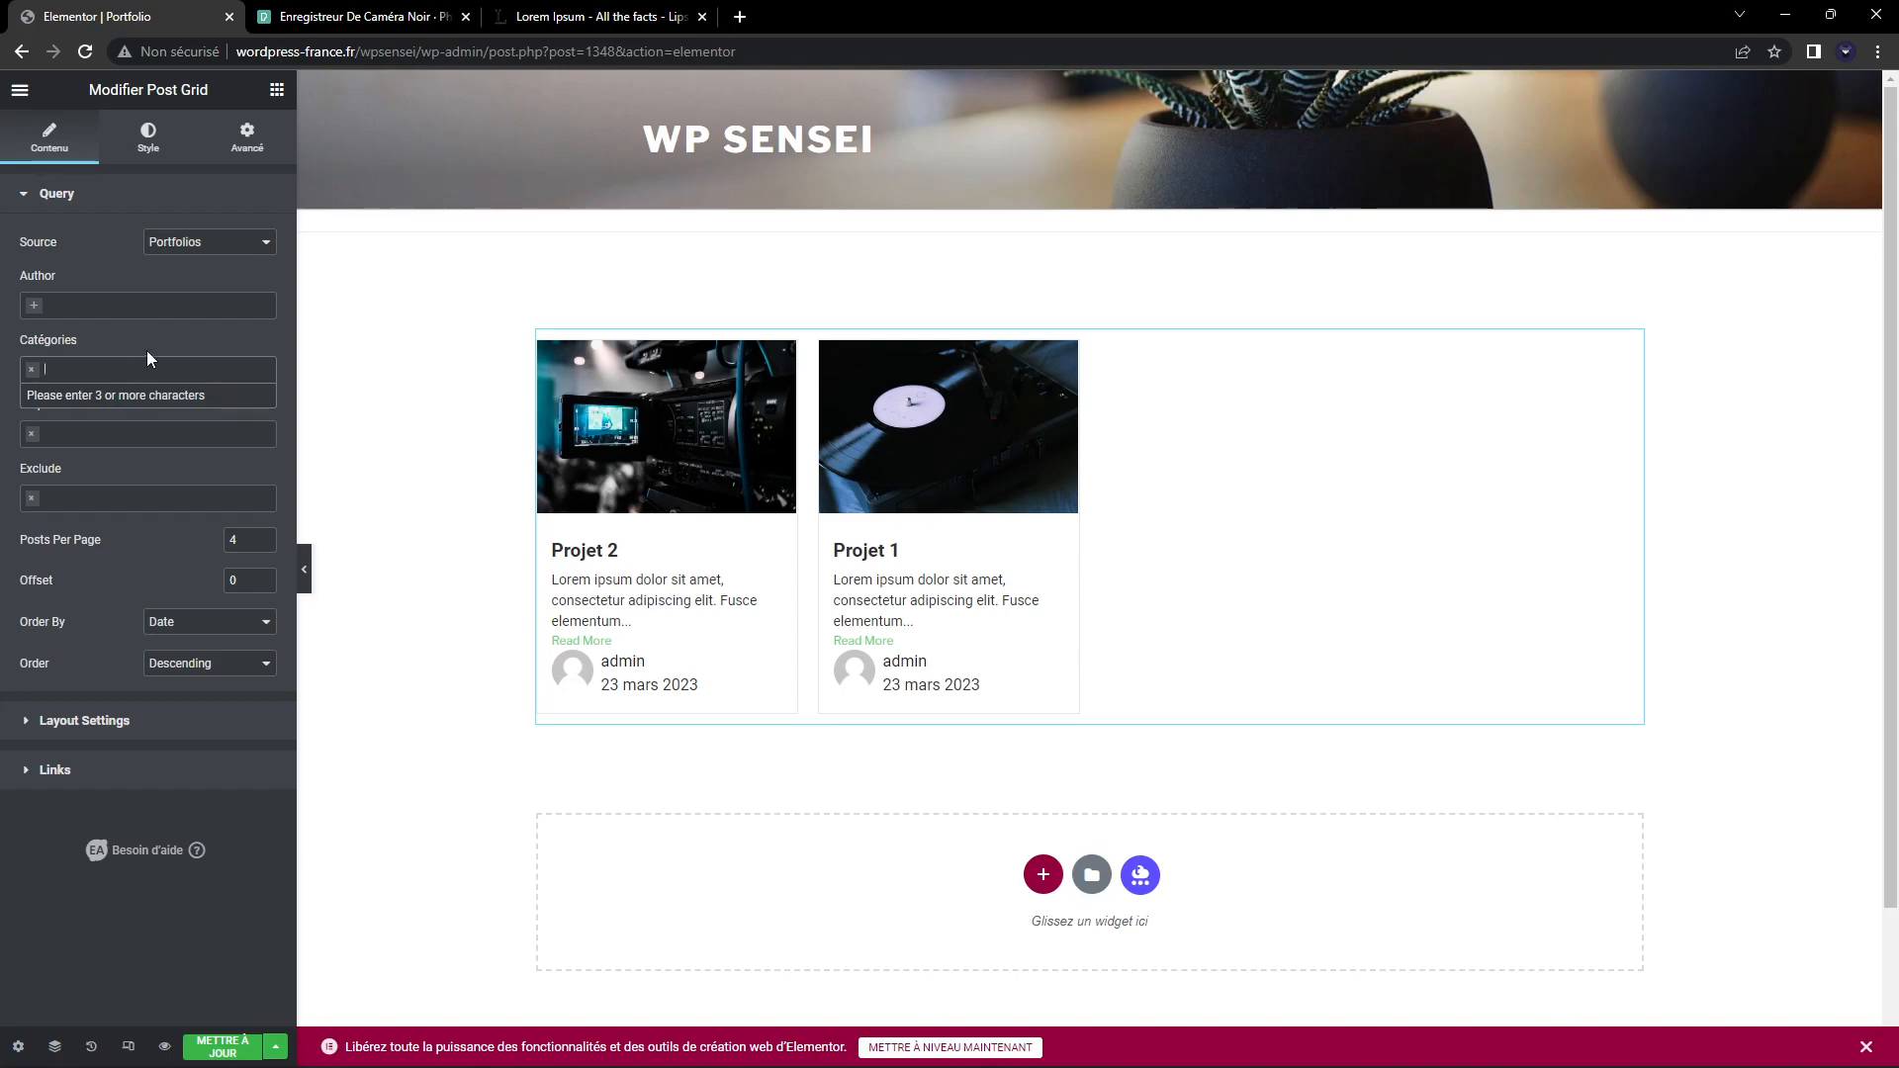
{"action": "left_click", "coordinate": [160, 329]}
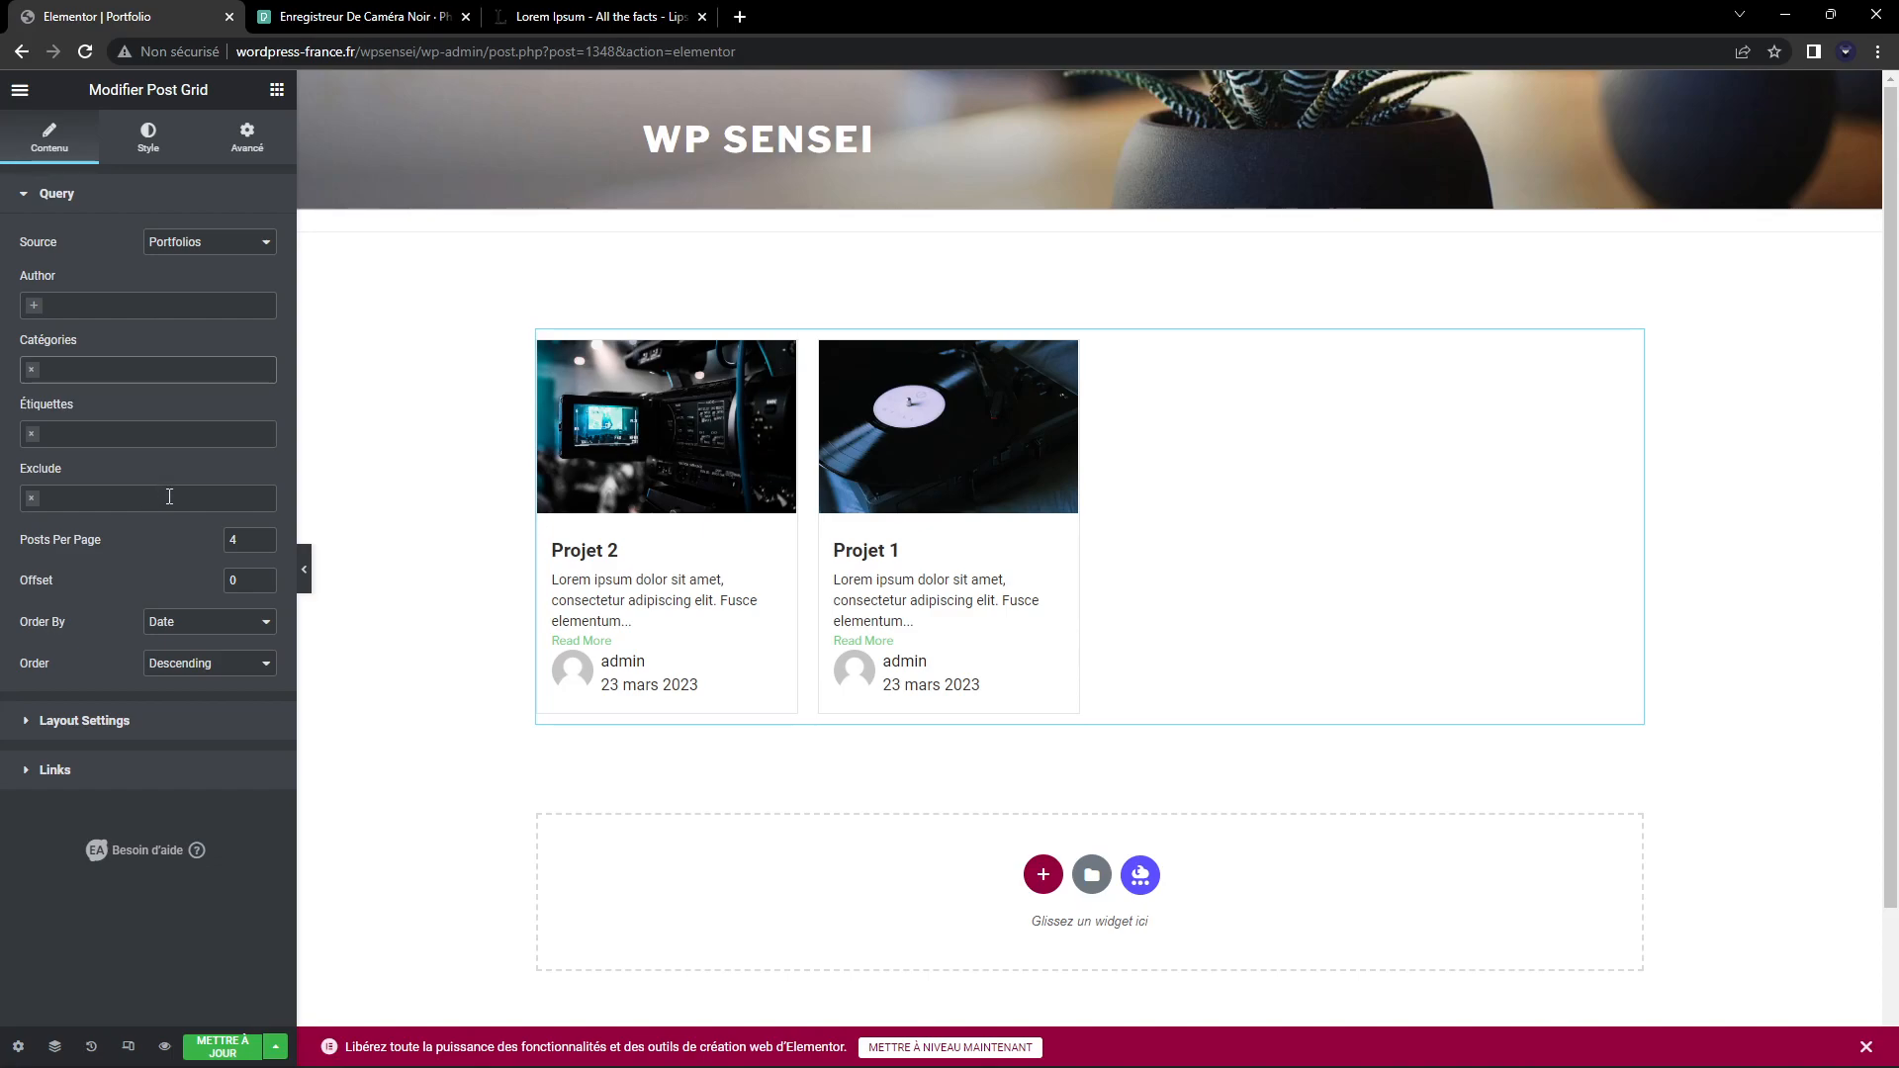
{"action": "left_click", "coordinate": [133, 371]}
{"action": "type", "text": "musique"}
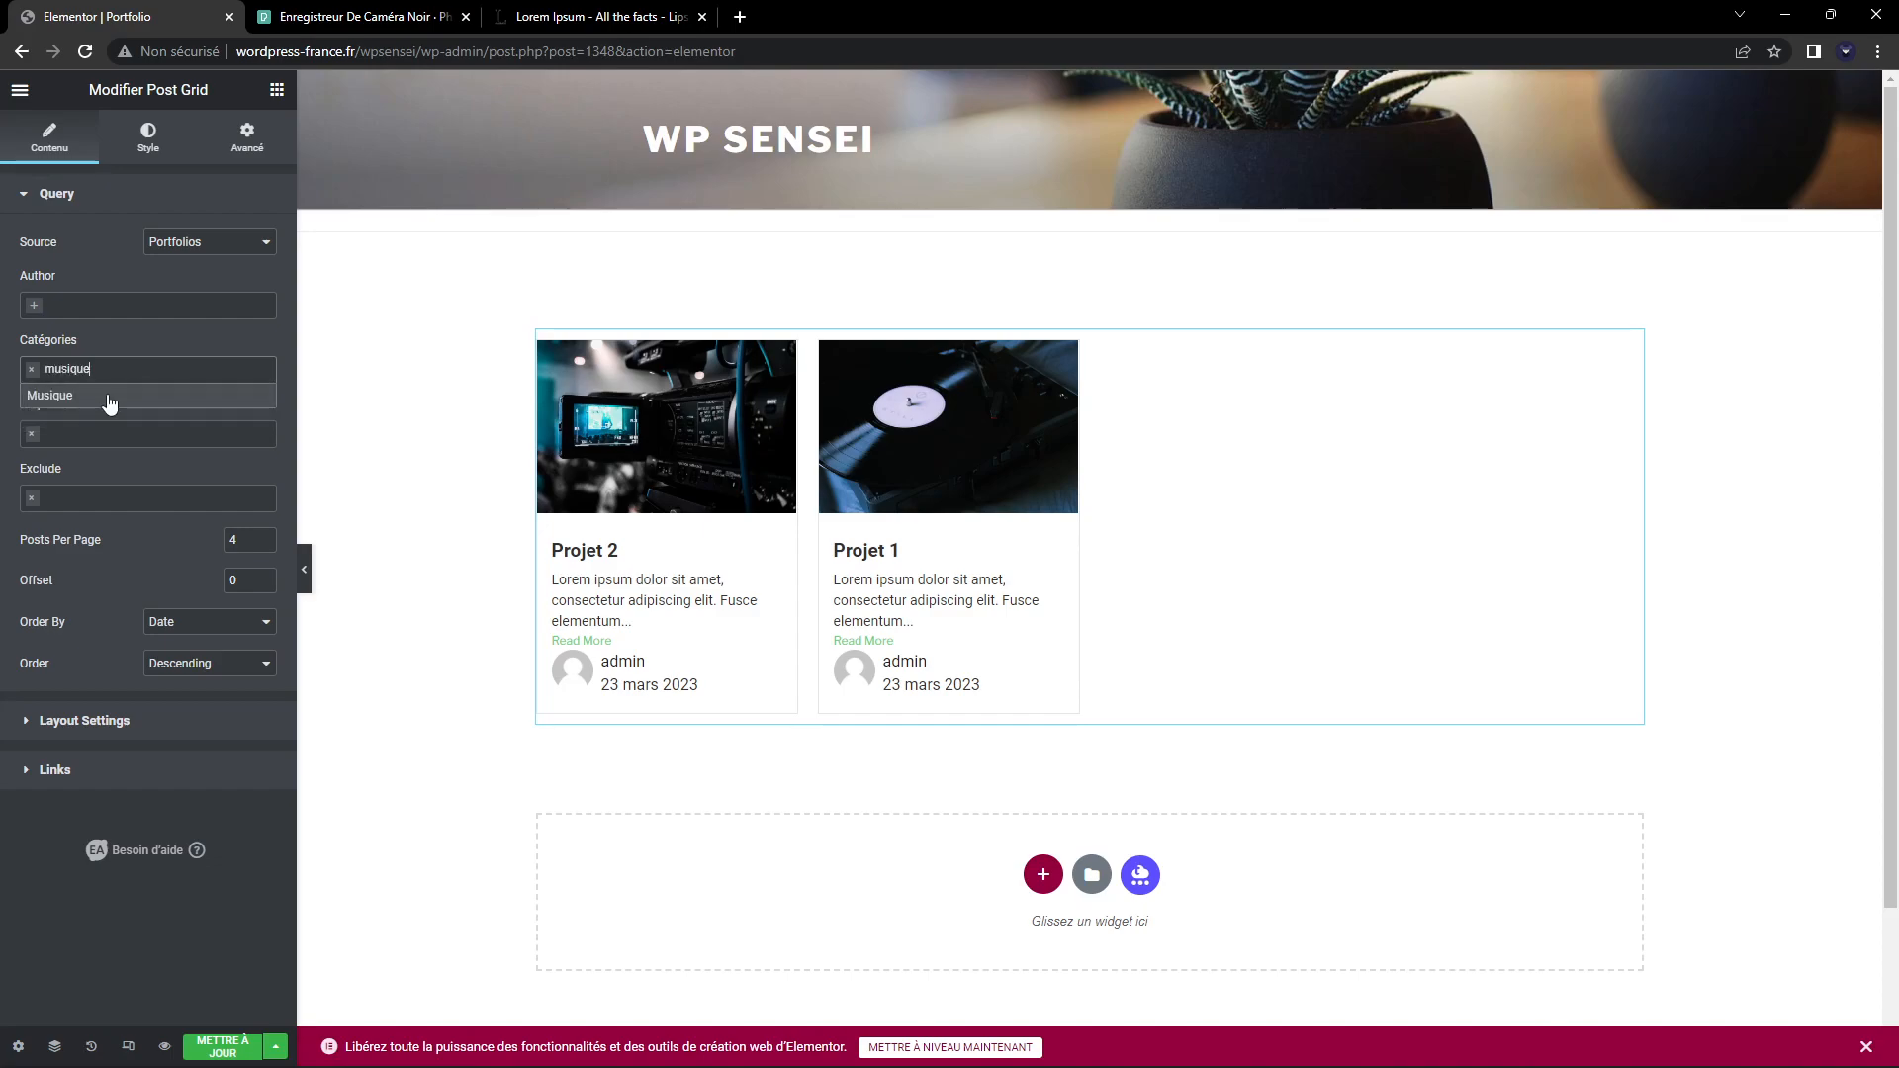
{"action": "left_click", "coordinate": [109, 395]}
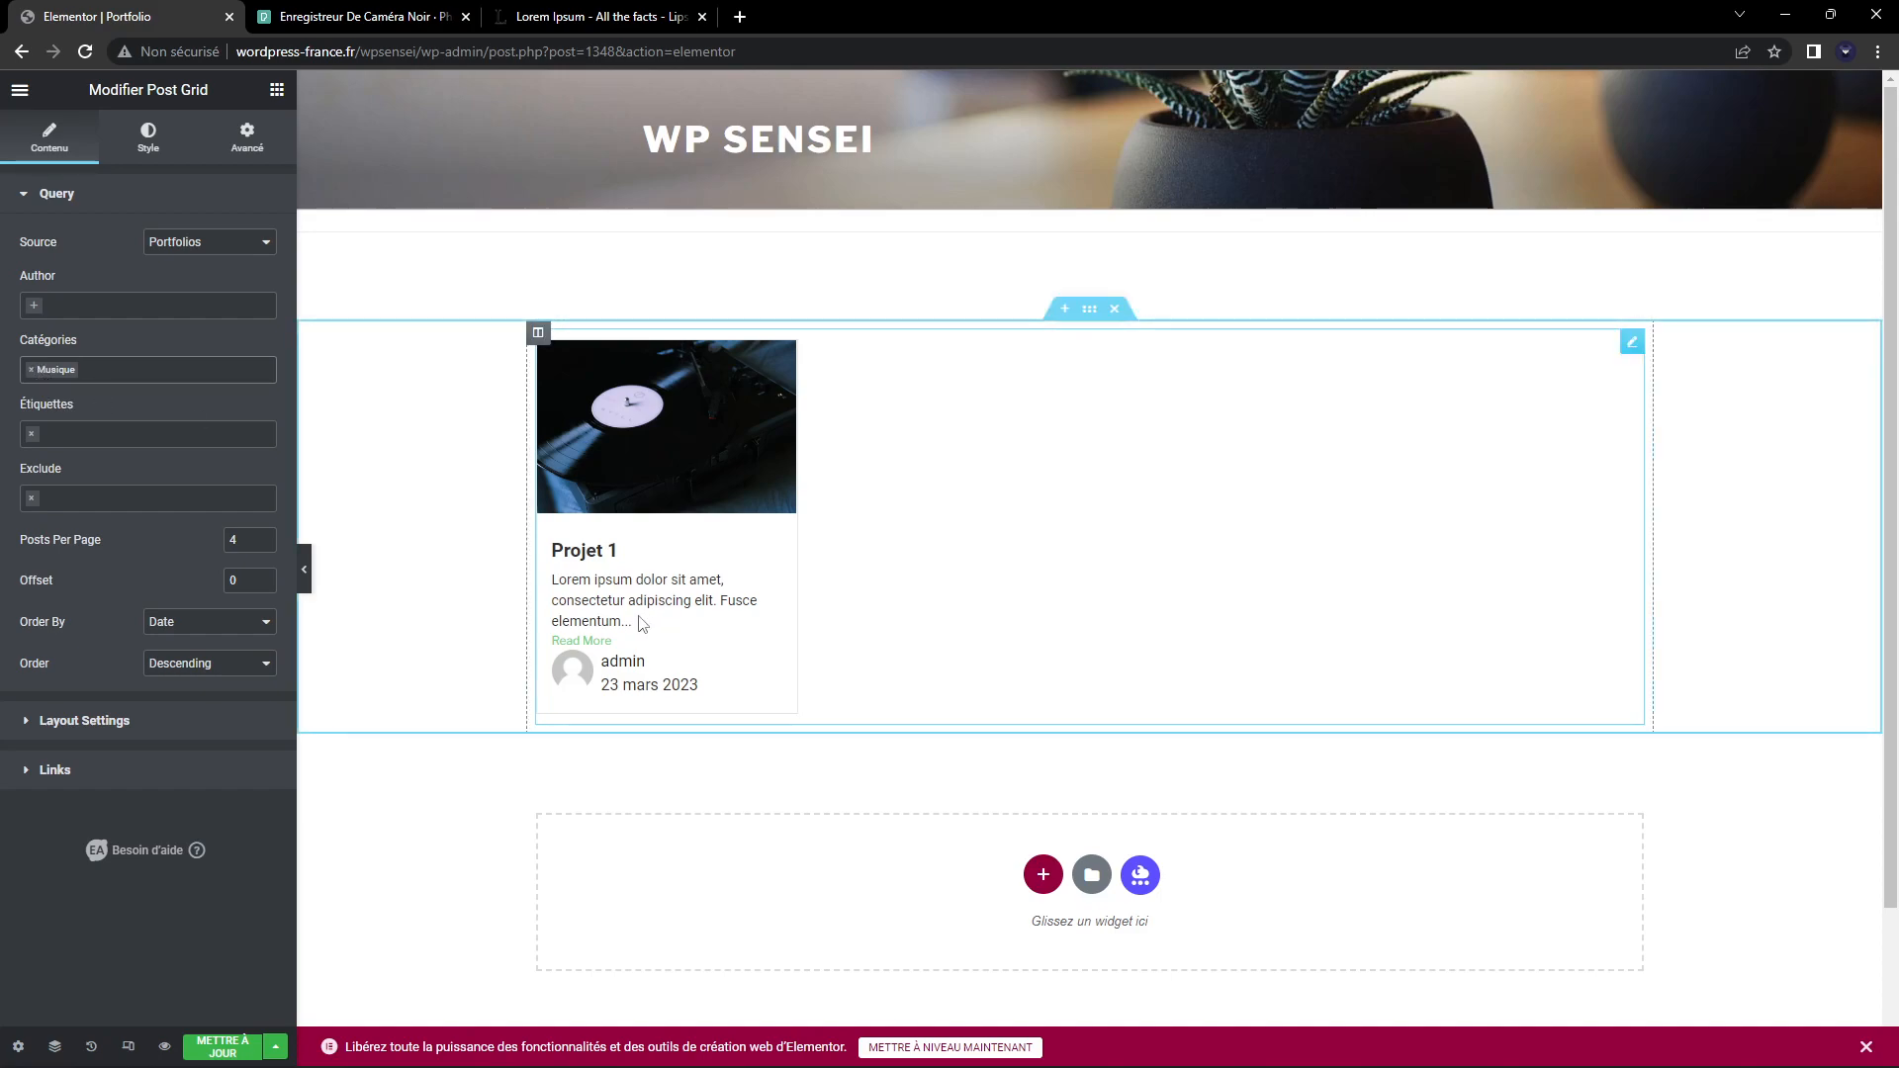
{"action": "left_click", "coordinate": [30, 369]}
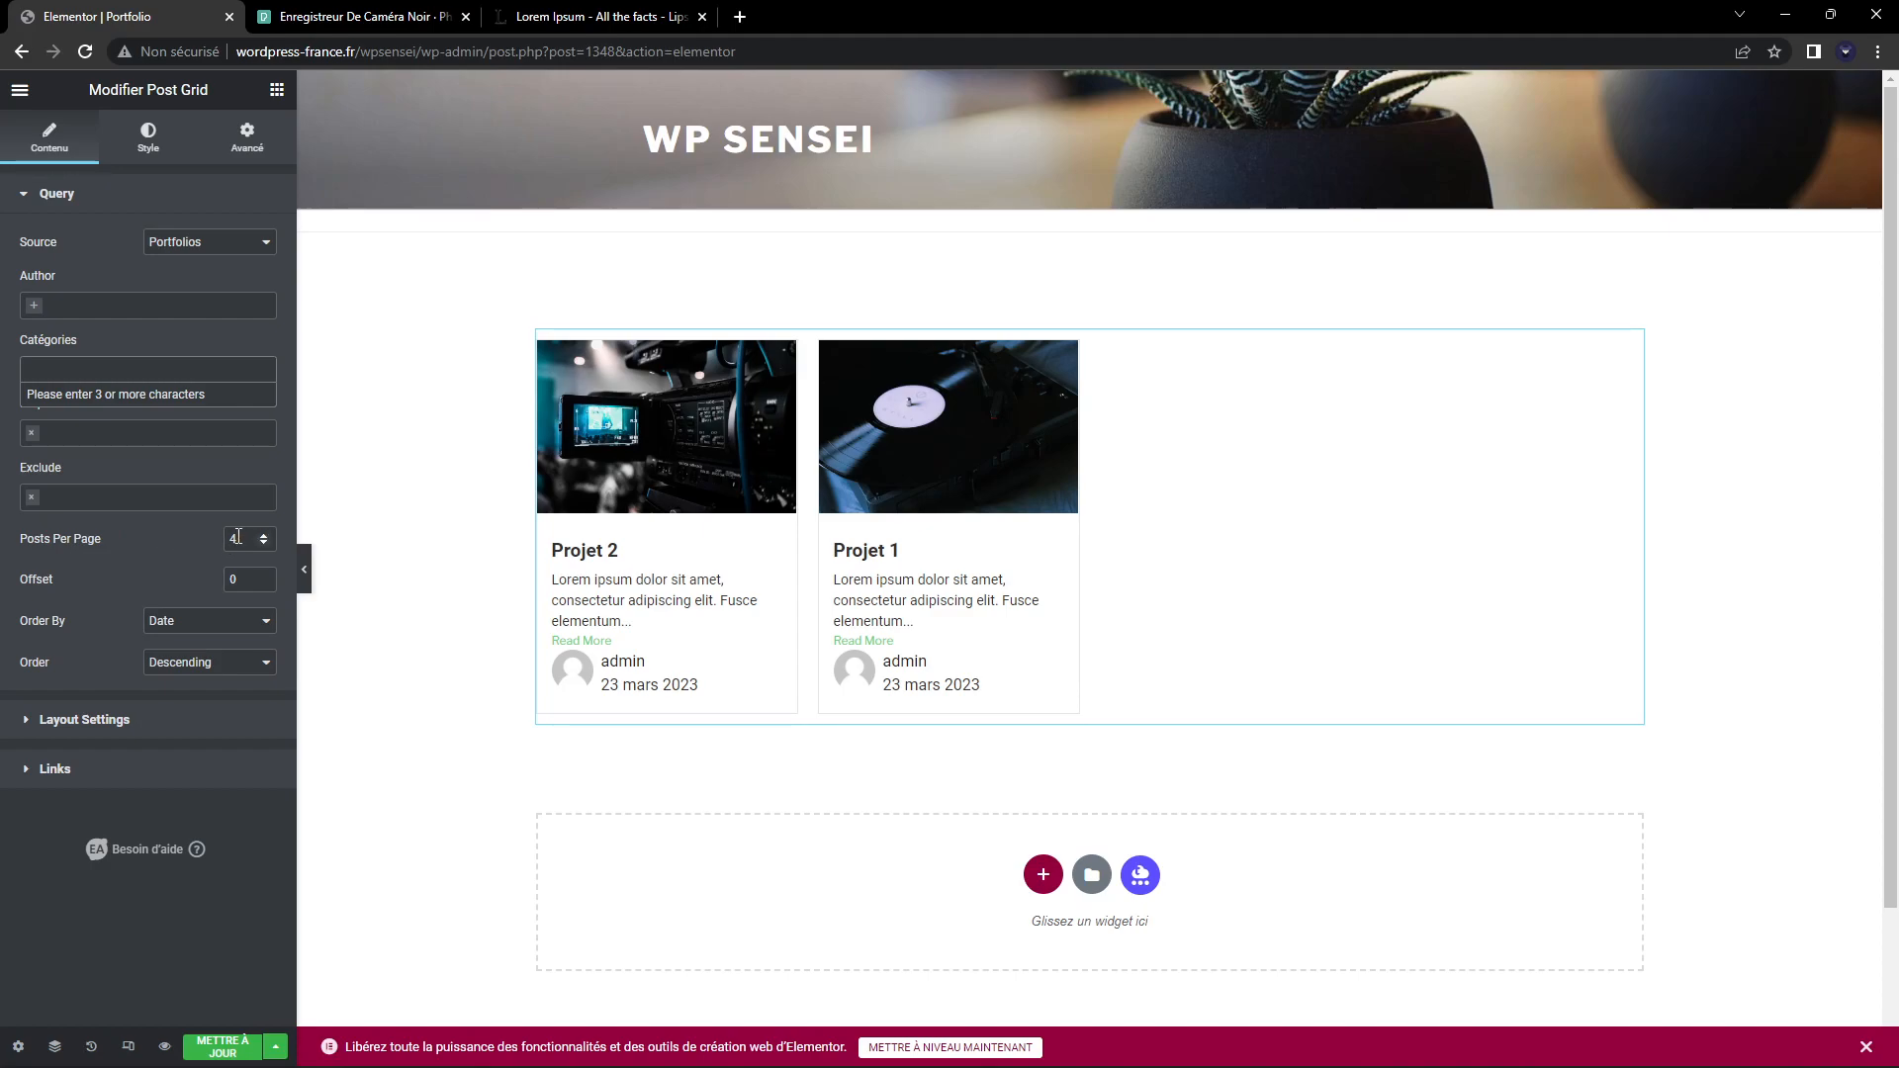
Examine the sorting criteria and sort direction choices in the Post Grid's query settings
{"action": "left_click", "coordinate": [182, 629]}
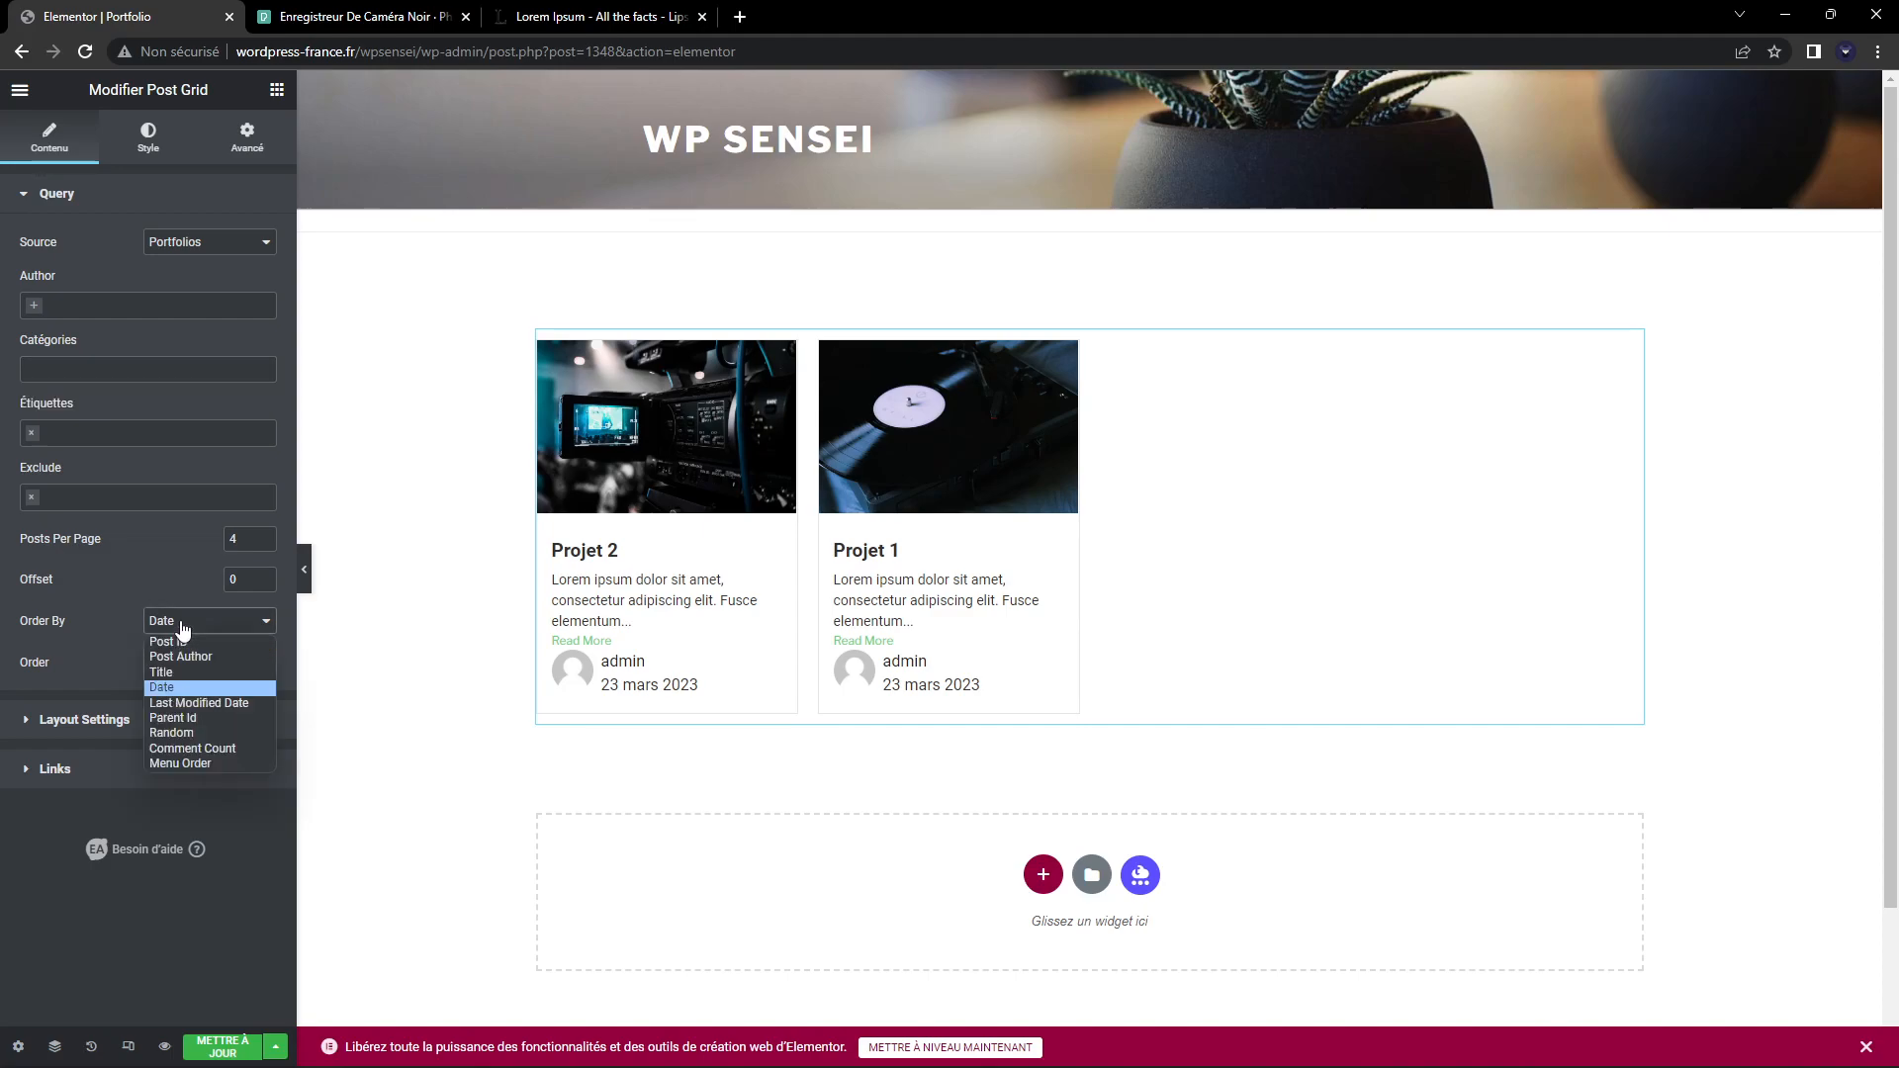
{"action": "left_click", "coordinate": [182, 629]}
{"action": "left_click", "coordinate": [201, 655]}
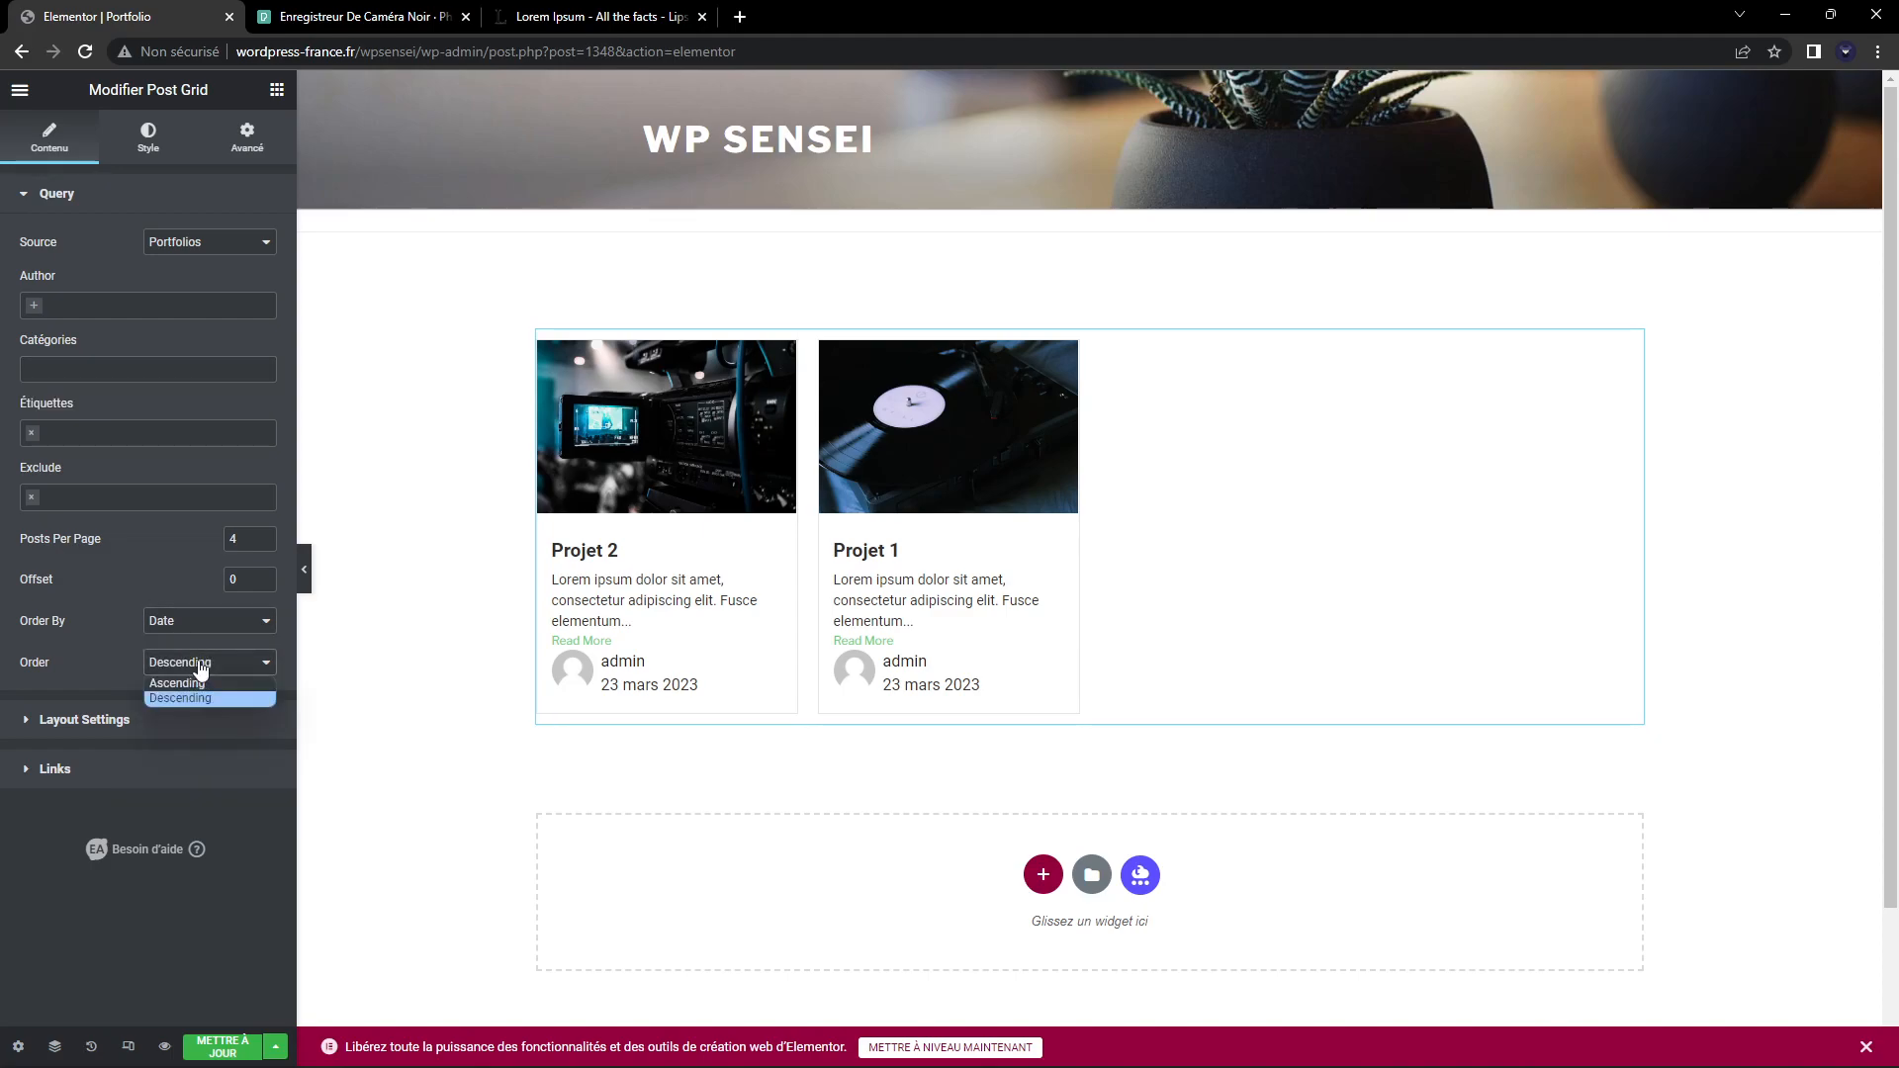
{"action": "left_click", "coordinate": [200, 672]}
{"action": "left_click", "coordinate": [201, 620]}
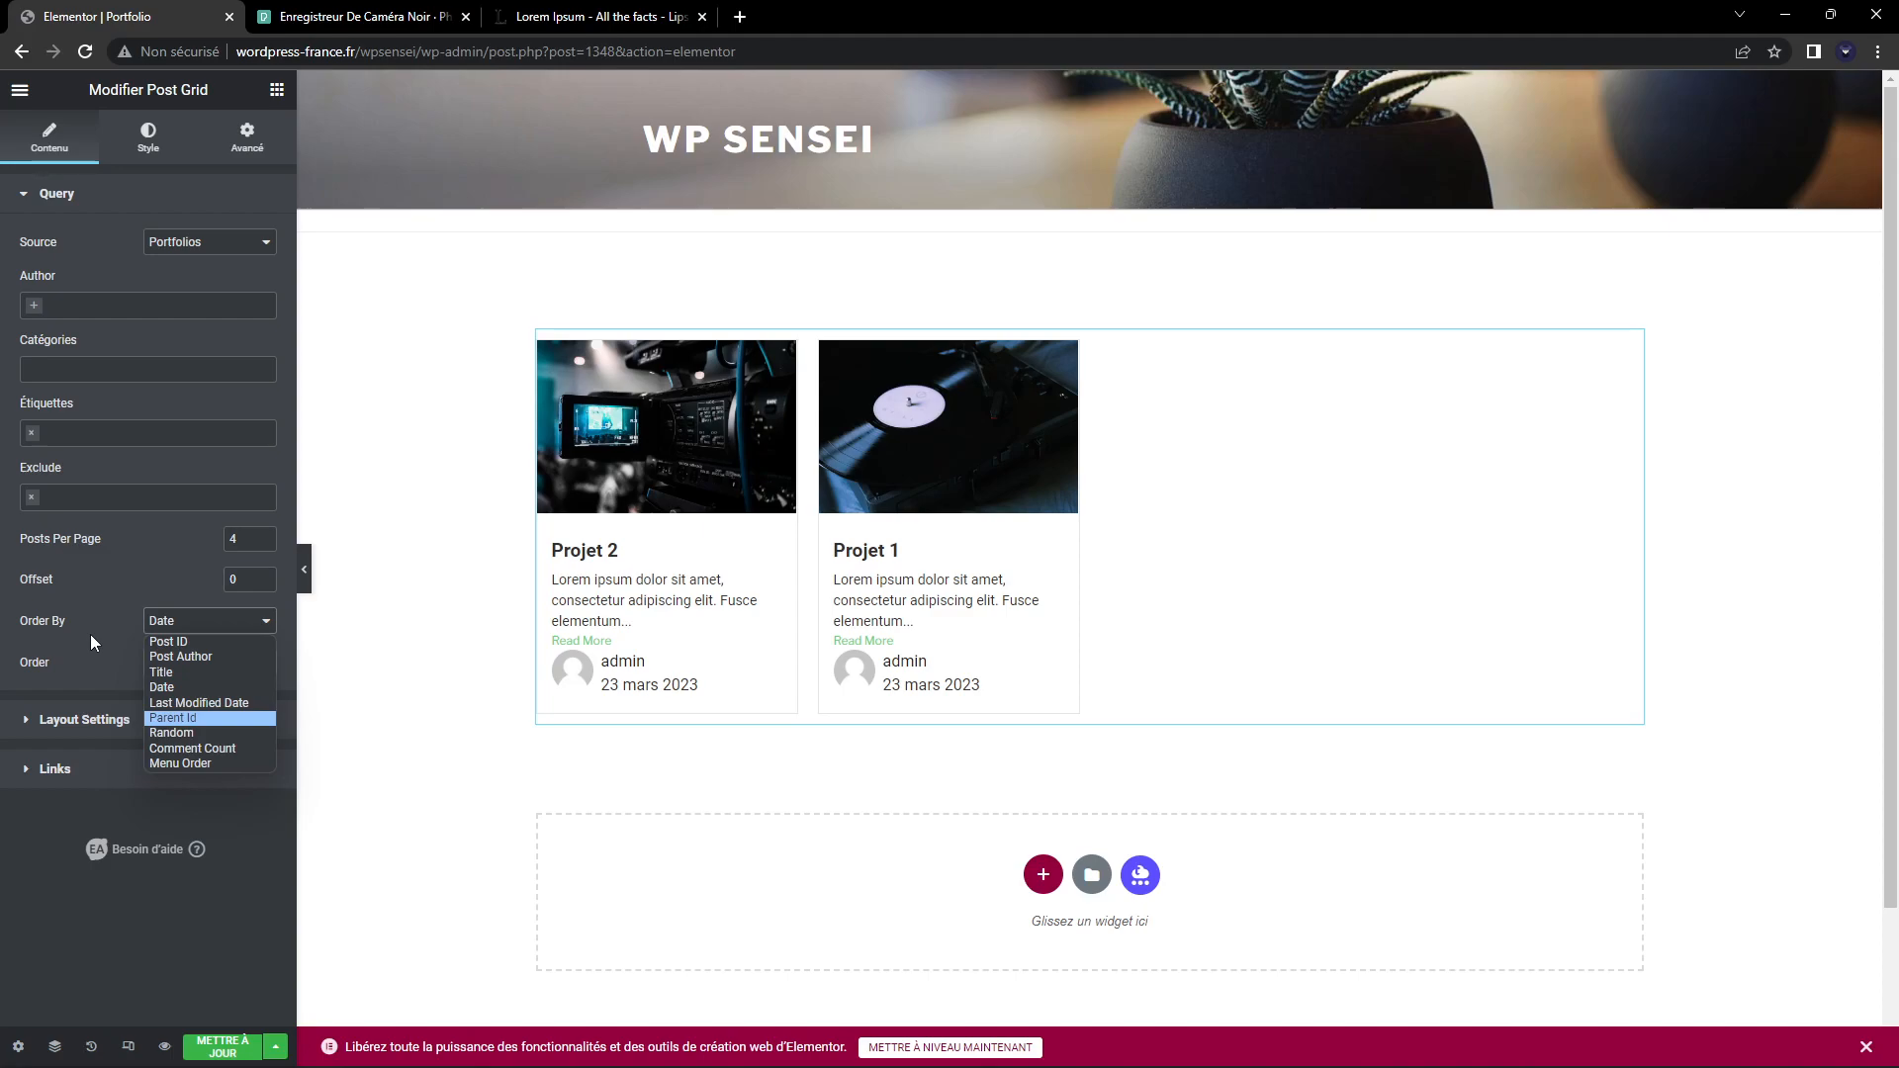
{"action": "left_click", "coordinate": [115, 629]}
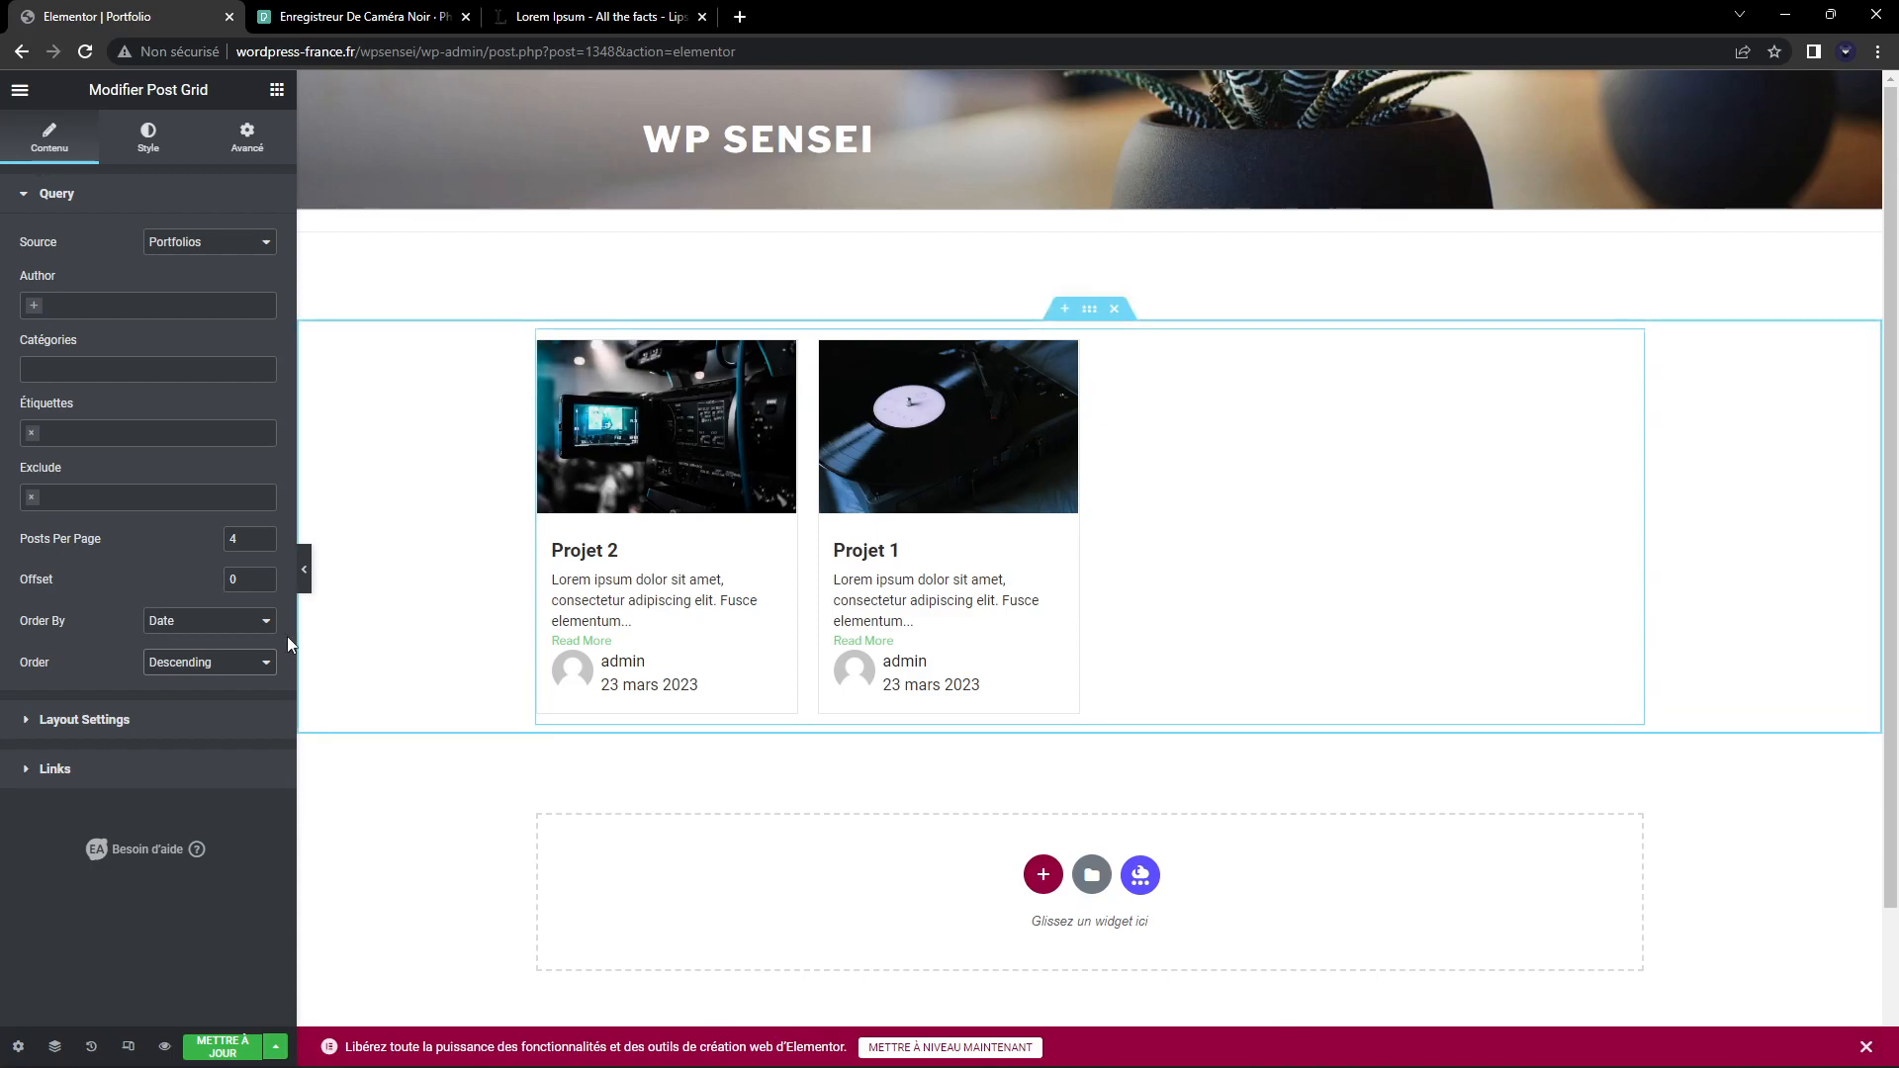
Try the Post Grid layout with 2 columns, 1 column, and 2 columns again
{"action": "left_click", "coordinate": [184, 714]}
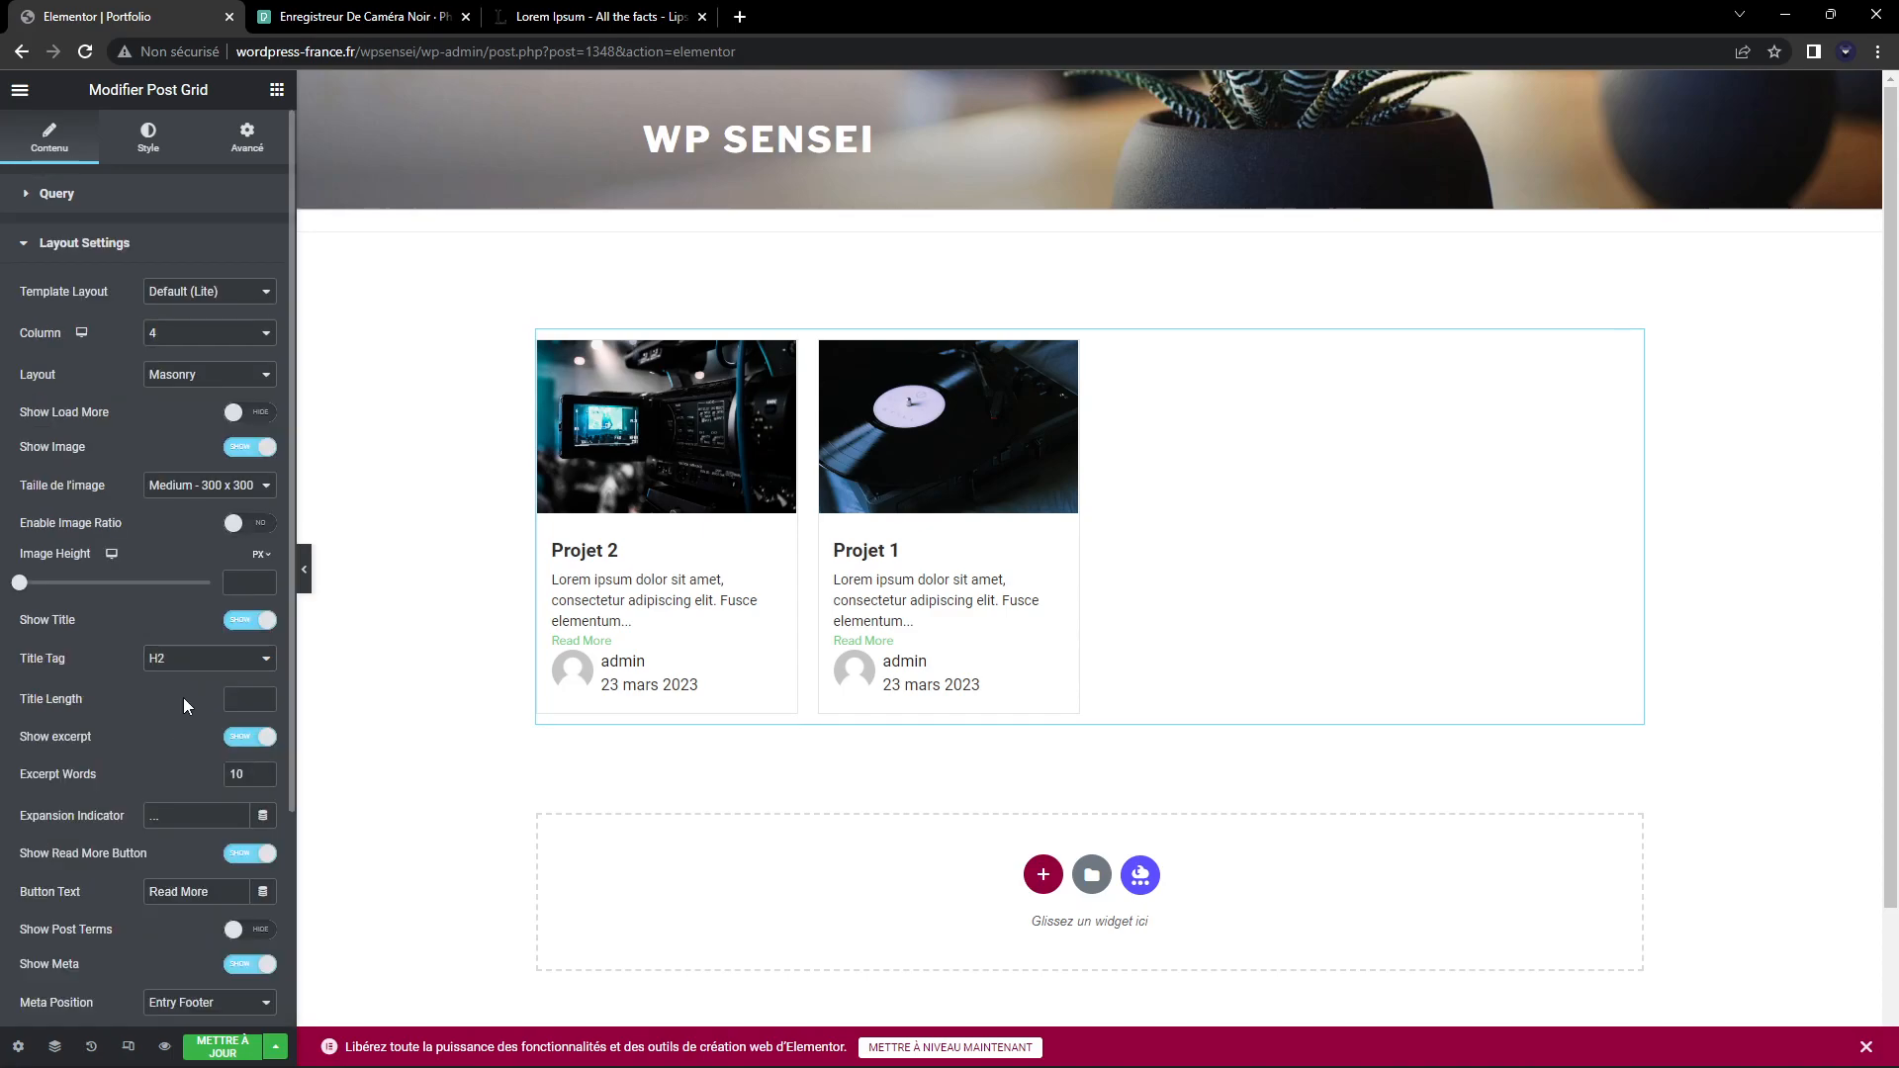
{"action": "left_click", "coordinate": [182, 336]}
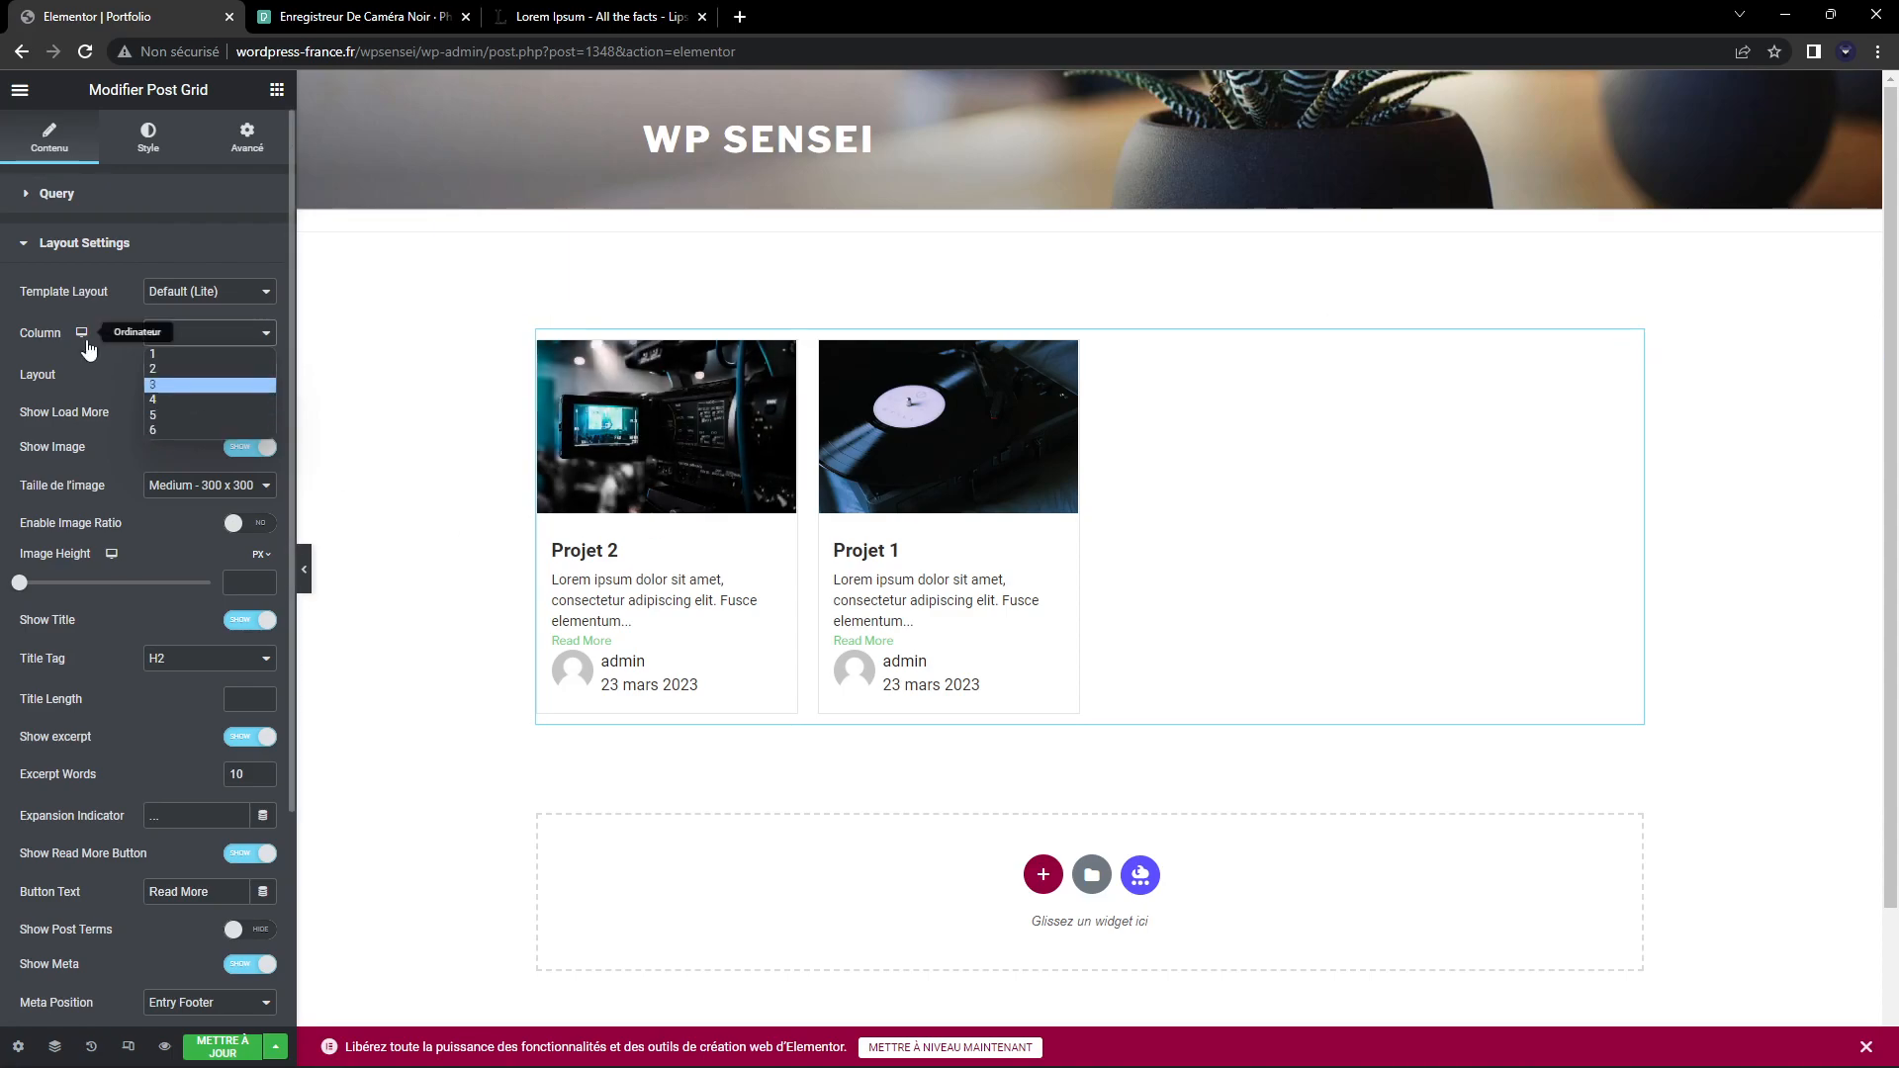
{"action": "left_click", "coordinate": [151, 368]}
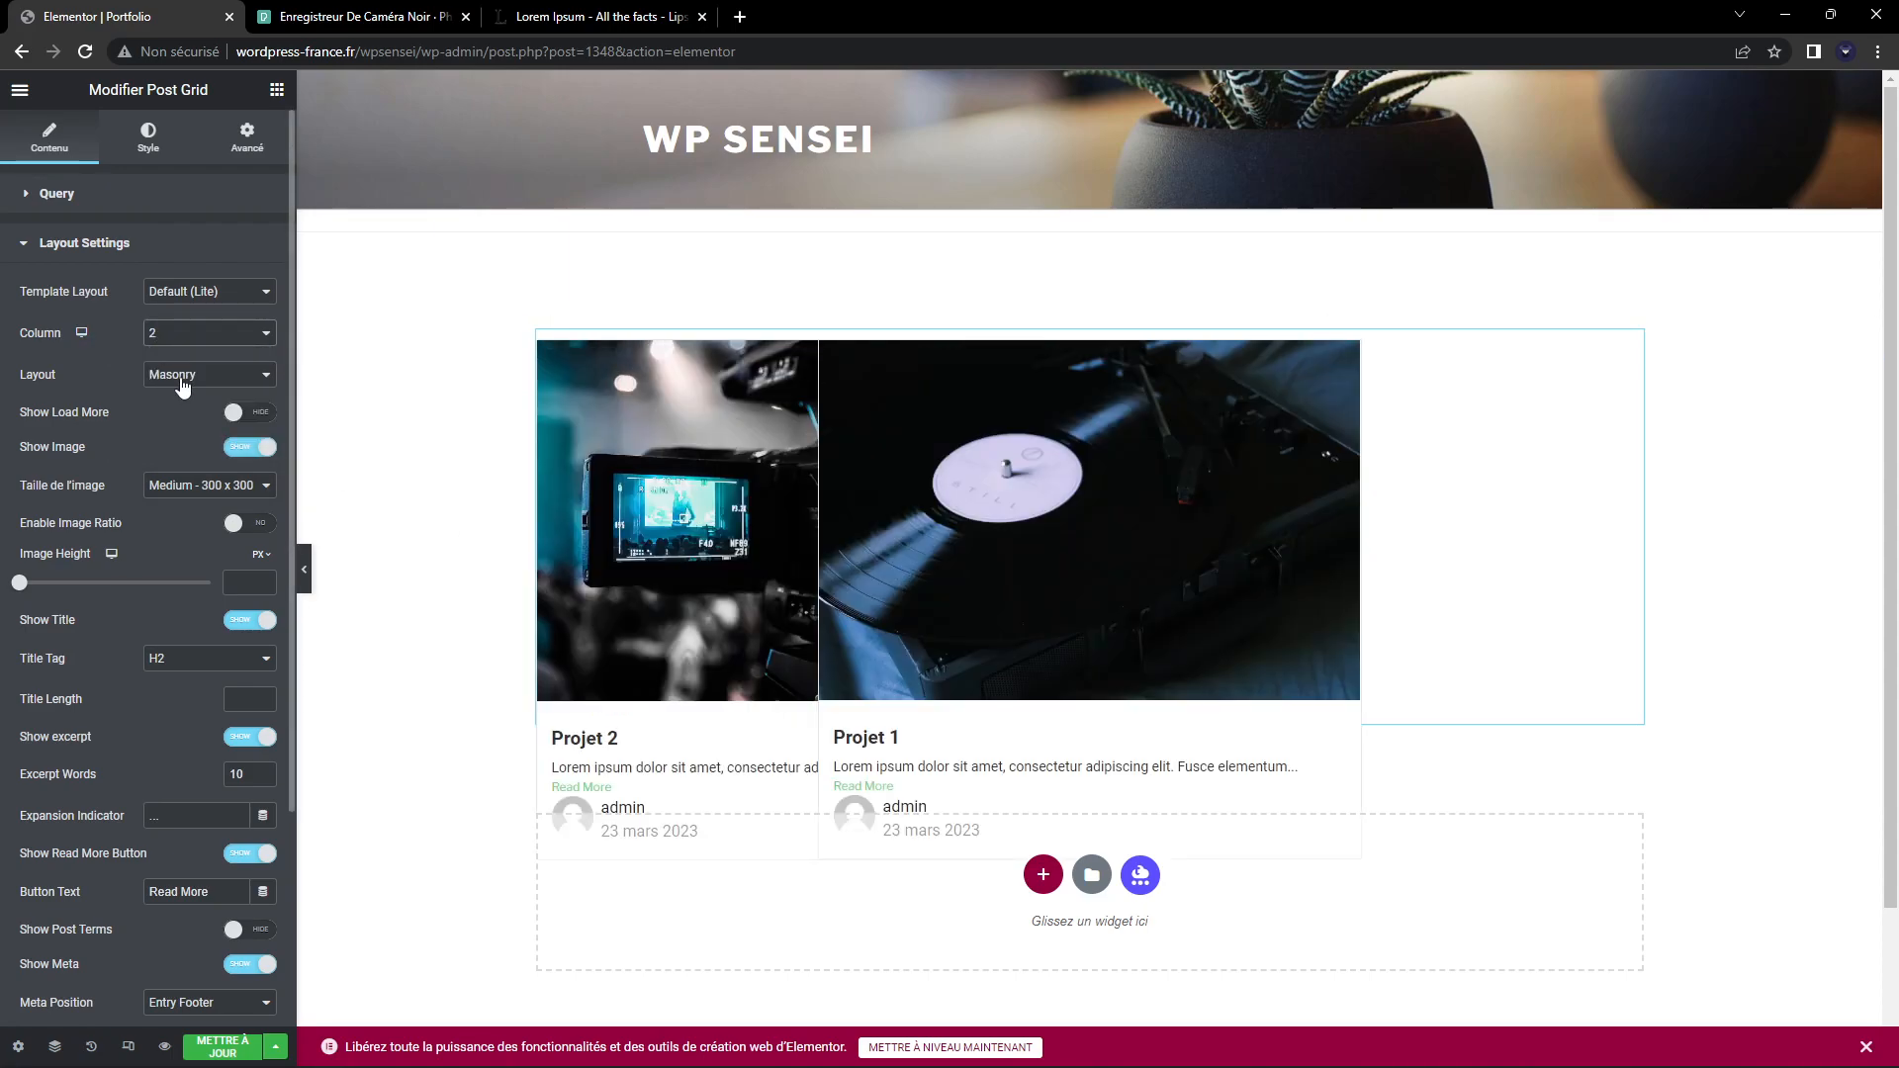
{"action": "left_click", "coordinate": [176, 341]}
{"action": "left_click", "coordinate": [178, 352]}
{"action": "left_click", "coordinate": [177, 336]}
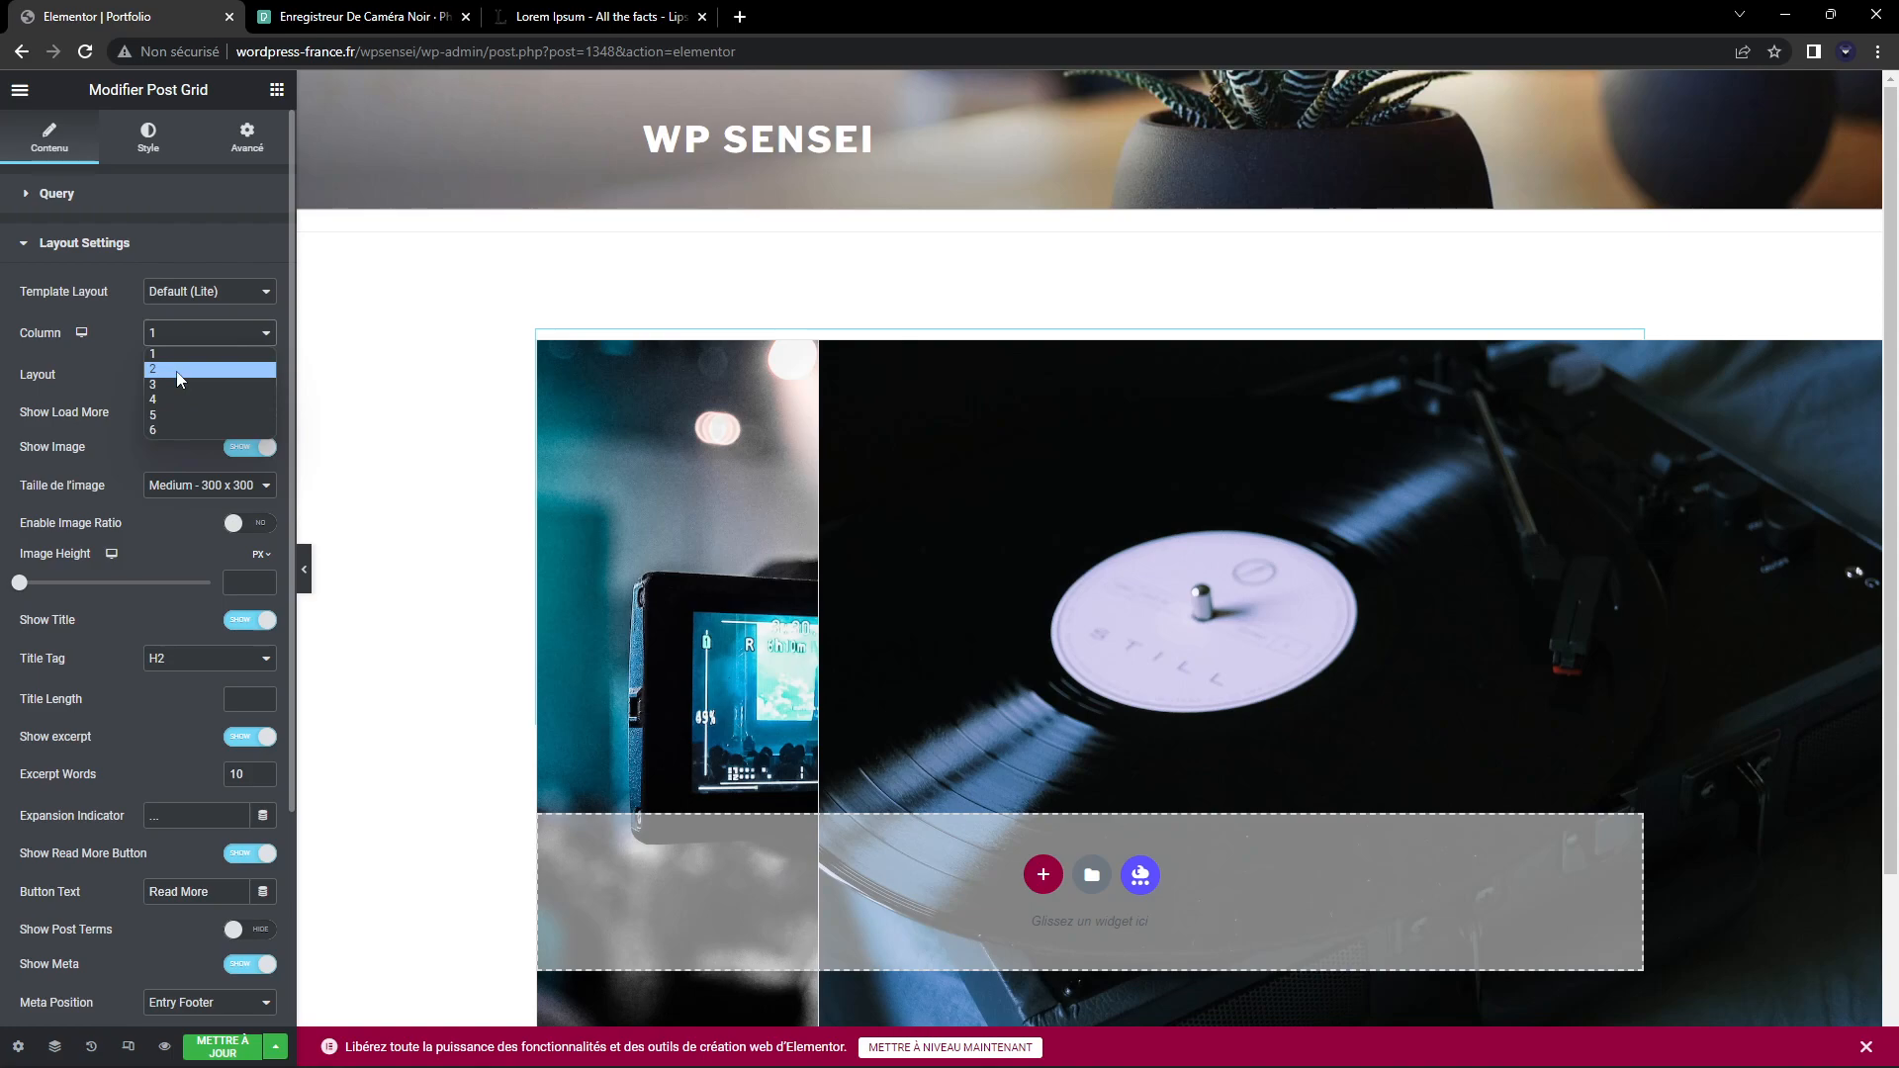
{"action": "left_click", "coordinate": [176, 371]}
{"action": "left_click", "coordinate": [183, 375]}
{"action": "left_click", "coordinate": [174, 368]}
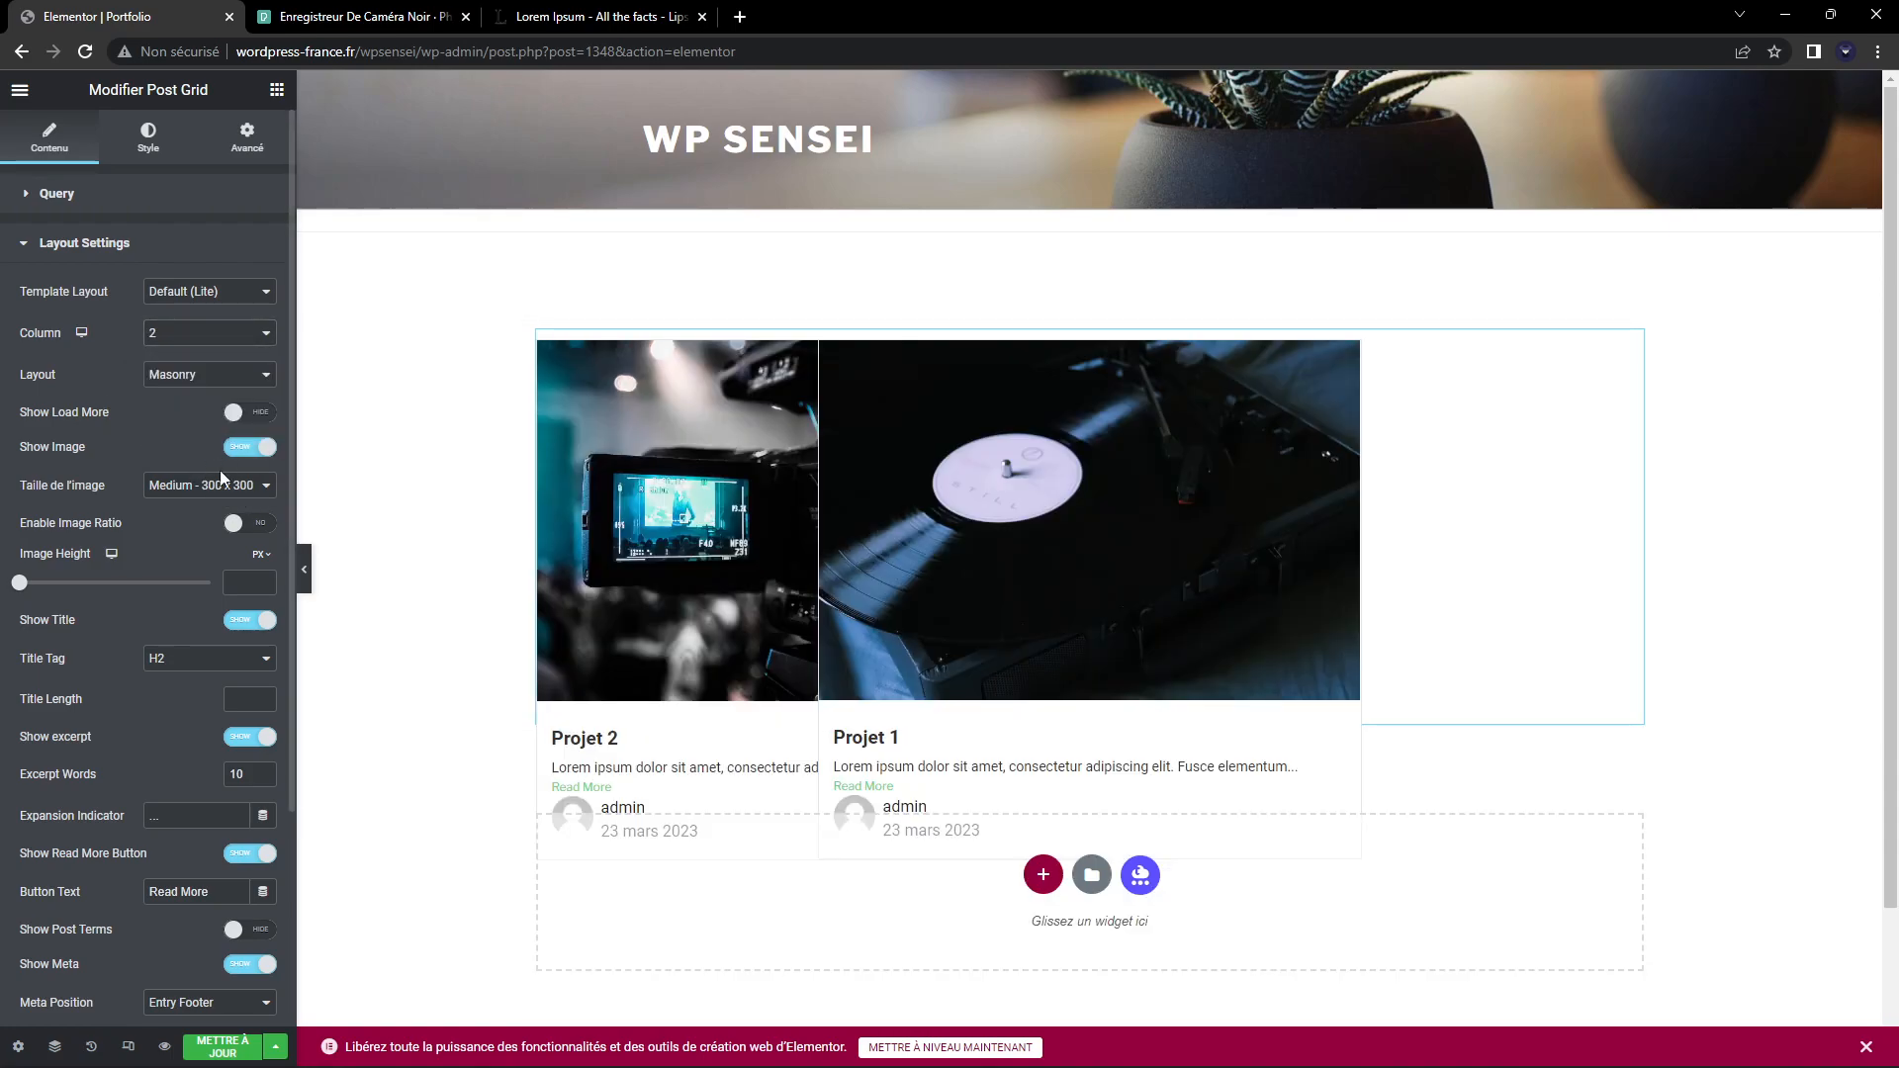
Preview the portfolio page with the two-column grid in its own browser tab, and return to the Elementor editor
{"action": "left_click", "coordinate": [181, 336]}
{"action": "left_click", "coordinate": [188, 300]}
{"action": "left_click", "coordinate": [180, 312]}
{"action": "left_click", "coordinate": [183, 334]}
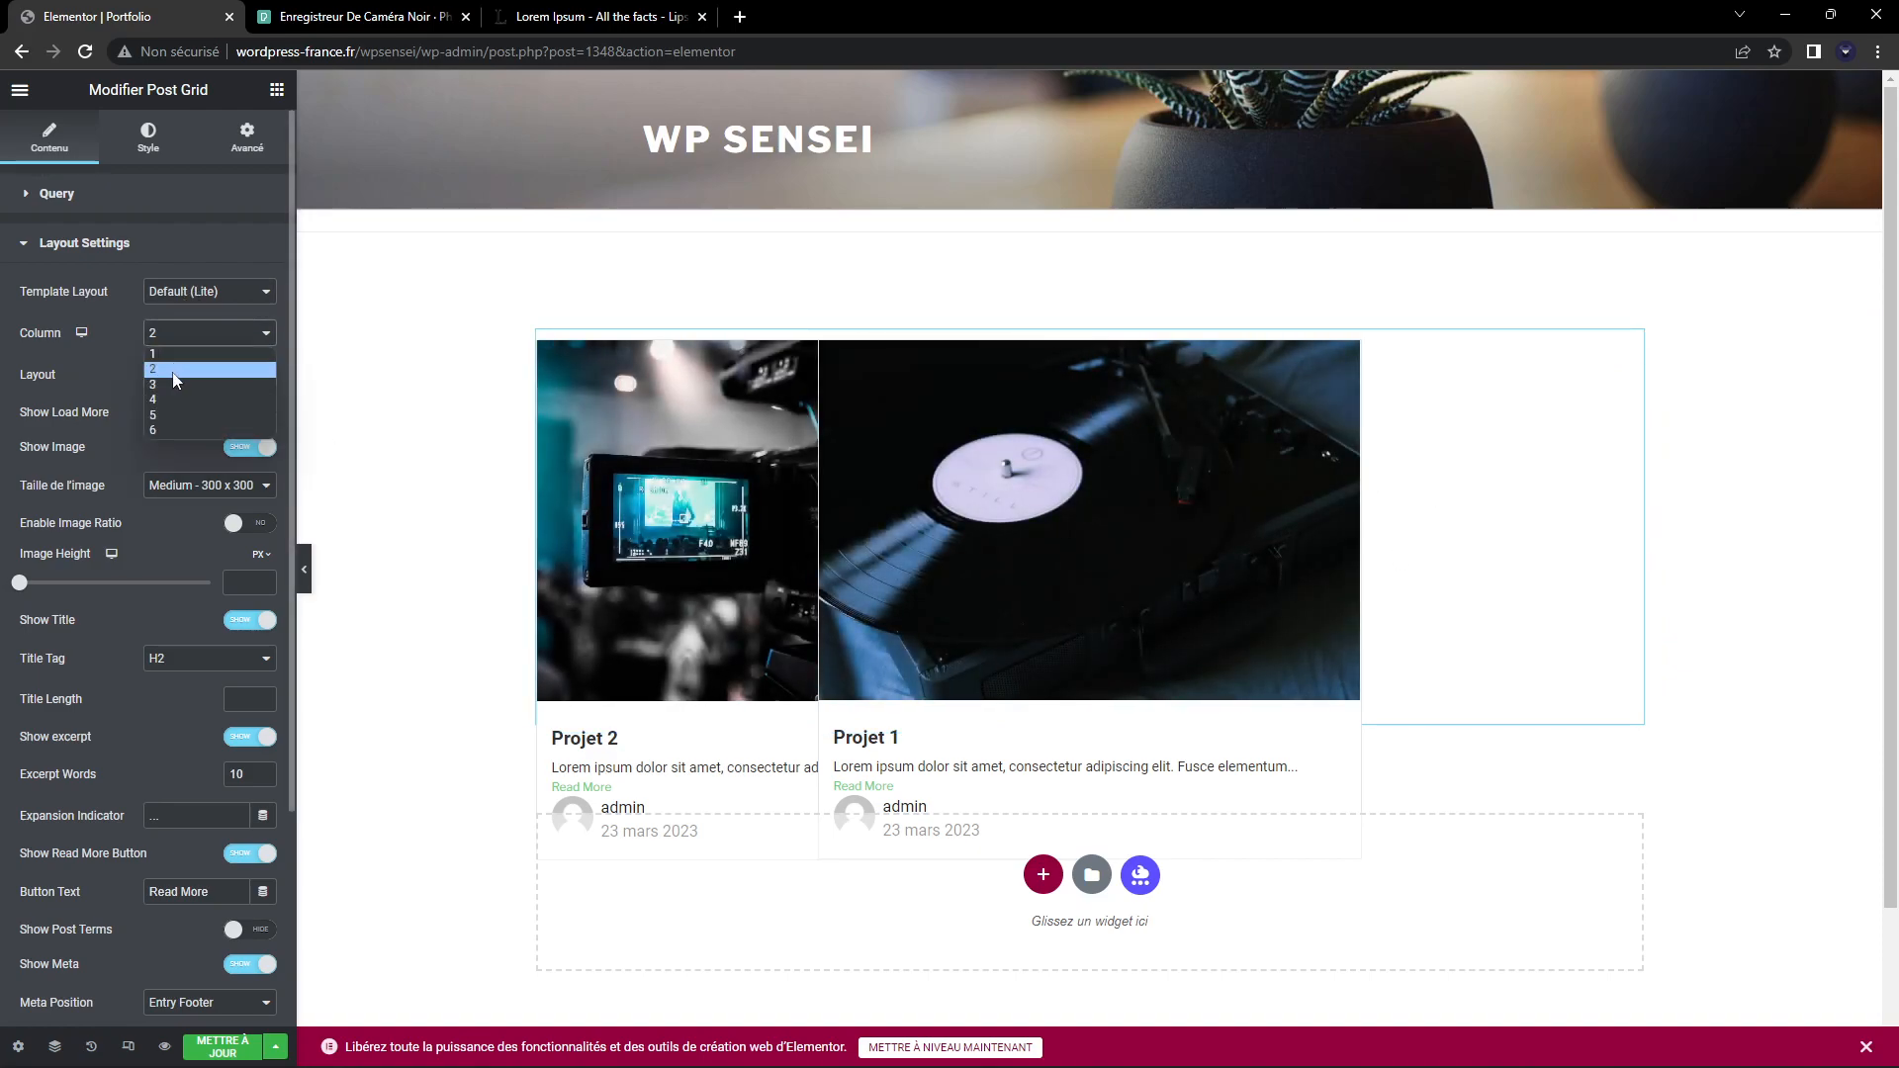
{"action": "left_click", "coordinate": [161, 1047]}
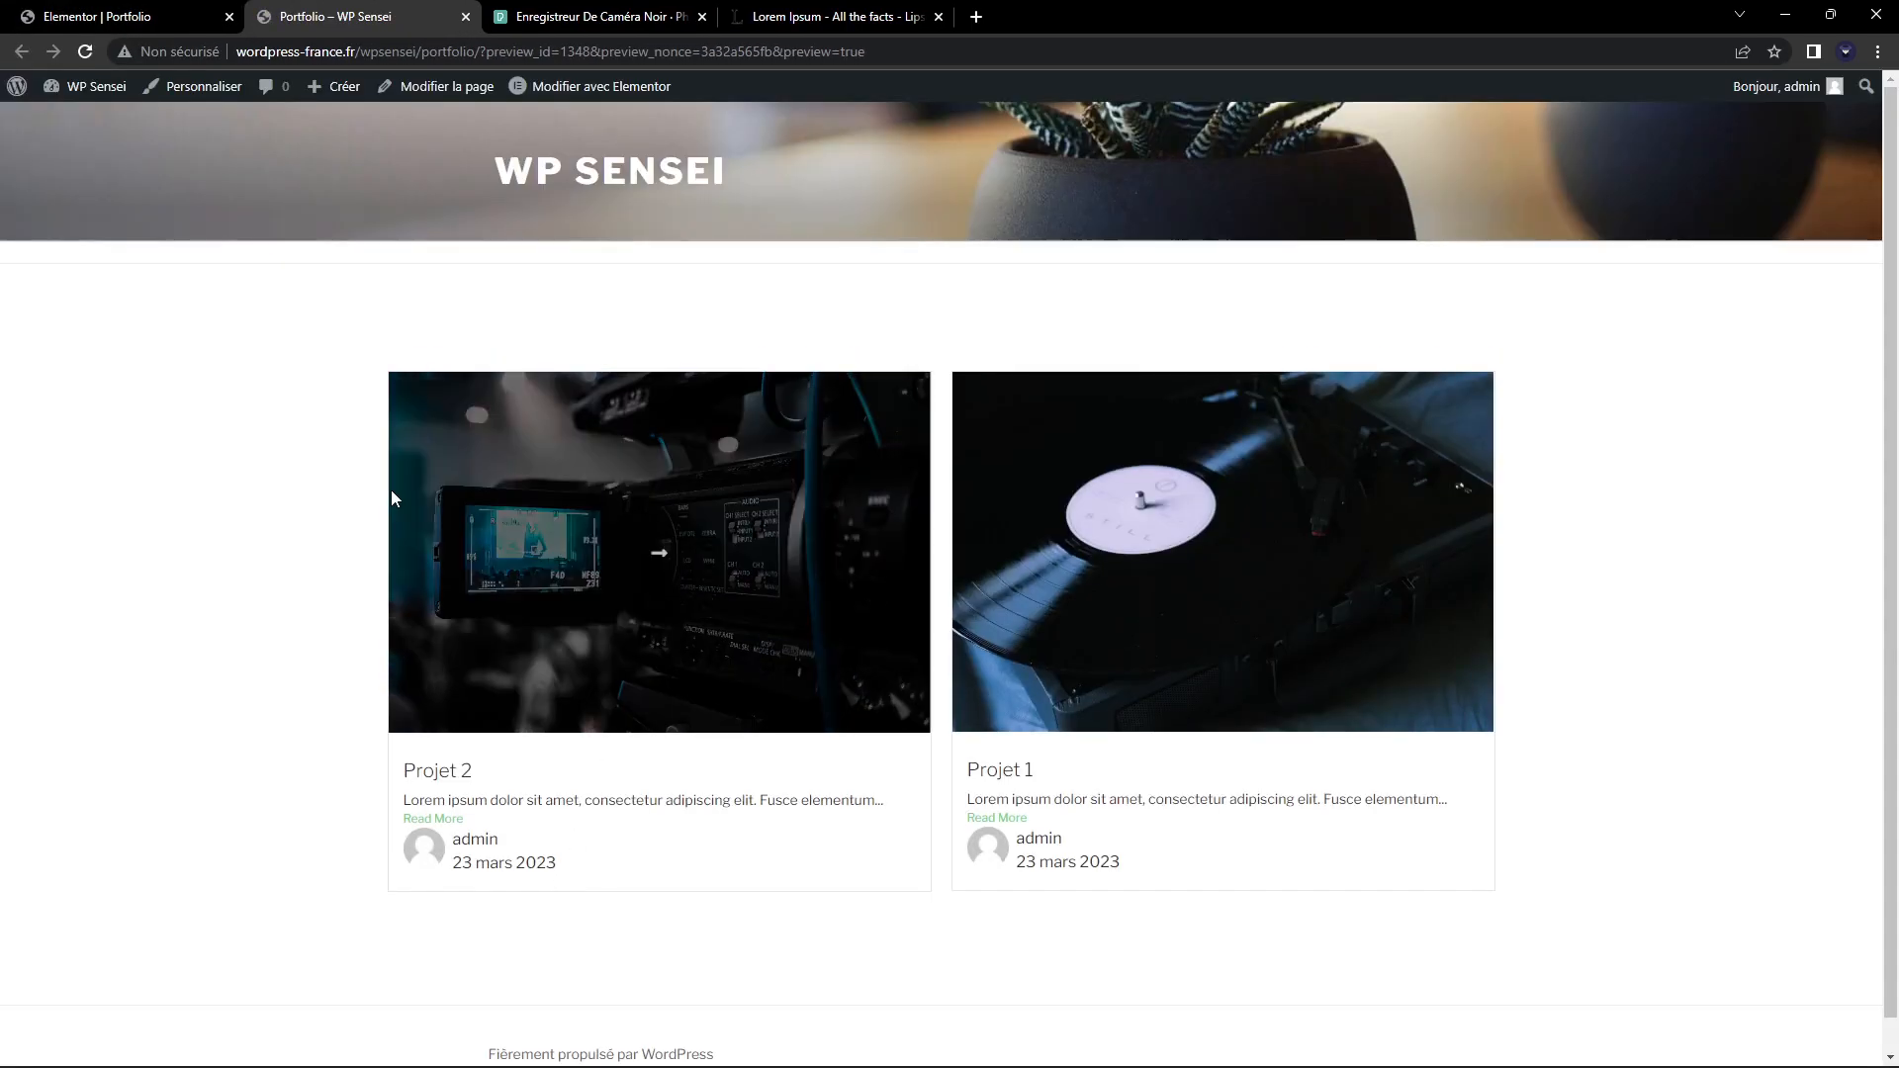
{"action": "left_click", "coordinate": [126, 10]}
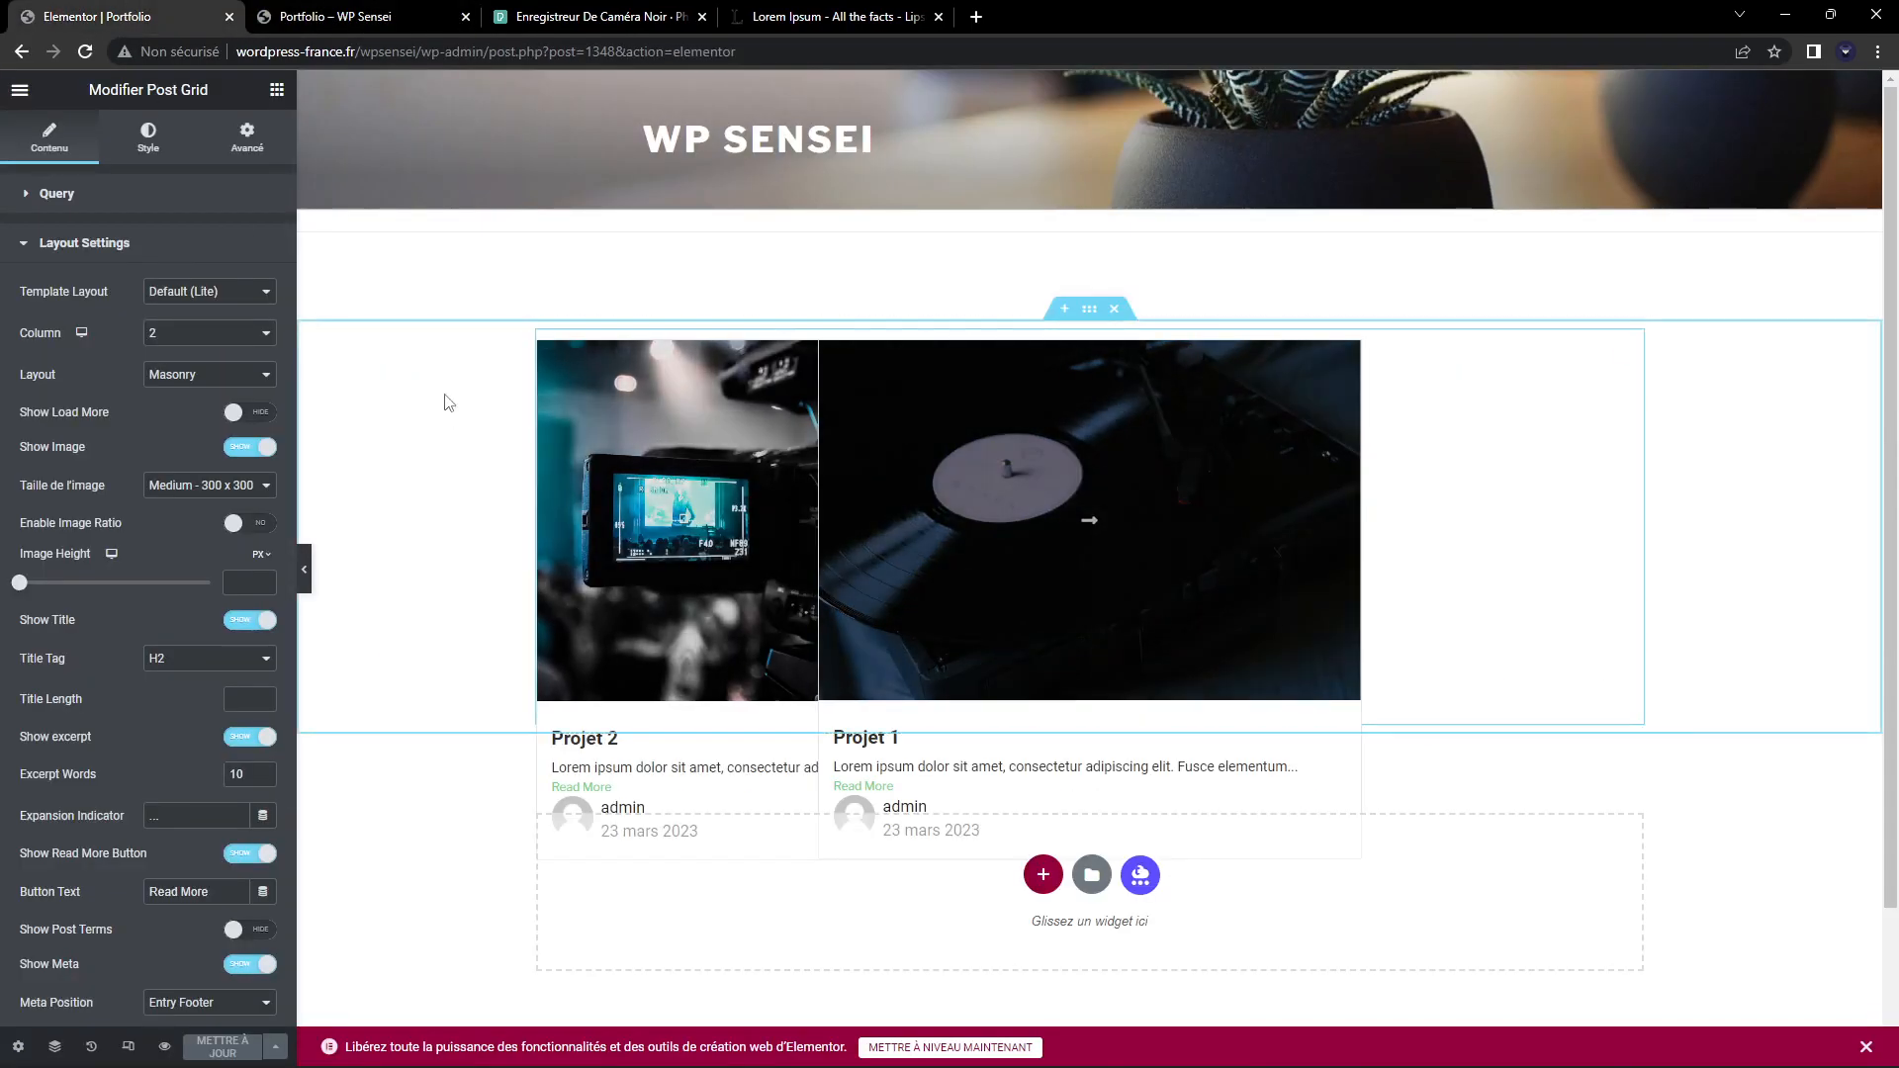
Set the Post Grid to 3 columns and update the page, reloading the editor
{"action": "left_click", "coordinate": [158, 334]}
{"action": "left_click", "coordinate": [178, 386]}
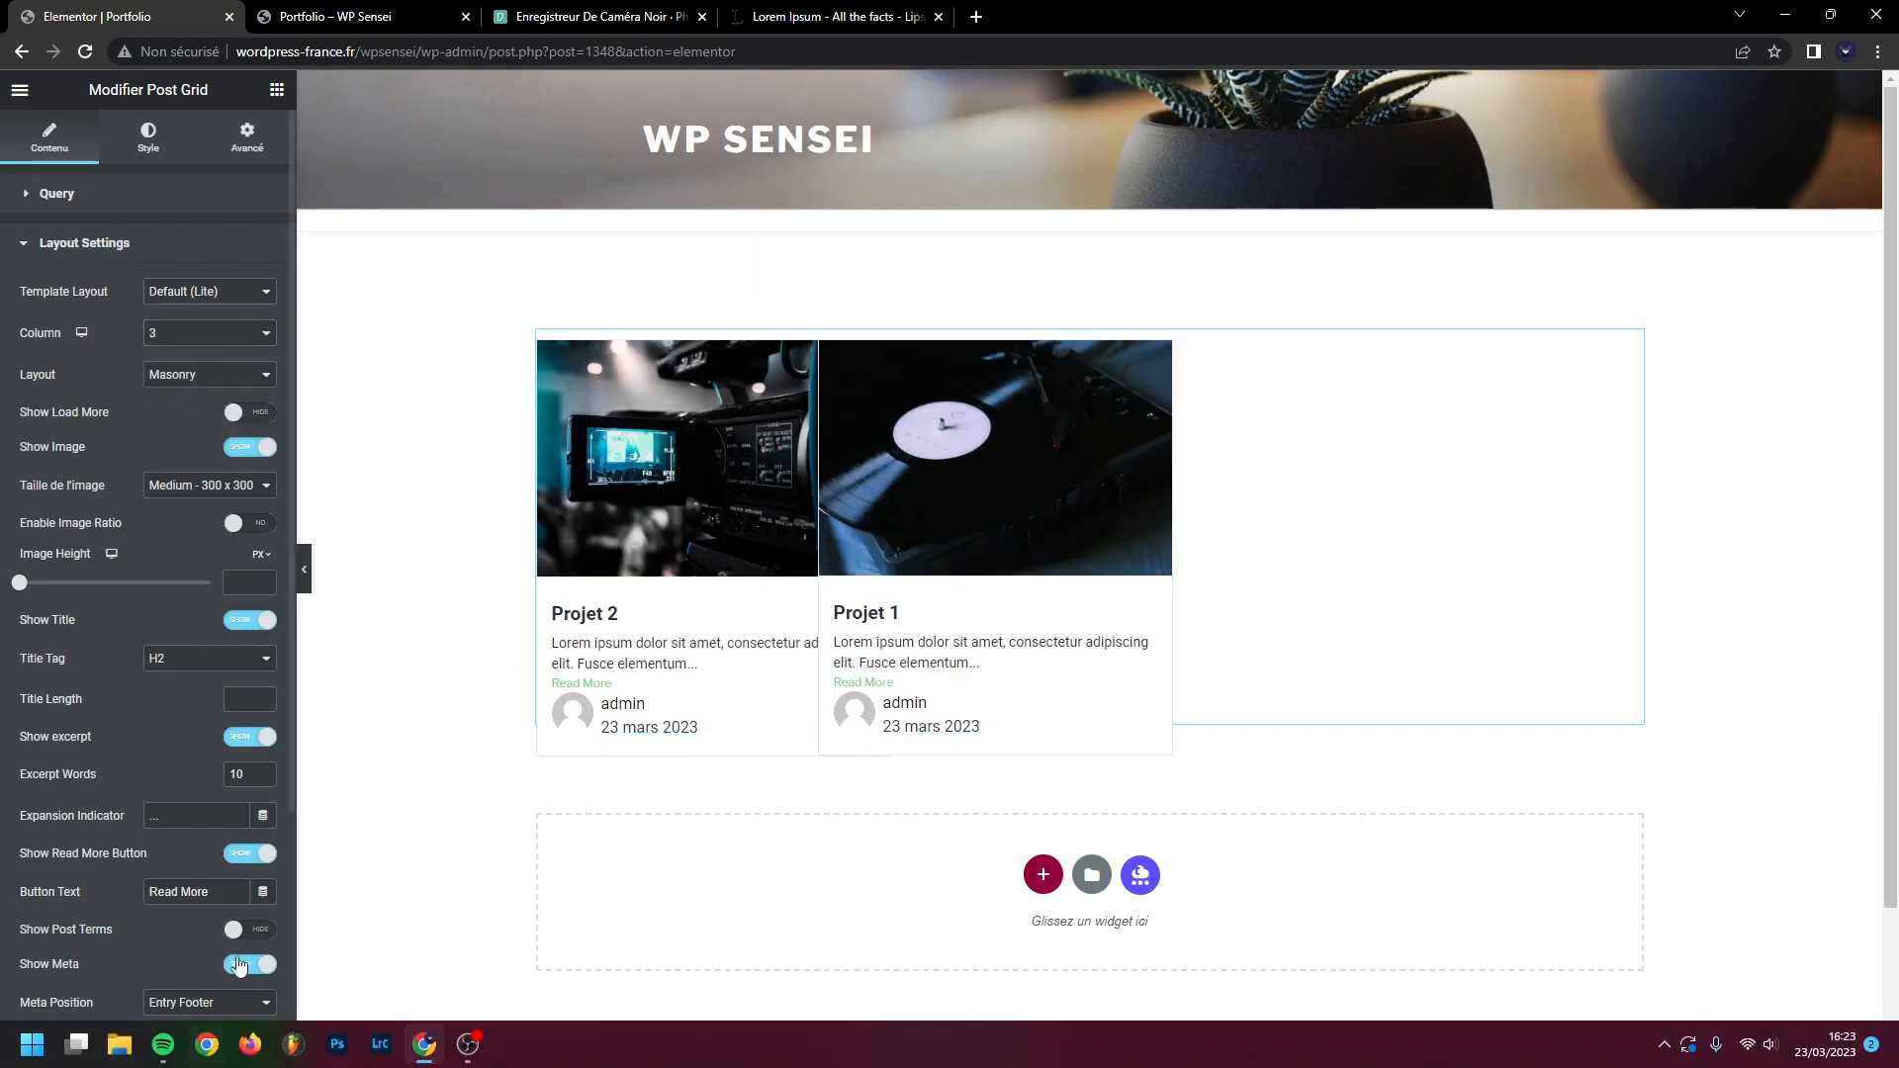
{"action": "left_click", "coordinate": [223, 1046]}
{"action": "left_click", "coordinate": [535, 46]}
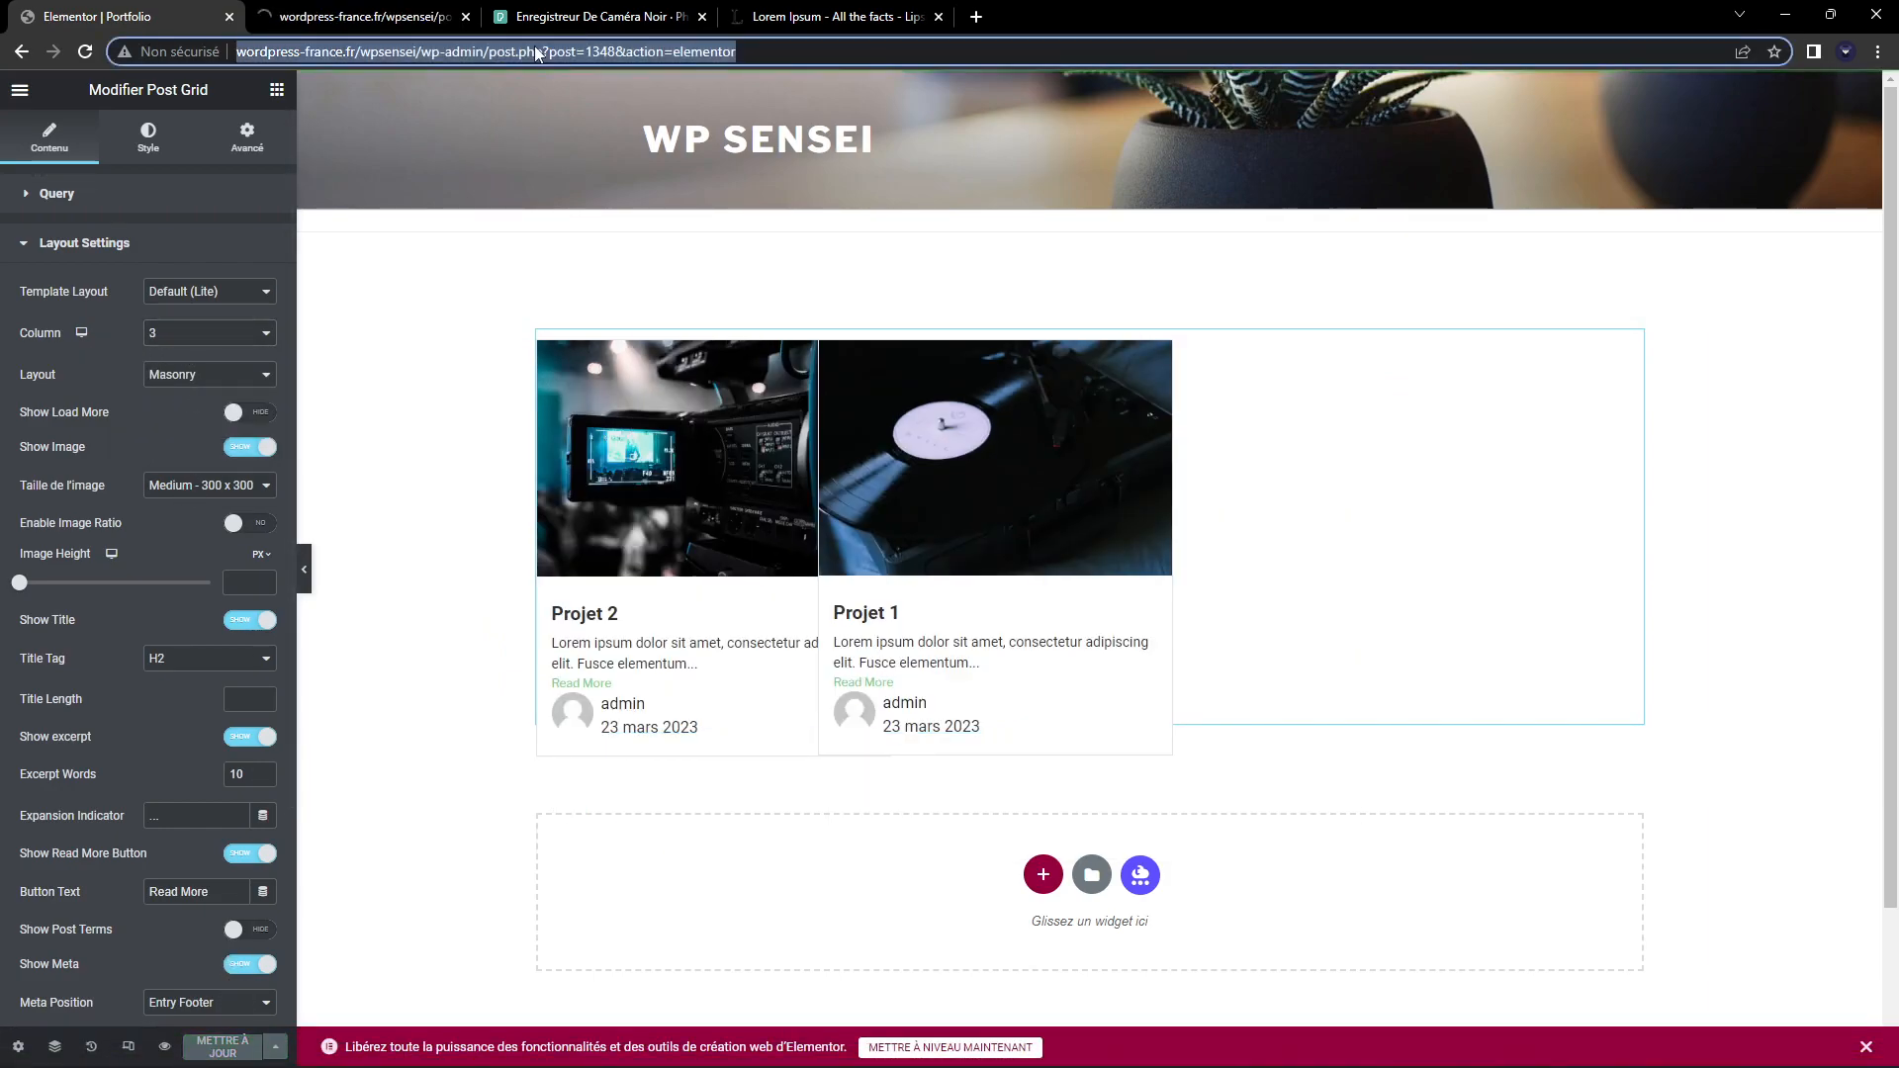
{"action": "key", "text": "Return"}
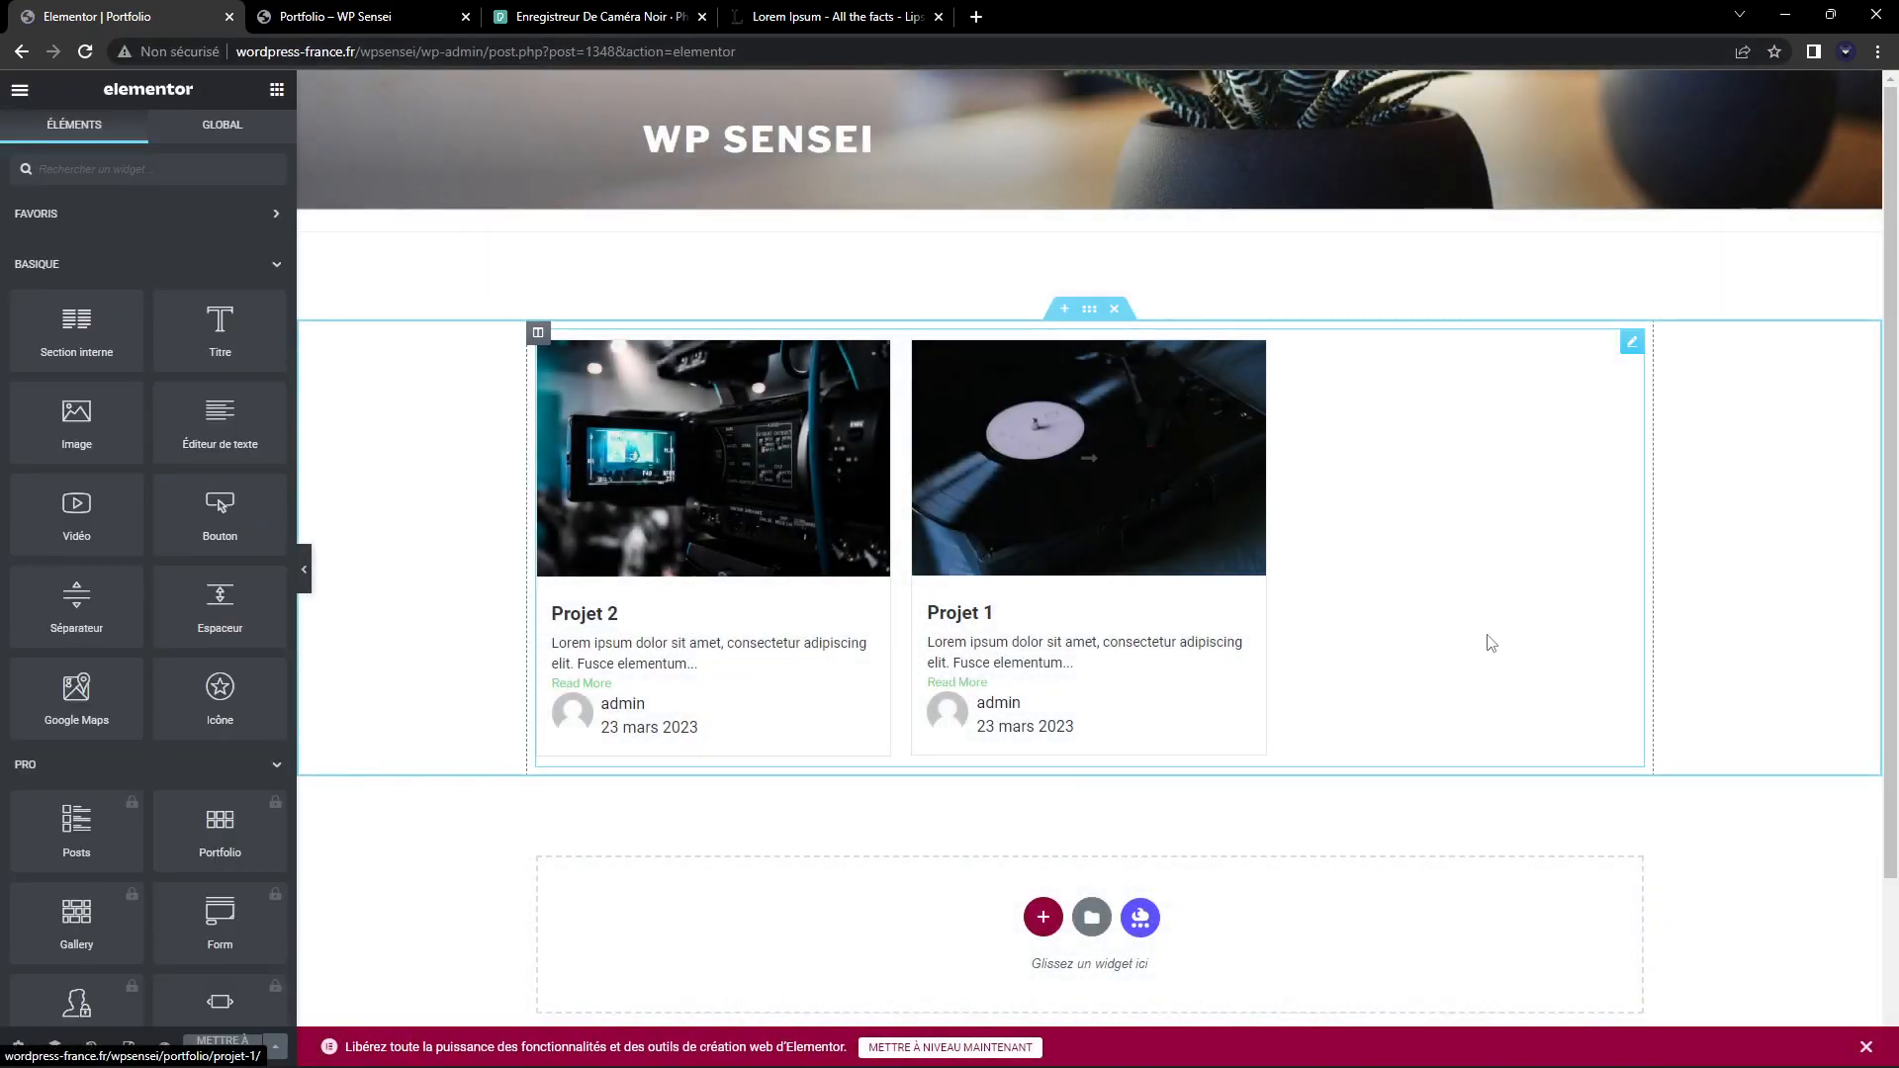
Set the image size in the Post Grid's layout settings to Entière
{"action": "left_click", "coordinate": [1491, 643]}
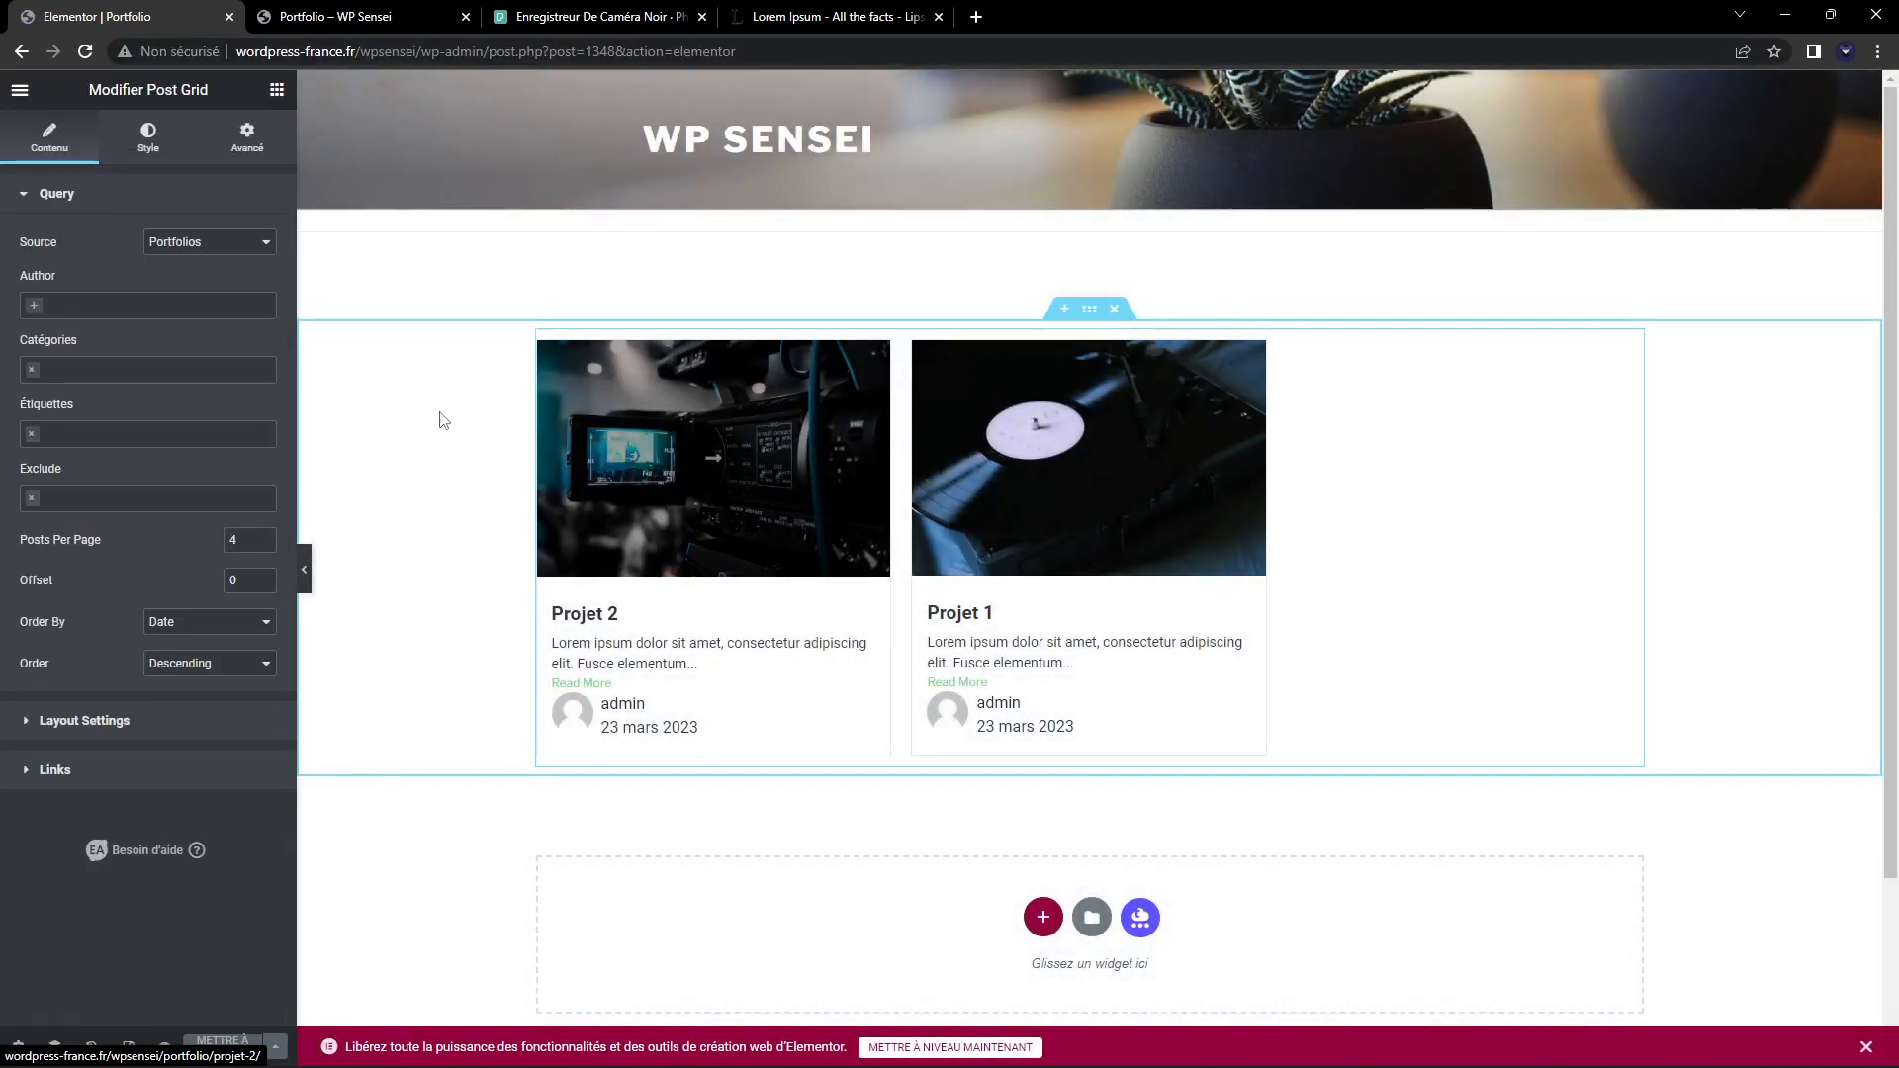
{"action": "left_click", "coordinate": [49, 730]}
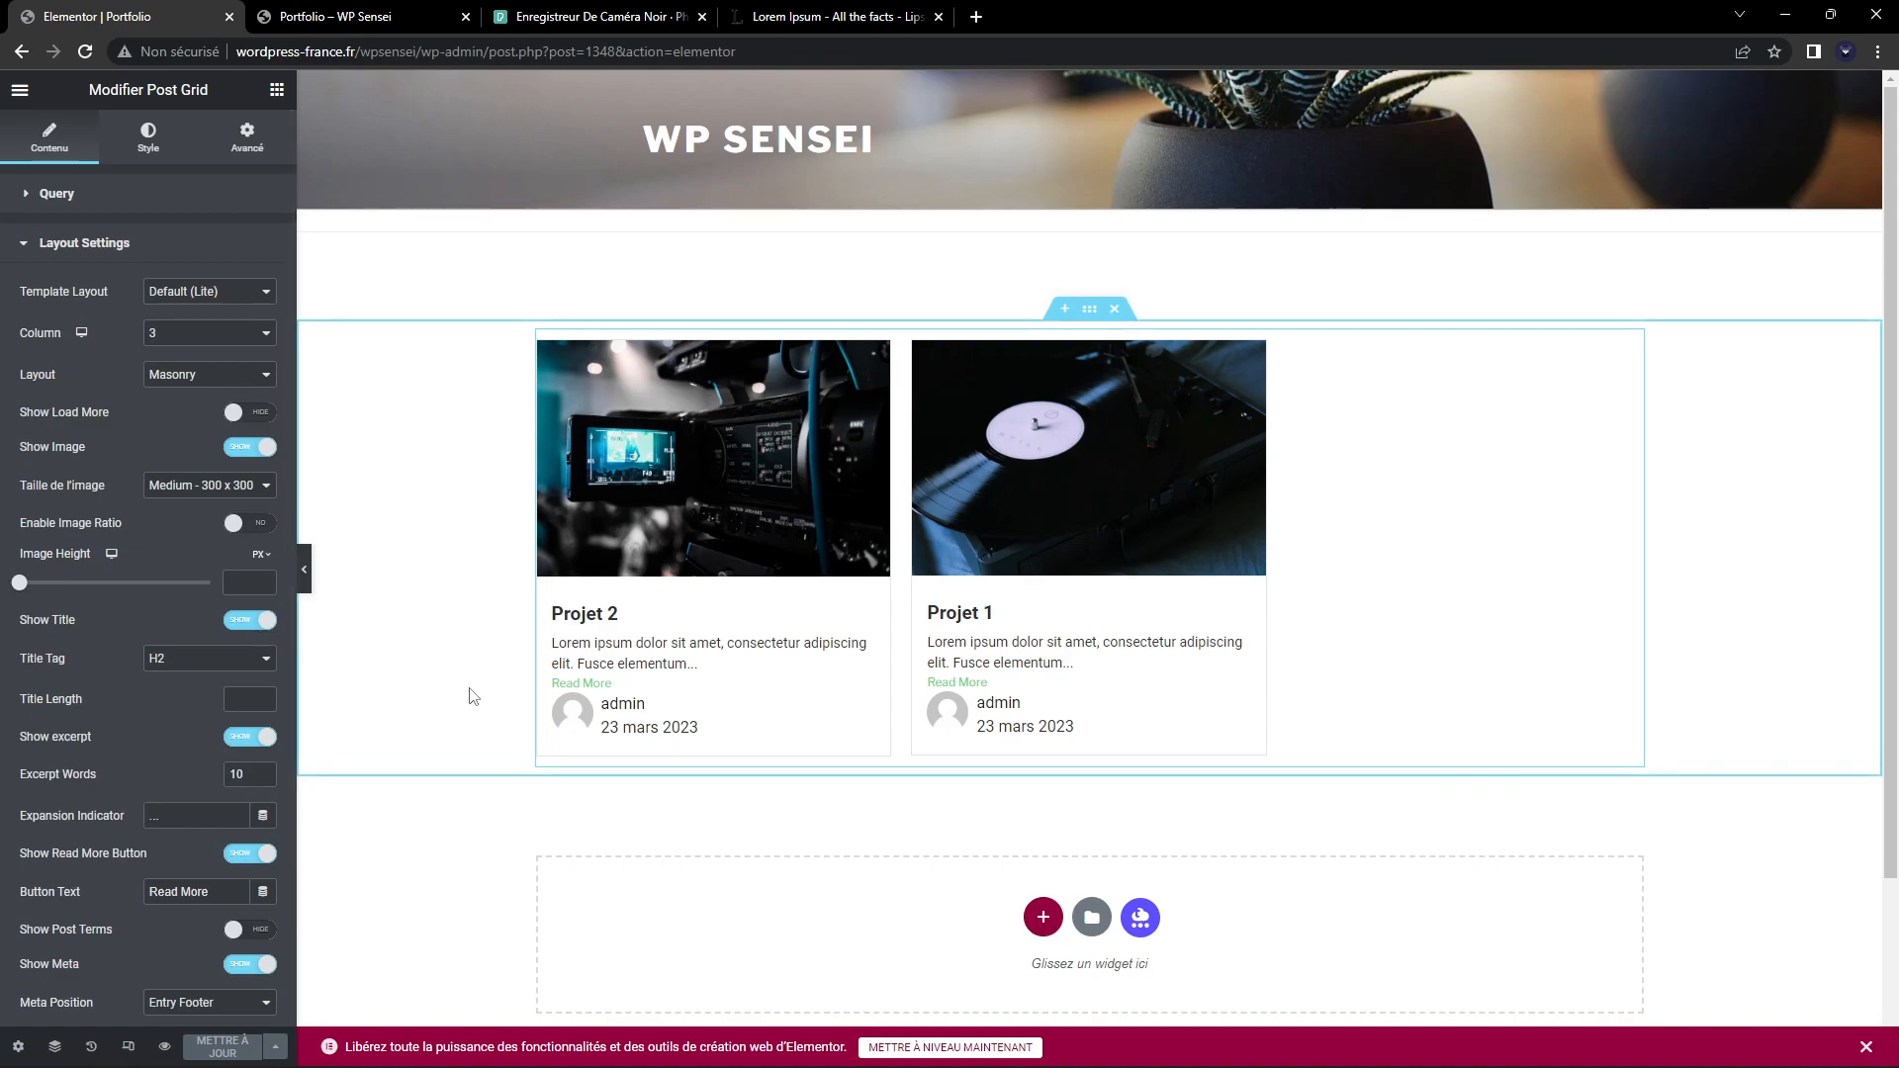
{"action": "left_click", "coordinate": [217, 488]}
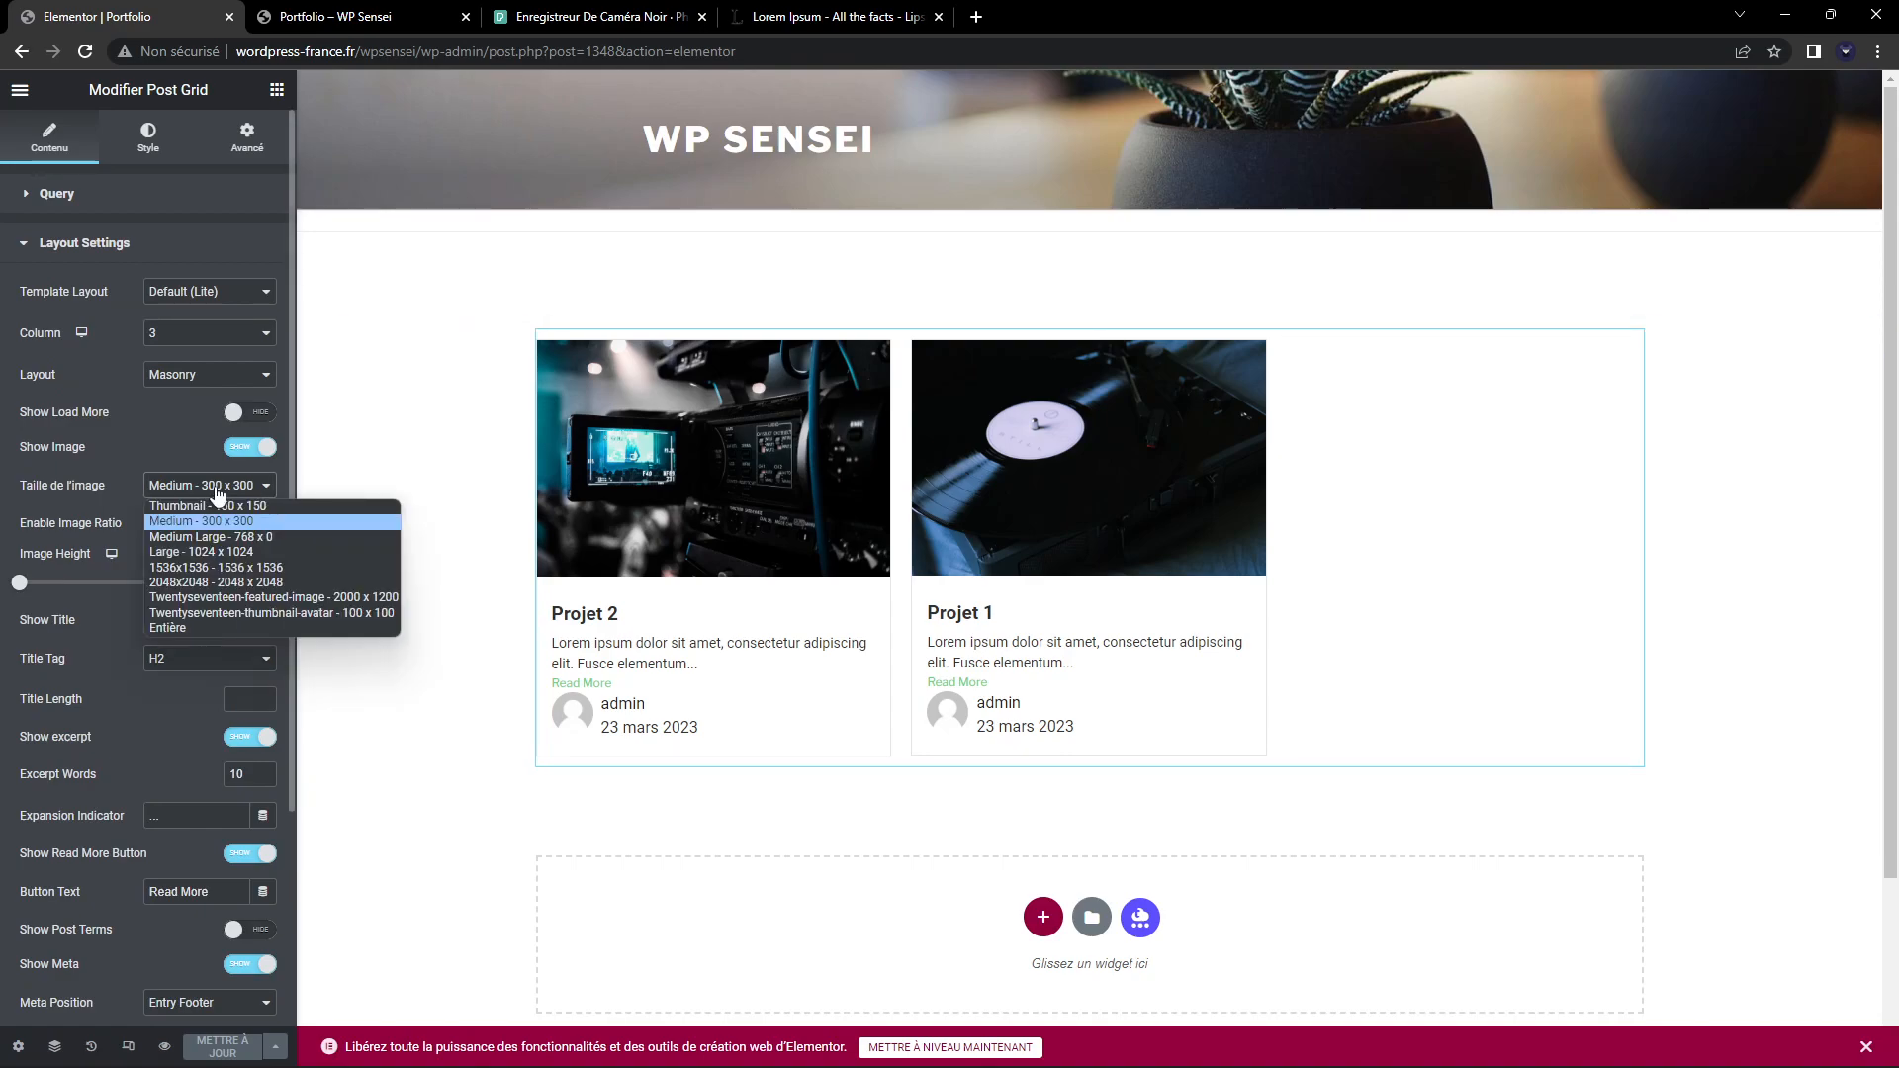
{"action": "left_click", "coordinate": [170, 627]}
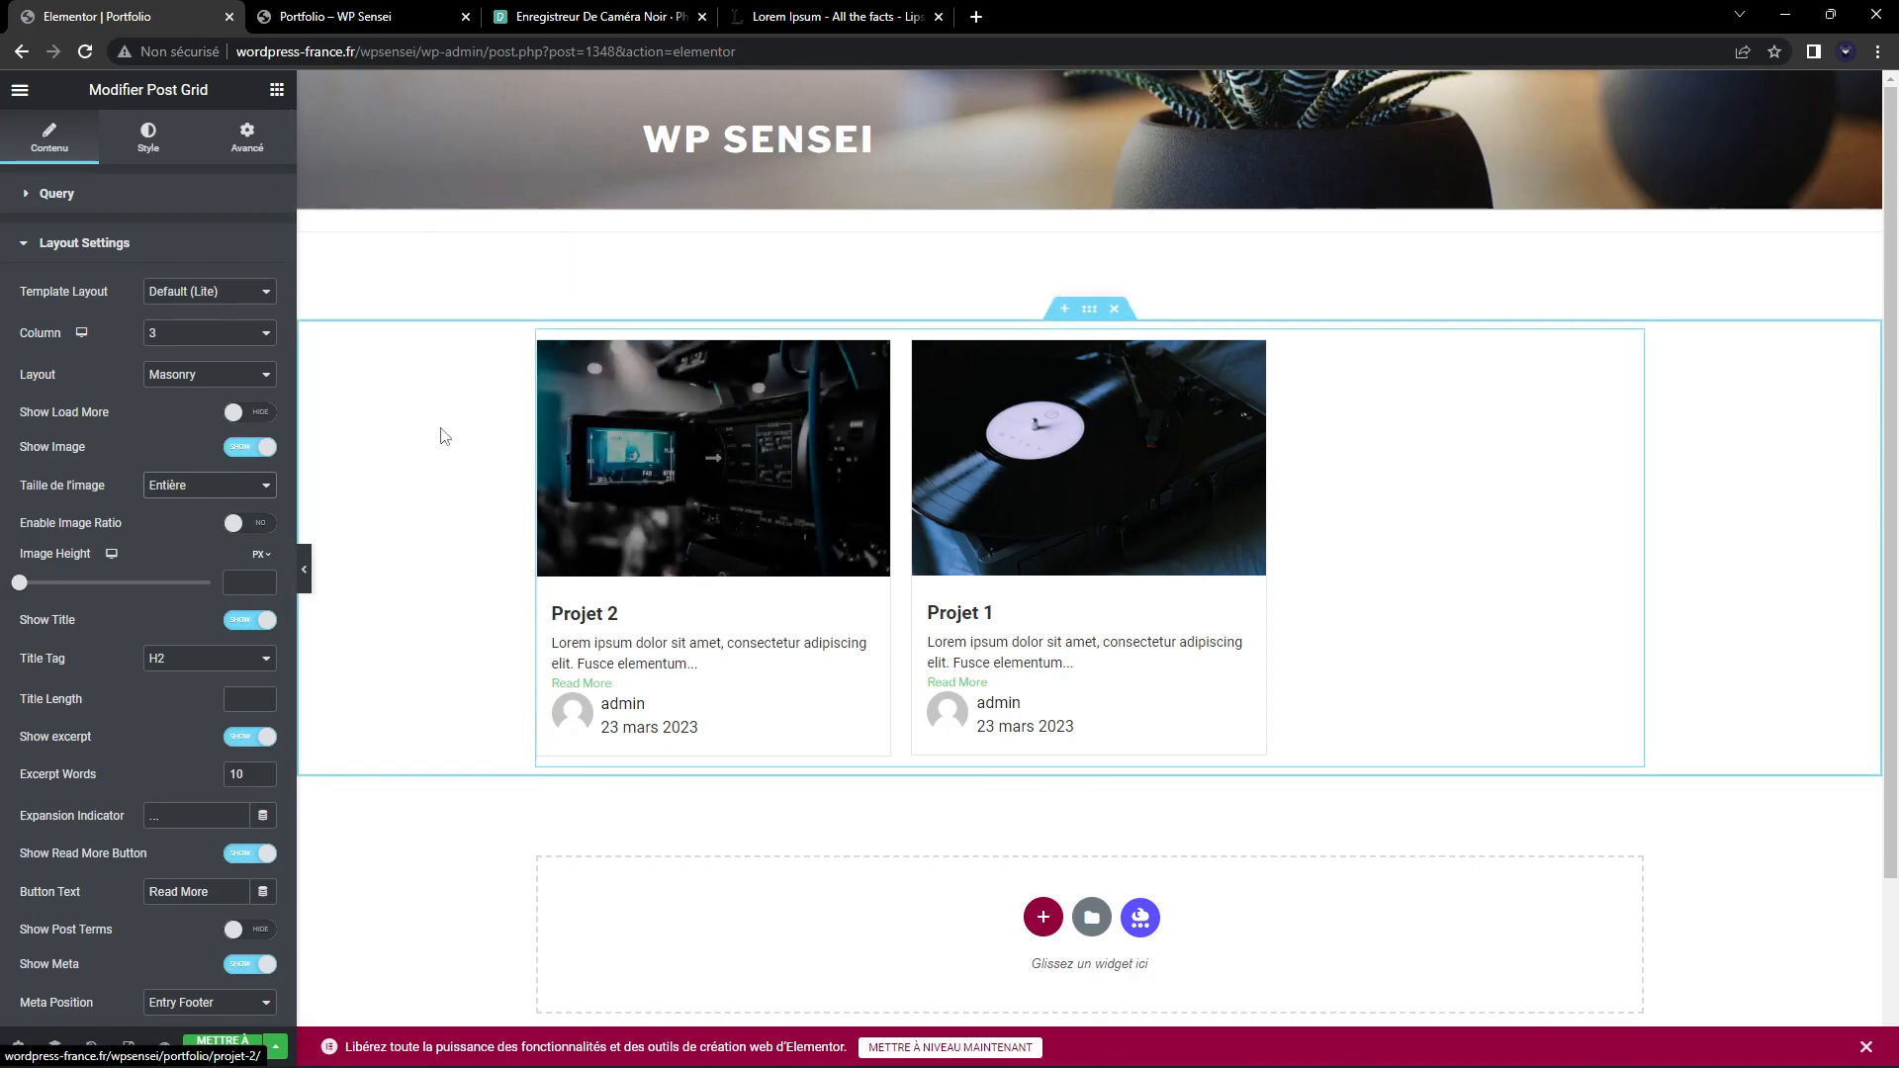
Hide the Post Grid's Read More button and meta, toggling the excerpt off and back on first
{"action": "left_click", "coordinate": [252, 737]}
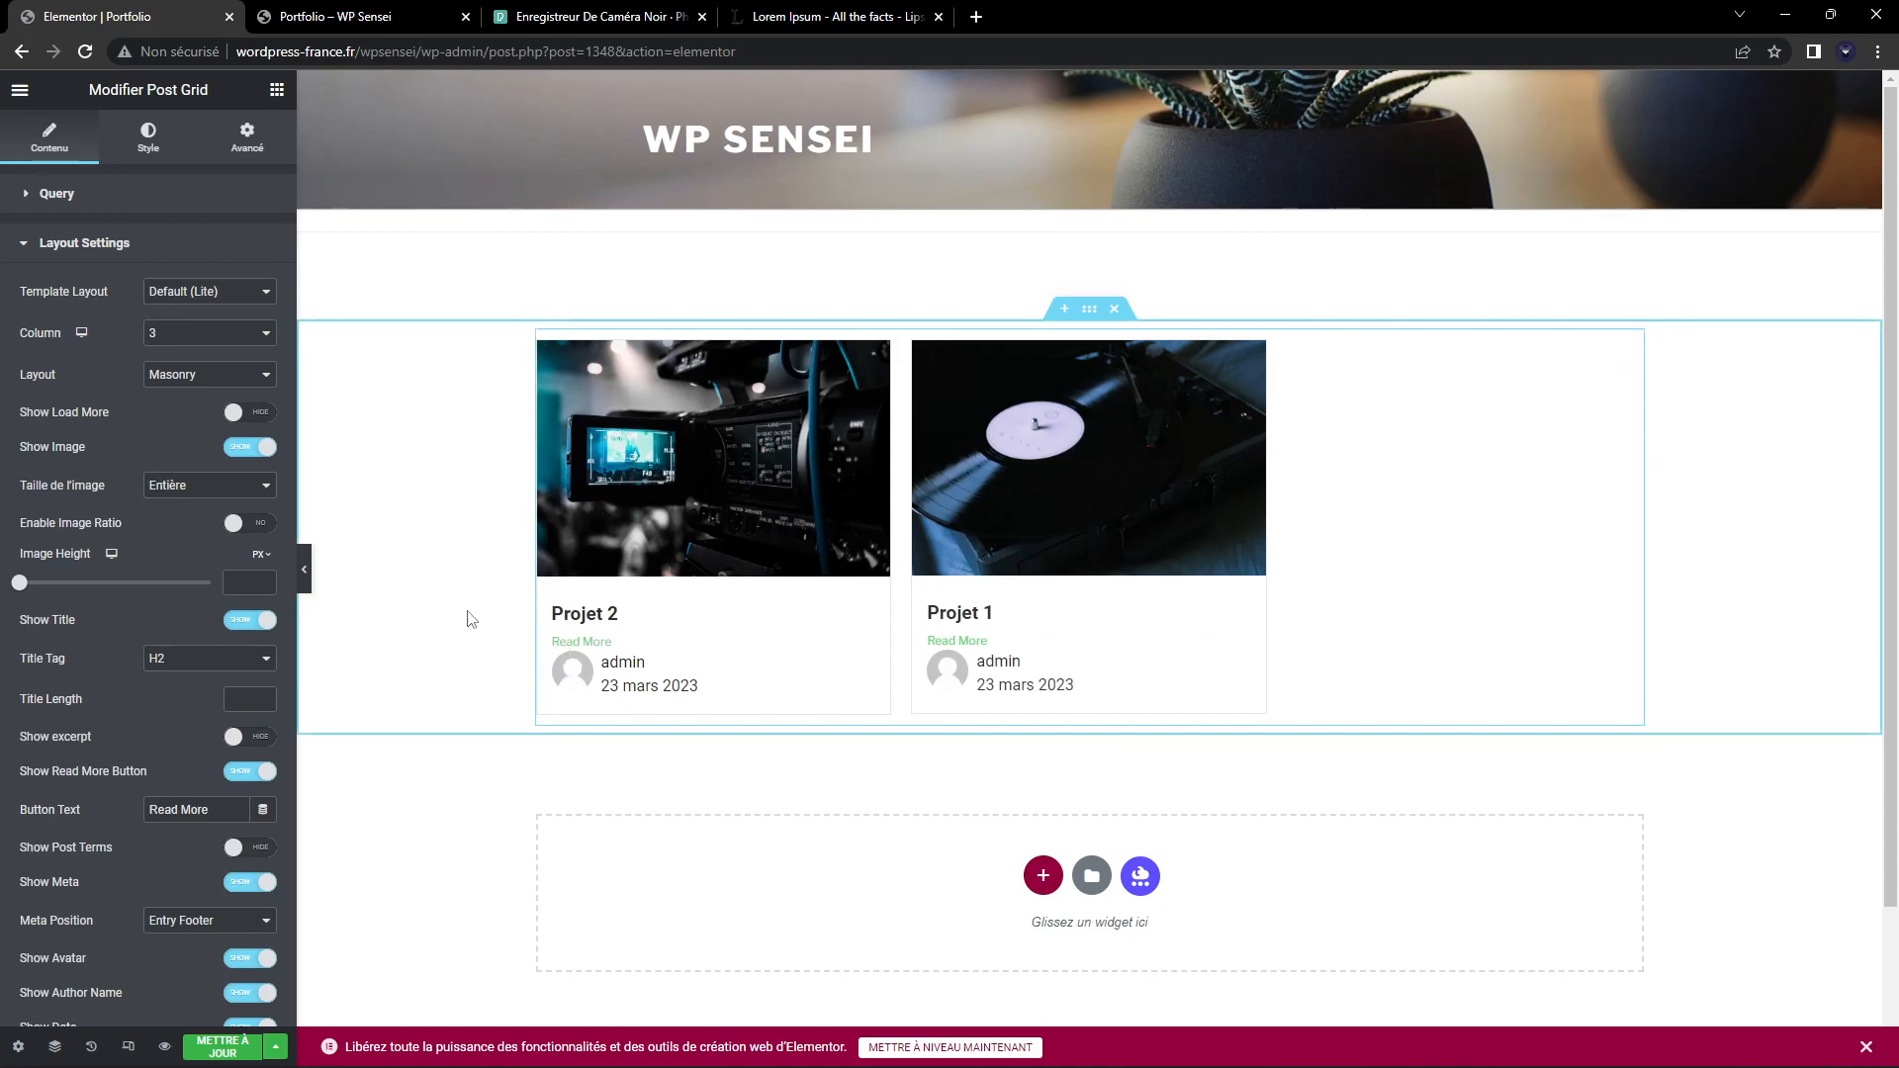
{"action": "left_click", "coordinate": [253, 737]}
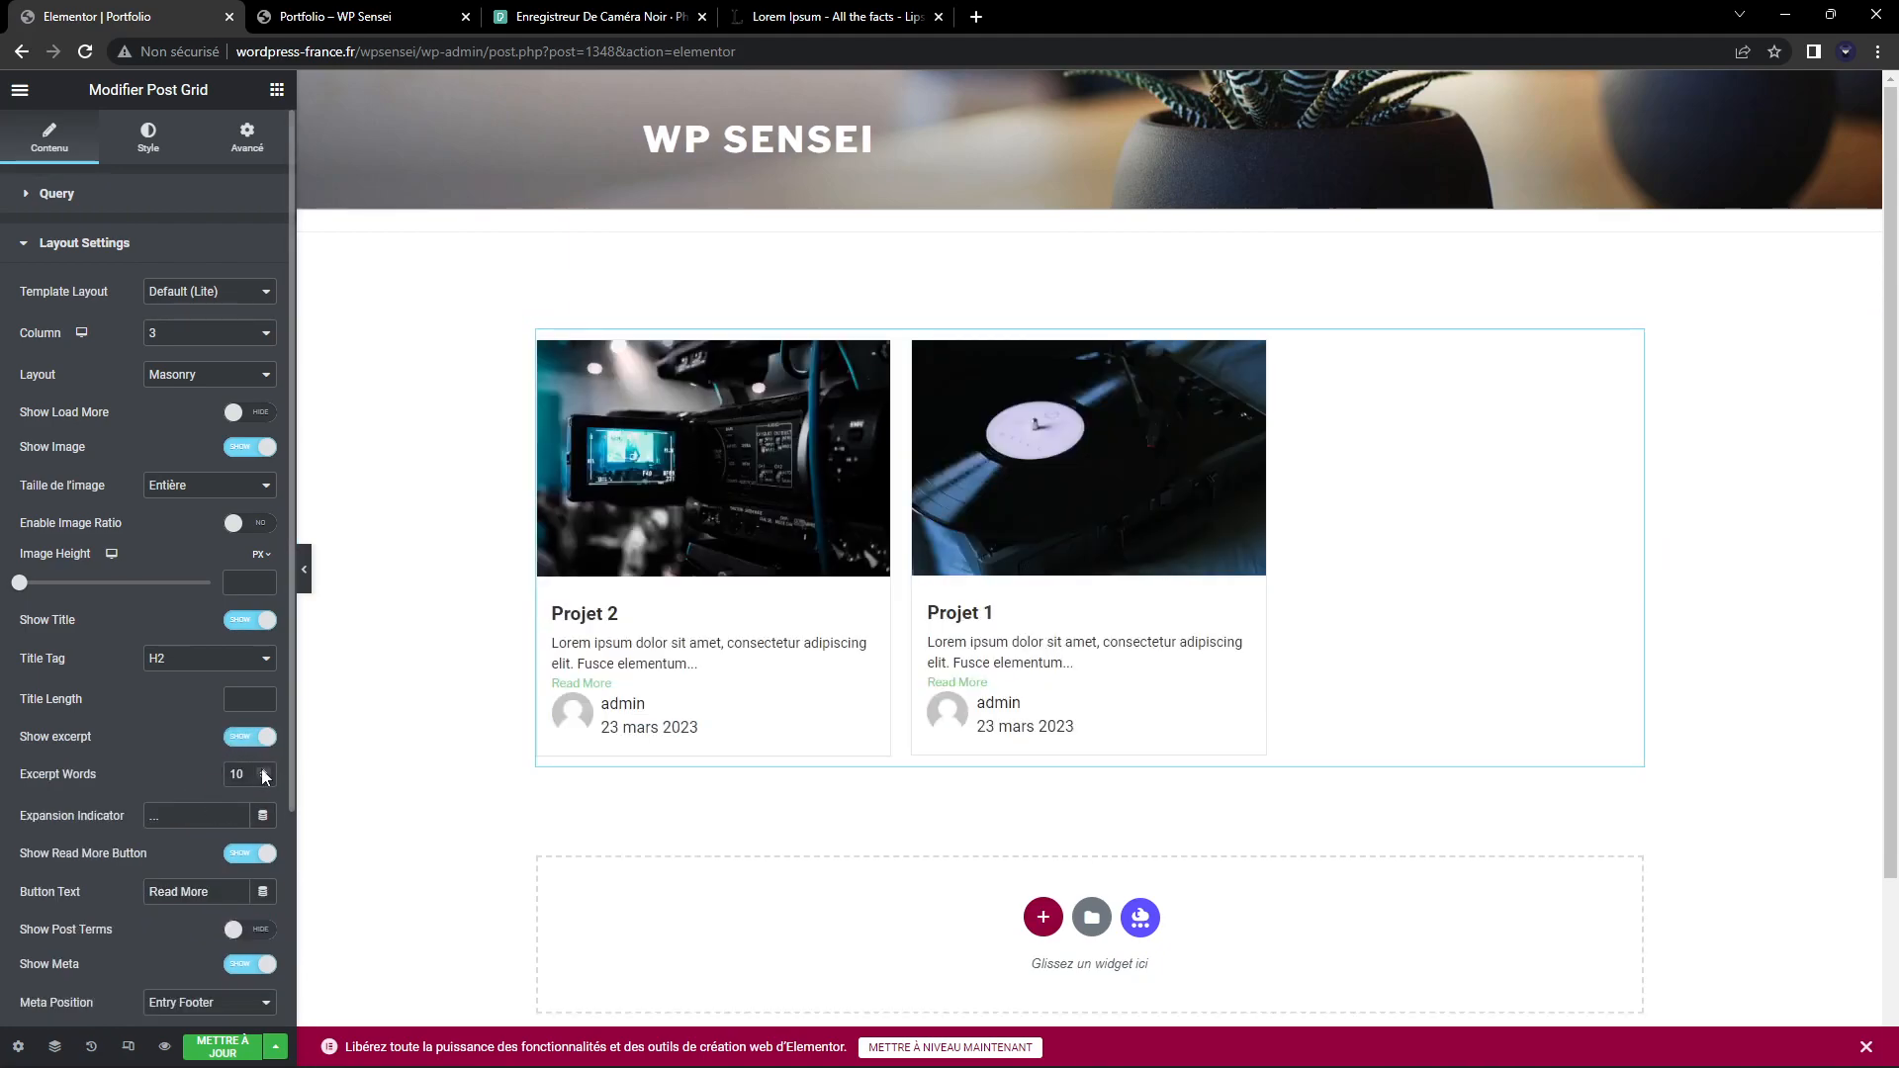
{"action": "left_click", "coordinate": [244, 855]}
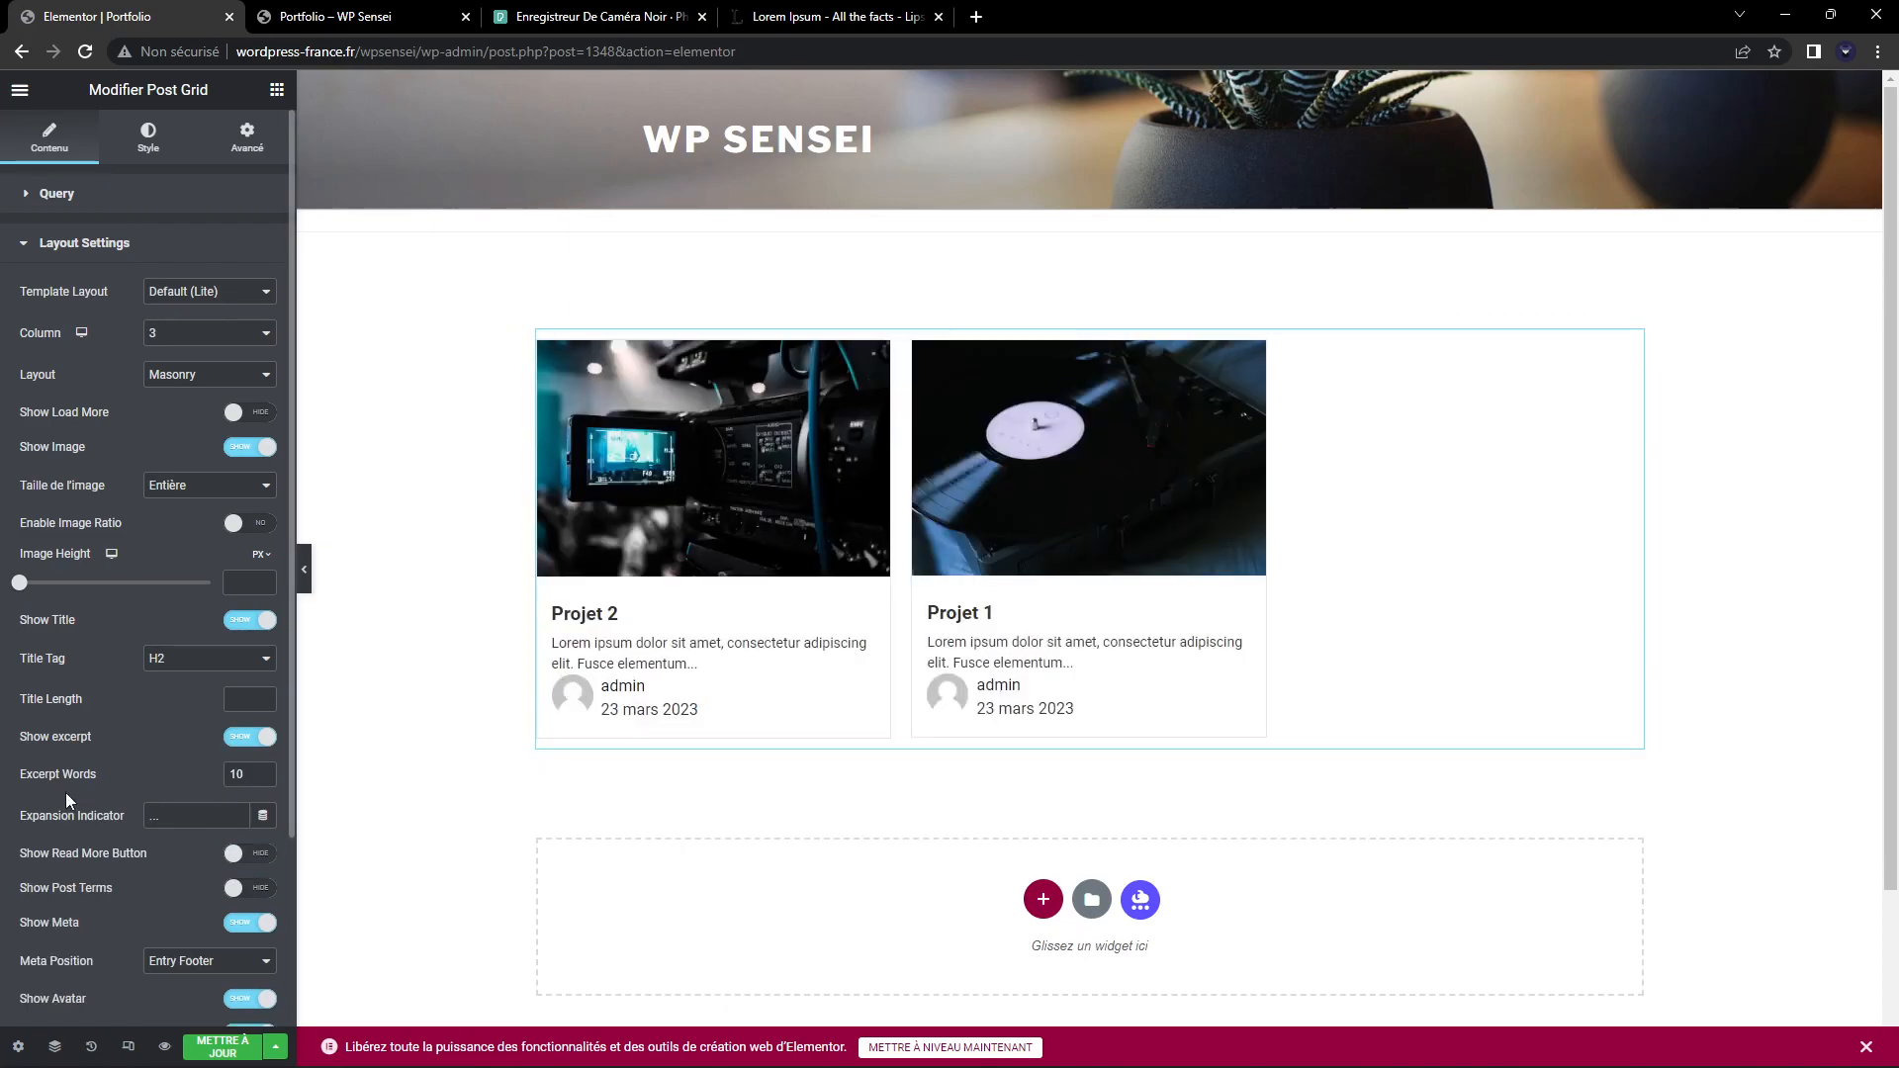
{"action": "left_click", "coordinate": [249, 922]}
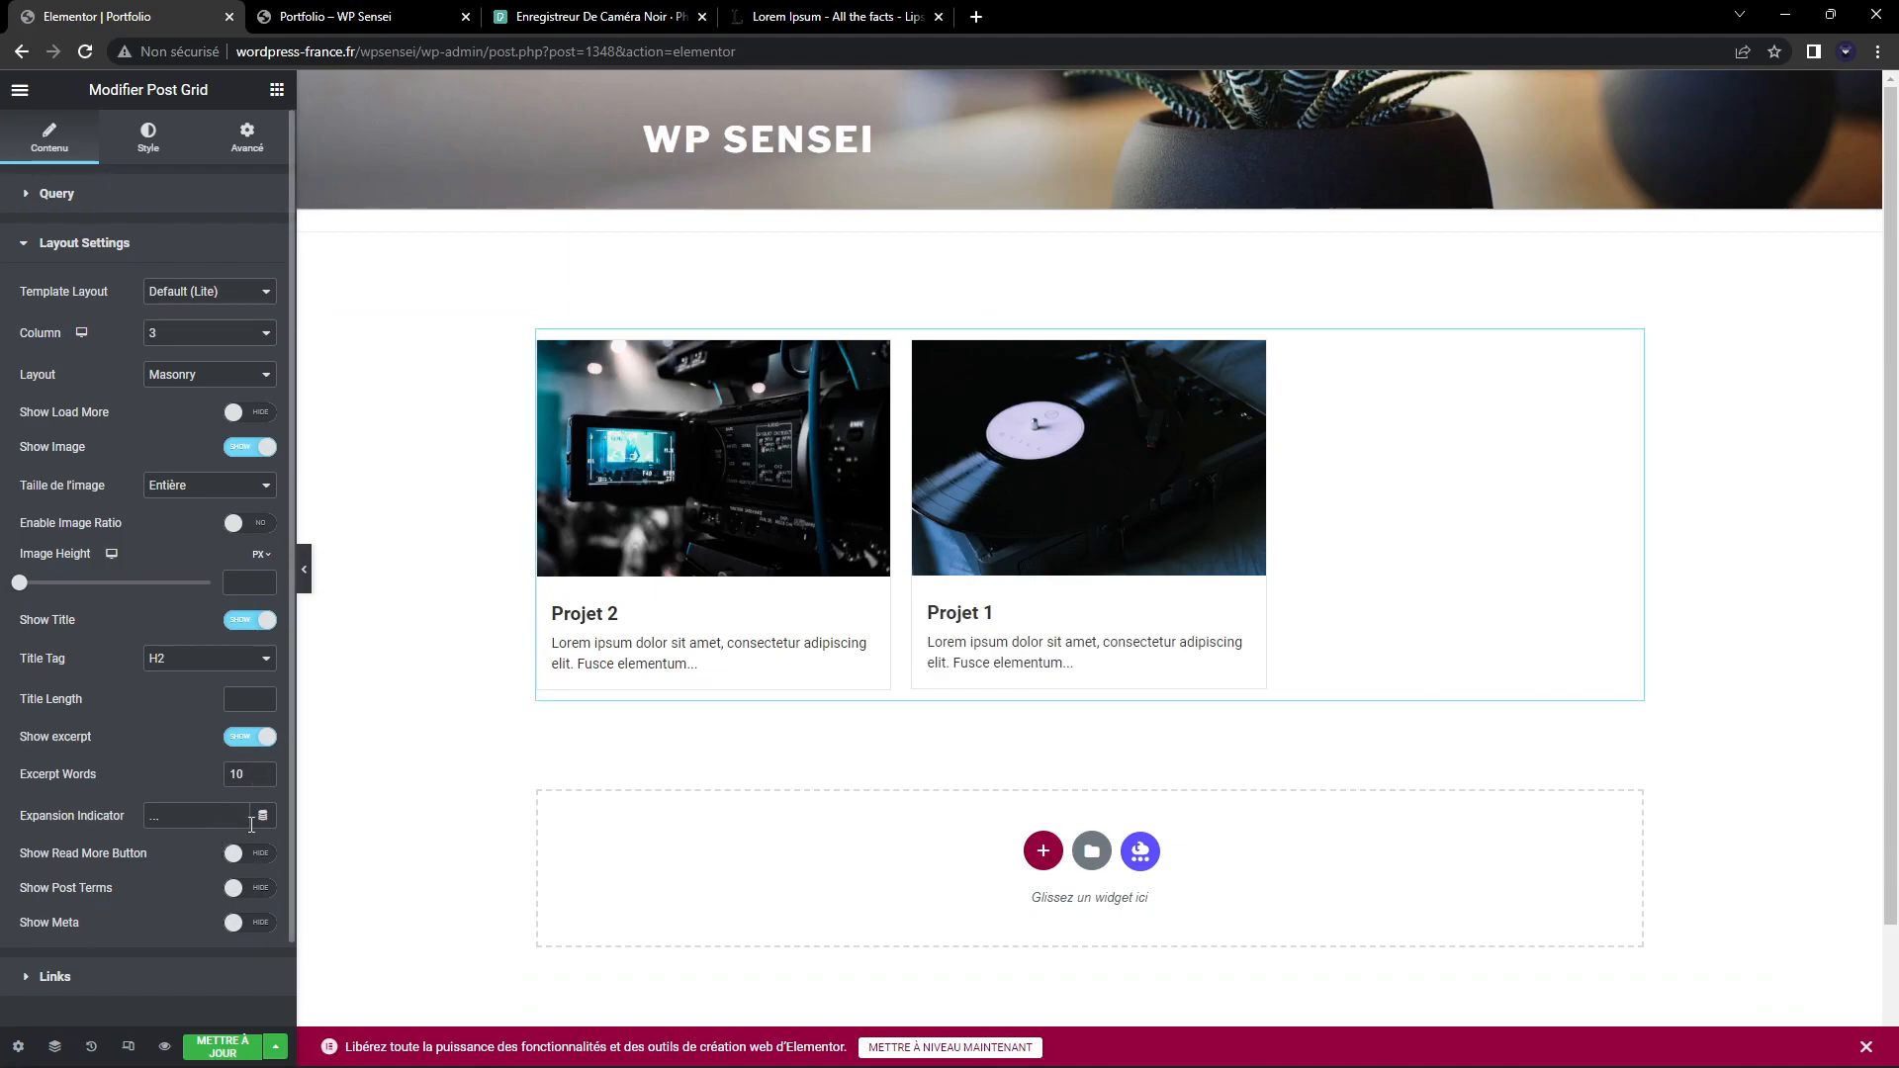
{"action": "left_click", "coordinate": [259, 854]}
{"action": "left_click", "coordinate": [255, 856]}
Enable post terms in the Post Grid and disable terms on image hover, switching the meta on and off again
{"action": "left_click", "coordinate": [249, 887]}
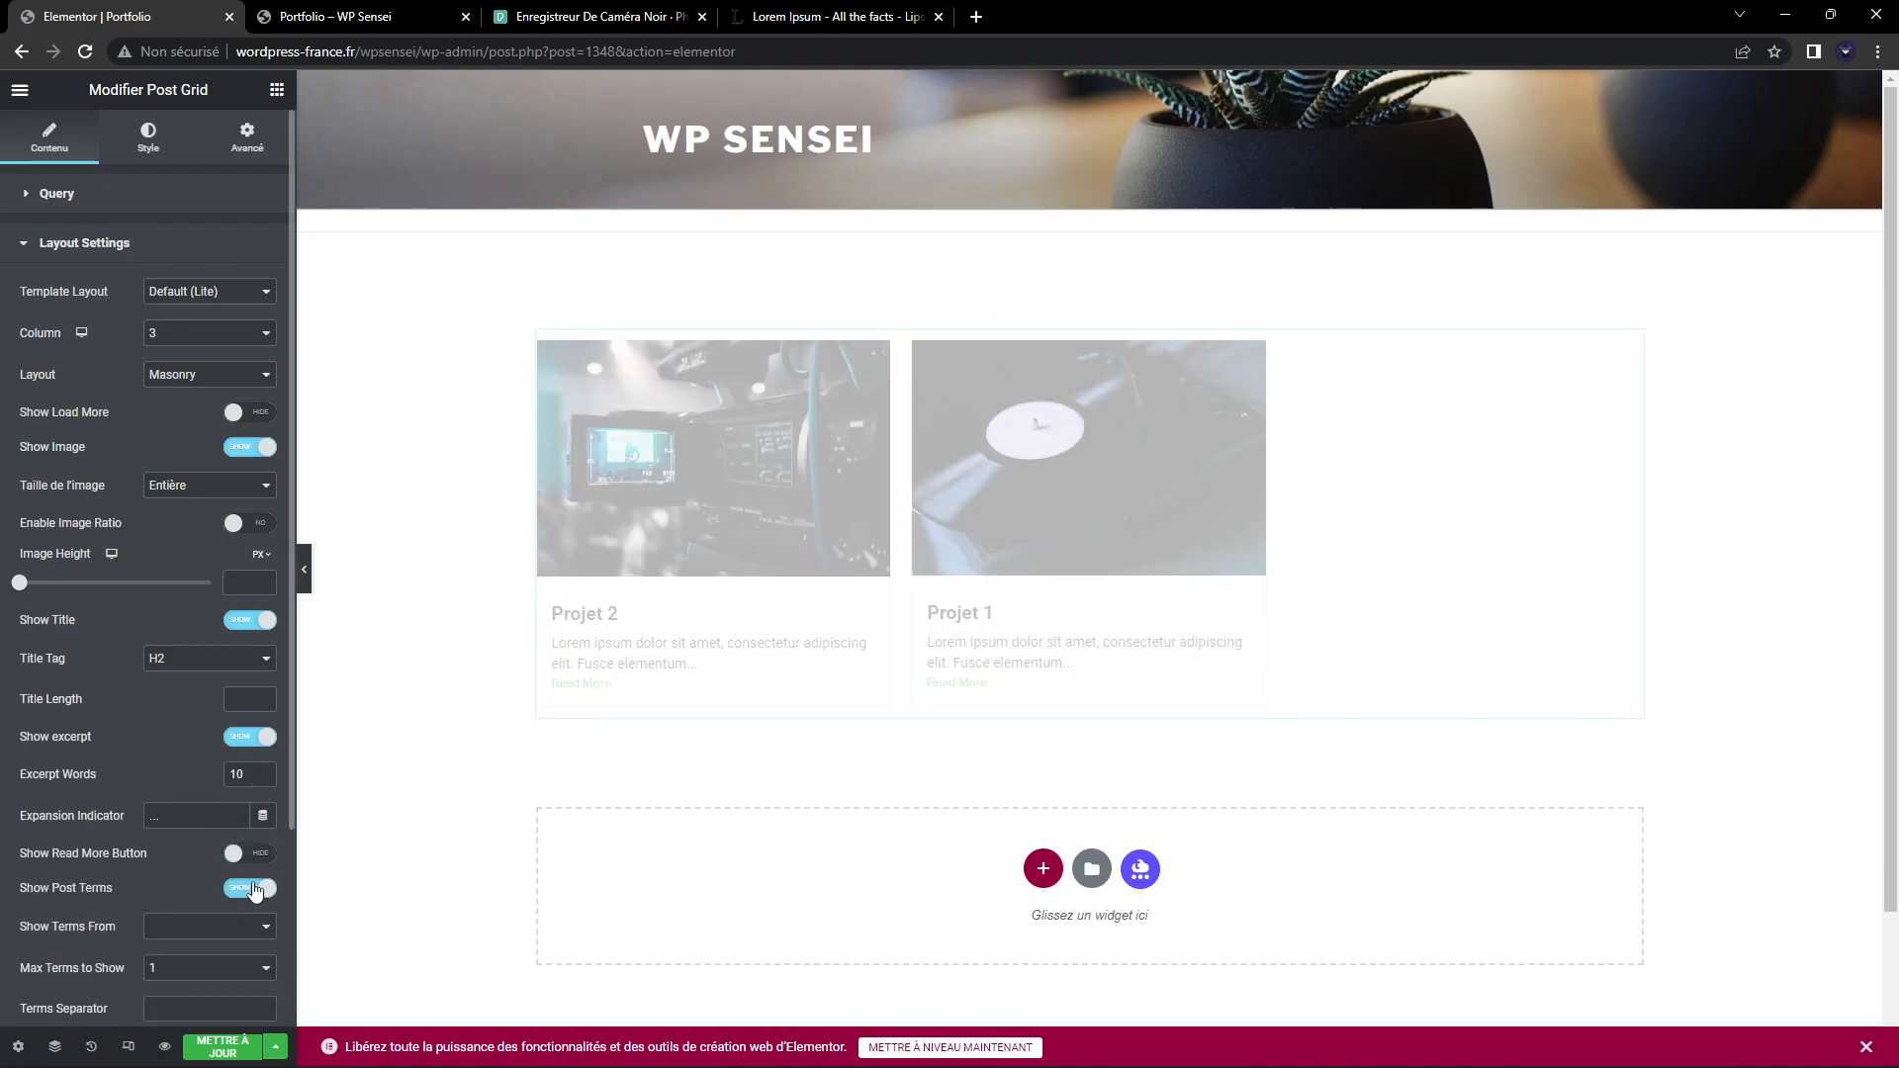
{"action": "scroll", "coordinate": [55, 828], "scroll_direction": "down", "scroll_amount": 2}
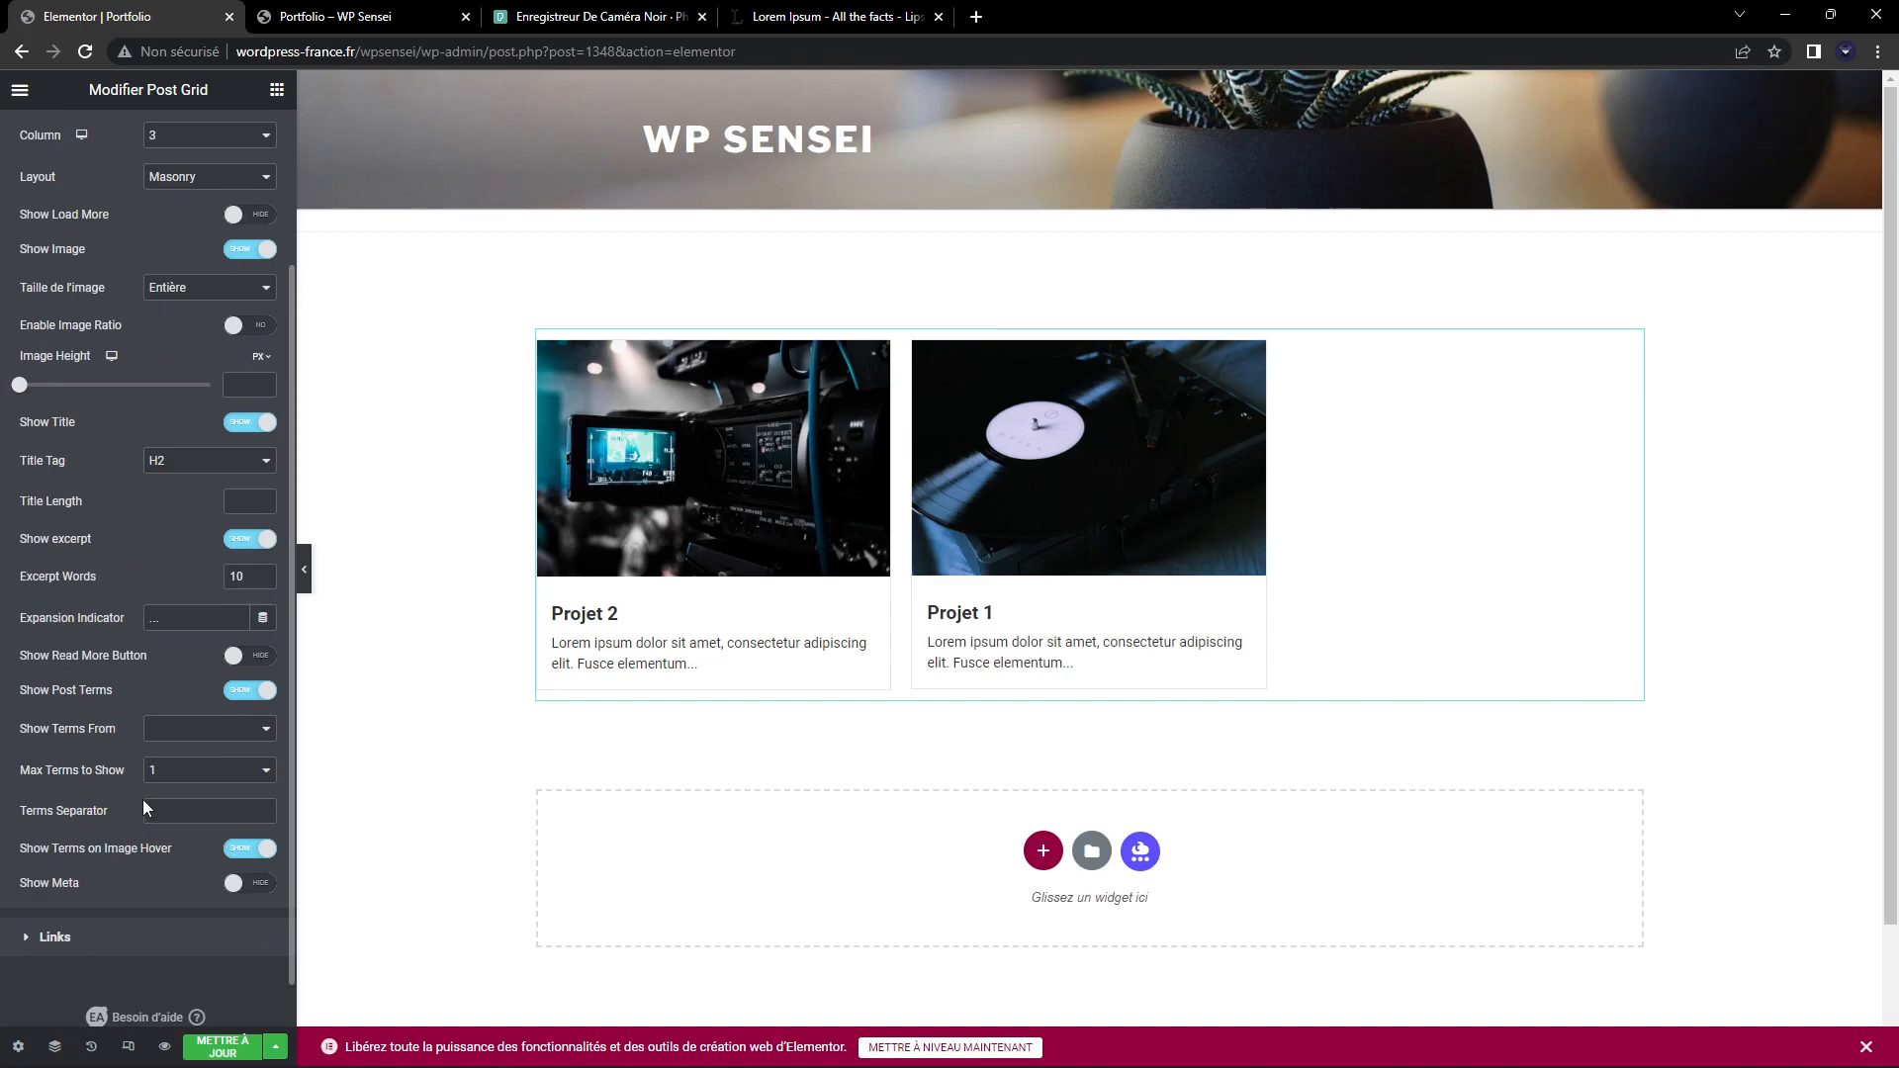
{"action": "left_click", "coordinate": [259, 852]}
{"action": "left_click", "coordinate": [253, 882]}
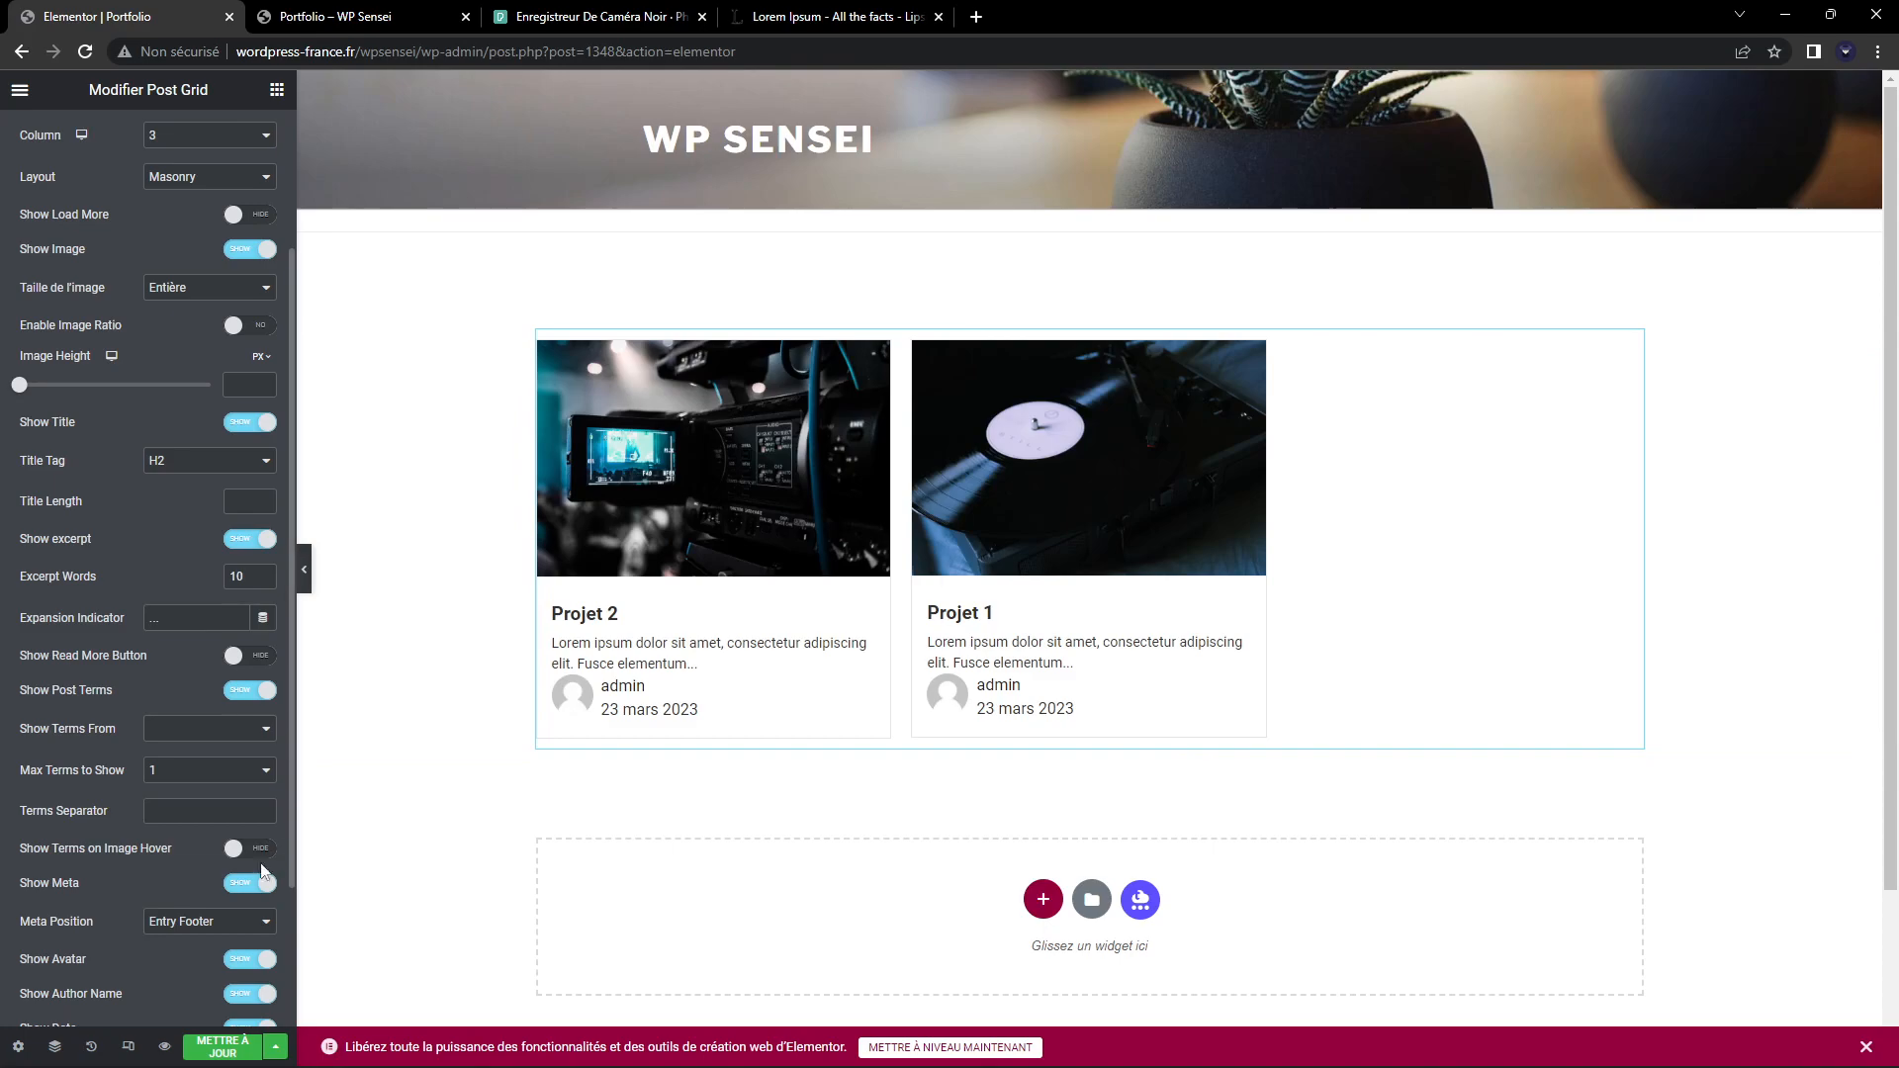
{"action": "scroll", "coordinate": [99, 692], "scroll_direction": "down", "scroll_amount": 2}
{"action": "left_click", "coordinate": [253, 685]}
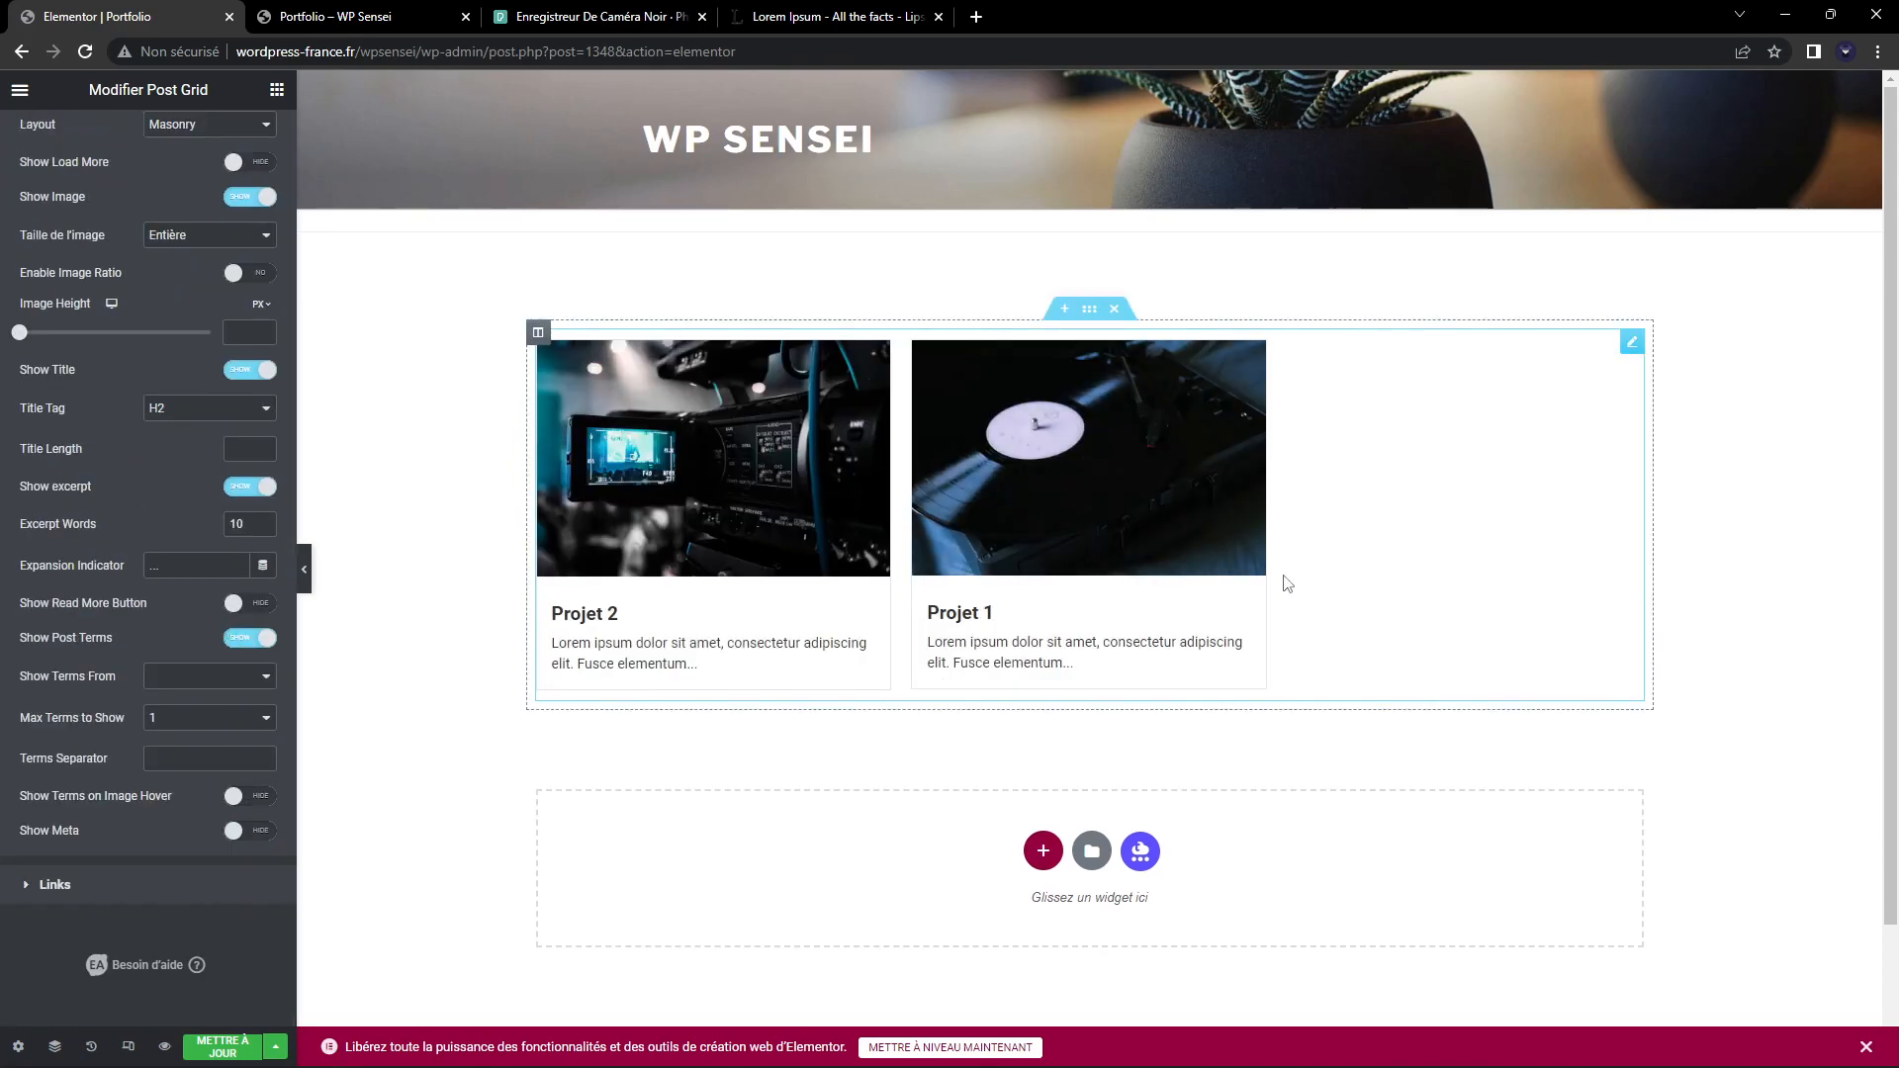
Examine the heading tag choices available for the Post Grid's titles
{"action": "scroll", "coordinate": [20, 568], "scroll_direction": "up", "scroll_amount": 1}
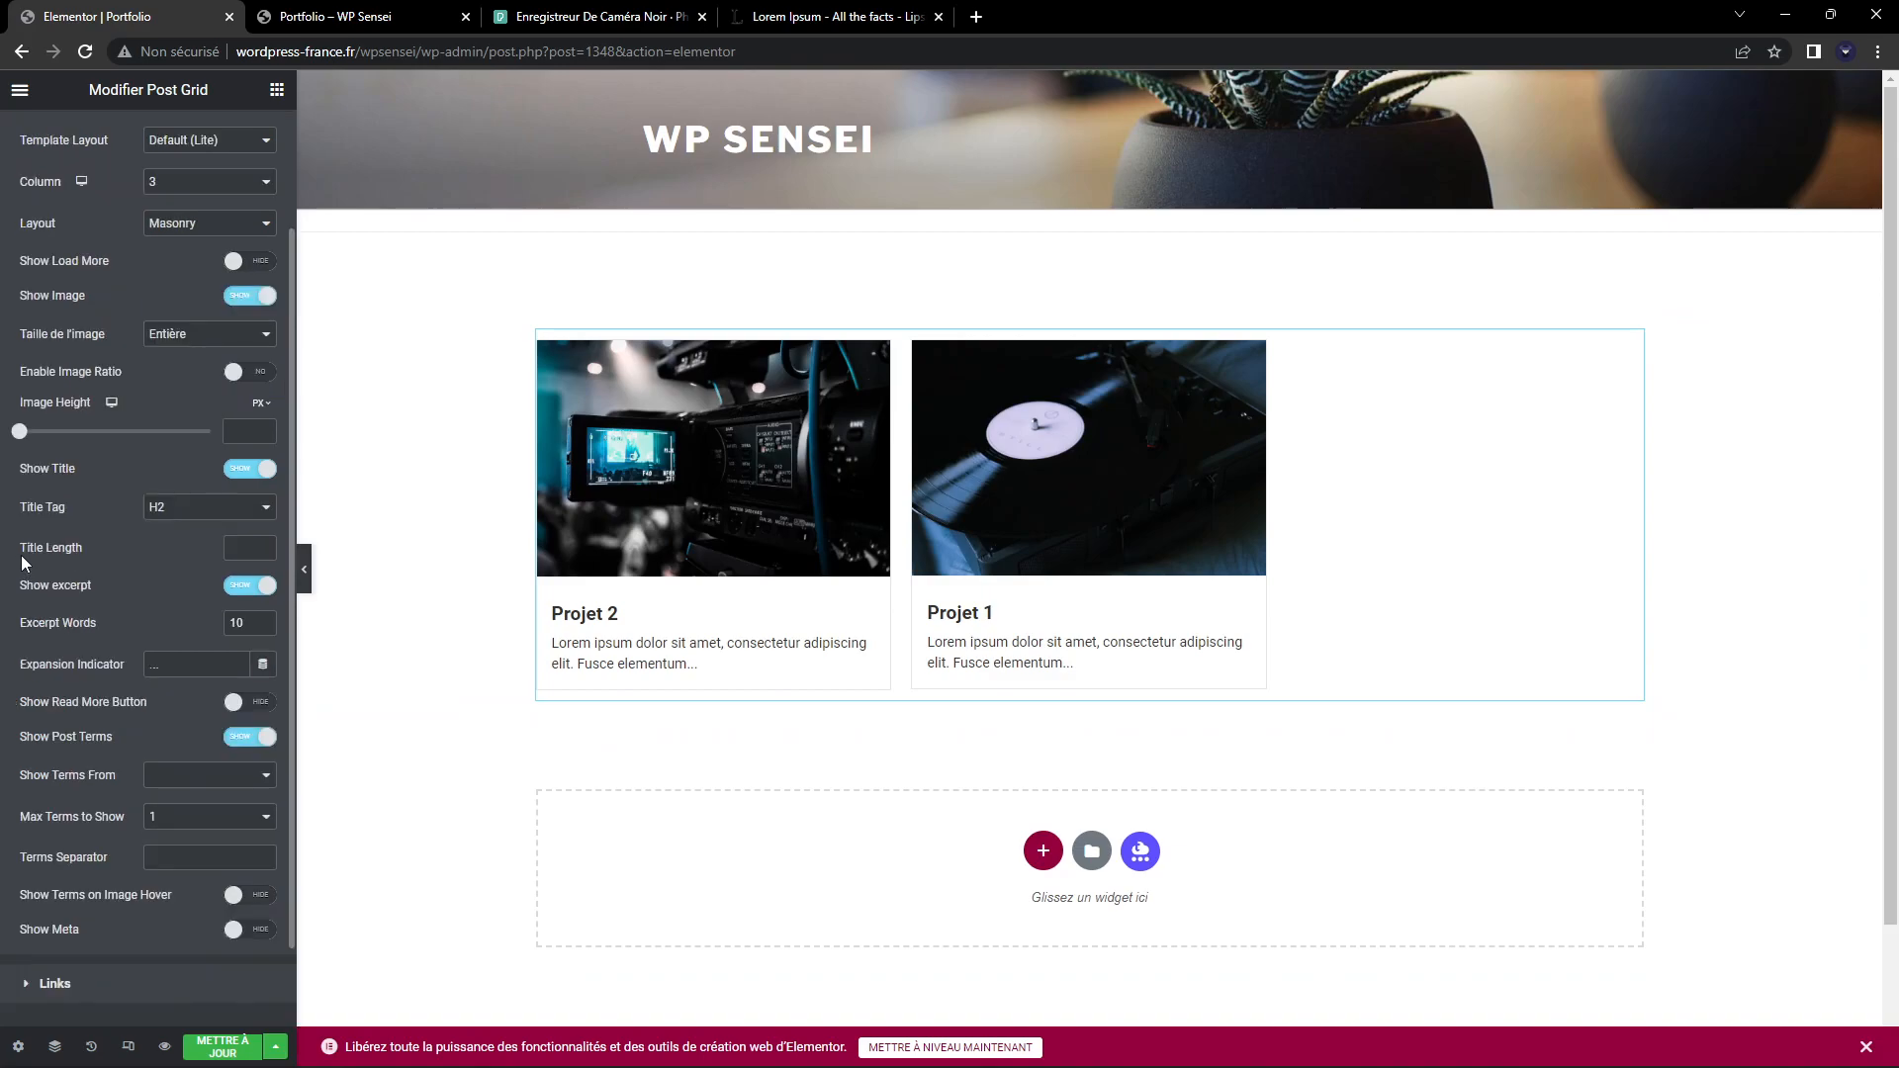
{"action": "left_click", "coordinate": [168, 509]}
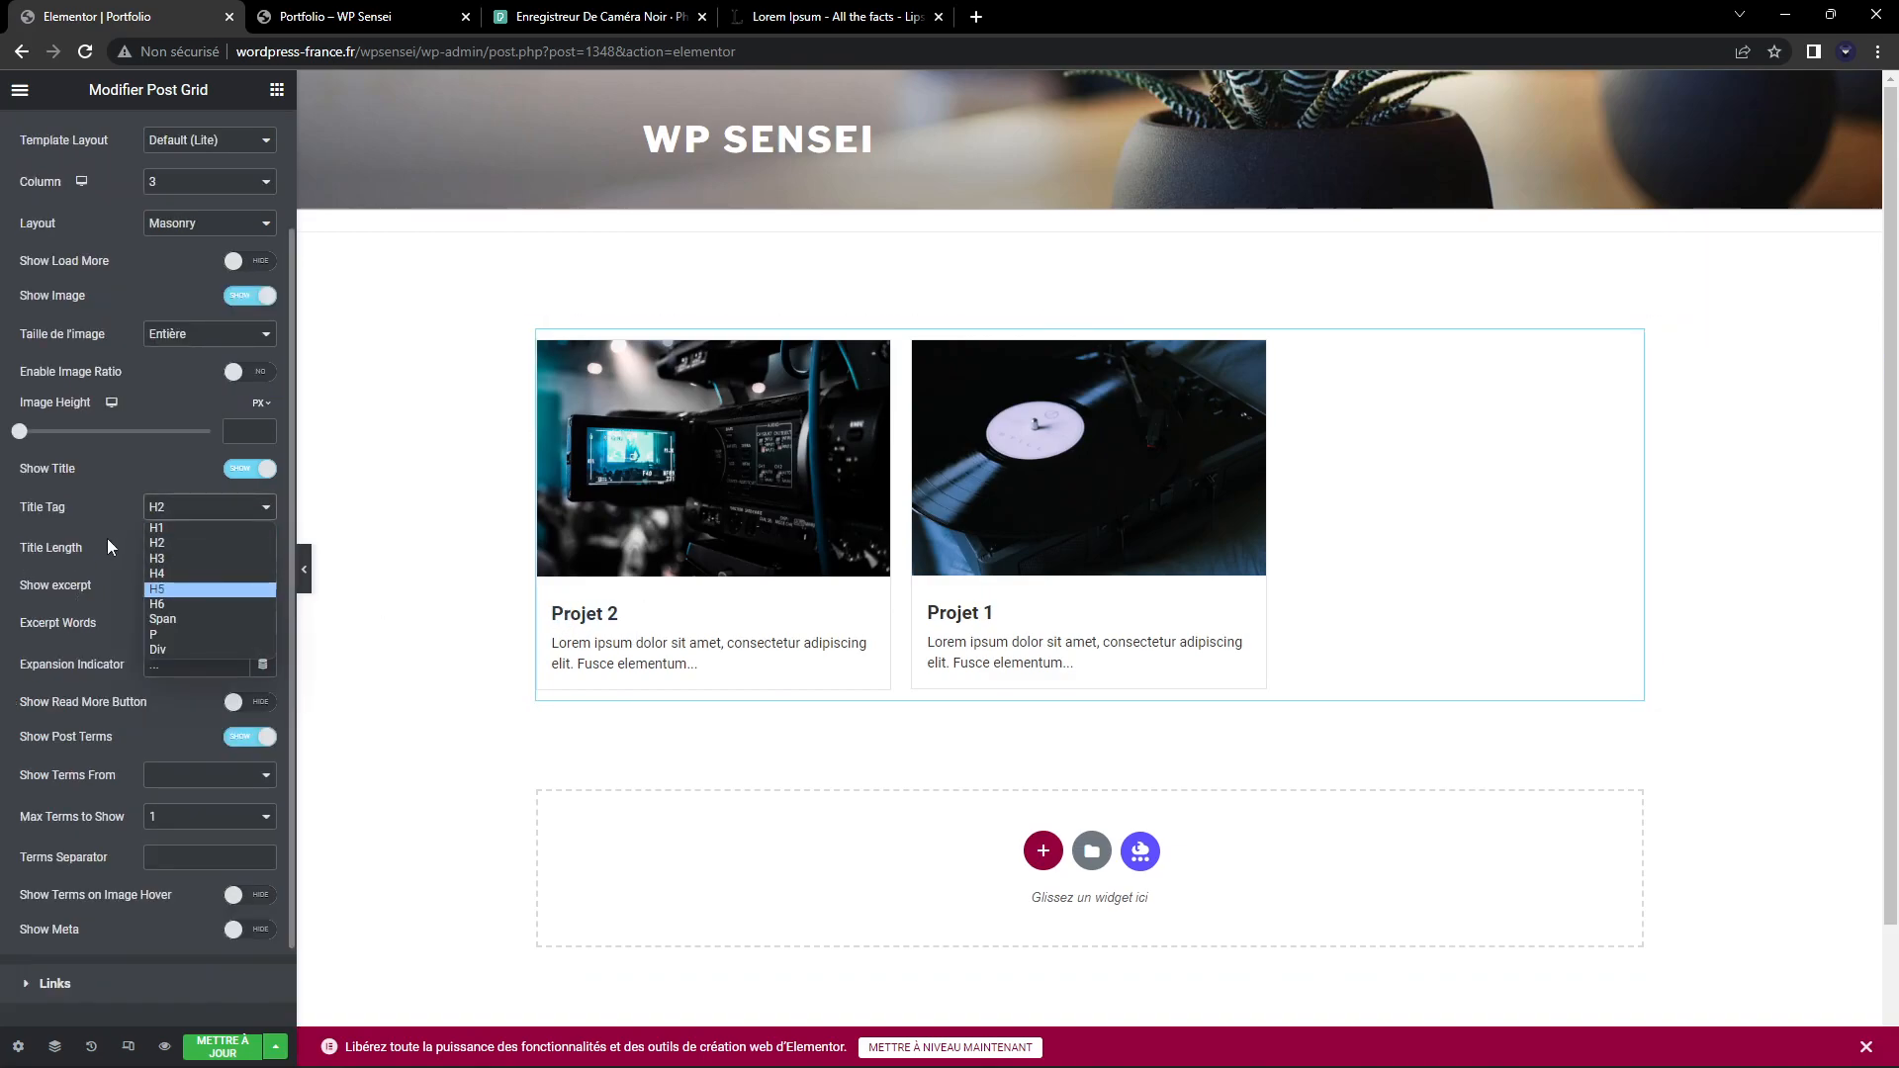
{"action": "left_click", "coordinate": [168, 507]}
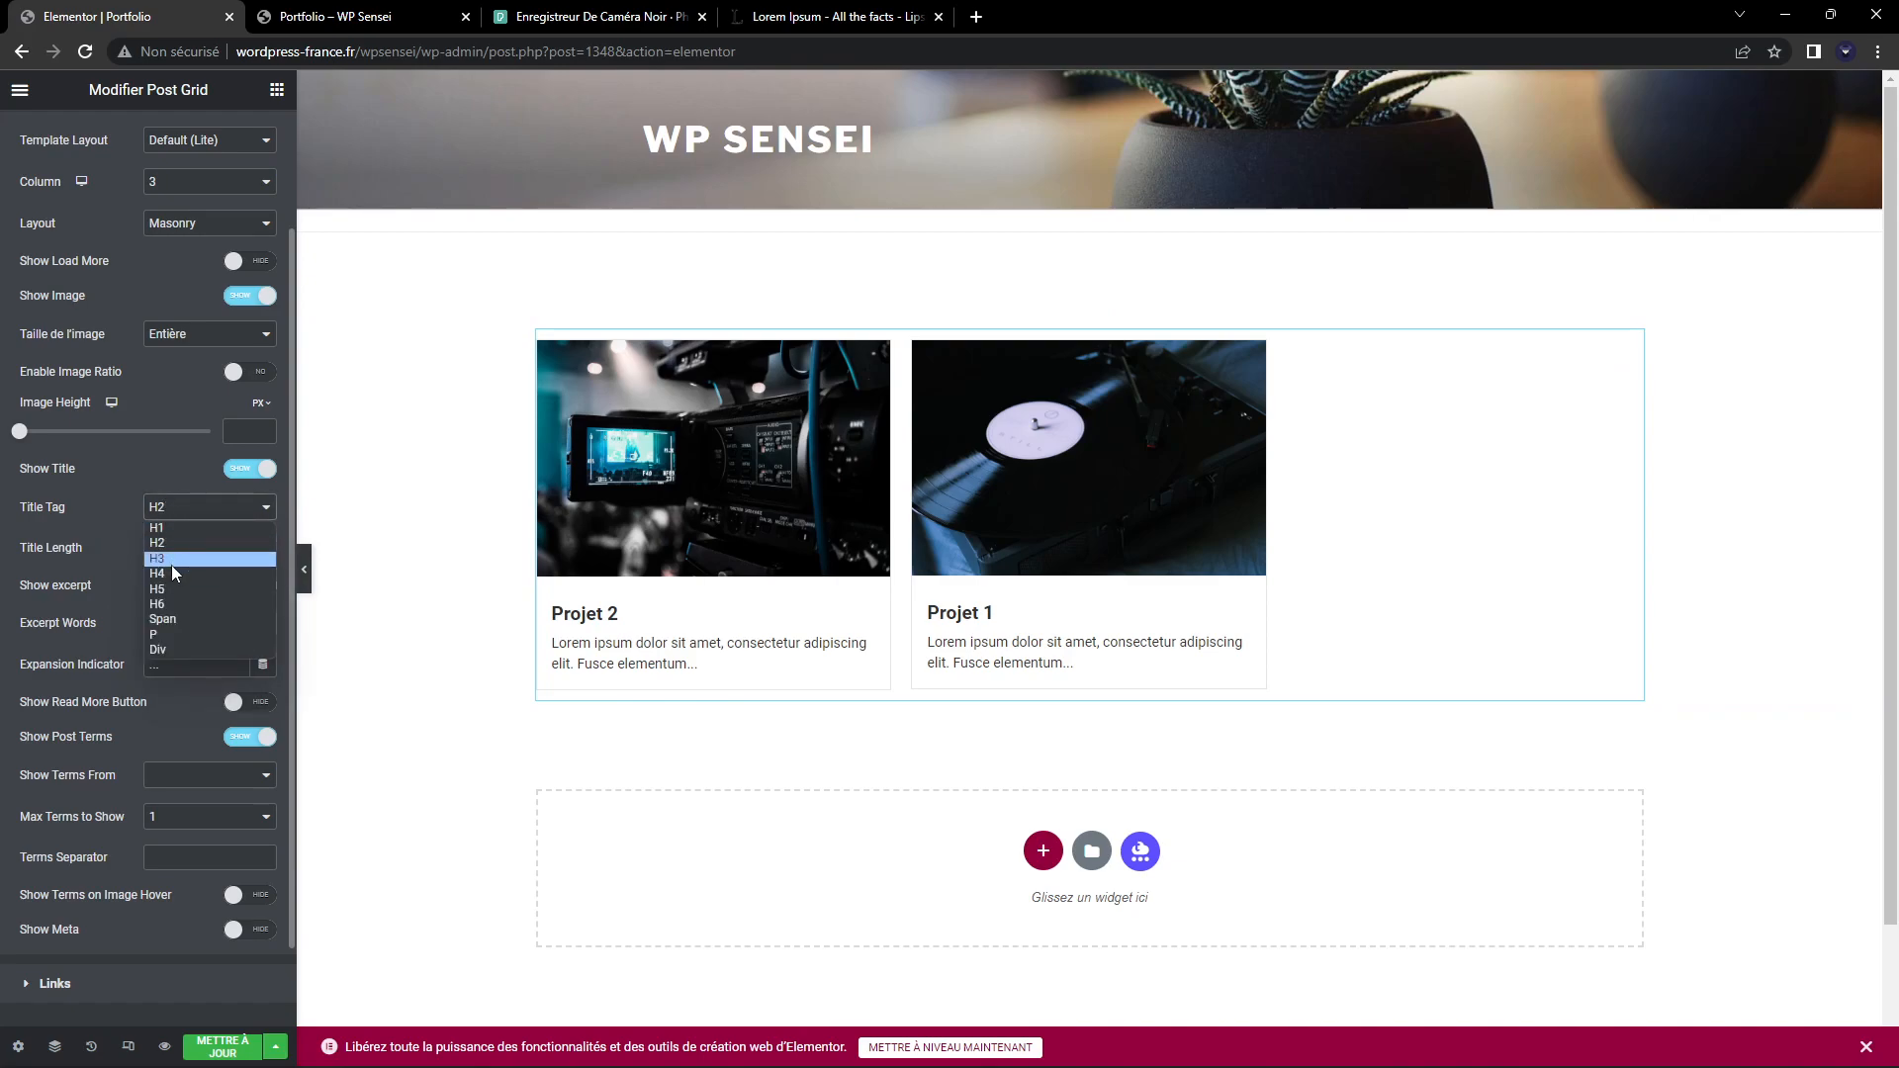
{"action": "left_click", "coordinate": [110, 543]}
{"action": "left_click", "coordinate": [190, 511]}
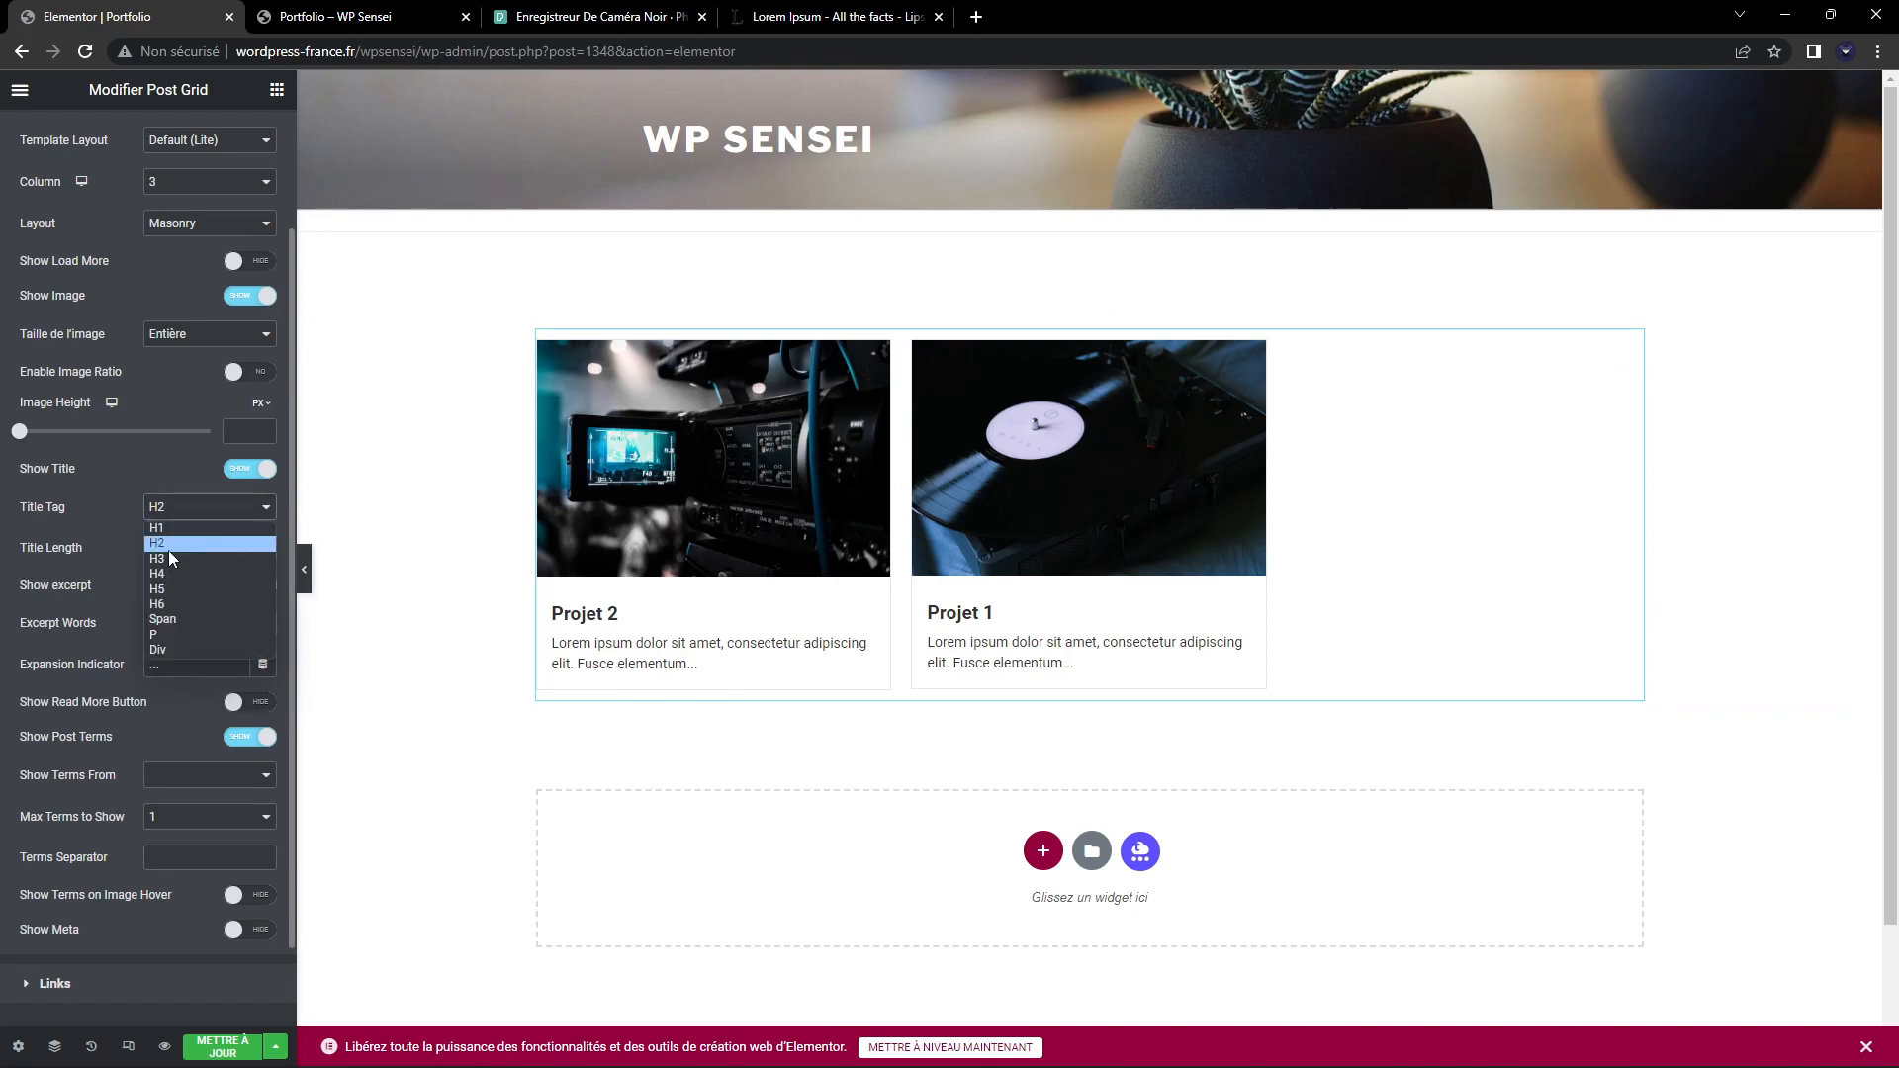
{"action": "left_click", "coordinate": [77, 570]}
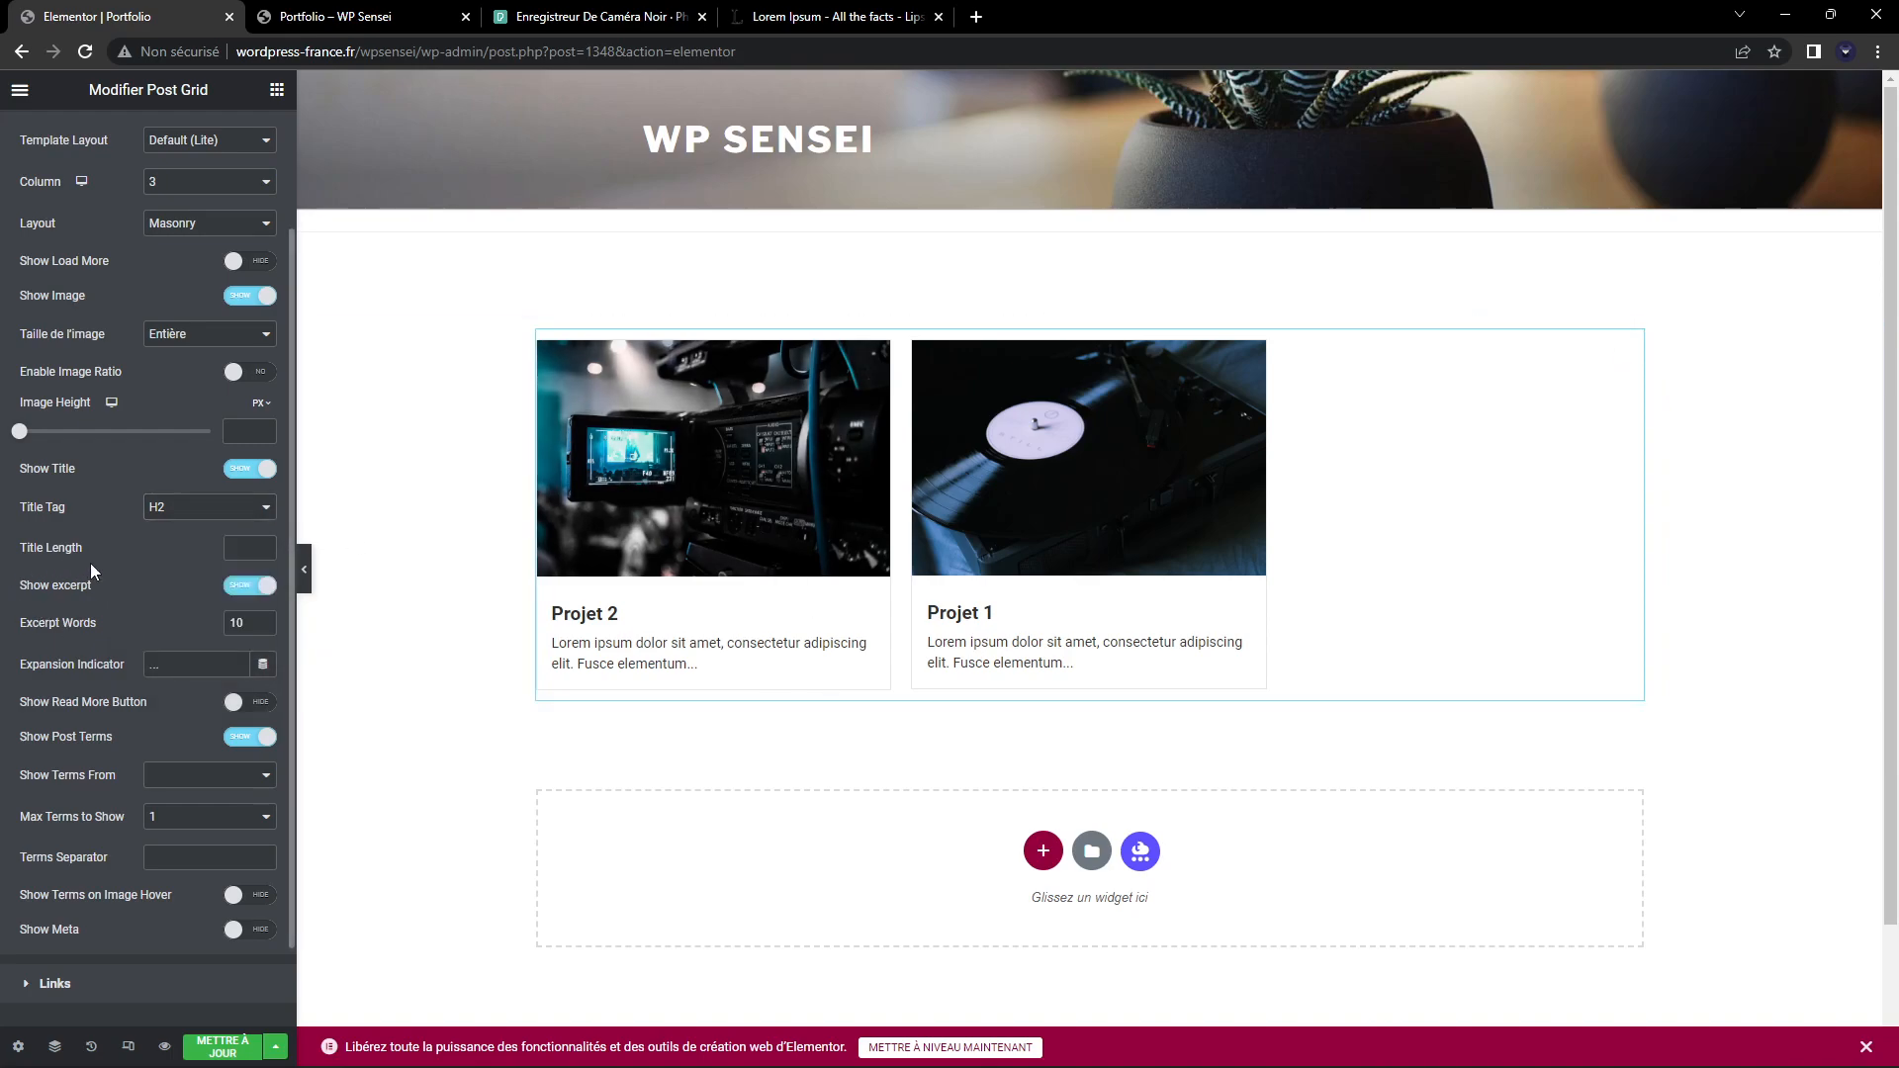
Review the Post Grid's link options for images and titles, and return to the layout settings
{"action": "scroll", "coordinate": [110, 609], "scroll_direction": "up", "scroll_amount": 1}
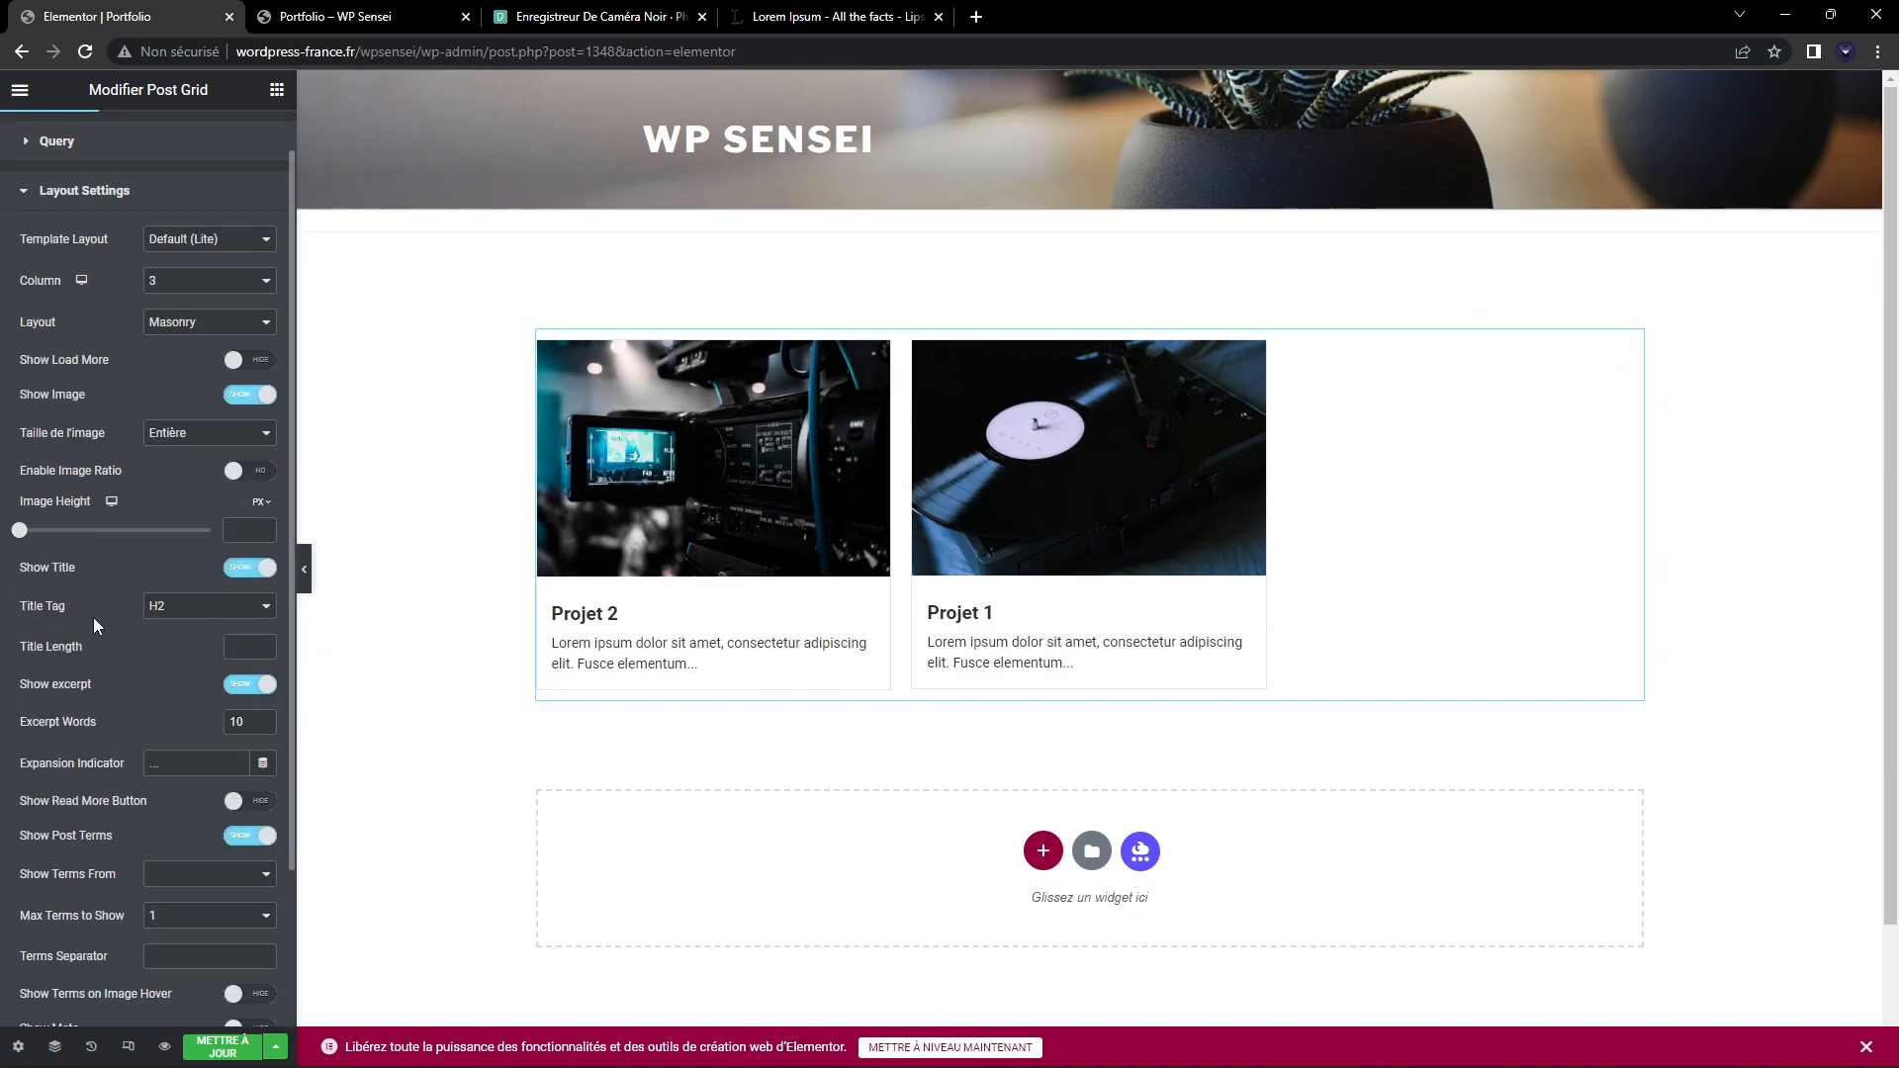
{"action": "scroll", "coordinate": [92, 598], "scroll_direction": "down", "scroll_amount": 2}
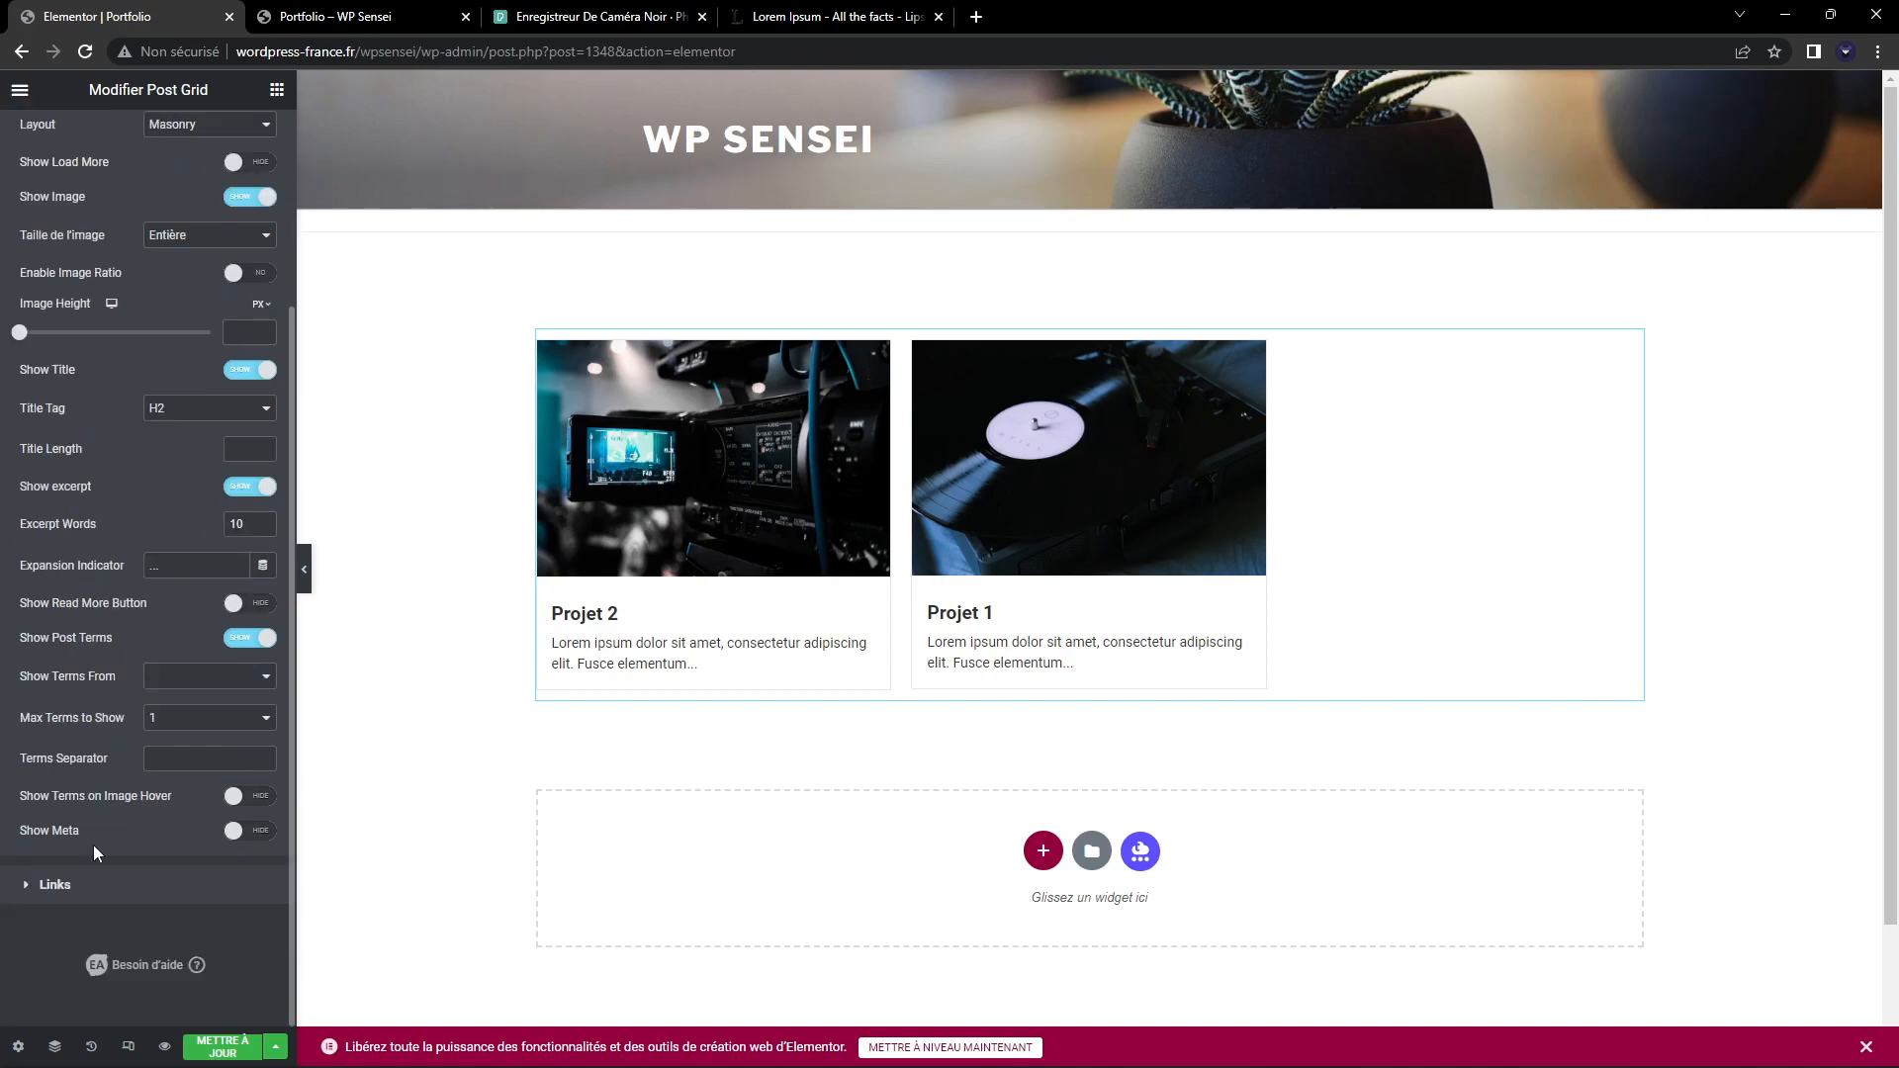
{"action": "left_click", "coordinate": [93, 890]}
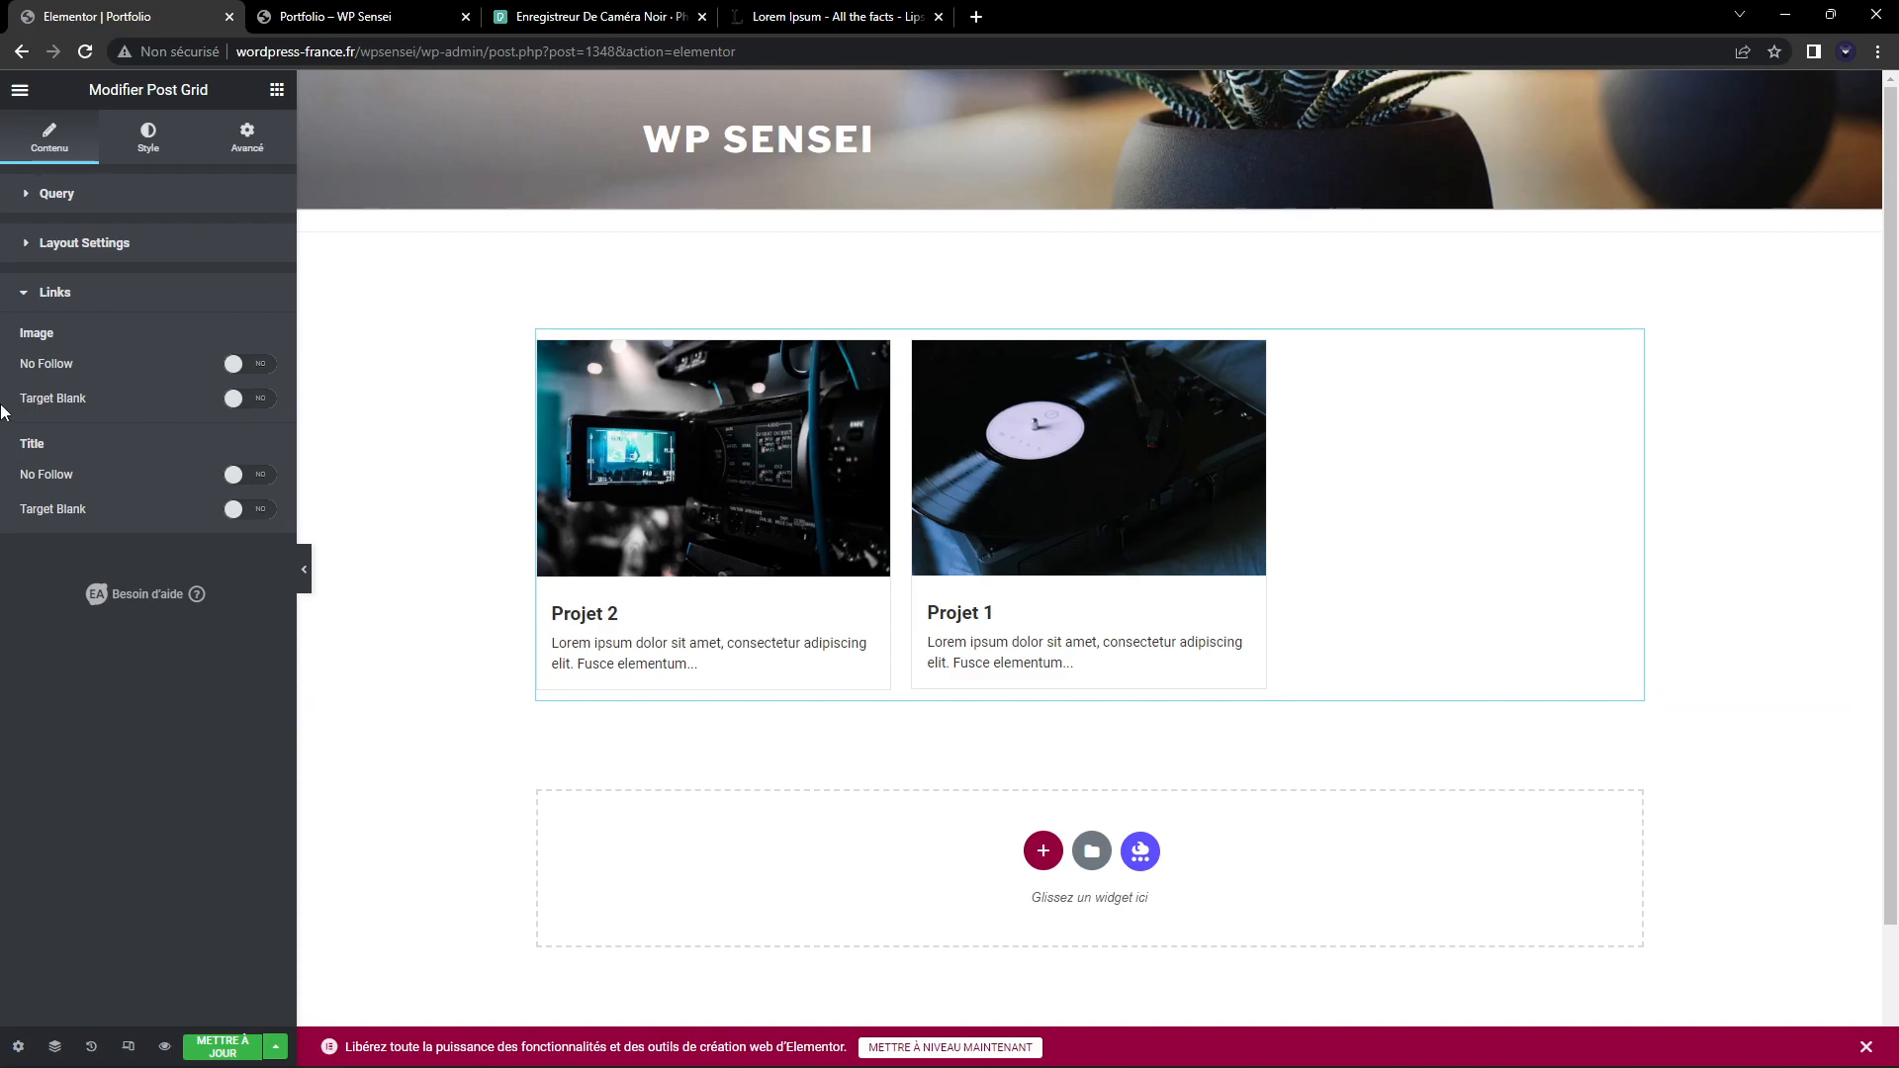
{"action": "left_click", "coordinate": [127, 242]}
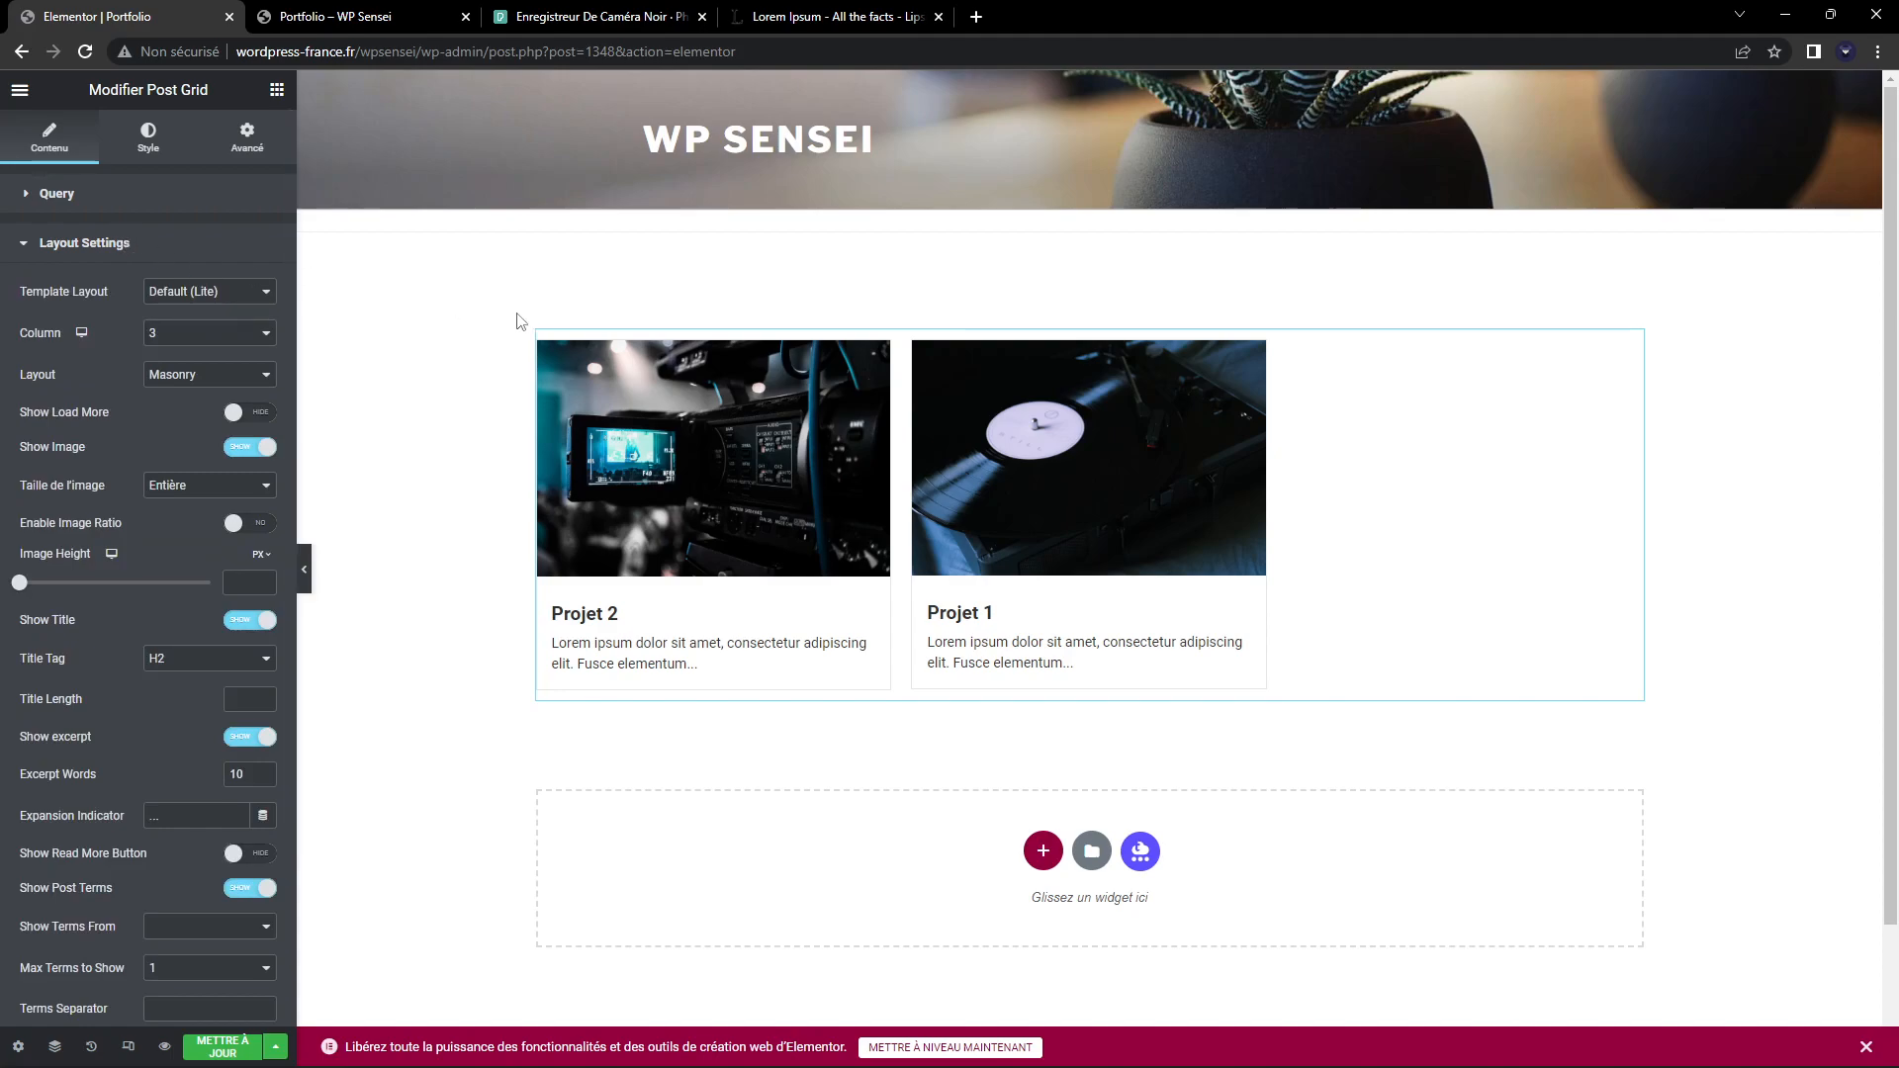
Set the Post Grid's overall style to Style Two
{"action": "left_click", "coordinate": [148, 137]}
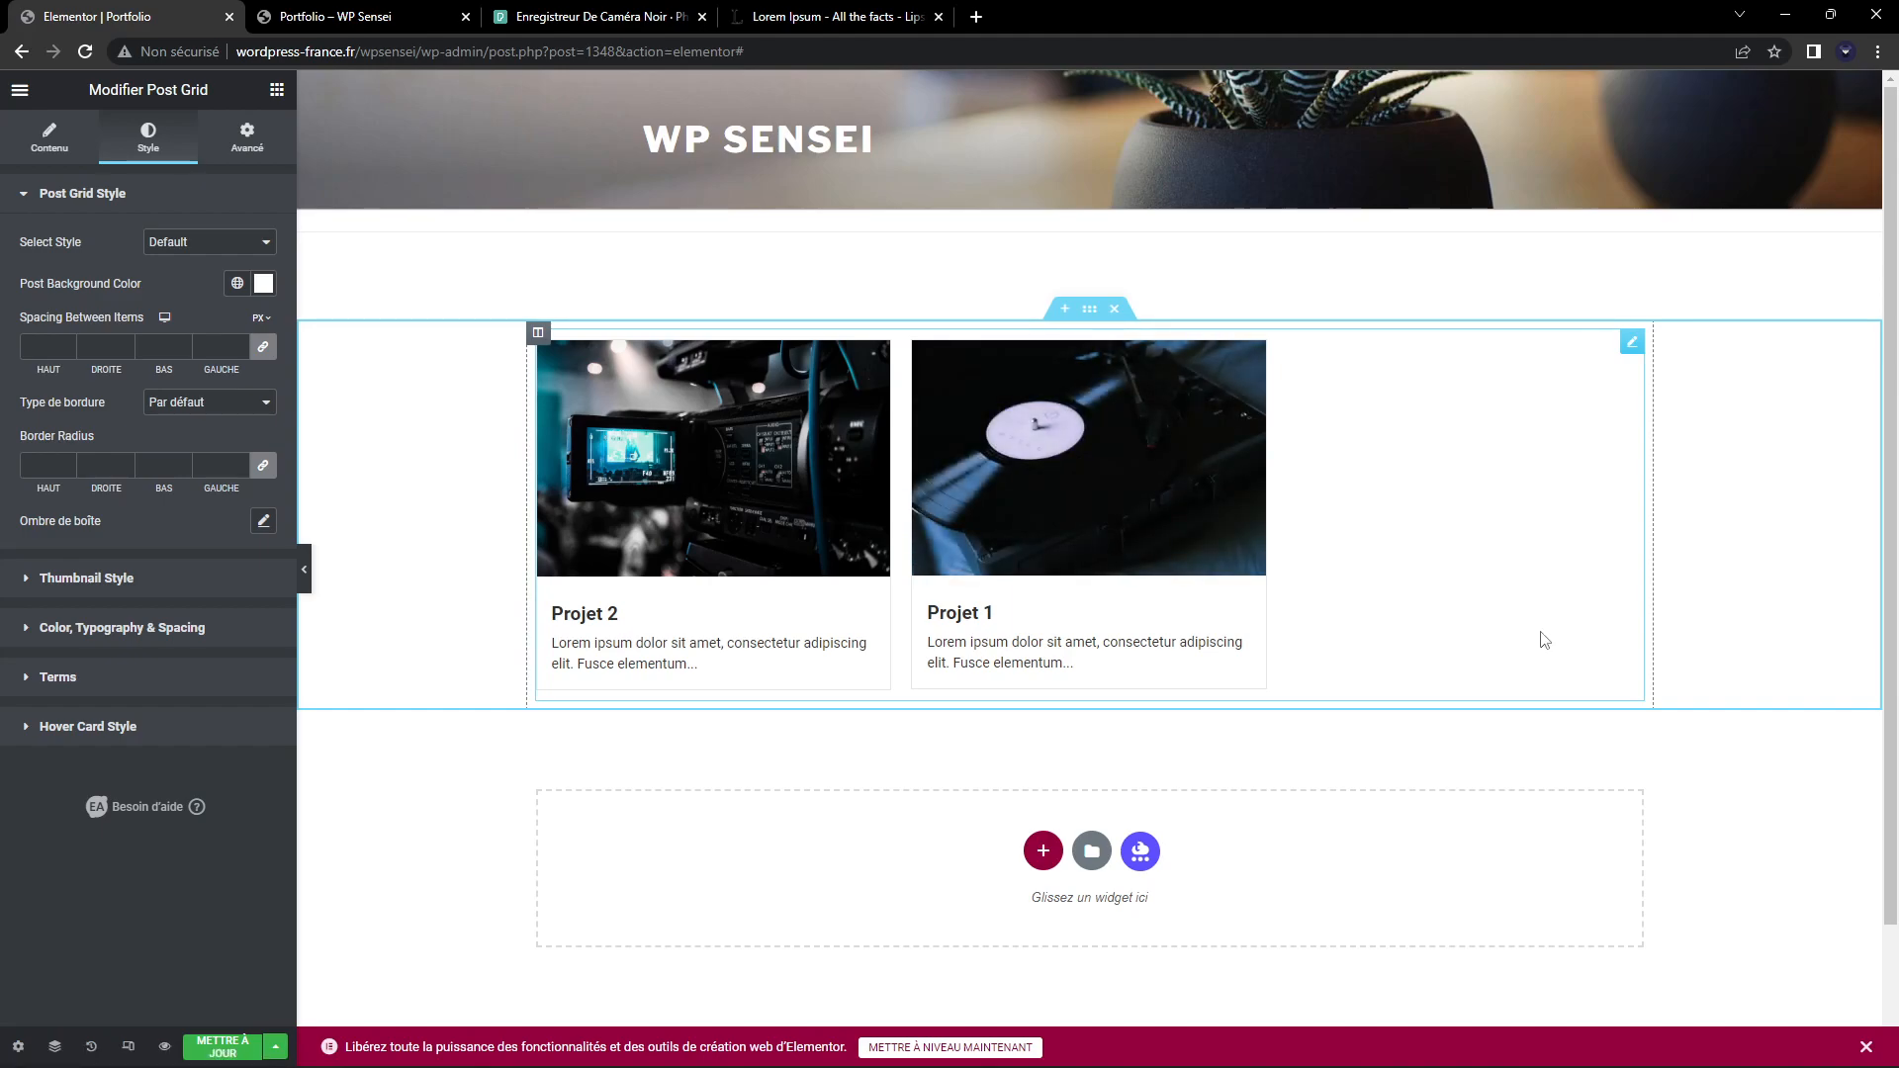
{"action": "left_click", "coordinate": [164, 242]}
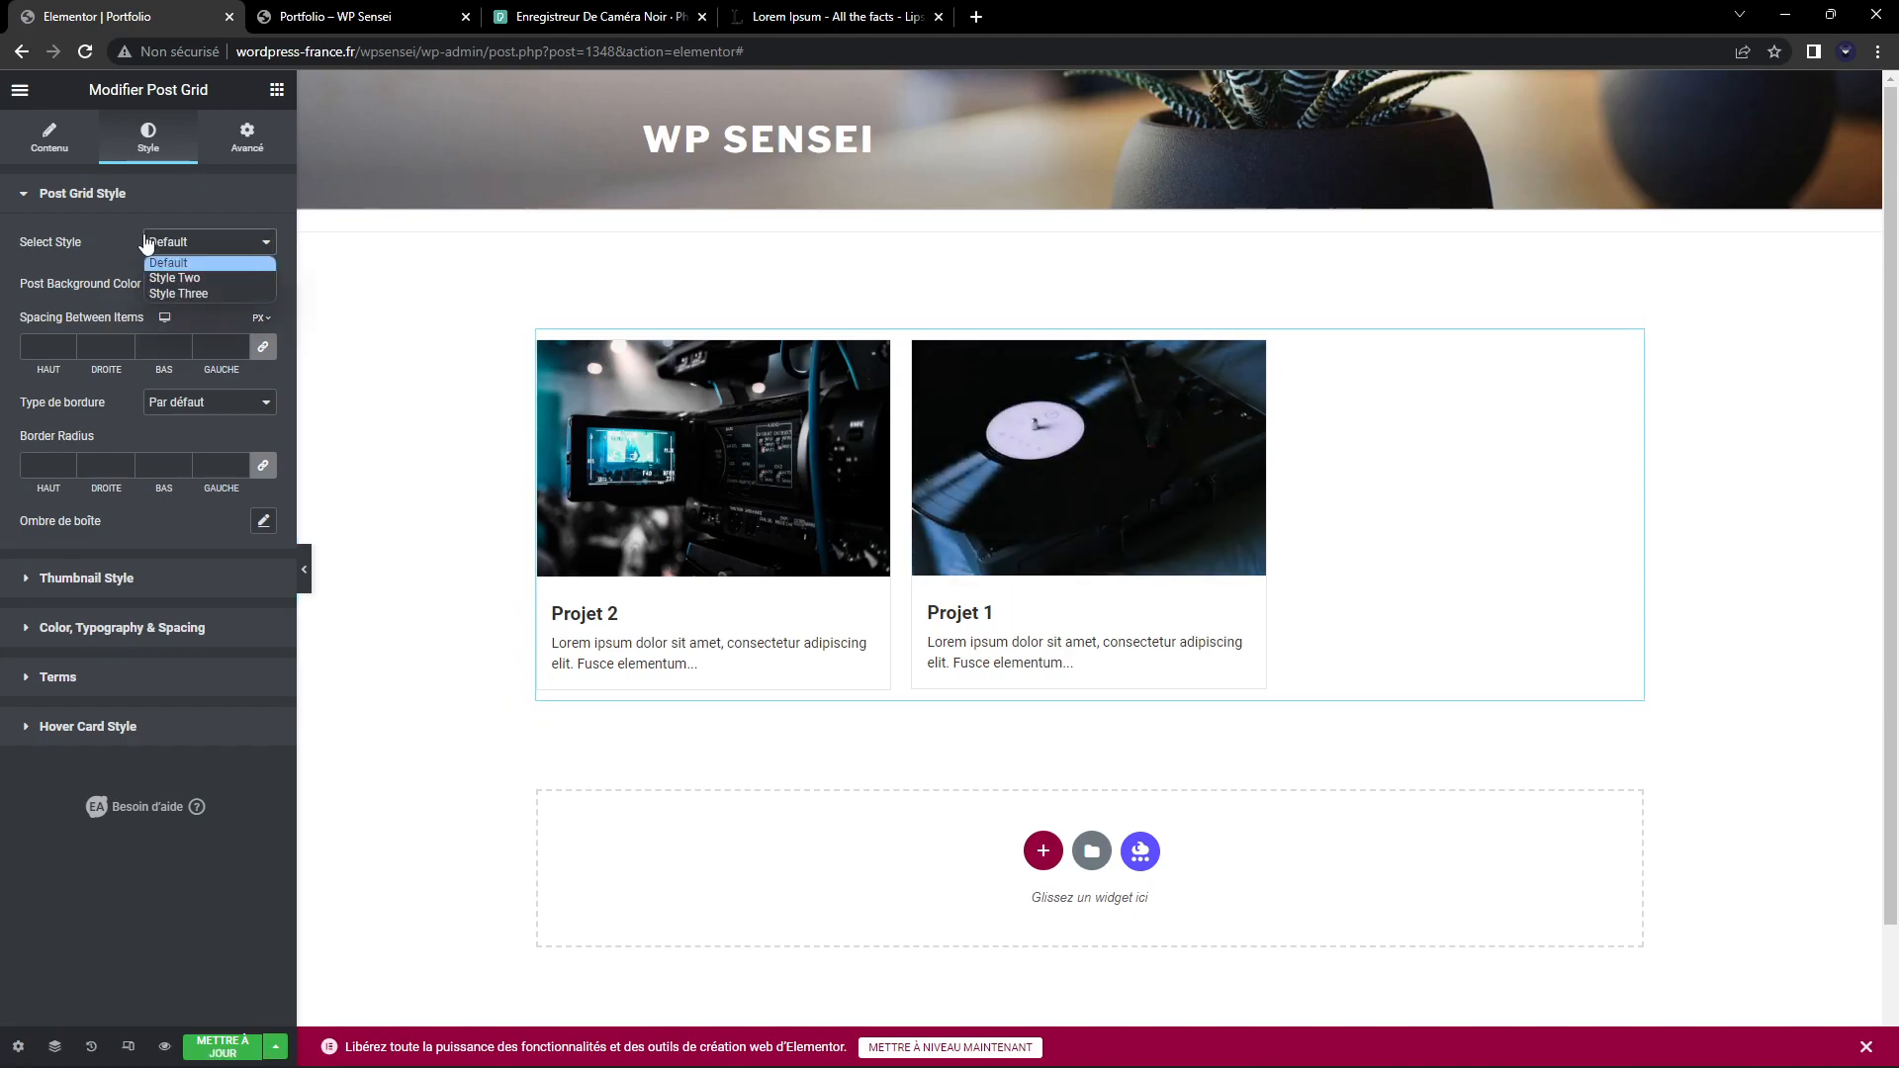
{"action": "left_click", "coordinate": [185, 282]}
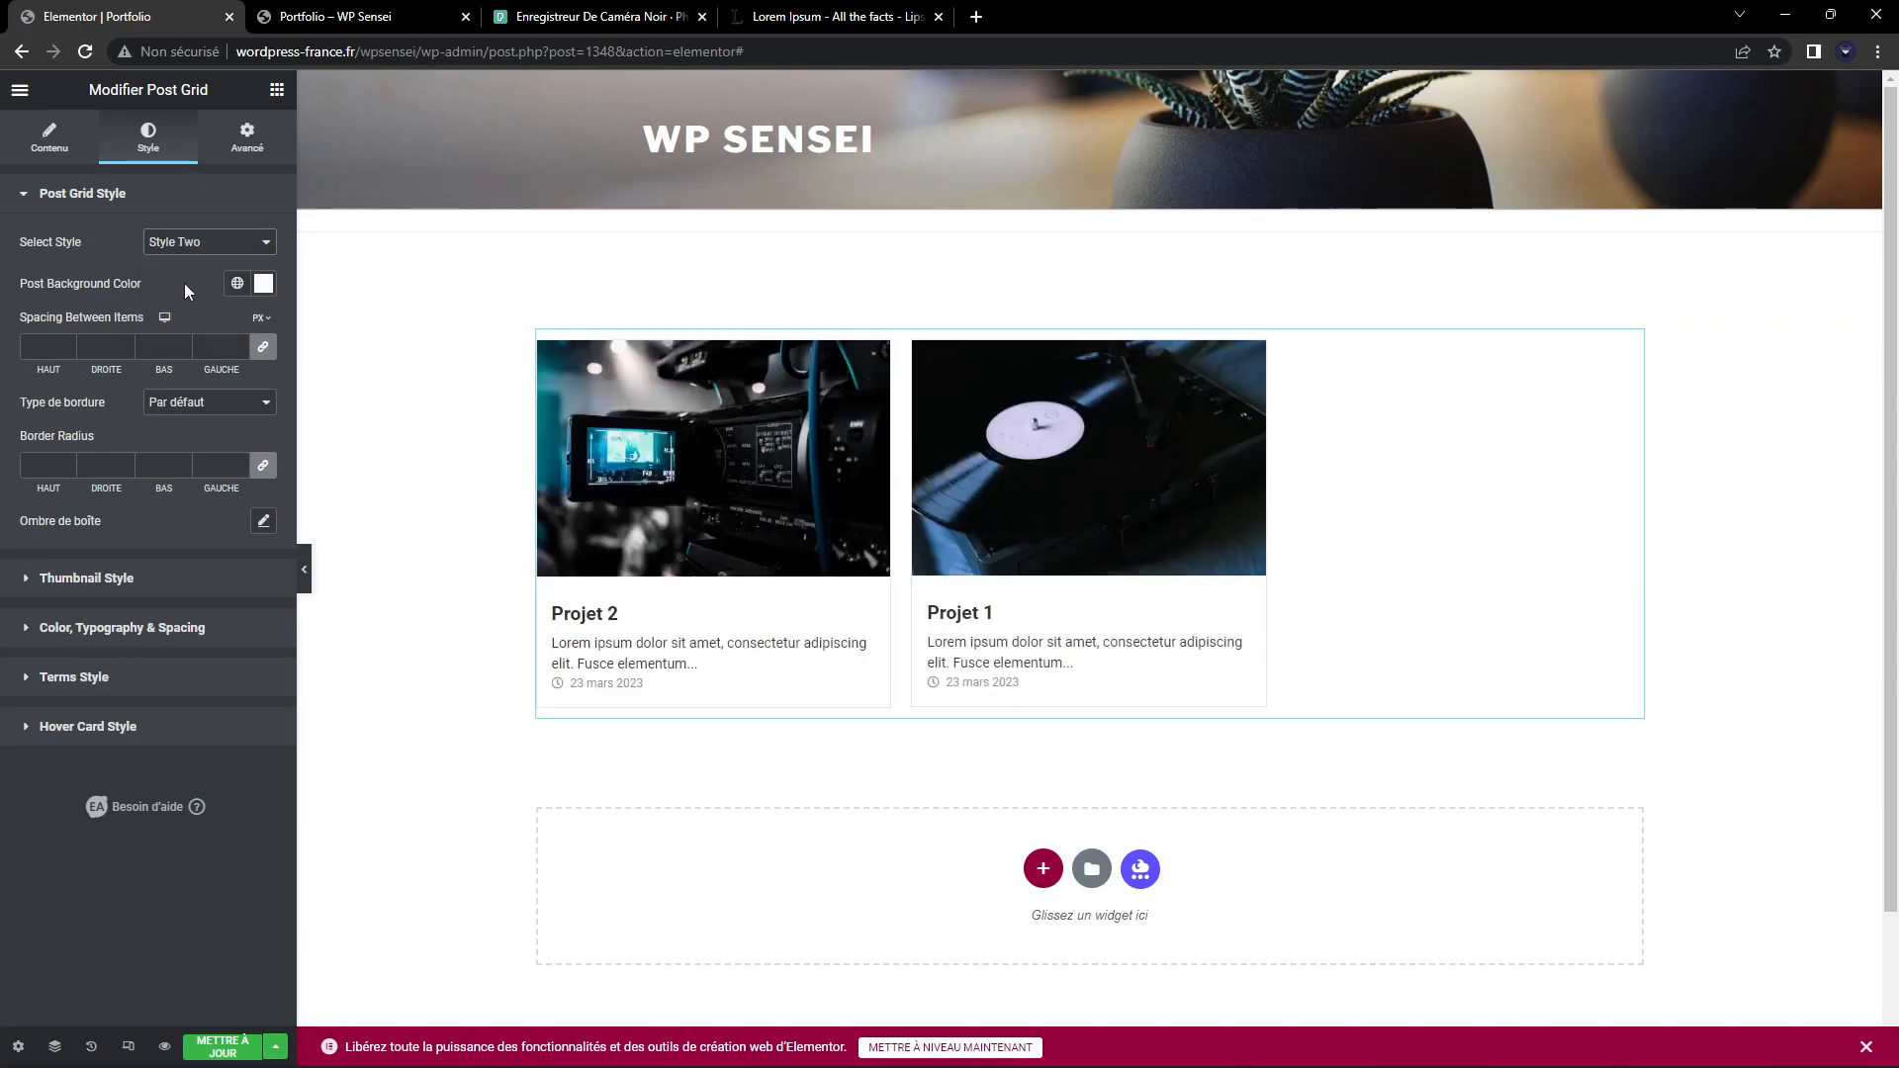
Try Style Three for the Post Grid and return it to Style Two
{"action": "left_click", "coordinate": [238, 249]}
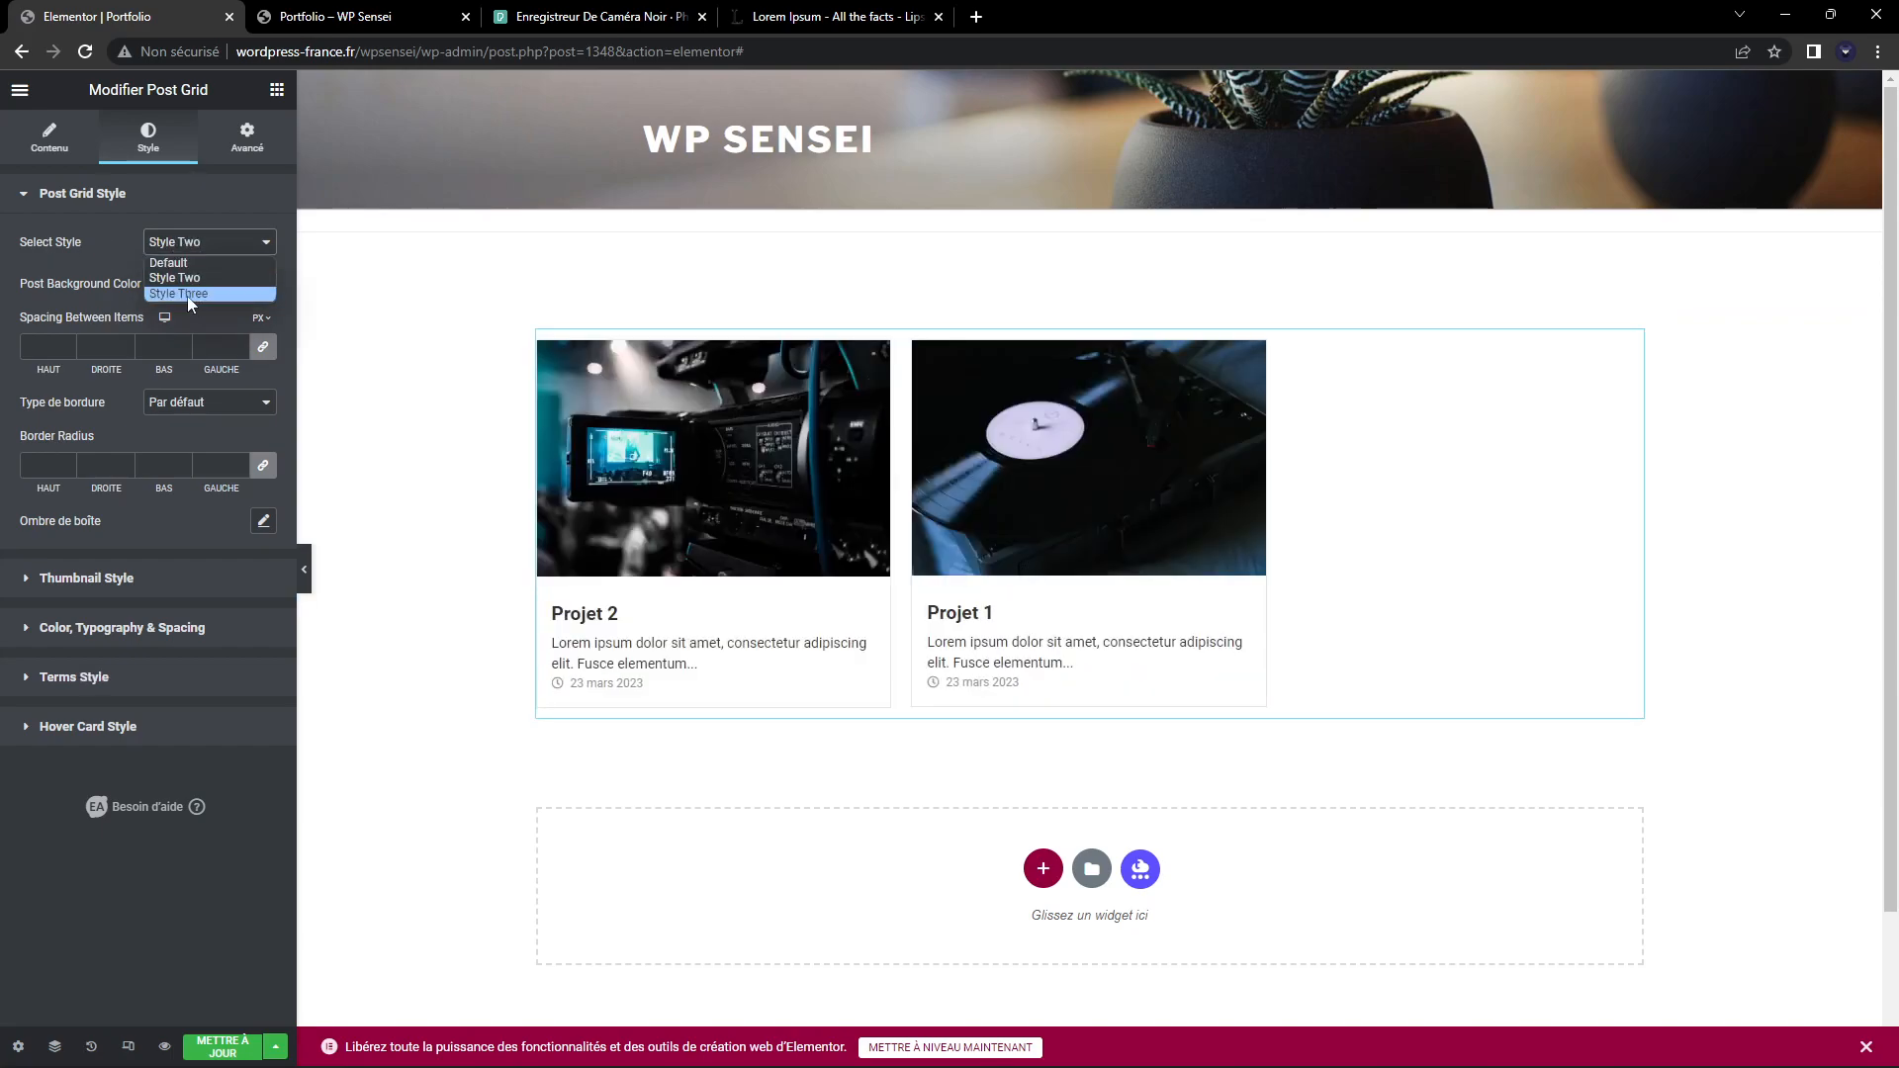
{"action": "left_click", "coordinate": [188, 295]}
{"action": "left_click", "coordinate": [198, 244]}
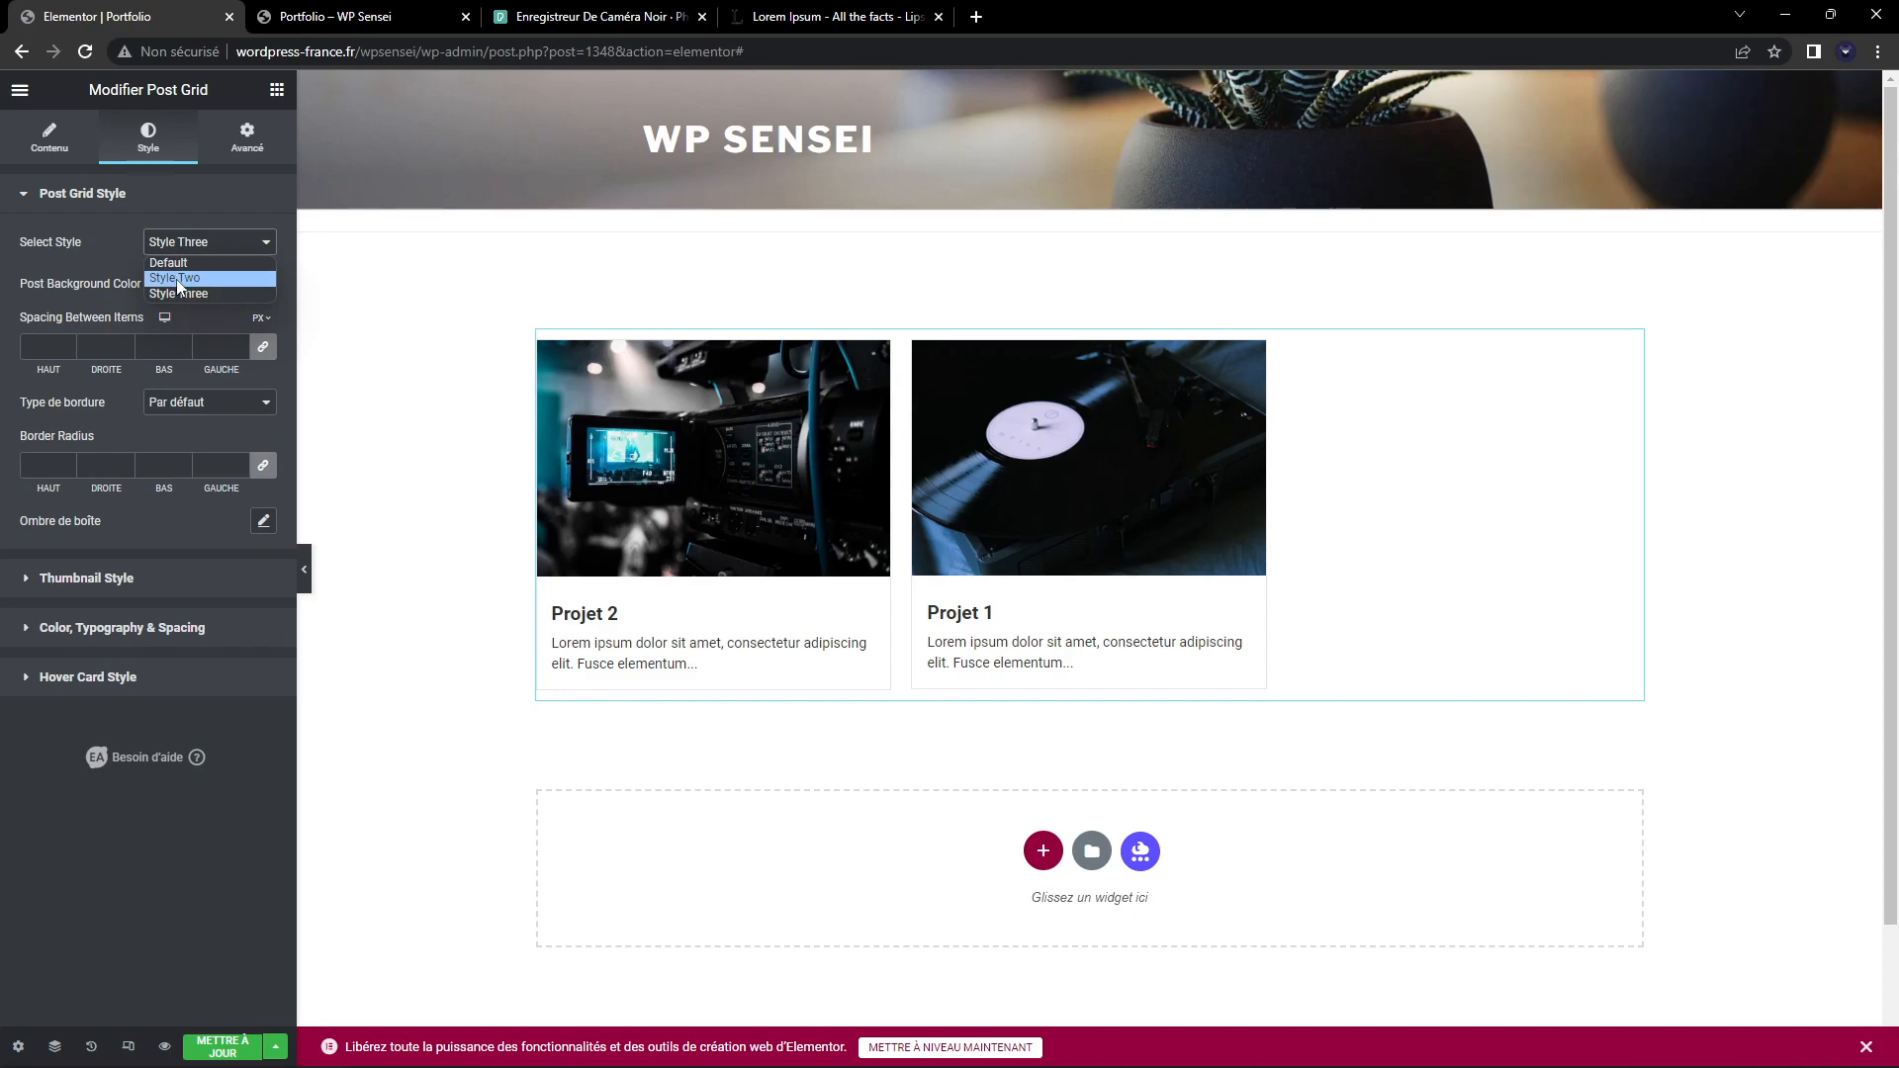
{"action": "left_click", "coordinate": [179, 280]}
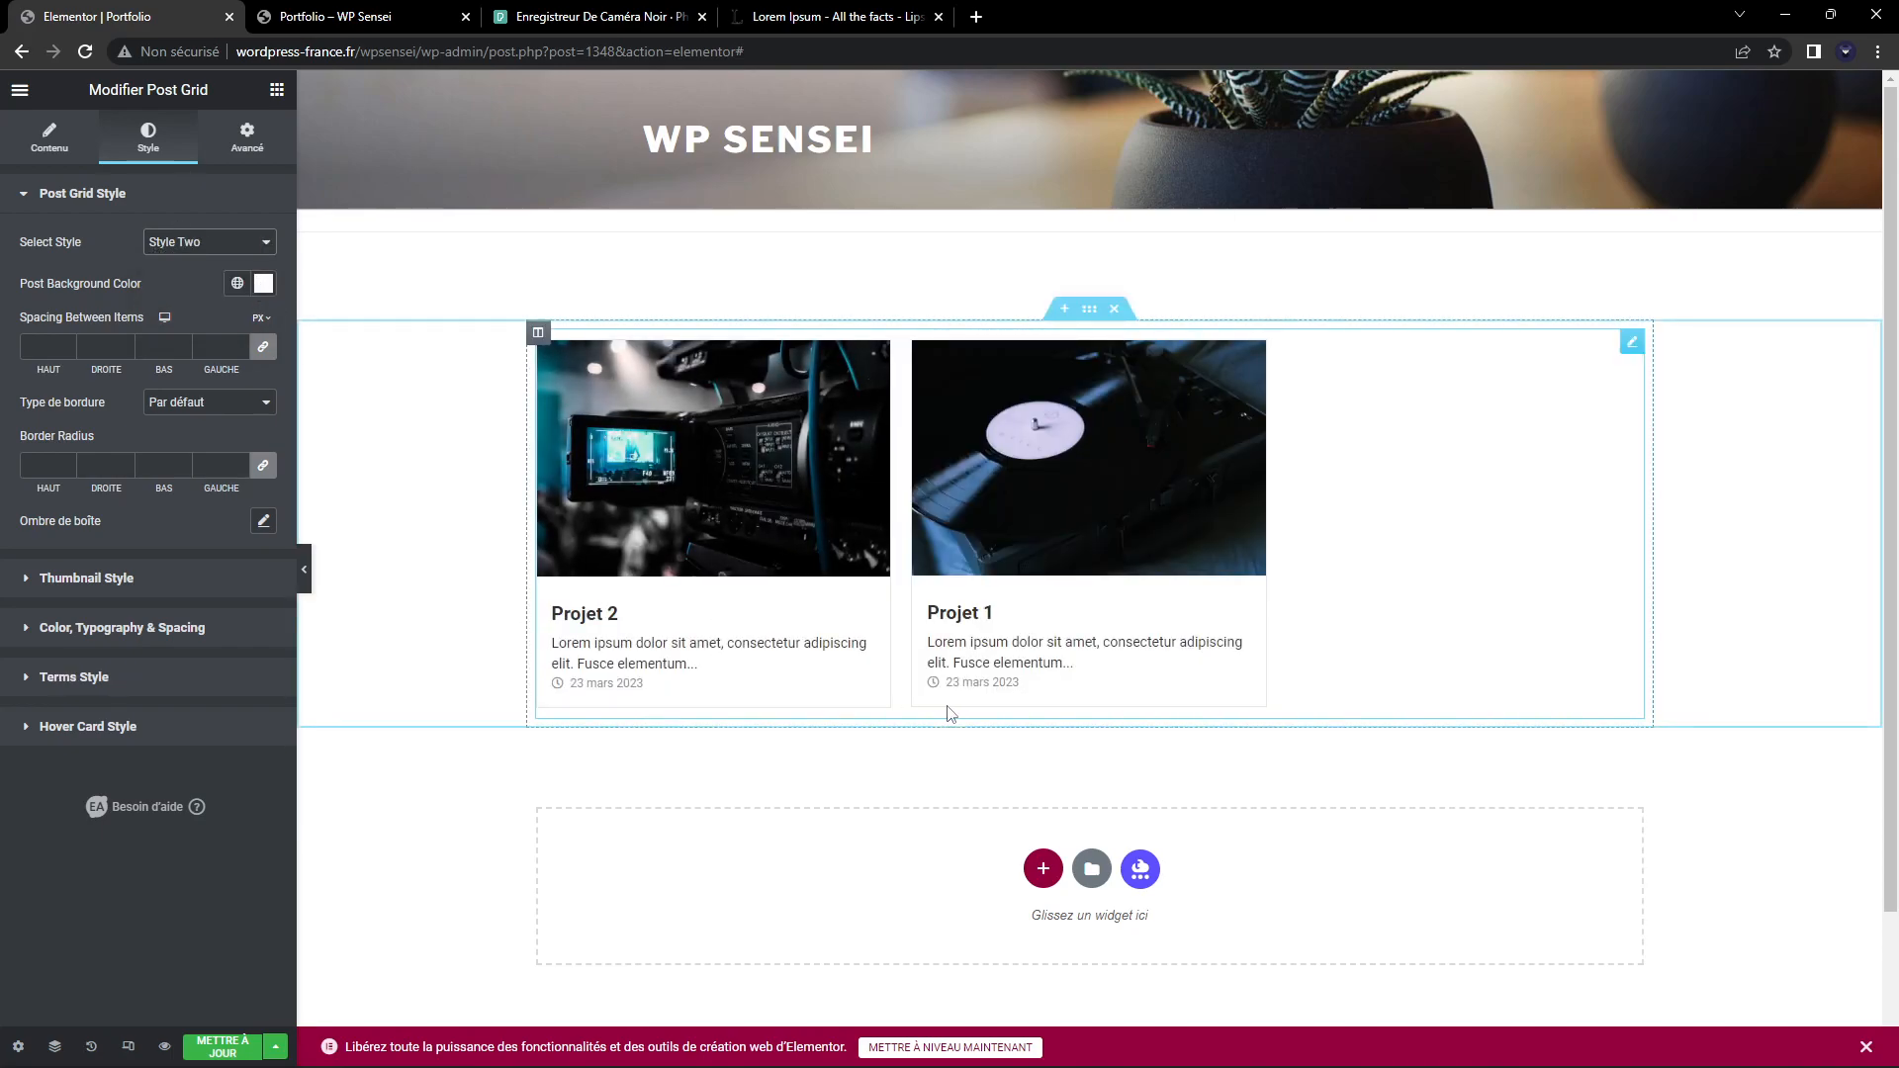
{"action": "left_click", "coordinate": [49, 137]}
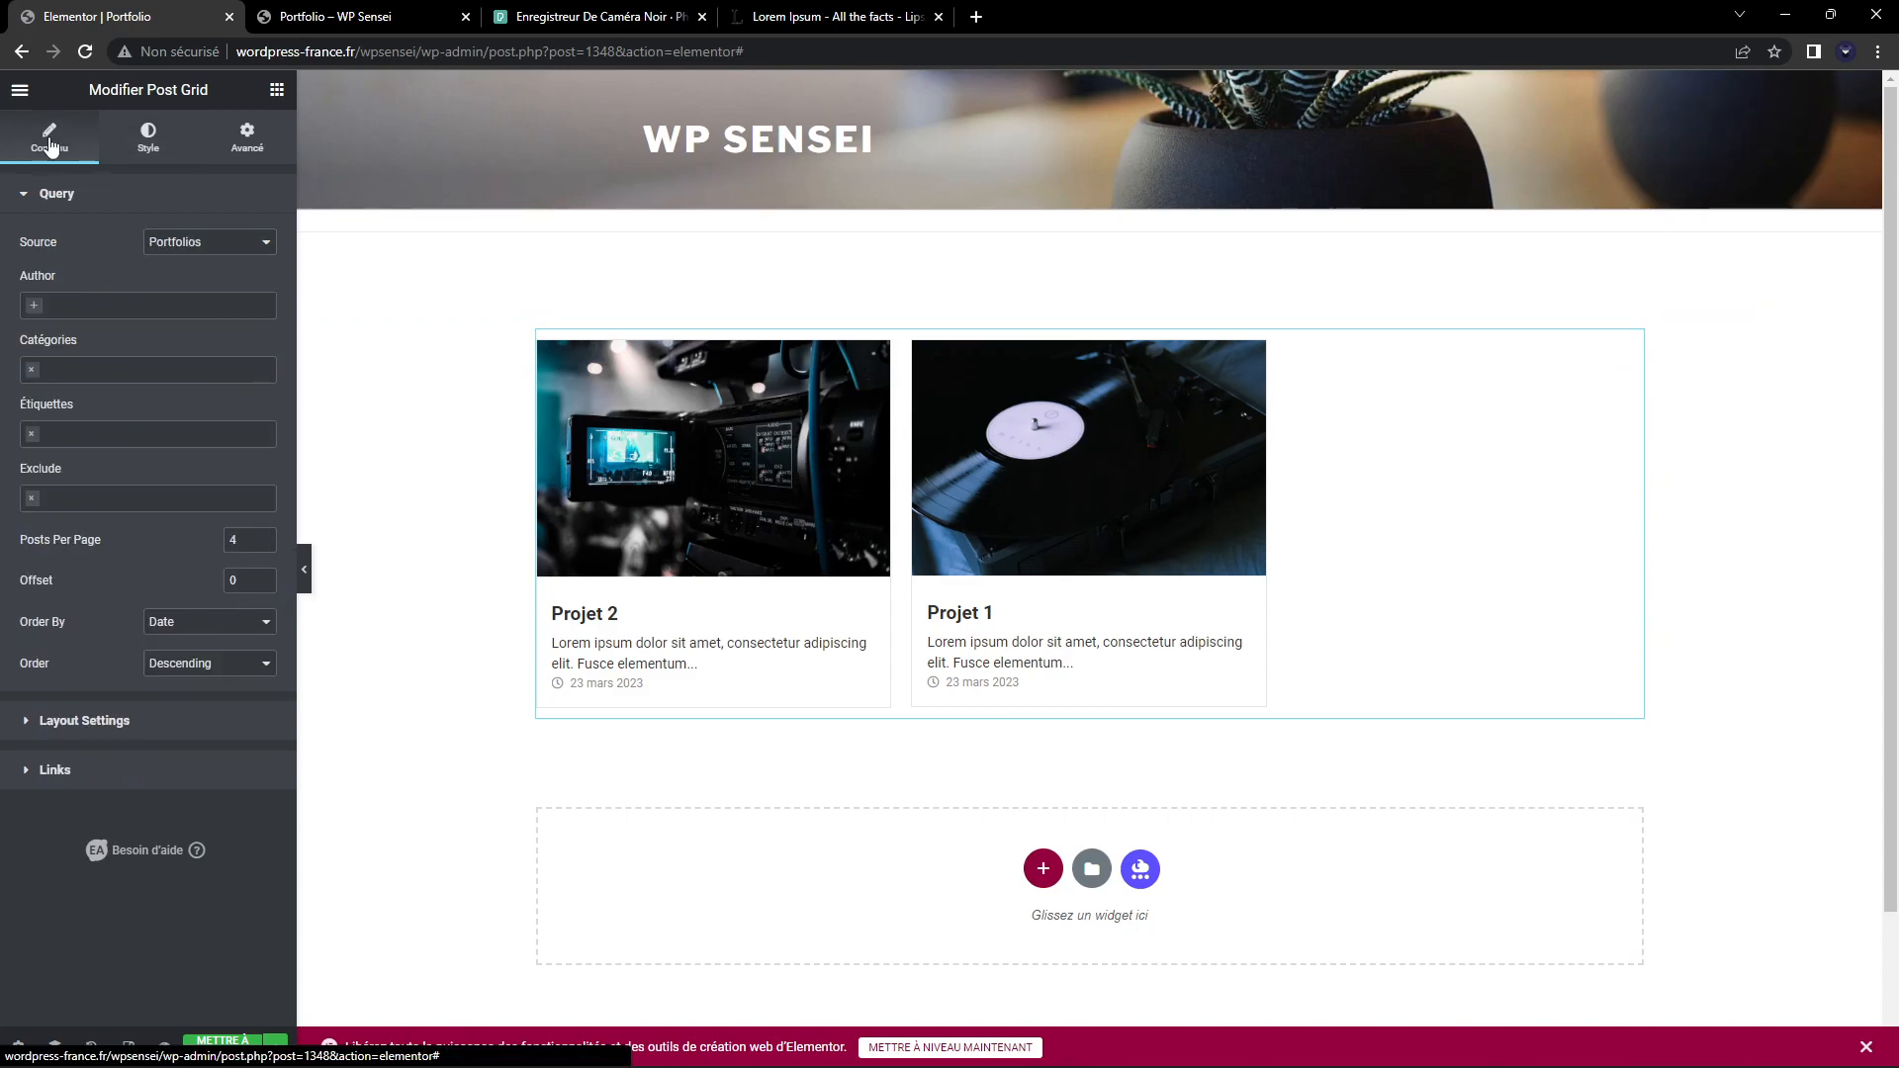
{"action": "left_click", "coordinate": [148, 136]}
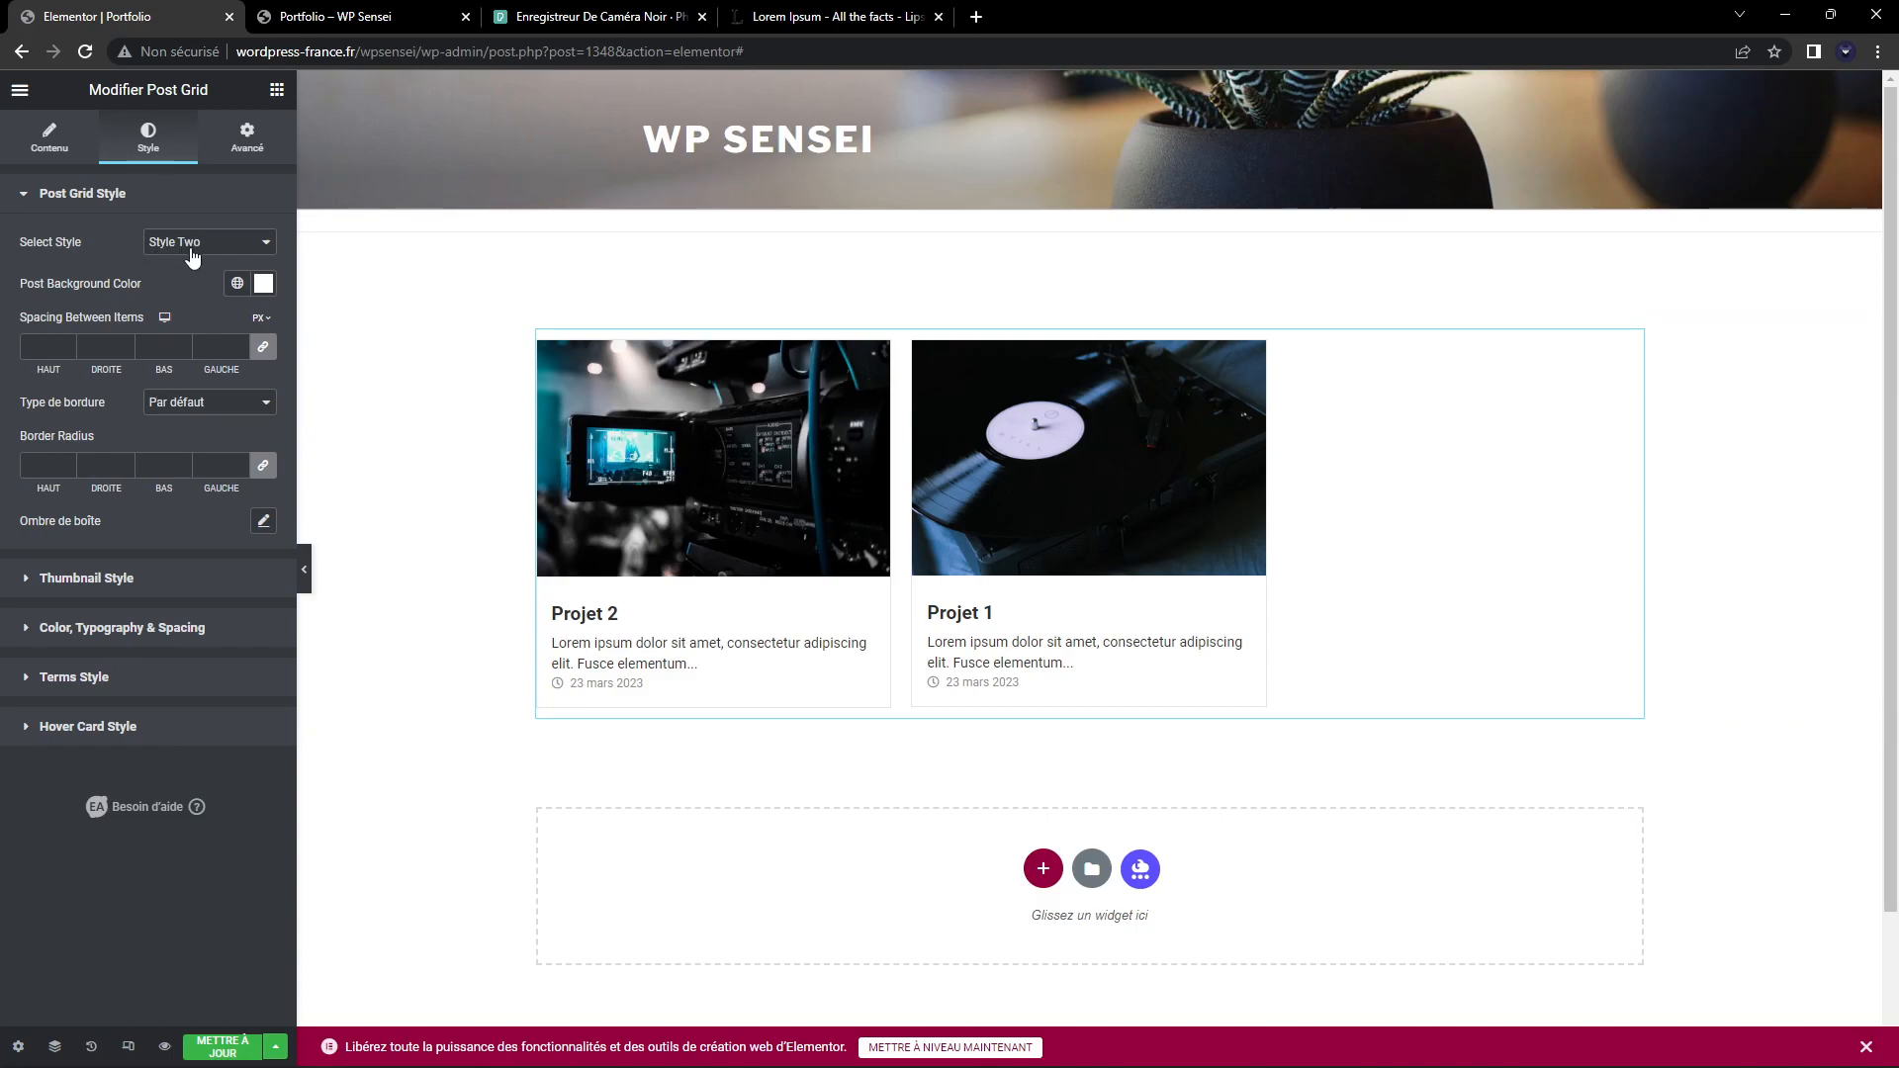
Center the Post Grid's titles and set their hover color to dark red #7C2323
{"action": "left_click", "coordinate": [112, 589]}
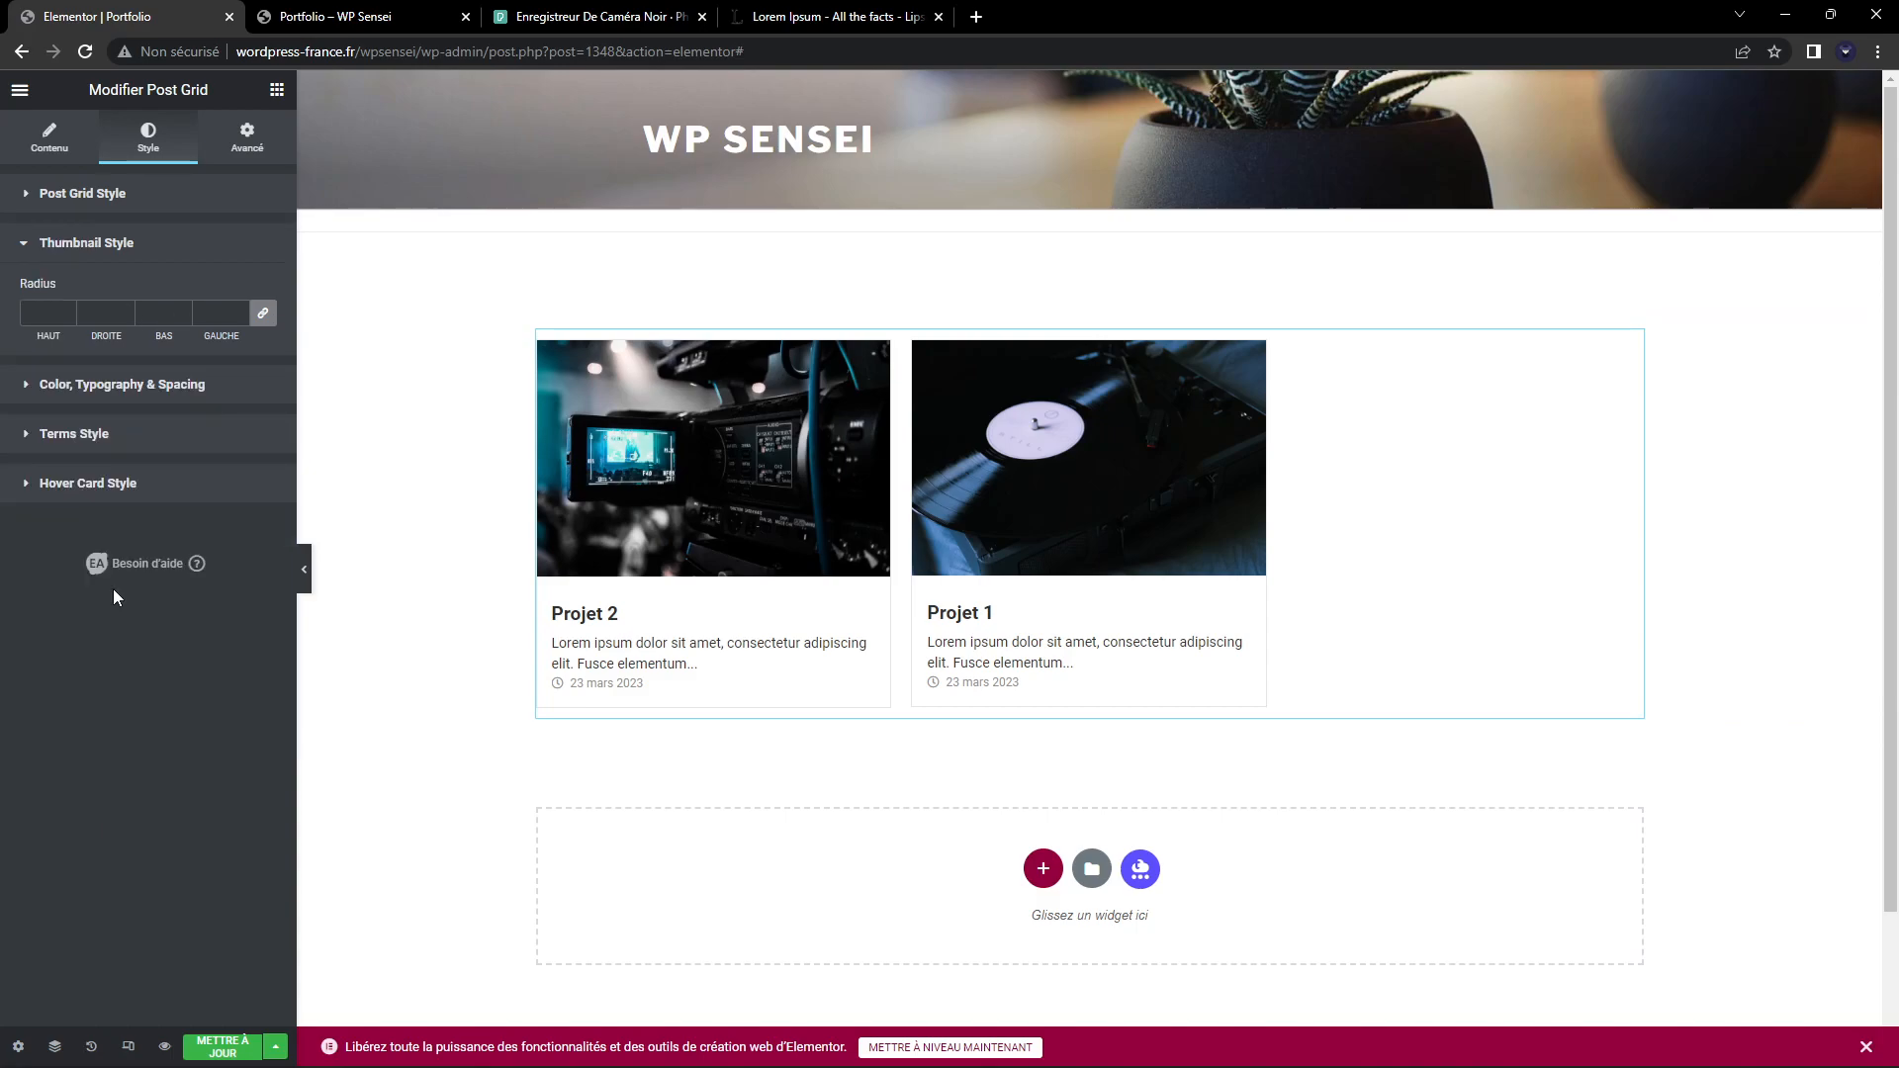
{"action": "left_click", "coordinate": [178, 388]}
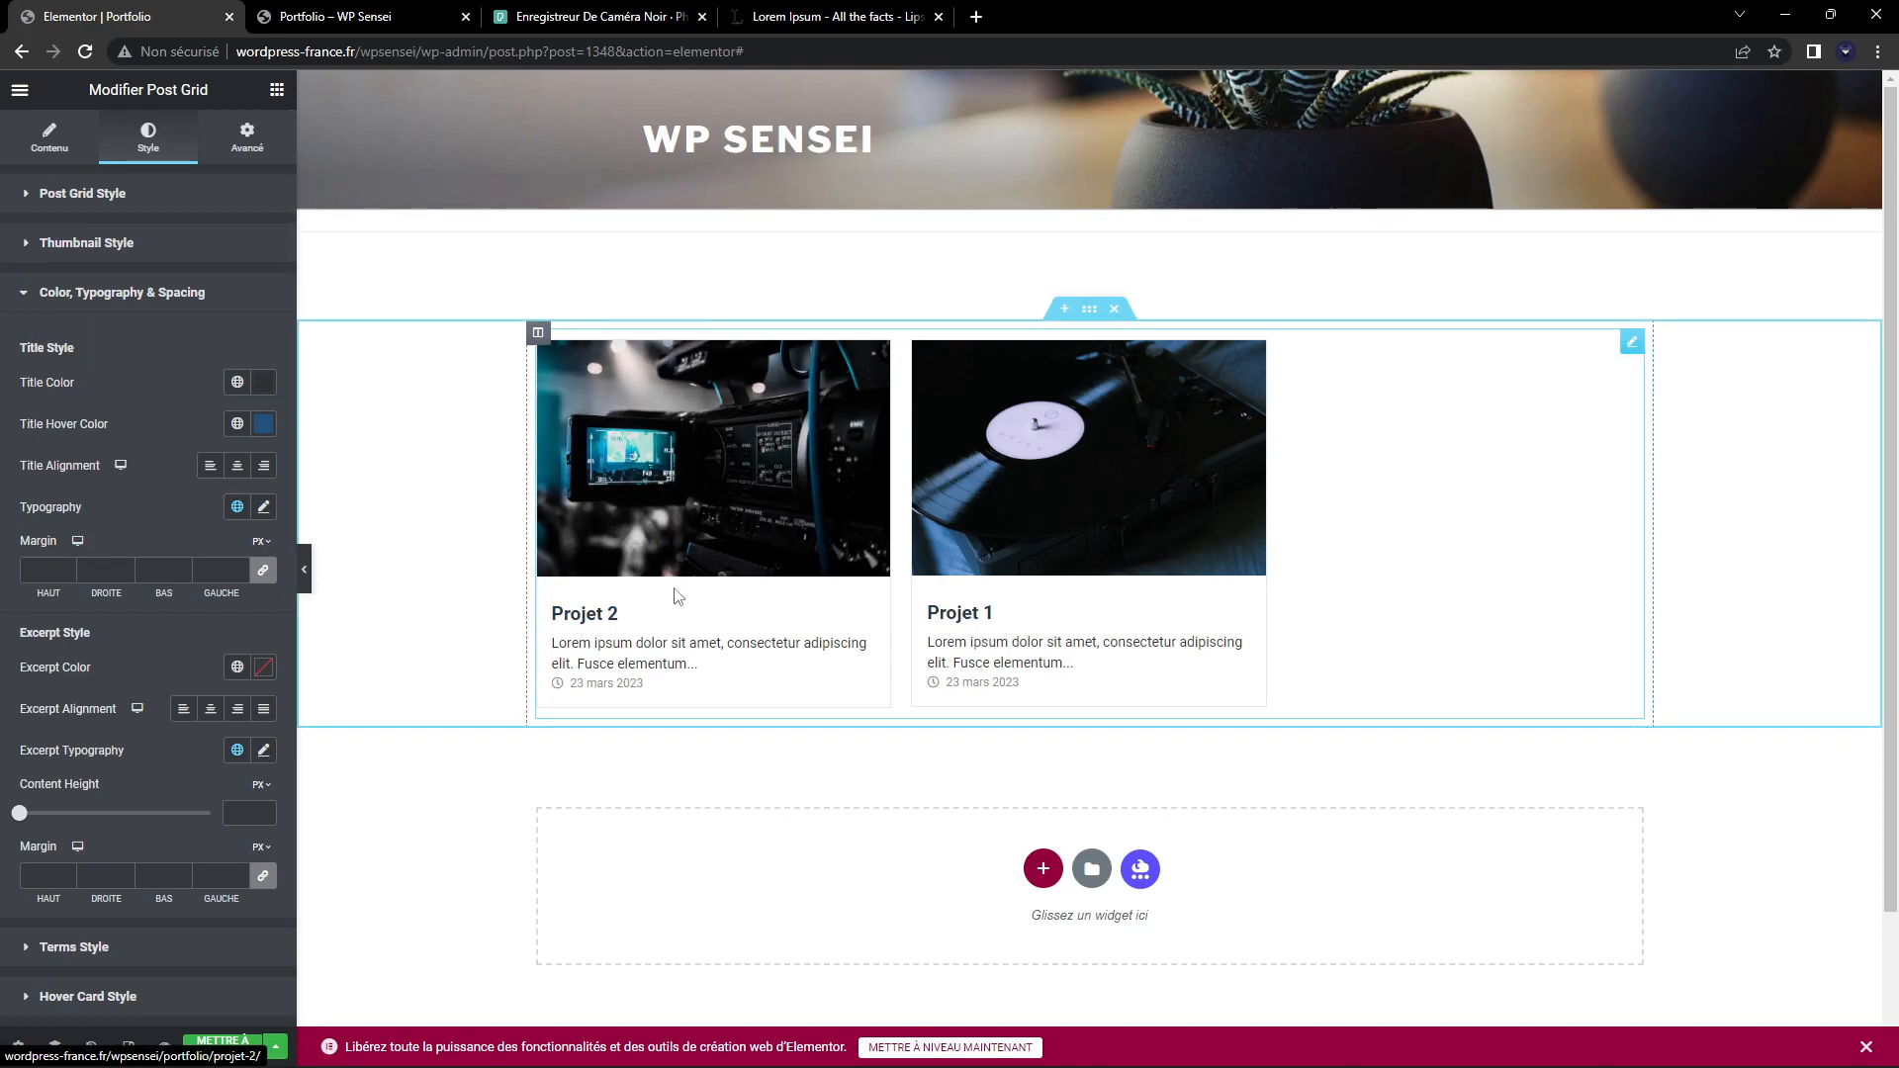
{"action": "left_click", "coordinate": [237, 465]}
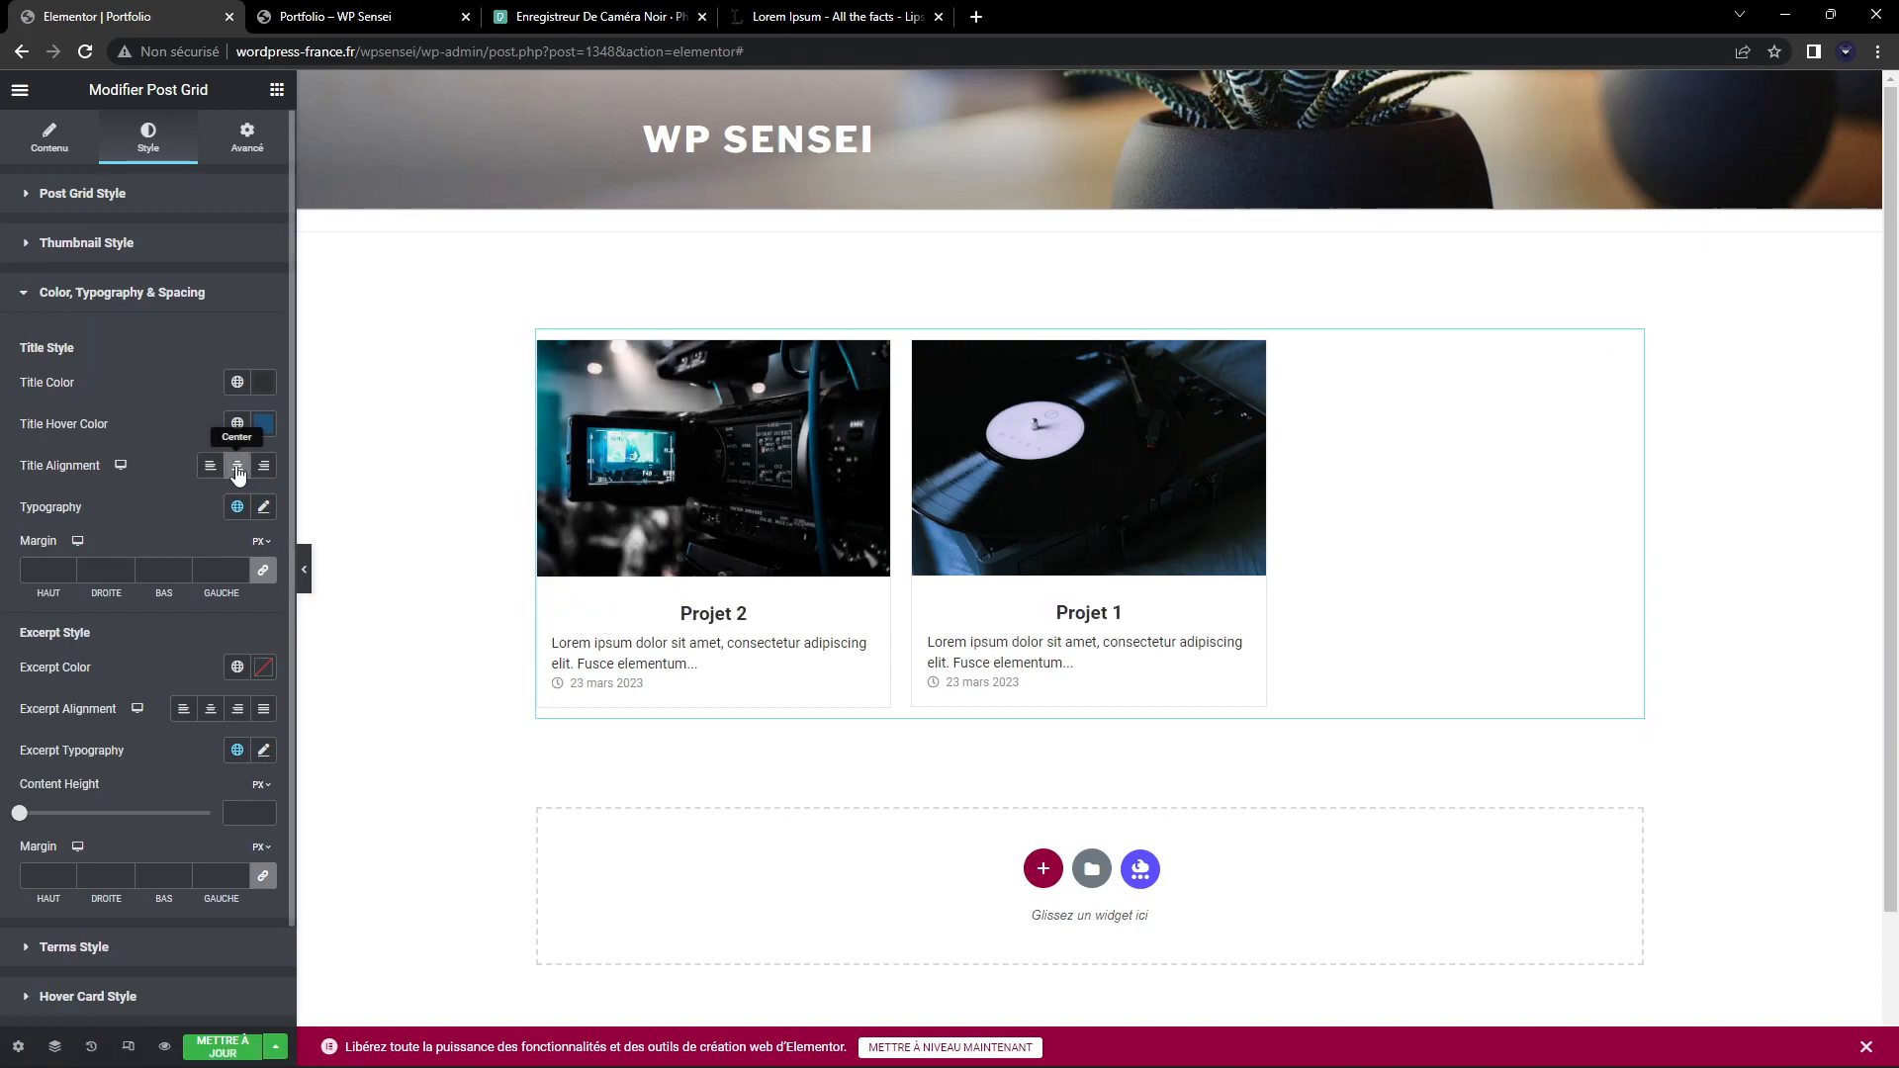
{"action": "left_click", "coordinate": [263, 423]}
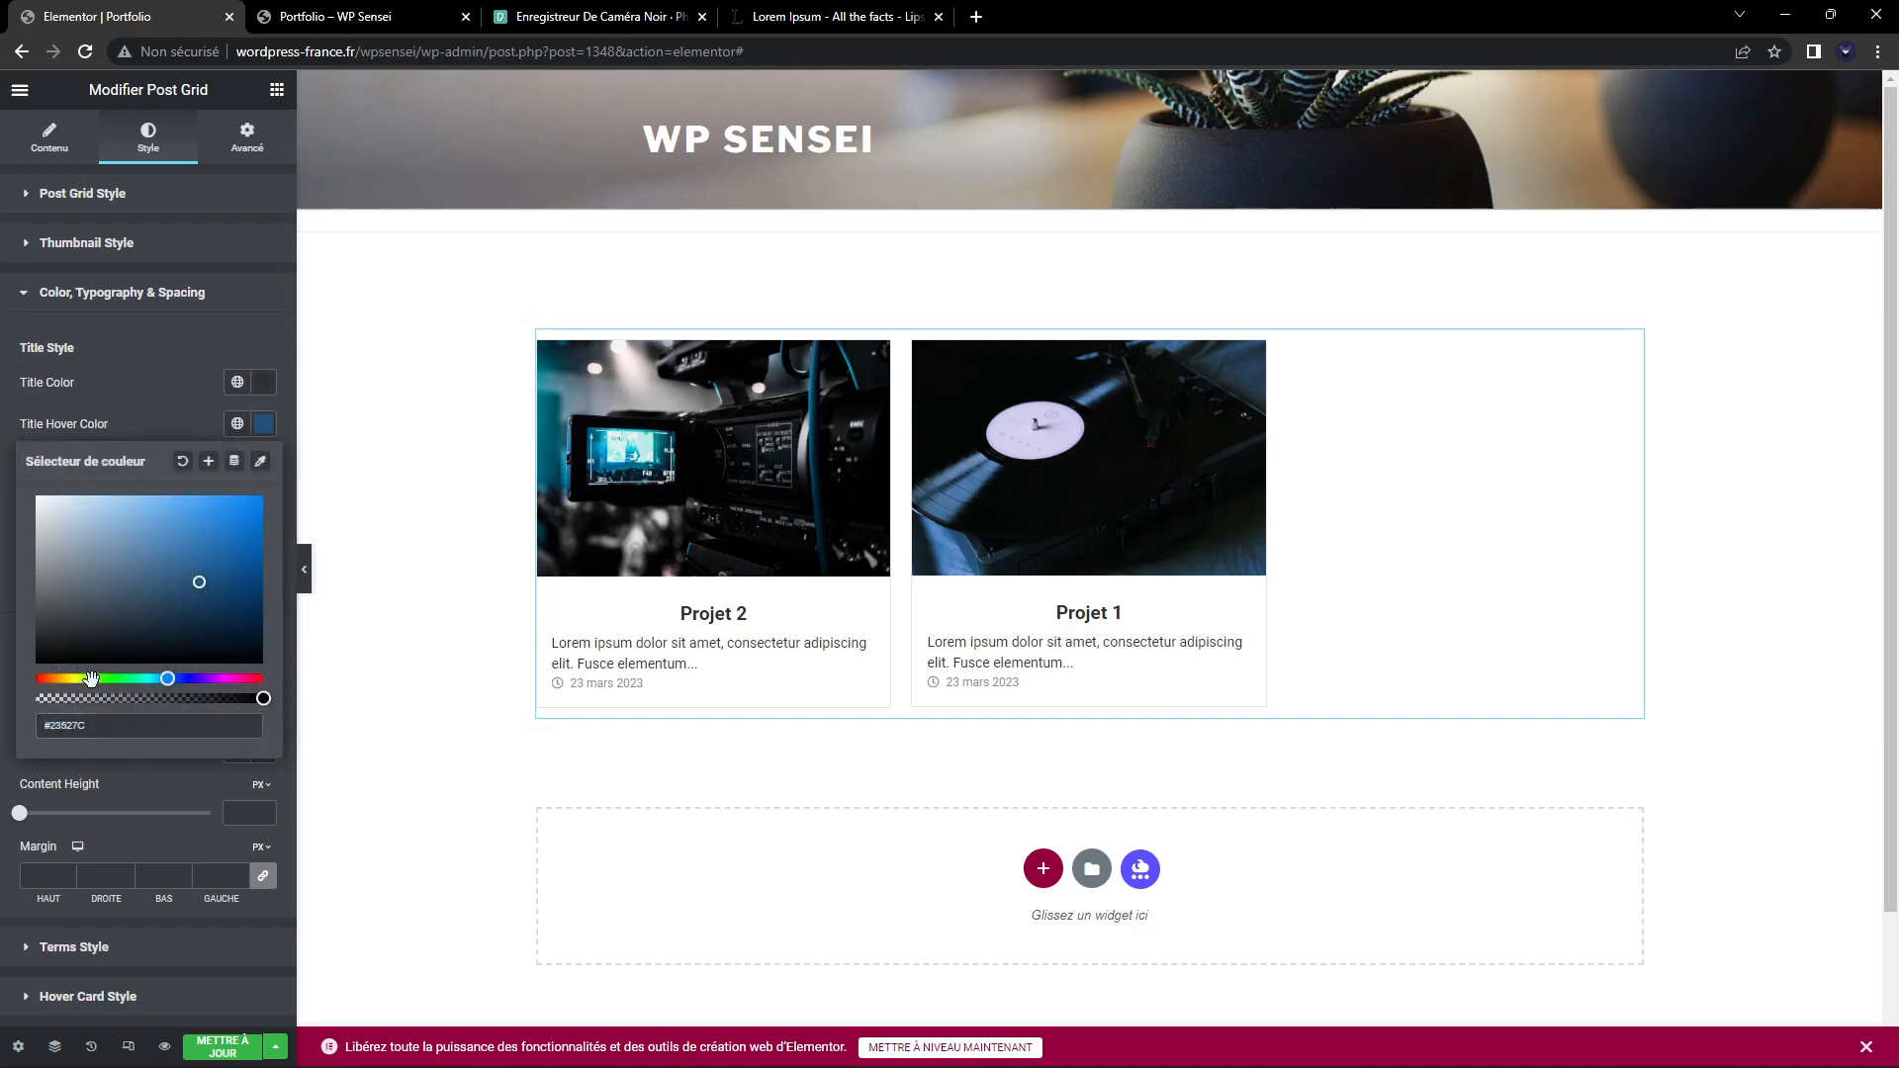
{"action": "left_click", "coordinate": [35, 679]}
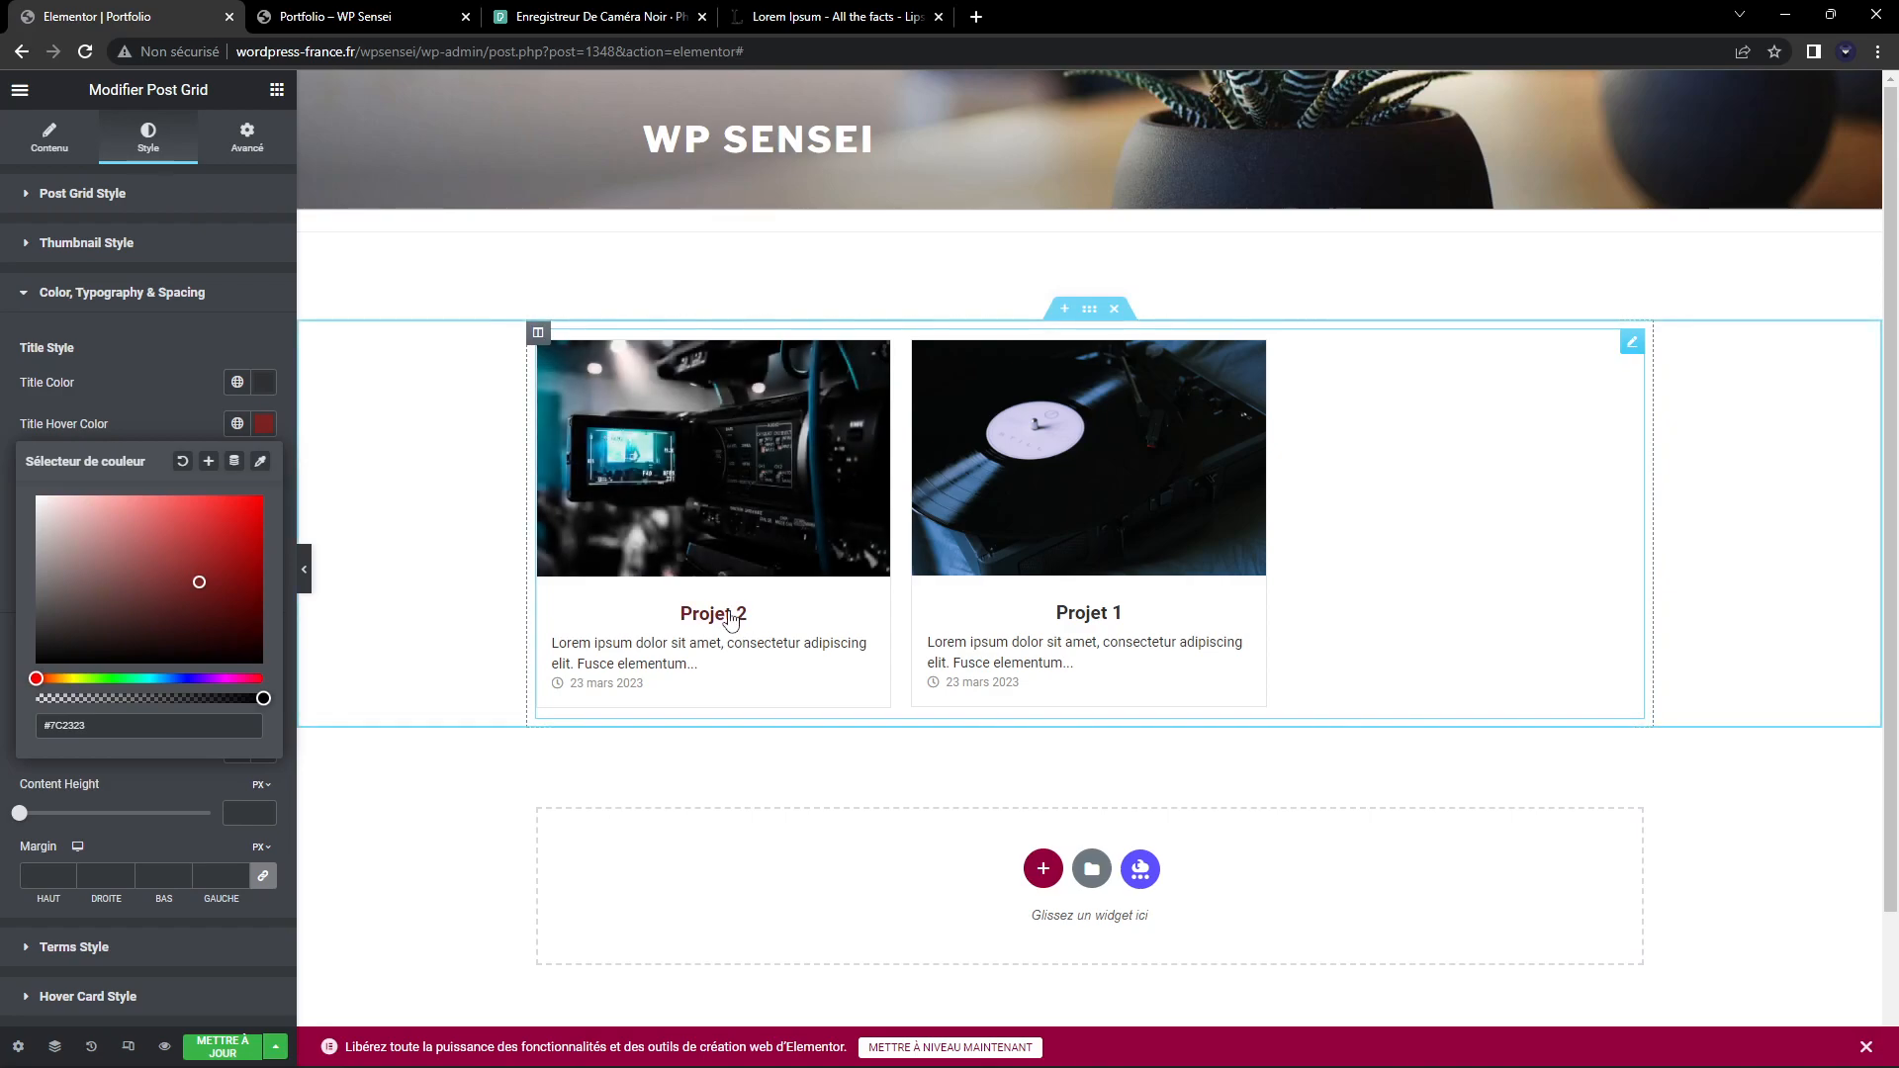
{"action": "left_click", "coordinate": [200, 423]}
Review the title typography options, then unlink the title margins and set the bottom margin to 9 px
{"action": "scroll", "coordinate": [69, 489], "scroll_direction": "down", "scroll_amount": 1}
{"action": "left_click", "coordinate": [263, 409]}
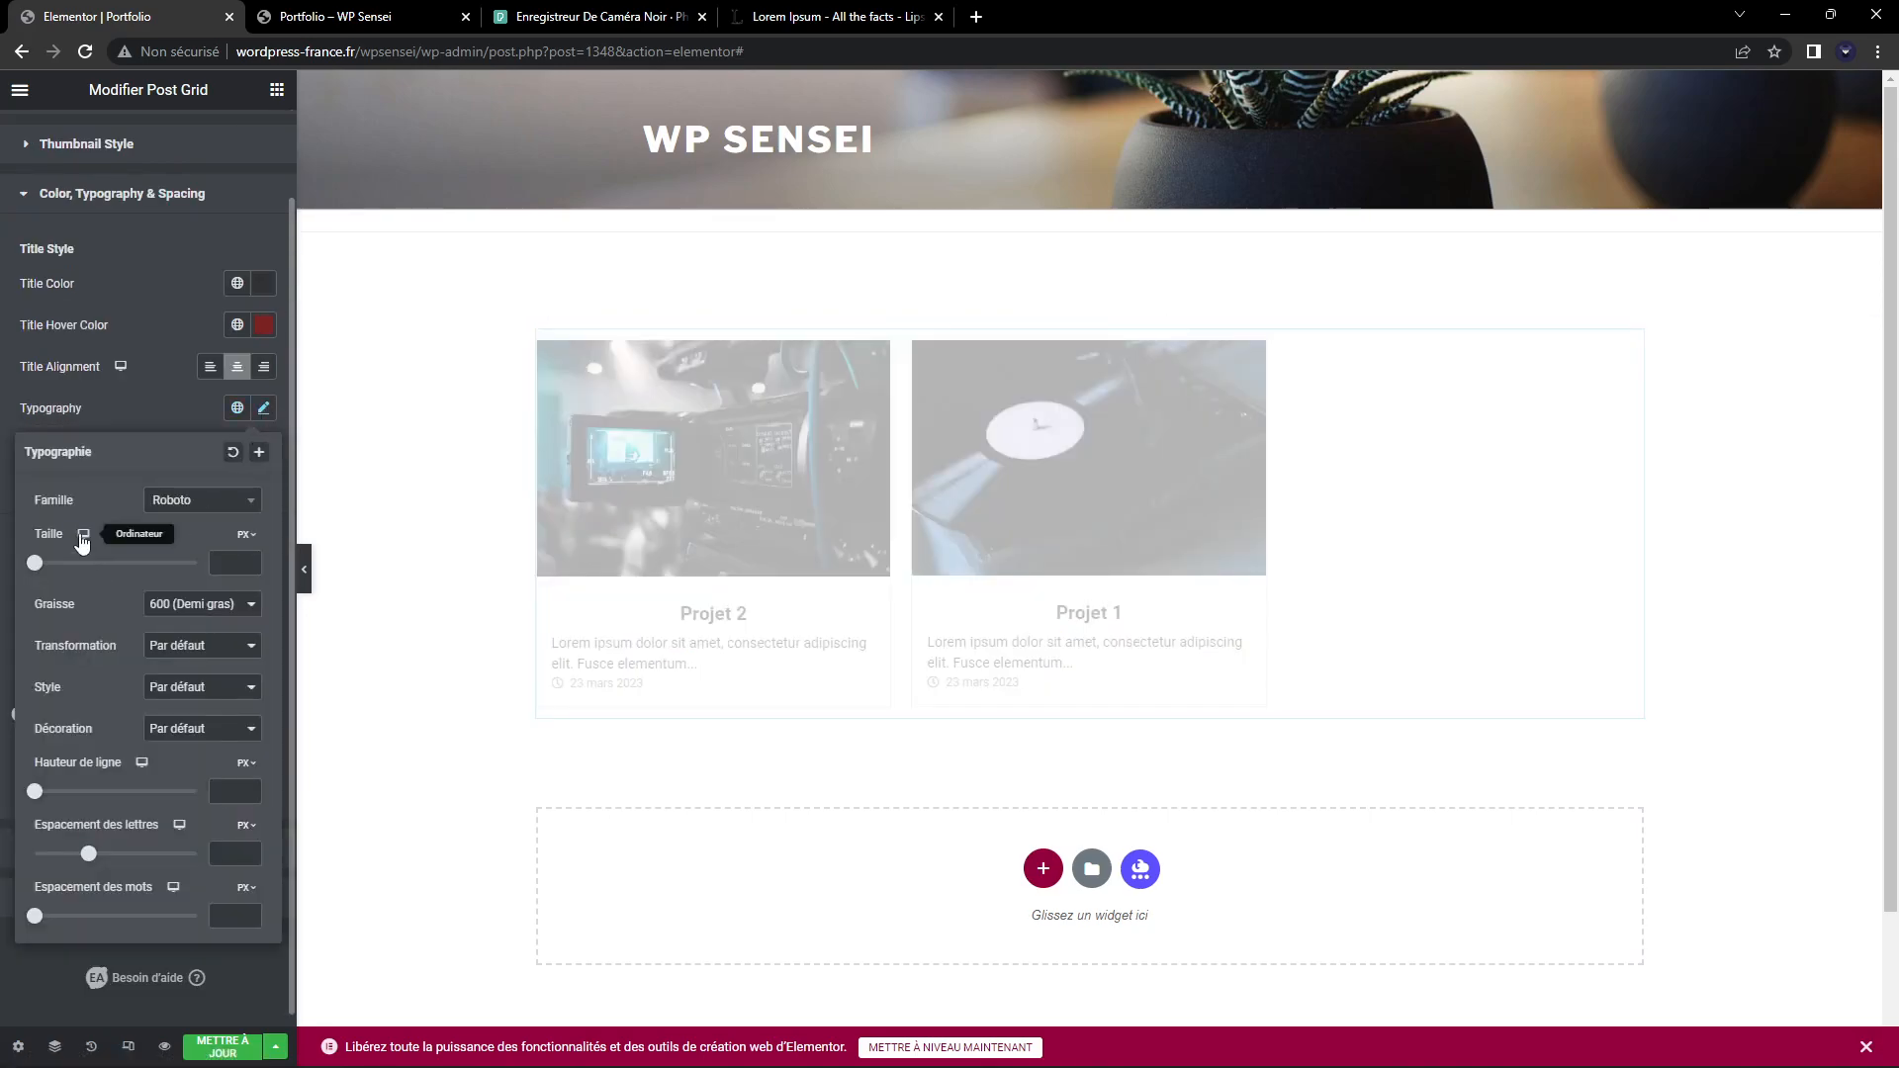
{"action": "left_click", "coordinate": [194, 513]}
{"action": "left_click", "coordinate": [132, 401]}
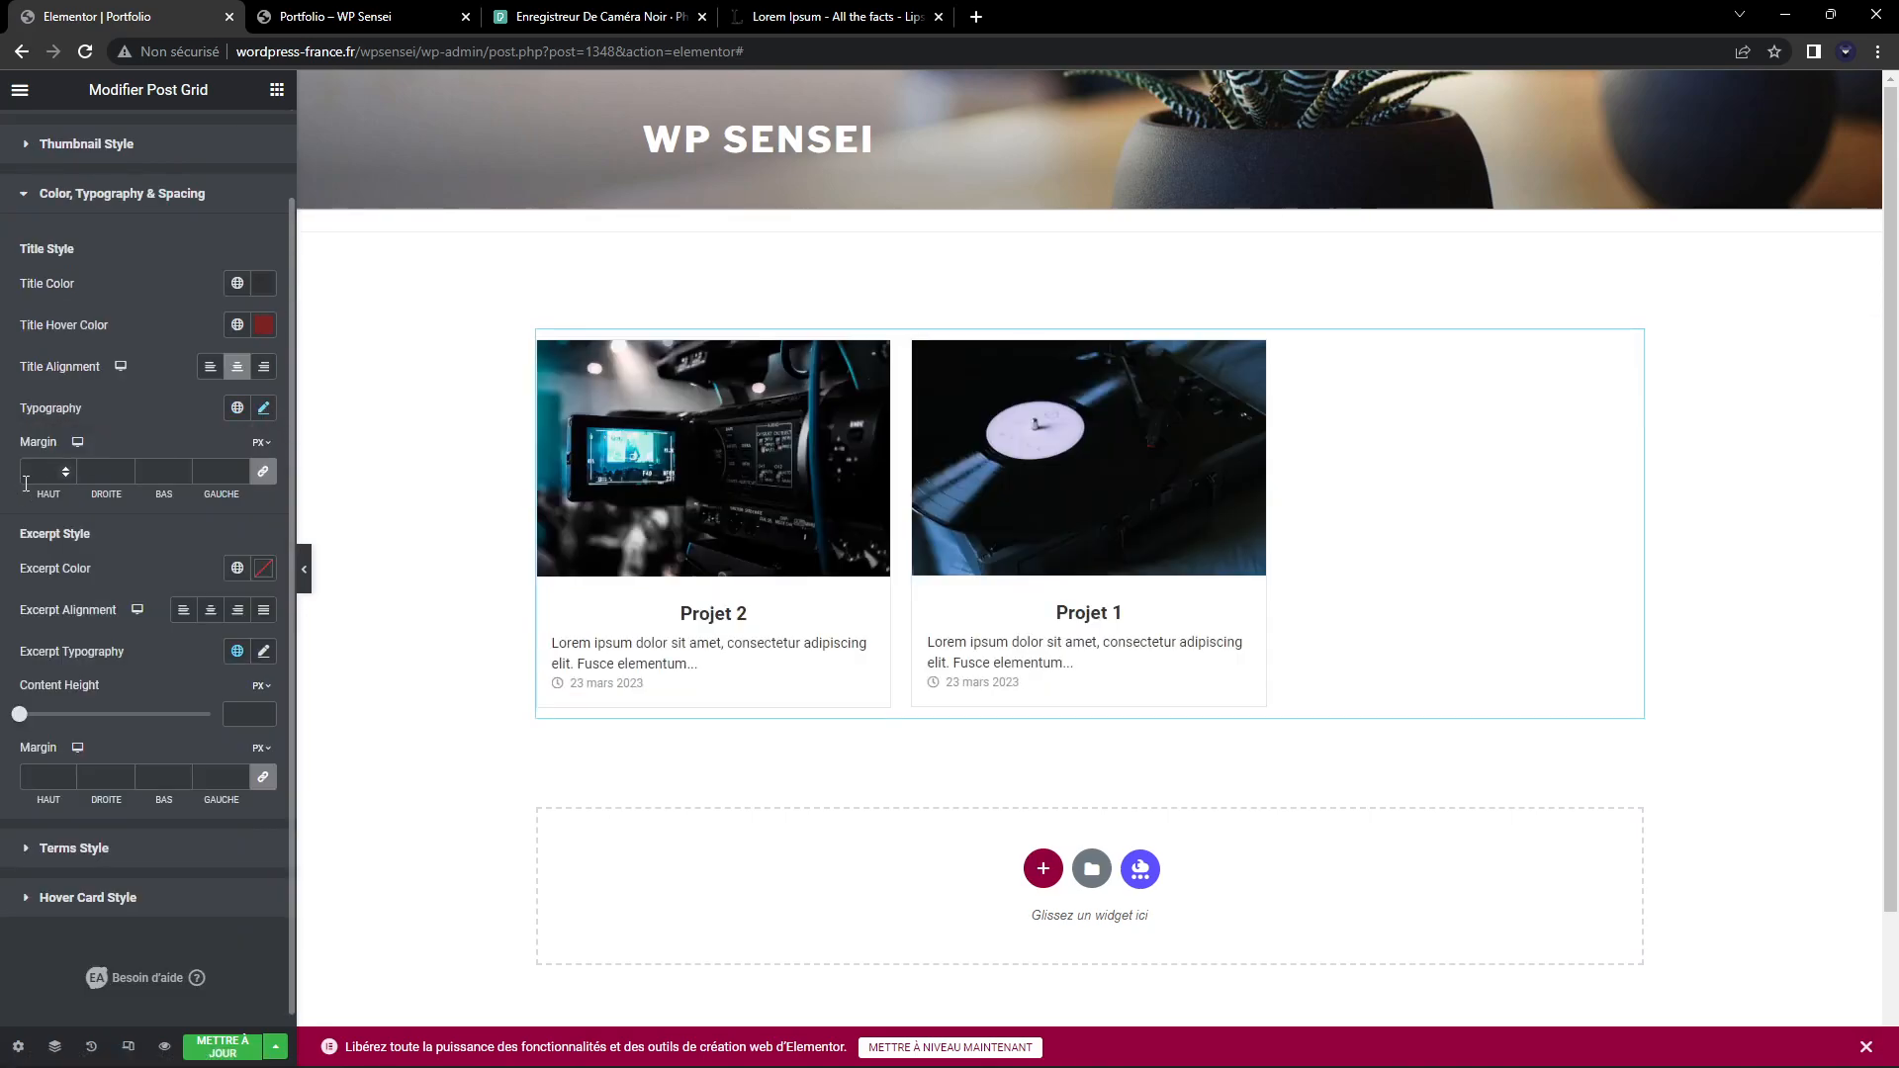
{"action": "left_click", "coordinate": [262, 471]}
{"action": "left_click", "coordinate": [161, 471]}
{"action": "type", "text": "6"}
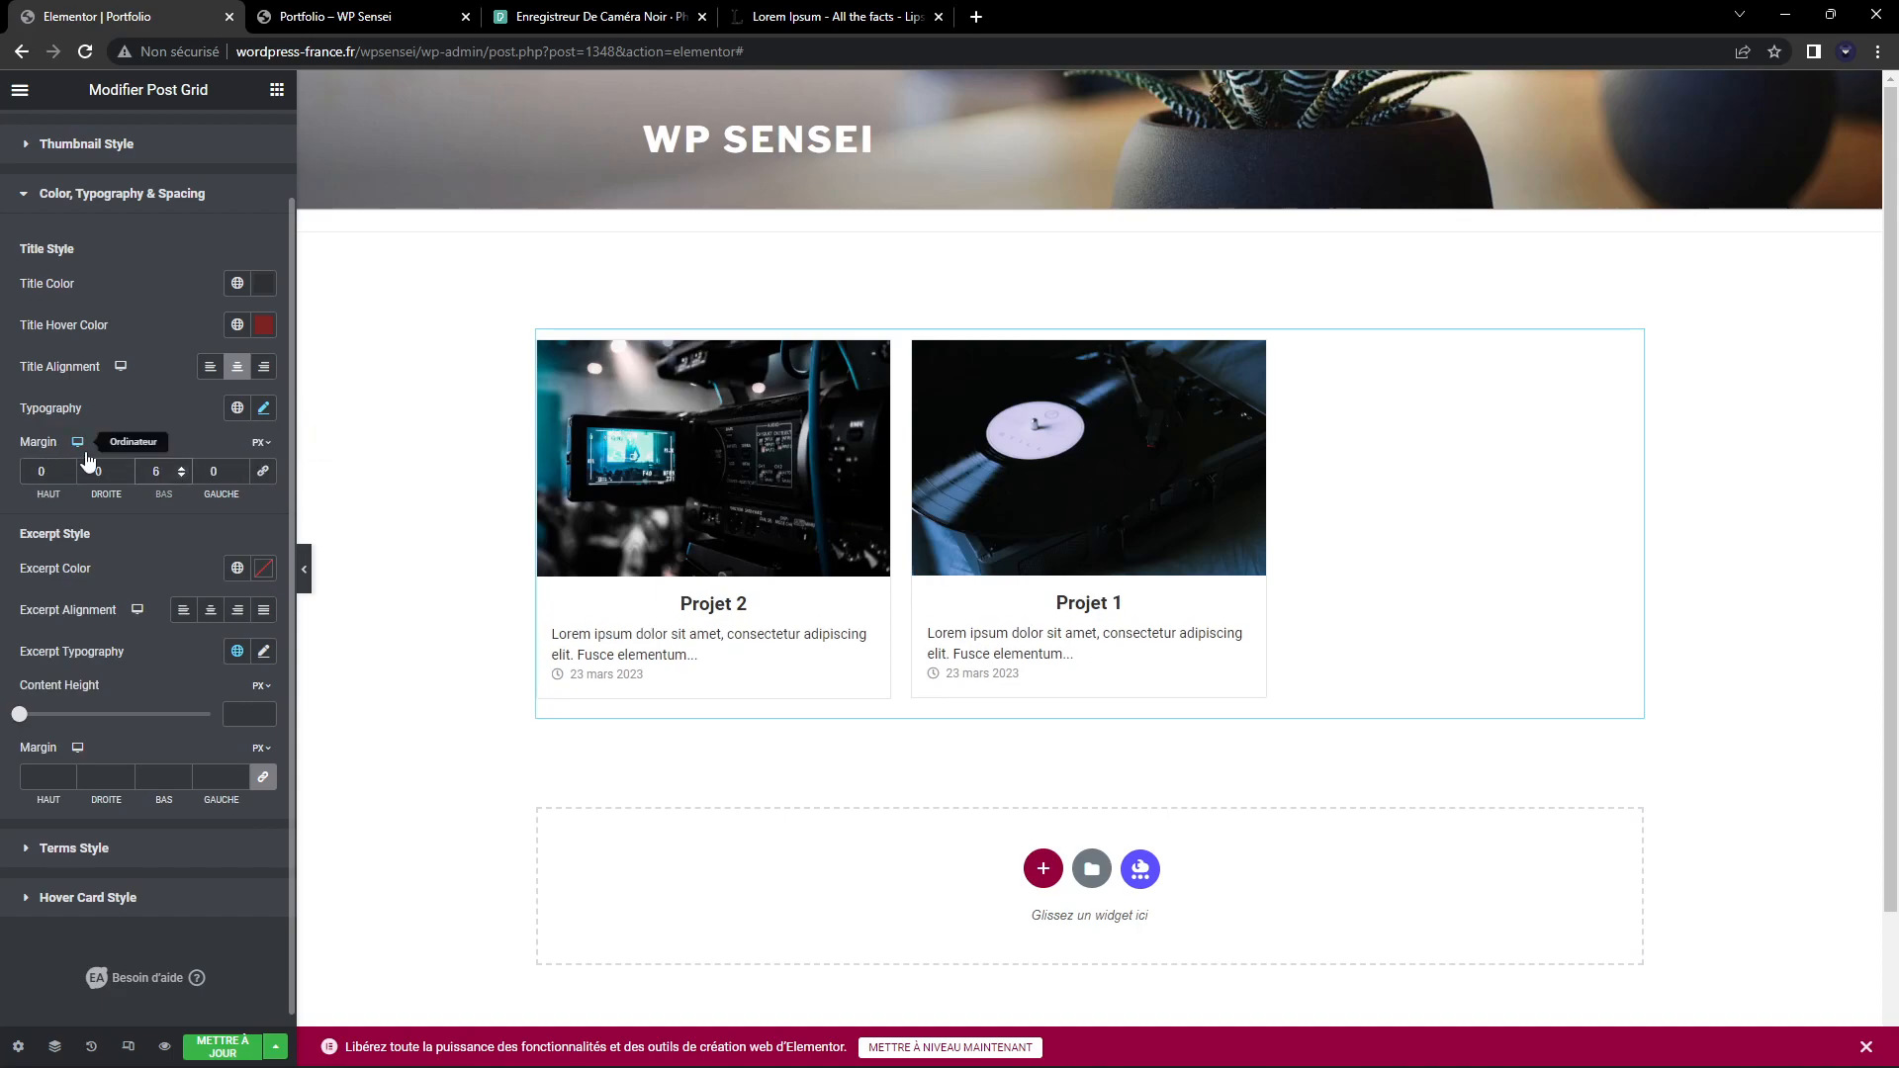
{"action": "key", "text": "BackSpace"}
{"action": "type", "text": "50"}
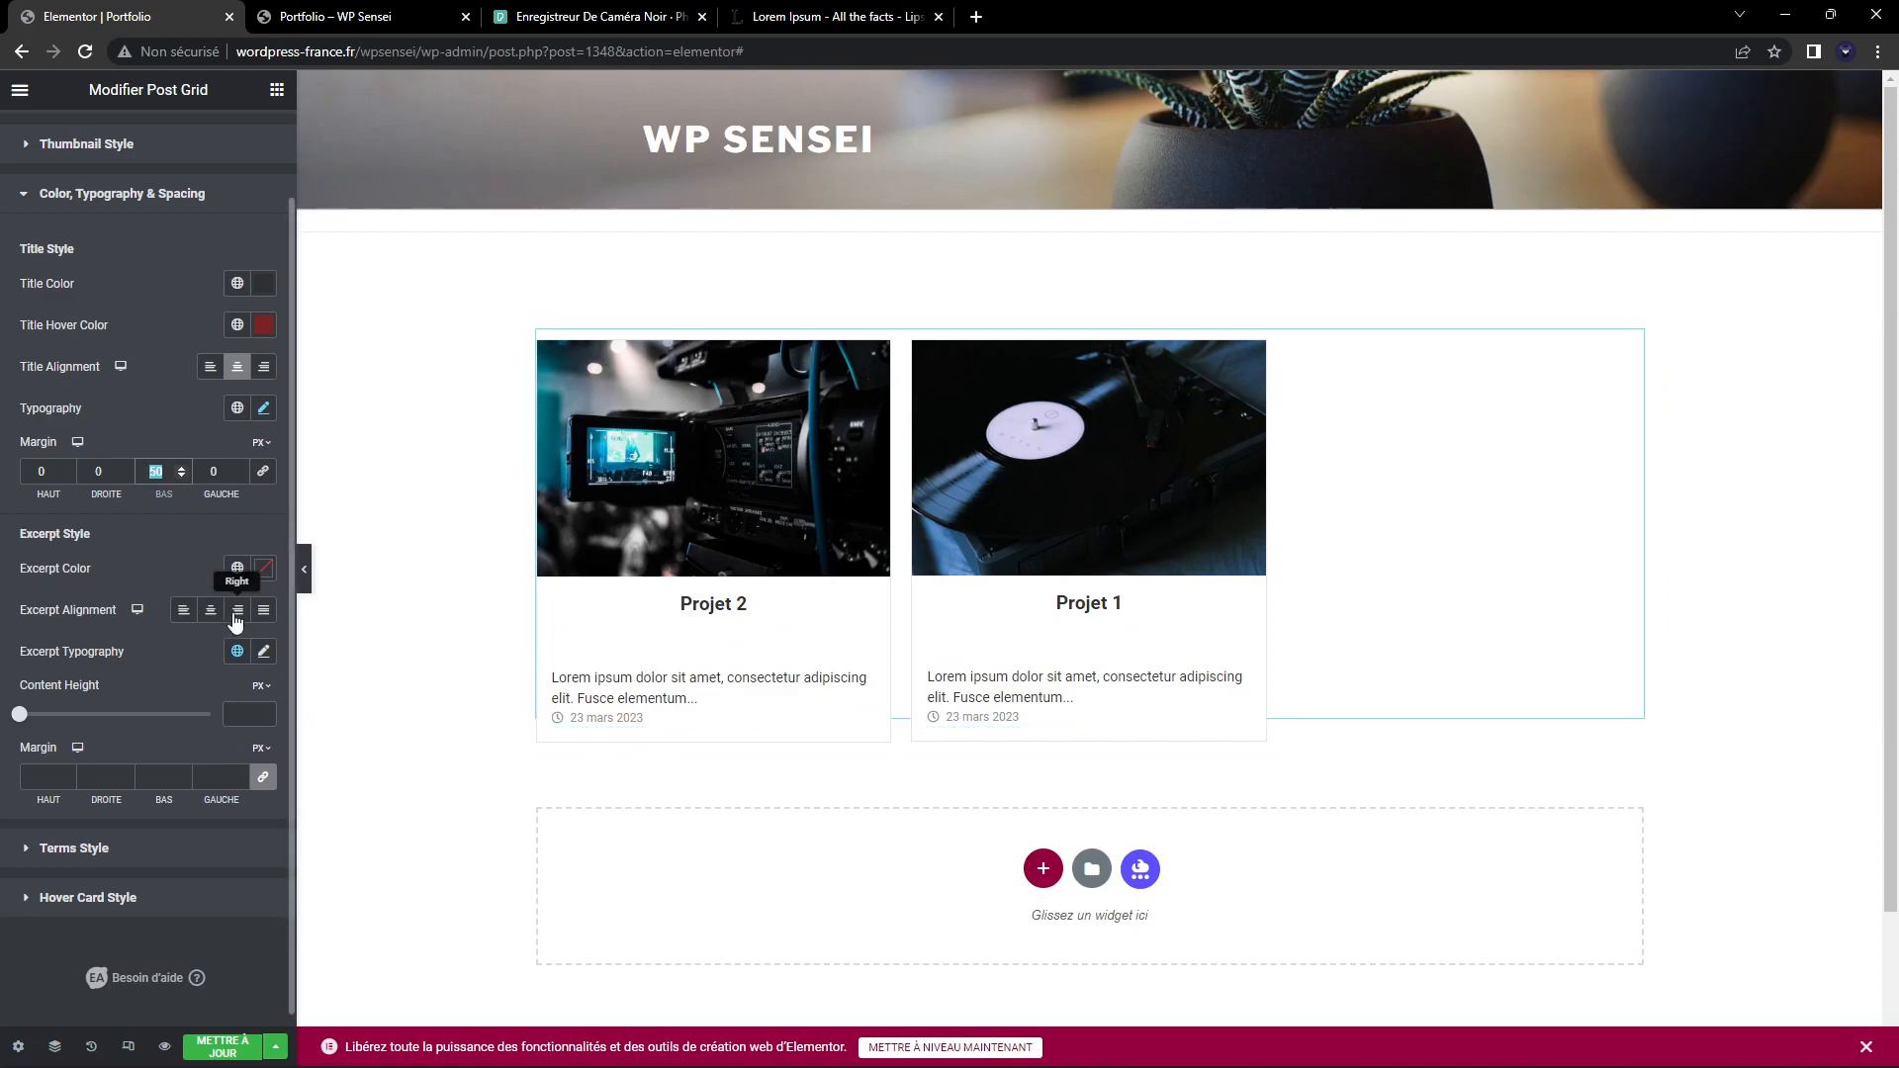
{"action": "type", "text": "9"}
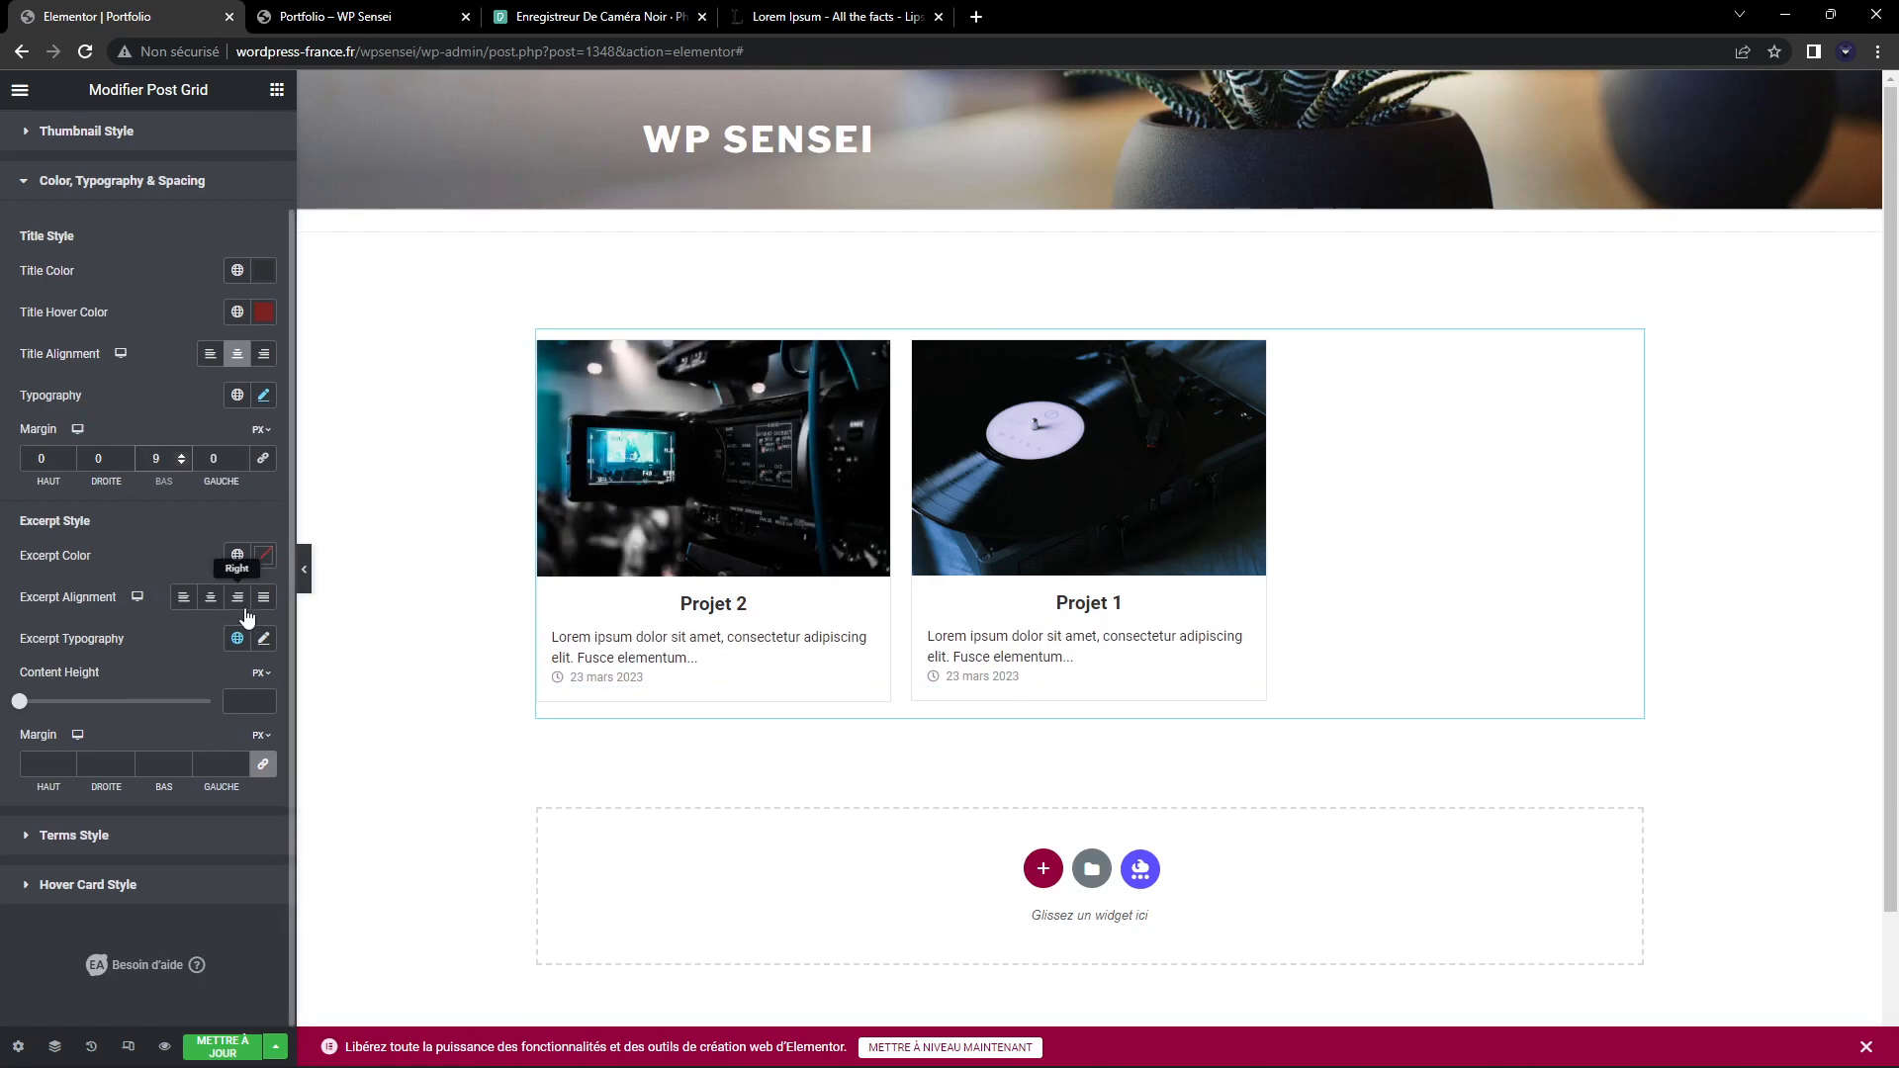
Center the Post Grid's excerpt text and check the excerpt typography and terms style options
{"action": "left_click", "coordinate": [210, 596]}
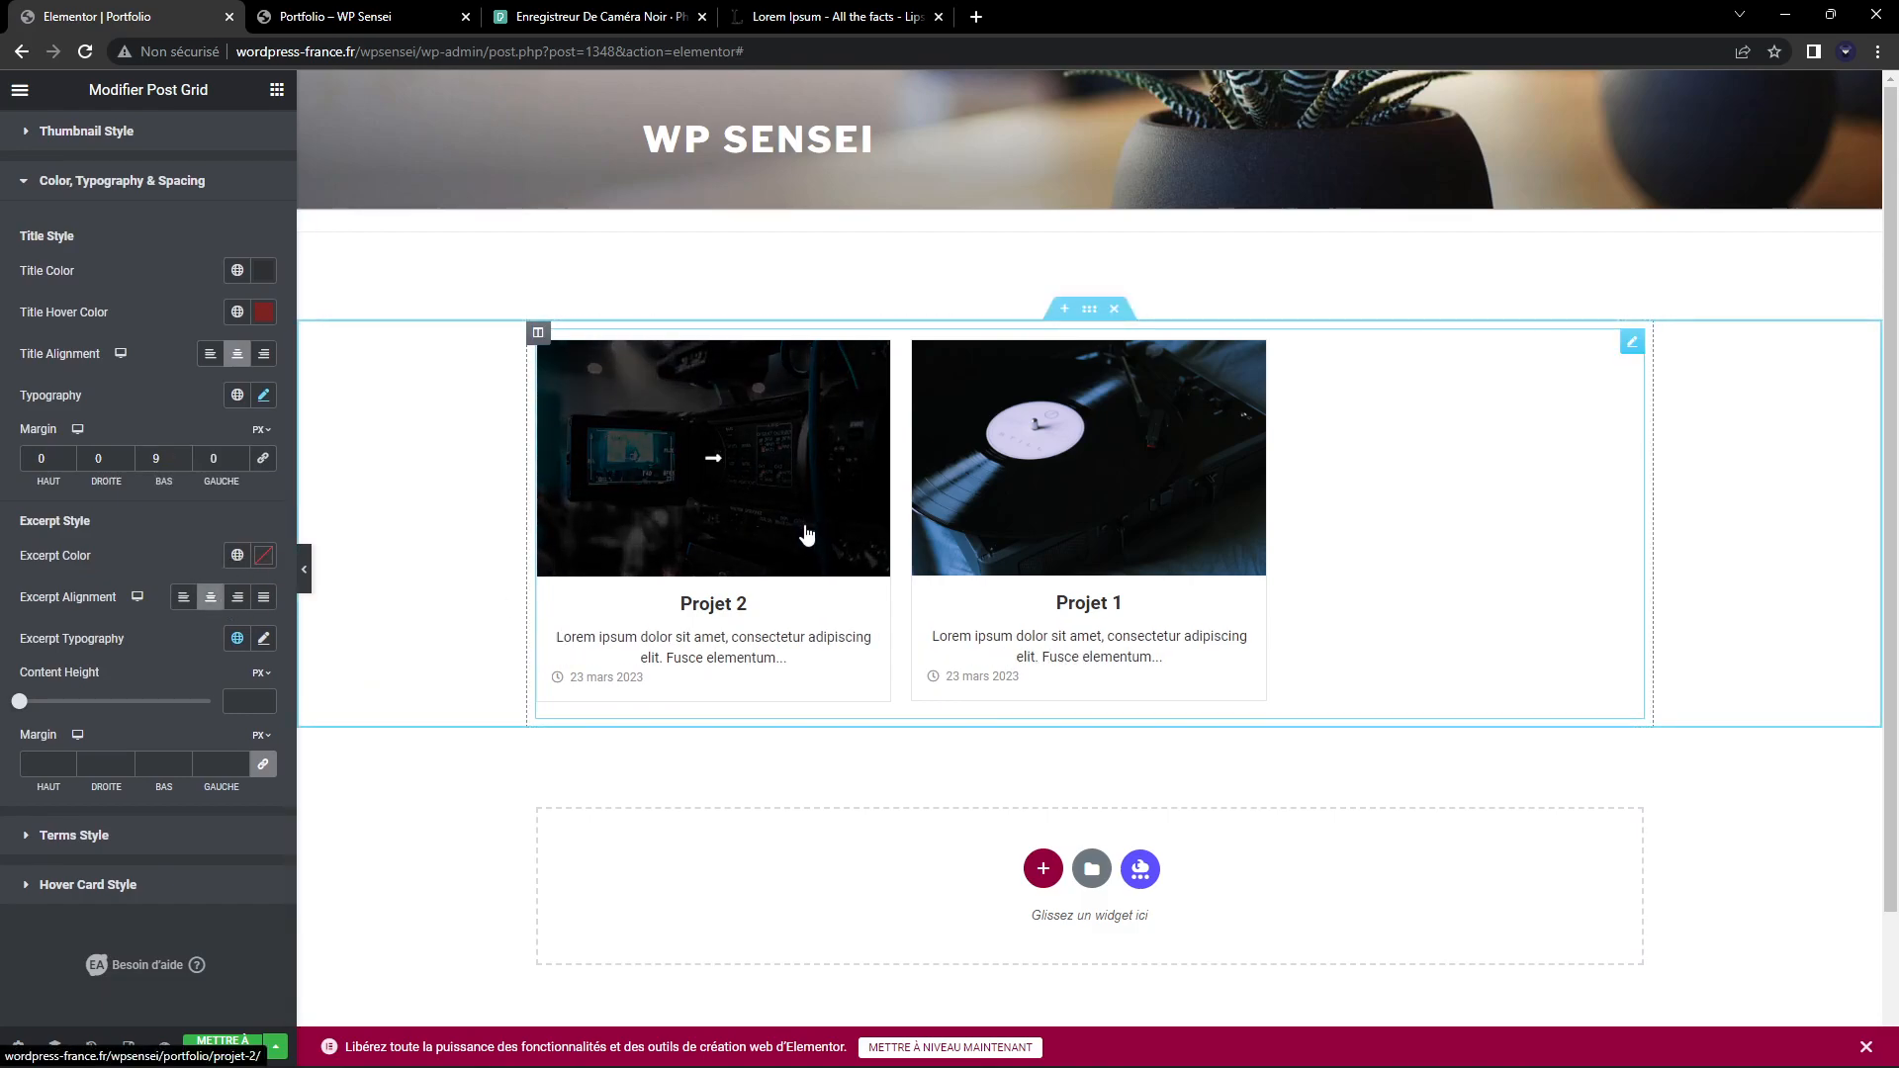
{"action": "left_click", "coordinate": [264, 639]}
{"action": "left_click", "coordinate": [264, 639]}
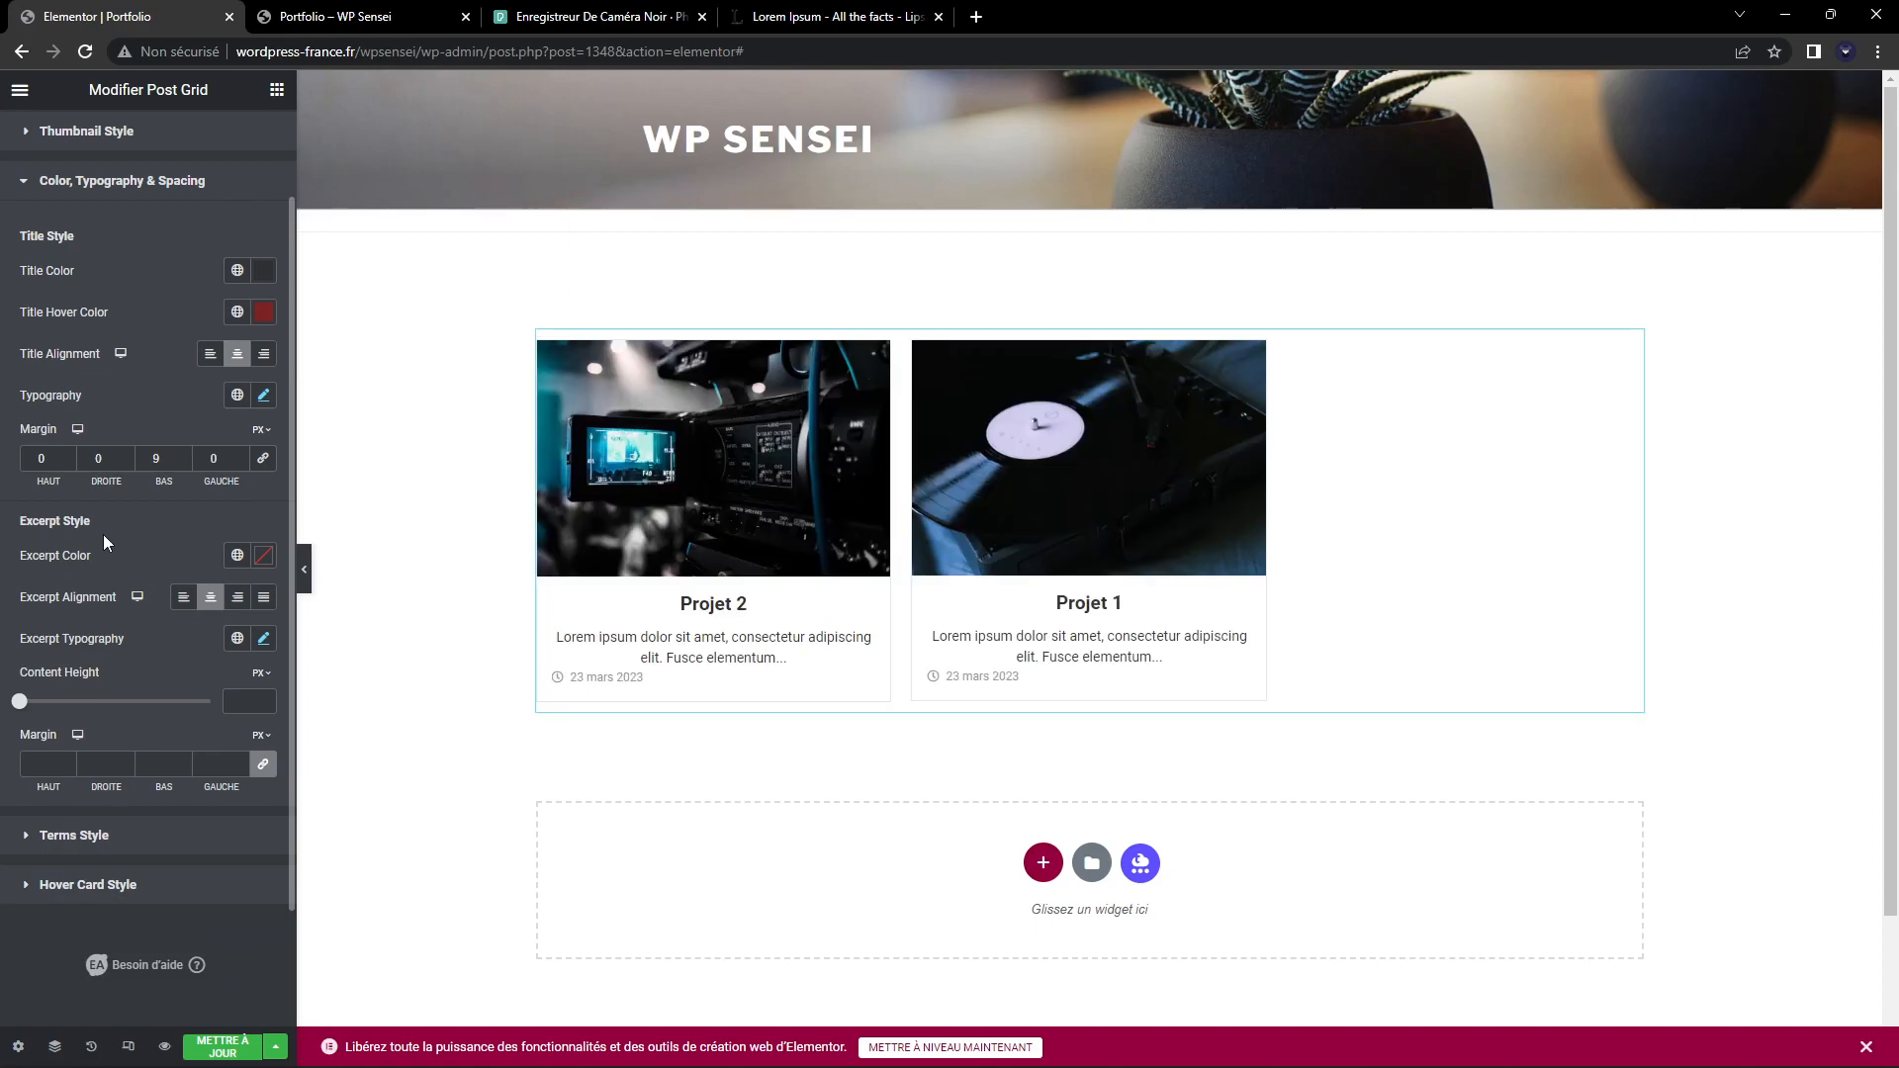
{"action": "left_click", "coordinate": [115, 841]}
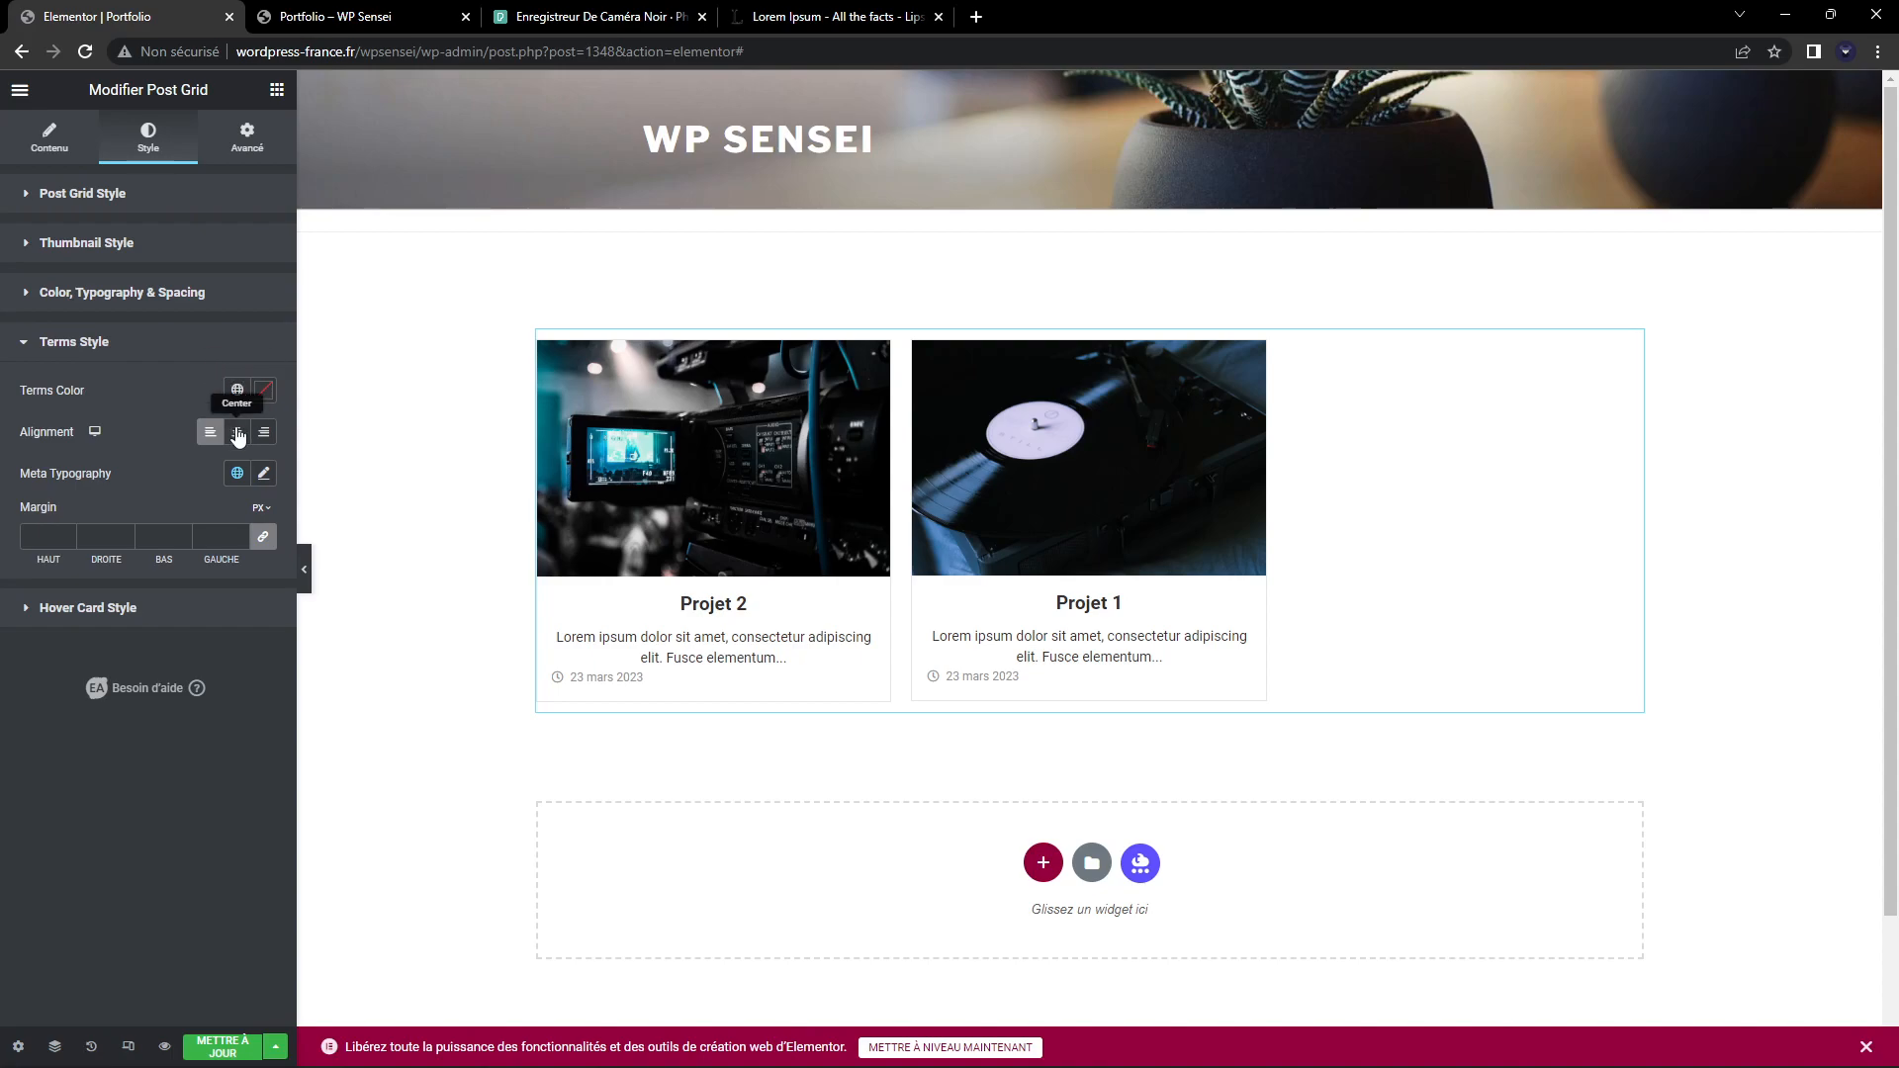
Search the icon library for "arrow", use the solid circled right arrow as the post hover icon, and greatly enlarge it
{"action": "left_click", "coordinate": [112, 613]}
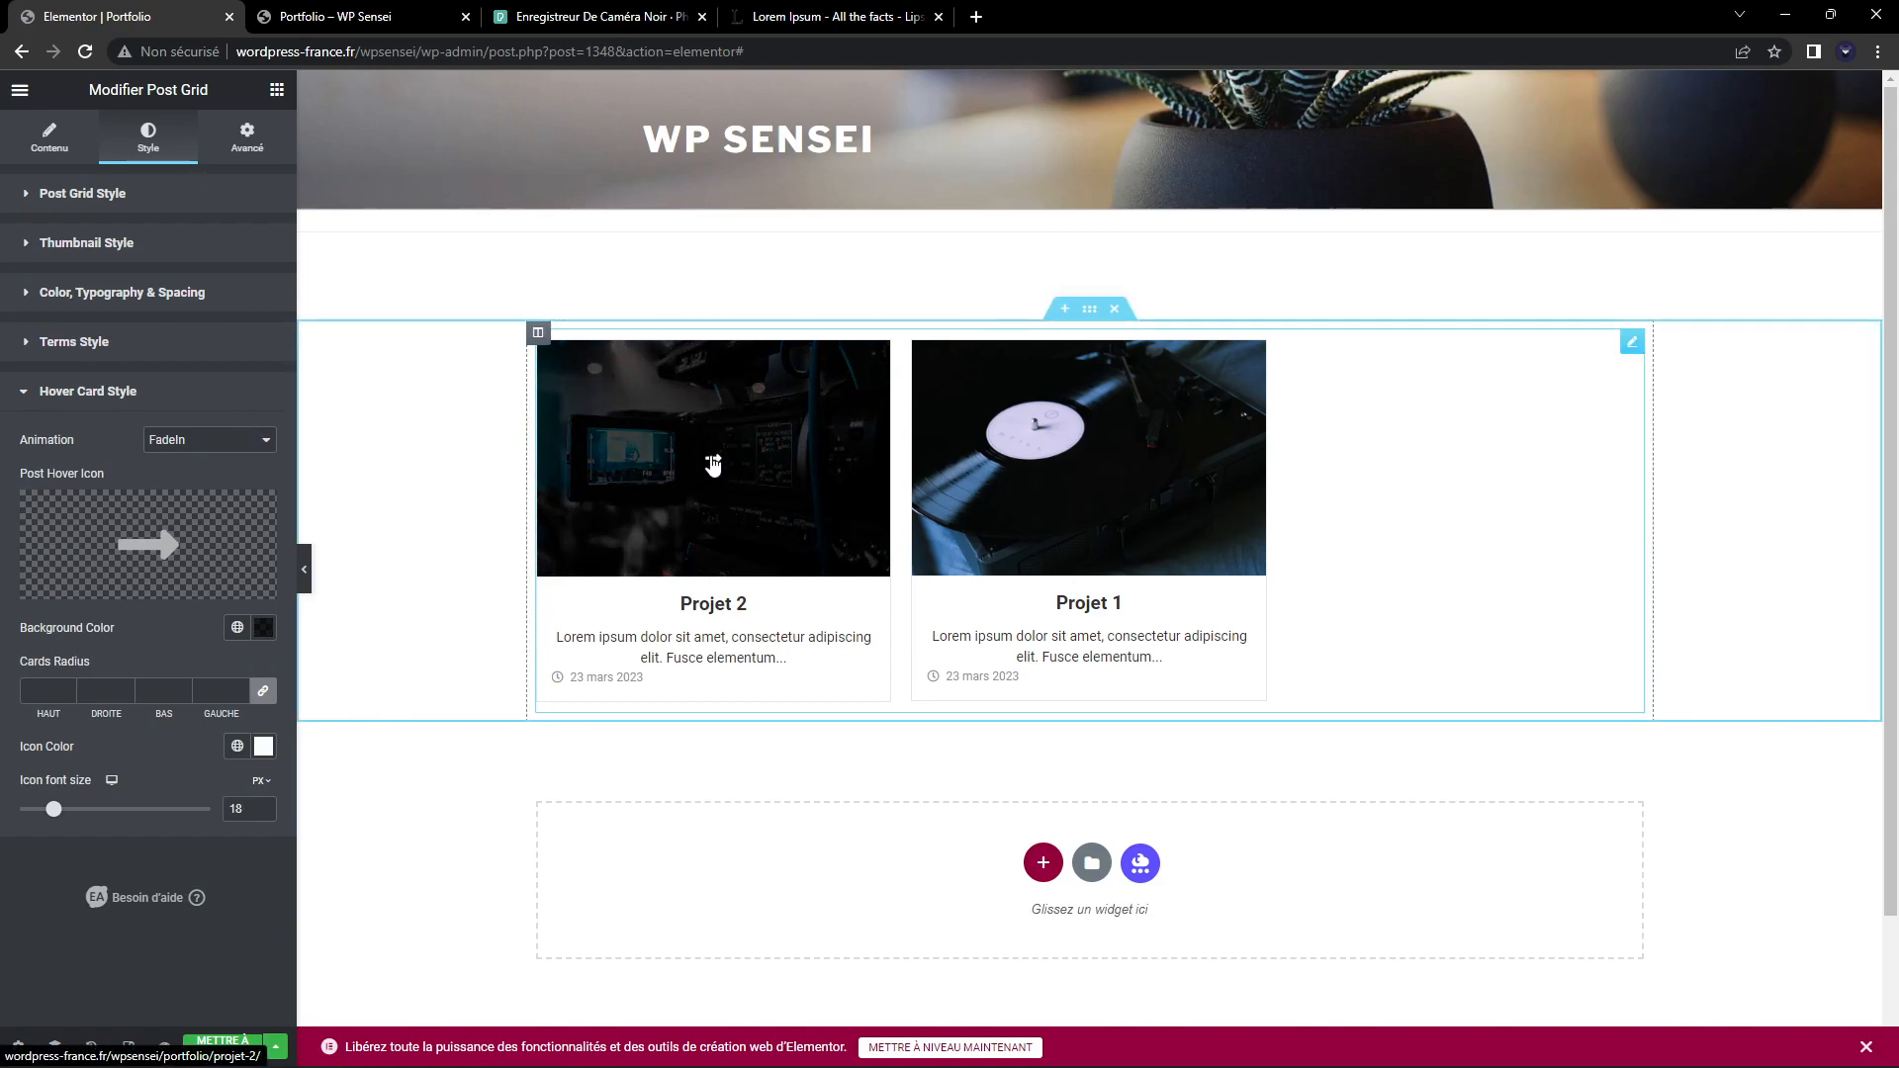
{"action": "left_click", "coordinate": [193, 440]}
{"action": "left_click", "coordinate": [193, 440]}
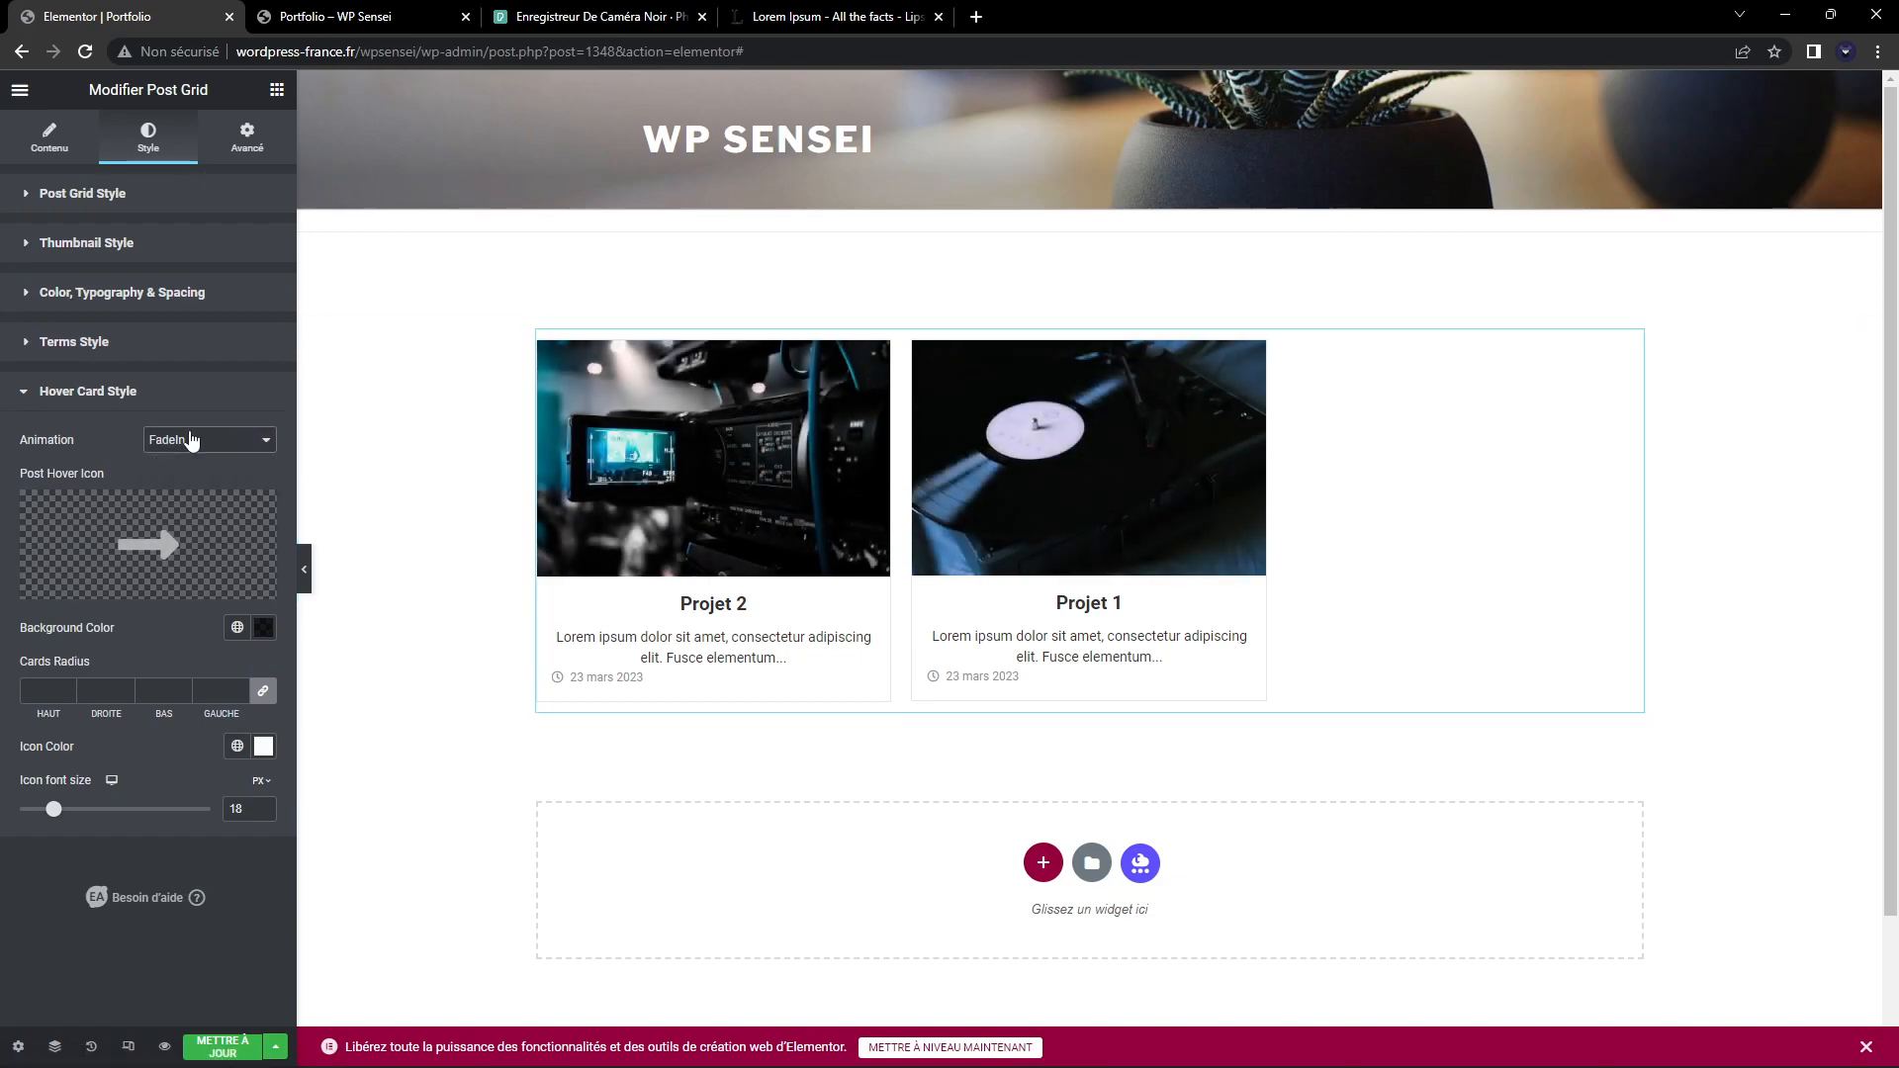
{"action": "left_click", "coordinate": [163, 542]}
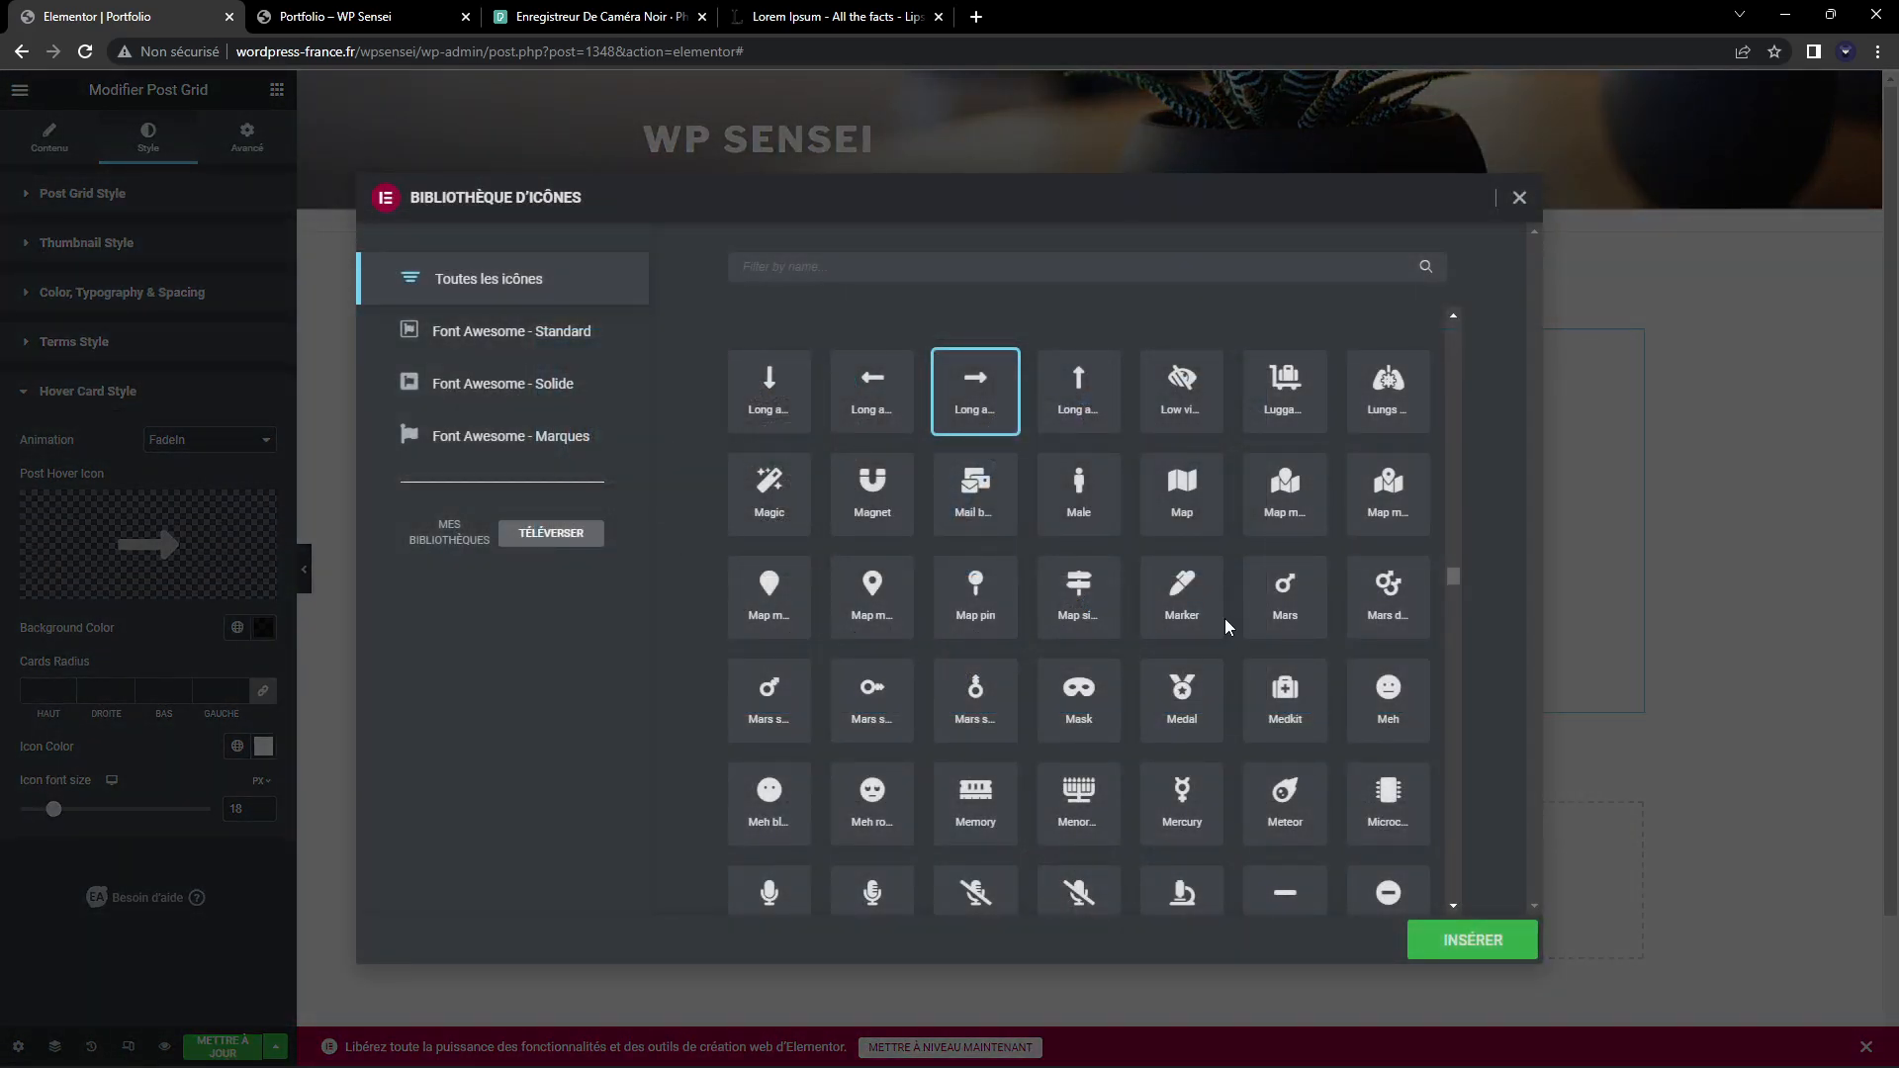
{"action": "scroll", "coordinate": [1231, 623], "scroll_direction": "down", "scroll_amount": 5}
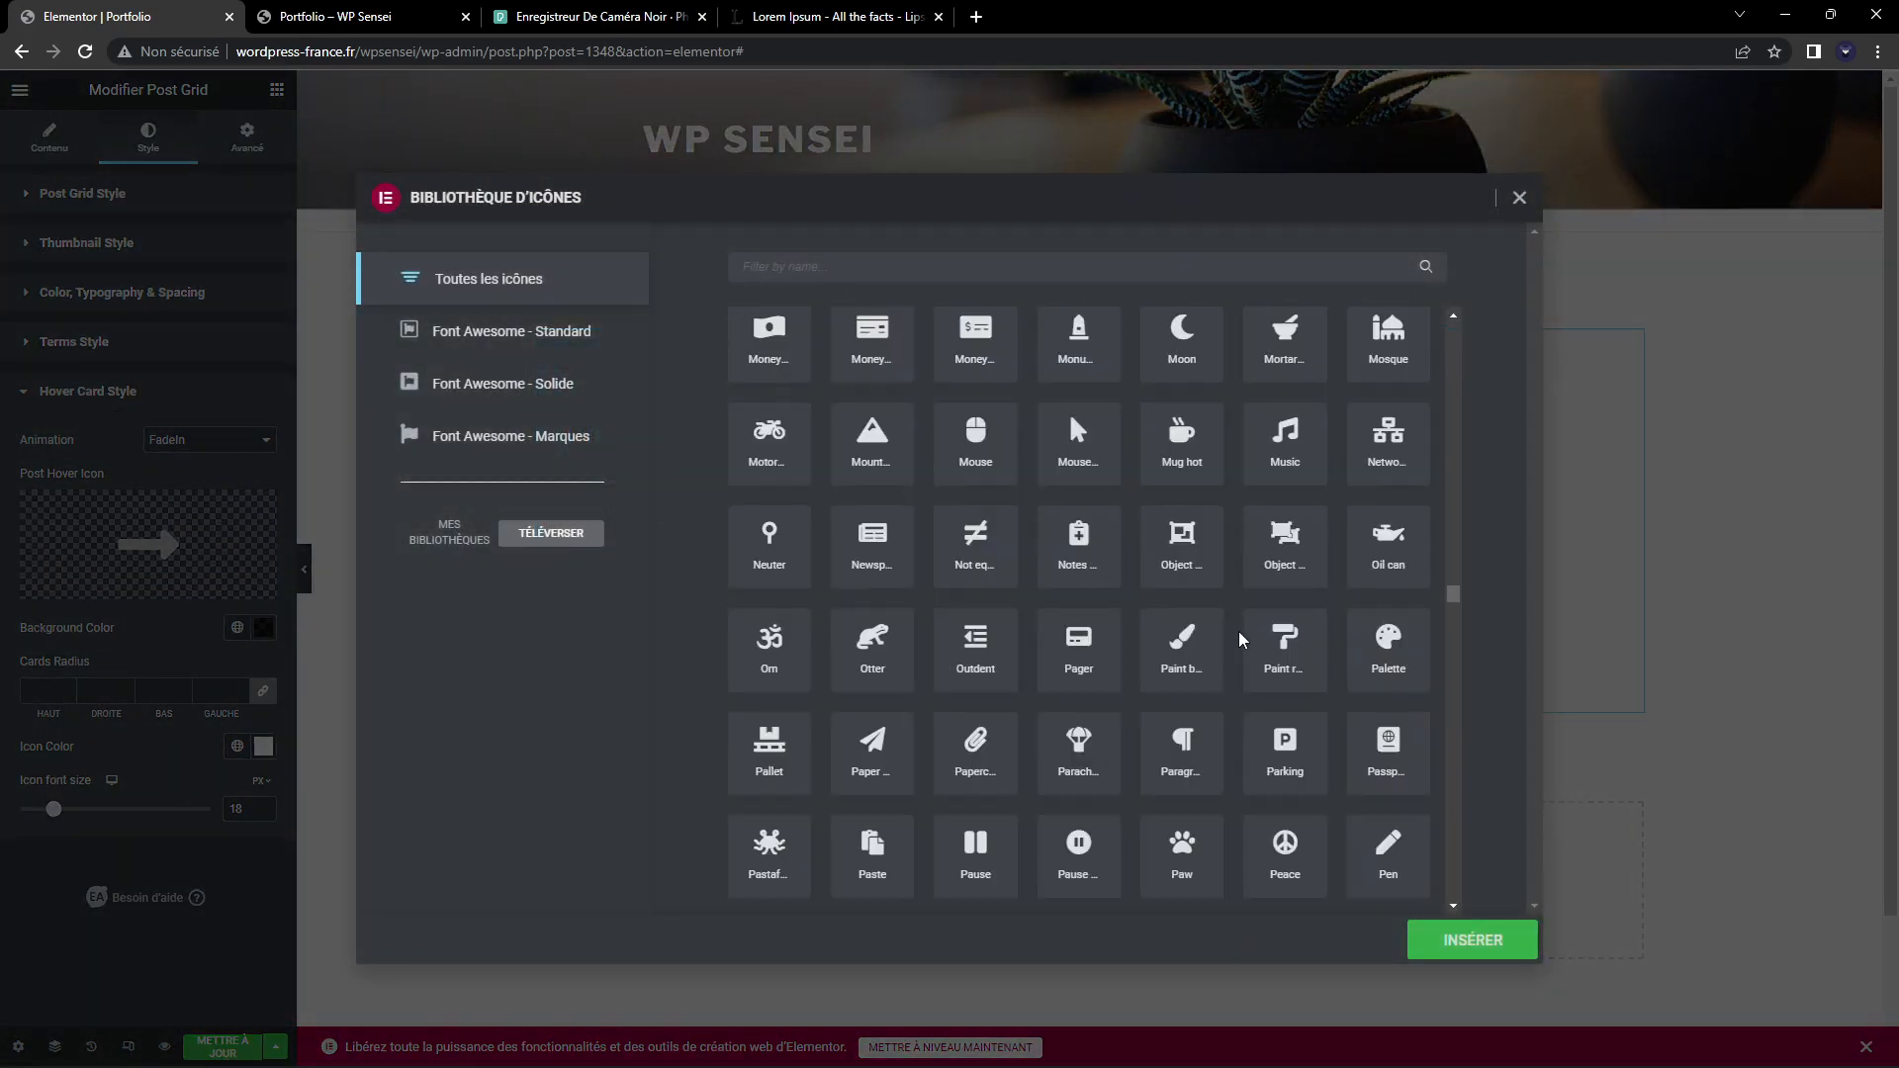
{"action": "left_click", "coordinate": [1520, 197]}
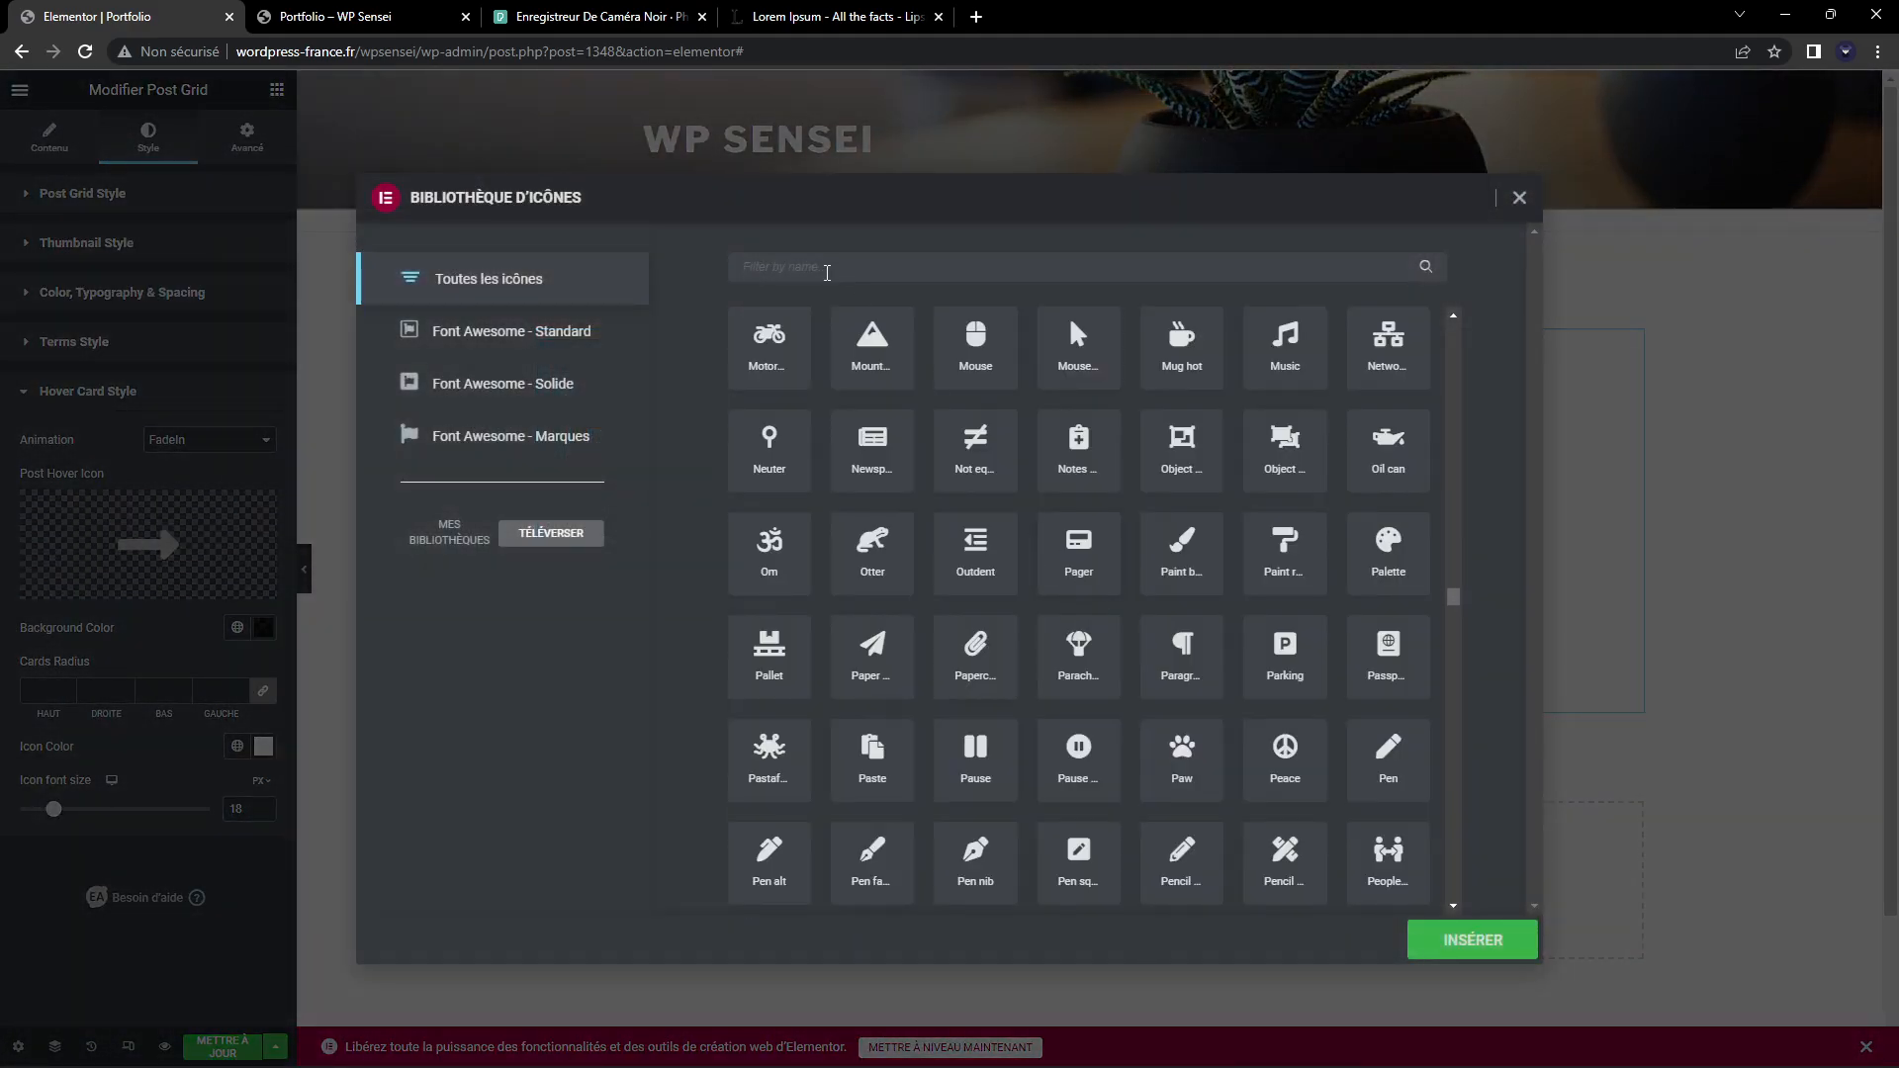
{"action": "left_click", "coordinate": [827, 273]}
{"action": "type", "text": "arrow"}
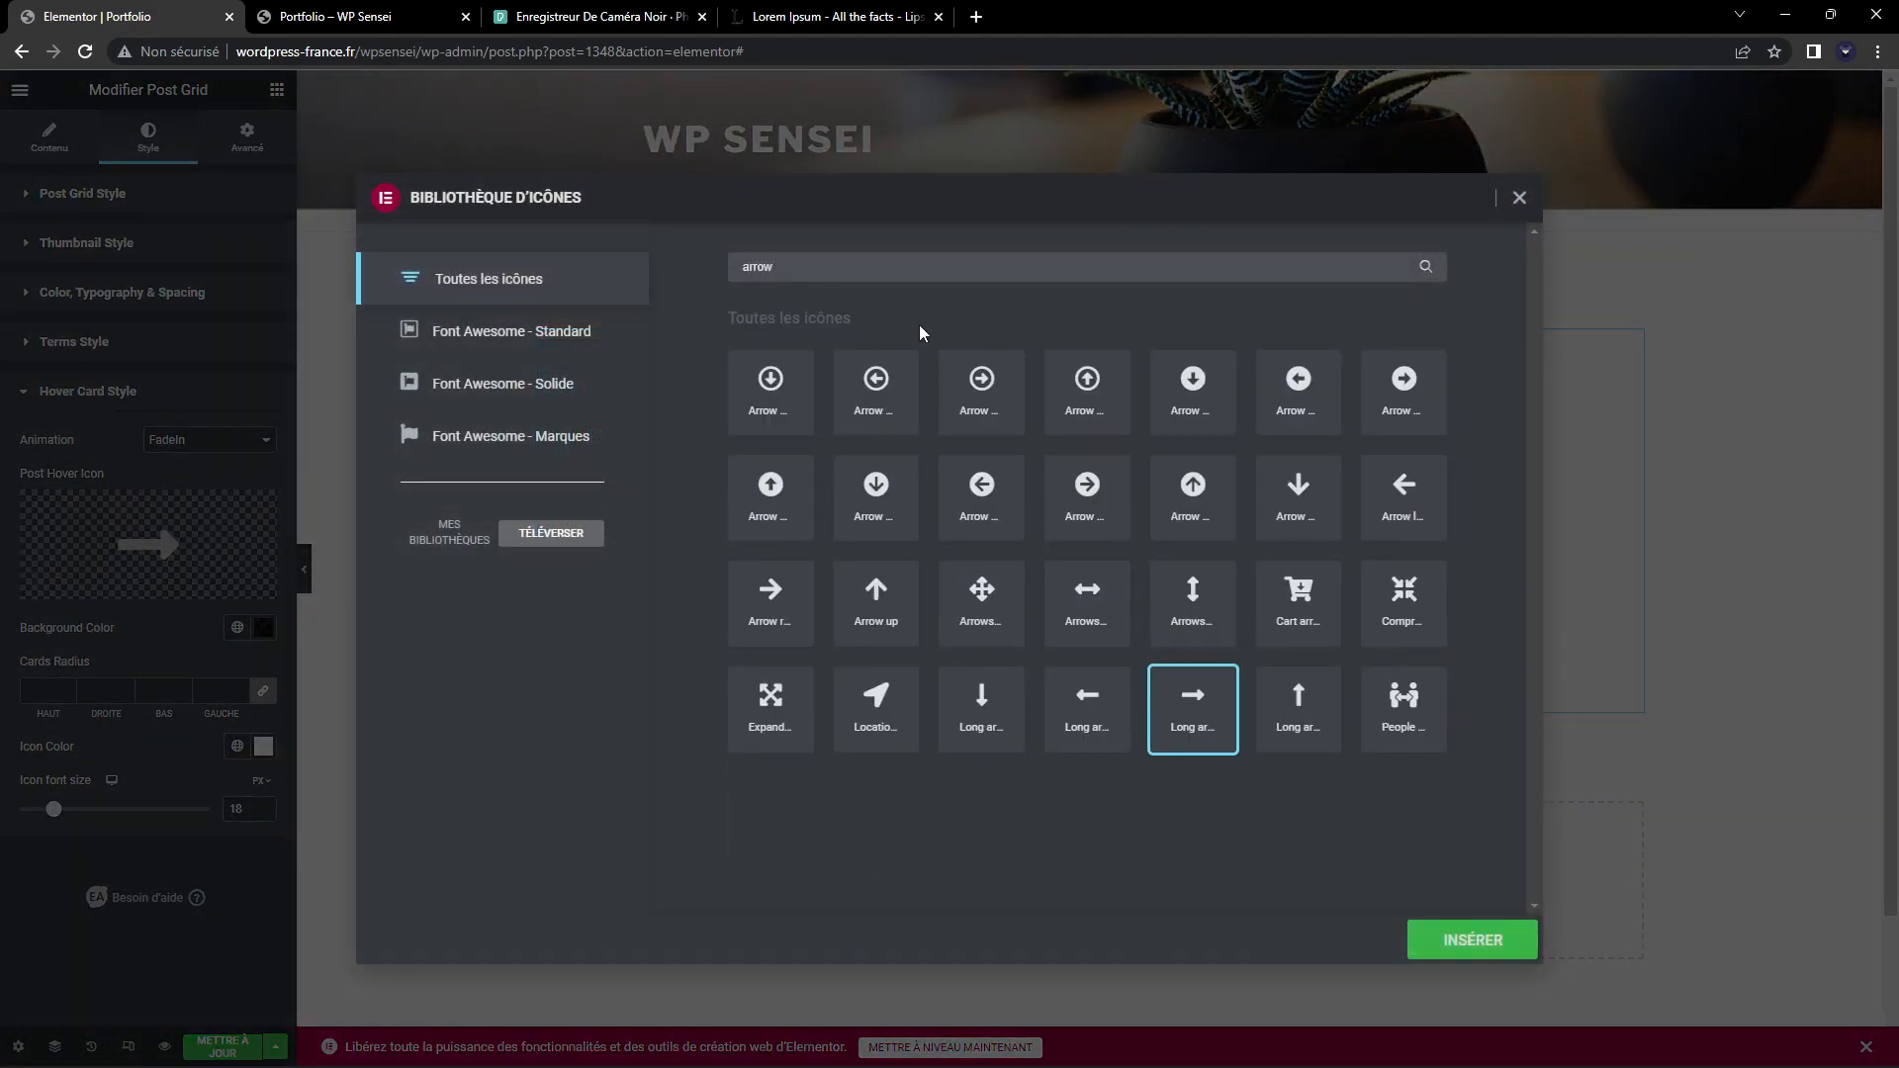
{"action": "left_click", "coordinate": [1405, 392]}
{"action": "left_click", "coordinate": [1464, 944]}
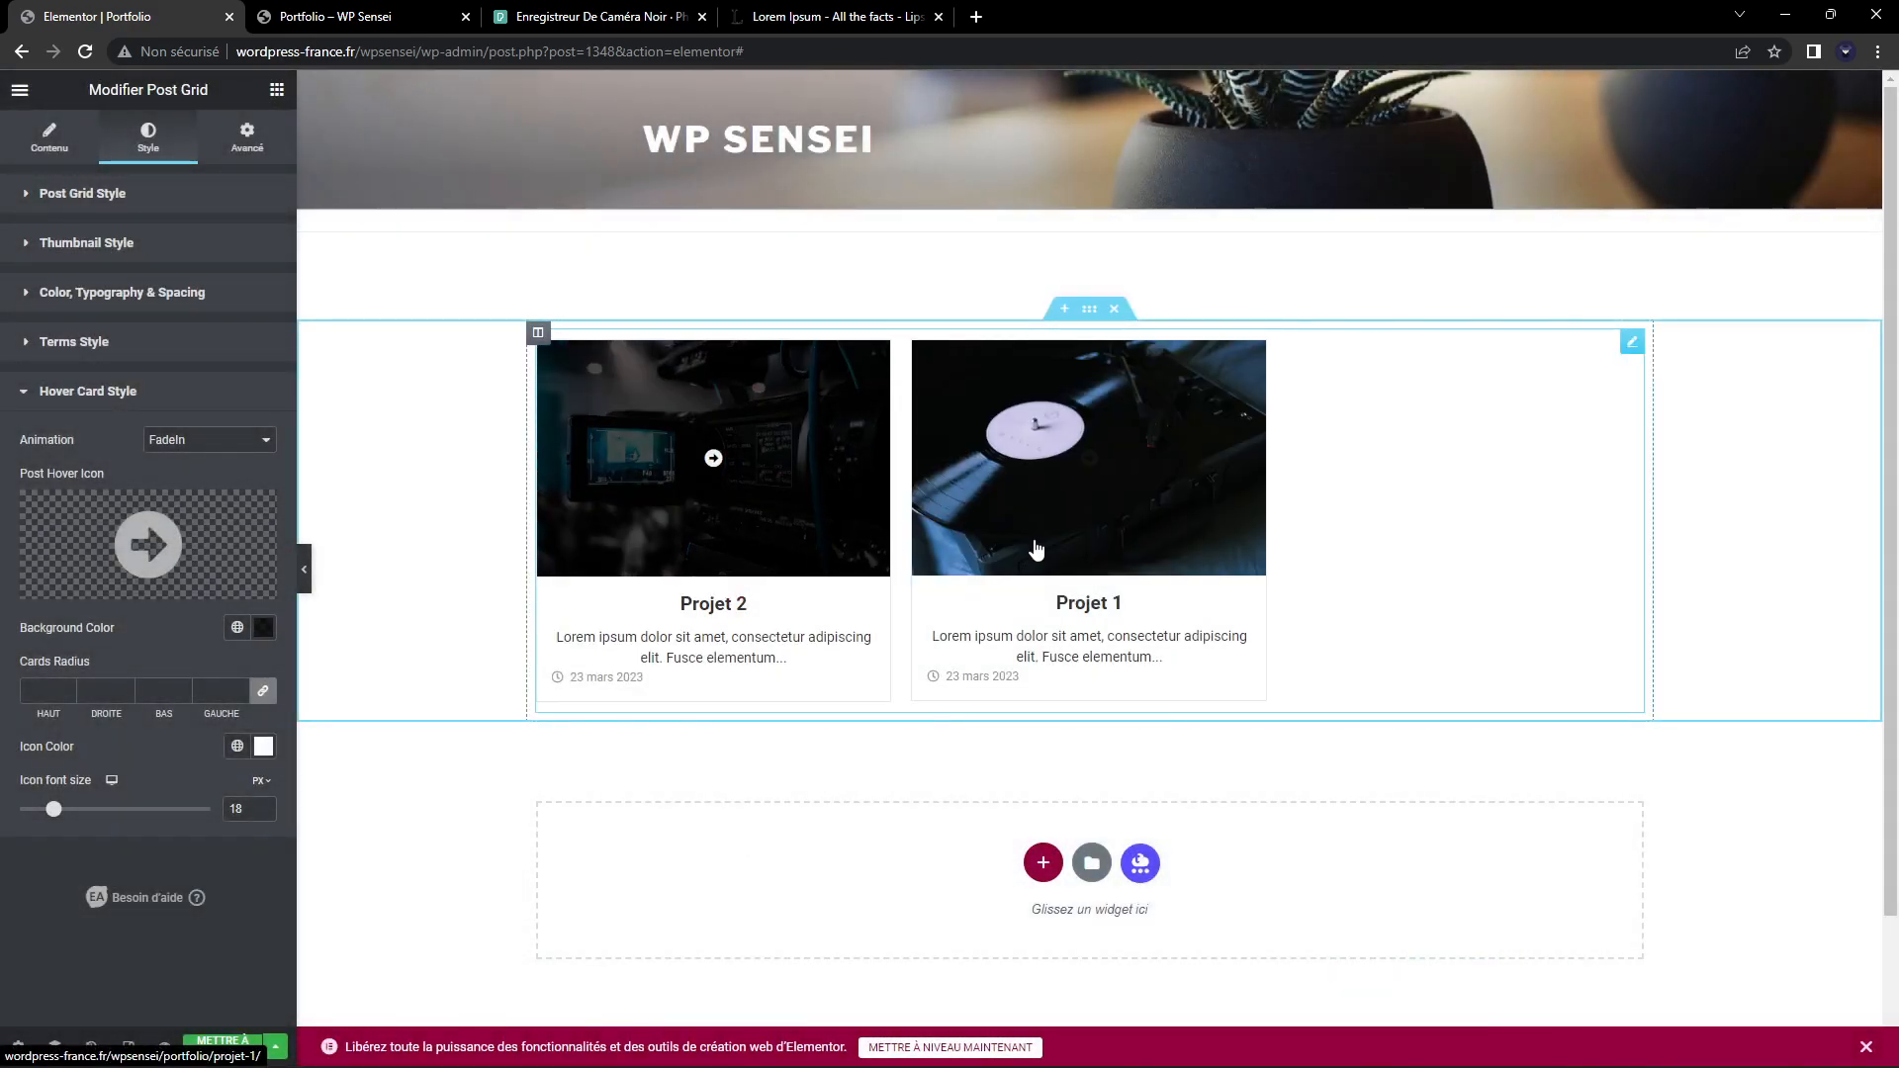
{"action": "mouse_move", "coordinate": [33, 527]}
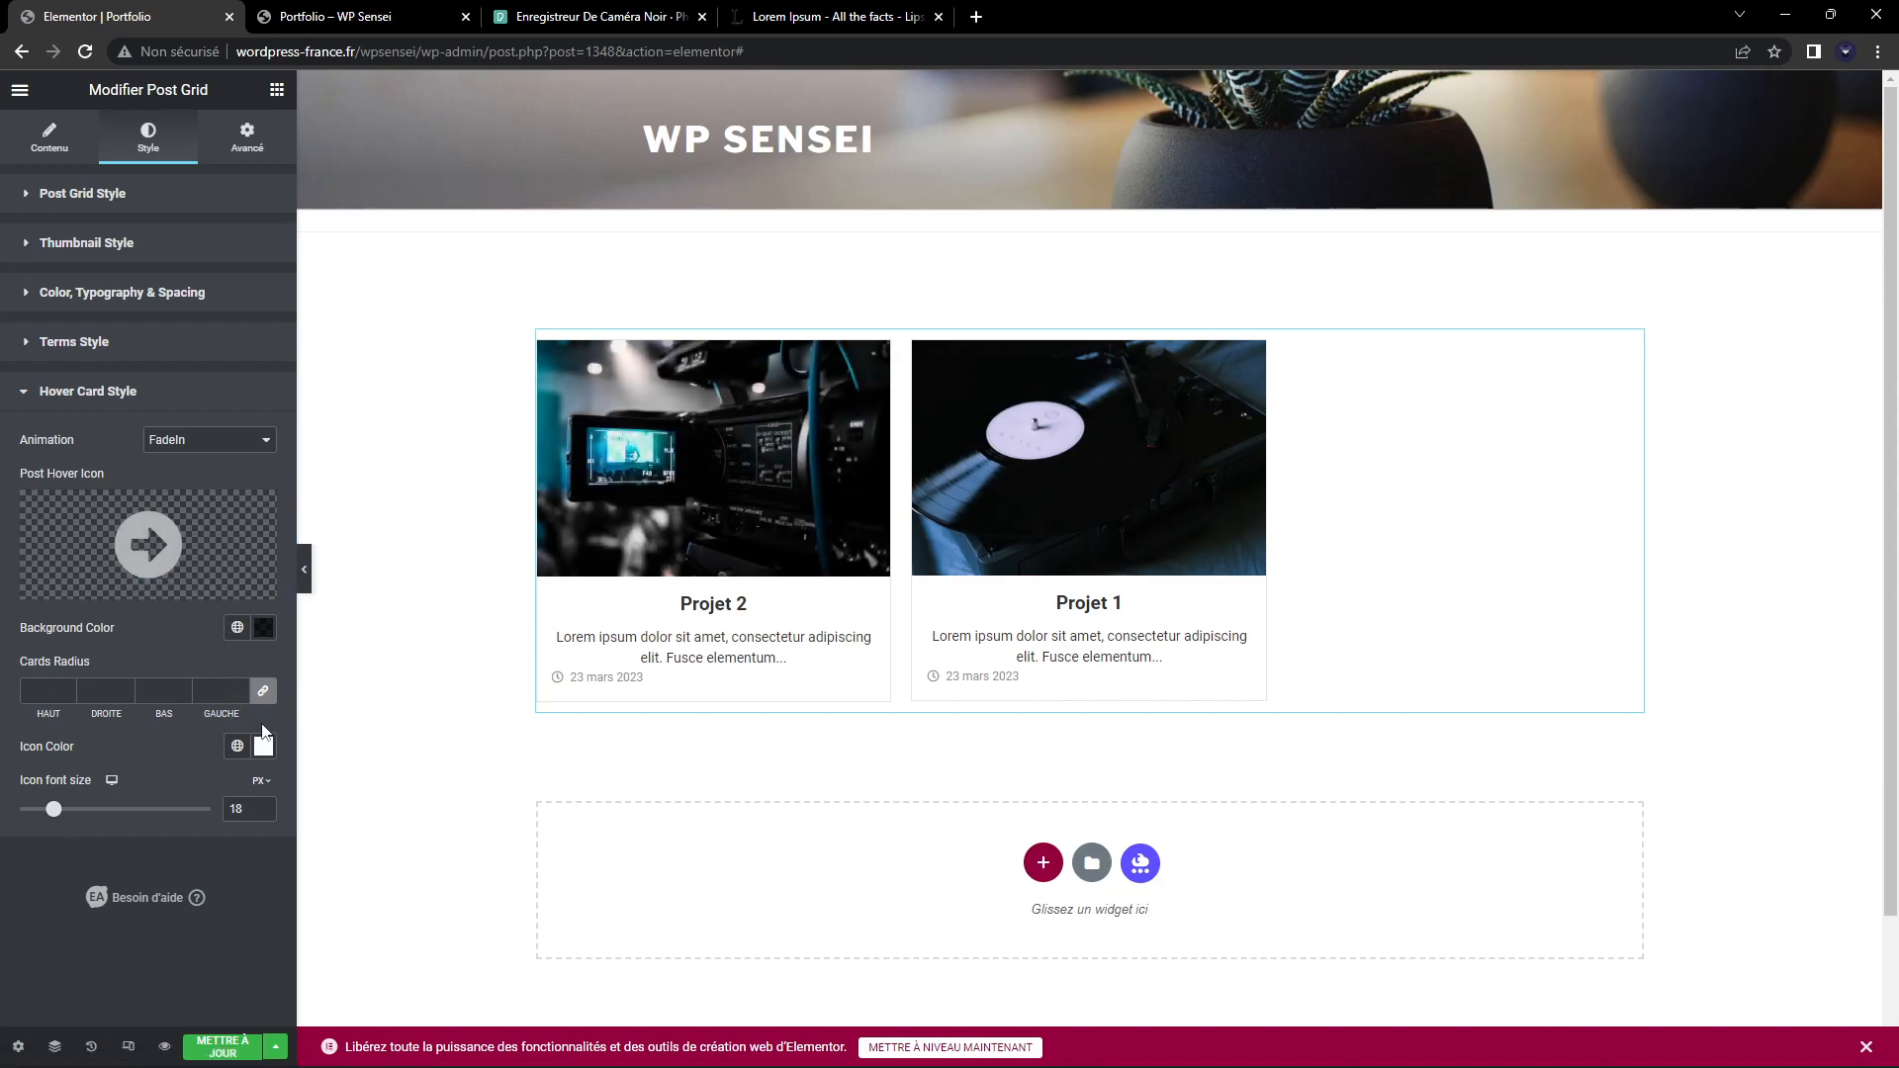
{"action": "left_click_drag", "start_coordinate": [49, 811], "coordinate": [179, 813]}
Set the spacing between the Post Grid items to 50 px on all four sides
{"action": "left_click", "coordinate": [134, 196]}
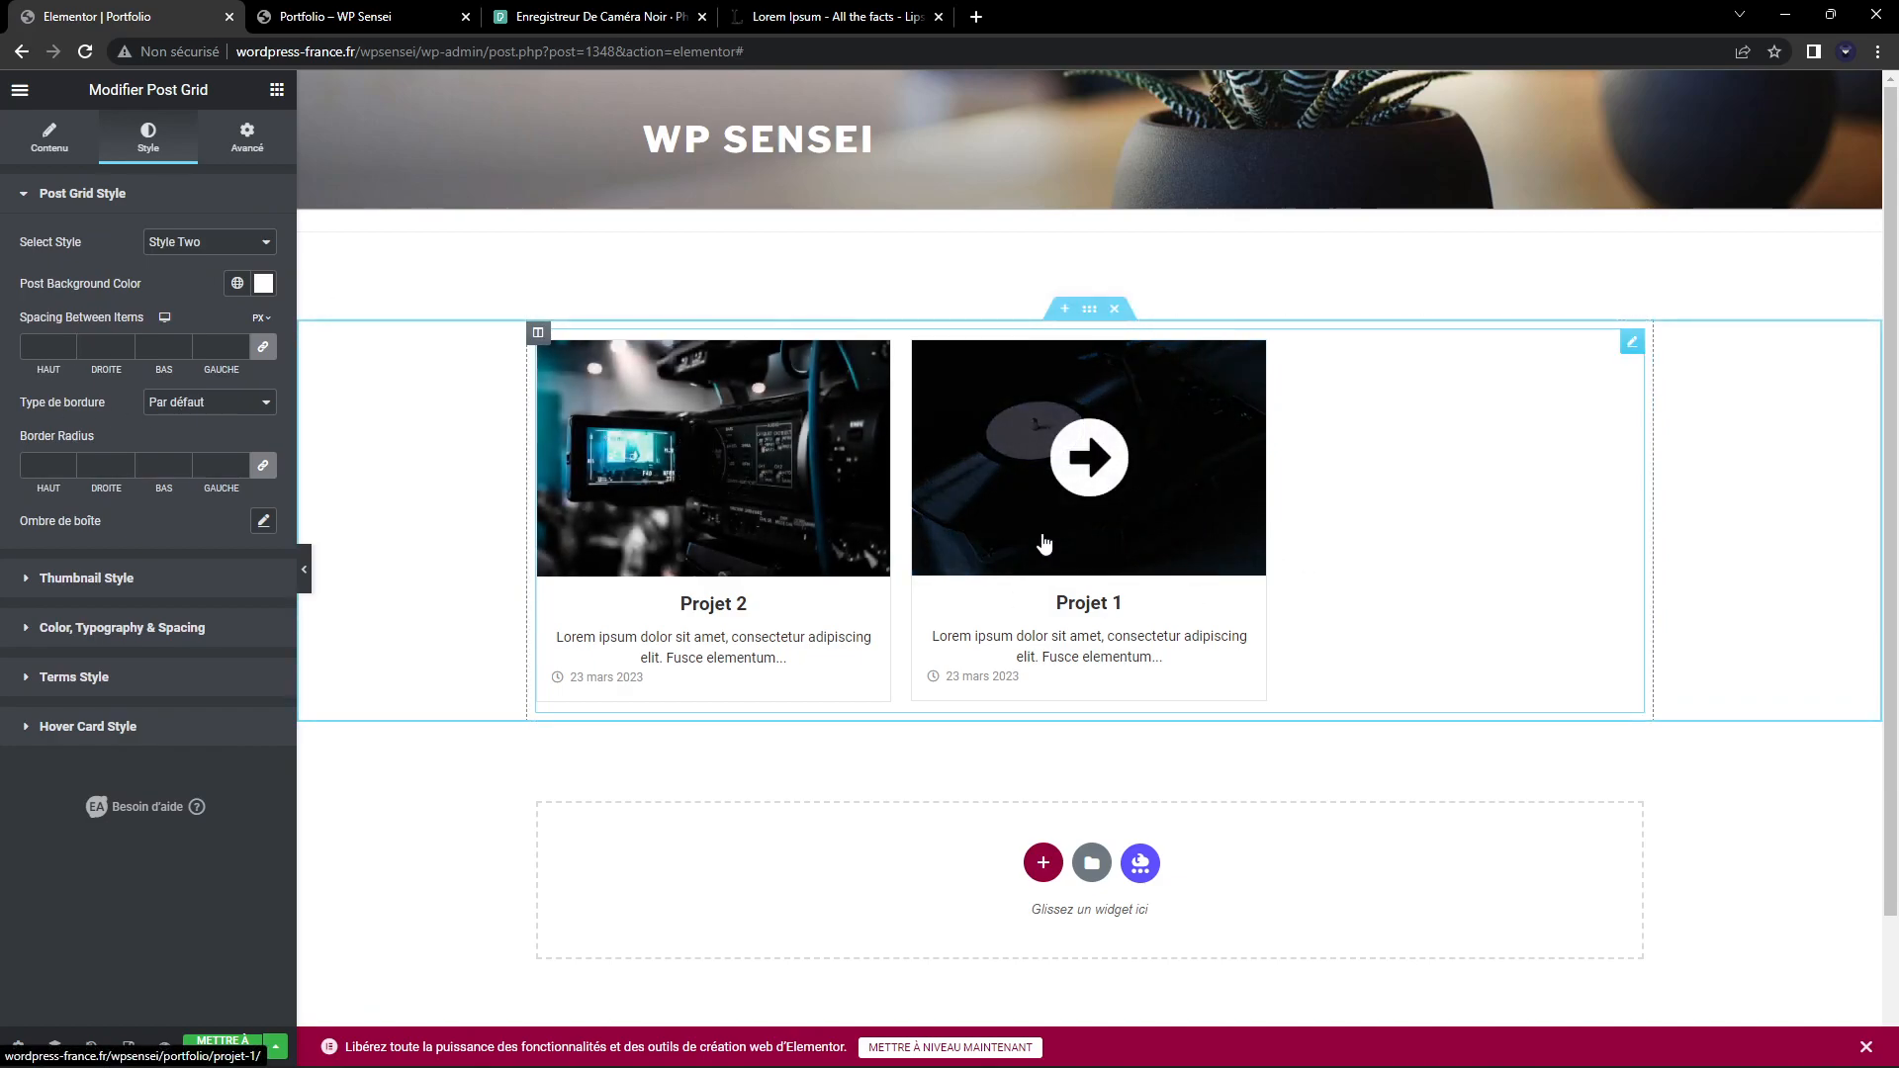
{"action": "left_click", "coordinate": [48, 344]}
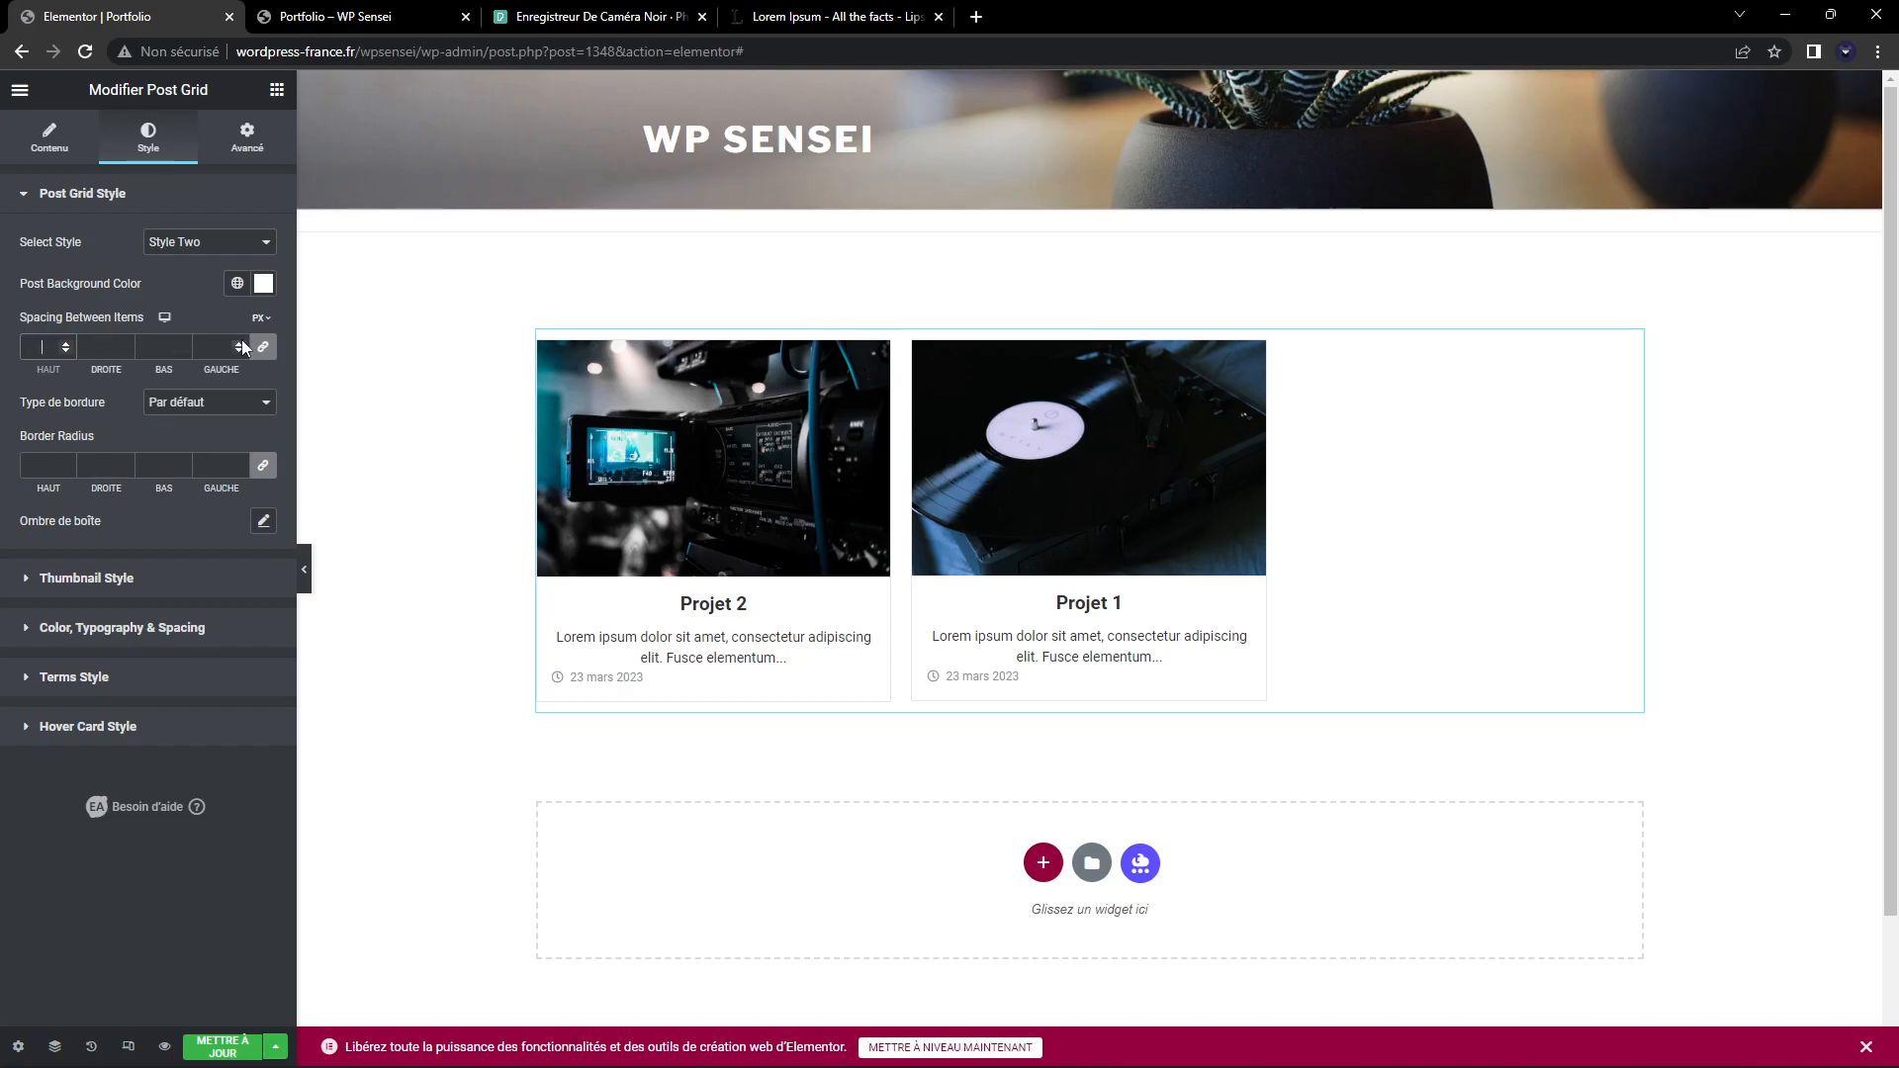
{"action": "type", "text": "050"}
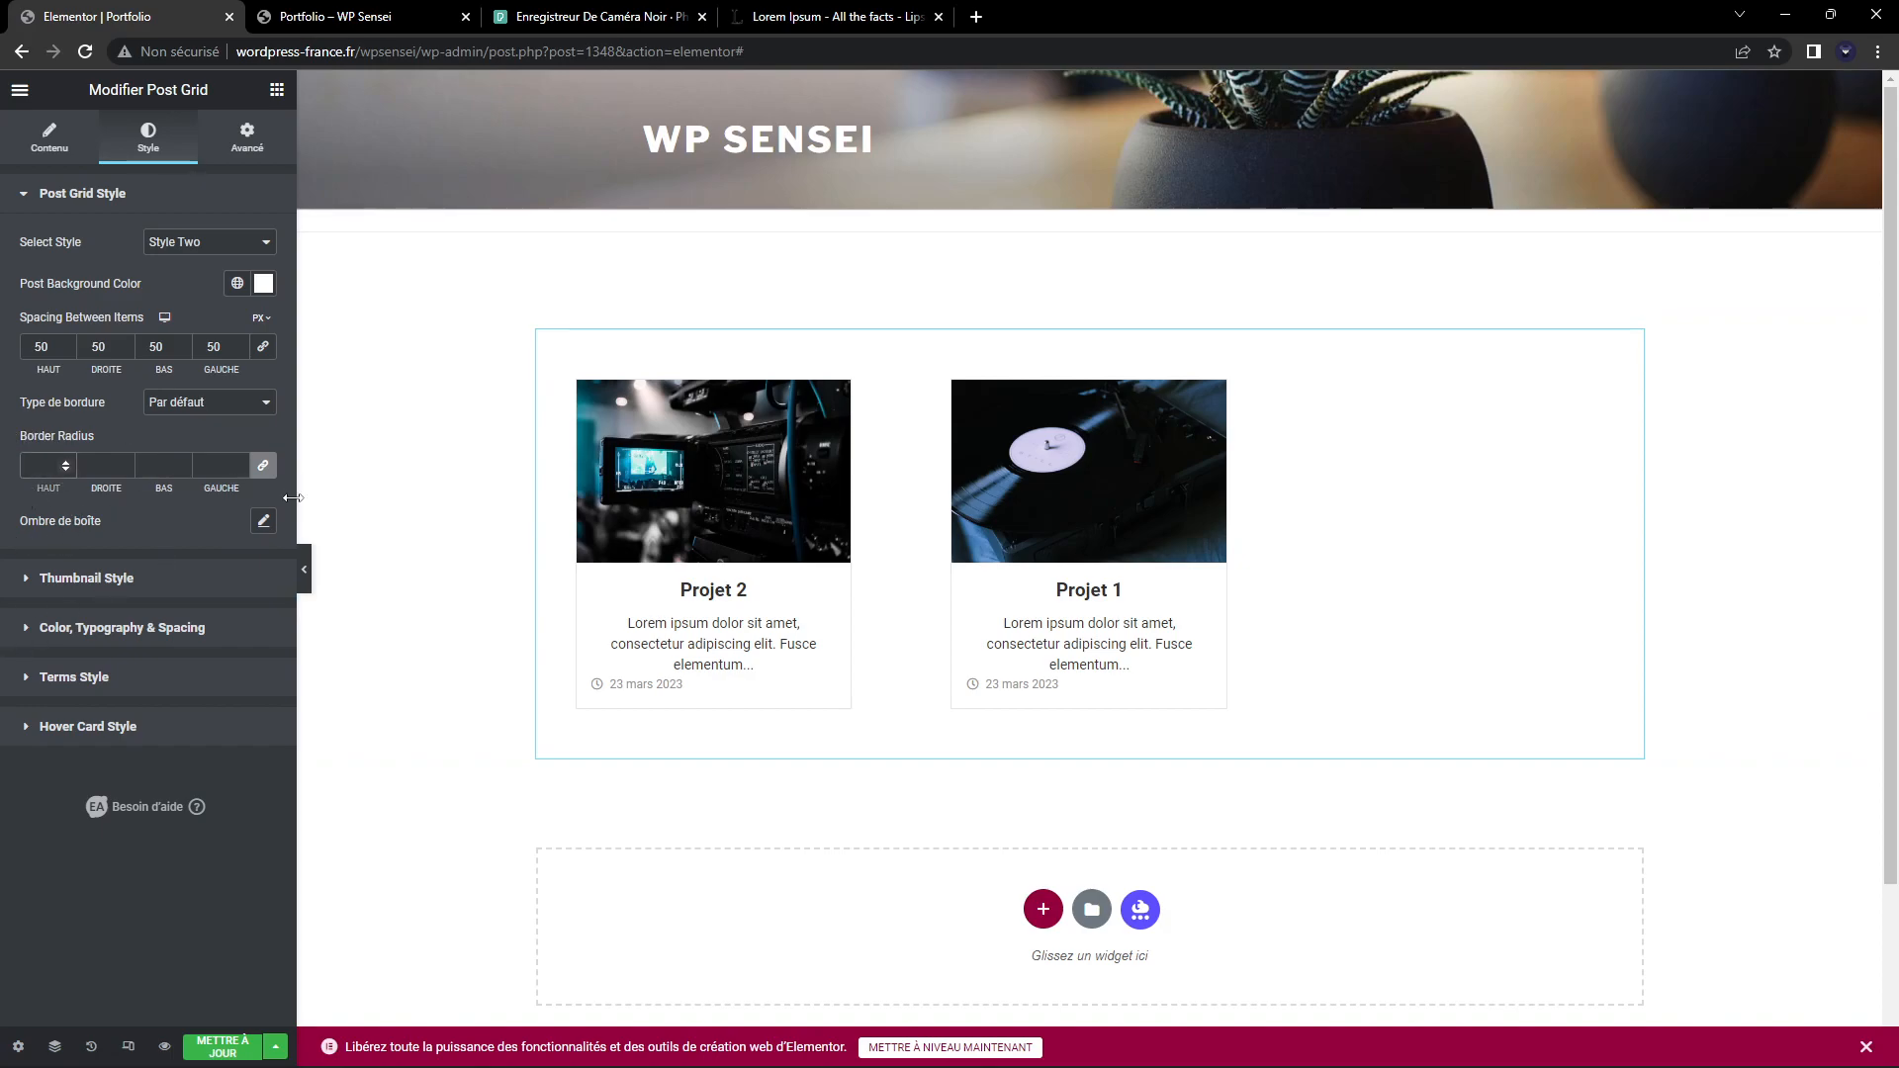
Add a box shadow to the Post Grid items with the color rgba(0, 0, 0, 0.05)
{"action": "left_click", "coordinate": [263, 520]}
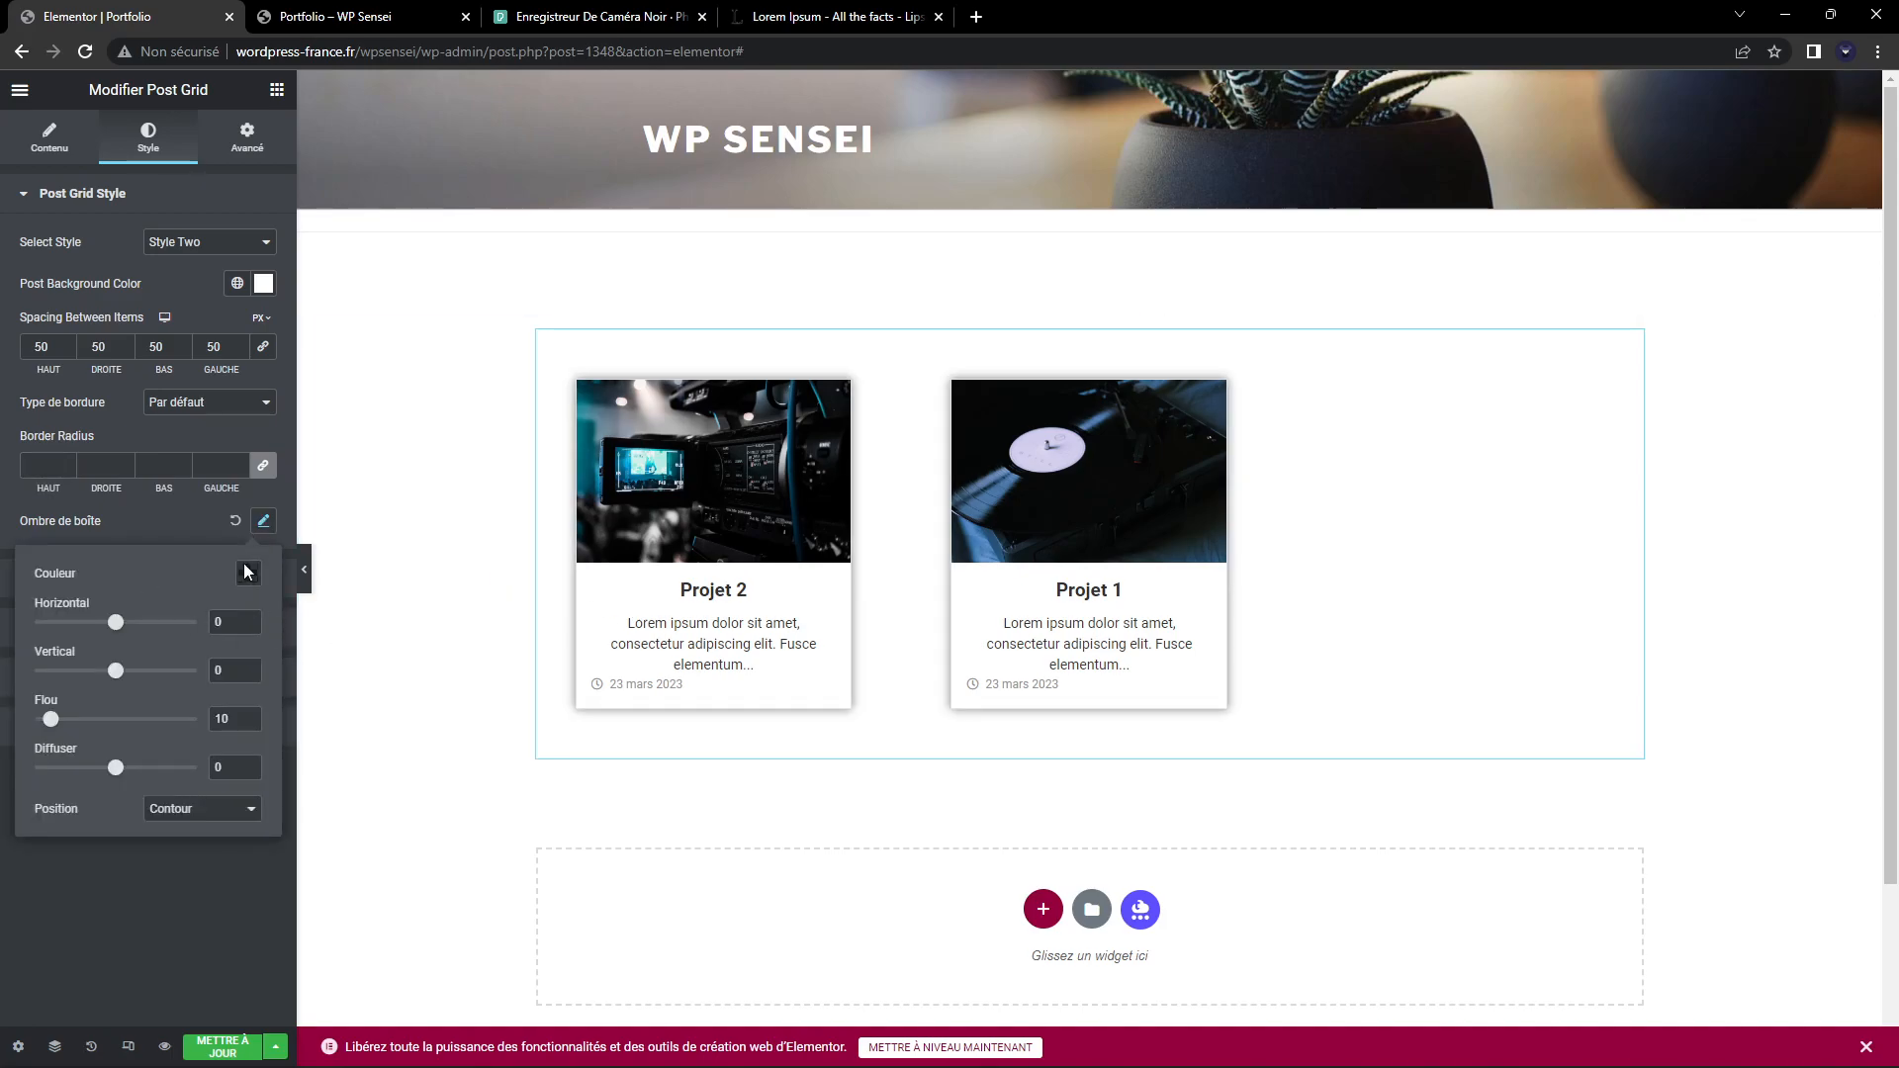
{"action": "left_click", "coordinate": [246, 574]}
{"action": "left_click_drag", "start_coordinate": [243, 848], "coordinate": [155, 848]}
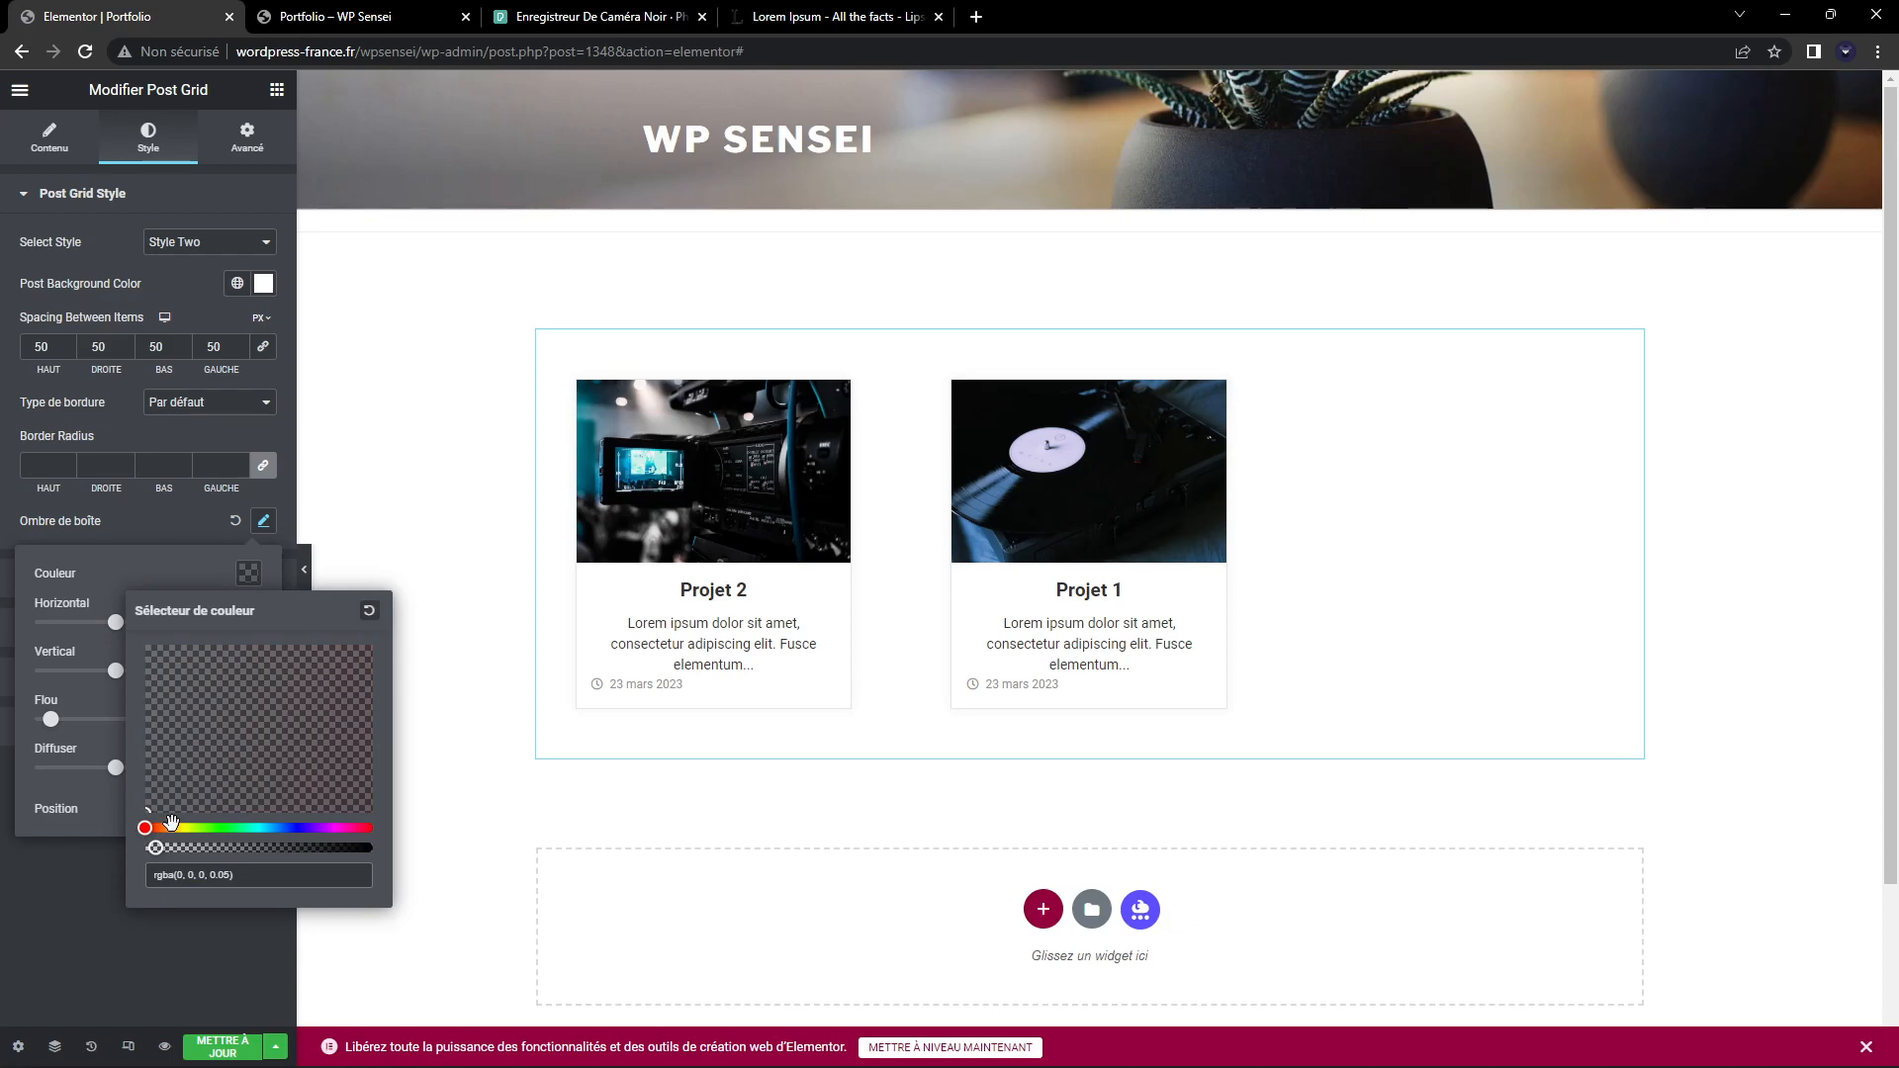
Set the spacing between the Post Grid items to 10 px on all four sides
{"action": "left_click_drag", "start_coordinate": [53, 347], "coordinate": [37, 332]}
{"action": "type", "text": "10"}
{"action": "key", "text": "Tab"}
{"action": "type", "text": "10"}
{"action": "key", "text": "Tab"}
{"action": "type", "text": "10"}
{"action": "key", "text": "Tab"}
{"action": "type", "text": "10"}
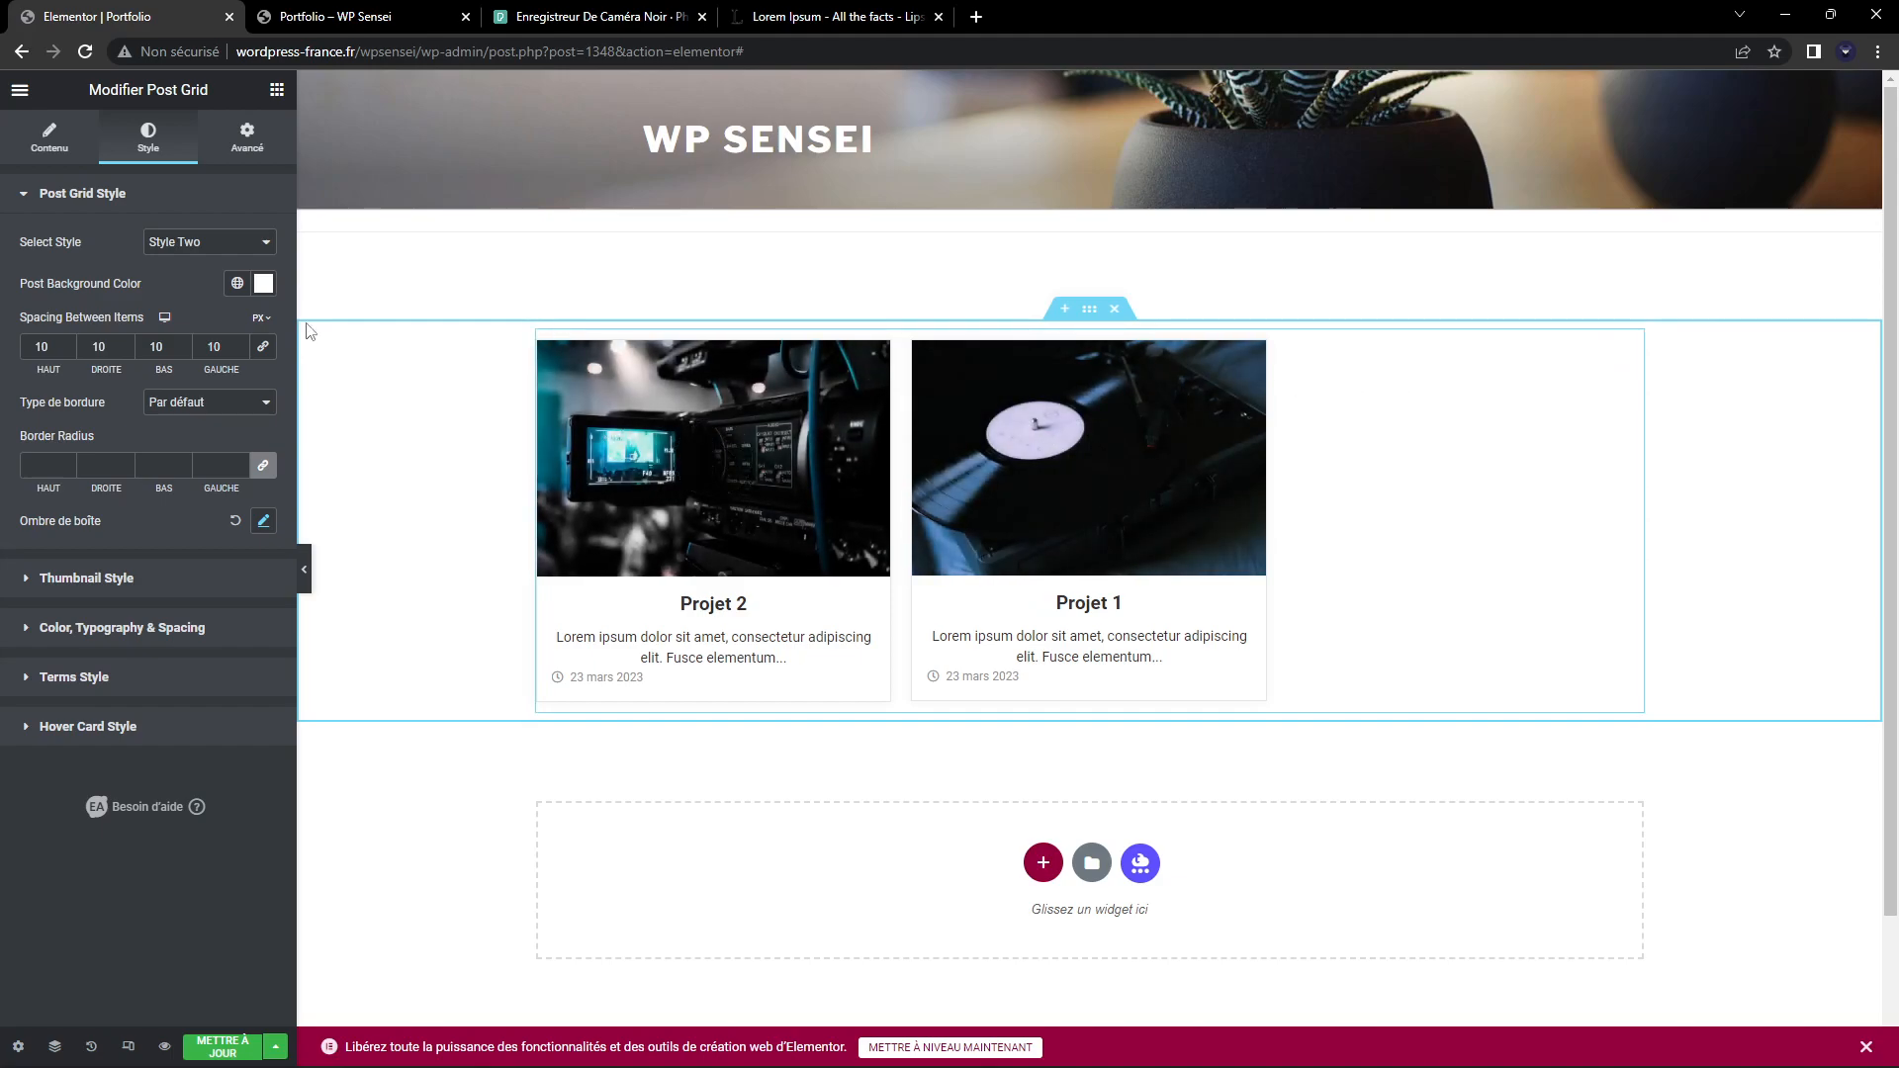
Save the Elementor Portfolio page and open the WordPress dashboard from the site's own browser tab
{"action": "left_click", "coordinate": [49, 136]}
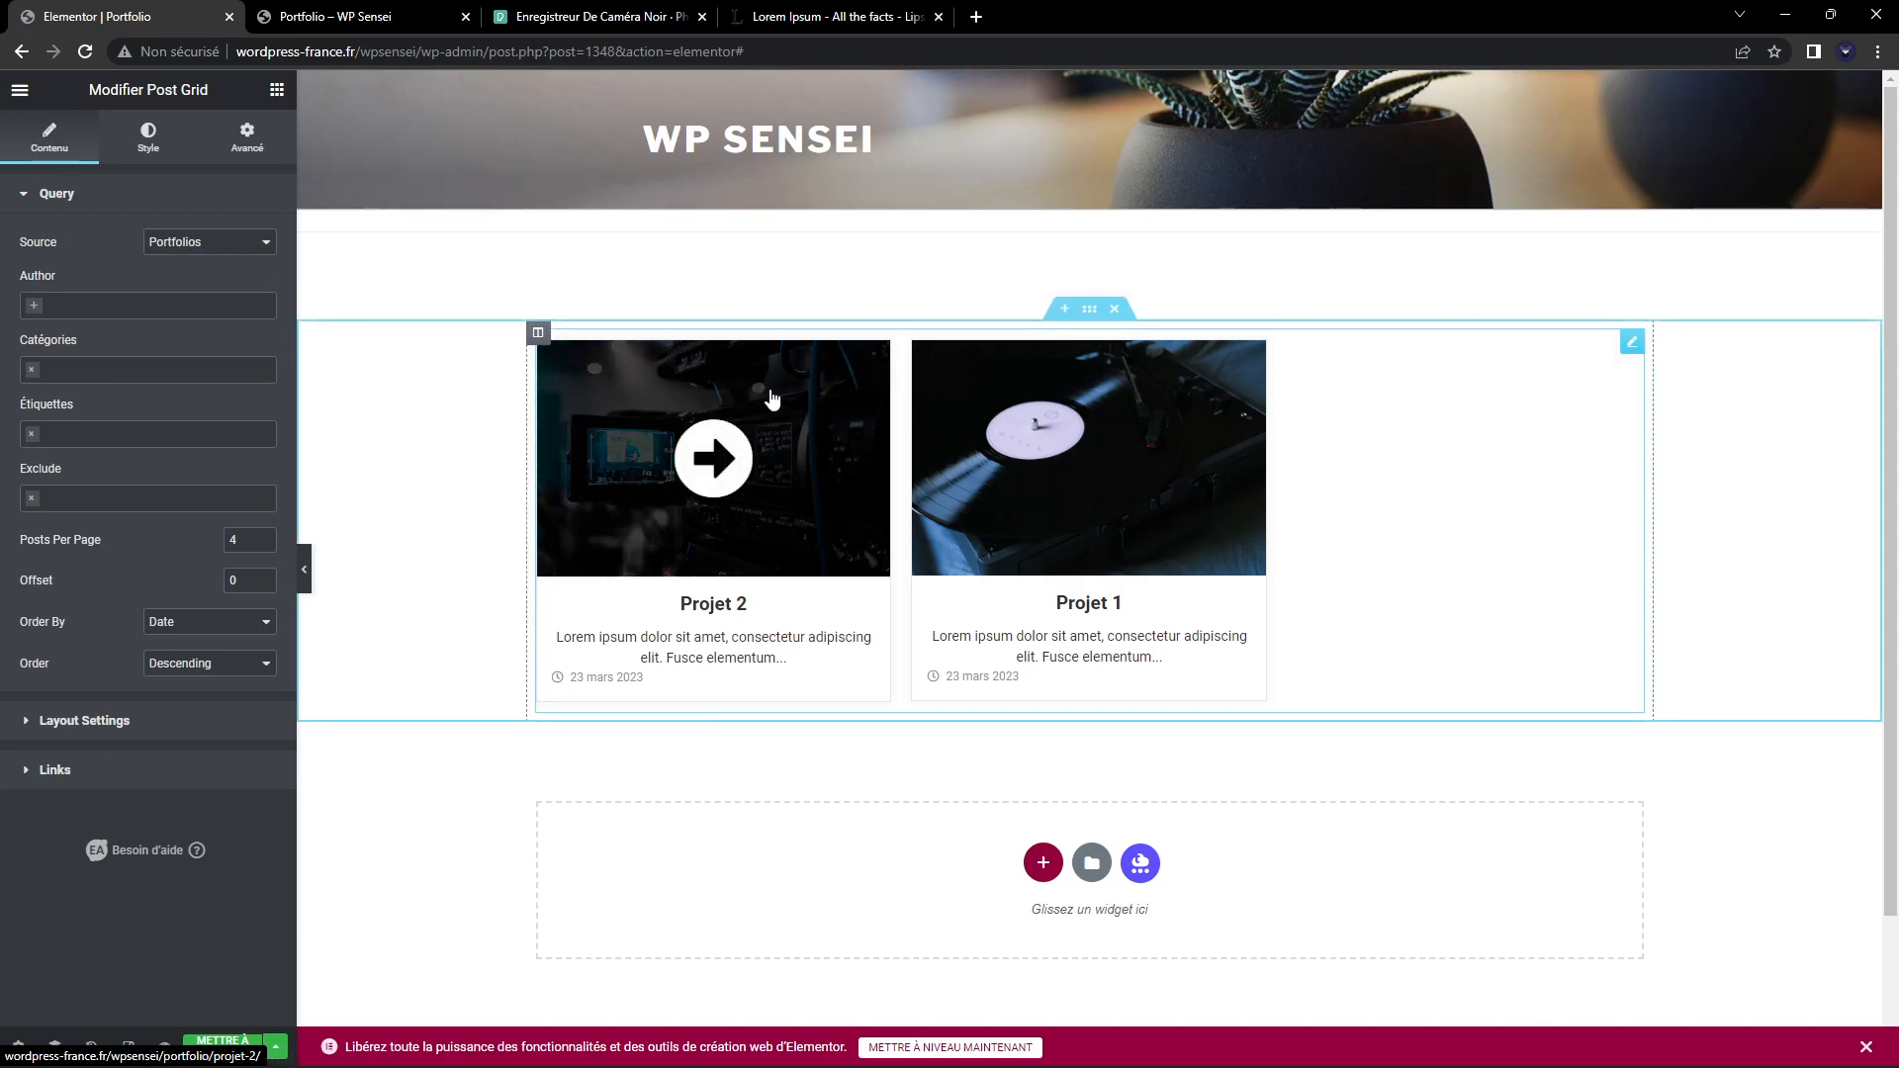
{"action": "key", "text": "ctrl+s"}
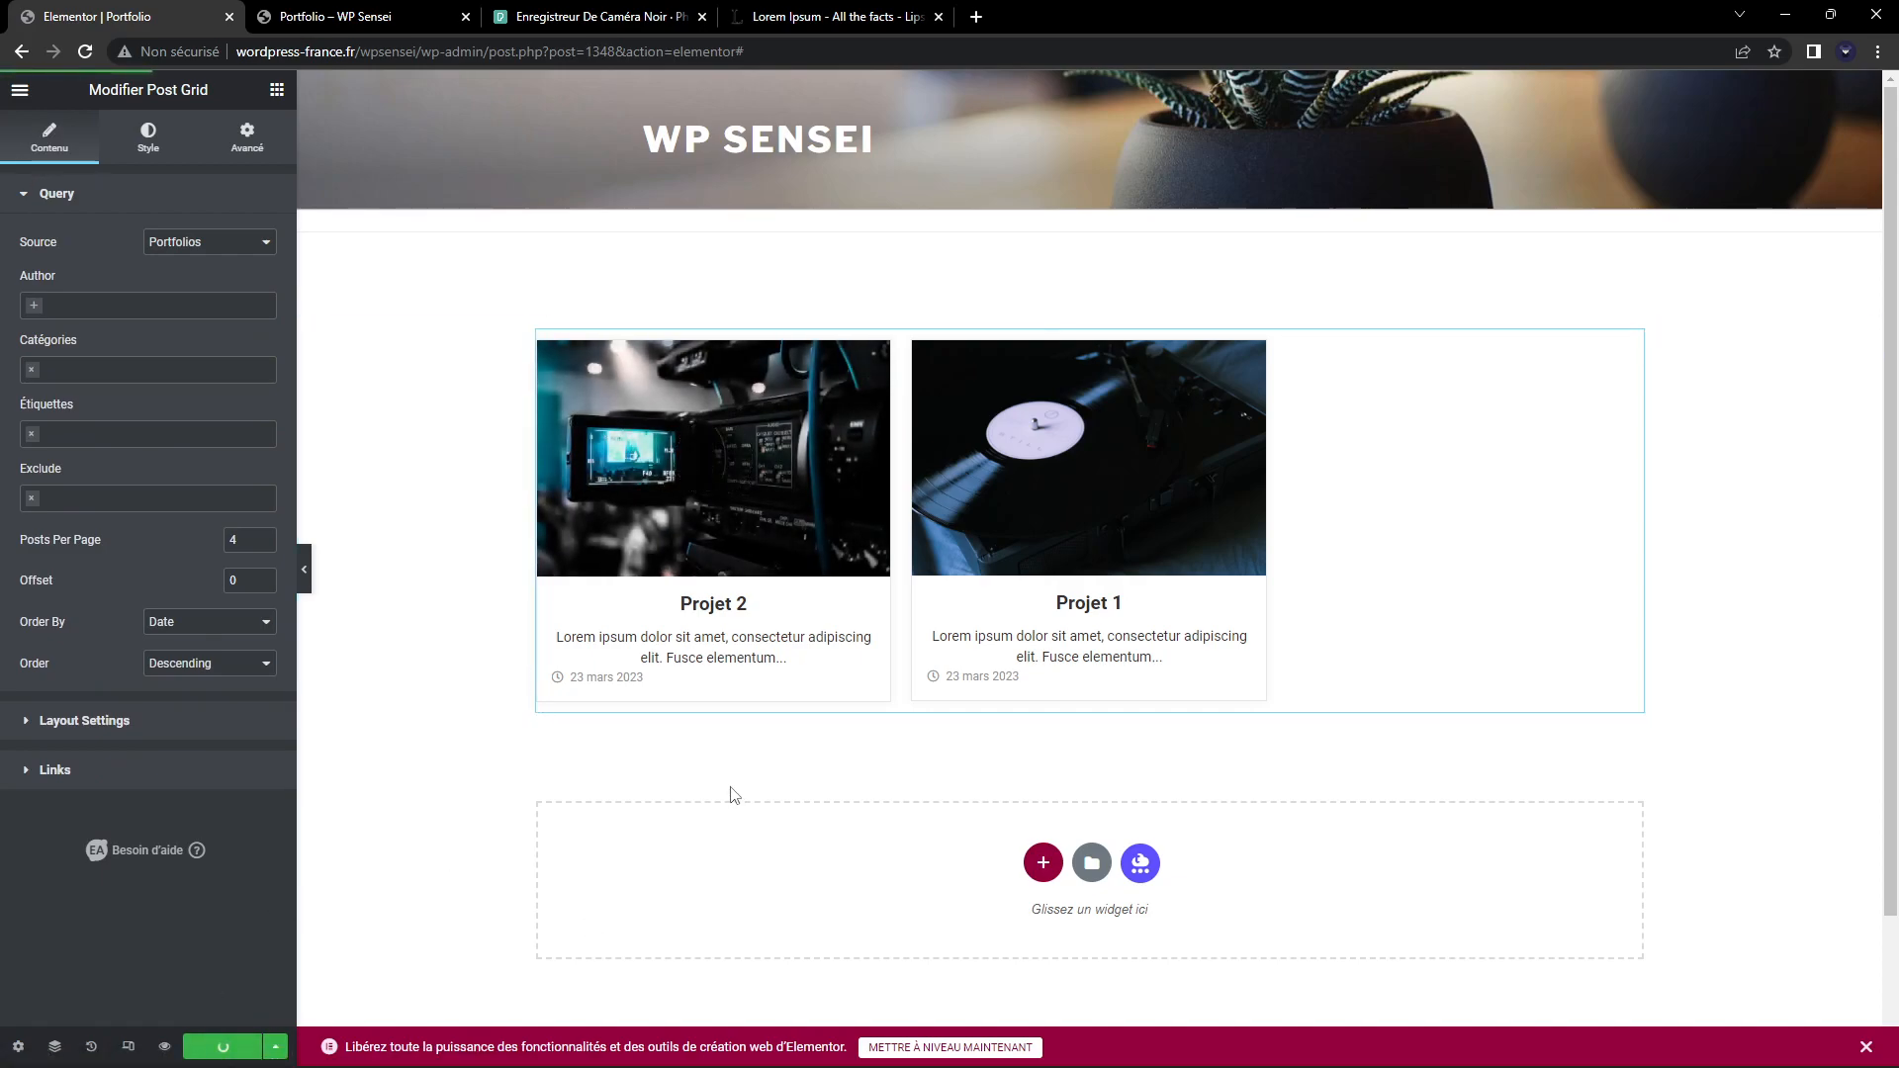
{"action": "left_click", "coordinate": [331, 16]}
{"action": "left_click", "coordinate": [111, 116]}
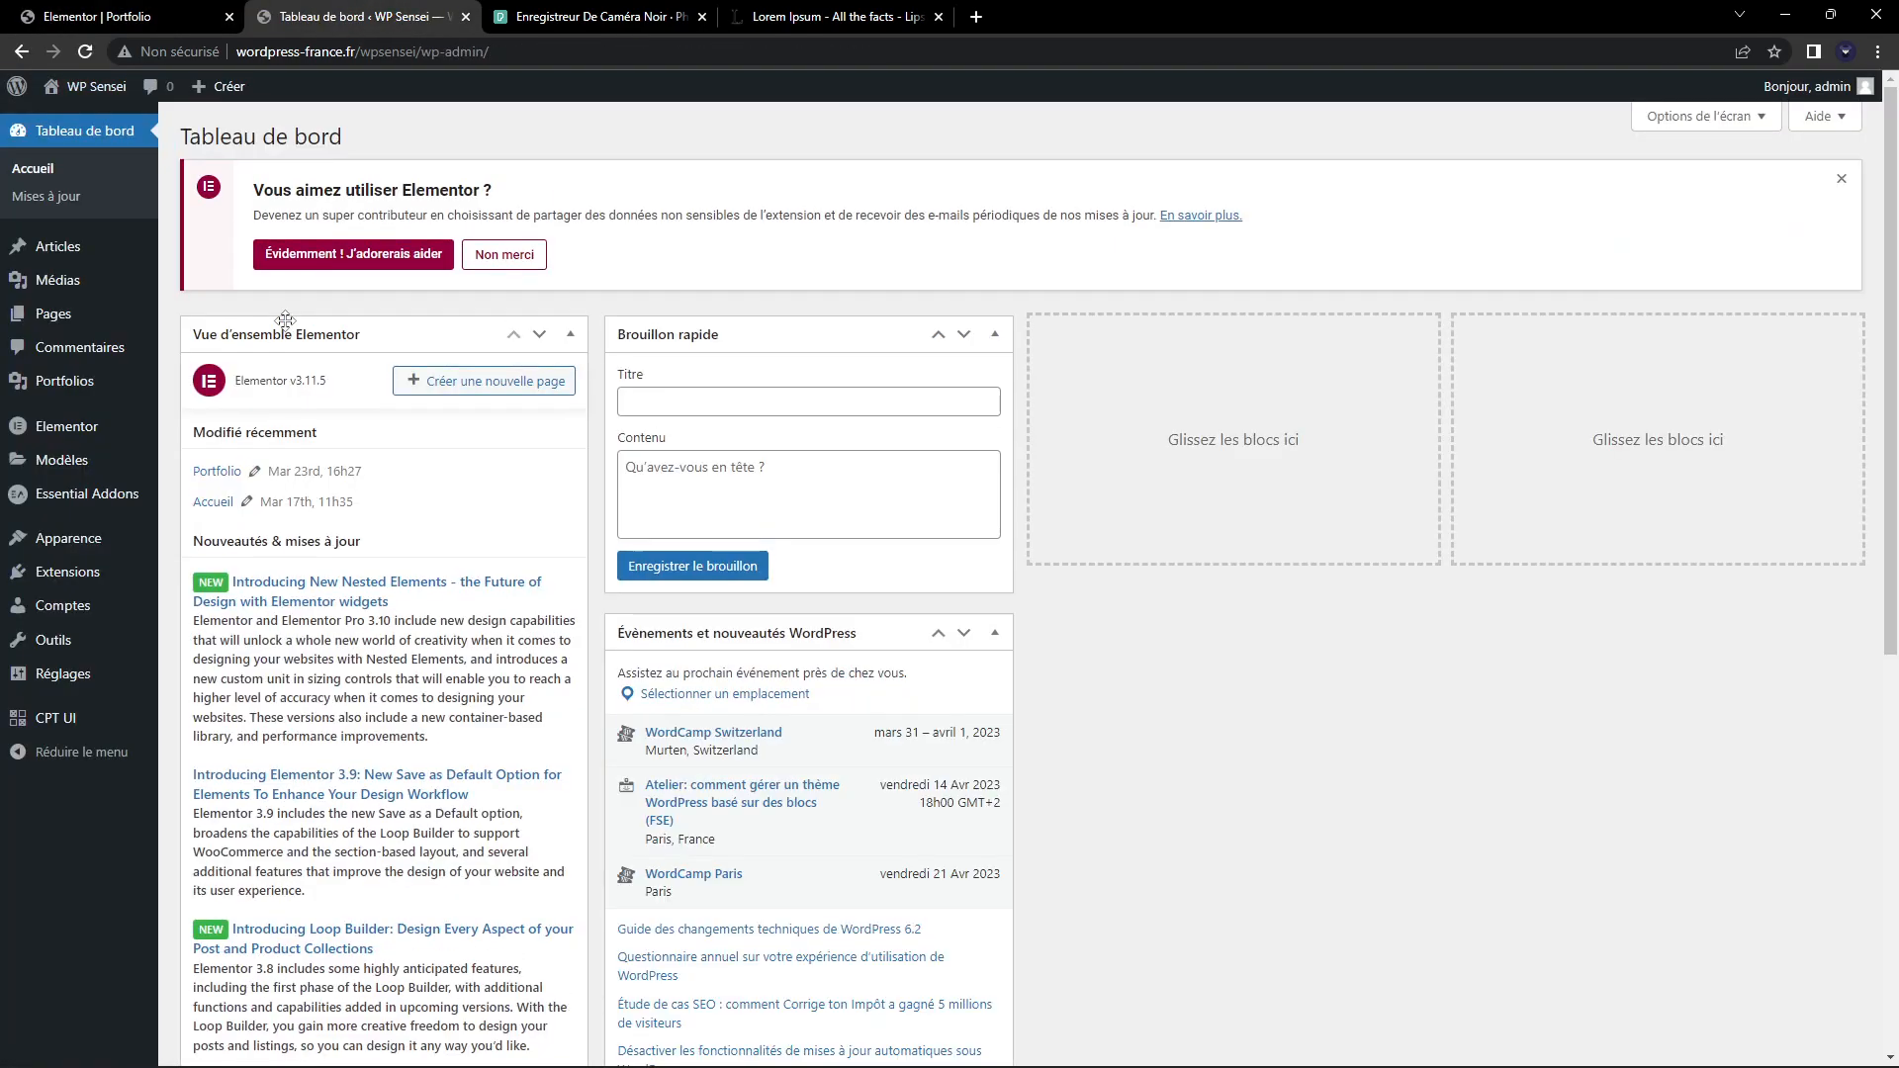
Add the Portfolio and Accueil pages to the Fullscreen menu with Accueil placed first, and save the menu
{"action": "mouse_move", "coordinate": [60, 538]}
{"action": "left_click", "coordinate": [193, 633]}
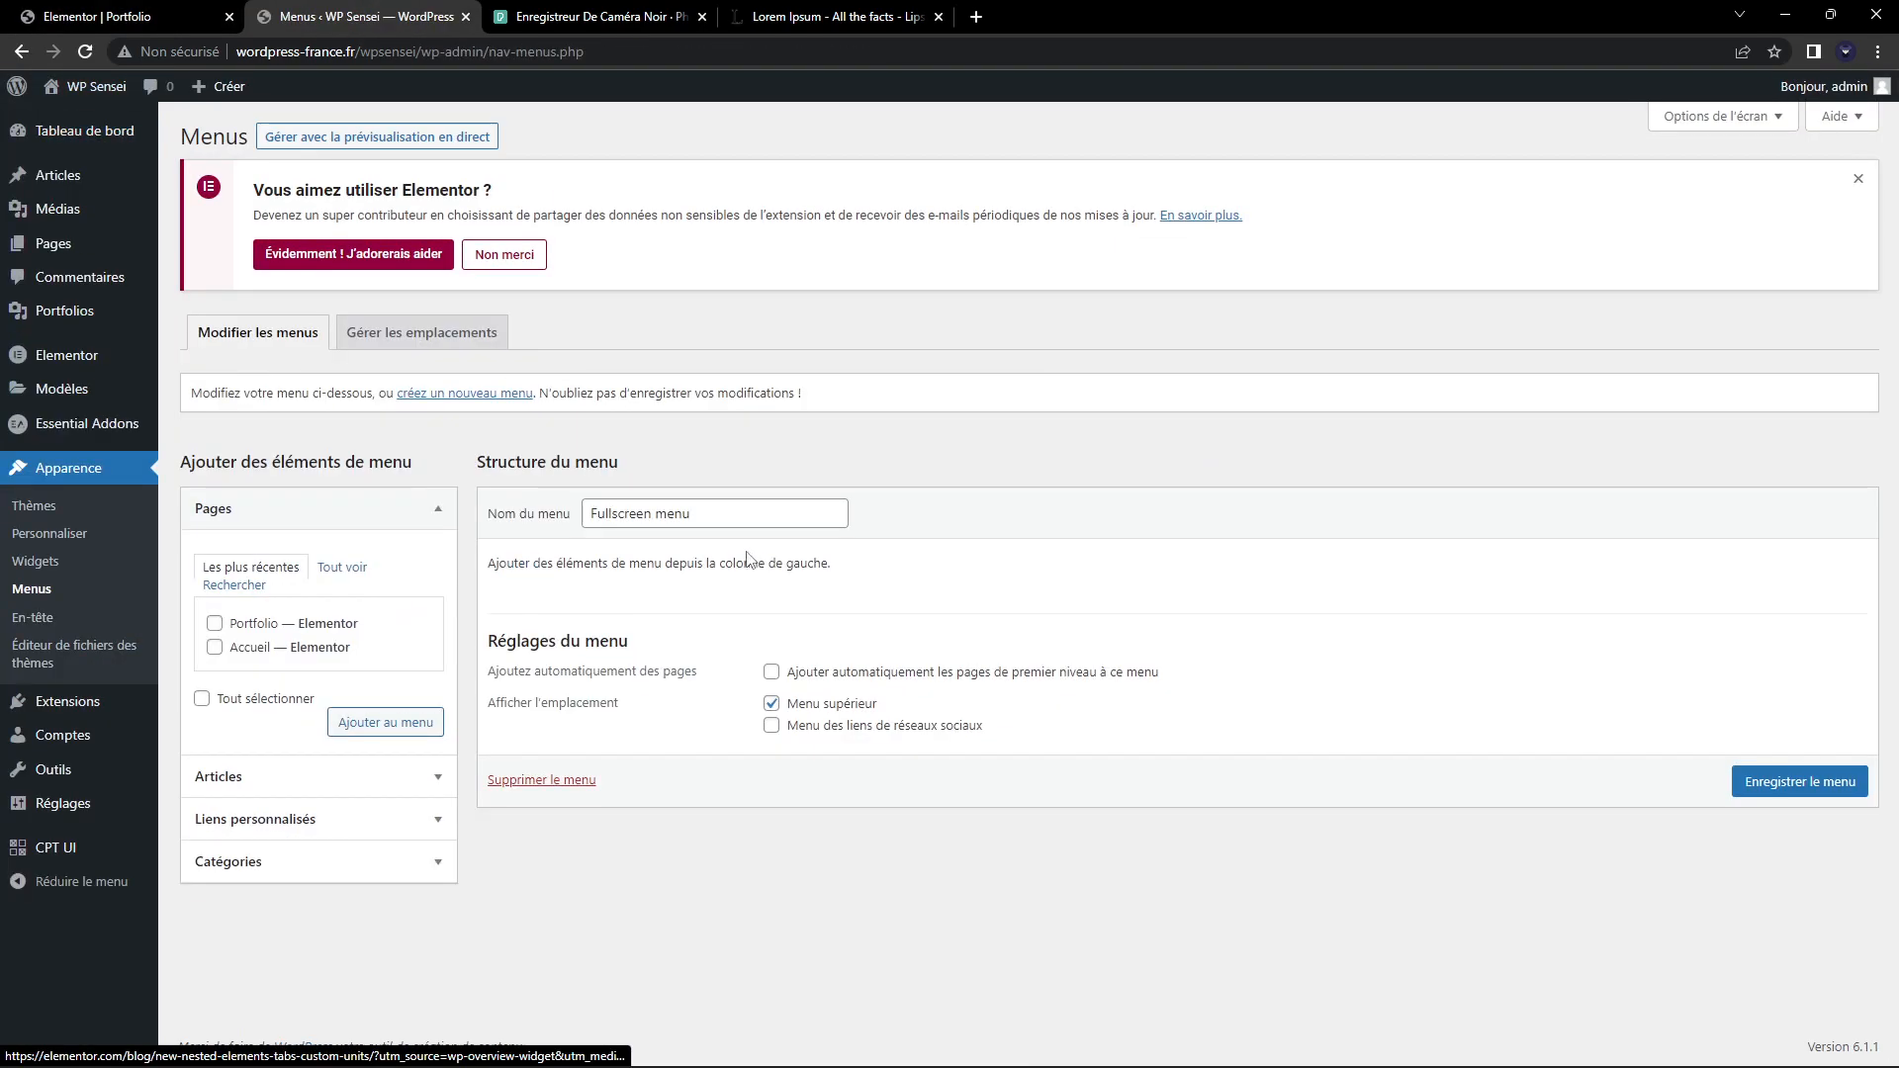
{"action": "left_click", "coordinate": [294, 627]}
{"action": "left_click", "coordinate": [263, 651]}
{"action": "left_click", "coordinate": [385, 722]}
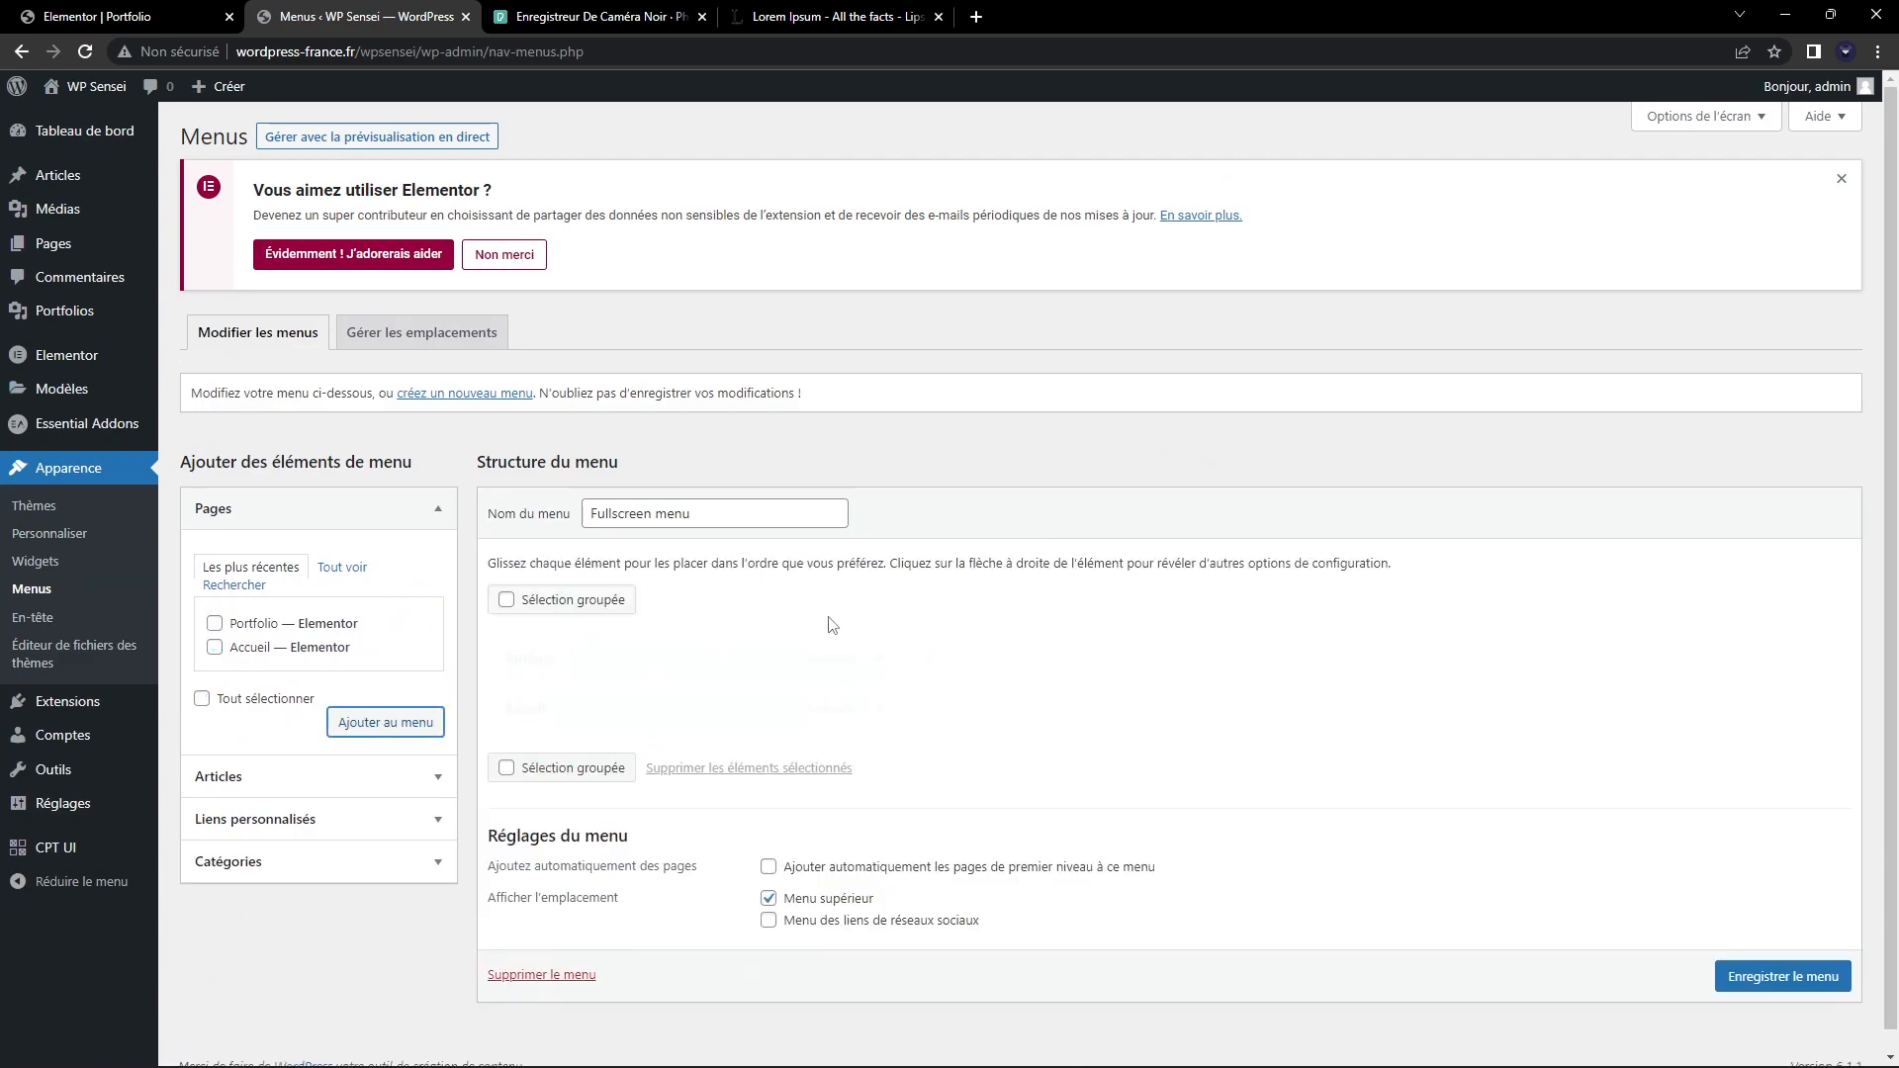
{"action": "left_click_drag", "start_coordinate": [554, 709], "coordinate": [584, 655]}
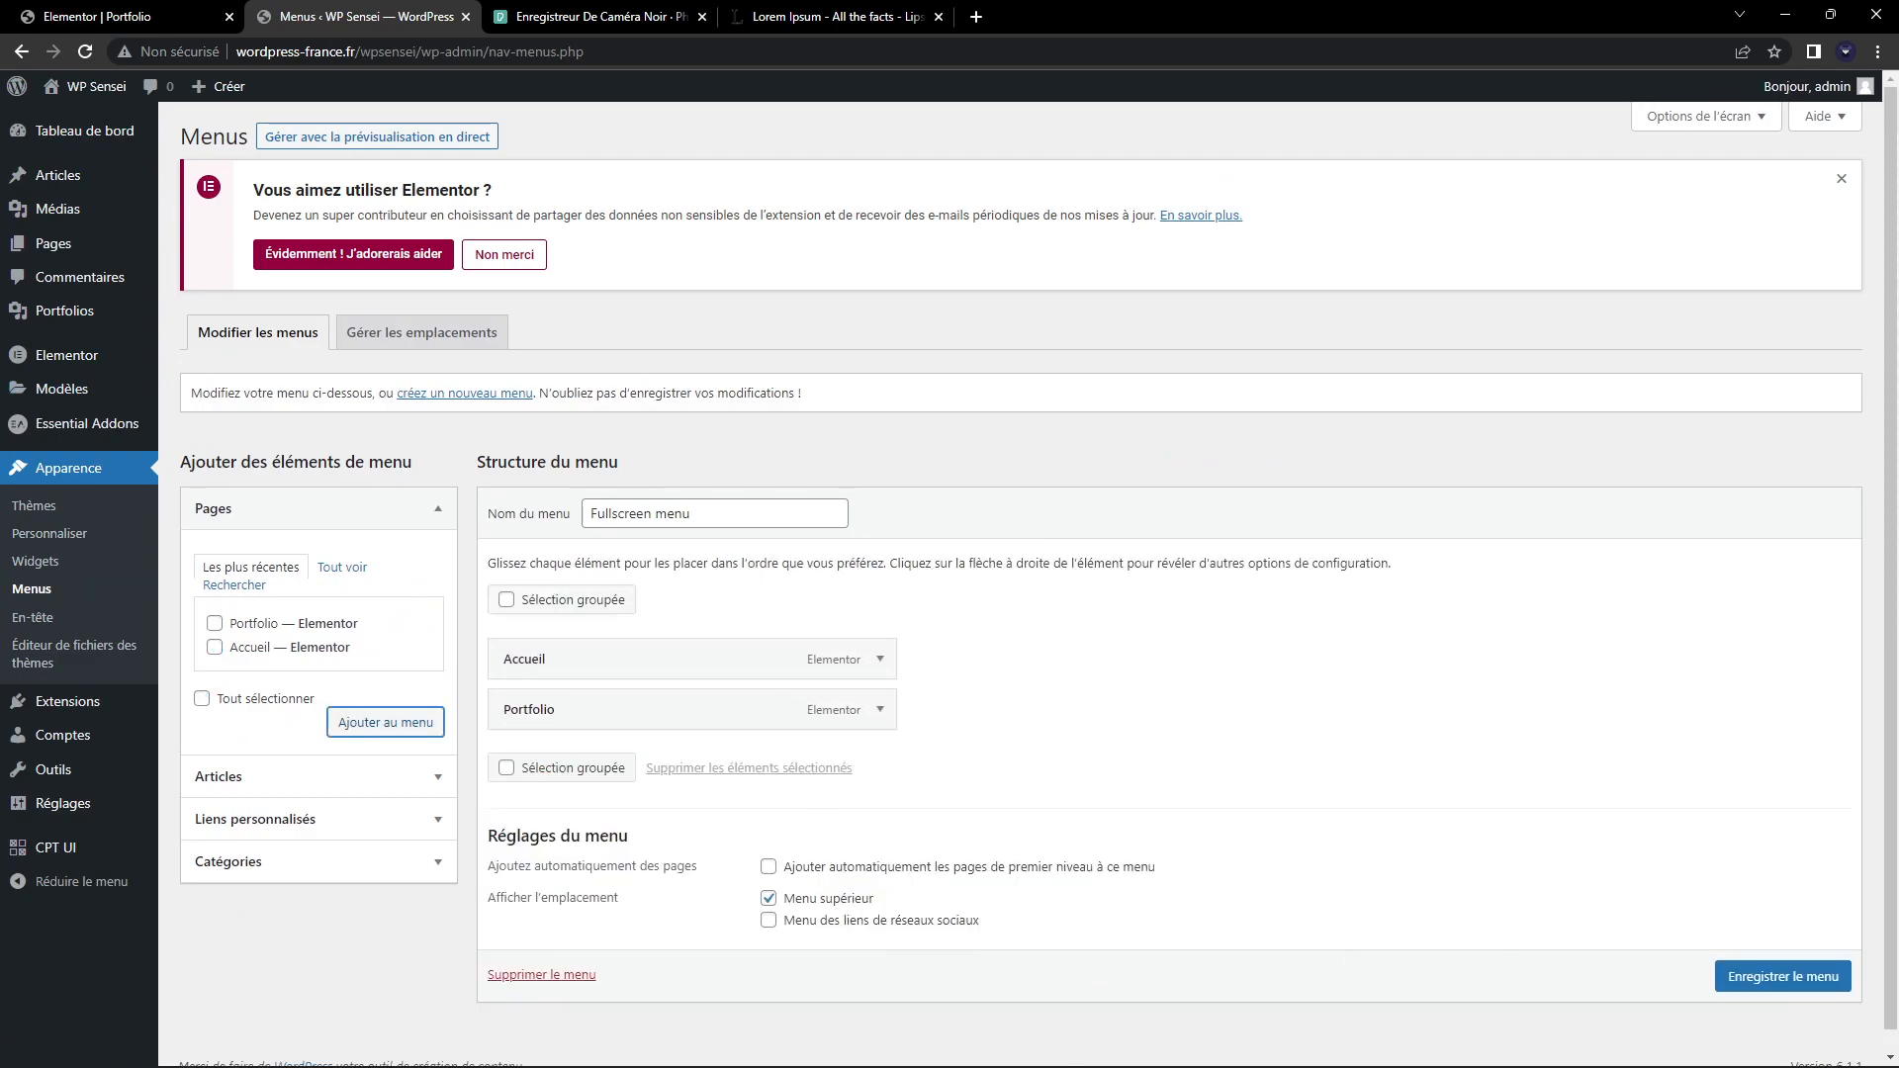
{"action": "left_click", "coordinate": [1783, 977]}
Visit the live site, go to the Portfolio page through its navigation and open Projet 1 from the grid
{"action": "left_click", "coordinate": [96, 86]}
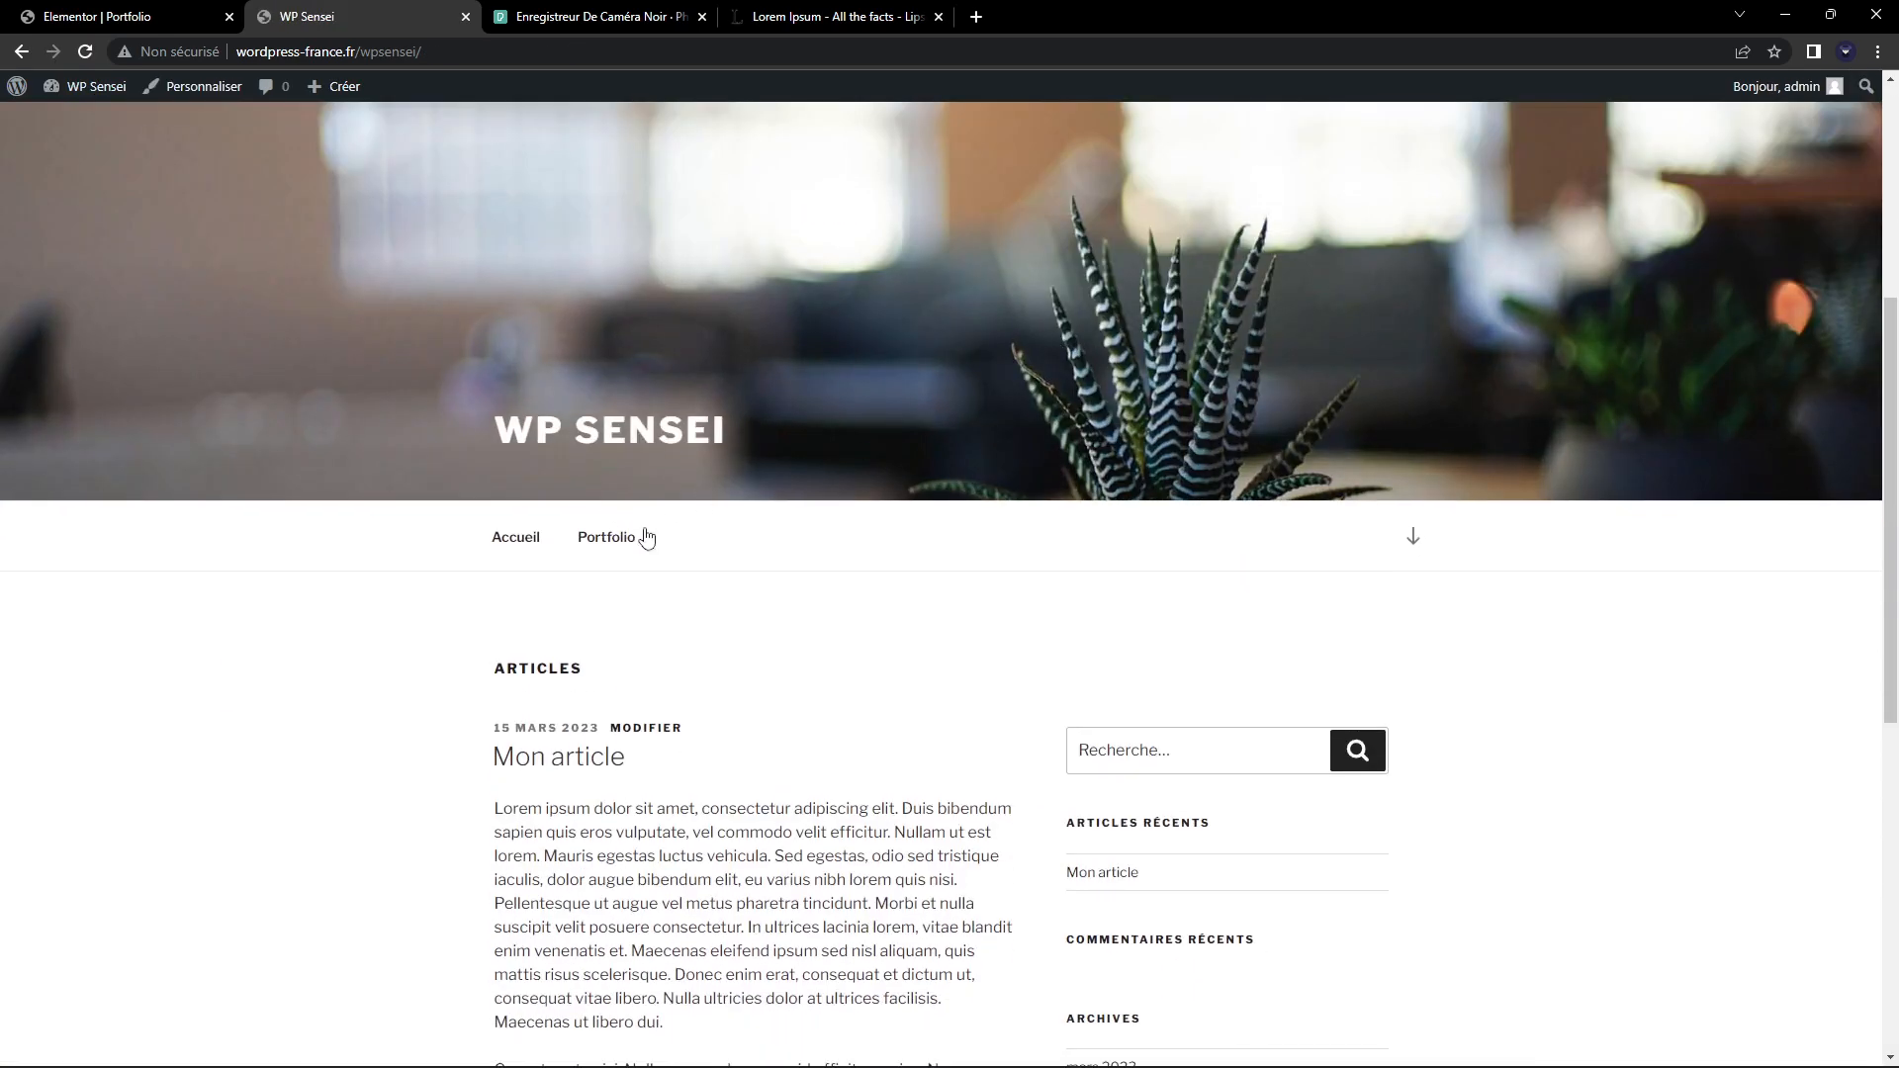
{"action": "left_click", "coordinate": [638, 534]}
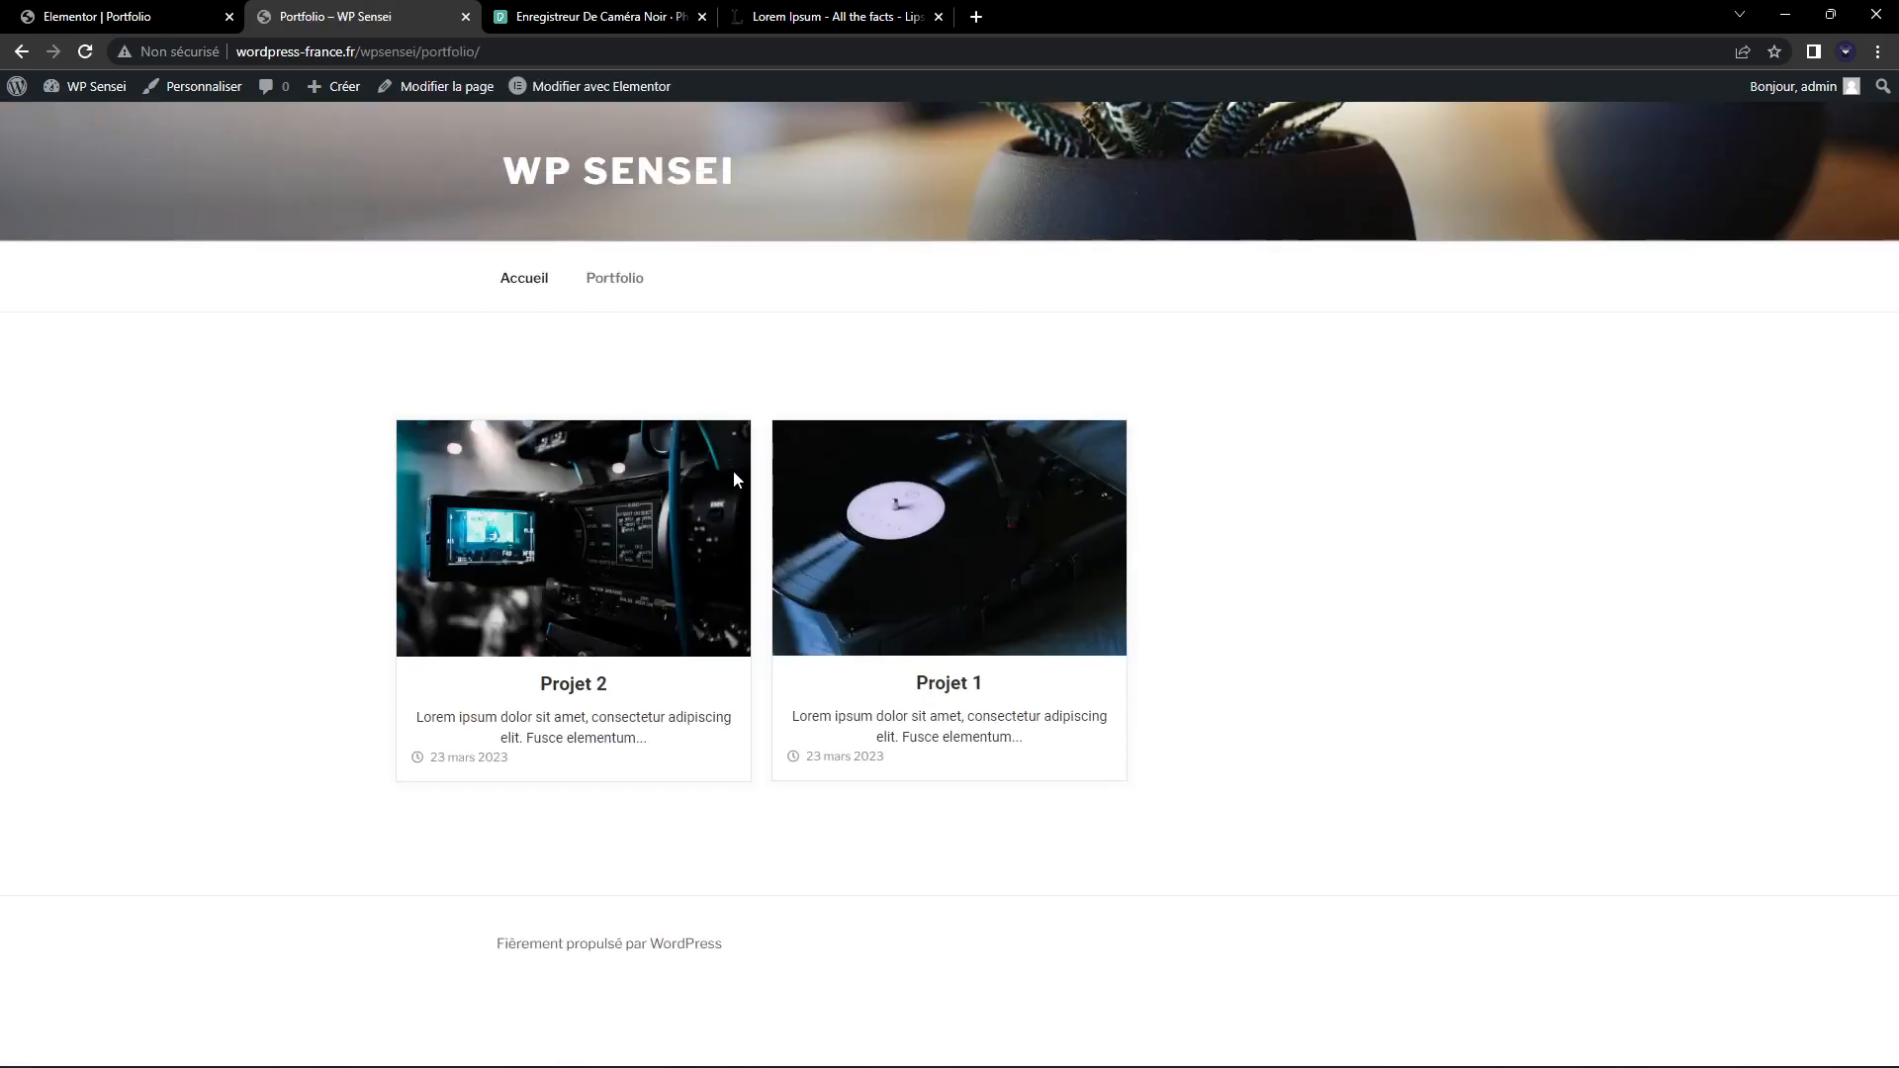
{"action": "left_click", "coordinate": [920, 534]}
Examine the Projet 1 page's featured image, text and sidebar, and return to the live Portfolio page
{"action": "scroll", "coordinate": [954, 373], "scroll_direction": "down", "scroll_amount": 6}
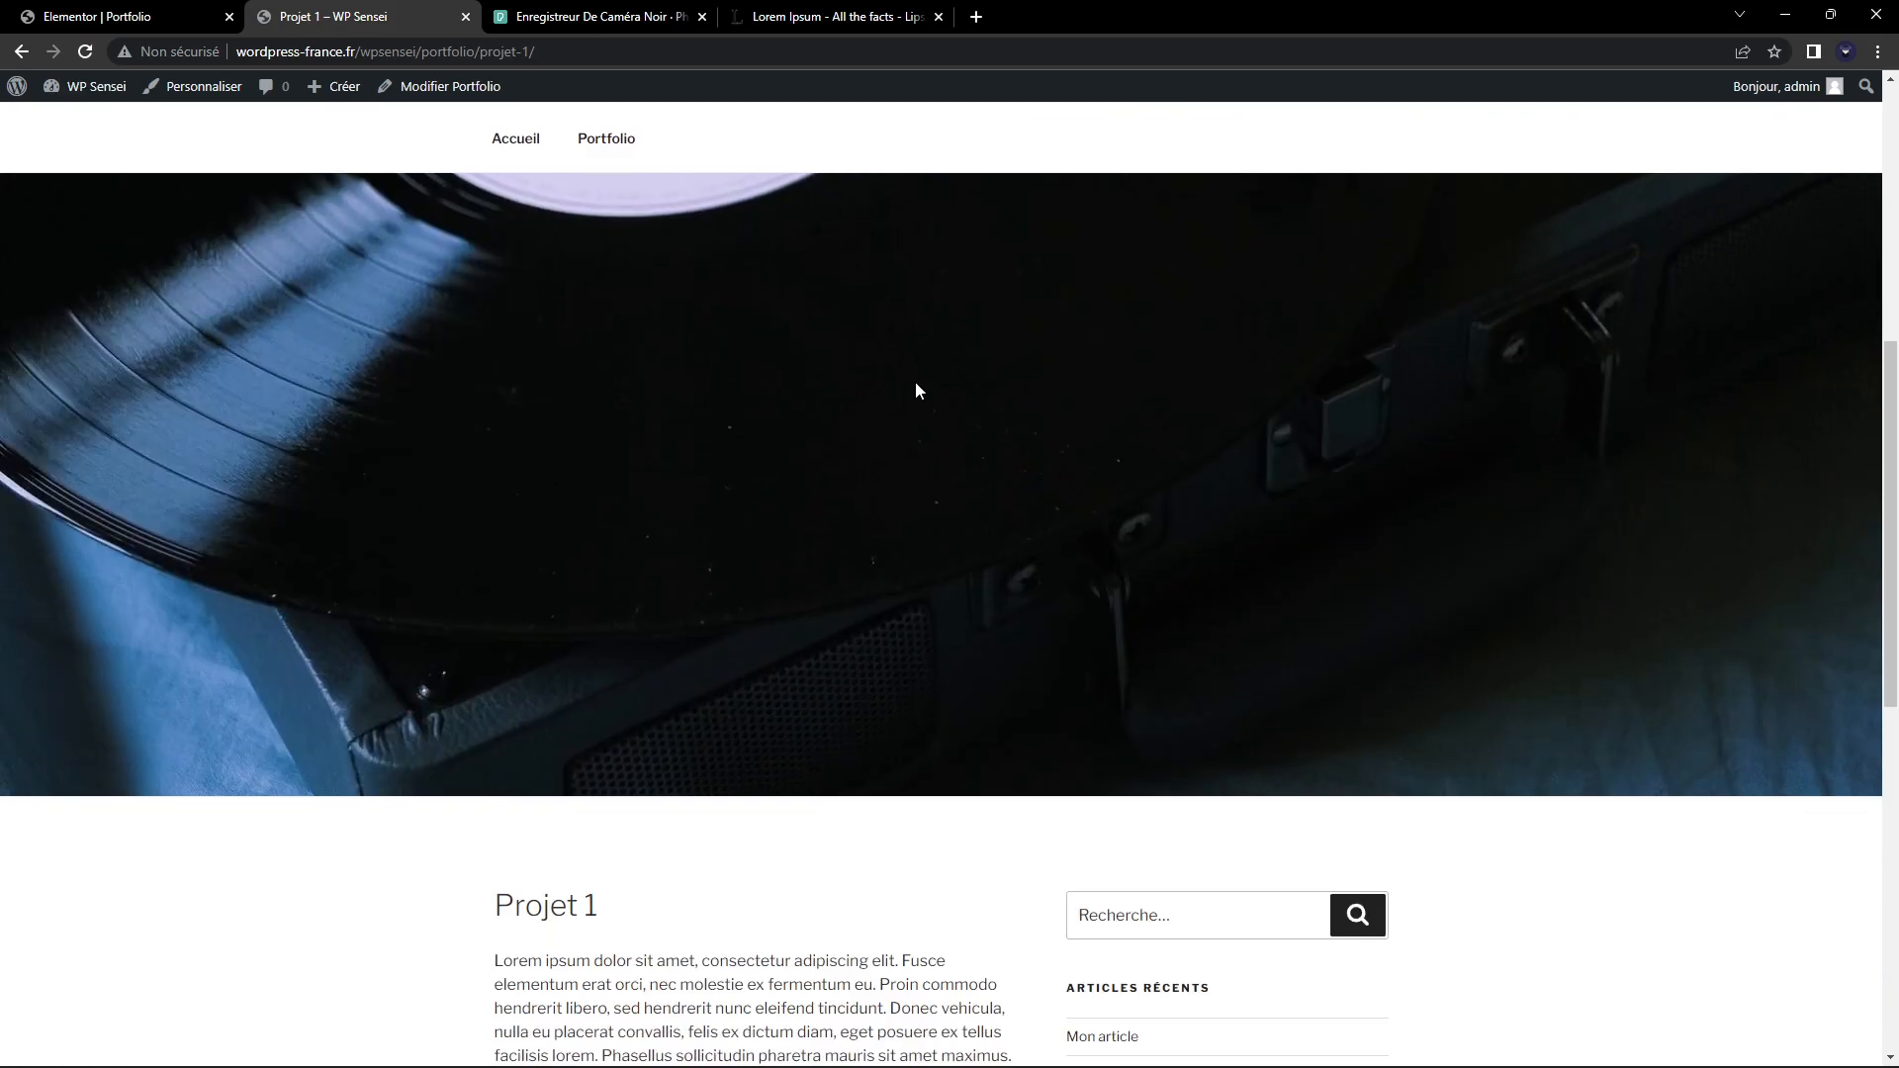
{"action": "scroll", "coordinate": [727, 442], "scroll_direction": "up", "scroll_amount": 3}
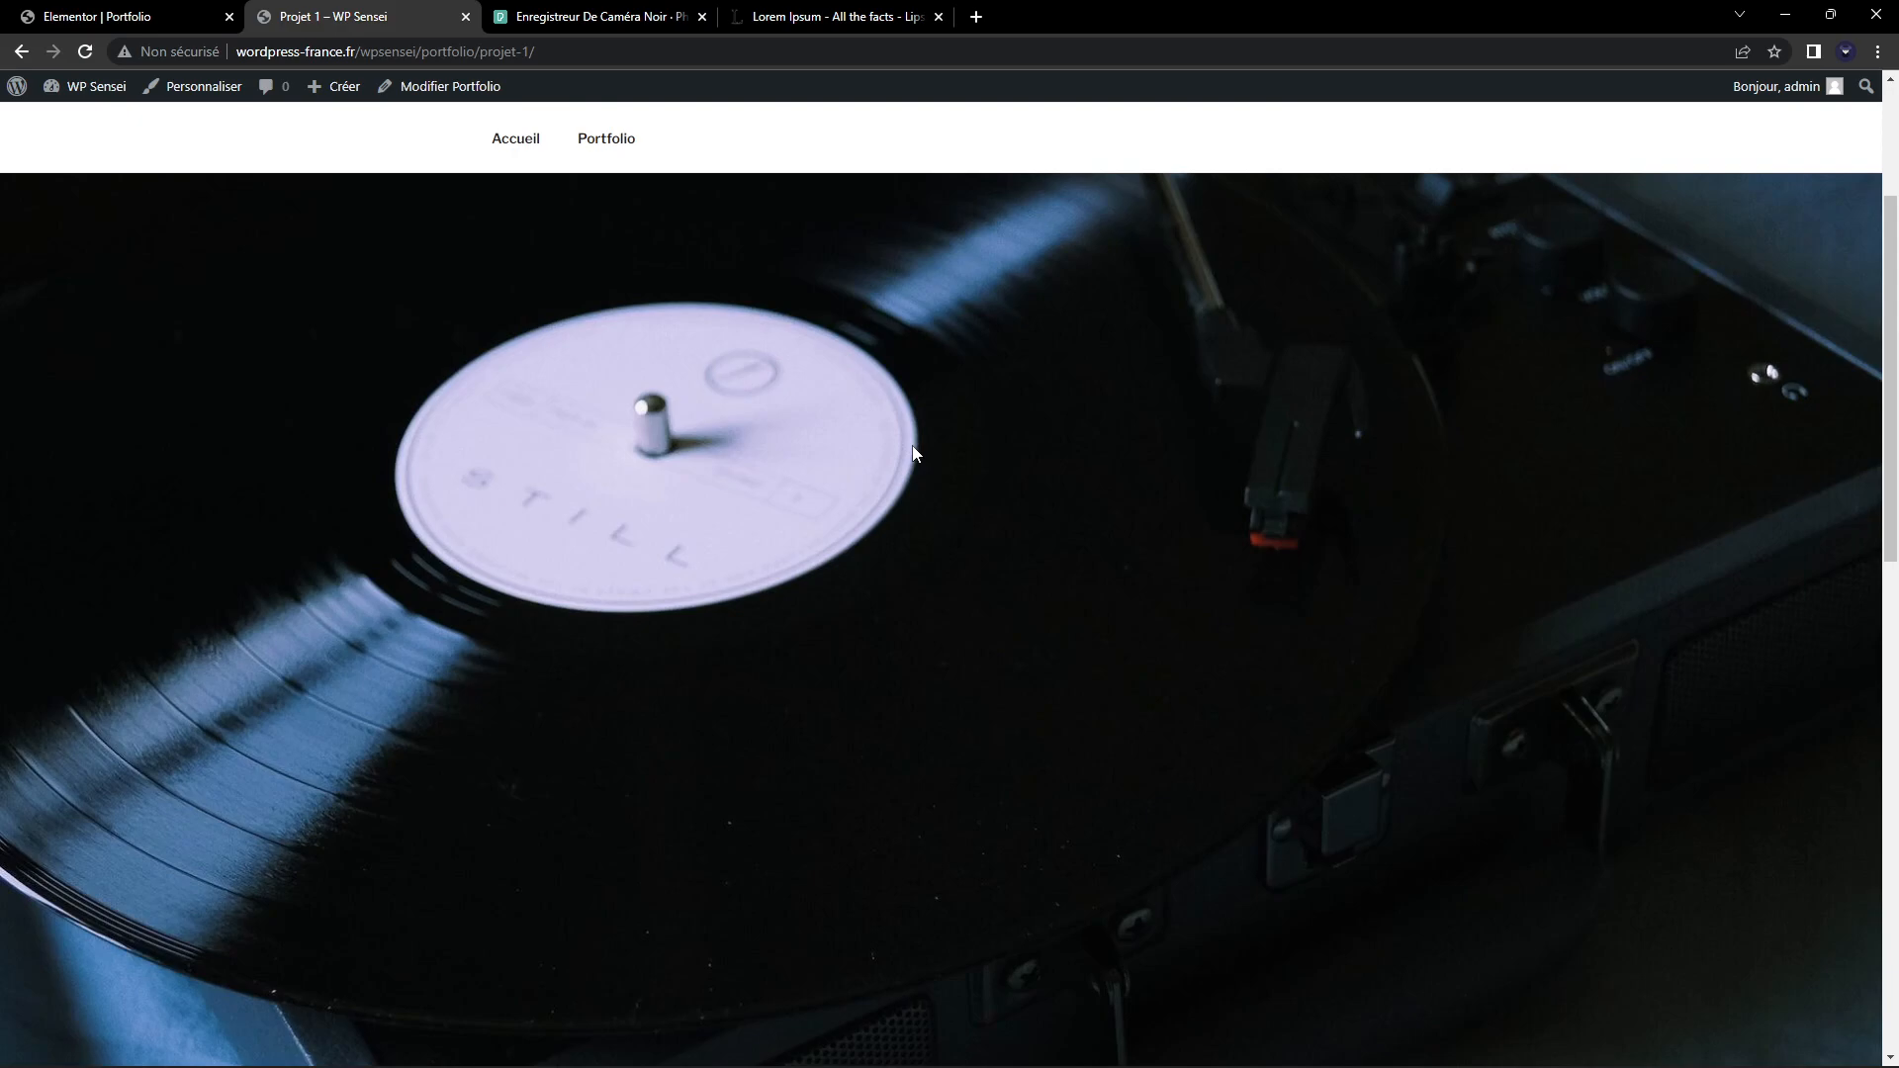
{"action": "scroll", "coordinate": [1268, 538], "scroll_direction": "down", "scroll_amount": 6}
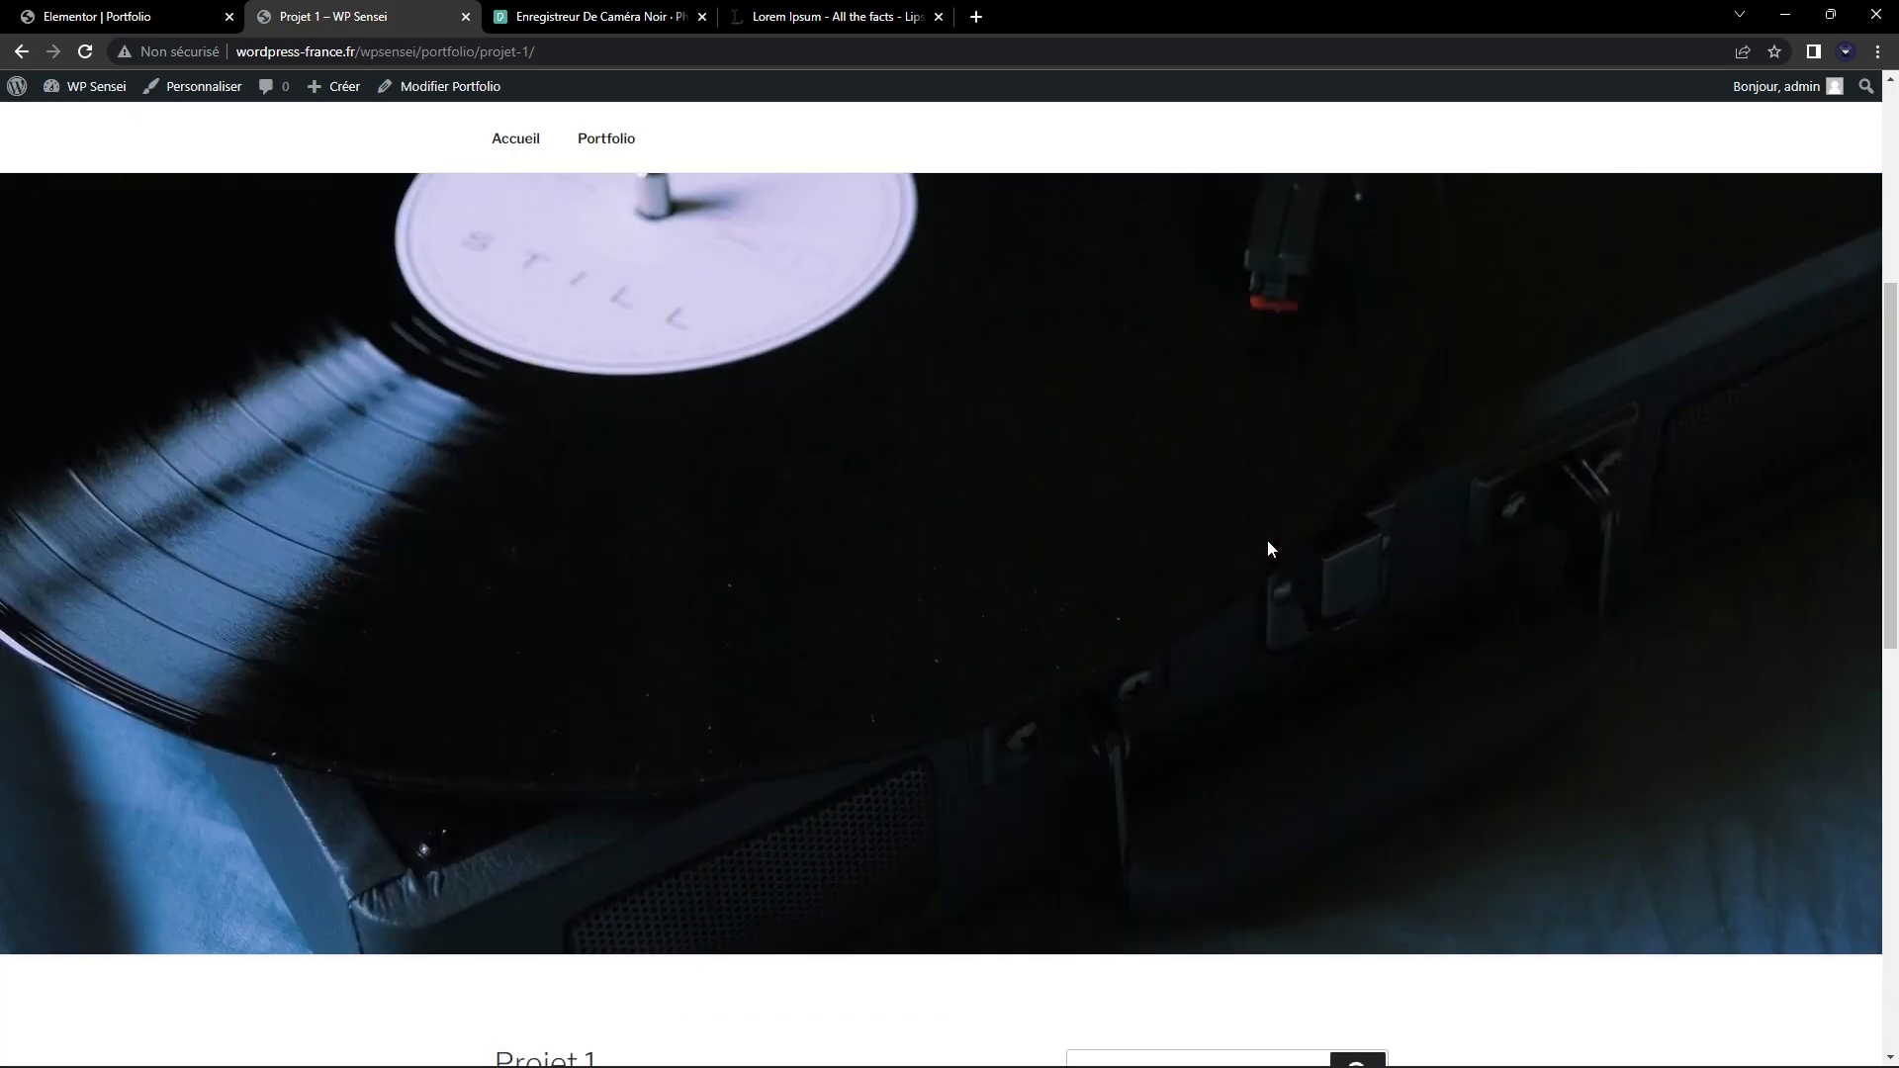
{"action": "scroll", "coordinate": [1268, 511], "scroll_direction": "up", "scroll_amount": 9}
{"action": "scroll", "coordinate": [425, 598], "scroll_direction": "down", "scroll_amount": 3}
{"action": "scroll", "coordinate": [611, 592], "scroll_direction": "down", "scroll_amount": 1}
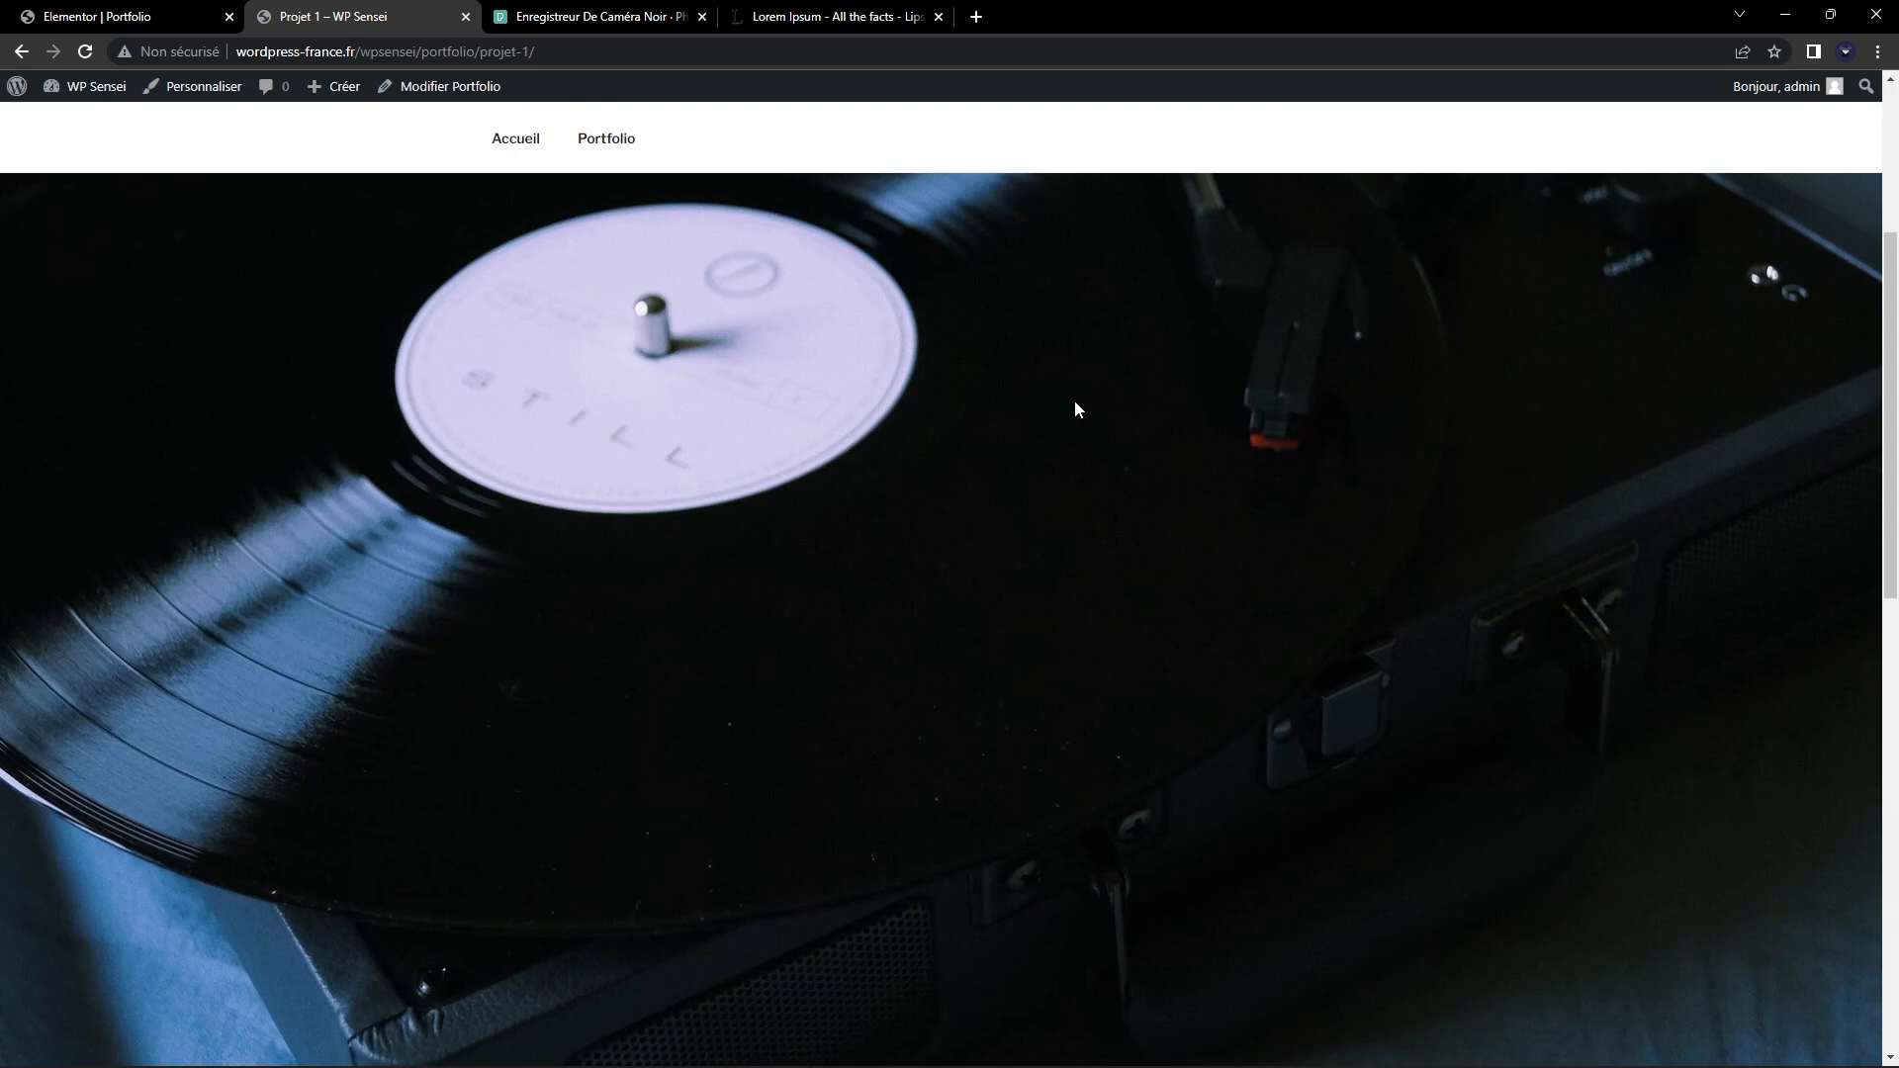
{"action": "scroll", "coordinate": [691, 381], "scroll_direction": "down", "scroll_amount": 5}
{"action": "scroll", "coordinate": [690, 391], "scroll_direction": "up", "scroll_amount": 5}
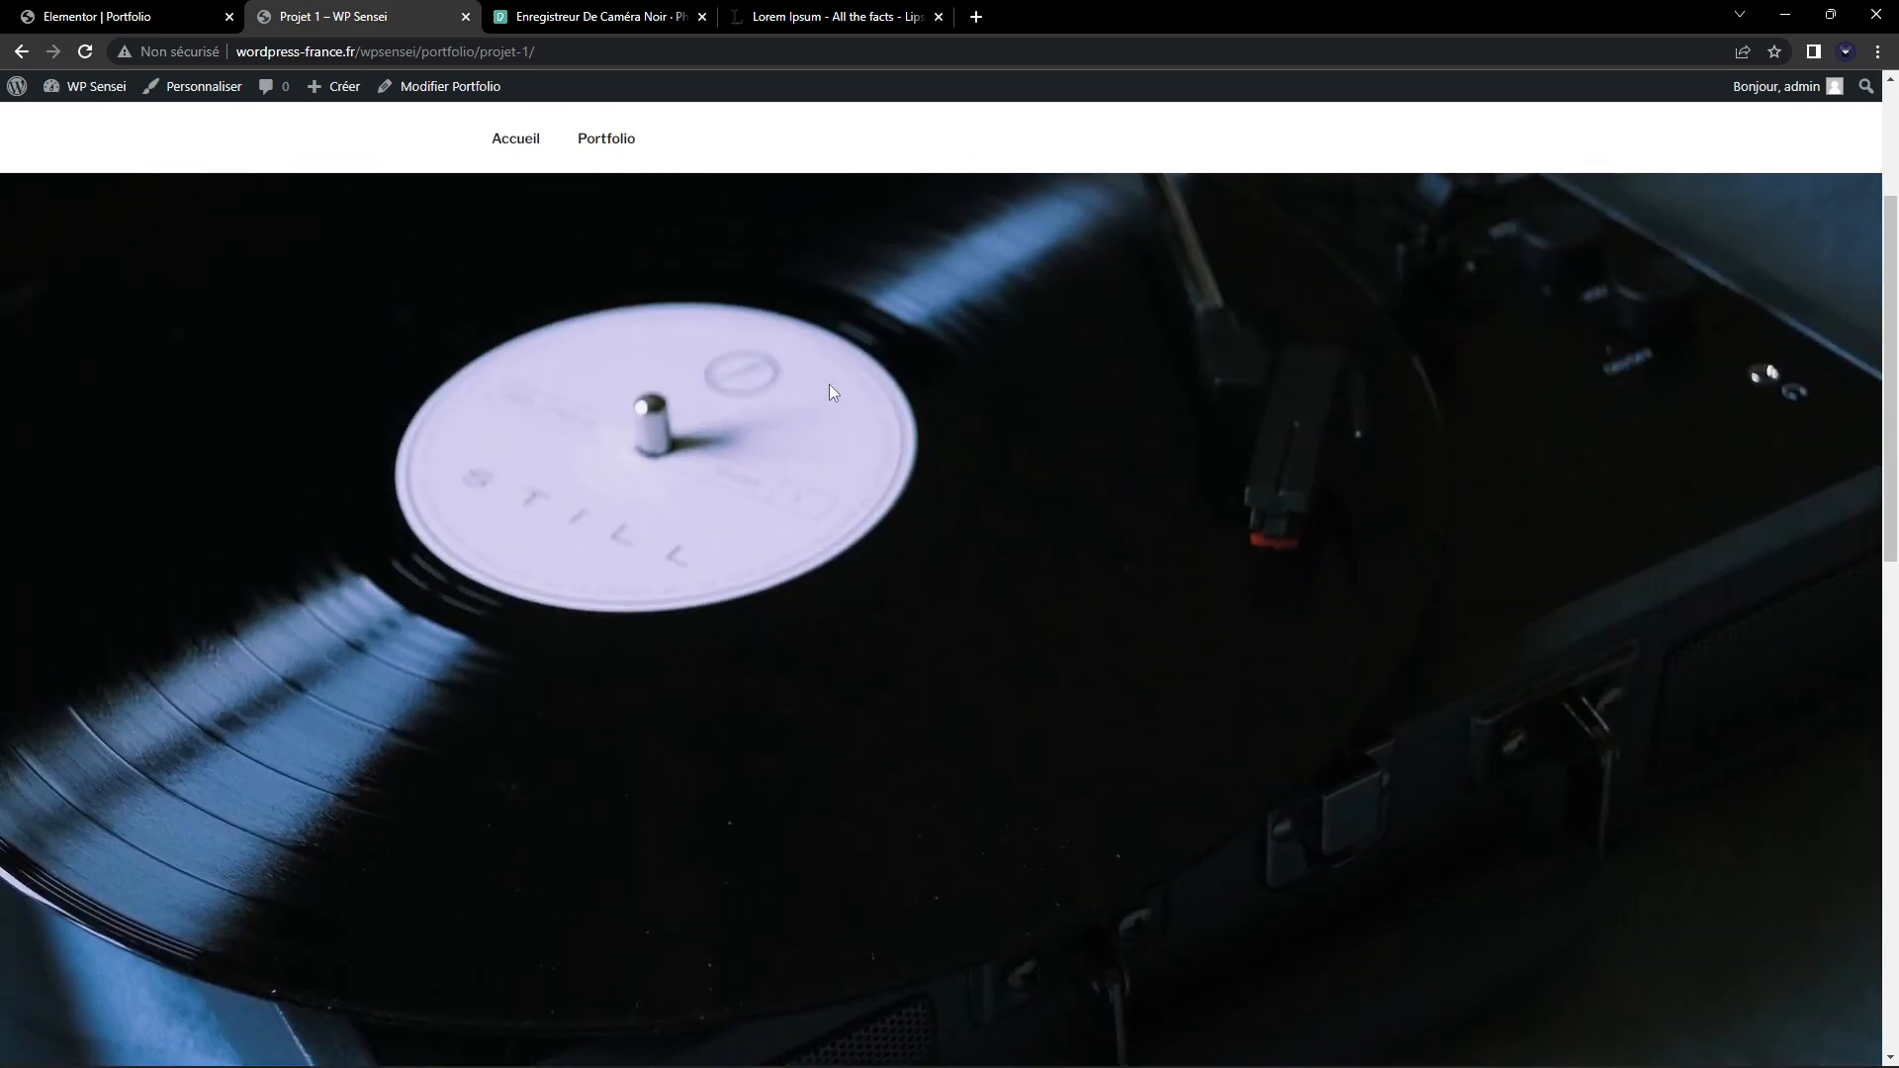
{"action": "scroll", "coordinate": [914, 435], "scroll_direction": "down", "scroll_amount": 10}
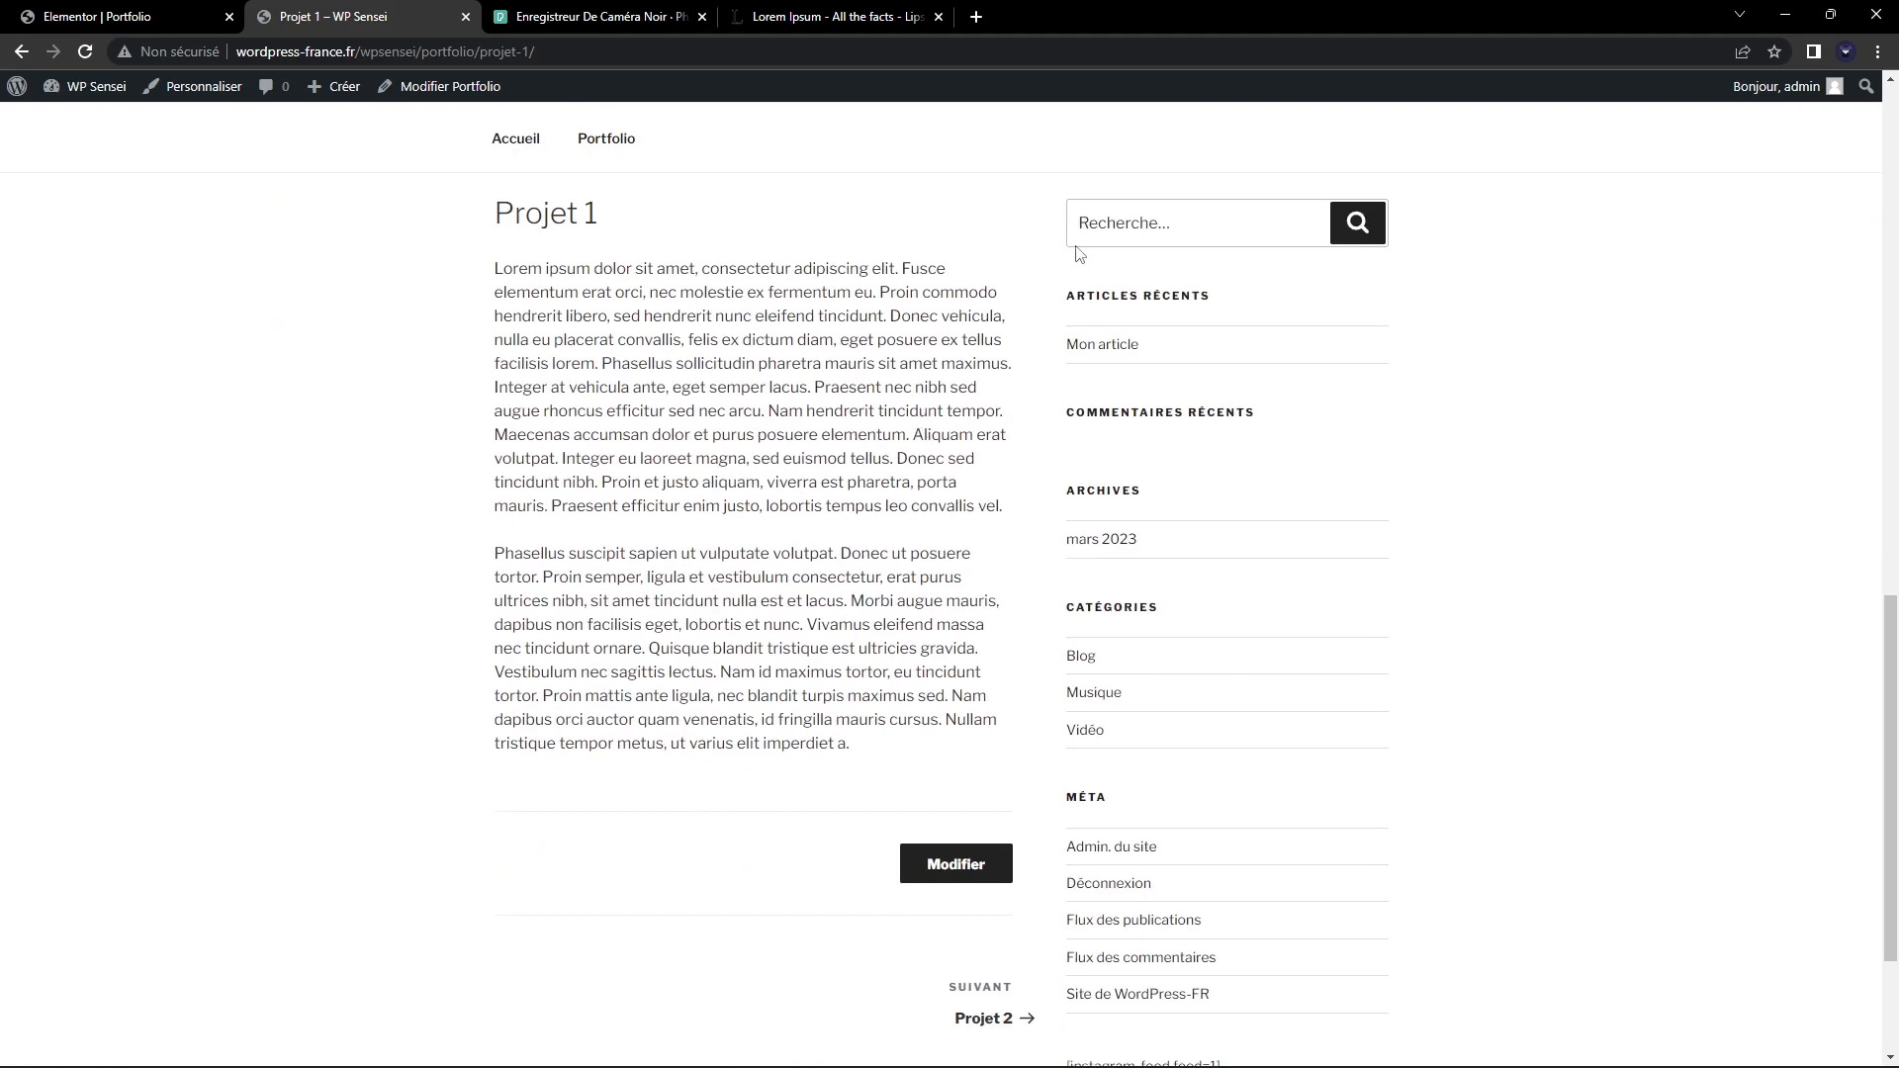
{"action": "scroll", "coordinate": [594, 360], "scroll_direction": "up", "scroll_amount": 1}
{"action": "left_click_drag", "start_coordinate": [432, 341], "coordinate": [914, 829]}
{"action": "left_click", "coordinate": [914, 829]}
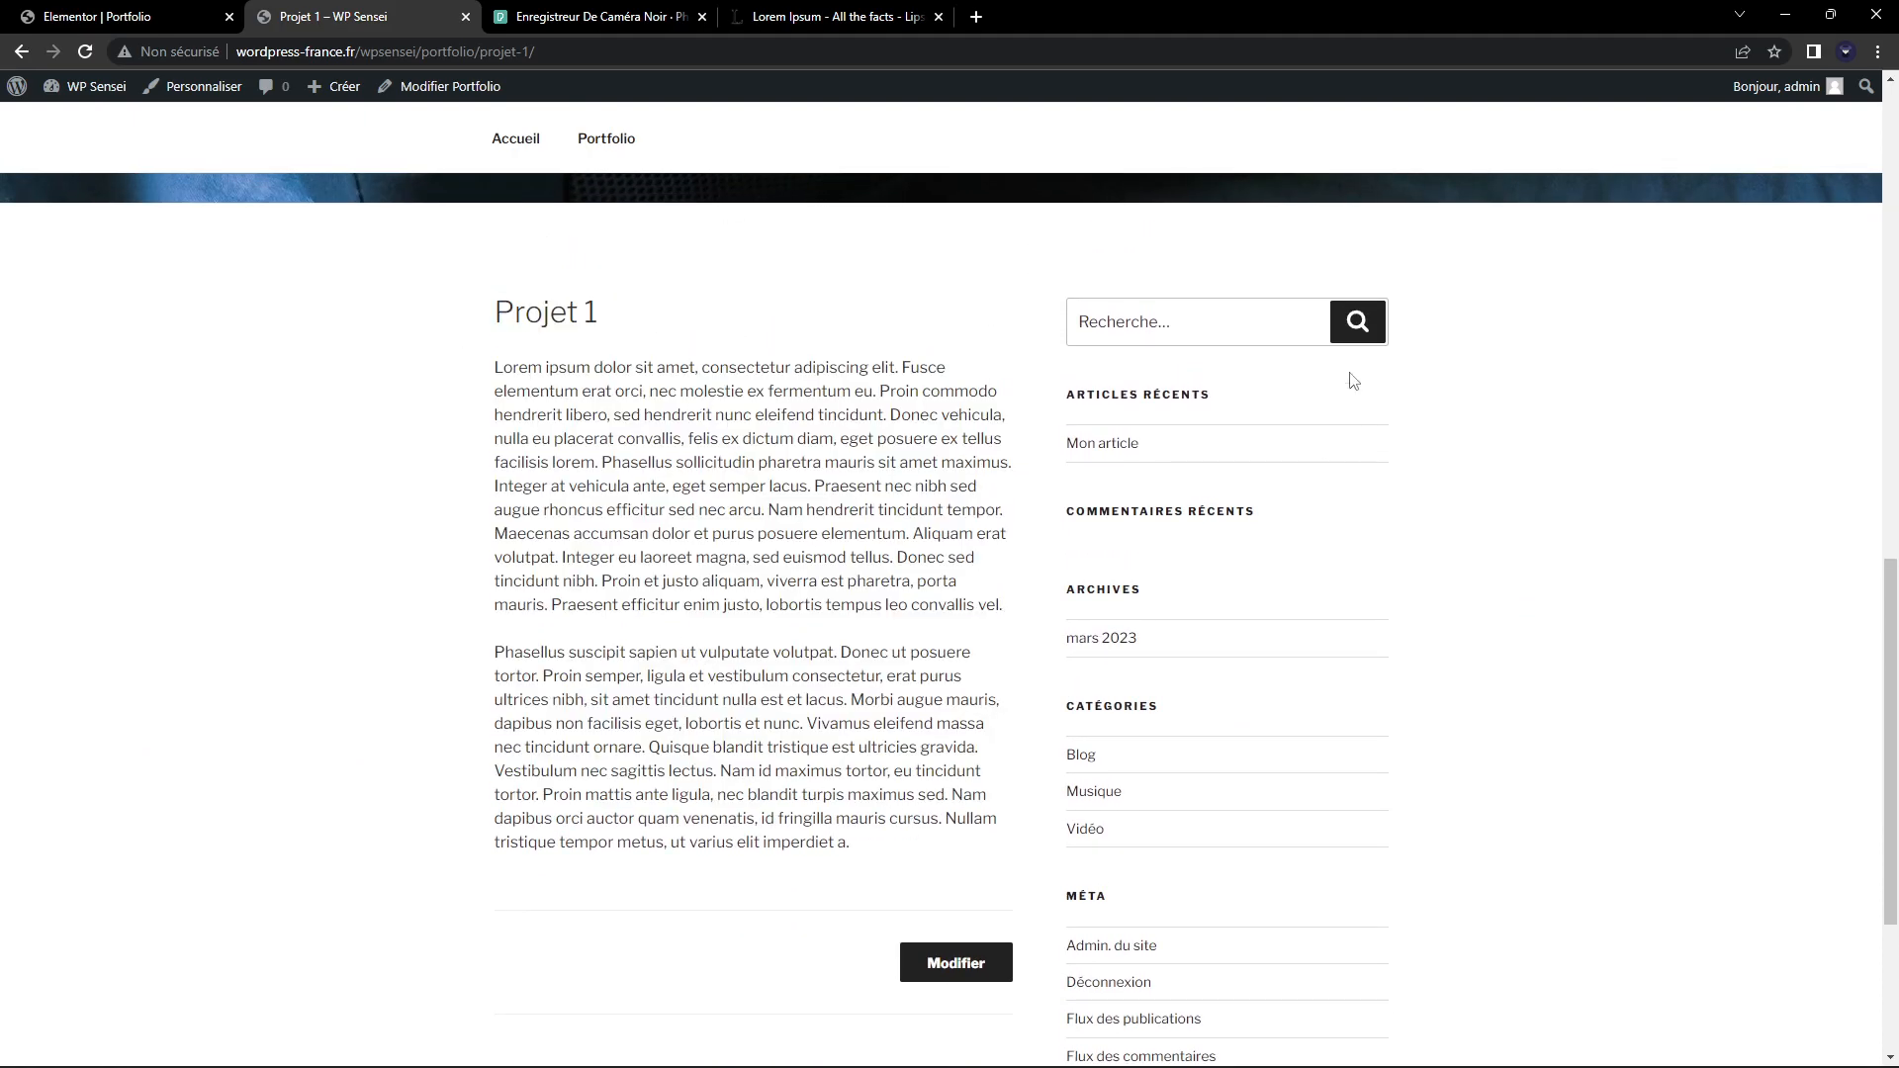
{"action": "scroll", "coordinate": [1259, 436], "scroll_direction": "down", "scroll_amount": 3}
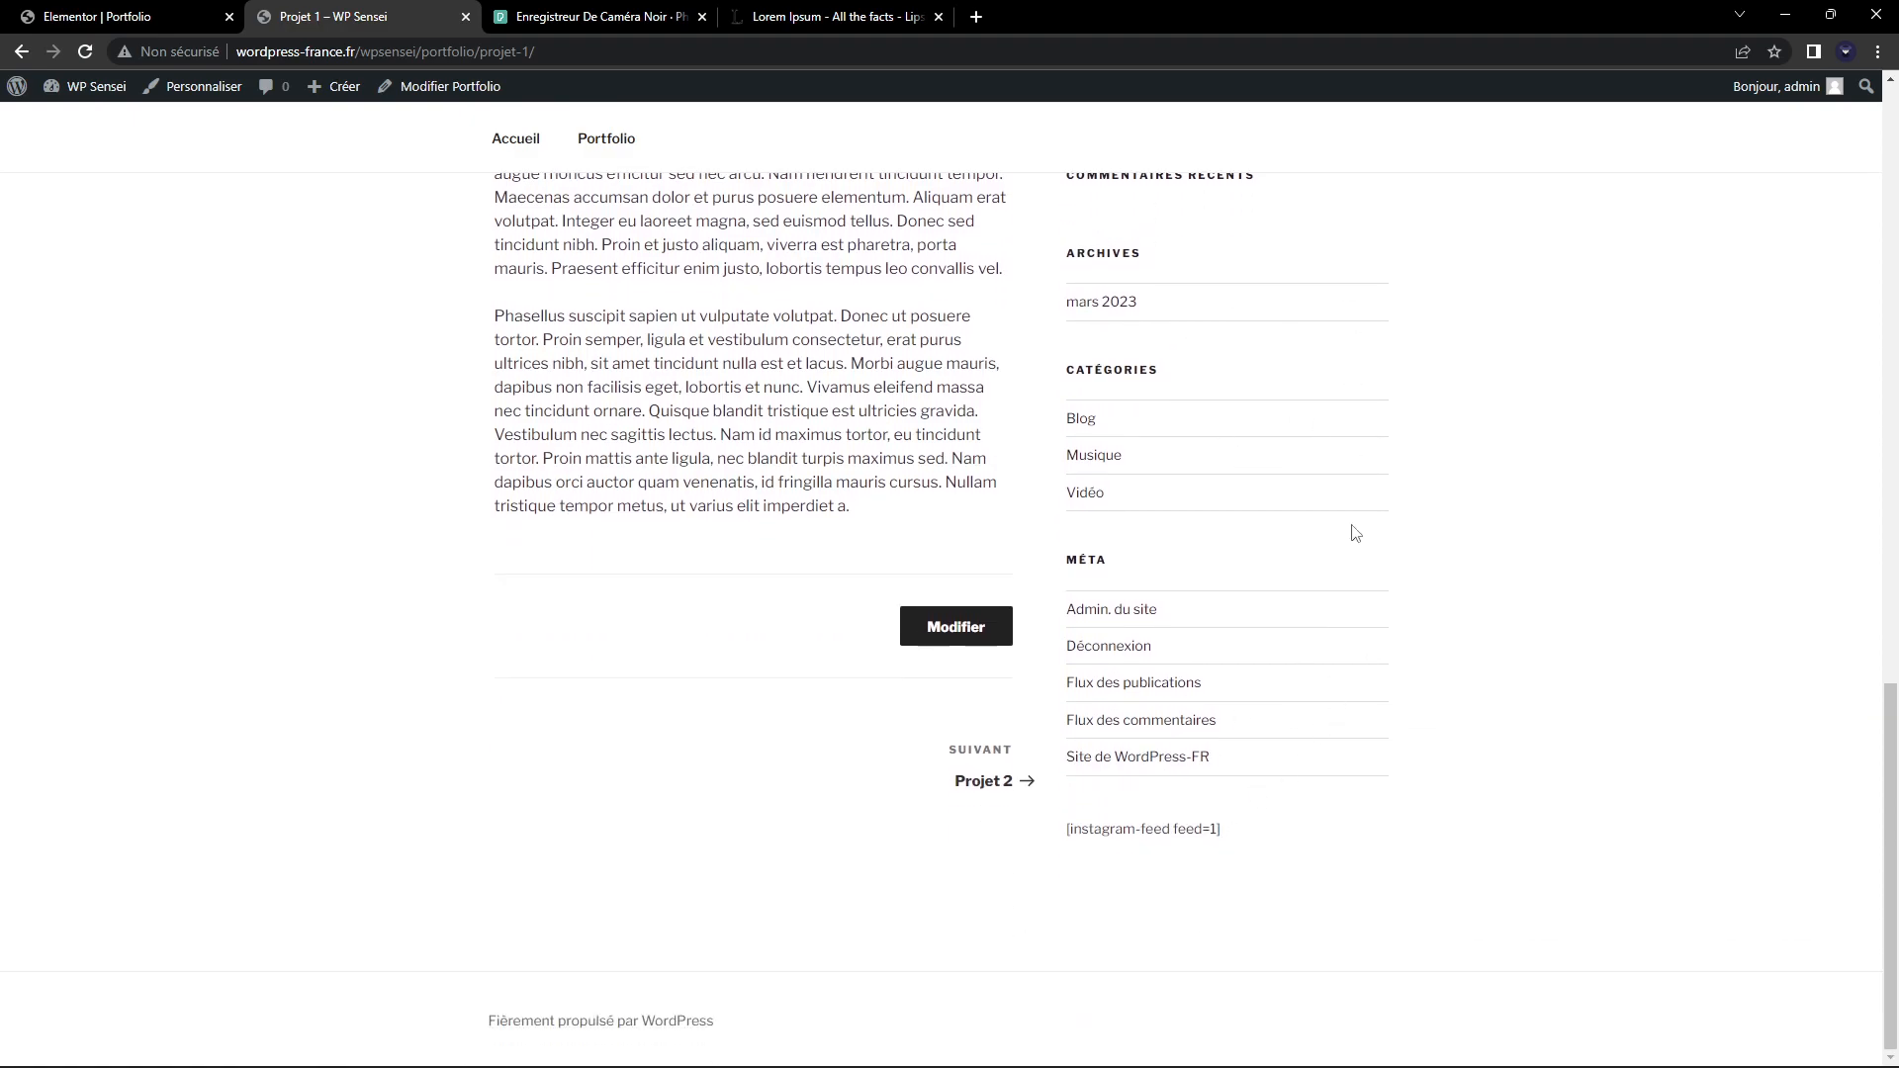
{"action": "scroll", "coordinate": [967, 525], "scroll_direction": "up", "scroll_amount": 3}
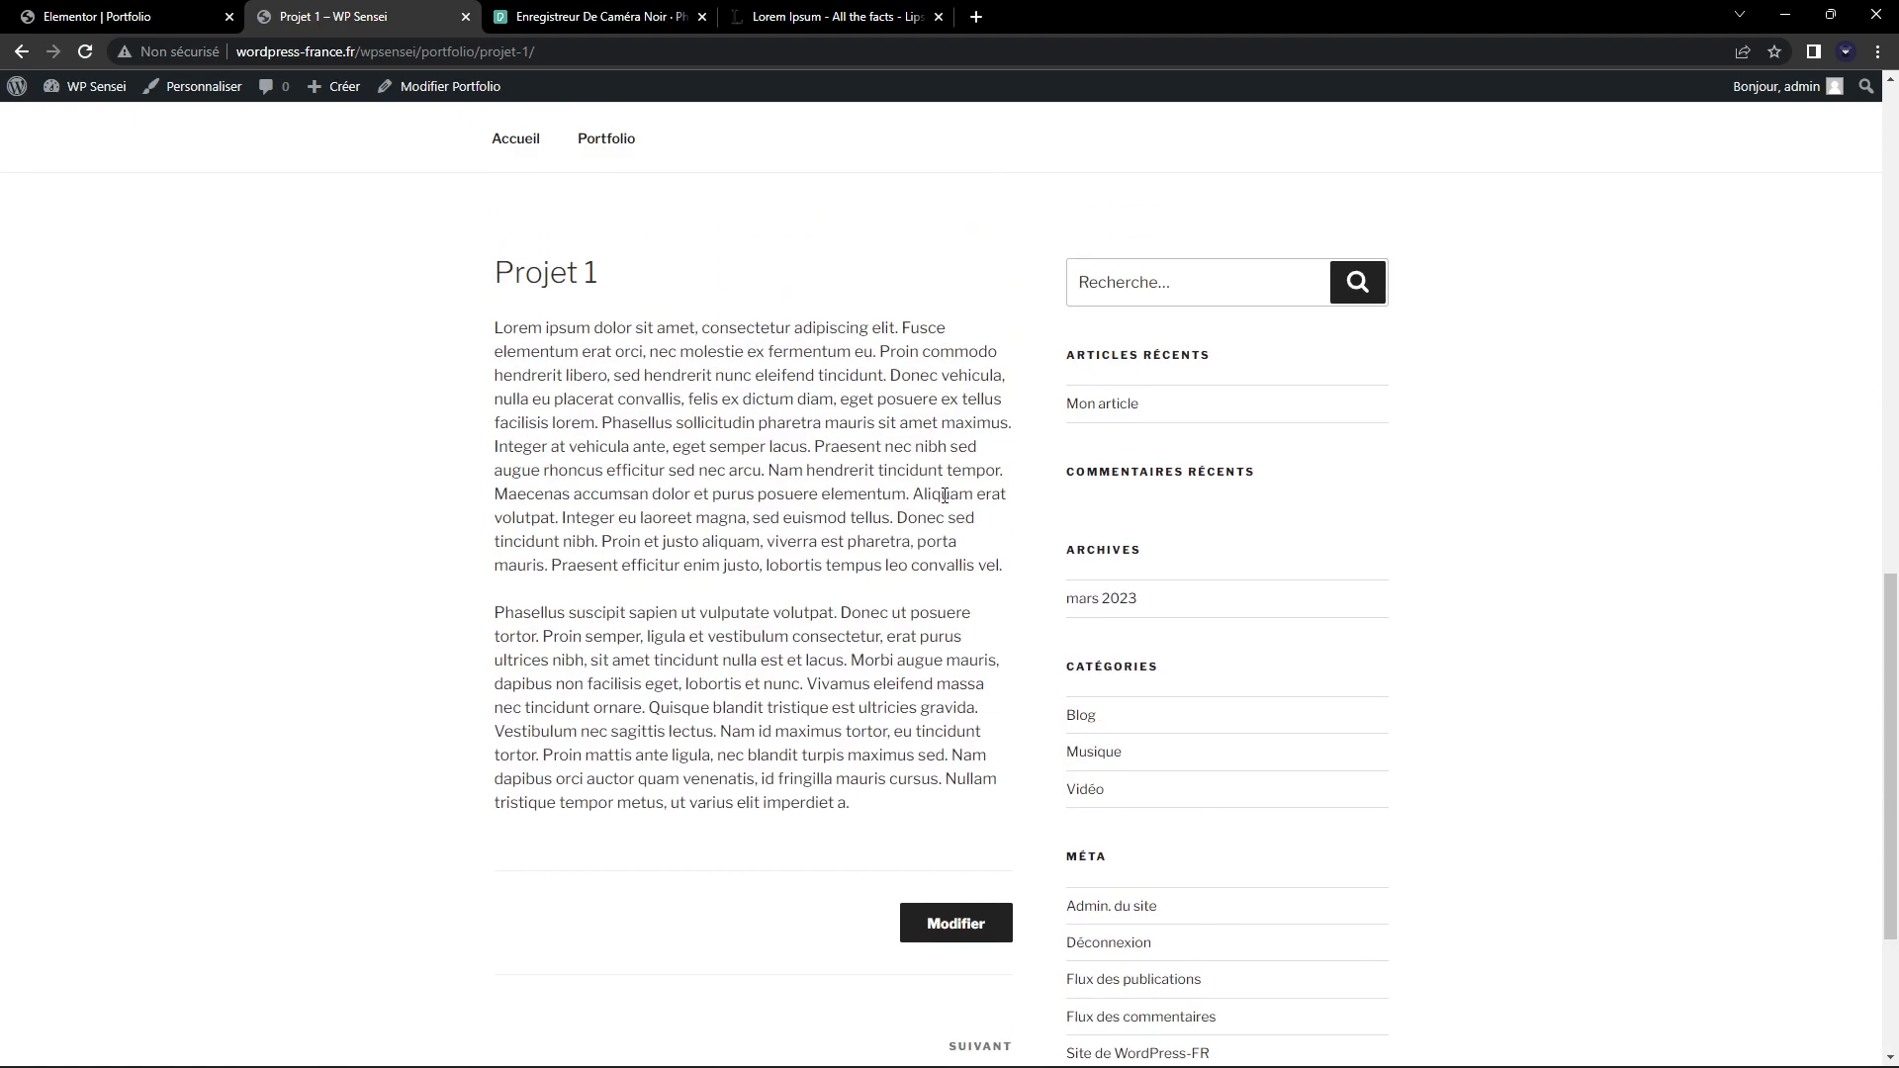
{"action": "scroll", "coordinate": [851, 470], "scroll_direction": "up", "scroll_amount": 4}
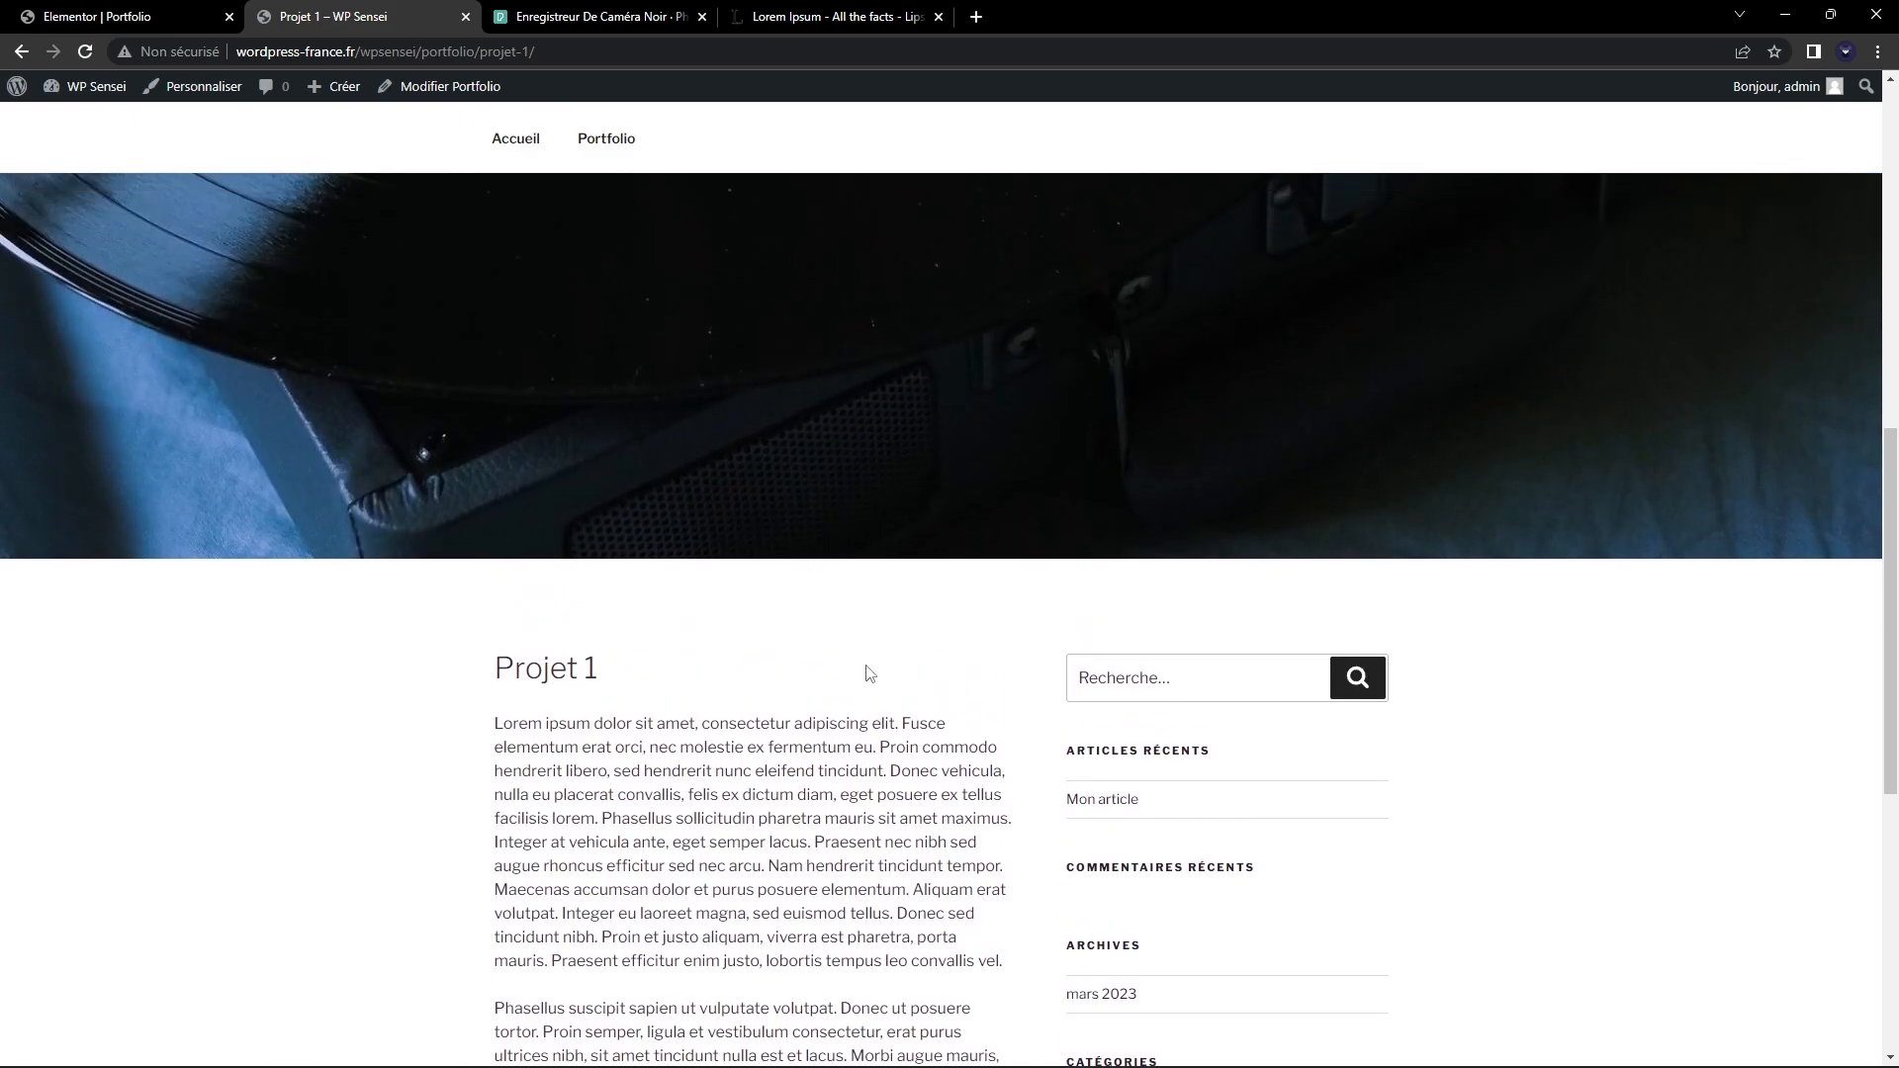
{"action": "left_click", "coordinate": [589, 140]}
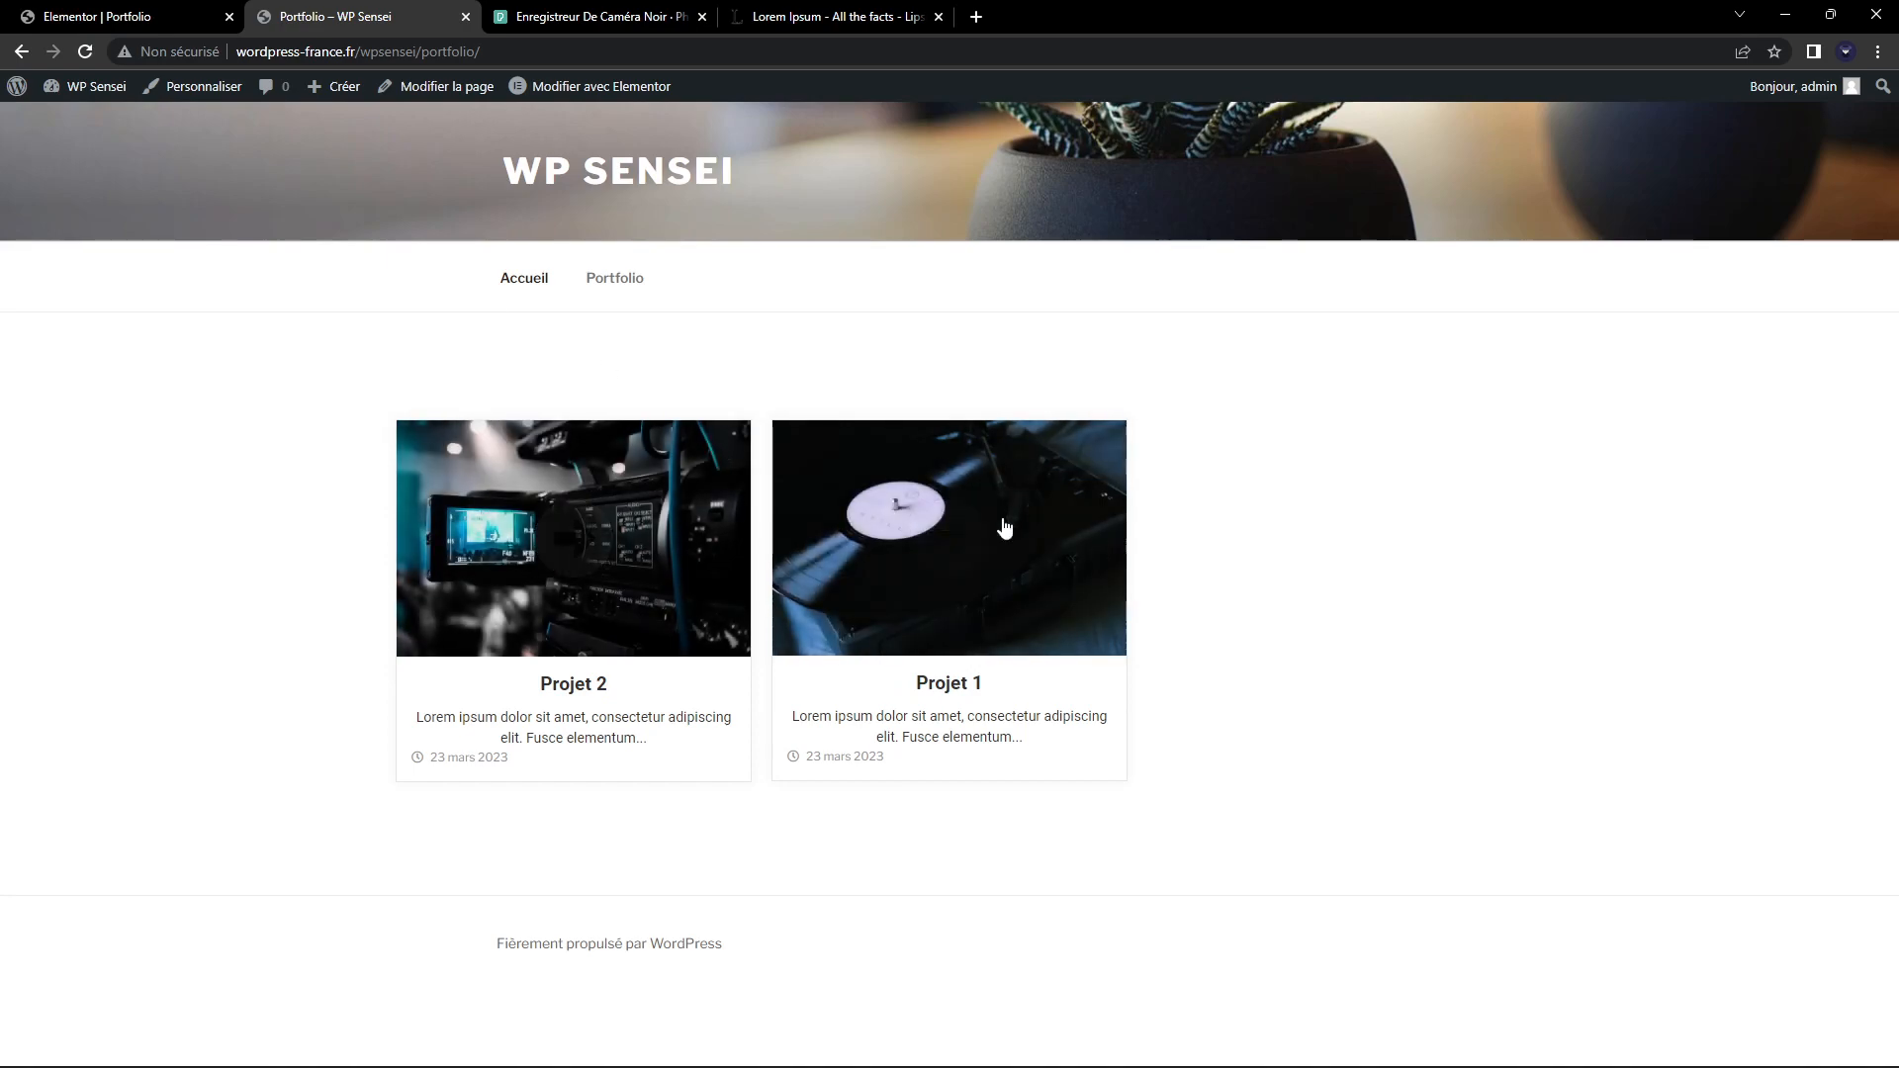
Leave the Elementor editor of the Portfolio page and go back to the WordPress list of pages
{"action": "left_click", "coordinate": [60, 15]}
{"action": "left_click", "coordinate": [21, 51]}
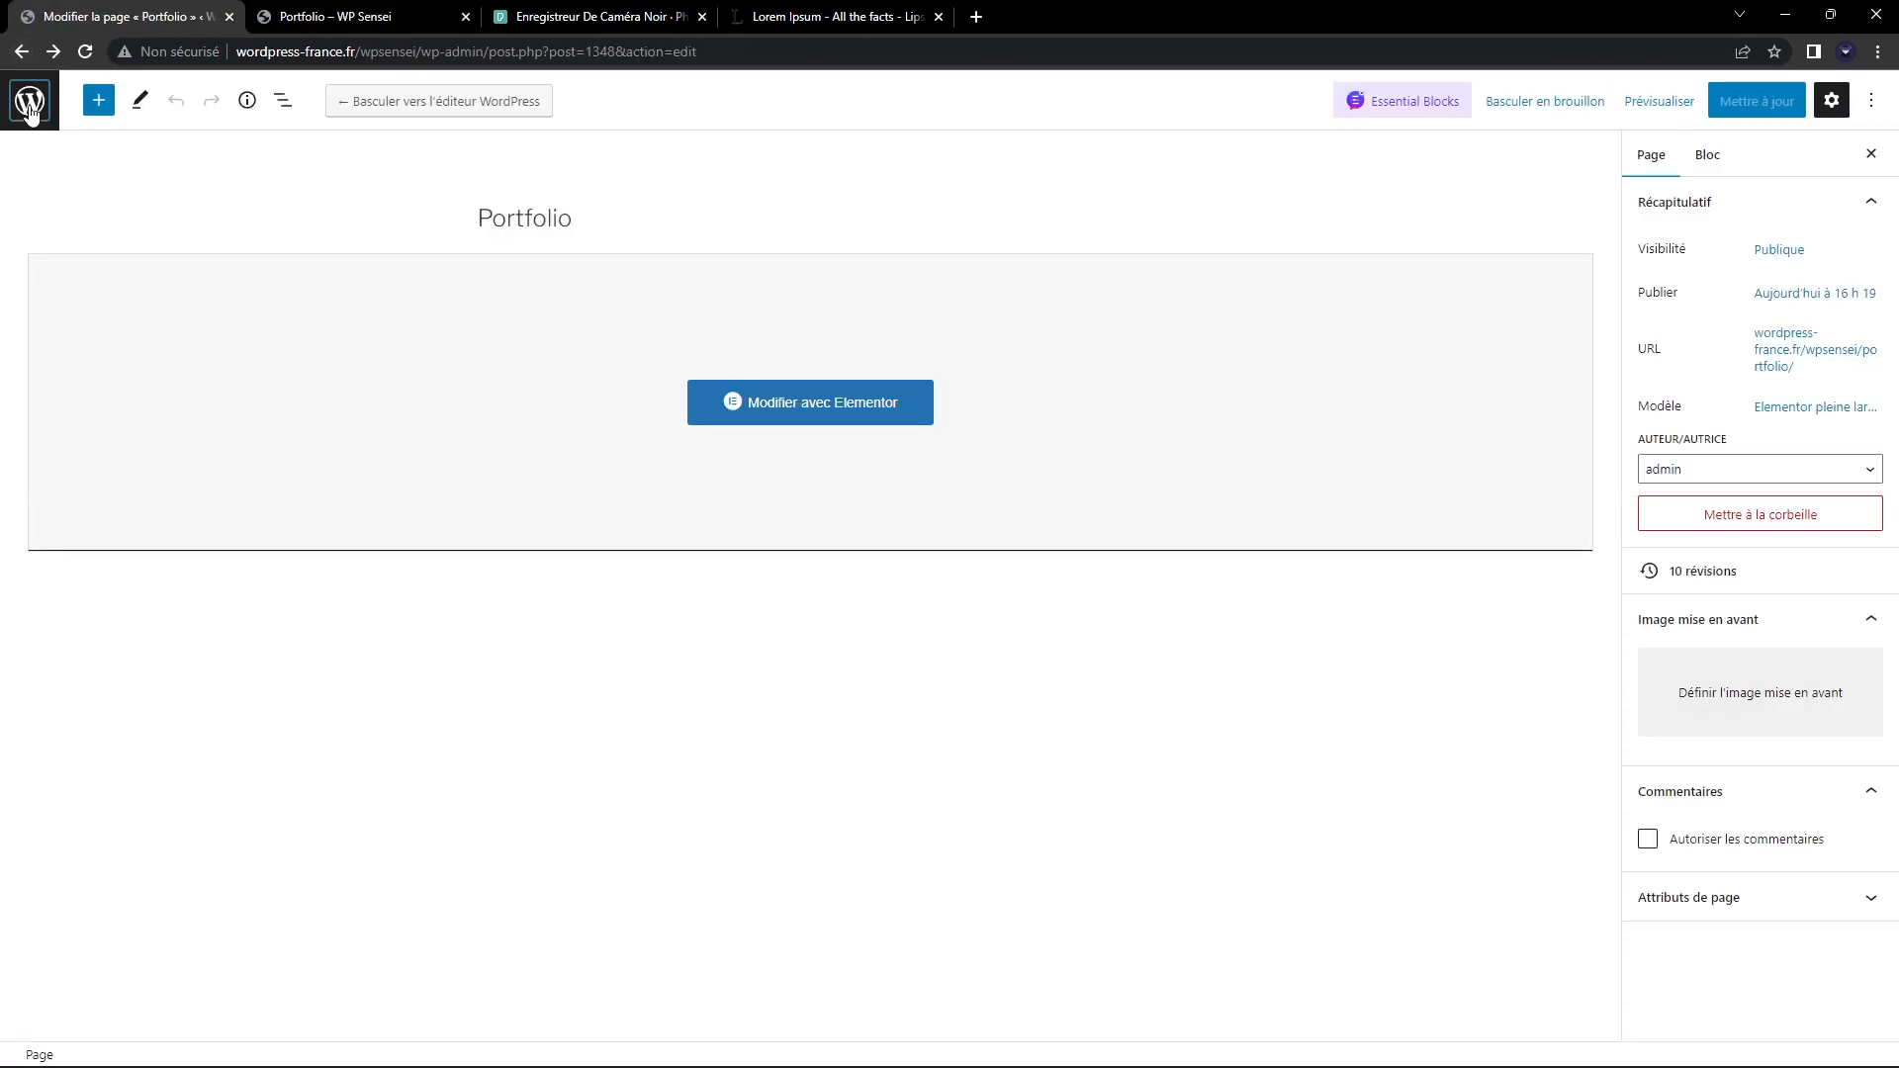
{"action": "left_click", "coordinate": [30, 101]}
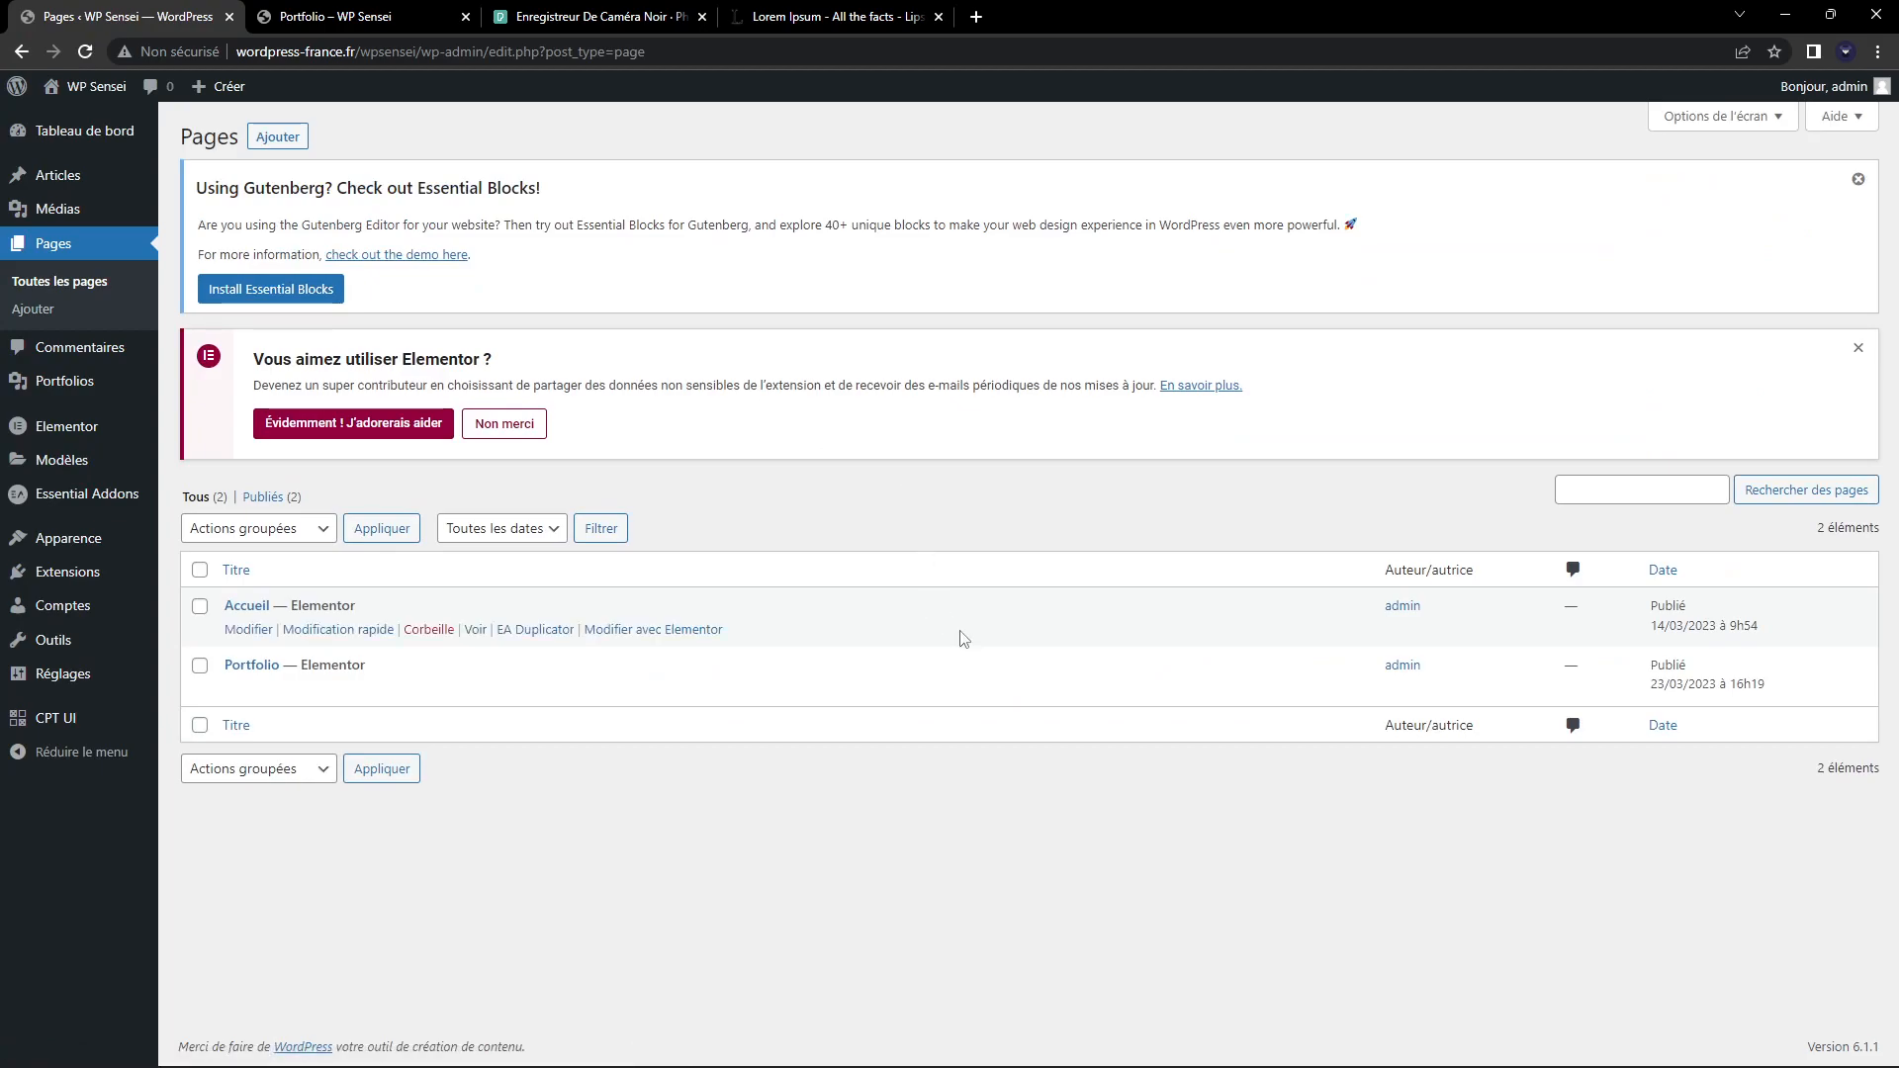
View the project grid on the live Portfolio page, switching between it and the WordPress pages list
{"action": "left_click", "coordinate": [336, 16]}
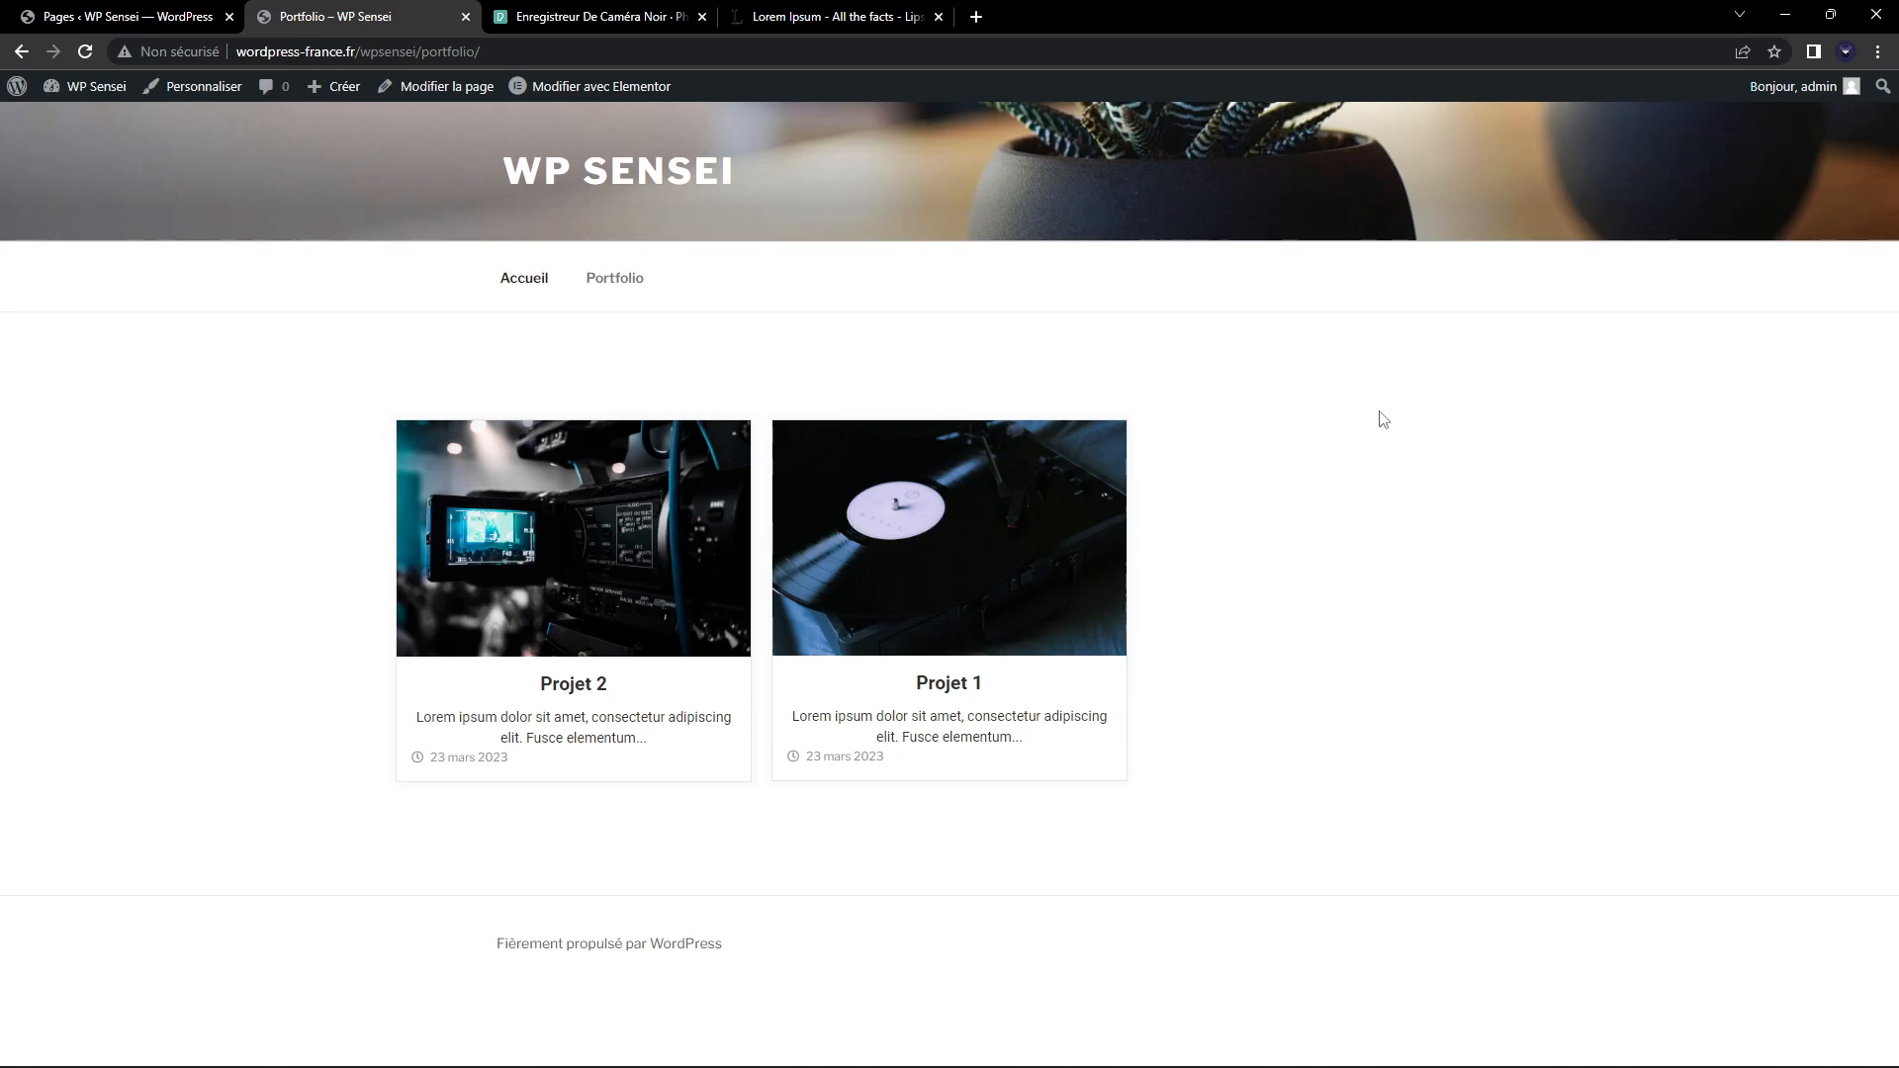
{"action": "left_click", "coordinate": [129, 16]}
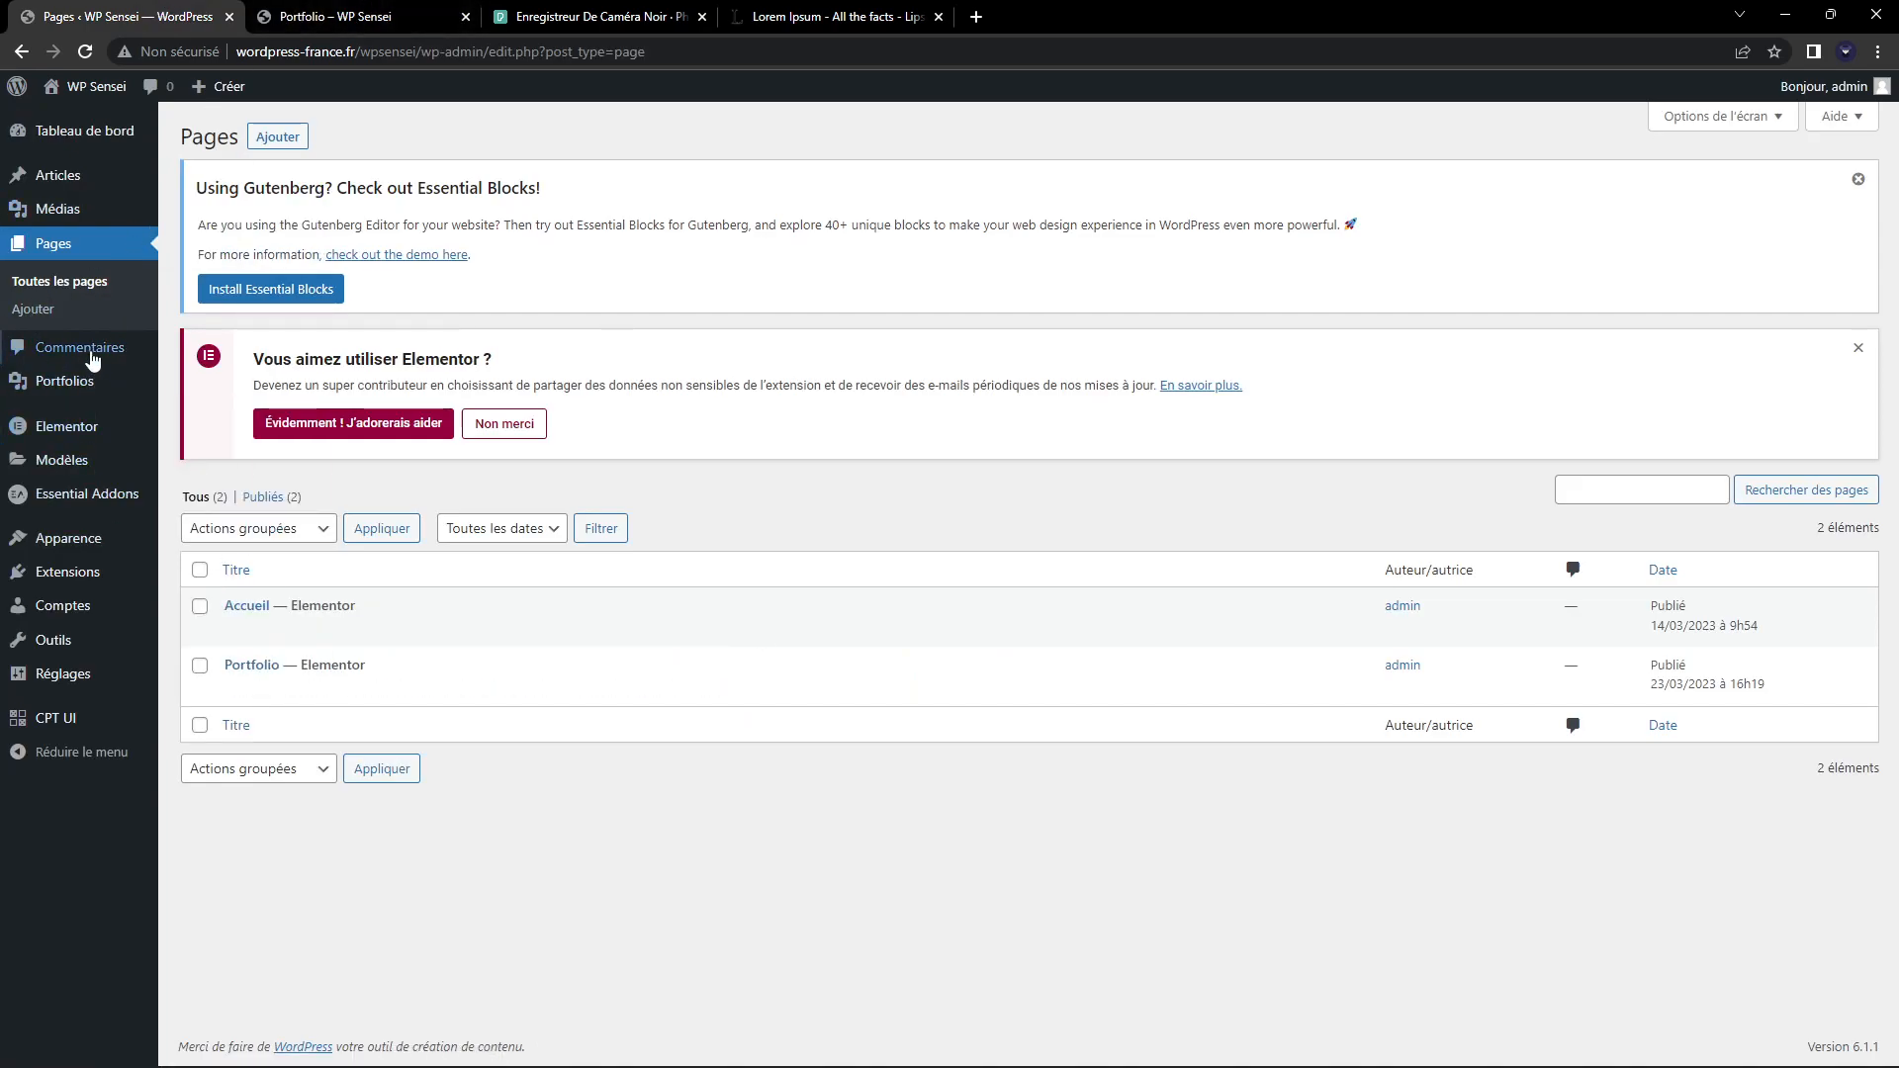
{"action": "left_click", "coordinate": [326, 16]}
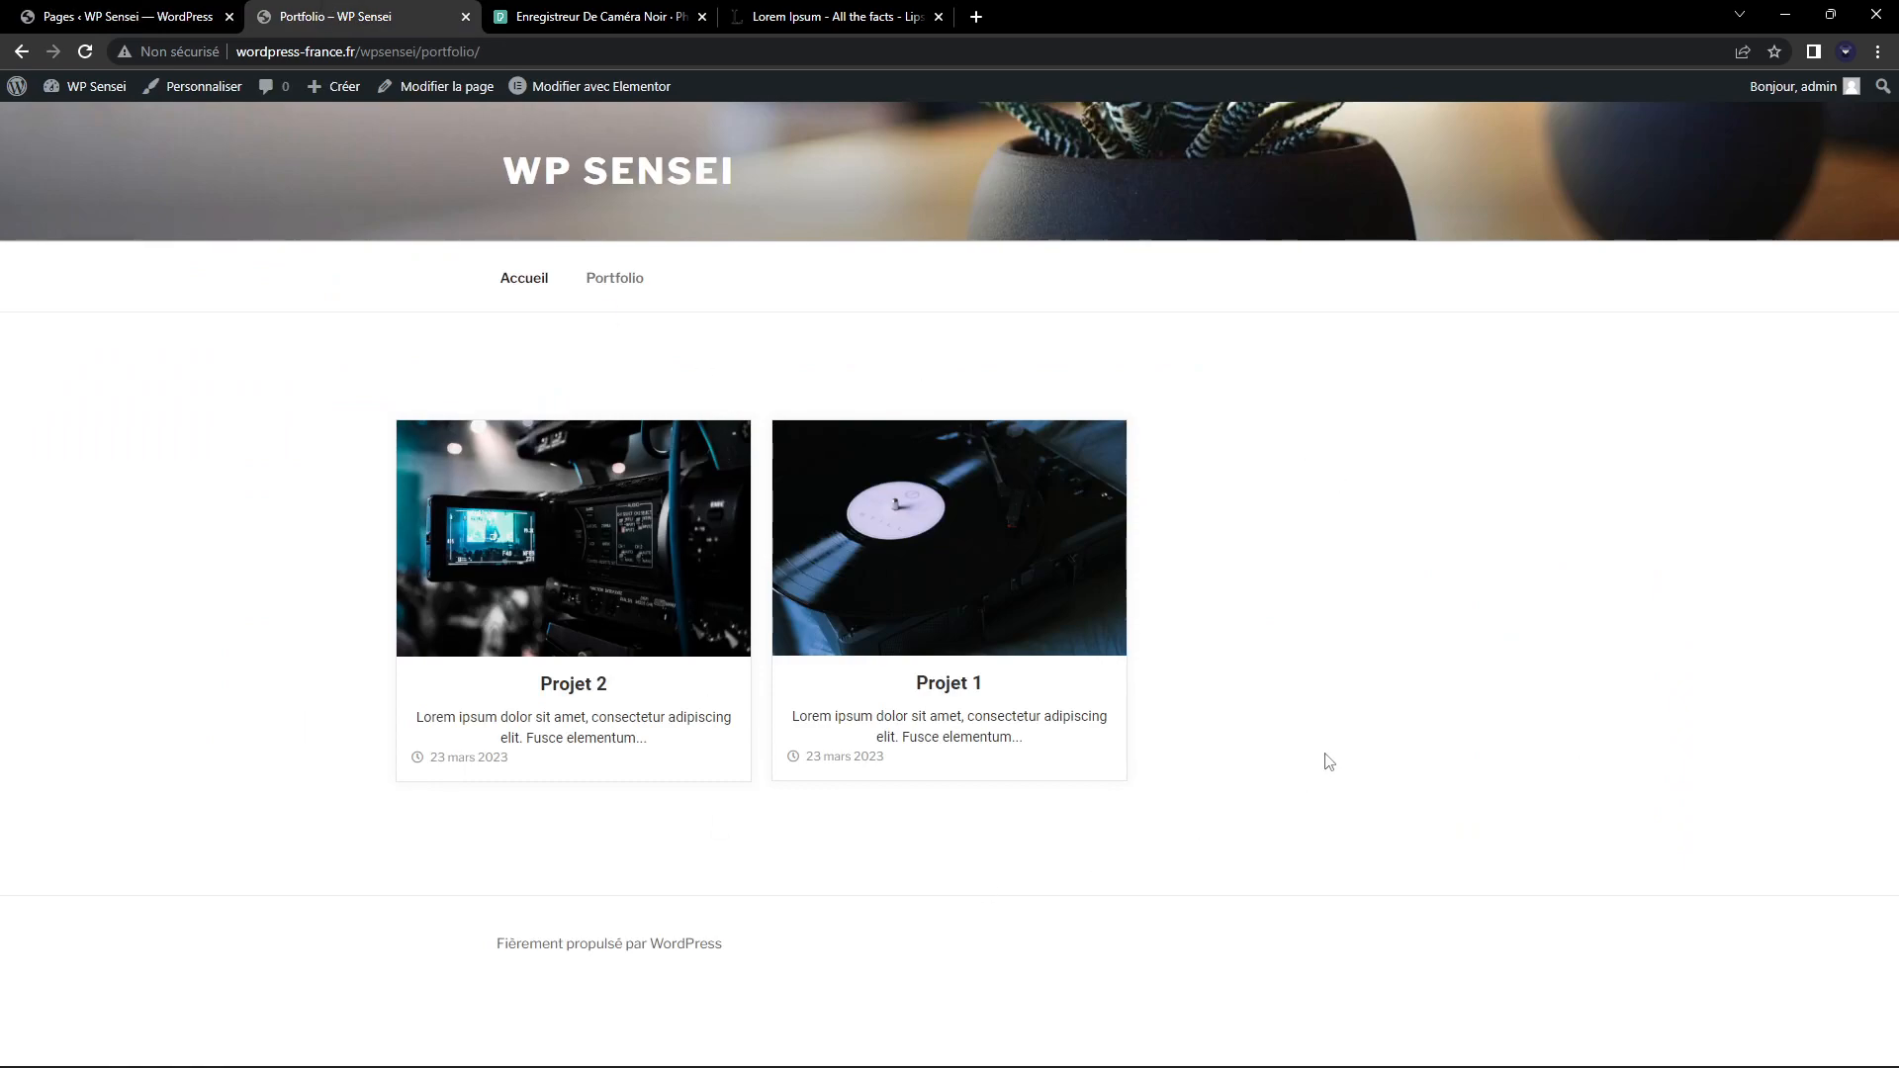